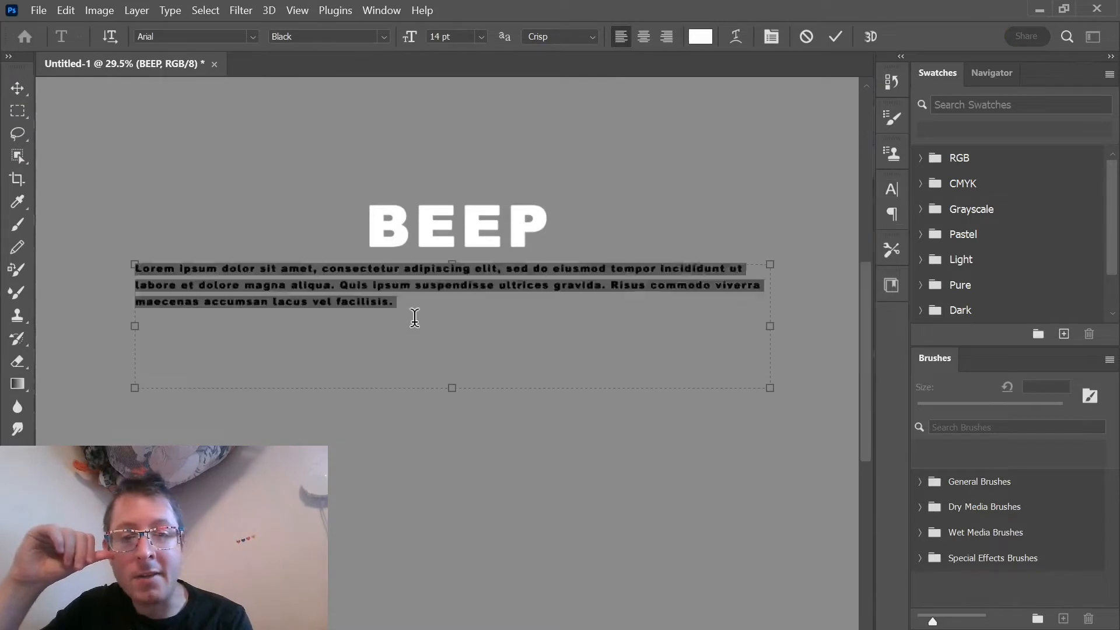
- Replace the placeholder paragraph with "Elevator pitch: A schoolgirl who can communicate with a space robot through her hearing aid must help"
{"action": "type", "text": "Elevator pitch: A schoolgirl who can communicate with a space robot through her hearing aid must help h"}
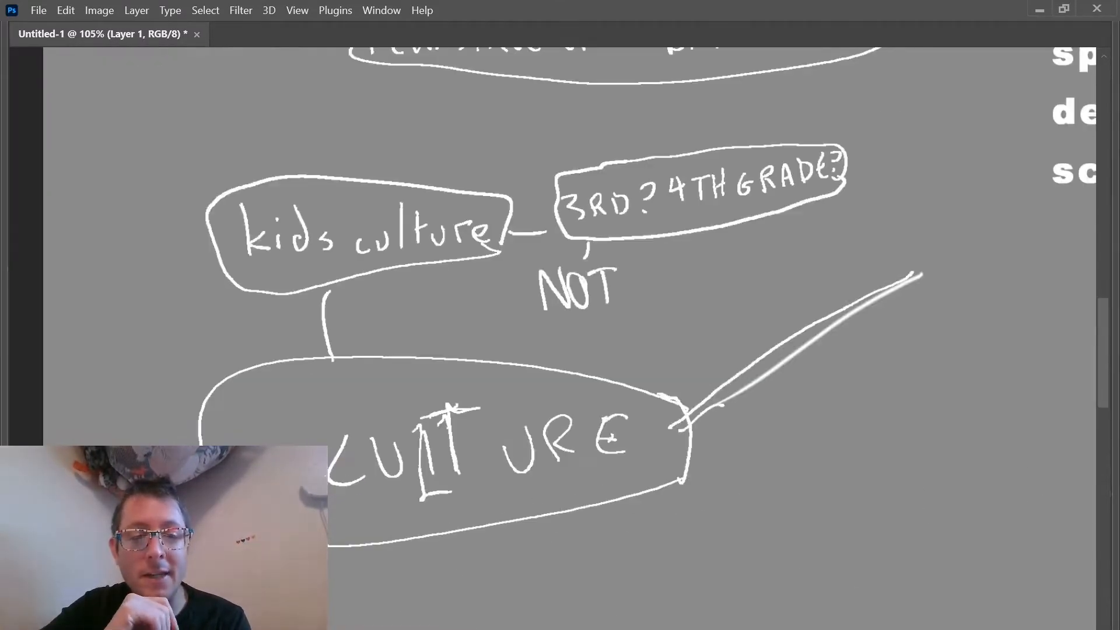
- Handwrite the bubbles "NOT teens" and "still young enough to see monsters and think 'I knew it!!'" around kids culture
{"action": "left_click_drag", "start_coordinate": [645, 290], "coordinate": [723, 283]}
{"action": "left_click_drag", "start_coordinate": [522, 261], "coordinate": [502, 325]}
{"action": "left_click_drag", "start_coordinate": [211, 203], "coordinate": [184, 185]}
{"action": "left_click_drag", "start_coordinate": [65, 158], "coordinate": [357, 115]}
{"action": "left_click_drag", "start_coordinate": [93, 181], "coordinate": [554, 126]}
{"action": "mouse_move", "coordinate": [546, 151]}
{"action": "left_mouse_down"}
{"action": "mouse_move", "coordinate": [384, 100]}
{"action": "mouse_move", "coordinate": [540, 154]}
{"action": "left_mouse_up"}
{"action": "left_click_drag", "start_coordinate": [564, 108], "coordinate": [564, 123]}
- Add connected "SNACKS" and "RECESS" bubbles to the kids culture branch
{"action": "left_click_drag", "start_coordinate": [327, 245], "coordinate": [510, 337]}
{"action": "left_click_drag", "start_coordinate": [245, 364], "coordinate": [345, 350]}
{"action": "left_click_drag", "start_coordinate": [232, 365], "coordinate": [367, 358]}
{"action": "left_click_drag", "start_coordinate": [402, 348], "coordinate": [368, 356]}
{"action": "left_click_drag", "start_coordinate": [407, 360], "coordinate": [350, 402]}
{"action": "left_click_drag", "start_coordinate": [233, 431], "coordinate": [319, 423]}
{"action": "left_click_drag", "start_coordinate": [229, 402], "coordinate": [332, 411]}
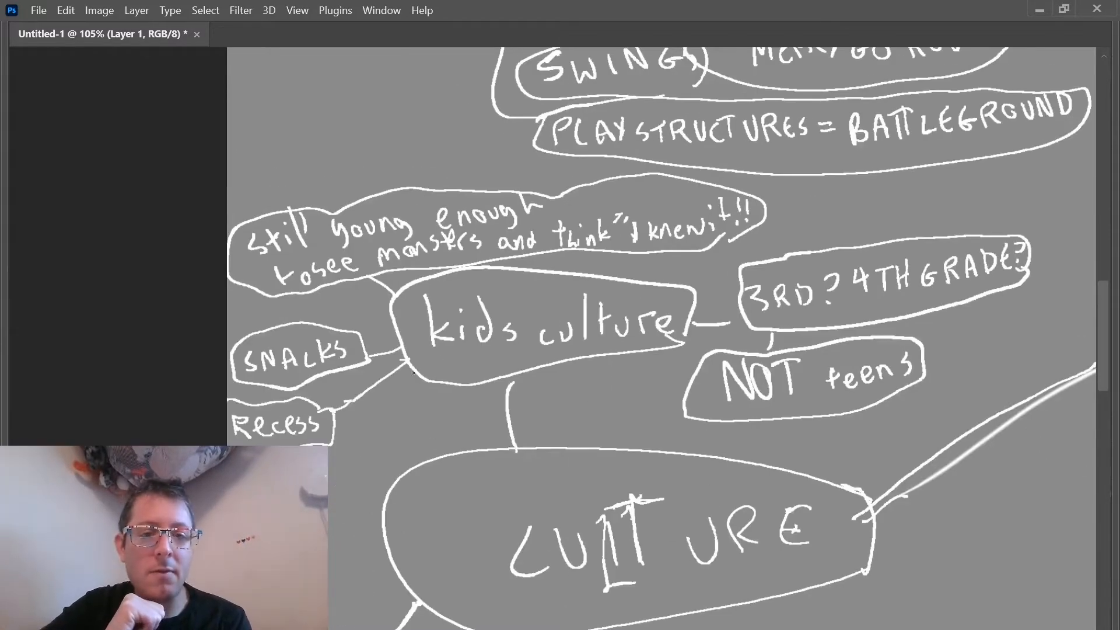
- Extend the kids culture branch with a connected "NOT YET SUCKED INTO PHONES" note
{"action": "mouse_move", "coordinate": [418, 377]}
{"action": "left_mouse_down"}
{"action": "mouse_move", "coordinate": [339, 482]}
{"action": "mouse_move", "coordinate": [440, 379]}
{"action": "left_mouse_up"}
{"action": "scroll", "coordinate": [471, 321], "scroll_direction": "down", "scroll_amount": 10}
{"action": "left_click_drag", "start_coordinate": [312, 188], "coordinate": [395, 257]}
{"action": "left_click_drag", "start_coordinate": [539, 382], "coordinate": [567, 457]}
{"action": "left_click_drag", "start_coordinate": [368, 485], "coordinate": [348, 478]}
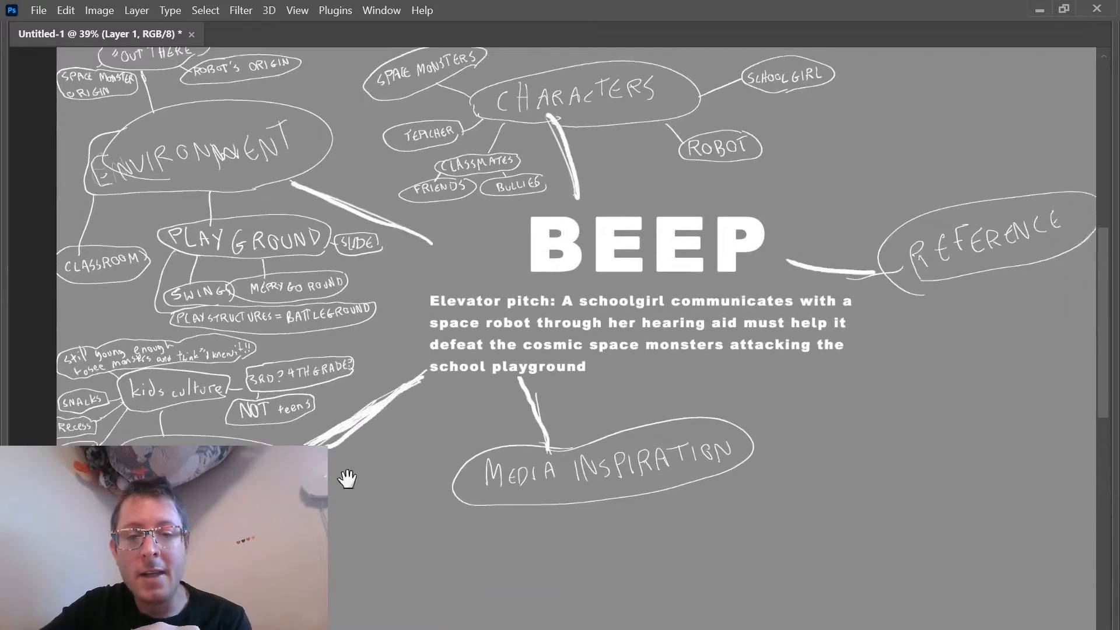
- Add "POWERPUFF GIRLS", "TEEN TITANS" and "RECESS" bubbles below the Media Inspiration oval
{"action": "scroll", "coordinate": [568, 496], "scroll_direction": "up", "scroll_amount": 10}
{"action": "left_click_drag", "start_coordinate": [568, 350], "coordinate": [329, 283]}
{"action": "left_click_drag", "start_coordinate": [209, 427], "coordinate": [211, 446]}
{"action": "left_click_drag", "start_coordinate": [393, 422], "coordinate": [397, 445]}
{"action": "left_click_drag", "start_coordinate": [359, 484], "coordinate": [363, 516]}
{"action": "left_click_drag", "start_coordinate": [496, 449], "coordinate": [499, 444]}
{"action": "left_click_drag", "start_coordinate": [103, 625], "coordinate": [445, 540]}
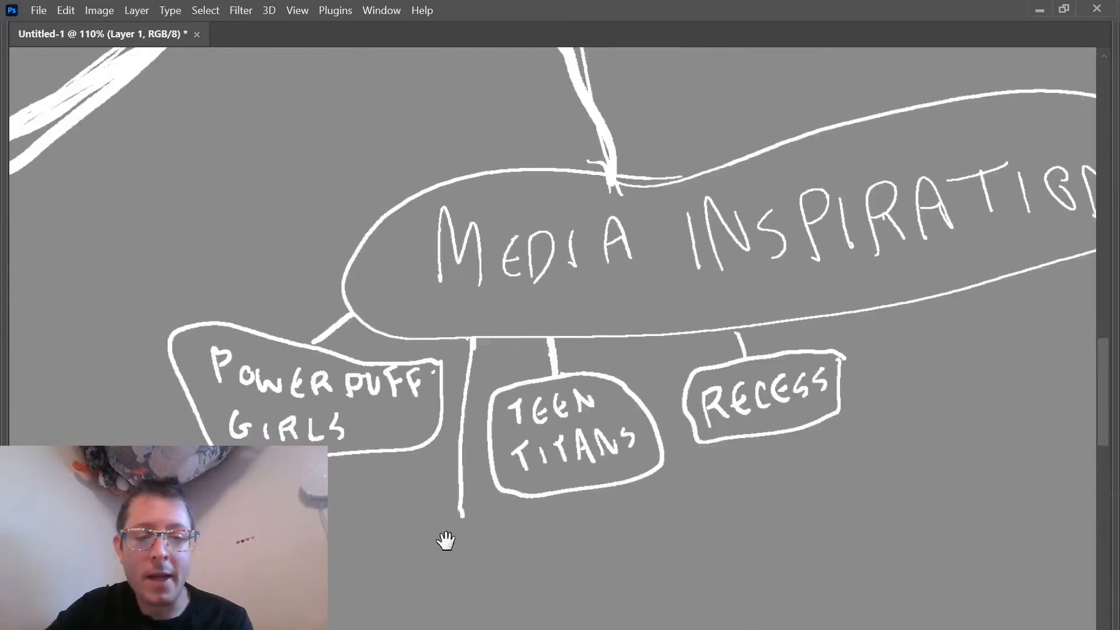
- Add a "TRANSFORMERS" bubble and a connected note about the short film on bullying to Media Inspiration
{"action": "left_click_drag", "start_coordinate": [817, 350], "coordinate": [402, 449]}
{"action": "left_click_drag", "start_coordinate": [485, 403], "coordinate": [497, 475]}
{"action": "left_click_drag", "start_coordinate": [419, 543], "coordinate": [445, 538]}
{"action": "left_click_drag", "start_coordinate": [667, 462], "coordinate": [719, 482]}
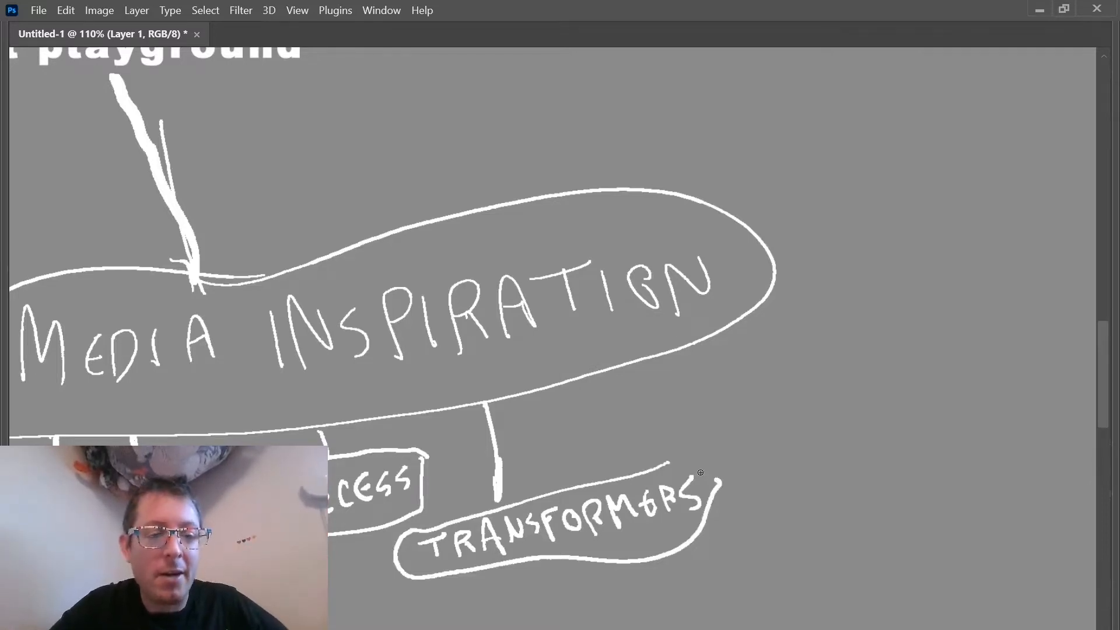
{"action": "scroll", "coordinate": [701, 472], "scroll_direction": "down", "scroll_amount": 2}
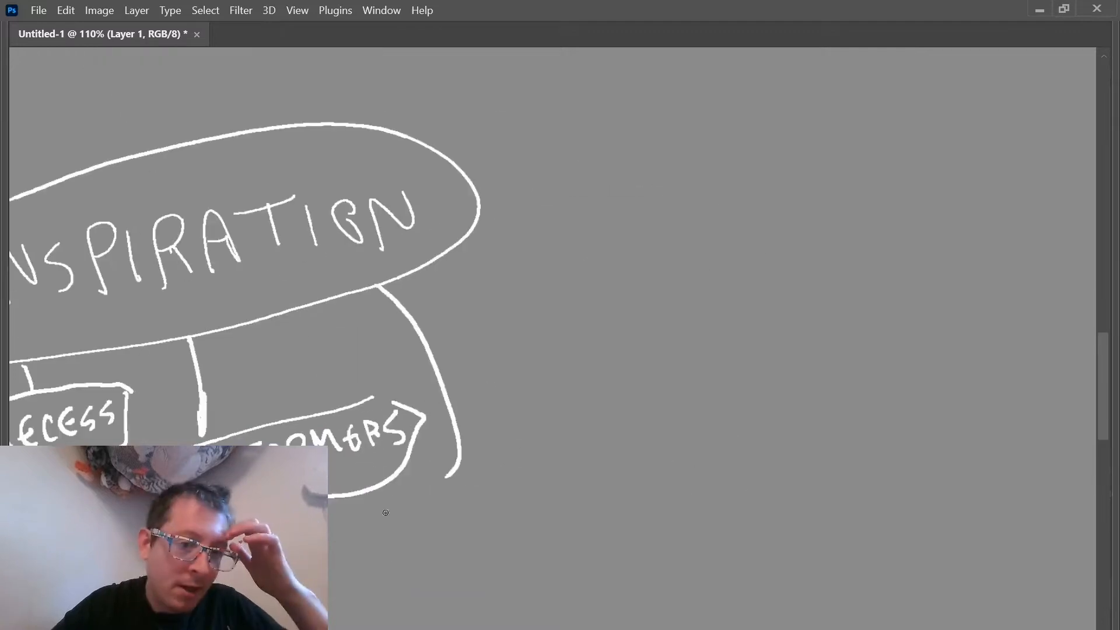
{"action": "mouse_move", "coordinate": [326, 475]}
{"action": "left_mouse_down"}
{"action": "mouse_move", "coordinate": [659, 484]}
{"action": "mouse_move", "coordinate": [501, 607]}
{"action": "left_mouse_up"}
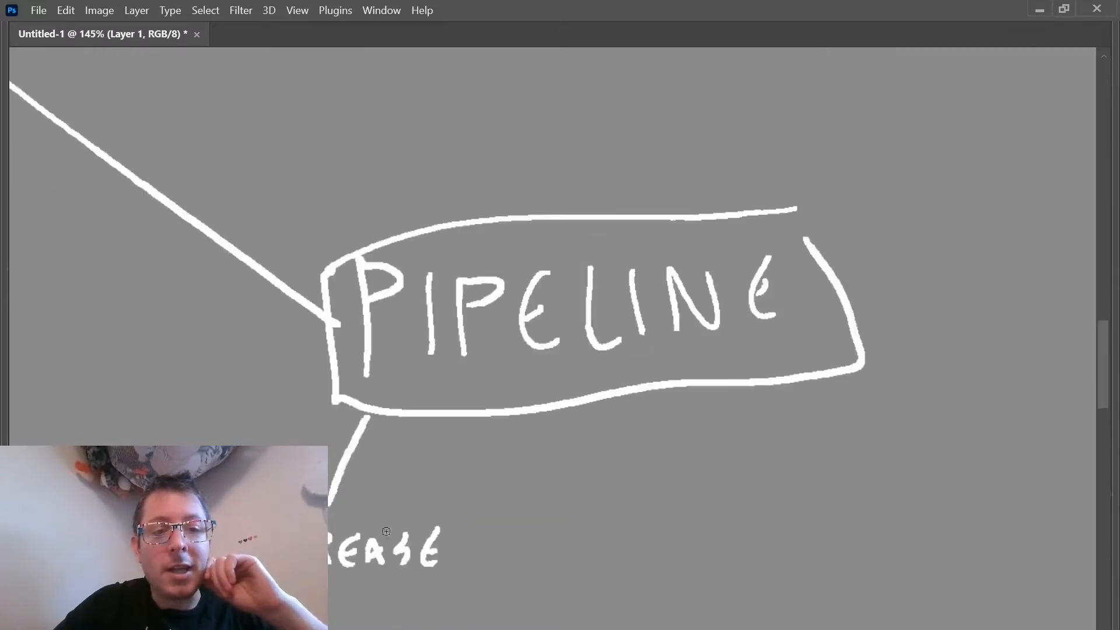
- Connect the notes "GREASE PENCIL", "ROBOT IN 3D?" and "EASY TO DO 1000 TIMES SIMPLIFIED FACE" to Pipeline
{"action": "mouse_move", "coordinate": [408, 525]}
{"action": "left_mouse_down"}
{"action": "mouse_move", "coordinate": [630, 531]}
{"action": "mouse_move", "coordinate": [659, 595]}
{"action": "mouse_move", "coordinate": [817, 228]}
{"action": "left_mouse_up"}
{"action": "left_click_drag", "start_coordinate": [568, 185], "coordinate": [554, 282]}
{"action": "left_click_drag", "start_coordinate": [408, 350], "coordinate": [816, 303]}
{"action": "scroll", "coordinate": [543, 412], "scroll_direction": "down", "scroll_amount": 4}
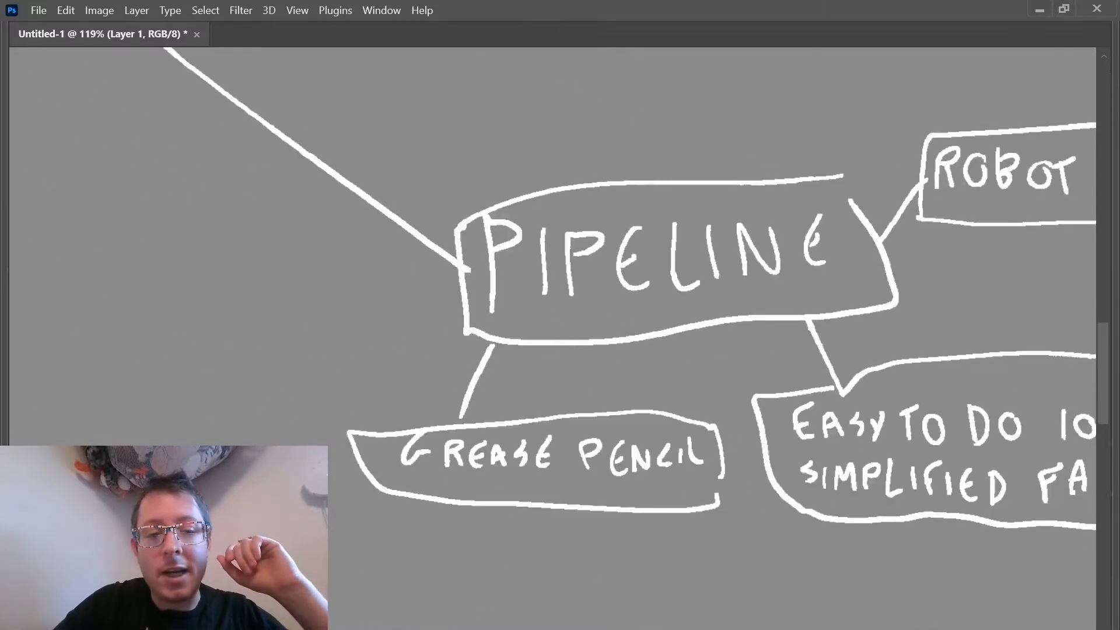
- Add a connected "RUBBER HOSE LIMBS" bubble below Pipeline
{"action": "left_click_drag", "start_coordinate": [685, 353], "coordinate": [716, 553]}
{"action": "left_click_drag", "start_coordinate": [782, 569], "coordinate": [968, 598]}
{"action": "left_click_drag", "start_coordinate": [716, 548], "coordinate": [586, 540]}
- Draw a curved connector from Pipeline to a handwritten note "MONSTERS AMORPHOUS? GOOPY=CHEAT, LOL"
{"action": "left_click_drag", "start_coordinate": [479, 327], "coordinate": [385, 550]}
{"action": "left_click_drag", "start_coordinate": [353, 592], "coordinate": [454, 574]}
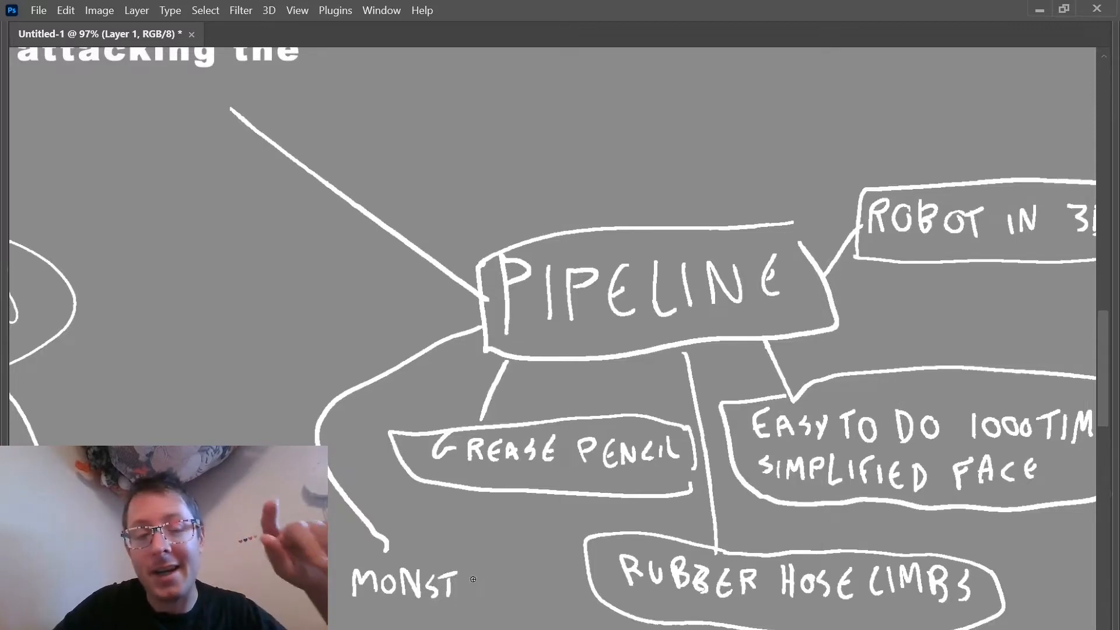
{"action": "left_click_drag", "start_coordinate": [473, 579], "coordinate": [516, 439]}
{"action": "left_click_drag", "start_coordinate": [512, 439], "coordinate": [525, 463]}
{"action": "left_click_drag", "start_coordinate": [405, 508], "coordinate": [423, 505]}
{"action": "left_click_drag", "start_coordinate": [415, 533], "coordinate": [411, 554]}
{"action": "mouse_move", "coordinate": [388, 418]}
{"action": "left_mouse_down"}
{"action": "mouse_move", "coordinate": [708, 568]}
{"action": "mouse_move", "coordinate": [388, 418]}
{"action": "left_mouse_up"}
- Add a "PEPPER ANNE?" note beside the Media Inspiration oval
{"action": "scroll", "coordinate": [554, 332], "scroll_direction": "down", "scroll_amount": 6}
{"action": "left_click_drag", "start_coordinate": [470, 396], "coordinate": [767, 397]}
{"action": "scroll", "coordinate": [552, 338], "scroll_direction": "up", "scroll_amount": 5}
{"action": "left_click_drag", "start_coordinate": [388, 298], "coordinate": [402, 292]}
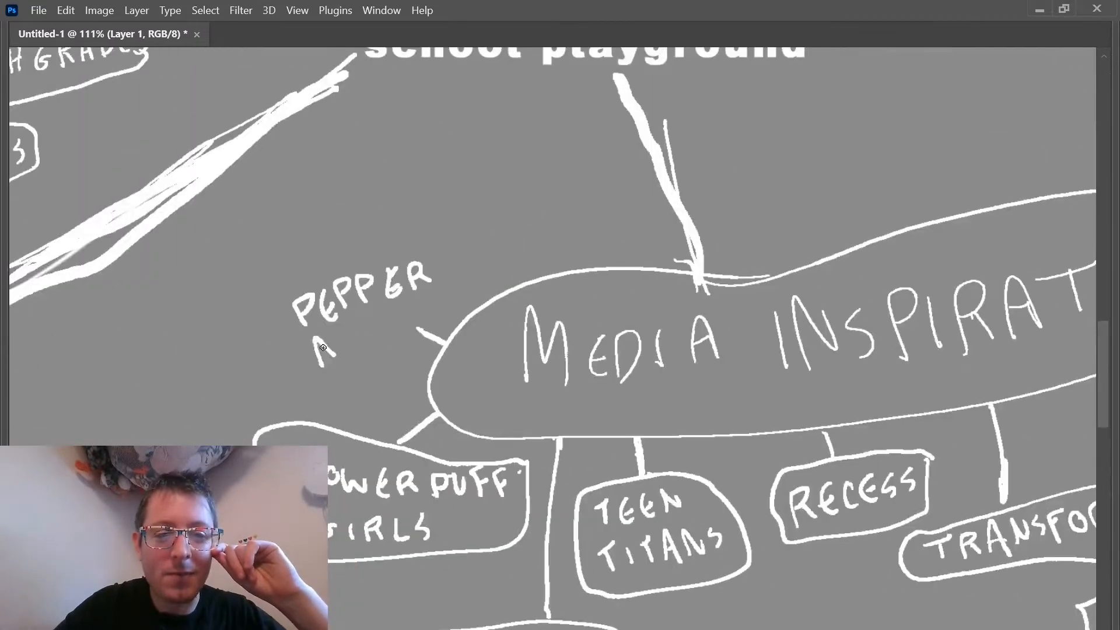
{"action": "left_click_drag", "start_coordinate": [336, 352], "coordinate": [361, 344]}
- Add an "ANIME STYLE ACTION SHOTS" bubble above Pipeline
{"action": "left_click_drag", "start_coordinate": [875, 315], "coordinate": [350, 373]}
{"action": "scroll", "coordinate": [553, 338], "scroll_direction": "down", "scroll_amount": 3}
{"action": "left_click_drag", "start_coordinate": [642, 335], "coordinate": [640, 354]}
{"action": "left_click_drag", "start_coordinate": [612, 294], "coordinate": [634, 290]}
{"action": "left_click_drag", "start_coordinate": [748, 264], "coordinate": [759, 288]}
{"action": "left_click_drag", "start_coordinate": [554, 338], "coordinate": [568, 318]}
- Connect a "KID FASHION" note below the Reference oval
{"action": "left_click_drag", "start_coordinate": [508, 292], "coordinate": [808, 296]}
{"action": "scroll", "coordinate": [553, 338], "scroll_direction": "down", "scroll_amount": 4}
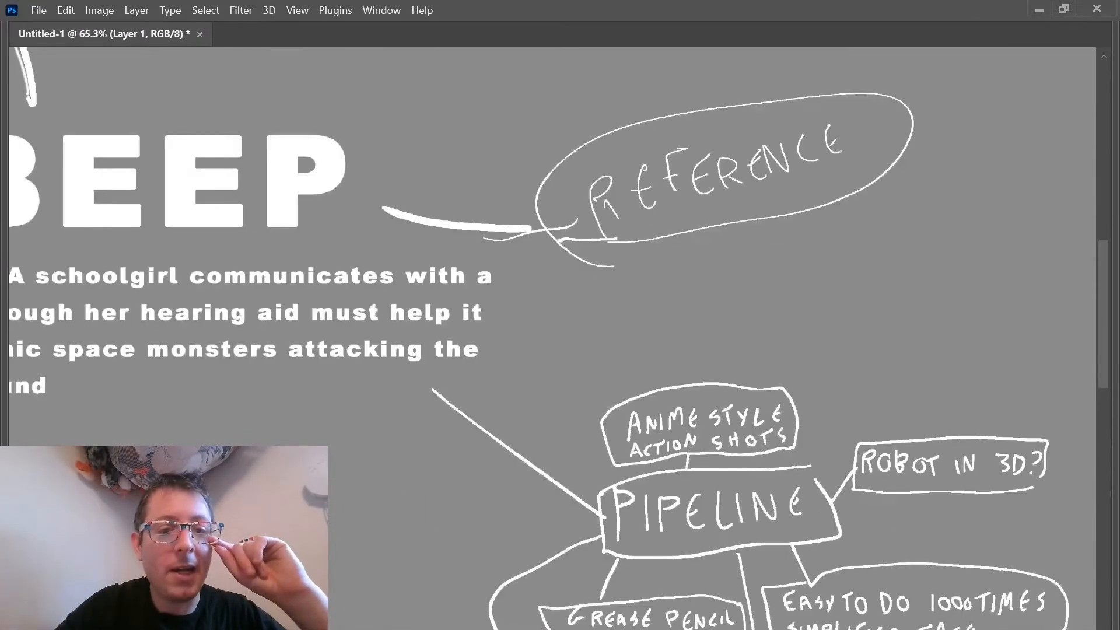
{"action": "scroll", "coordinate": [552, 338], "scroll_direction": "up", "scroll_amount": 6}
{"action": "left_click_drag", "start_coordinate": [544, 350], "coordinate": [555, 401]}
- Connect the note "SKIRTS & SWEATERS = LEG HACK" to Pipeline and doodle a small skirted figure beside it
{"action": "left_click_drag", "start_coordinate": [534, 473], "coordinate": [579, 320]}
{"action": "left_click_drag", "start_coordinate": [642, 261], "coordinate": [643, 287]}
{"action": "mouse_move", "coordinate": [921, 225]}
{"action": "left_mouse_down"}
{"action": "mouse_move", "coordinate": [945, 222]}
{"action": "mouse_move", "coordinate": [969, 247]}
{"action": "left_mouse_up"}
{"action": "left_click_drag", "start_coordinate": [980, 221], "coordinate": [998, 244]}
{"action": "left_click_drag", "start_coordinate": [860, 304], "coordinate": [916, 344]}
{"action": "left_click_drag", "start_coordinate": [916, 344], "coordinate": [922, 373]}
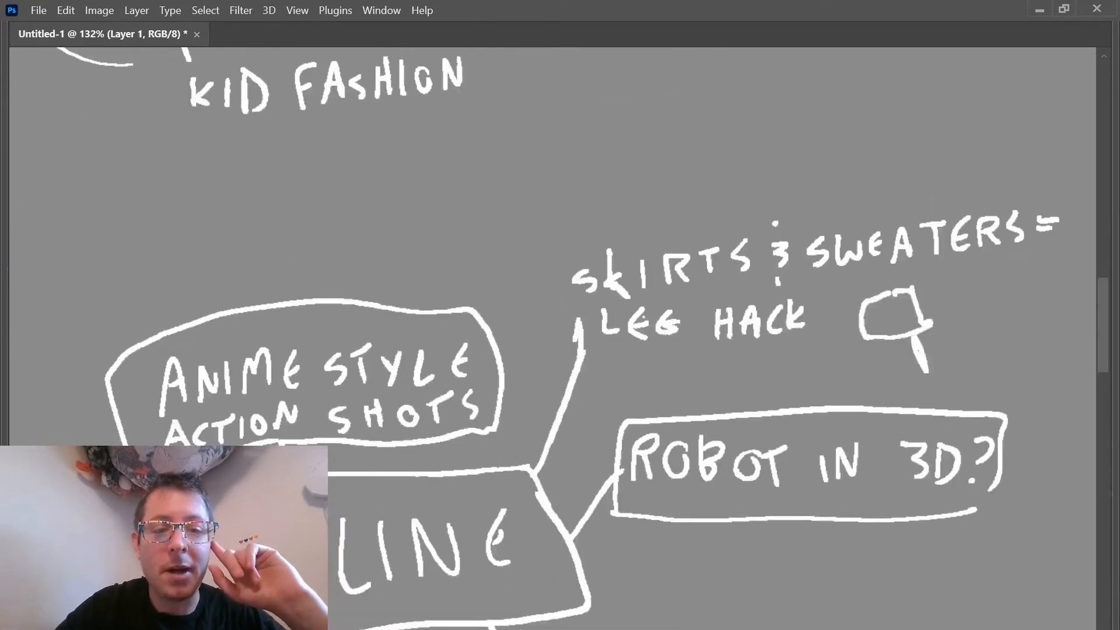
- Add "NASA" and "PLAYGROUNDS" bubbles above the Reference oval
{"action": "scroll", "coordinate": [552, 338], "scroll_direction": "down", "scroll_amount": 2}
{"action": "left_click_drag", "start_coordinate": [370, 133], "coordinate": [621, 463]}
{"action": "left_click_drag", "start_coordinate": [390, 214], "coordinate": [386, 221]}
{"action": "left_click_drag", "start_coordinate": [539, 140], "coordinate": [553, 162]}
{"action": "left_click_drag", "start_coordinate": [613, 131], "coordinate": [637, 156]}
{"action": "left_click_drag", "start_coordinate": [520, 184], "coordinate": [716, 161]}
- Handwrite the note "EYES, NOSE, MOUTH FORMULA" beside Pipeline, below the robot bubble
{"action": "scroll", "coordinate": [552, 339], "scroll_direction": "up", "scroll_amount": 1}
{"action": "left_click_drag", "start_coordinate": [641, 496], "coordinate": [525, 146]}
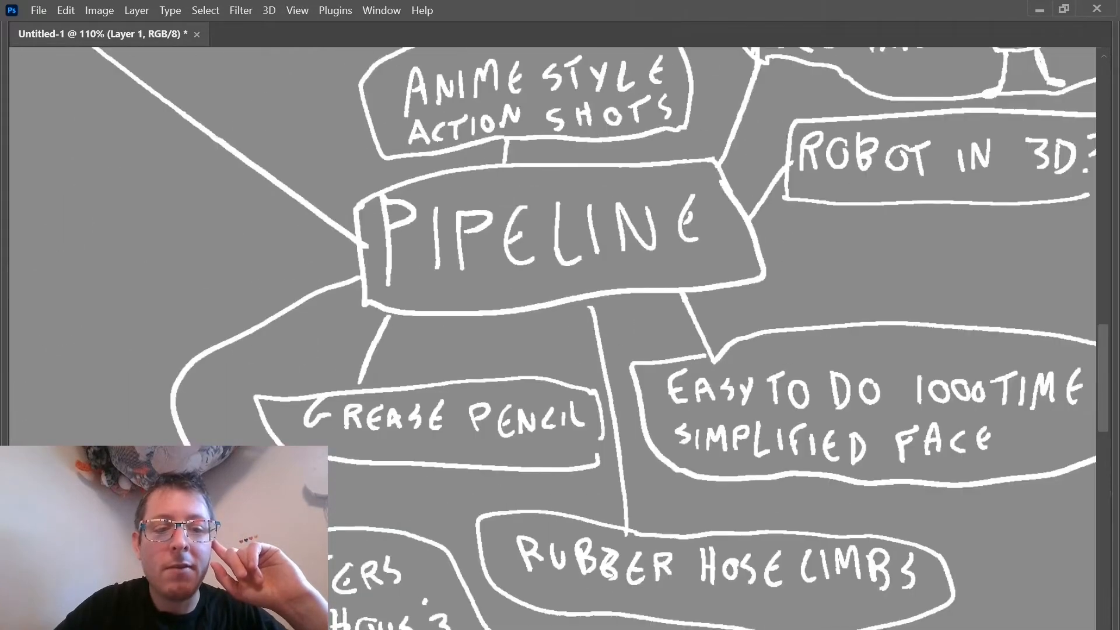
{"action": "left_click_drag", "start_coordinate": [796, 238], "coordinate": [799, 262]}
{"action": "left_click_drag", "start_coordinate": [881, 262], "coordinate": [903, 238]}
{"action": "left_click_drag", "start_coordinate": [939, 237], "coordinate": [953, 253]}
{"action": "left_click_drag", "start_coordinate": [963, 257], "coordinate": [948, 260]}
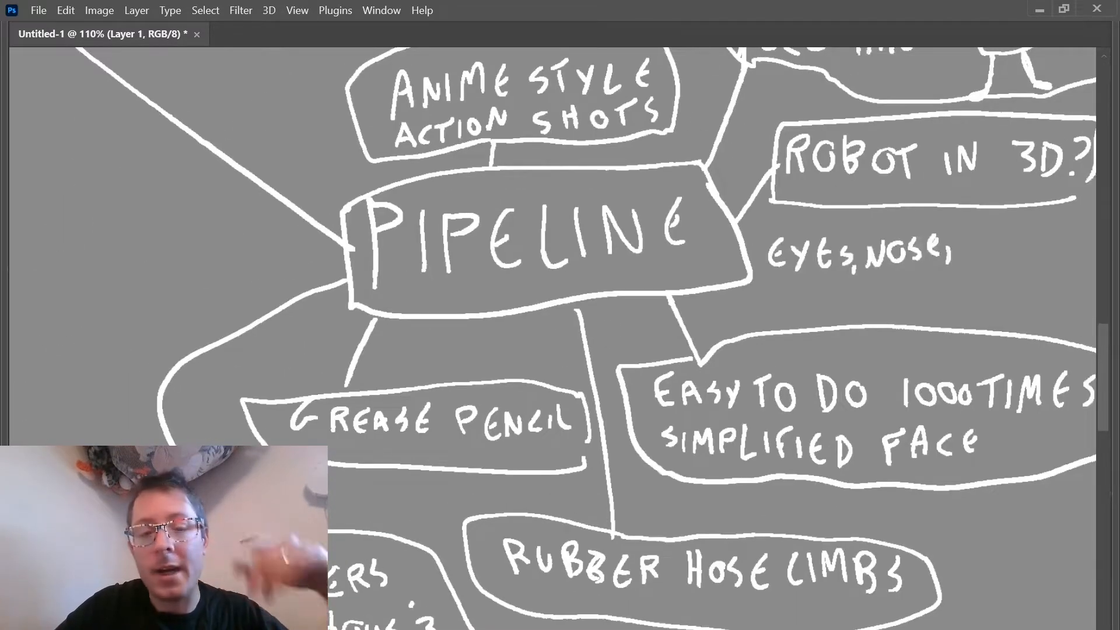
{"action": "left_click_drag", "start_coordinate": [875, 233], "coordinate": [548, 259]}
{"action": "left_click_drag", "start_coordinate": [648, 286], "coordinate": [671, 260]}
- Add a connected "CALVIN & HOBBES" note above the Media Inspiration oval
{"action": "scroll", "coordinate": [552, 339], "scroll_direction": "down", "scroll_amount": 5}
{"action": "left_click_drag", "start_coordinate": [292, 408], "coordinate": [642, 291]}
{"action": "scroll", "coordinate": [552, 338], "scroll_direction": "up", "scroll_amount": 4}
{"action": "left_click_drag", "start_coordinate": [417, 253], "coordinate": [431, 285]}
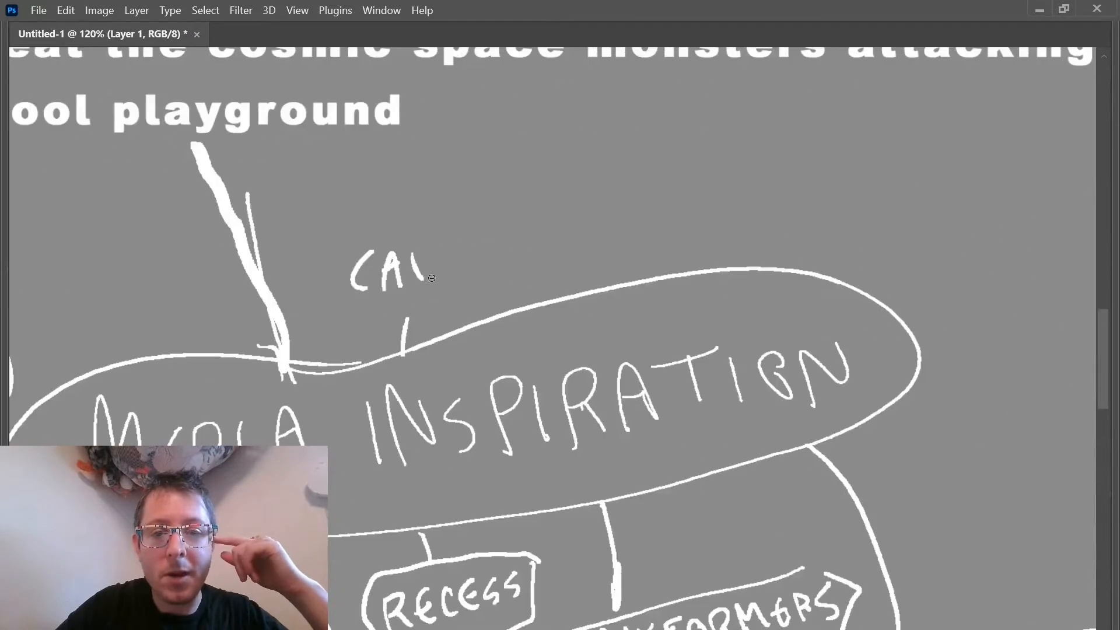
{"action": "left_click_drag", "start_coordinate": [481, 224], "coordinate": [500, 256]}
{"action": "scroll", "coordinate": [553, 338], "scroll_direction": "down", "scroll_amount": 4}
{"action": "scroll", "coordinate": [553, 338], "scroll_direction": "up", "scroll_amount": 1}
{"action": "left_click_drag", "start_coordinate": [901, 161], "coordinate": [538, 283]}
{"action": "left_click_drag", "start_coordinate": [288, 274], "coordinate": [337, 300]}
{"action": "left_click_drag", "start_coordinate": [198, 285], "coordinate": [420, 137]}
- Extend the culture area of the mind map with further connected handwritten notes
{"action": "scroll", "coordinate": [552, 338], "scroll_direction": "down", "scroll_amount": 1}
{"action": "left_click_drag", "start_coordinate": [175, 409], "coordinate": [991, 204]}
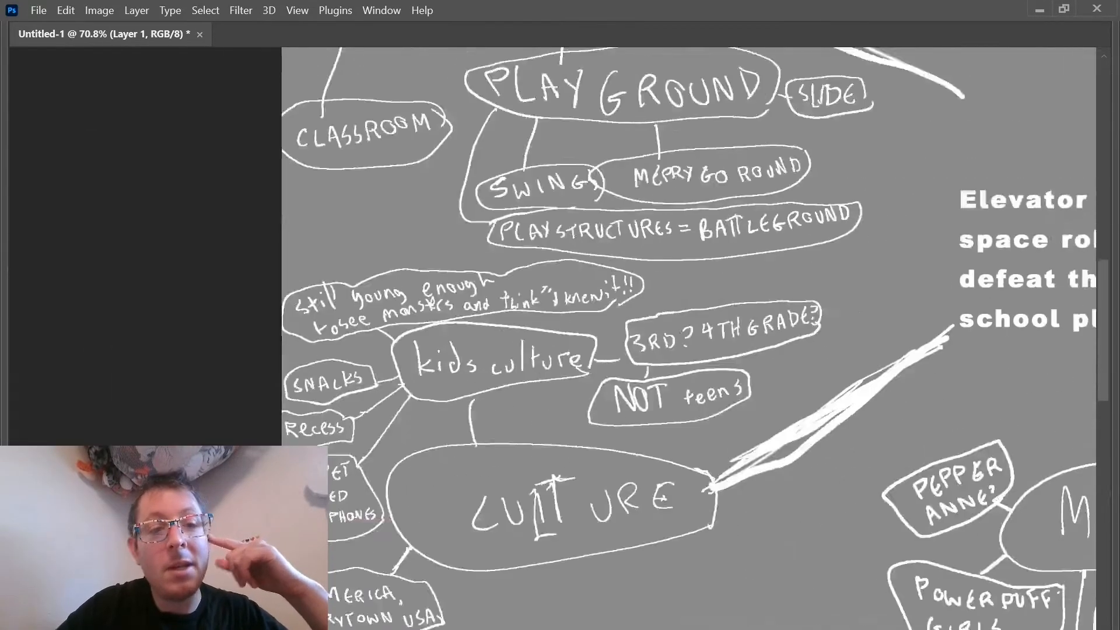
{"action": "left_click_drag", "start_coordinate": [583, 88], "coordinate": [604, 312]}
{"action": "left_click_drag", "start_coordinate": [471, 274], "coordinate": [496, 293]}
{"action": "scroll", "coordinate": [552, 338], "scroll_direction": "up", "scroll_amount": 7}
{"action": "left_click_drag", "start_coordinate": [584, 525], "coordinate": [583, 204]}
{"action": "mouse_move", "coordinate": [501, 337]}
{"action": "left_mouse_down"}
{"action": "mouse_move", "coordinate": [490, 355]}
{"action": "mouse_move", "coordinate": [512, 390]}
{"action": "left_mouse_up"}
{"action": "left_click_drag", "start_coordinate": [602, 364], "coordinate": [591, 382]}
{"action": "left_click_drag", "start_coordinate": [485, 329], "coordinate": [634, 382]}
{"action": "left_click_drag", "start_coordinate": [642, 146], "coordinate": [632, 384]}
{"action": "mouse_move", "coordinate": [845, 316]}
{"action": "left_mouse_down"}
{"action": "mouse_move", "coordinate": [858, 334]}
{"action": "mouse_move", "coordinate": [882, 310]}
{"action": "left_mouse_up"}
{"action": "left_click_drag", "start_coordinate": [945, 298], "coordinate": [966, 322]}
- Add a connected and outlined "SEPARATE HEAD" note below the Robot character bubble
{"action": "scroll", "coordinate": [957, 309], "scroll_direction": "down", "scroll_amount": 8}
{"action": "scroll", "coordinate": [733, 164], "scroll_direction": "up", "scroll_amount": 5}
{"action": "left_click_drag", "start_coordinate": [647, 351], "coordinate": [637, 361]}
{"action": "left_click_drag", "start_coordinate": [567, 373], "coordinate": [557, 389]}
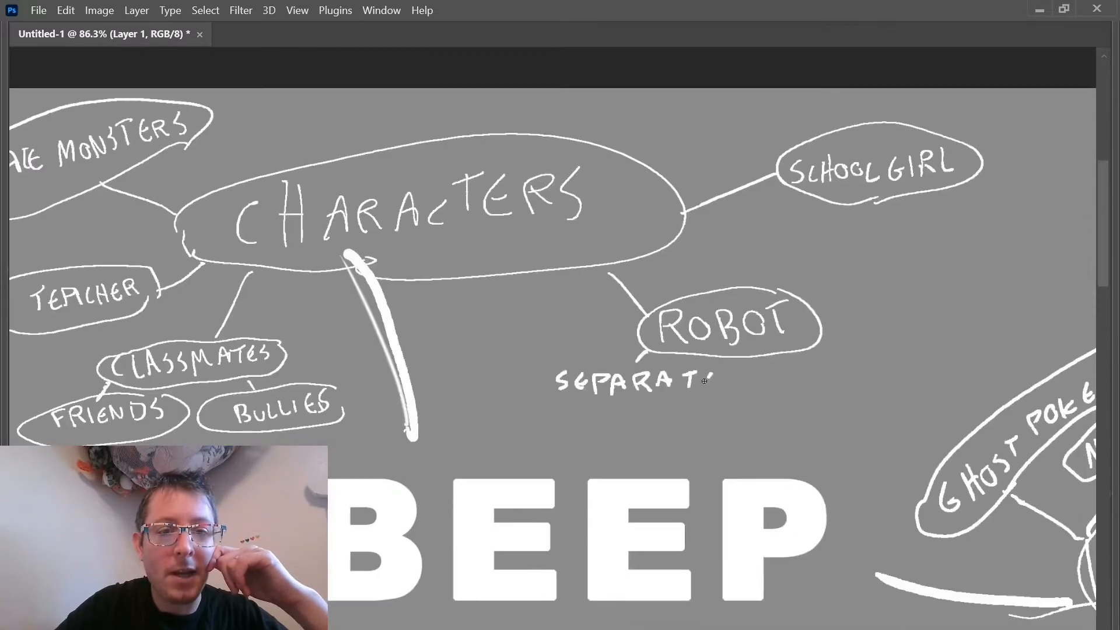
{"action": "left_click_drag", "start_coordinate": [736, 379], "coordinate": [749, 399]}
{"action": "left_click_drag", "start_coordinate": [771, 394], "coordinate": [791, 397]}
{"action": "left_click_drag", "start_coordinate": [601, 411], "coordinate": [750, 365]}
- Add an outlined "JELLYFISH" note to the Reference branch
{"action": "scroll", "coordinate": [552, 339], "scroll_direction": "down", "scroll_amount": 3}
{"action": "left_click_drag", "start_coordinate": [875, 408], "coordinate": [414, 285]}
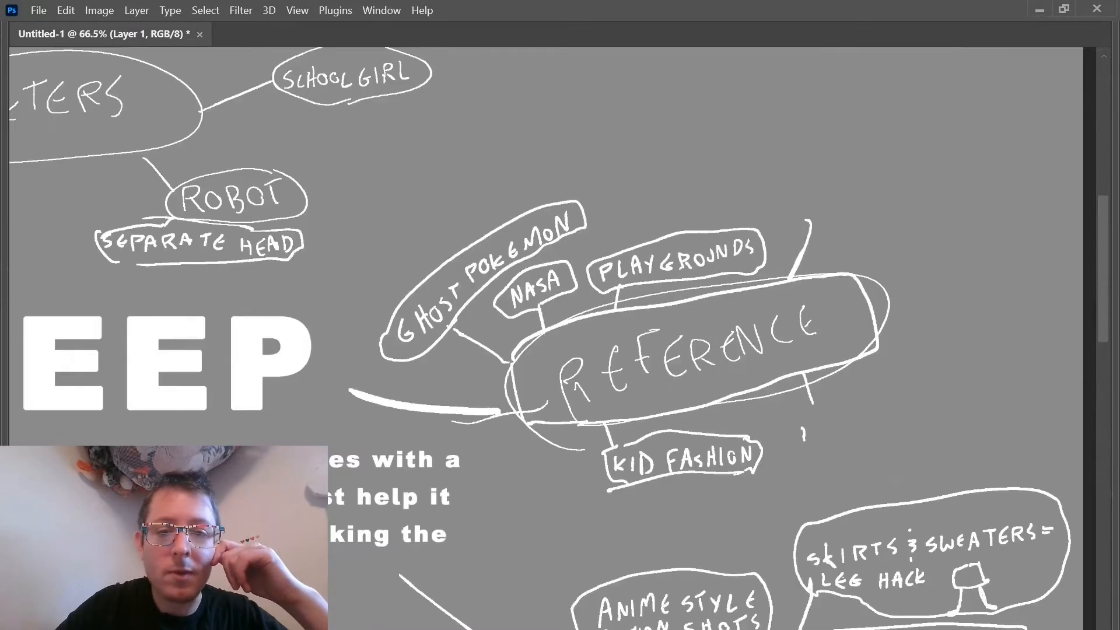
{"action": "left_click_drag", "start_coordinate": [755, 168], "coordinate": [744, 200]}
{"action": "left_click_drag", "start_coordinate": [743, 182], "coordinate": [757, 196]}
{"action": "left_click_drag", "start_coordinate": [771, 232], "coordinate": [921, 155]}
- Connect and outline the note "CRAPPY OLD BUILDINGS, MINIMAL SKOOL FUNDING" above the Reference oval
{"action": "left_click_drag", "start_coordinate": [594, 327], "coordinate": [627, 184]}
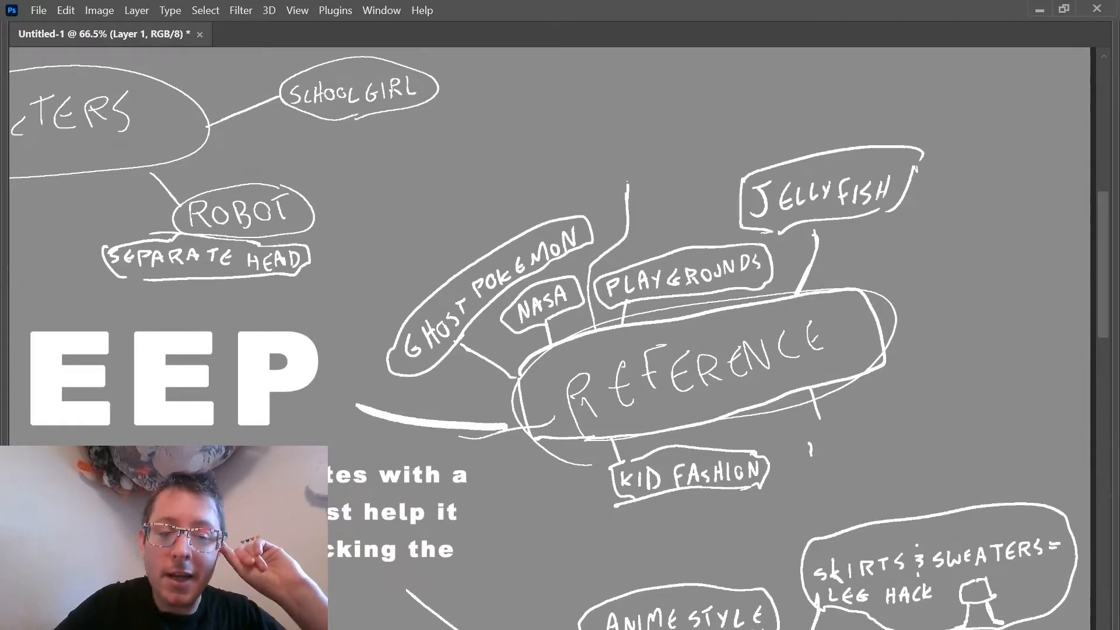
{"action": "left_click_drag", "start_coordinate": [531, 148], "coordinate": [529, 161]}
{"action": "left_click_drag", "start_coordinate": [548, 141], "coordinate": [556, 156]}
{"action": "left_click_drag", "start_coordinate": [693, 120], "coordinate": [691, 137]}
{"action": "left_click_drag", "start_coordinate": [525, 191], "coordinate": [546, 187]}
{"action": "left_click_drag", "start_coordinate": [702, 145], "coordinate": [705, 158]}
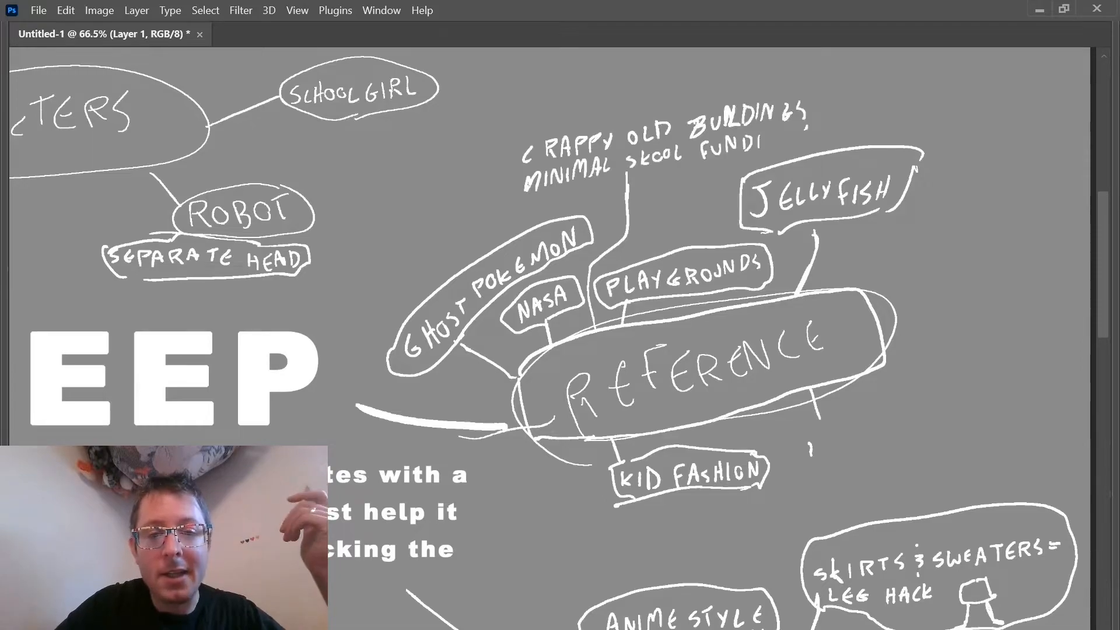
{"action": "left_click_drag", "start_coordinate": [616, 185], "coordinate": [619, 175]}
- Add connected "GRAFITI?" and "HEARING AID" notes to the Reference branch
{"action": "left_click_drag", "start_coordinate": [862, 290], "coordinate": [897, 272]}
{"action": "left_click_drag", "start_coordinate": [1018, 257], "coordinate": [1024, 276]}
{"action": "scroll", "coordinate": [560, 338], "scroll_direction": "up", "scroll_amount": 3}
{"action": "left_click_drag", "start_coordinate": [469, 327], "coordinate": [557, 314]}
{"action": "scroll", "coordinate": [525, 350], "scroll_direction": "up", "scroll_amount": 3}
{"action": "scroll", "coordinate": [560, 338], "scroll_direction": "down", "scroll_amount": 3}
{"action": "left_click_drag", "start_coordinate": [787, 446], "coordinate": [787, 464]}
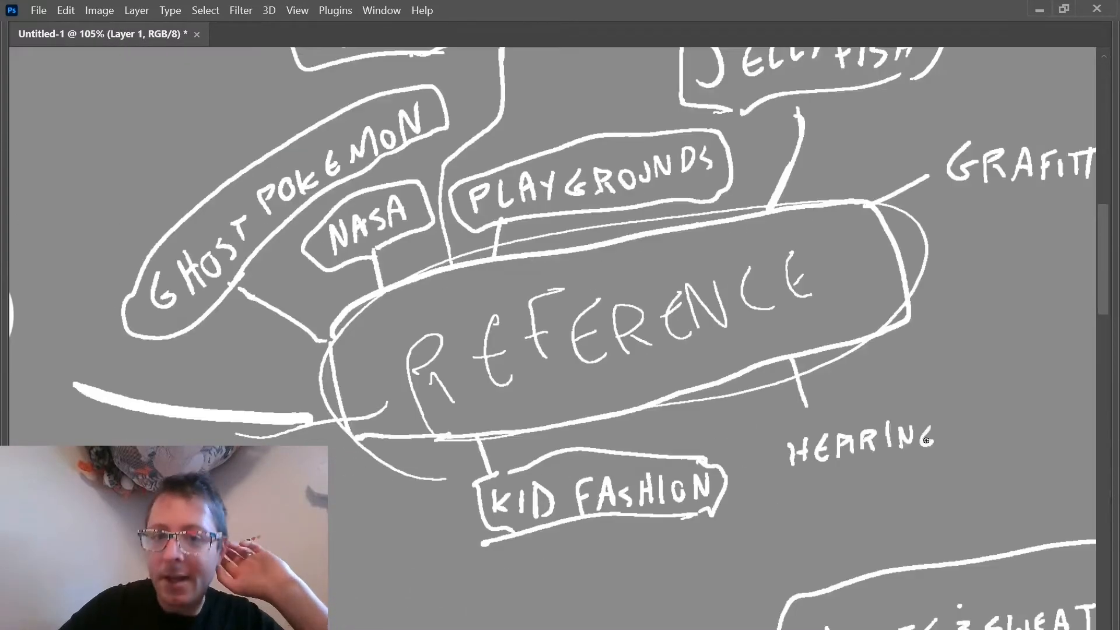
{"action": "left_click_drag", "start_coordinate": [802, 420], "coordinate": [758, 489]}
- Outline the graffiti note and add a connected "BRICK BUILDING" note to Reference
{"action": "left_click_drag", "start_coordinate": [875, 291], "coordinate": [589, 388]}
{"action": "left_click_drag", "start_coordinate": [642, 271], "coordinate": [874, 314]}
{"action": "left_click_drag", "start_coordinate": [615, 385], "coordinate": [656, 378]}
{"action": "left_click_drag", "start_coordinate": [671, 368], "coordinate": [767, 396]}
{"action": "scroll", "coordinate": [560, 315], "scroll_direction": "down", "scroll_amount": 3}
{"action": "scroll", "coordinate": [559, 315], "scroll_direction": "down", "scroll_amount": 5}
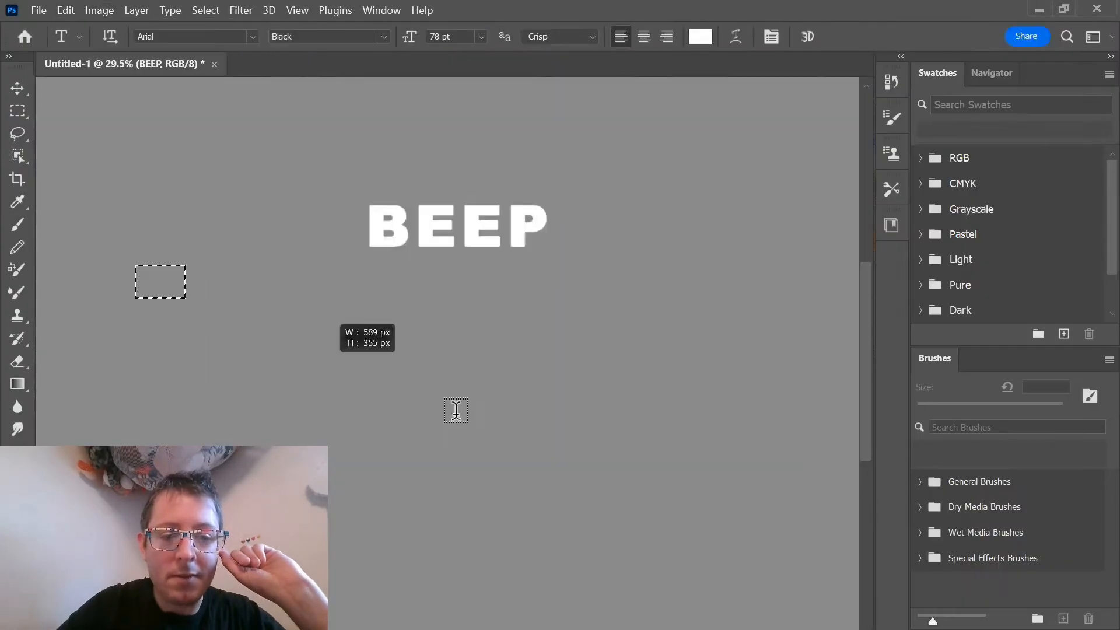
- Draw a wide text box below the BEEP title and enter "Elevator pitch: A schoolgirl who can"
{"action": "left_click_drag", "start_coordinate": [135, 264], "coordinate": [769, 388]}
{"action": "left_click", "coordinate": [382, 10]}
{"action": "key", "text": "Escape"}
{"action": "type", "text": "Elevator pitch: A schoolgirl who can"}
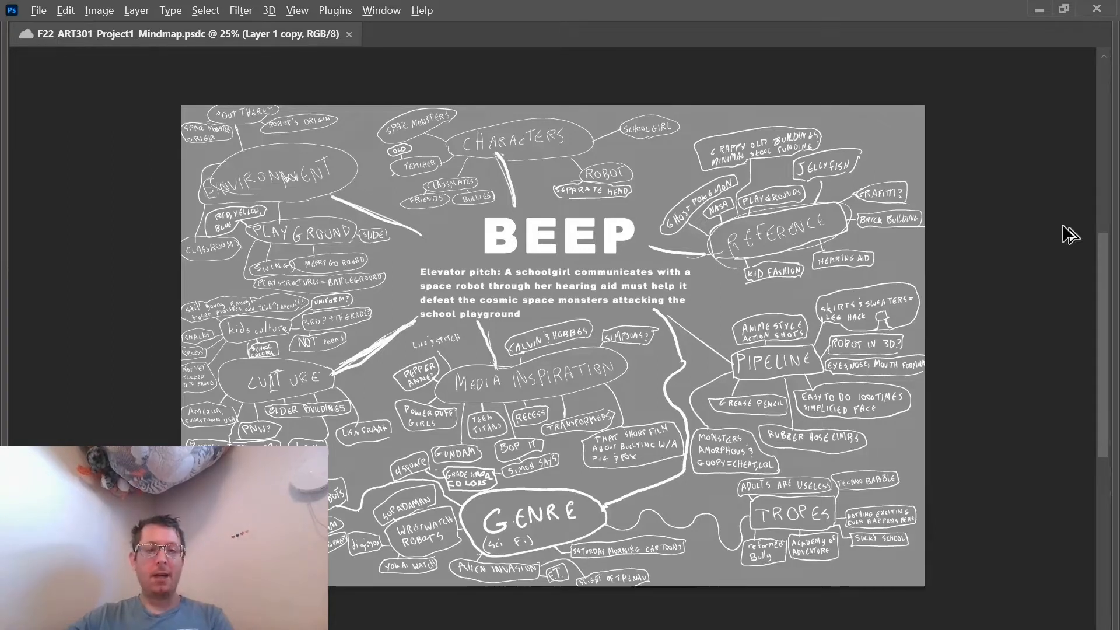
- Switch to the browser to view the PureRef download page and open a playground photo from the Unsplash results
{"action": "scroll", "coordinate": [653, 455], "scroll_direction": "up", "scroll_amount": 3}
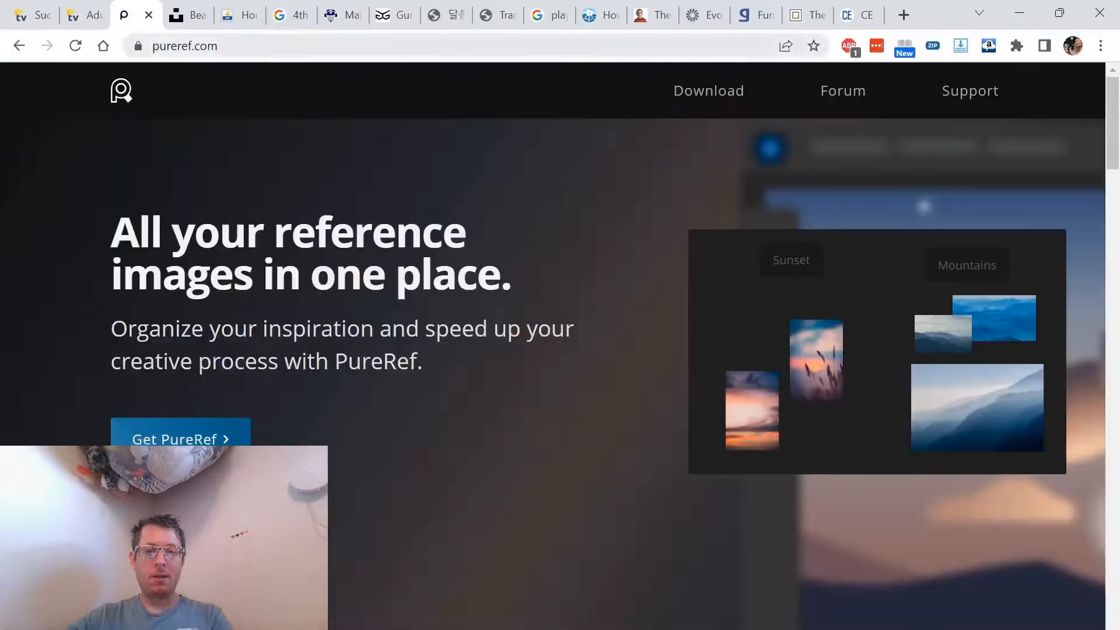
{"action": "left_click", "coordinate": [181, 438]}
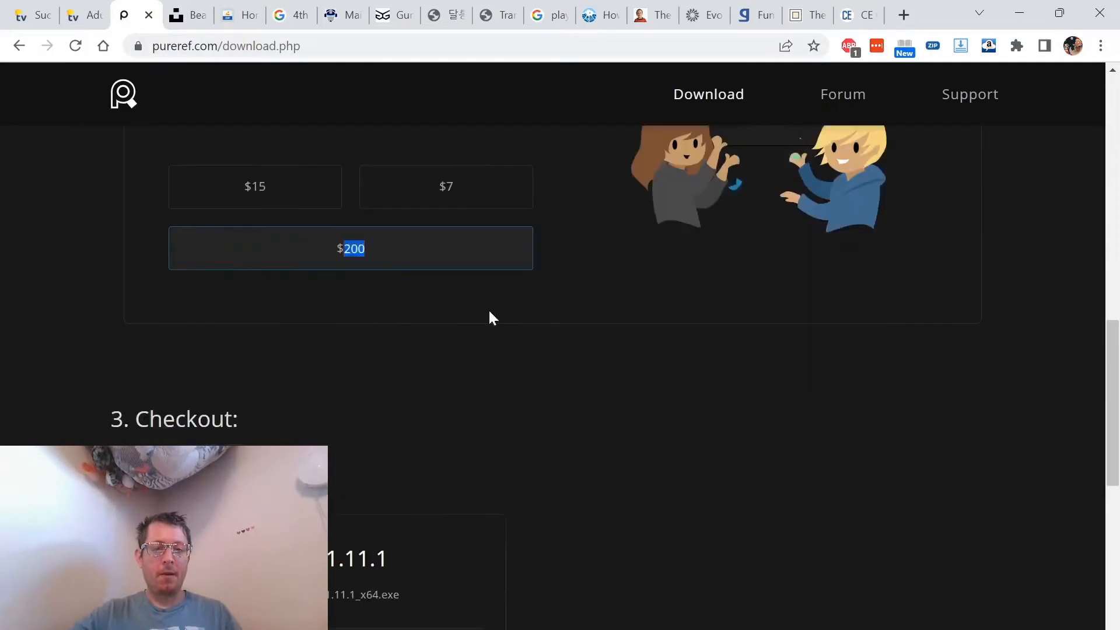
{"action": "left_click", "coordinate": [181, 15]}
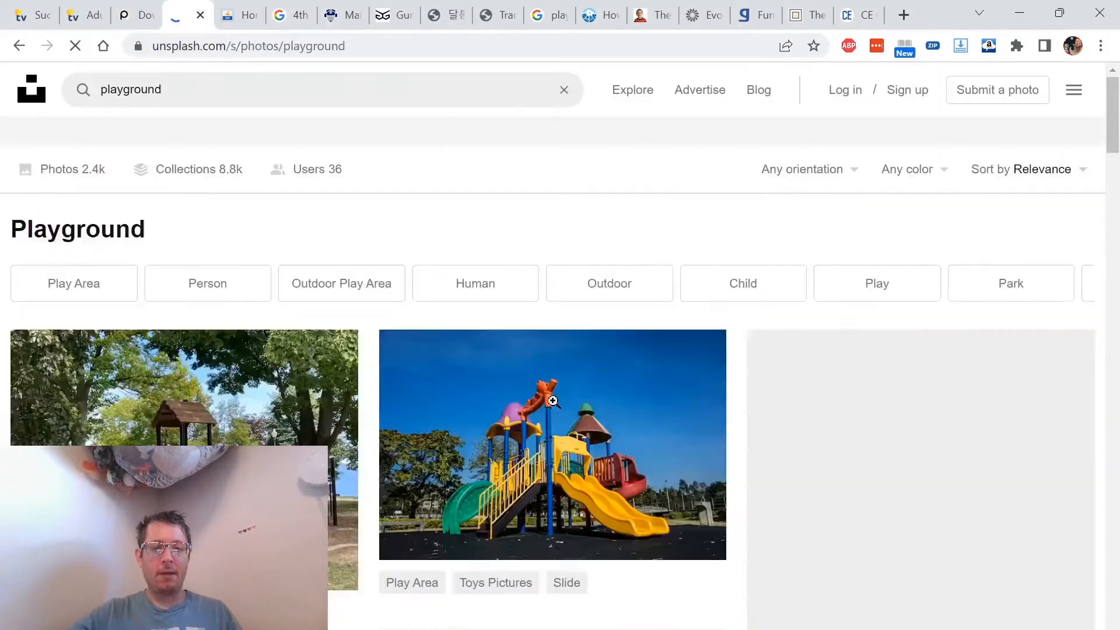
{"action": "left_click", "coordinate": [476, 501]}
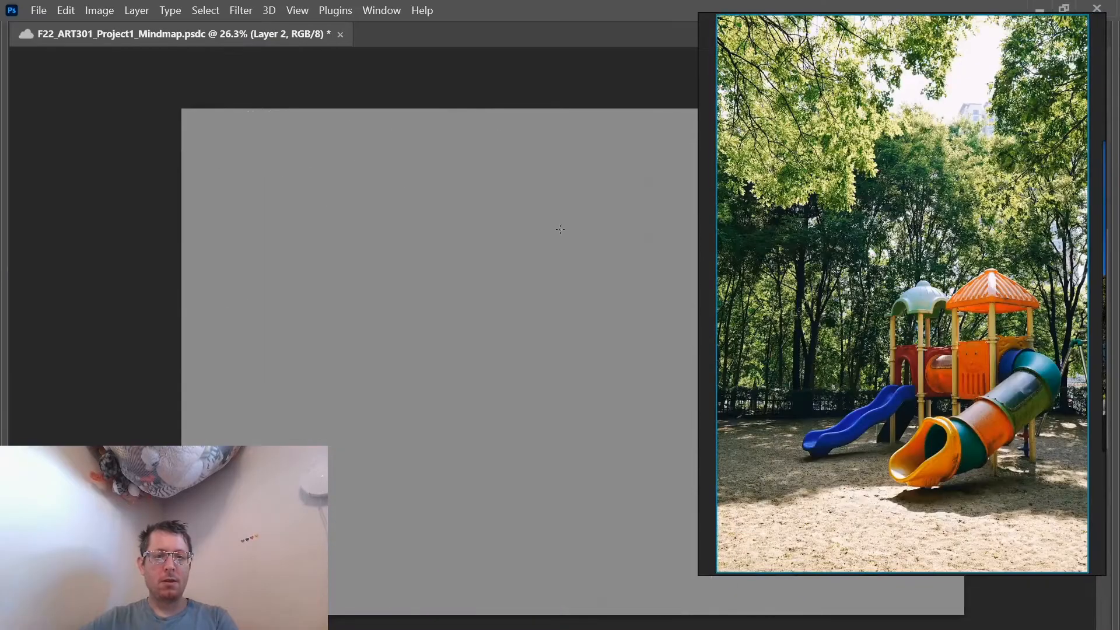
- Sketch a pointed playground-roof shape with a post on the blank layer beside the reference photo
{"action": "mouse_move", "coordinate": [470, 302]}
{"action": "left_mouse_down"}
{"action": "mouse_move", "coordinate": [528, 324]}
{"action": "mouse_move", "coordinate": [365, 537]}
{"action": "mouse_move", "coordinate": [338, 525]}
{"action": "left_mouse_up"}
{"action": "right_click", "coordinate": [494, 323]}
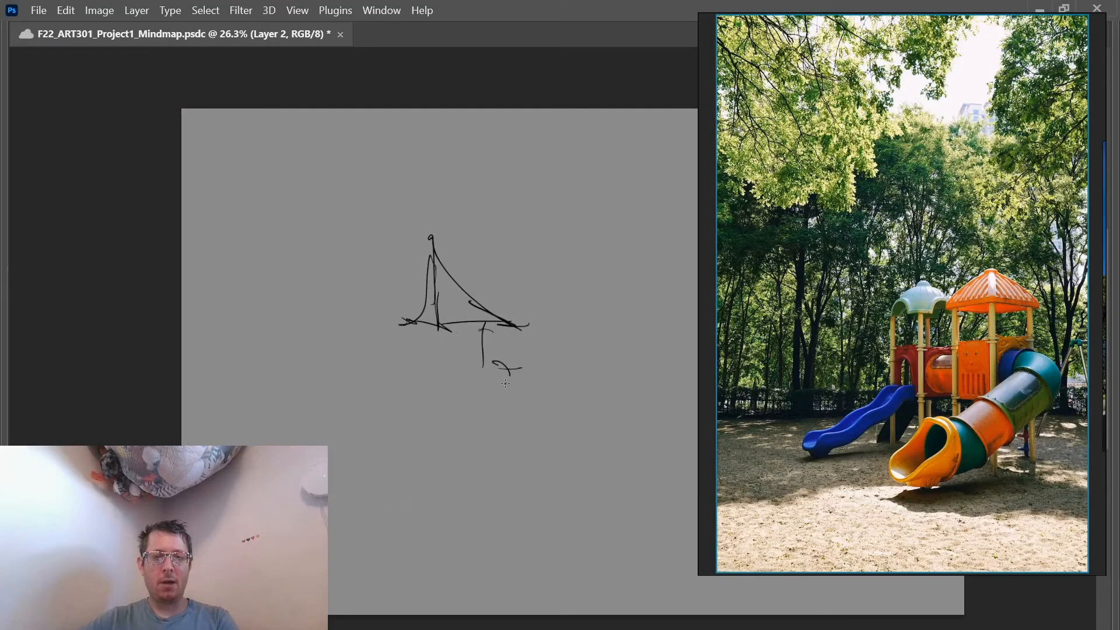
{"action": "left_click", "coordinate": [735, 454]}
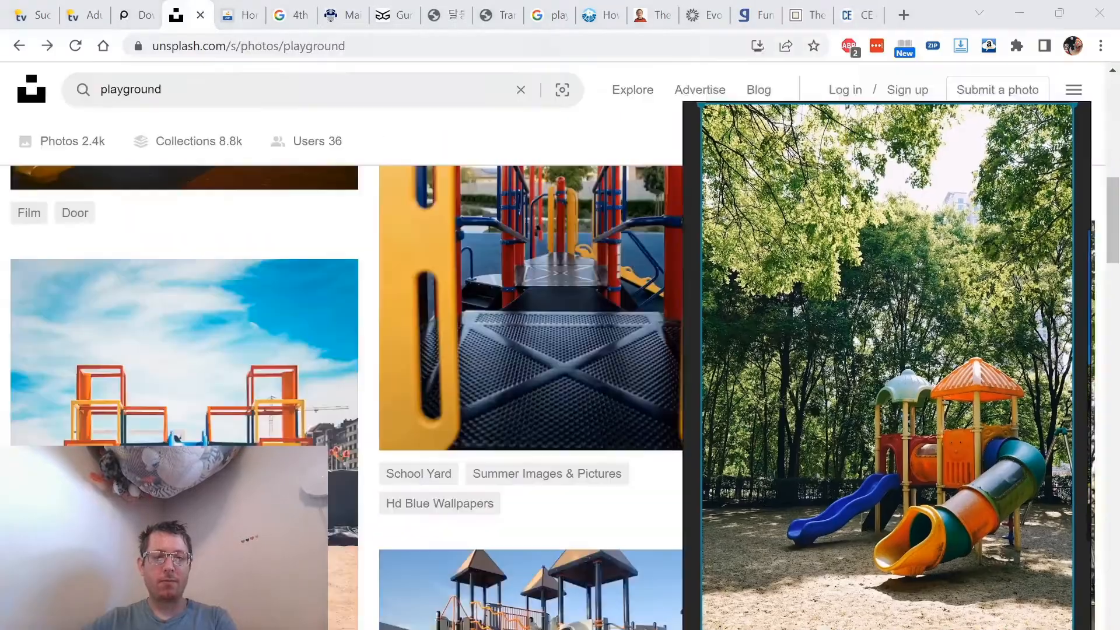
- Switch to the Download All Images page in the browser and view the PureRef window's options
{"action": "key", "text": "ctrl+Tab"}
{"action": "right_click", "coordinate": [840, 194]}
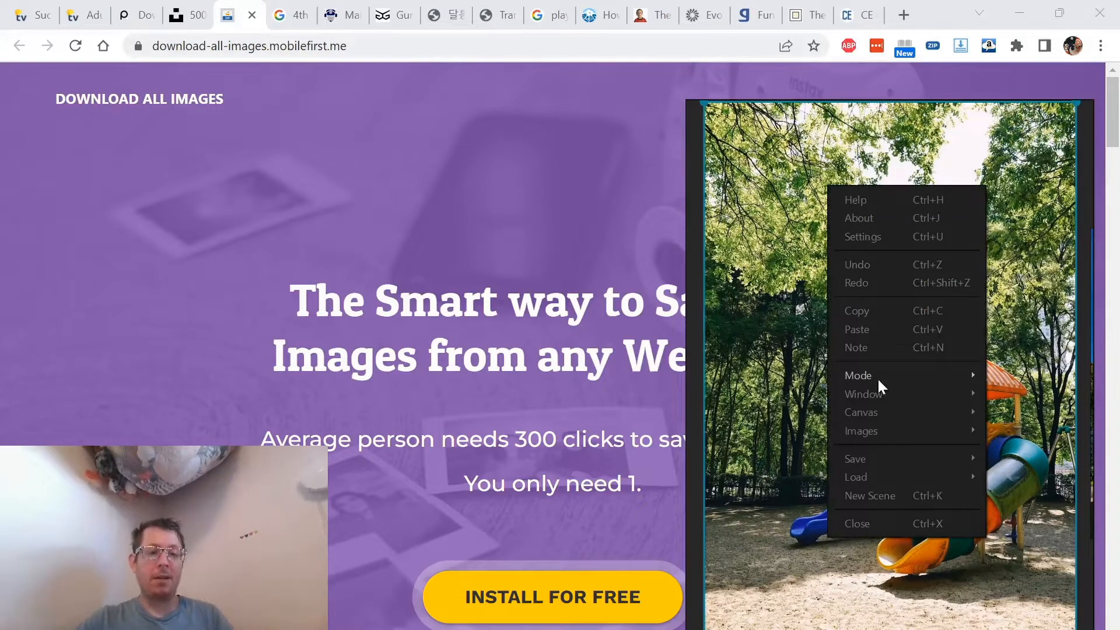
{"action": "left_click", "coordinate": [952, 60]}
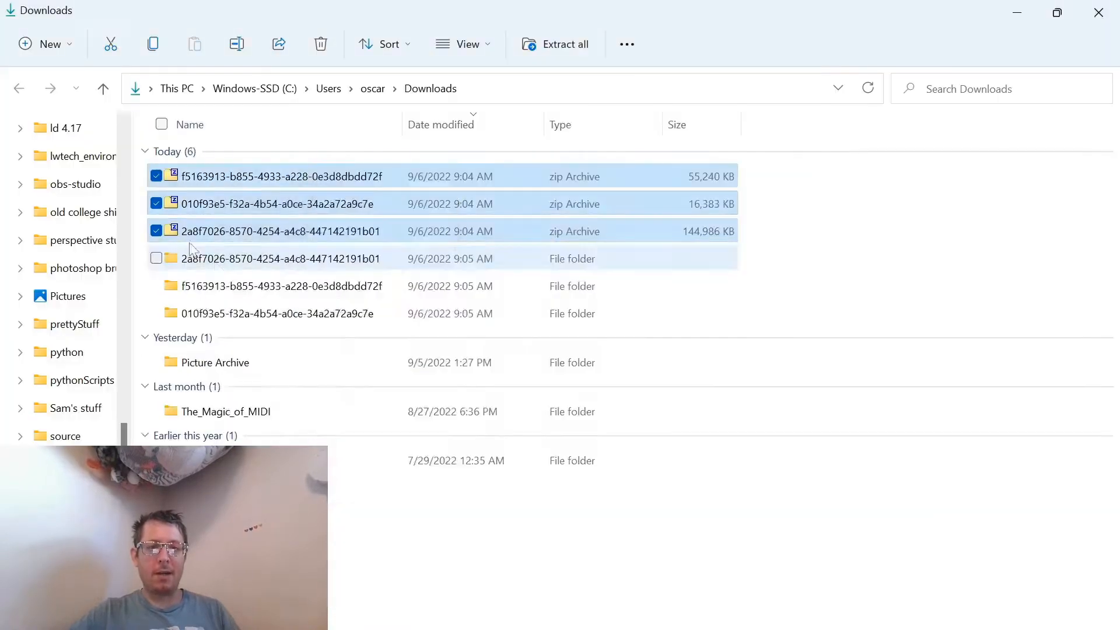
{"action": "double_click", "coordinate": [193, 257]}
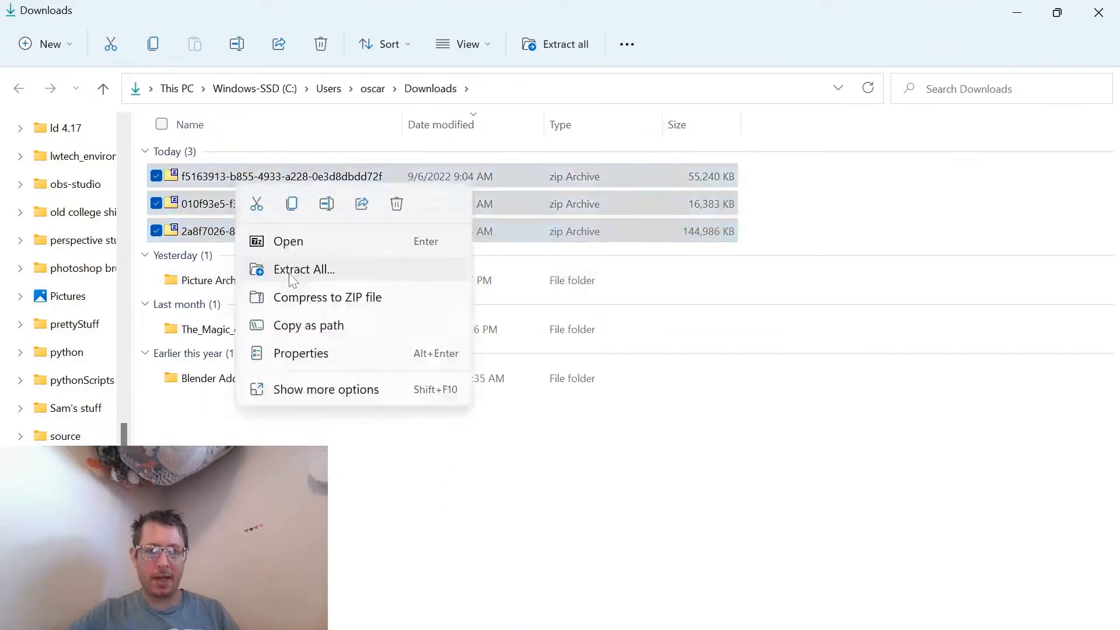
{"action": "left_click", "coordinate": [300, 269]}
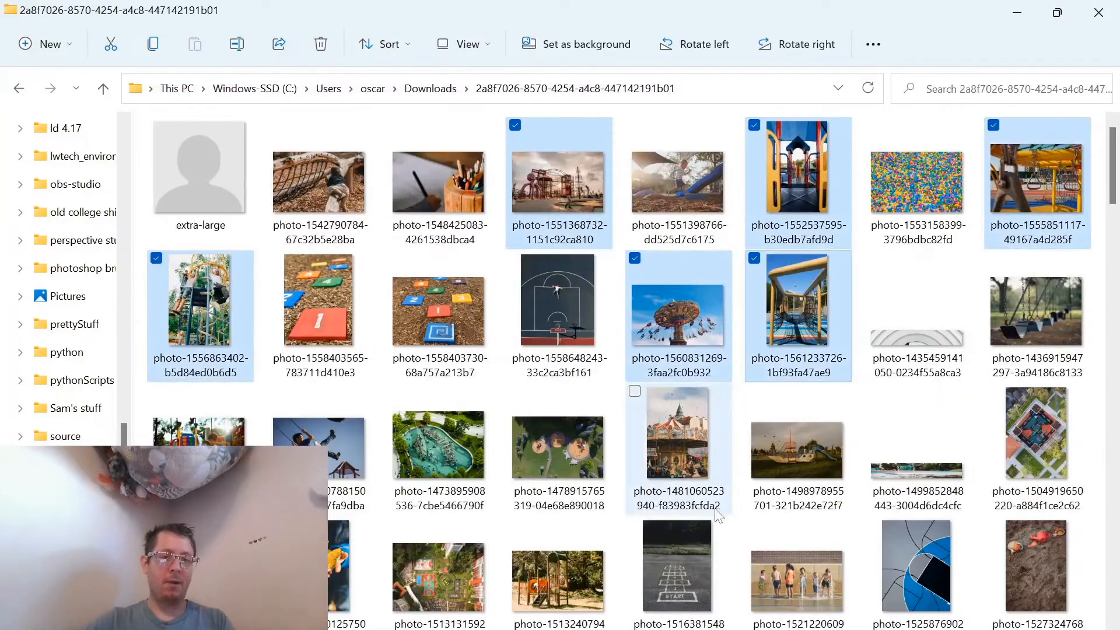
- Add more play-equipment, swing and carousel photos to the selection of playground references in the extracted image folder
{"action": "left_click", "coordinate": [678, 443], "text": "ctrl"}
{"action": "left_click", "coordinate": [319, 444], "text": "ctrl"}
{"action": "left_click", "coordinate": [199, 431], "text": "ctrl"}
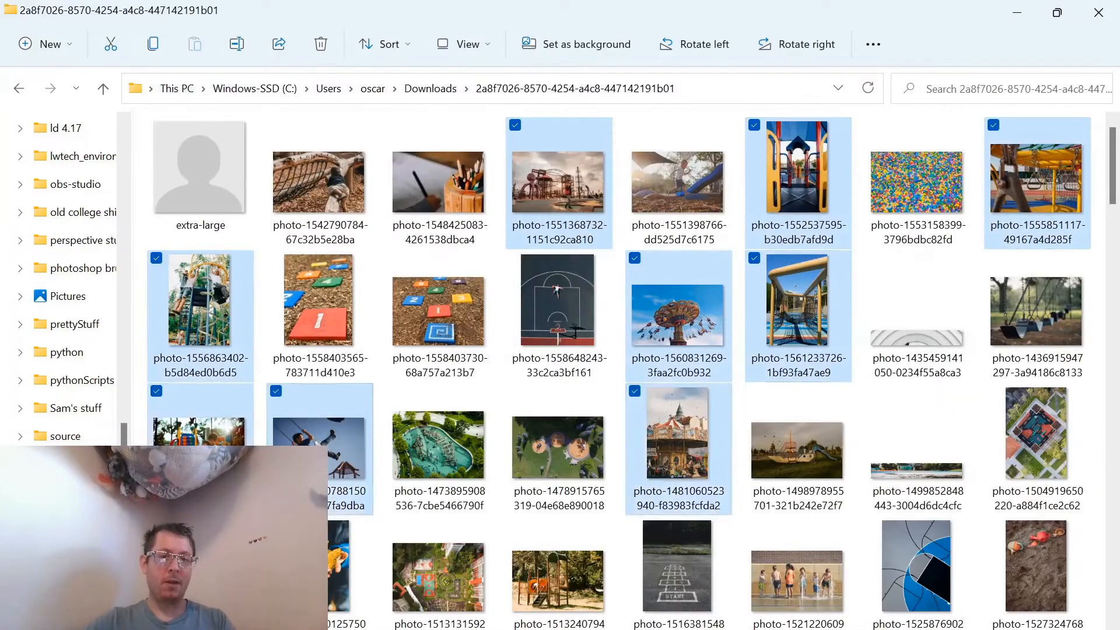
{"action": "scroll", "coordinate": [678, 444], "scroll_direction": "down", "scroll_amount": 4}
{"action": "left_click", "coordinate": [917, 438], "text": "ctrl"}
{"action": "scroll", "coordinate": [482, 443], "scroll_direction": "down", "scroll_amount": 3}
{"action": "left_click", "coordinate": [557, 437], "text": "ctrl"}
- Zoom in on the orange swing-seat photo in PureRef and maximize the board window
{"action": "double_click", "coordinate": [873, 330]}
{"action": "right_click", "coordinate": [814, 78]}
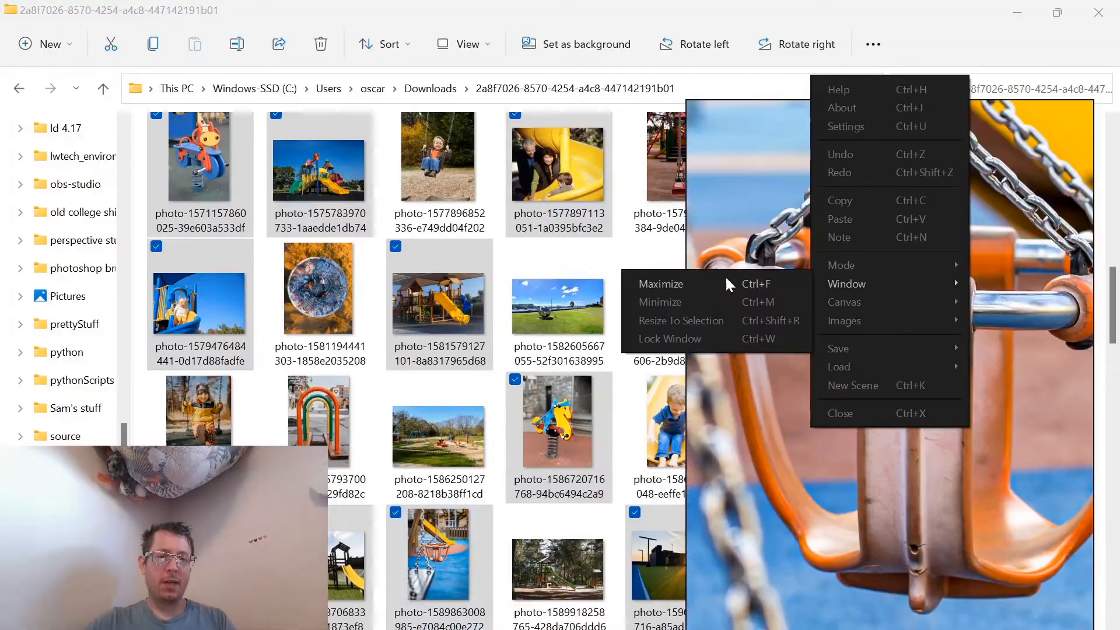
{"action": "left_click", "coordinate": [725, 275]}
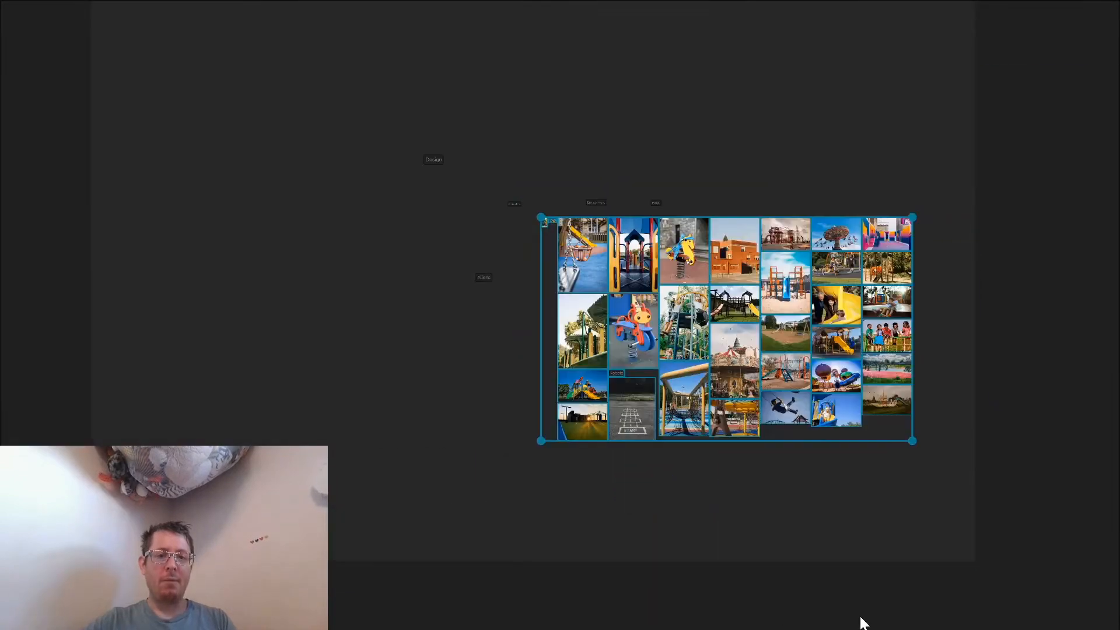
- Normalize the sizes of the selected playground images and notes on the PureRef board
{"action": "right_click", "coordinate": [680, 313]}
{"action": "mouse_move", "coordinate": [711, 557]}
{"action": "left_click", "coordinate": [868, 607]}
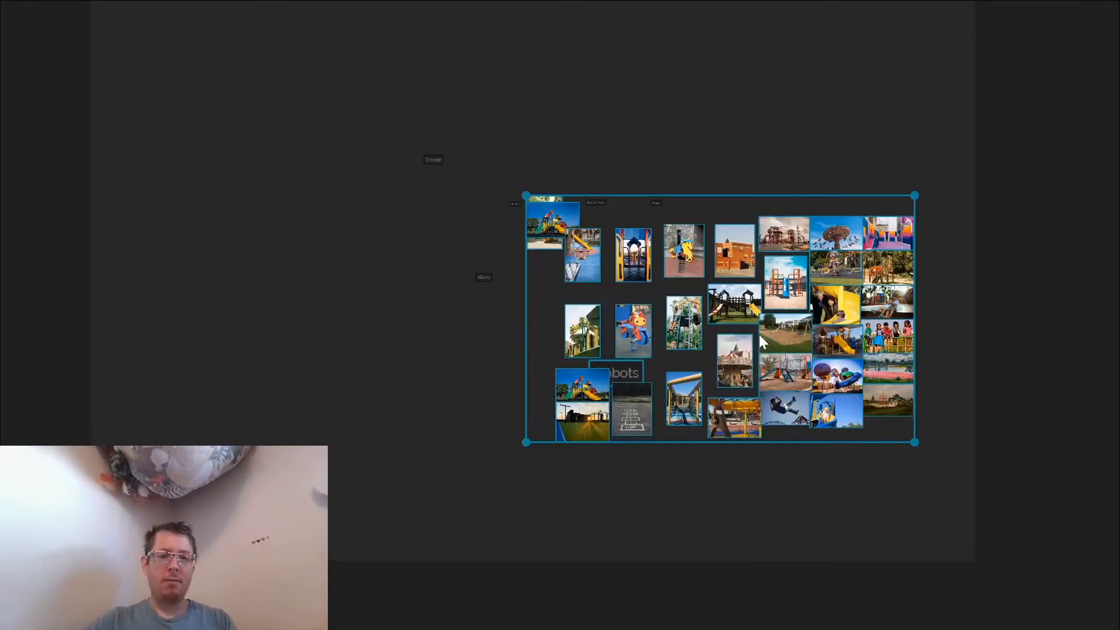
- Apply the Optimal arrangement to the selected playground images and to the selected classroom images
{"action": "right_click", "coordinate": [758, 334]}
{"action": "mouse_move", "coordinate": [795, 580]}
{"action": "mouse_move", "coordinate": [570, 616]}
{"action": "left_click", "coordinate": [813, 618]}
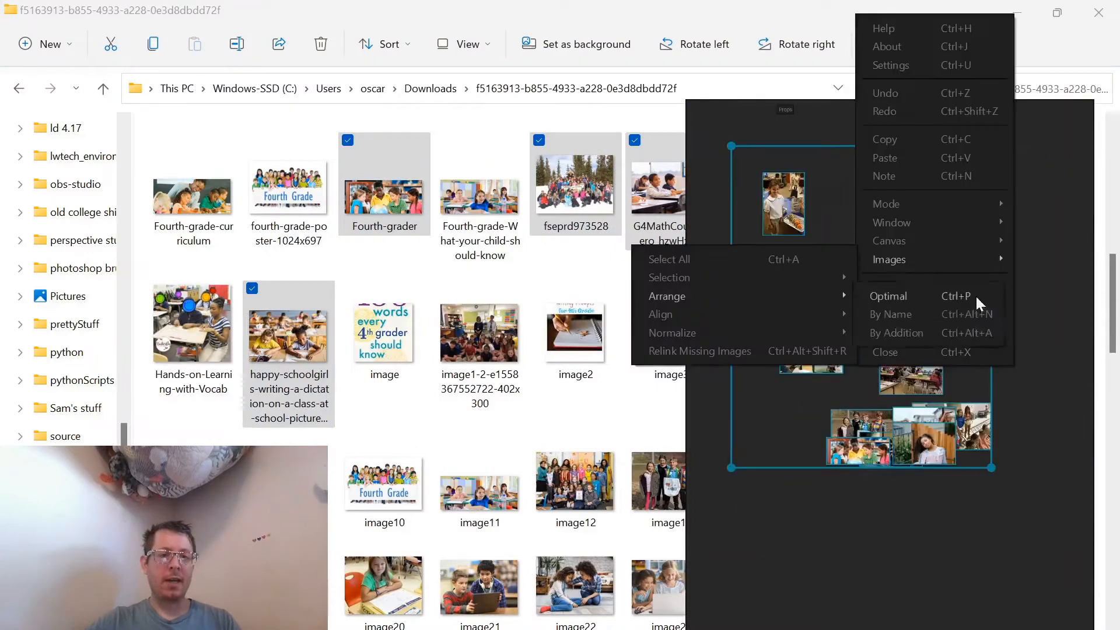
{"action": "left_click", "coordinate": [978, 300]}
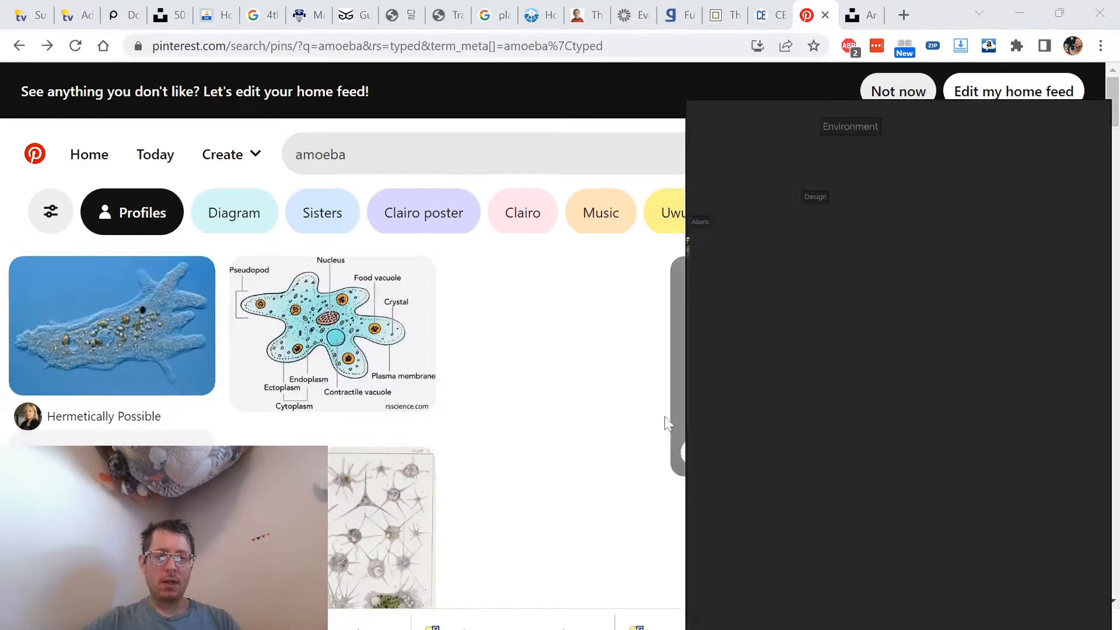
- Widen the PureRef window over the browser and select the Environment, Design and Aliens notes
{"action": "left_click_drag", "start_coordinate": [686, 417], "coordinate": [89, 416]}
{"action": "left_click_drag", "start_coordinate": [796, 261], "coordinate": [439, 397]}
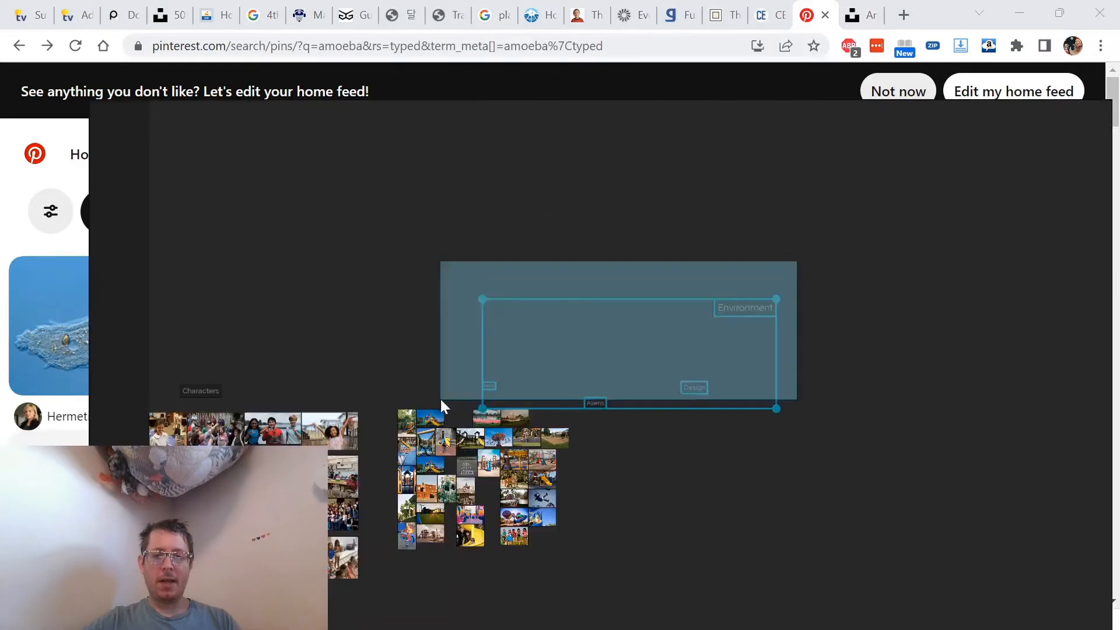
- Add text notes reading Kids, Teacher and Robots to the PureRef board
{"action": "key", "text": "ctrl+n"}
{"action": "type", "text": "Kids"}
{"action": "key", "text": "ctrl+n"}
{"action": "type", "text": "Teacher"}
{"action": "key", "text": "ctrl+n"}
{"action": "type", "text": "Robotsiens"}
- Look through the payment and checkout sections of the PureRef download page in the browser
{"action": "scroll", "coordinate": [400, 288], "scroll_direction": "down", "scroll_amount": 5}
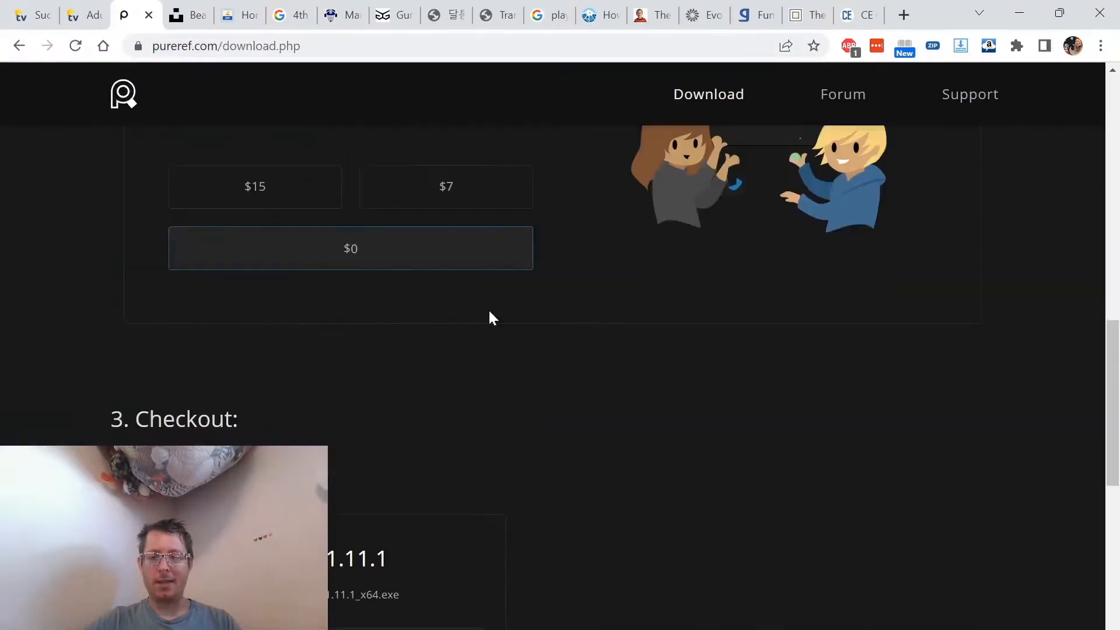
{"action": "scroll", "coordinate": [489, 318], "scroll_direction": "down", "scroll_amount": 4}
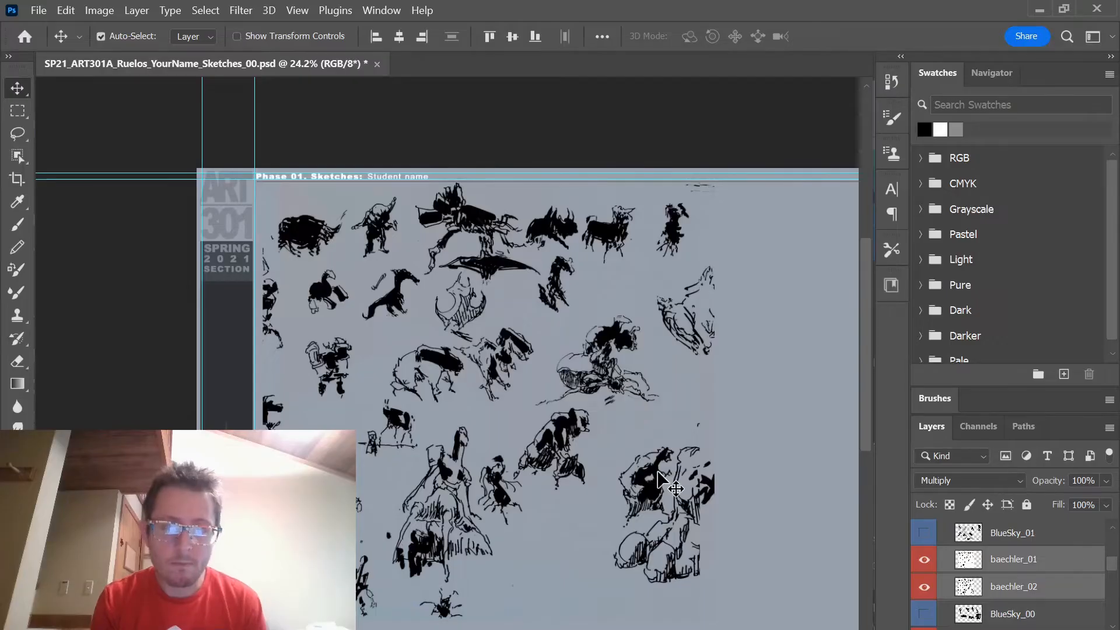
- Hide the guides in the sketches document and check the page with the interface panels temporarily hidden
{"action": "left_click_drag", "start_coordinate": [548, 298], "coordinate": [435, 219]}
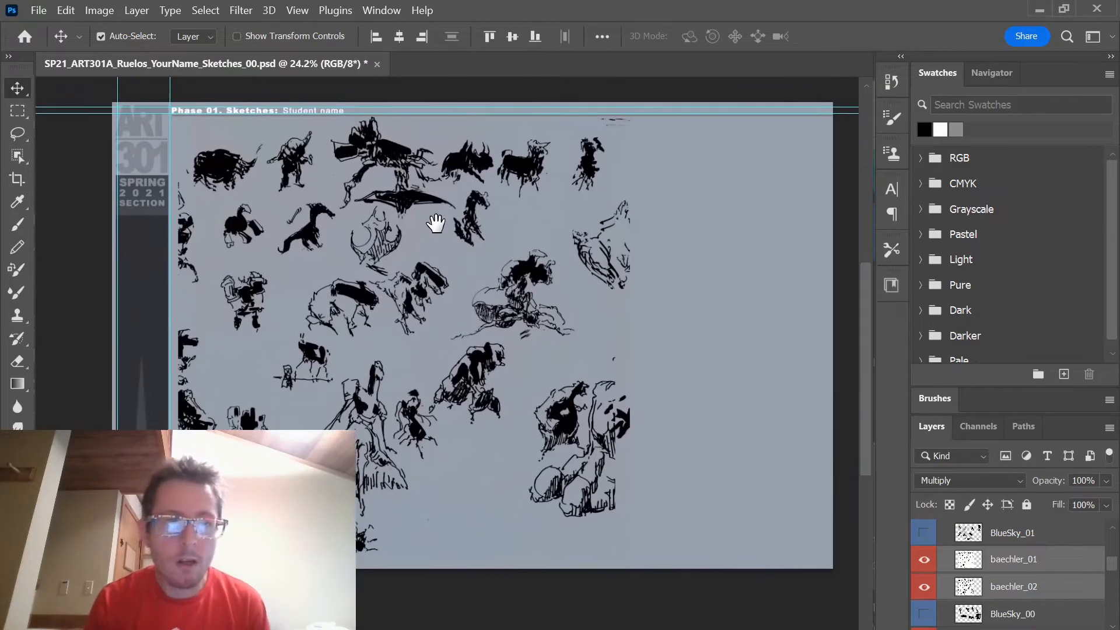
{"action": "key", "text": "Tab"}
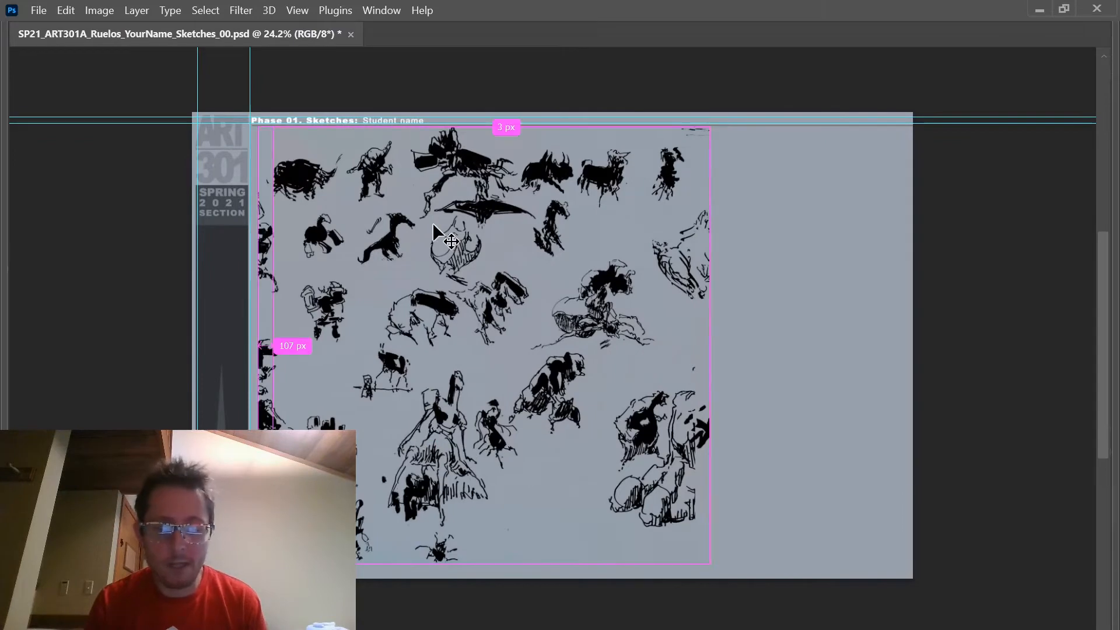
{"action": "key", "text": "ctrl+r"}
{"action": "key", "text": "ctrl+r"}
{"action": "key", "text": "ctrl+semicolon"}
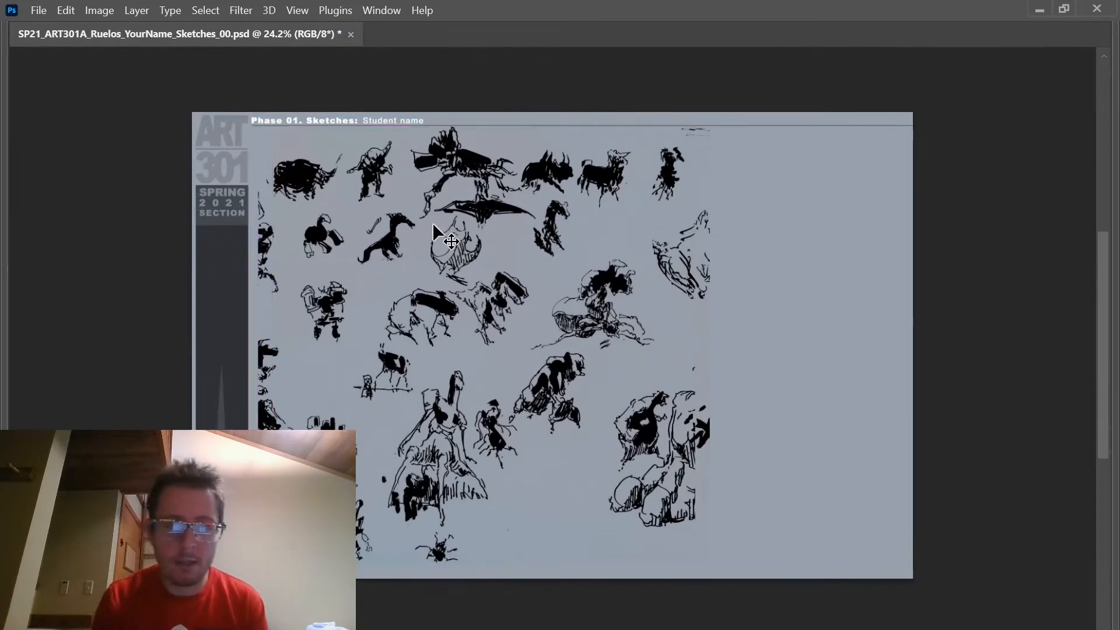
{"action": "left_click_drag", "start_coordinate": [492, 284], "coordinate": [536, 297]}
{"action": "key", "text": "Tab"}
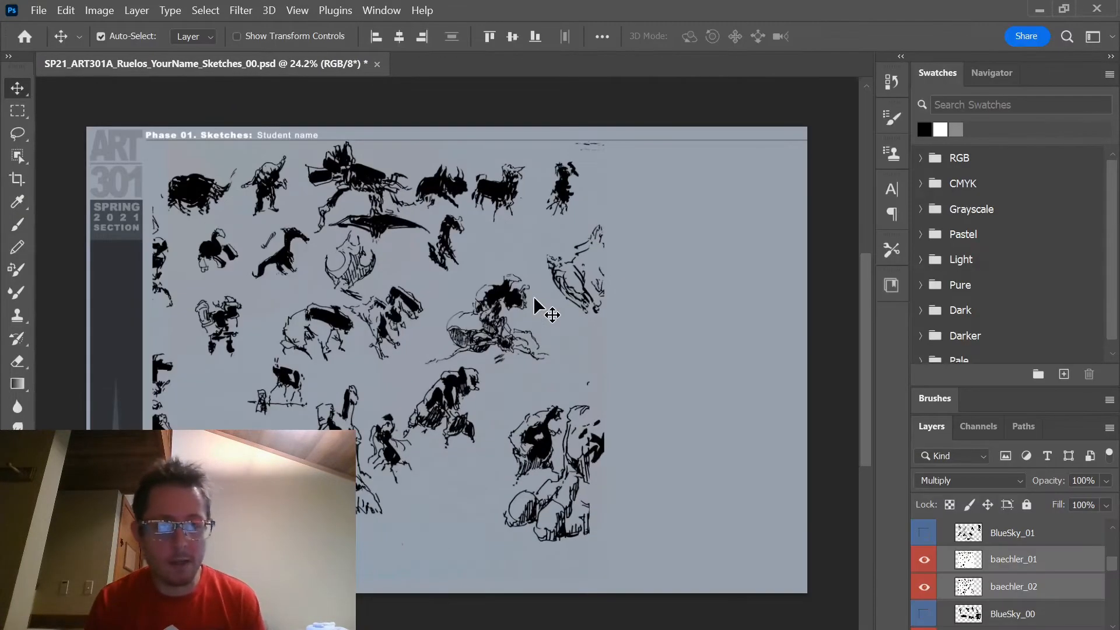
- Hide the two red-labelled animal sketch layers and view the BlueSky_00 sketches by briefly showing that layer
{"action": "left_click", "coordinate": [925, 586]}
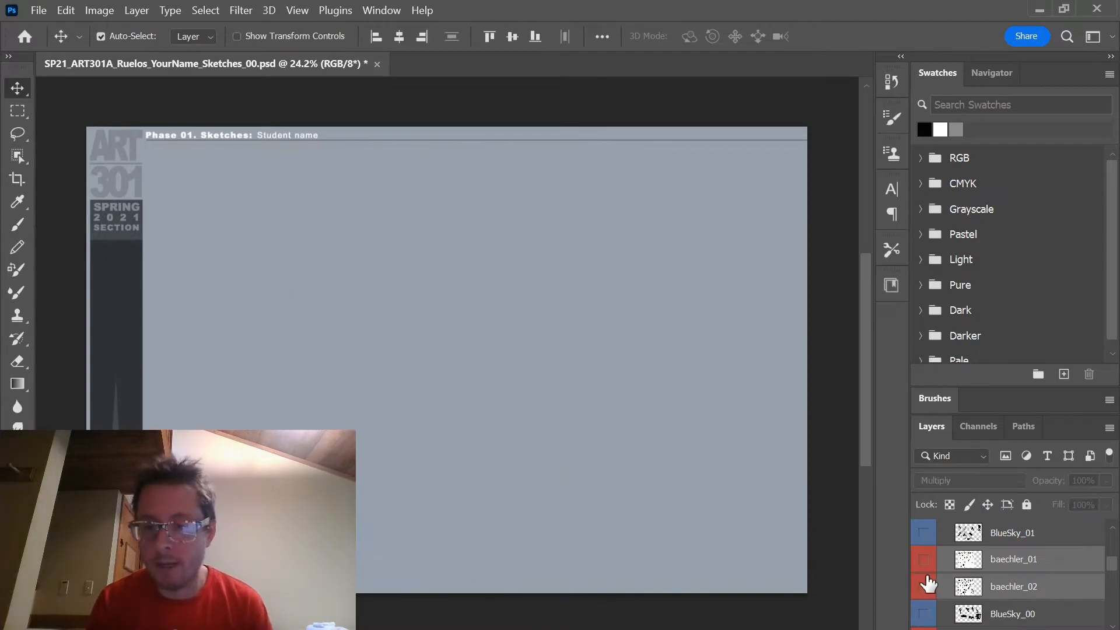
{"action": "scroll", "coordinate": [583, 336], "scroll_direction": "up", "scroll_amount": 1}
{"action": "scroll", "coordinate": [992, 589], "scroll_direction": "down", "scroll_amount": 2}
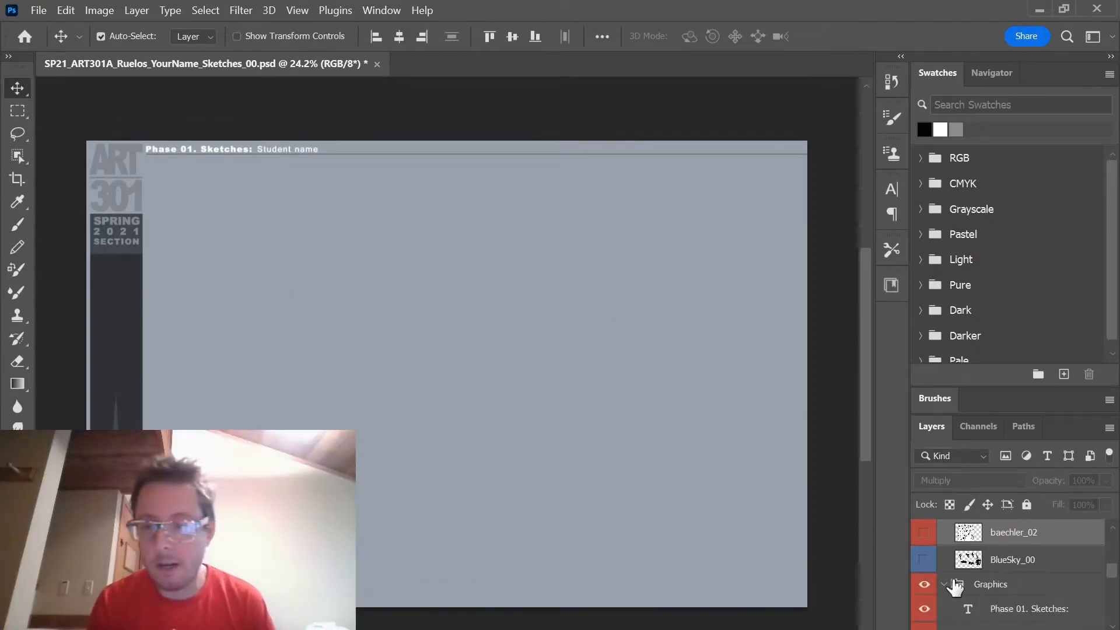
{"action": "left_click", "coordinate": [924, 560]}
{"action": "scroll", "coordinate": [928, 563], "scroll_direction": "up", "scroll_amount": 2}
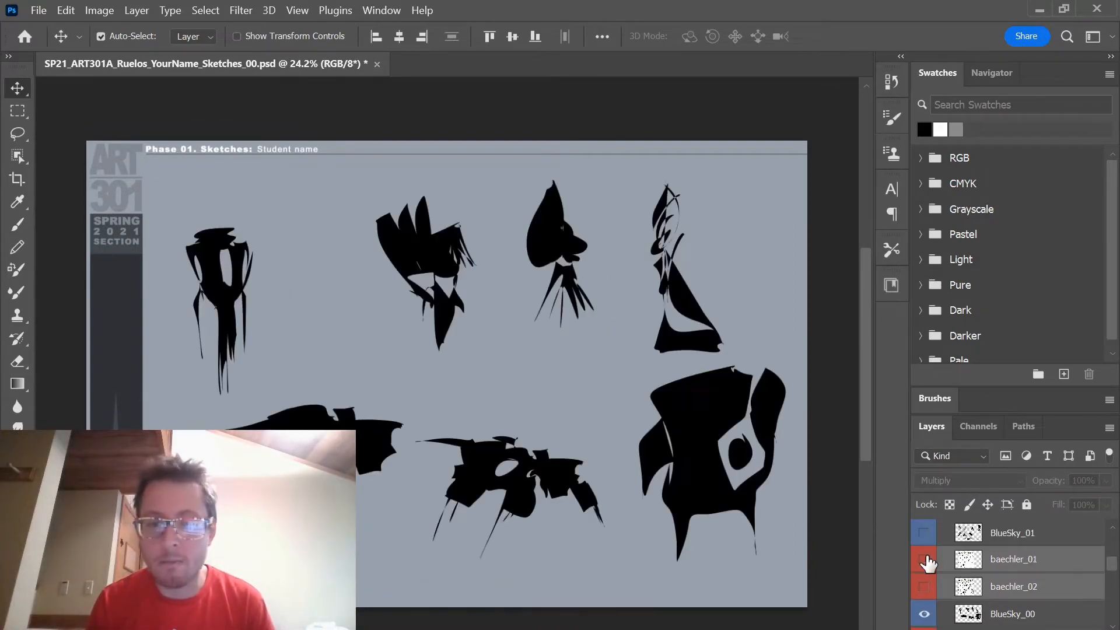
{"action": "left_click", "coordinate": [923, 613]}
- View the sketches on the BlueSky_01 and BlueSky_02 layers, leaving both layers hidden
{"action": "left_click", "coordinate": [924, 532]}
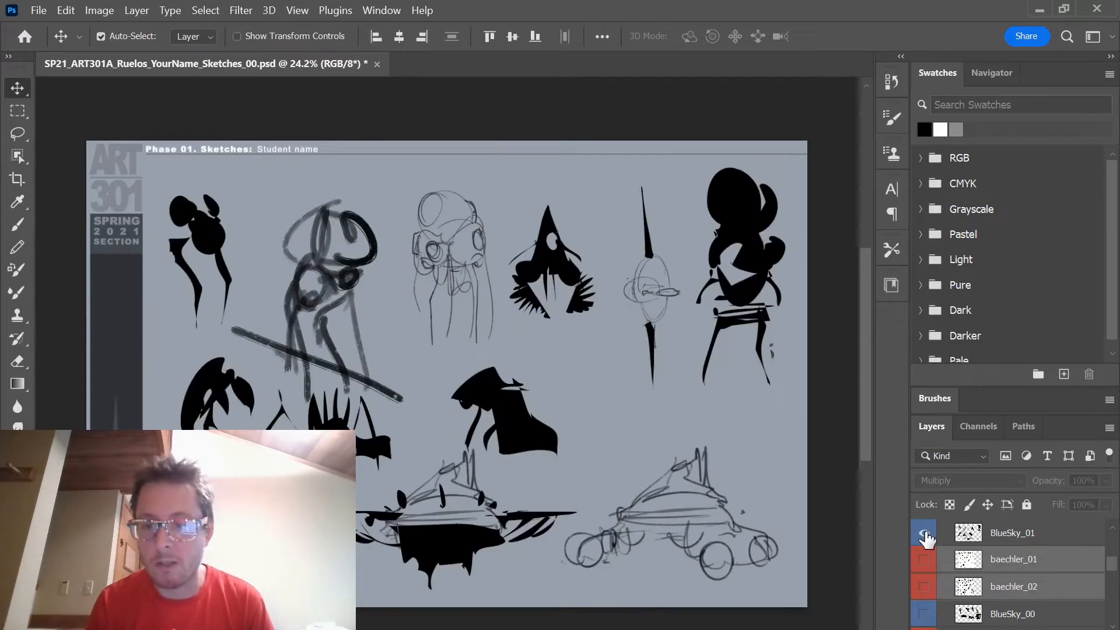
{"action": "scroll", "coordinate": [925, 540], "scroll_direction": "up", "scroll_amount": 2}
{"action": "left_click", "coordinate": [924, 558]}
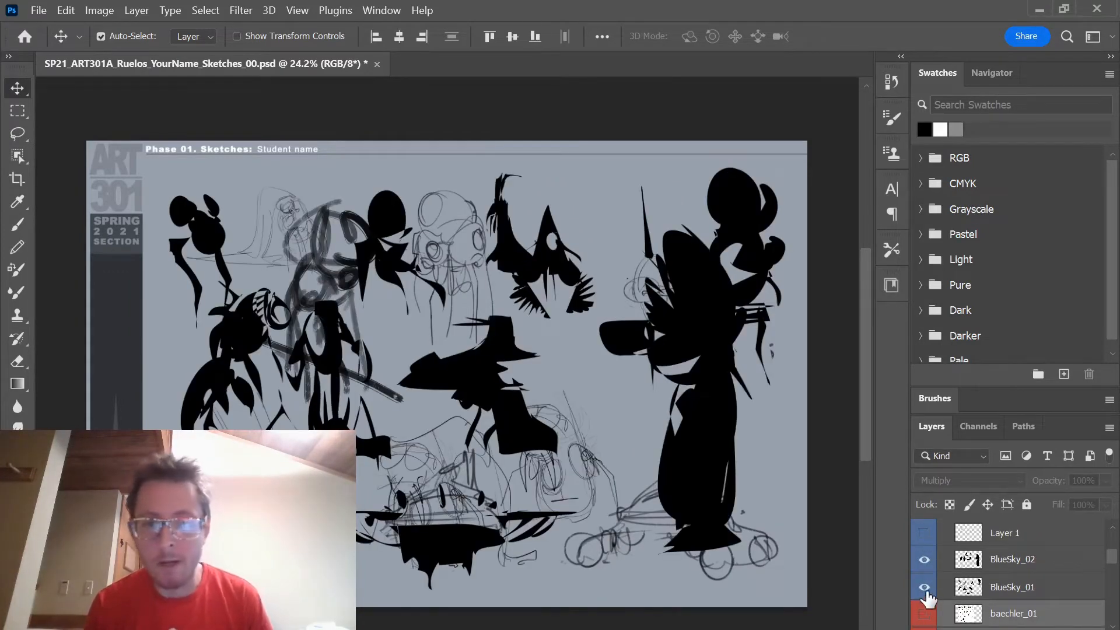
{"action": "left_click", "coordinate": [926, 588]}
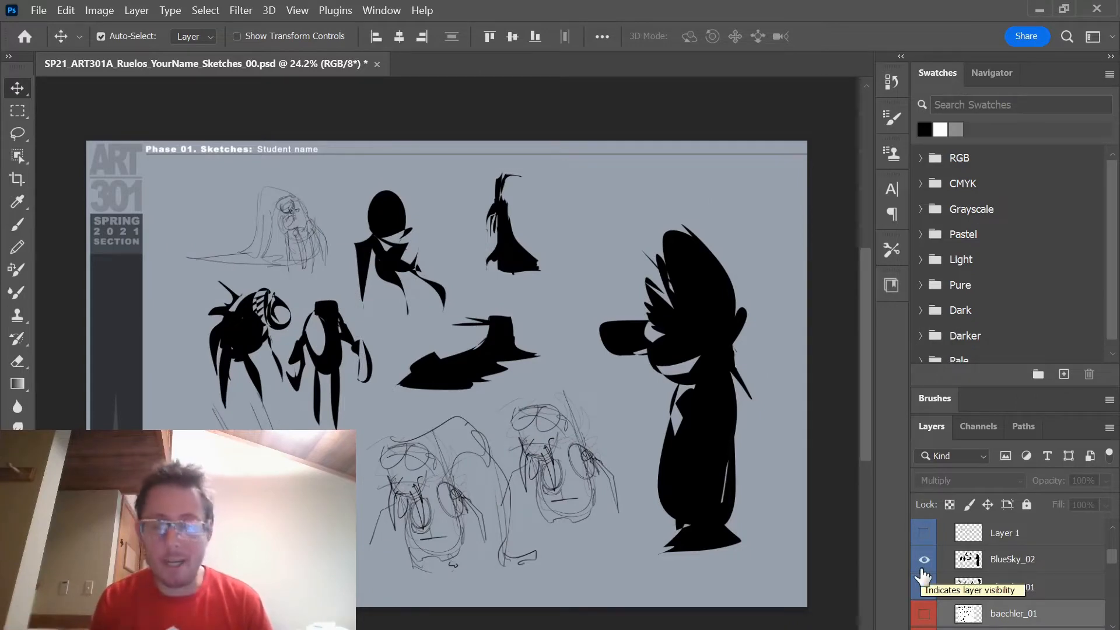
{"action": "left_click", "coordinate": [924, 562]}
- View the creature sketches on Layer 1 and Layer 2, leaving both layers hidden
{"action": "left_click", "coordinate": [925, 533]}
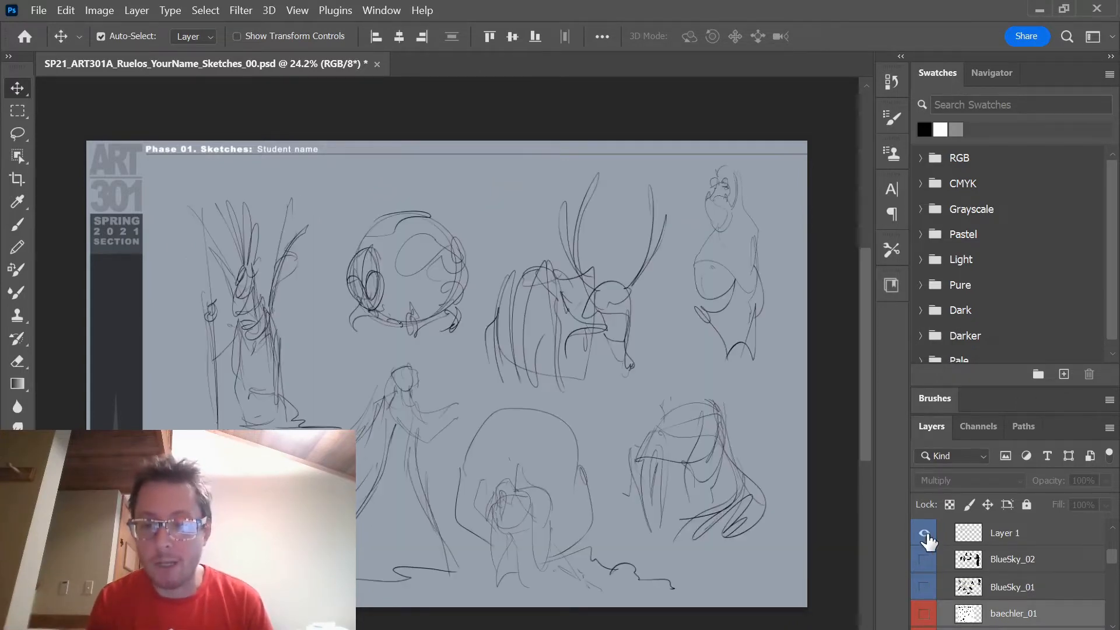
{"action": "scroll", "coordinate": [927, 548], "scroll_direction": "up", "scroll_amount": 2}
{"action": "left_click", "coordinate": [923, 560]}
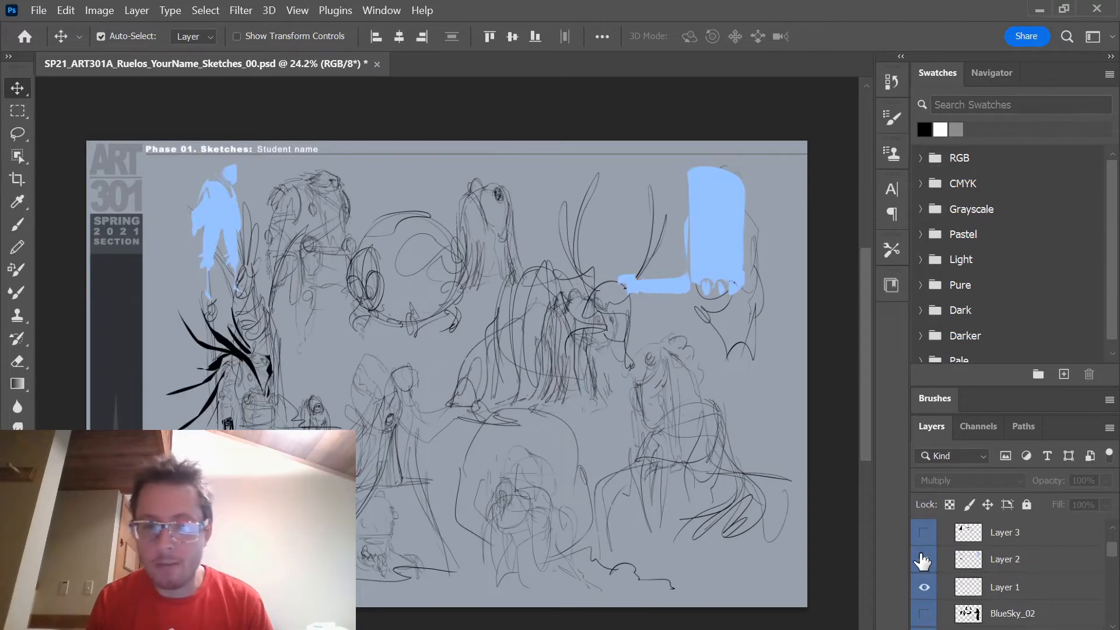
{"action": "left_click", "coordinate": [924, 560]}
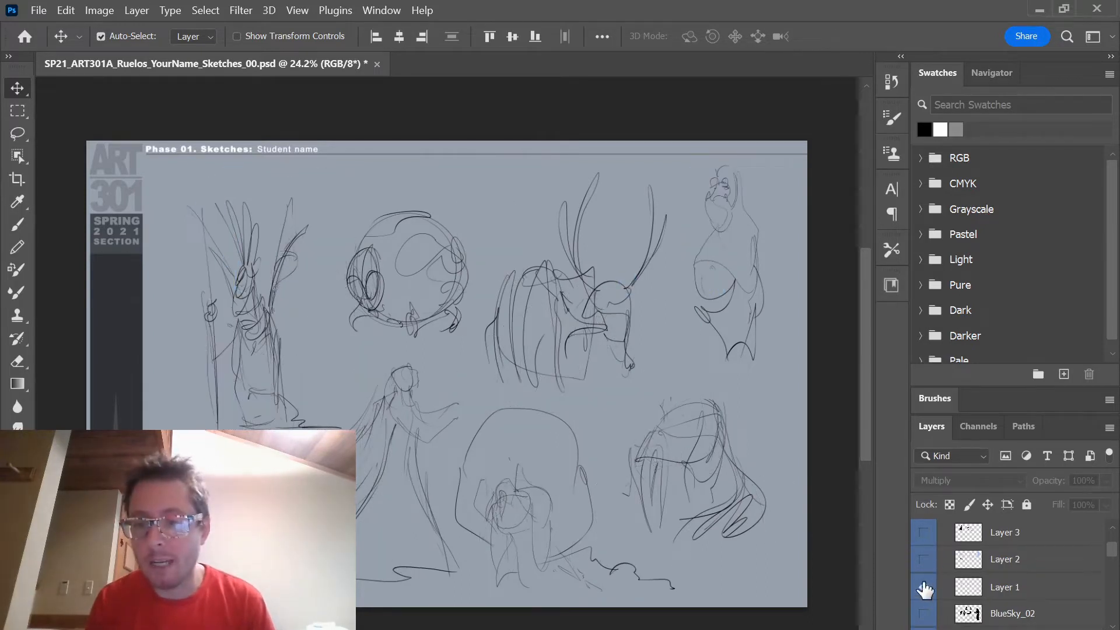
{"action": "left_click", "coordinate": [924, 587]}
- View the sketches on Layer 3 and hide that layer again
{"action": "left_click", "coordinate": [924, 532]}
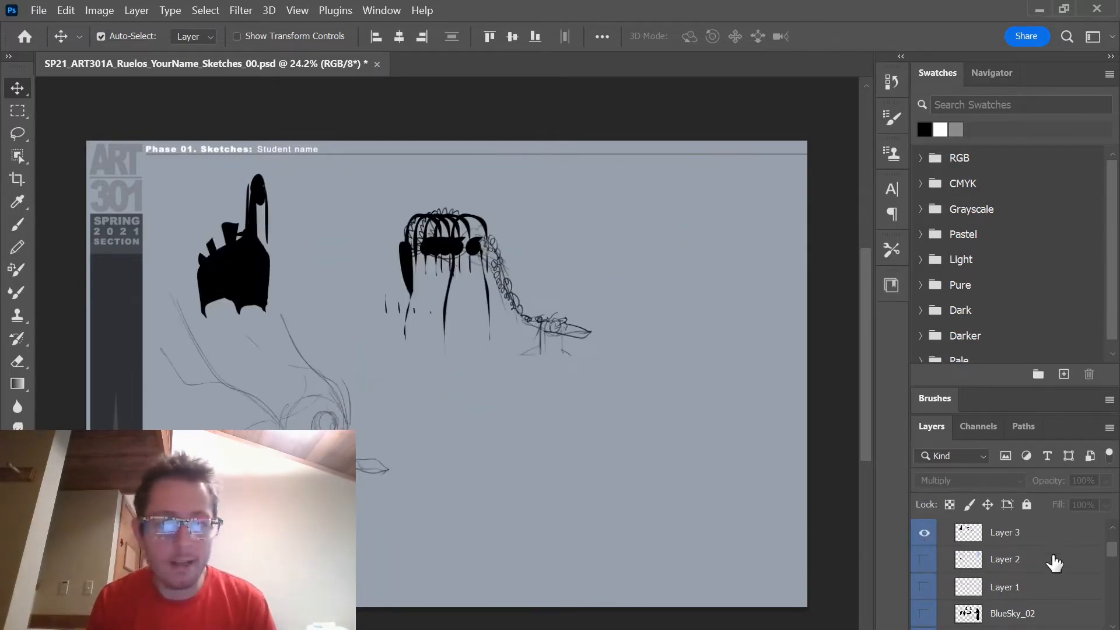
{"action": "scroll", "coordinate": [1020, 570], "scroll_direction": "up", "scroll_amount": 3}
{"action": "scroll", "coordinate": [991, 581], "scroll_direction": "down", "scroll_amount": 1}
{"action": "left_click", "coordinate": [924, 577]}
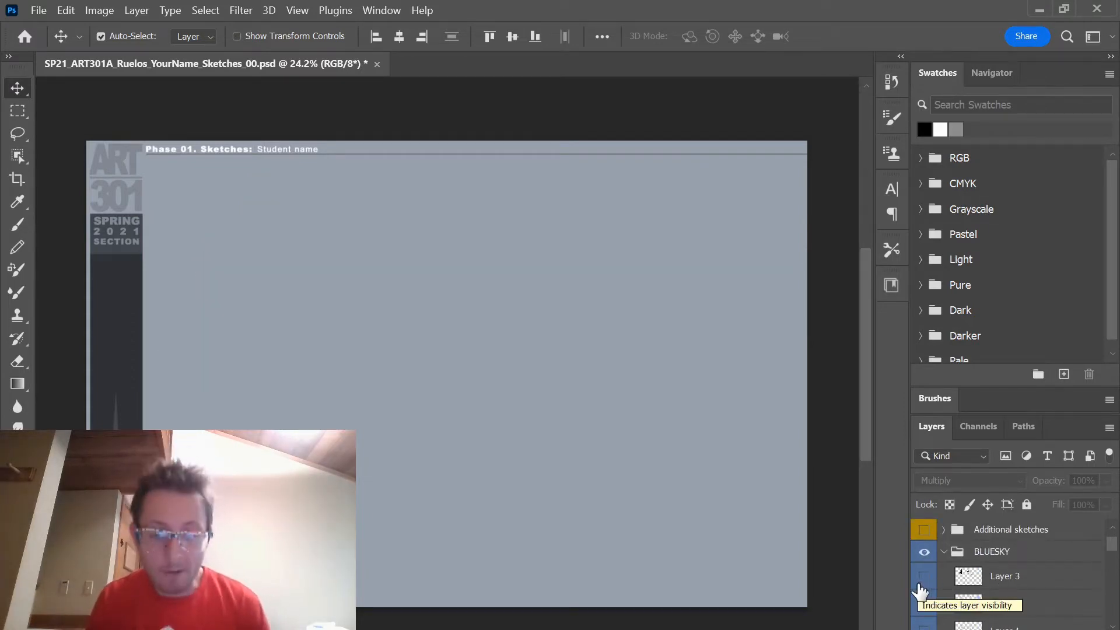
- Show both red-labelled animal sketch layers and try offsetting the upper one from the lower, undoing the move
{"action": "scroll", "coordinate": [923, 589], "scroll_direction": "down", "scroll_amount": 3}
{"action": "scroll", "coordinate": [919, 586], "scroll_direction": "down", "scroll_amount": 6}
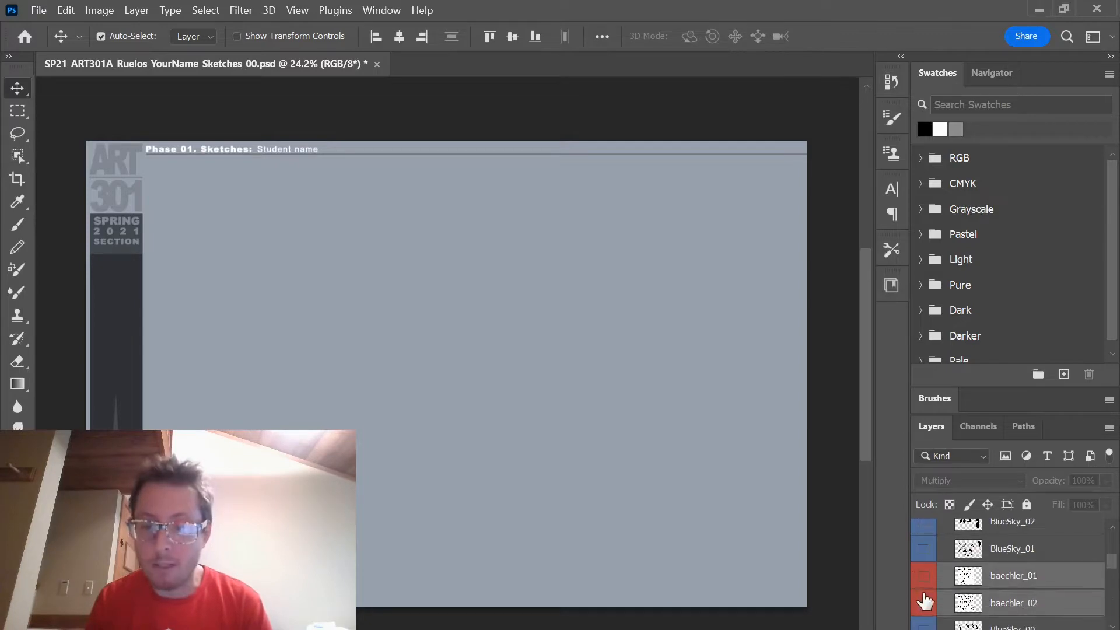
{"action": "scroll", "coordinate": [924, 583], "scroll_direction": "up", "scroll_amount": 3}
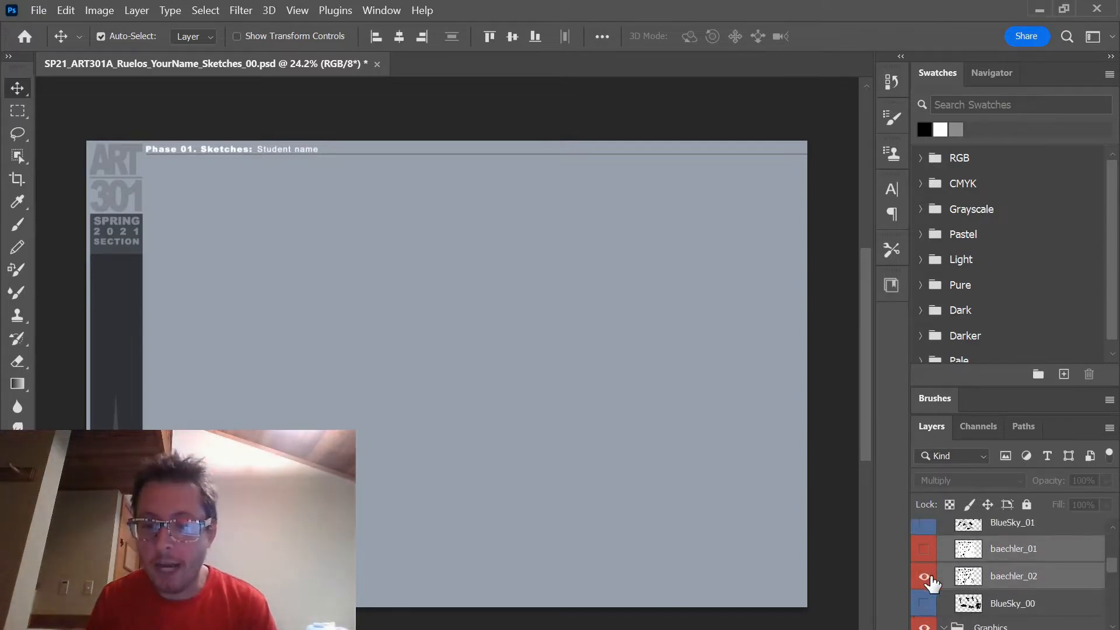
{"action": "left_click", "coordinate": [924, 549]}
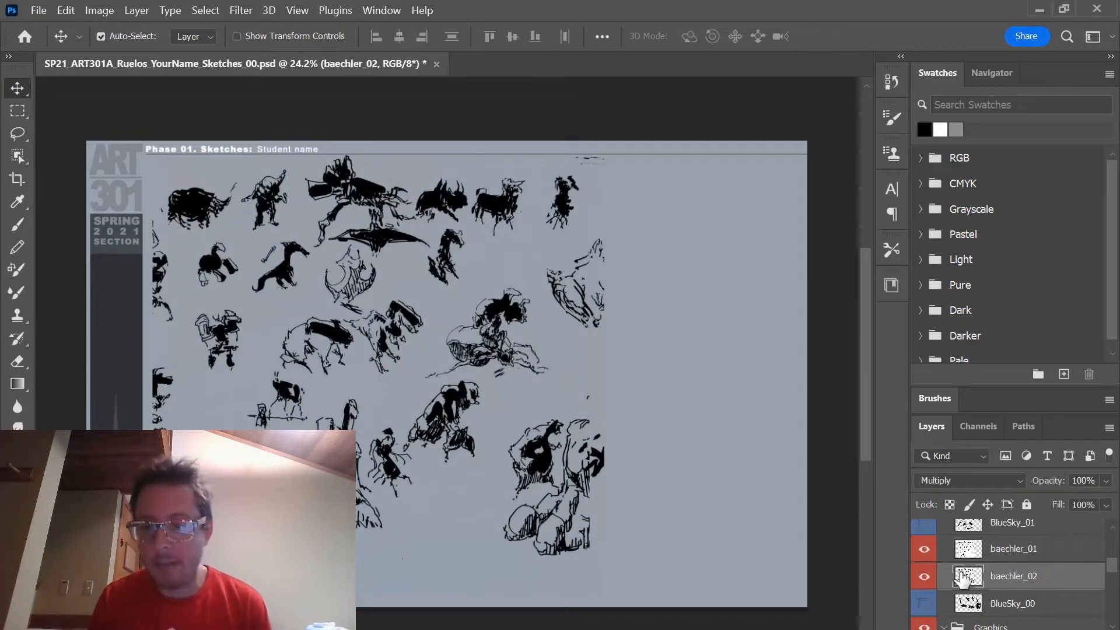
{"action": "mouse_move", "coordinate": [431, 345]}
{"action": "left_mouse_down"}
{"action": "mouse_move", "coordinate": [484, 401]}
{"action": "mouse_move", "coordinate": [438, 350]}
{"action": "left_mouse_up"}
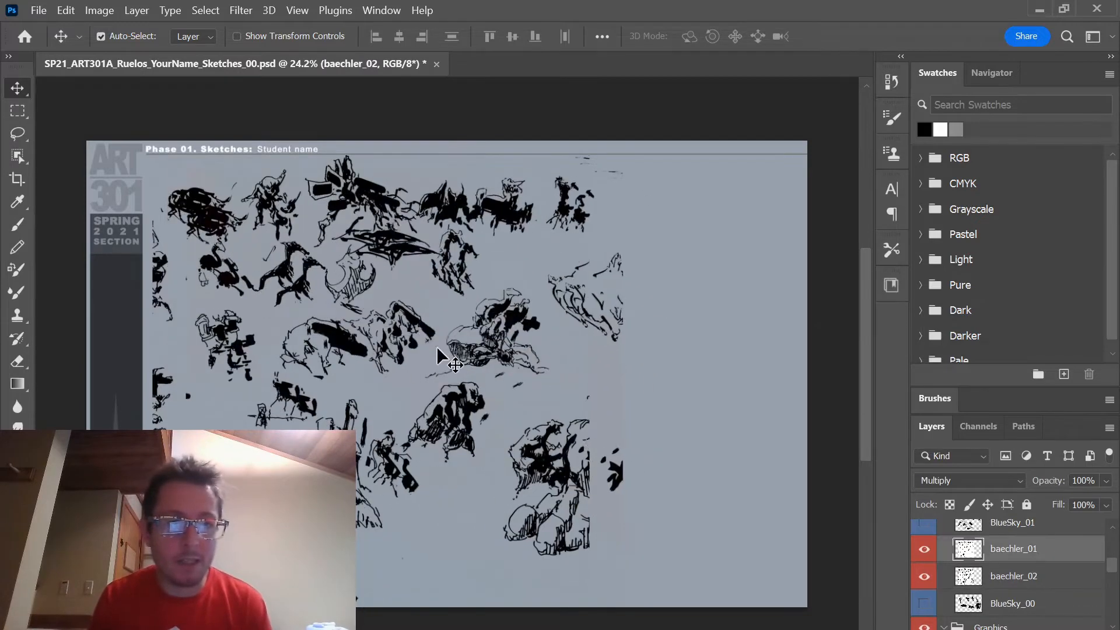
{"action": "key", "text": "ctrl+z"}
- Compare the two red-labelled animal sketch layers by hiding and showing each one in turn
{"action": "left_click", "coordinate": [924, 550]}
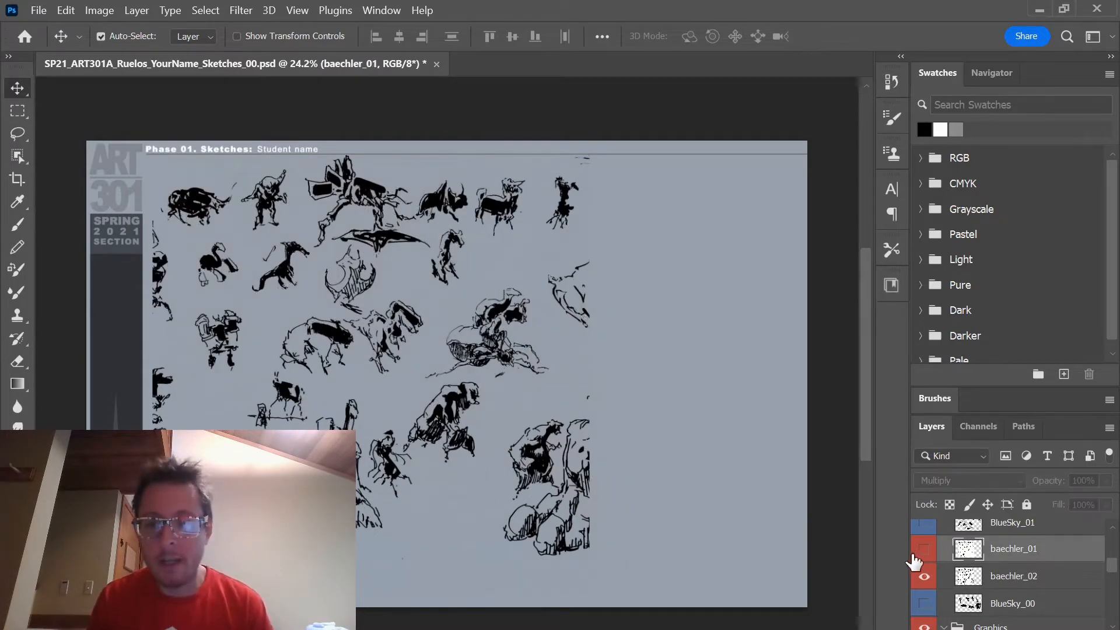
{"action": "left_click", "coordinate": [924, 551]}
{"action": "left_click", "coordinate": [926, 577]}
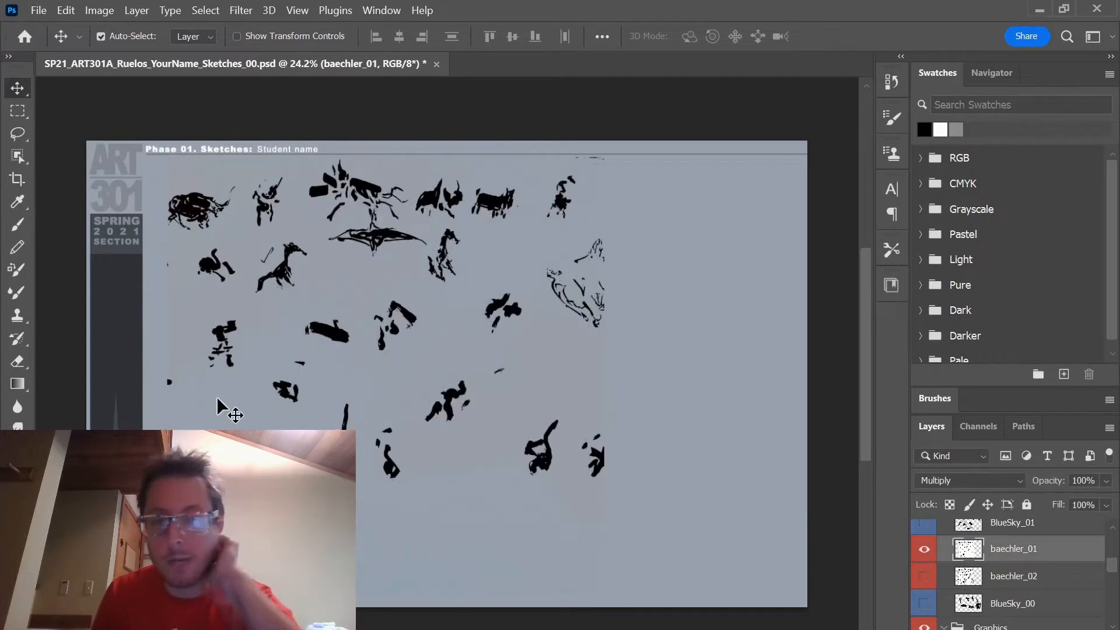
{"action": "scroll", "coordinate": [410, 371], "scroll_direction": "up", "scroll_amount": 1}
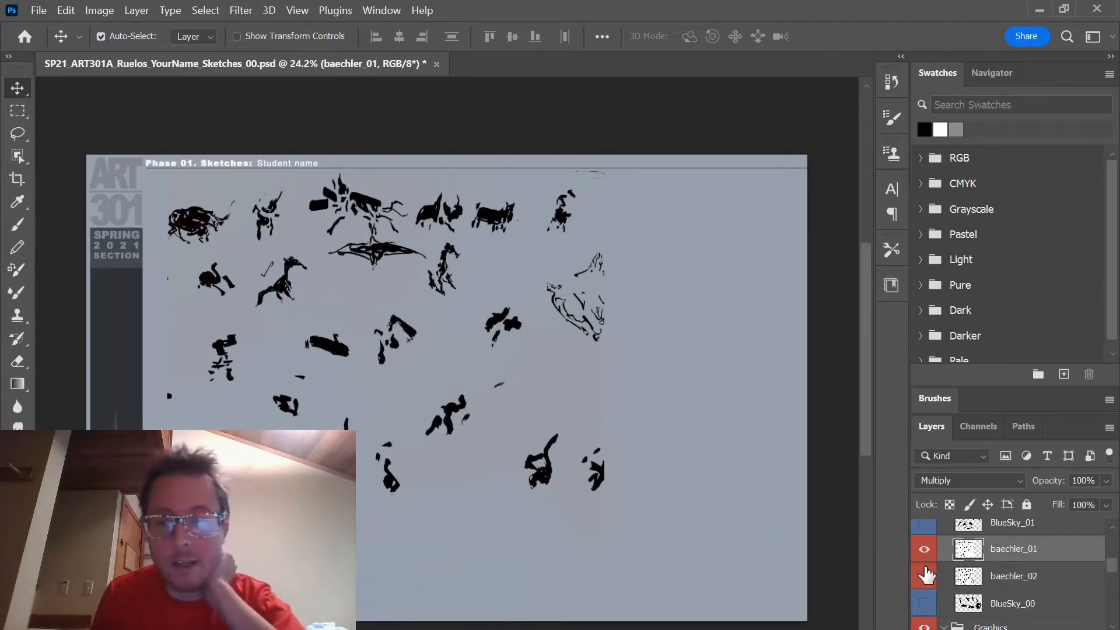
{"action": "left_click", "coordinate": [925, 576]}
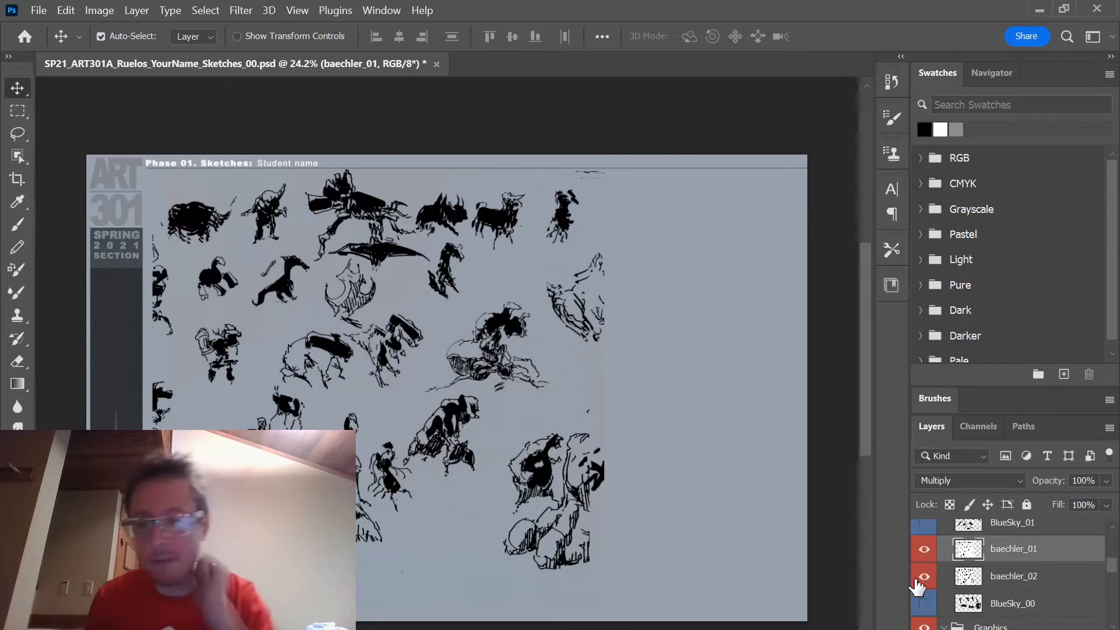
- Hide both red-labelled animal sketch layers and add a new blank layer above them in Normal mode at 100% opacity
{"action": "left_click", "coordinate": [923, 579]}
{"action": "left_click", "coordinate": [924, 551]}
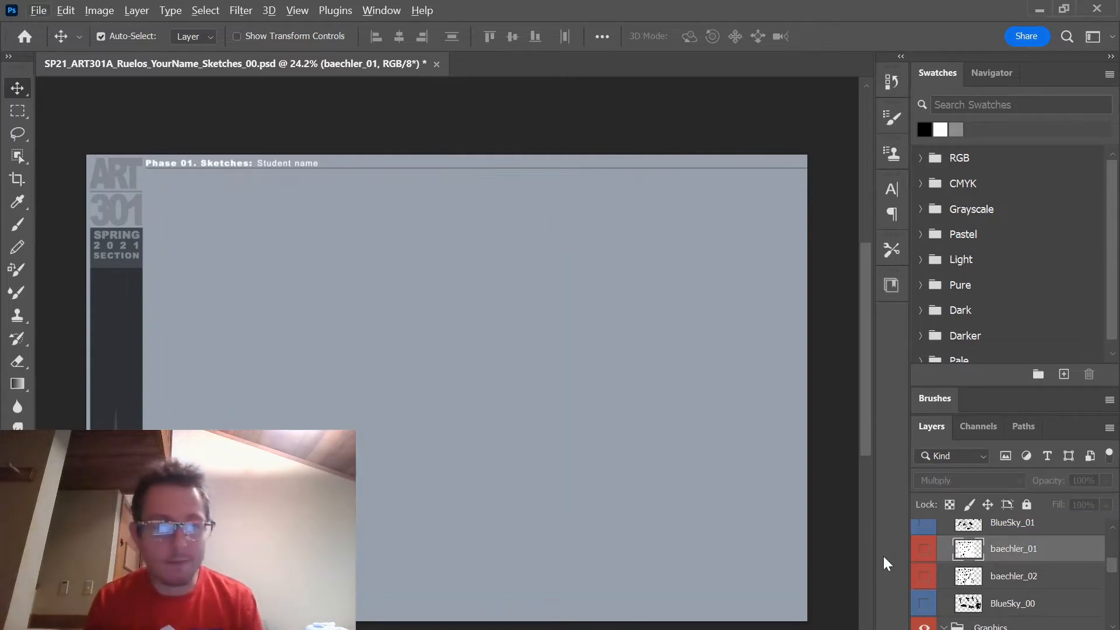
{"action": "key", "text": "ctrl+shift+n"}
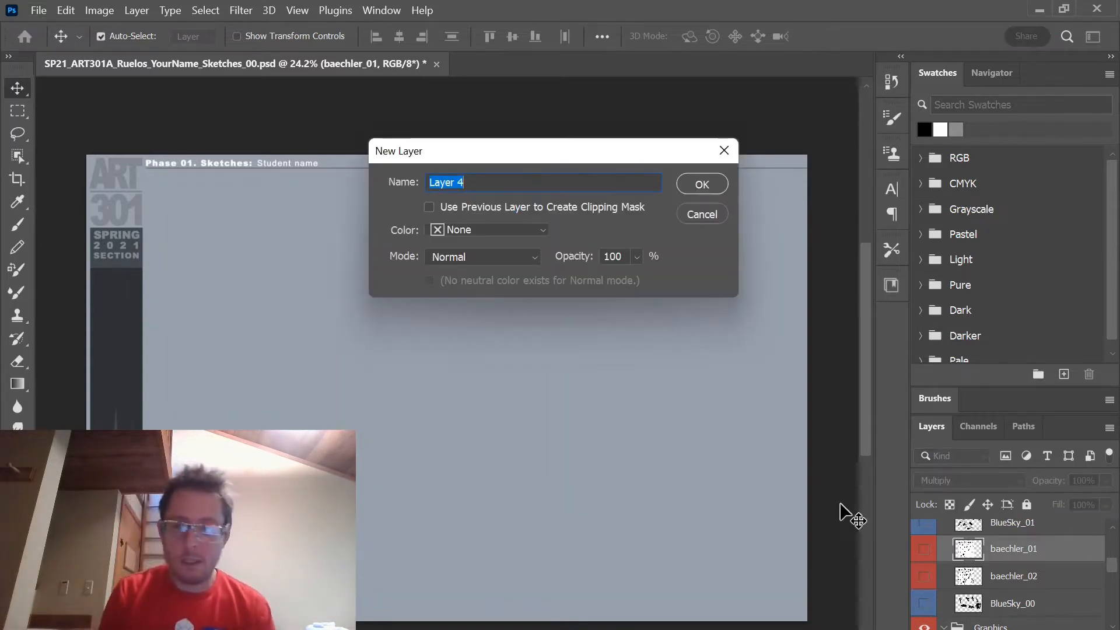
{"action": "key", "text": "Return"}
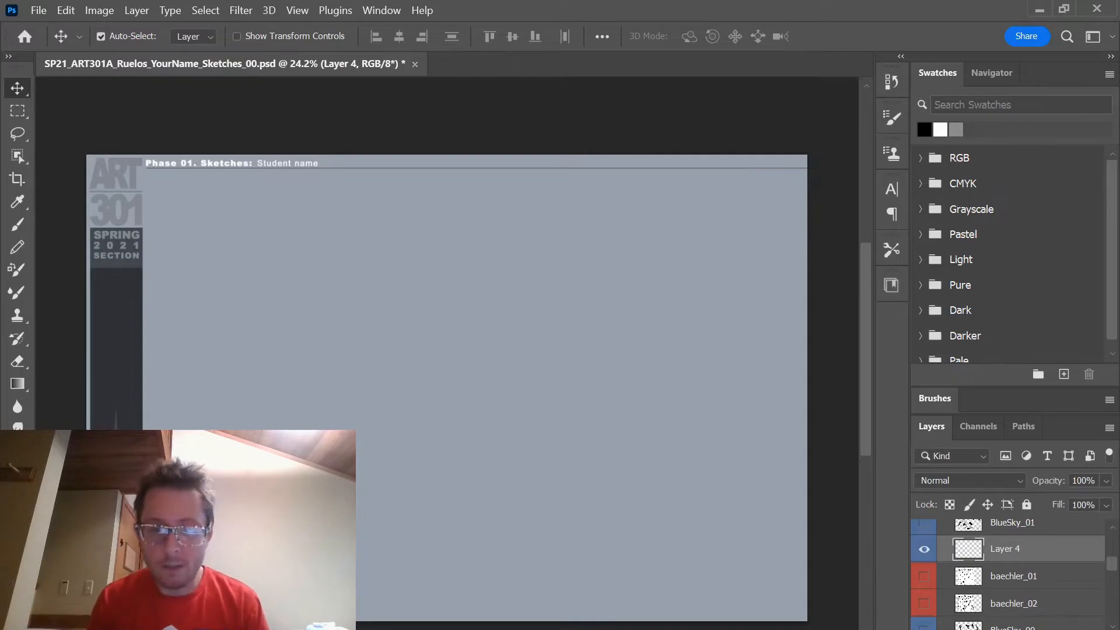
- Switch to the PureRef board and examine the Genre references for alien invasion, sci-fi, horror and PG Kids campiness
{"action": "key", "text": "alt+Tab"}
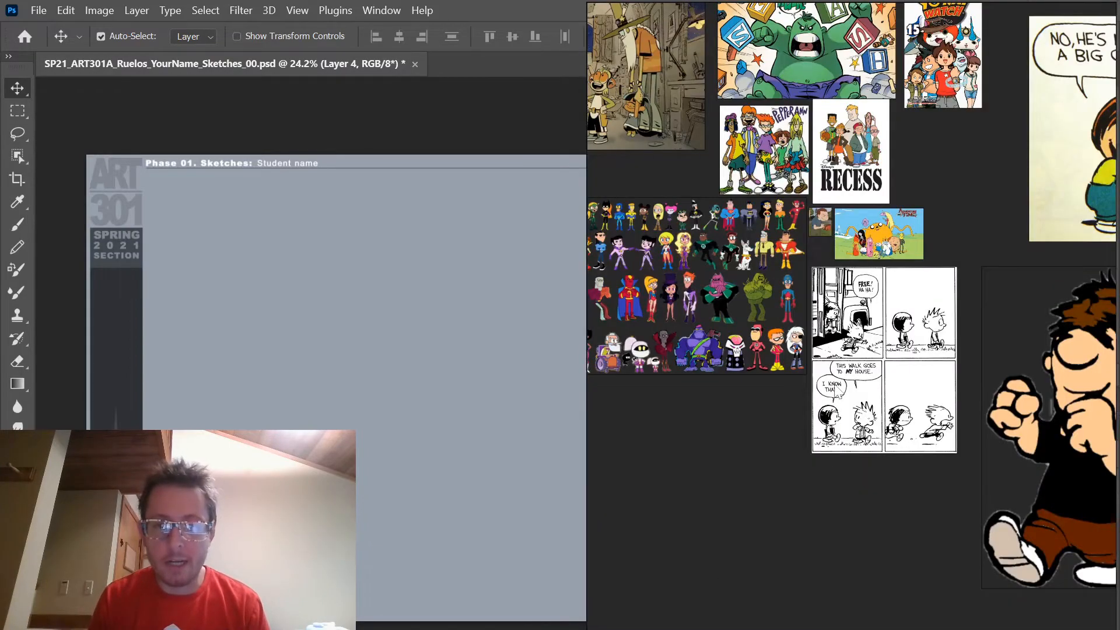
{"action": "scroll", "coordinate": [853, 376], "scroll_direction": "down", "scroll_amount": 7}
{"action": "scroll", "coordinate": [854, 385], "scroll_direction": "up", "scroll_amount": 5}
{"action": "scroll", "coordinate": [974, 293], "scroll_direction": "down", "scroll_amount": 15}
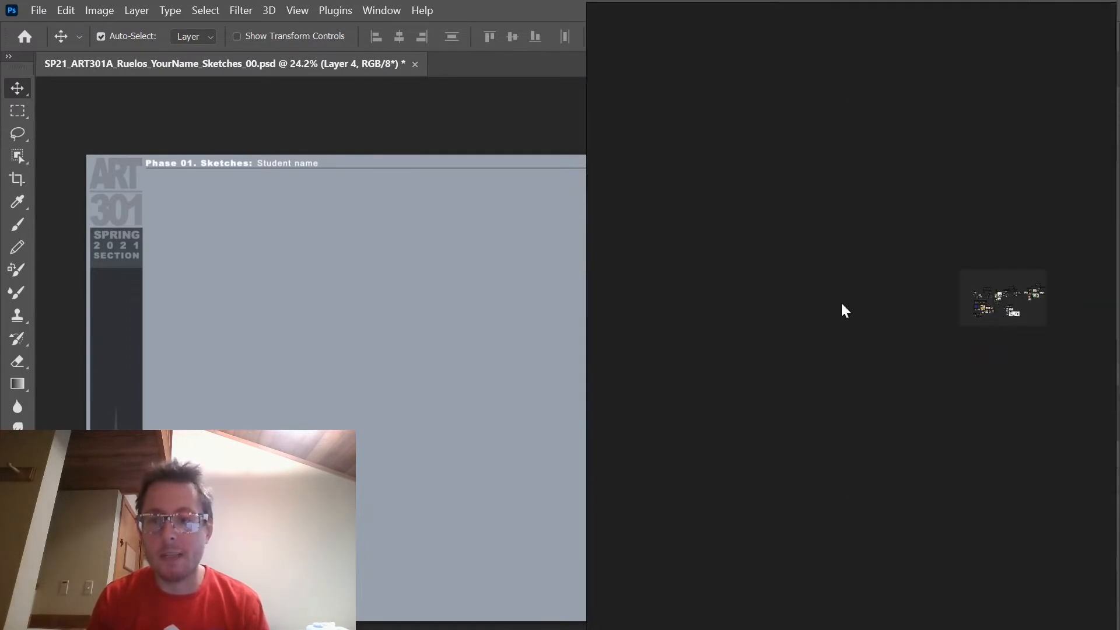
{"action": "scroll", "coordinate": [945, 312], "scroll_direction": "up", "scroll_amount": 7}
{"action": "left_click_drag", "start_coordinate": [991, 301], "coordinate": [607, 287]}
{"action": "scroll", "coordinate": [709, 315], "scroll_direction": "up", "scroll_amount": 5}
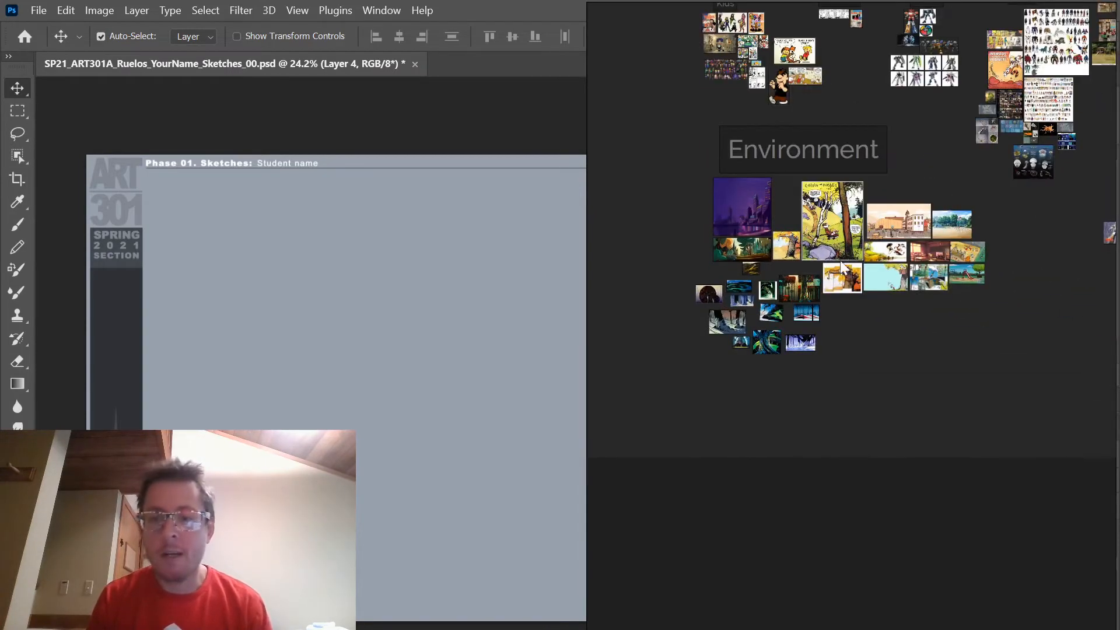
{"action": "left_click_drag", "start_coordinate": [972, 273], "coordinate": [692, 392]}
{"action": "left_click_drag", "start_coordinate": [922, 265], "coordinate": [394, 441]}
{"action": "scroll", "coordinate": [636, 285], "scroll_direction": "up", "scroll_amount": 4}
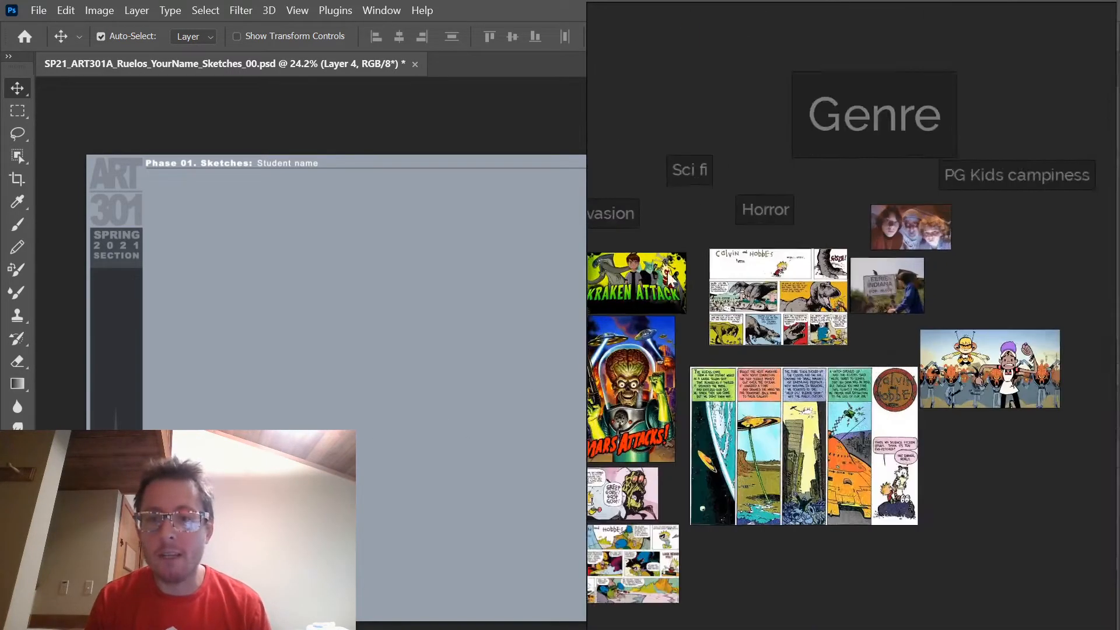
{"action": "scroll", "coordinate": [758, 298], "scroll_direction": "down", "scroll_amount": 4}
{"action": "scroll", "coordinate": [824, 310], "scroll_direction": "up", "scroll_amount": 3}
{"action": "left_click_drag", "start_coordinate": [822, 304], "coordinate": [930, 328]}
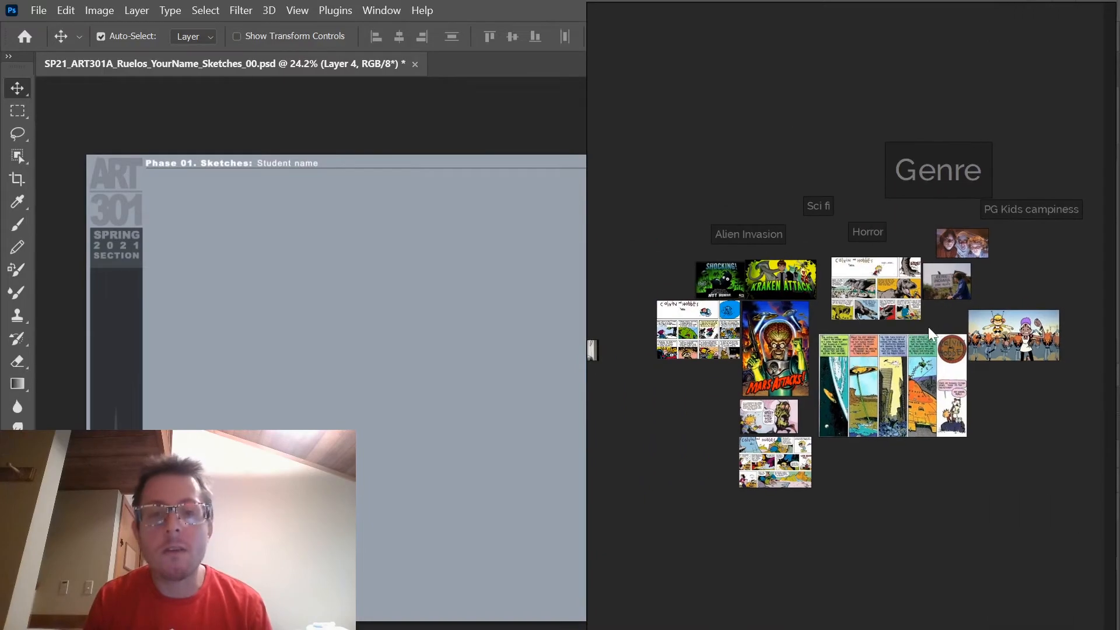
{"action": "scroll", "coordinate": [893, 345], "scroll_direction": "up", "scroll_amount": 5}
{"action": "scroll", "coordinate": [834, 358], "scroll_direction": "down", "scroll_amount": 6}
{"action": "left_click_drag", "start_coordinate": [1038, 519], "coordinate": [1080, 515]}
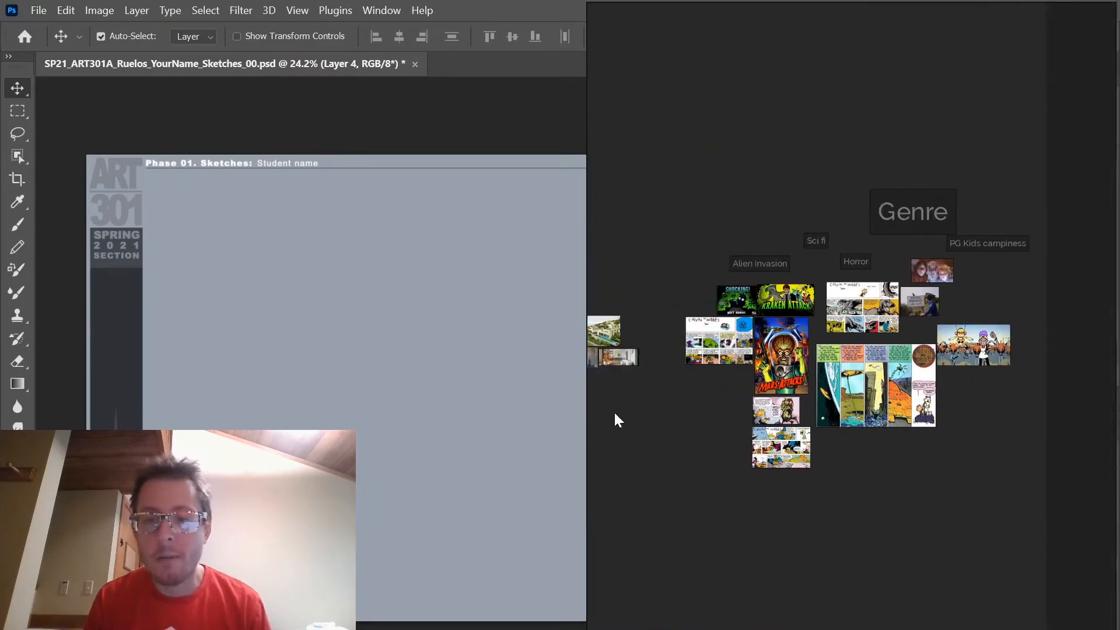
- Examine the Environment references and focus on the cartoon playground scene with the merry-go-round
{"action": "left_click_drag", "start_coordinate": [652, 405], "coordinate": [1093, 337]}
{"action": "left_click_drag", "start_coordinate": [836, 228], "coordinate": [1108, 237]}
{"action": "scroll", "coordinate": [884, 397], "scroll_direction": "up", "scroll_amount": 5}
{"action": "scroll", "coordinate": [901, 388], "scroll_direction": "down", "scroll_amount": 8}
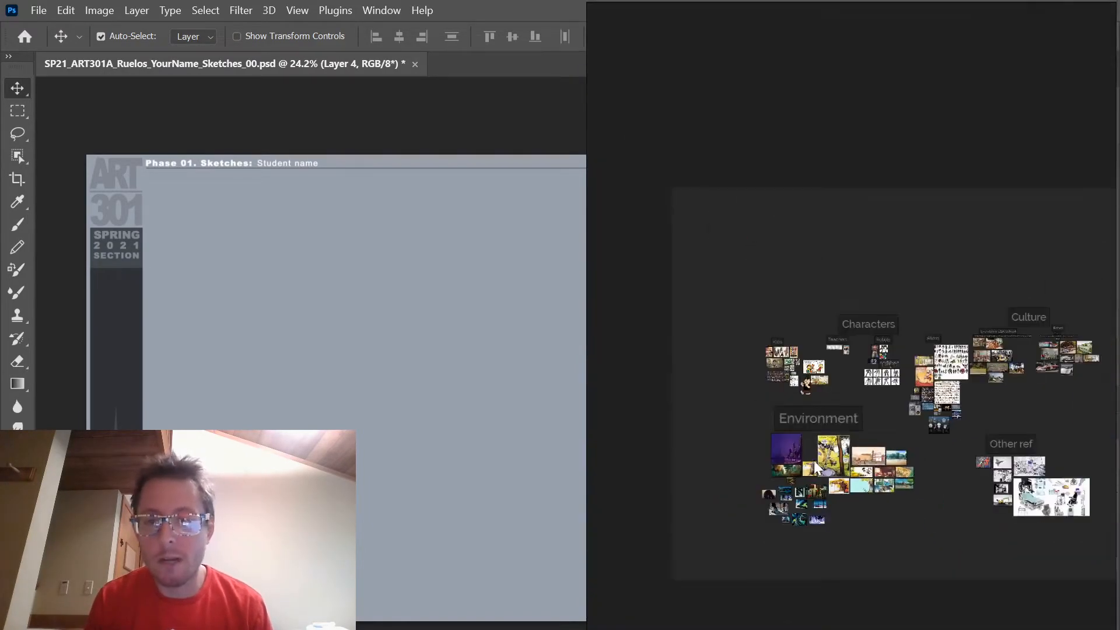
{"action": "left_click_drag", "start_coordinate": [875, 402], "coordinate": [884, 240]}
{"action": "scroll", "coordinate": [893, 233], "scroll_direction": "up", "scroll_amount": 8}
{"action": "scroll", "coordinate": [916, 148], "scroll_direction": "up", "scroll_amount": 3}
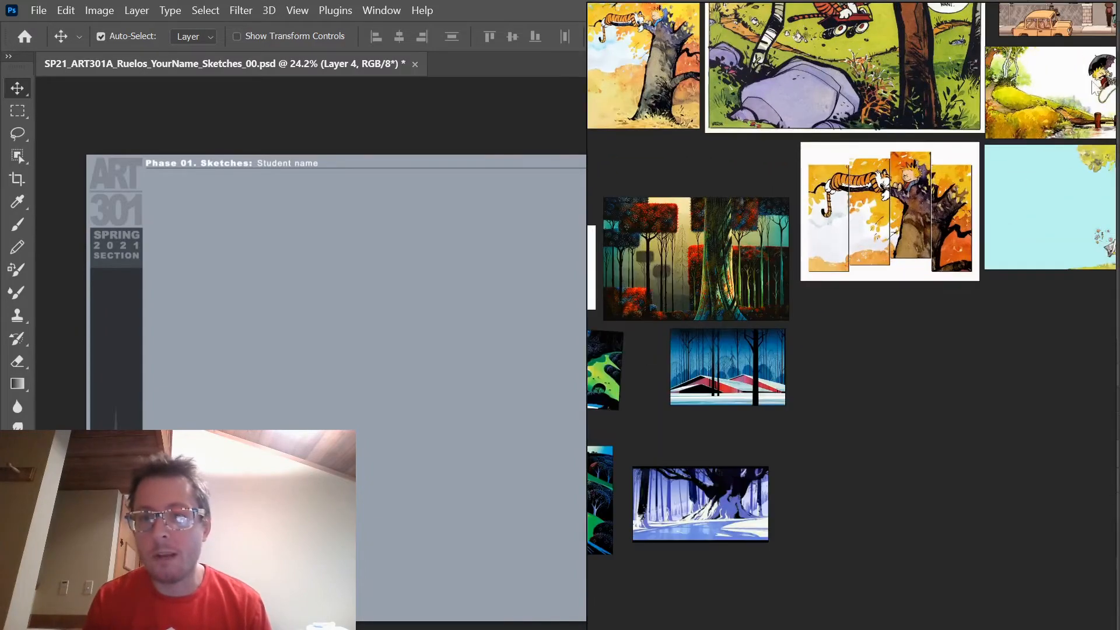
{"action": "left_click_drag", "start_coordinate": [700, 312], "coordinate": [788, 525]}
{"action": "left_click_drag", "start_coordinate": [904, 195], "coordinate": [438, 393]}
{"action": "left_click_drag", "start_coordinate": [752, 571], "coordinate": [613, 345]}
{"action": "scroll", "coordinate": [809, 258], "scroll_direction": "up", "scroll_amount": 2}
{"action": "double_click", "coordinate": [1057, 344]}
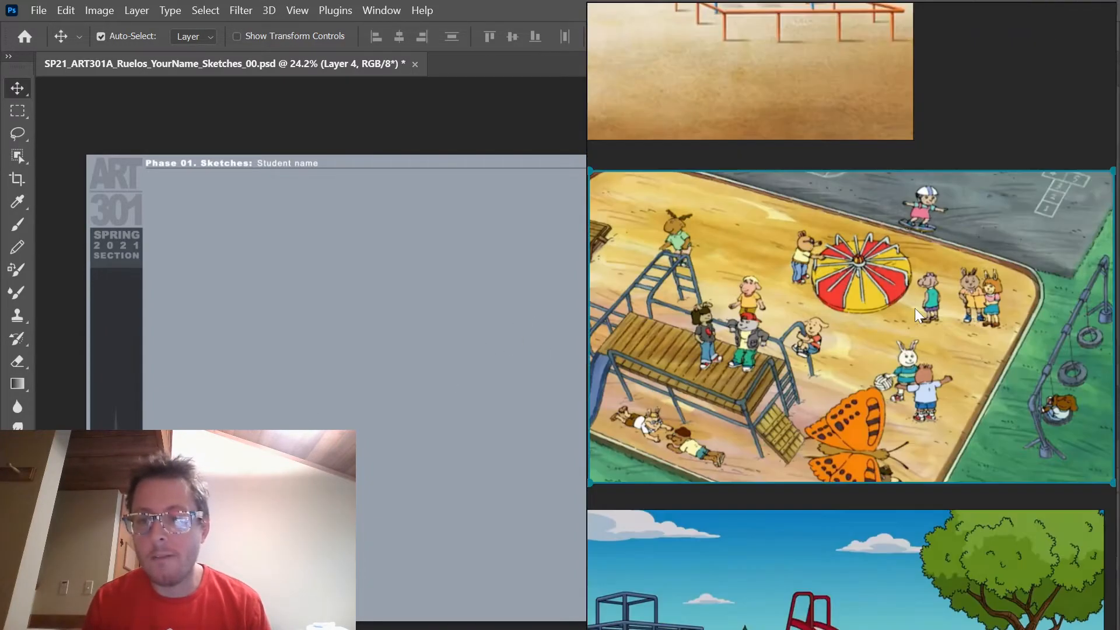
{"action": "scroll", "coordinate": [878, 316], "scroll_direction": "down", "scroll_amount": 1}
{"action": "scroll", "coordinate": [877, 324], "scroll_direction": "down", "scroll_amount": 5}
{"action": "scroll", "coordinate": [607, 163], "scroll_direction": "up", "scroll_amount": 3}
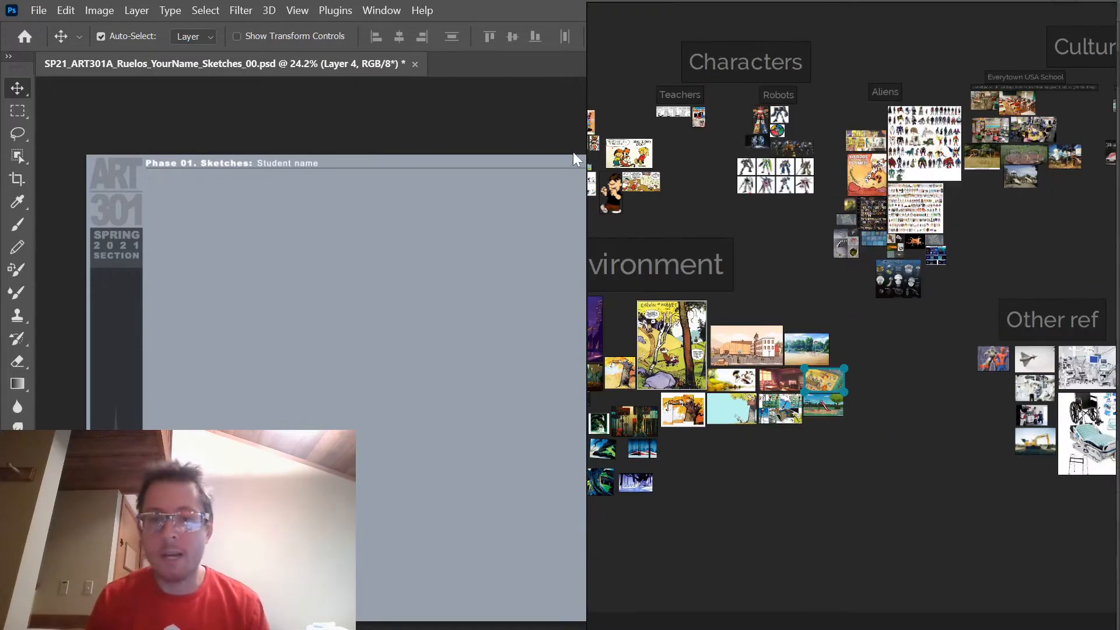
- Focus on the Calvin and Hobbes kids comic and examine the mech images in the Robots group
{"action": "left_click", "coordinate": [616, 166]}
{"action": "double_click", "coordinate": [616, 166]}
{"action": "scroll", "coordinate": [741, 385], "scroll_direction": "down", "scroll_amount": 5}
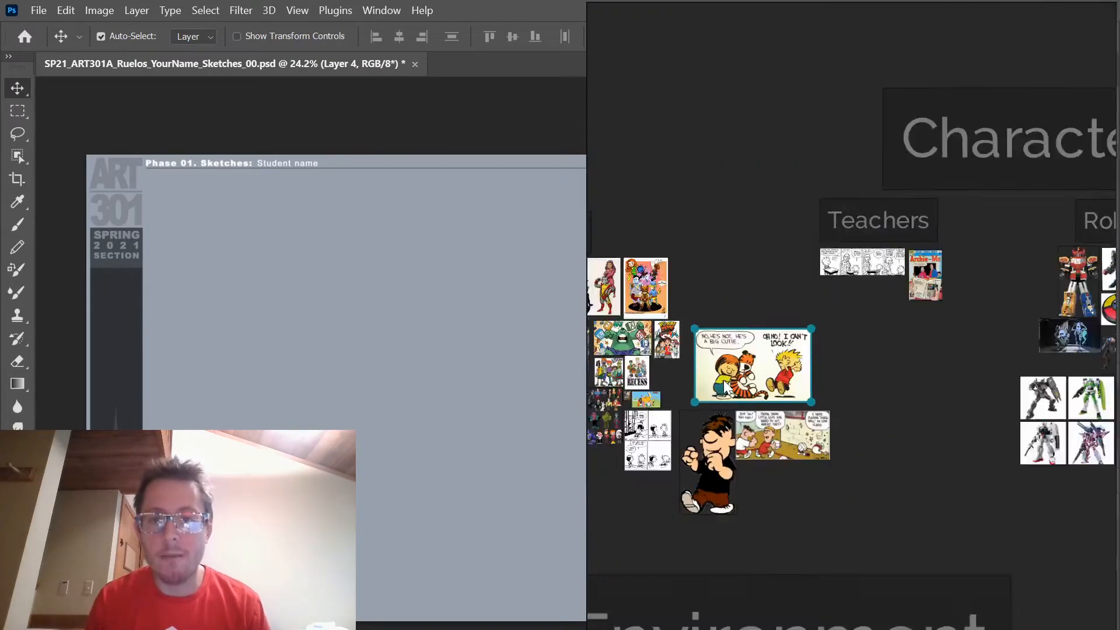
{"action": "left_click_drag", "start_coordinate": [783, 393], "coordinate": [595, 372]}
{"action": "scroll", "coordinate": [687, 398], "scroll_direction": "up", "scroll_amount": 5}
{"action": "scroll", "coordinate": [811, 321], "scroll_direction": "up", "scroll_amount": 1}
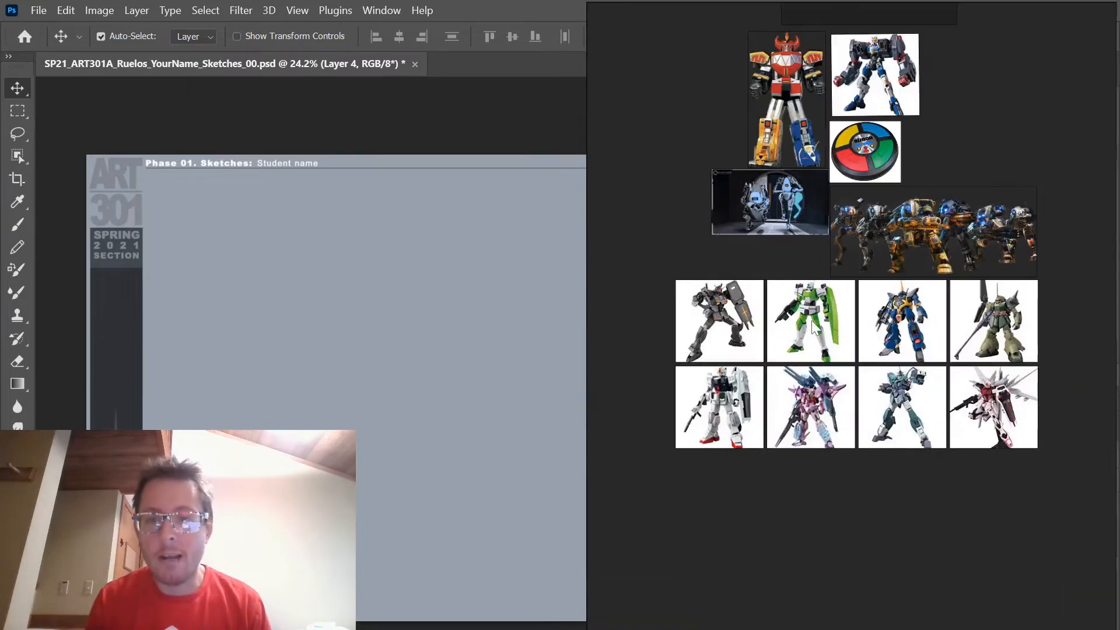
{"action": "left_click", "coordinate": [853, 330]}
{"action": "double_click", "coordinate": [854, 335]}
{"action": "scroll", "coordinate": [919, 361], "scroll_direction": "down", "scroll_amount": 6}
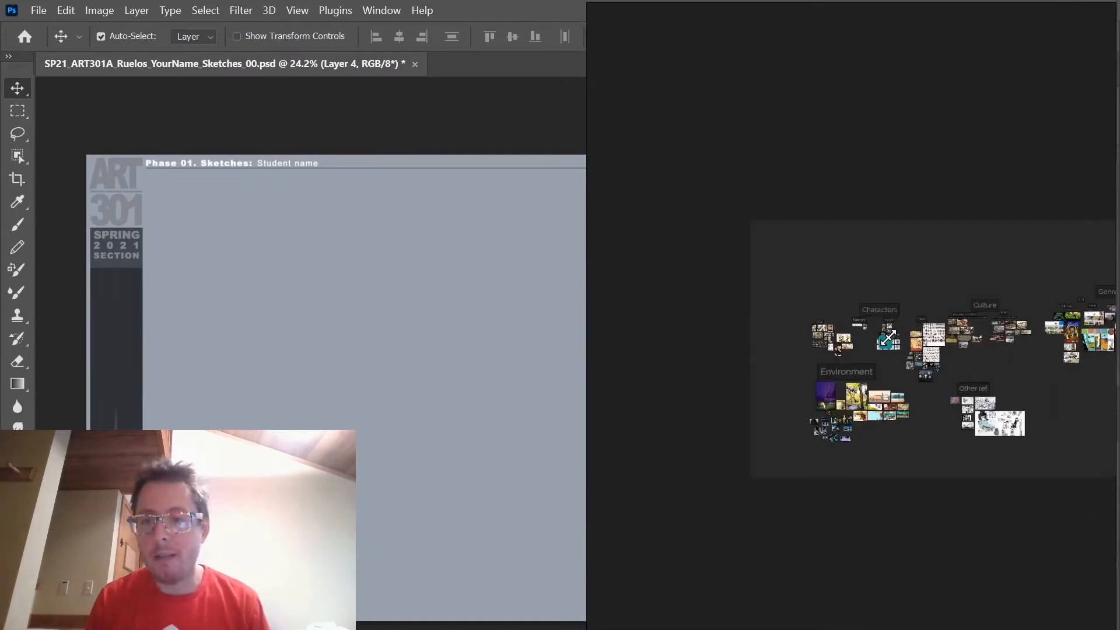
- Examine the microorganism sheets in the Aliens group, focusing on the blue lettered chart and the protist photo collage
{"action": "scroll", "coordinate": [918, 361], "scroll_direction": "up", "scroll_amount": 3}
{"action": "scroll", "coordinate": [918, 361], "scroll_direction": "up", "scroll_amount": 1}
{"action": "double_click", "coordinate": [1014, 455]}
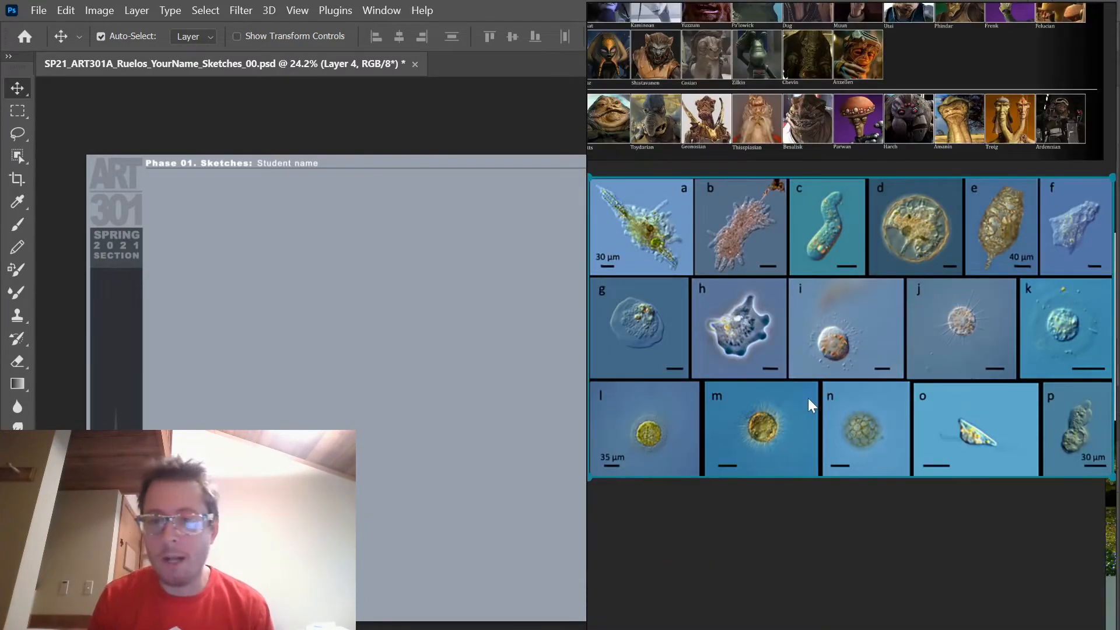
{"action": "scroll", "coordinate": [769, 410], "scroll_direction": "down", "scroll_amount": 3}
{"action": "scroll", "coordinate": [768, 401], "scroll_direction": "up", "scroll_amount": 2}
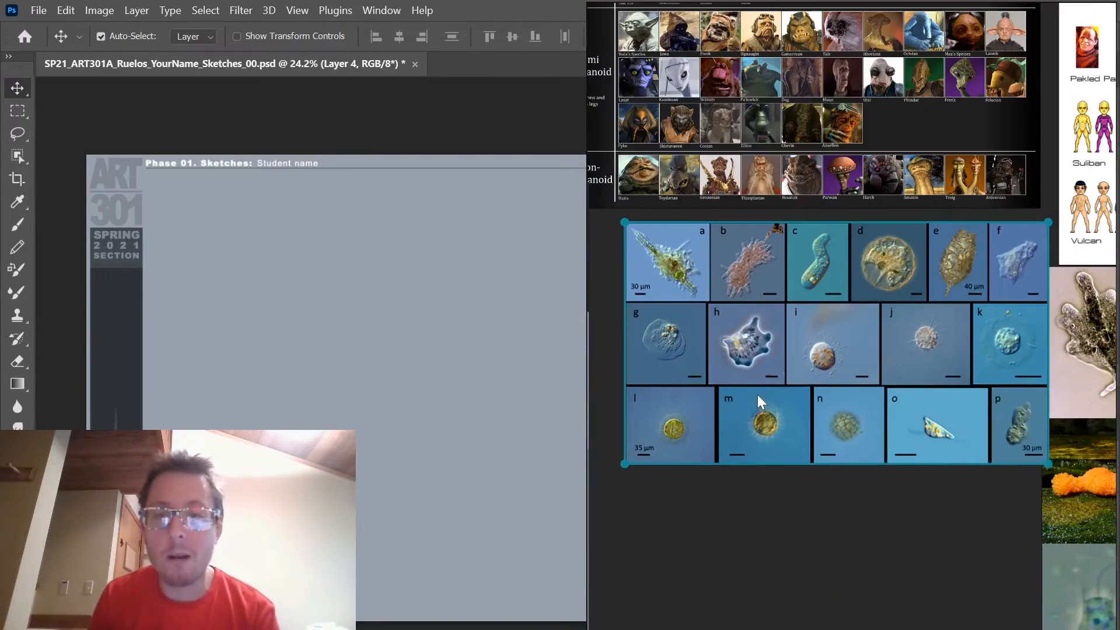
{"action": "scroll", "coordinate": [757, 394], "scroll_direction": "down", "scroll_amount": 1}
{"action": "scroll", "coordinate": [740, 402], "scroll_direction": "down", "scroll_amount": 2}
{"action": "scroll", "coordinate": [720, 386], "scroll_direction": "up", "scroll_amount": 1}
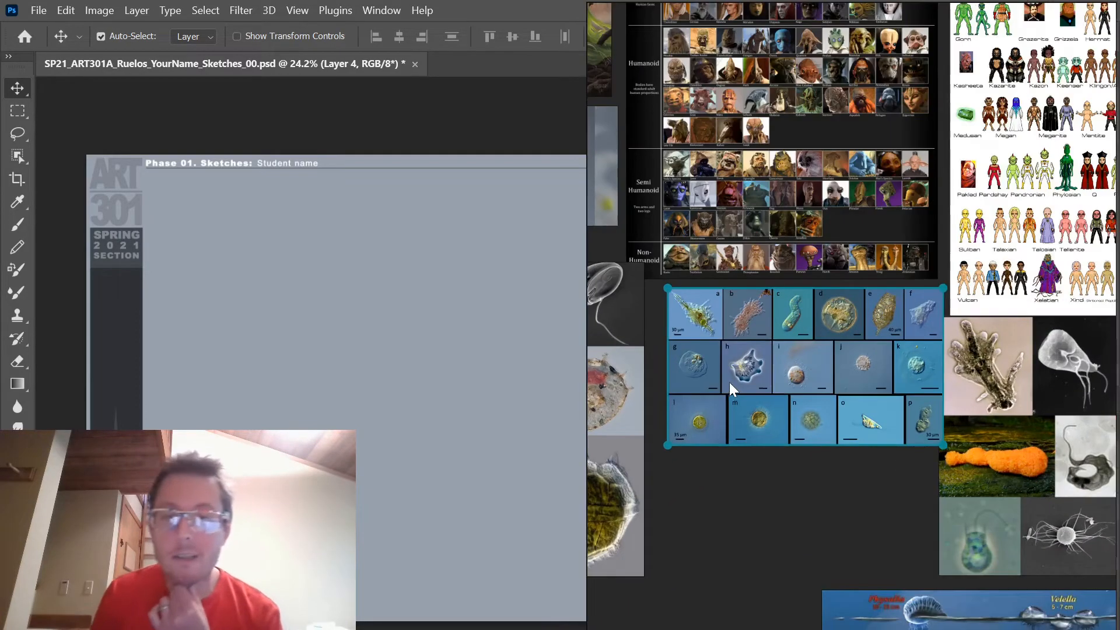
{"action": "scroll", "coordinate": [853, 425], "scroll_direction": "up", "scroll_amount": 3}
{"action": "left_click_drag", "start_coordinate": [707, 353], "coordinate": [1055, 470]}
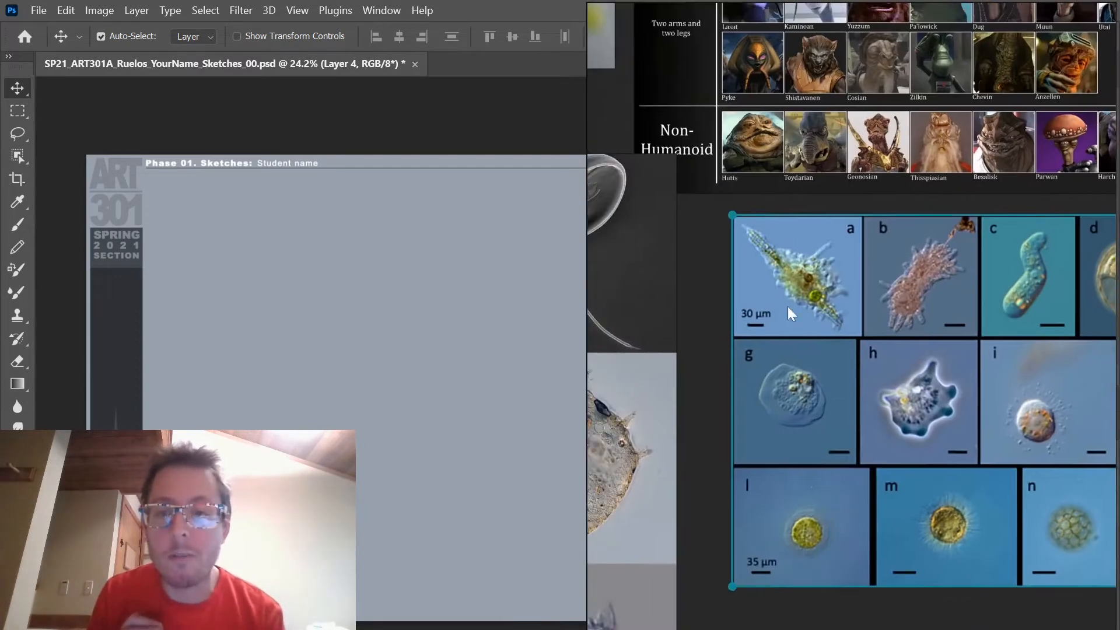
{"action": "left_click_drag", "start_coordinate": [801, 222], "coordinate": [1020, 538]}
{"action": "left_click_drag", "start_coordinate": [821, 505], "coordinate": [912, 250]}
{"action": "double_click", "coordinate": [905, 263]}
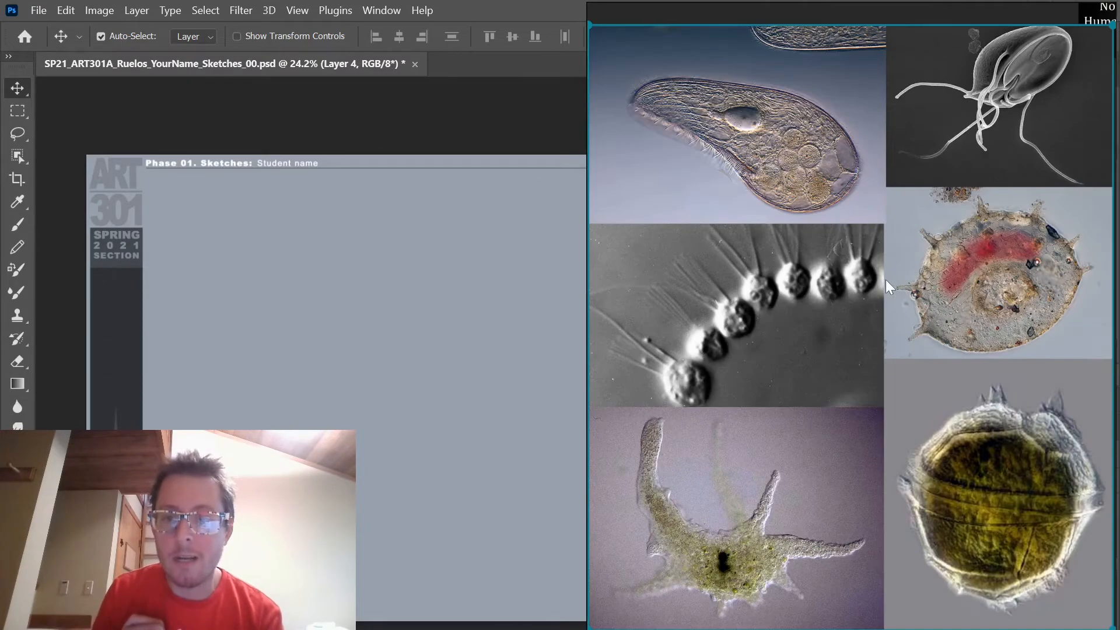
- Focus on the green slime monster in the Aliens group and examine the neighbouring alien species charts
{"action": "scroll", "coordinate": [883, 280], "scroll_direction": "down", "scroll_amount": 3}
{"action": "scroll", "coordinate": [874, 291], "scroll_direction": "down", "scroll_amount": 3}
{"action": "left_click_drag", "start_coordinate": [911, 322], "coordinate": [834, 414]}
{"action": "left_click_drag", "start_coordinate": [985, 280], "coordinate": [893, 399]}
{"action": "scroll", "coordinate": [746, 278], "scroll_direction": "up", "scroll_amount": 3}
{"action": "scroll", "coordinate": [694, 316], "scroll_direction": "up", "scroll_amount": 5}
{"action": "double_click", "coordinate": [714, 295]}
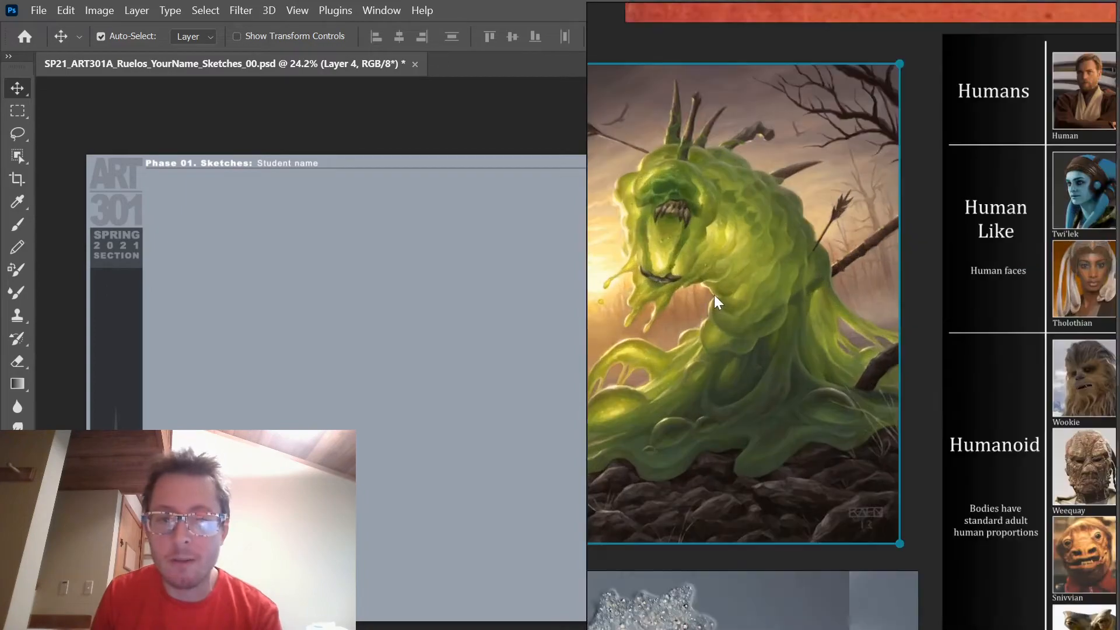
{"action": "scroll", "coordinate": [789, 292], "scroll_direction": "down", "scroll_amount": 5}
{"action": "scroll", "coordinate": [789, 295], "scroll_direction": "up", "scroll_amount": 1}
{"action": "left_click_drag", "start_coordinate": [912, 356], "coordinate": [740, 385]}
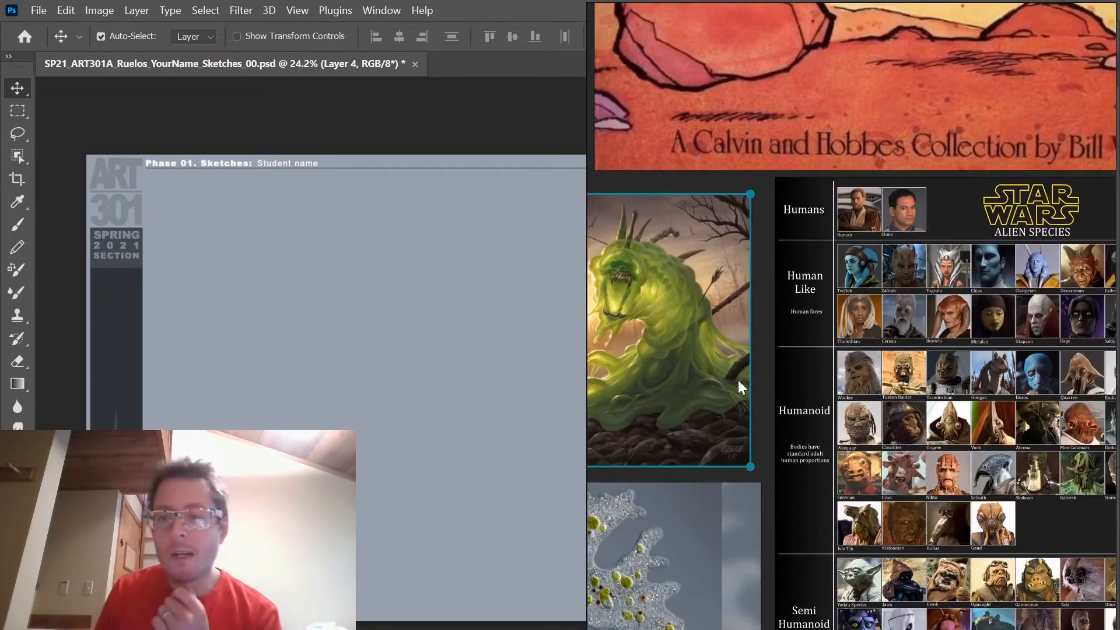
{"action": "left_click_drag", "start_coordinate": [991, 175], "coordinate": [742, 519]}
{"action": "left_click_drag", "start_coordinate": [853, 451], "coordinate": [597, 524]}
{"action": "scroll", "coordinate": [615, 506], "scroll_direction": "down", "scroll_amount": 4}
{"action": "scroll", "coordinate": [702, 422], "scroll_direction": "down", "scroll_amount": 3}
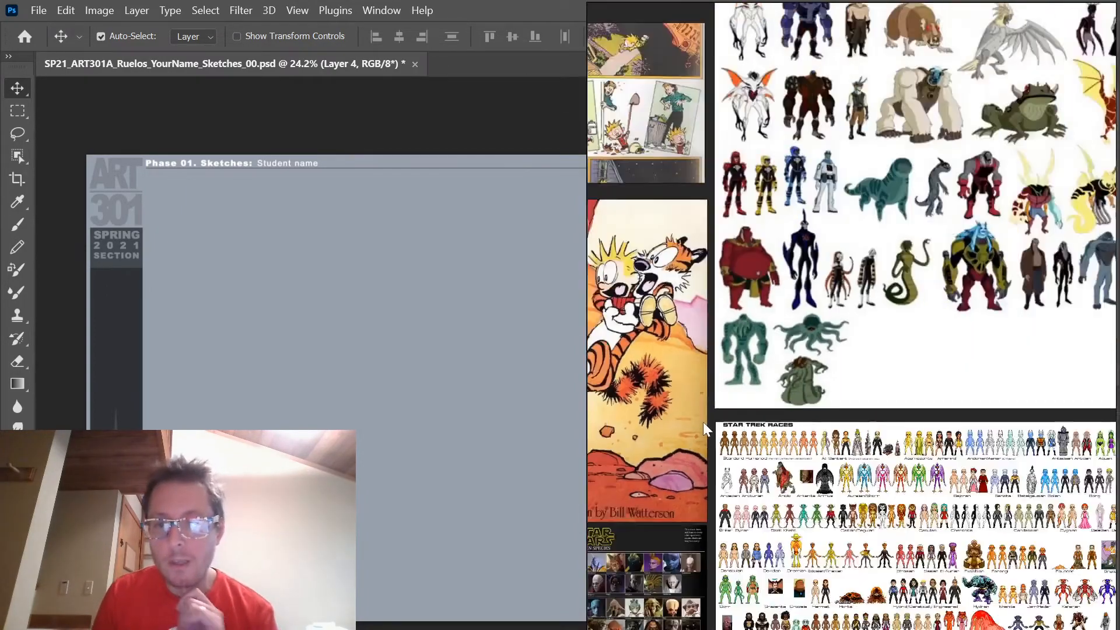
- Examine the classroom and playground photos in the Everytown USA School group under Culture
{"action": "left_click_drag", "start_coordinate": [869, 540], "coordinate": [627, 252]}
{"action": "left_click_drag", "start_coordinate": [741, 265], "coordinate": [718, 365]}
{"action": "left_click_drag", "start_coordinate": [867, 370], "coordinate": [647, 405]}
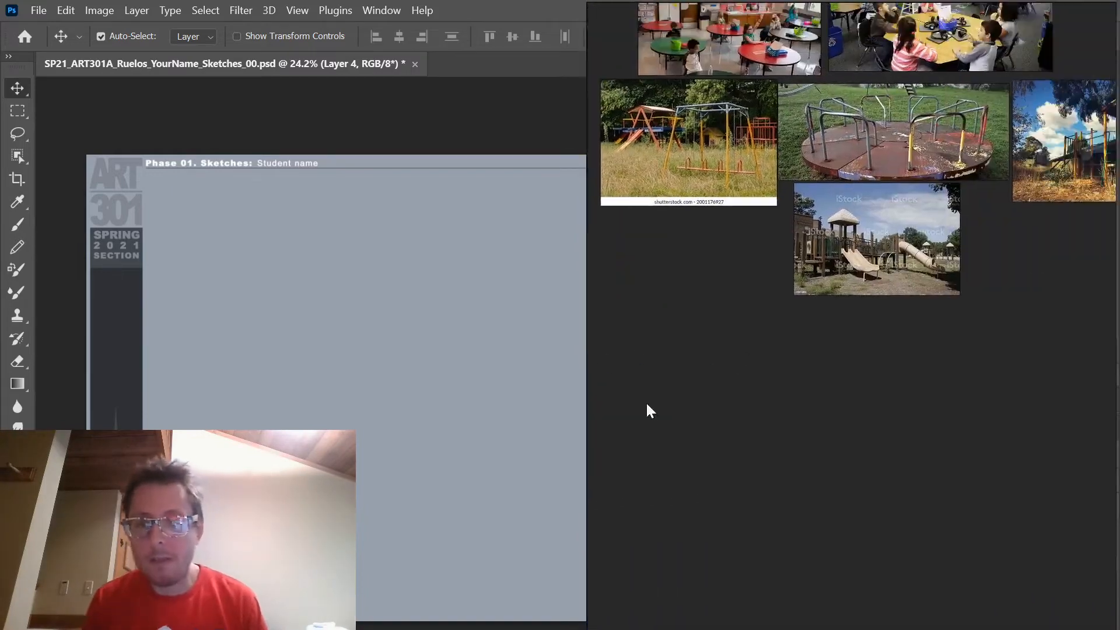
{"action": "left_click_drag", "start_coordinate": [762, 344], "coordinate": [790, 461]}
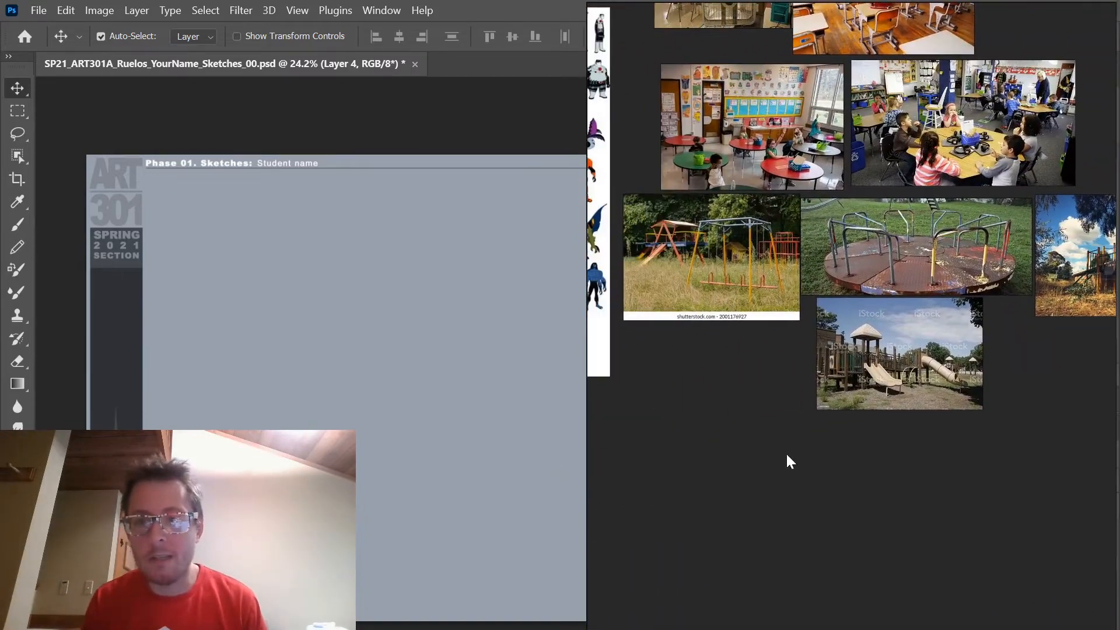
{"action": "right_click", "coordinate": [624, 367]}
{"action": "left_click", "coordinate": [785, 536]}
{"action": "scroll", "coordinate": [764, 495], "scroll_direction": "down", "scroll_amount": 3}
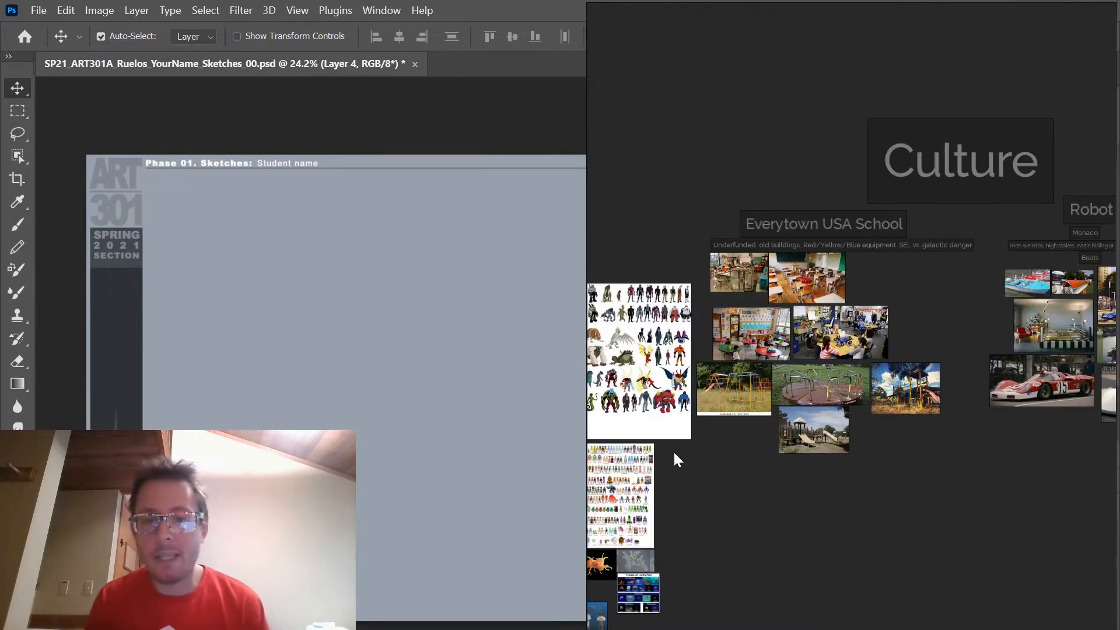
- Frame the alien species charts on the board and set the PureRef window to Always On Top
{"action": "left_click_drag", "start_coordinate": [677, 459], "coordinate": [940, 340]}
{"action": "scroll", "coordinate": [856, 385], "scroll_direction": "up", "scroll_amount": 4}
{"action": "right_click", "coordinate": [824, 378]}
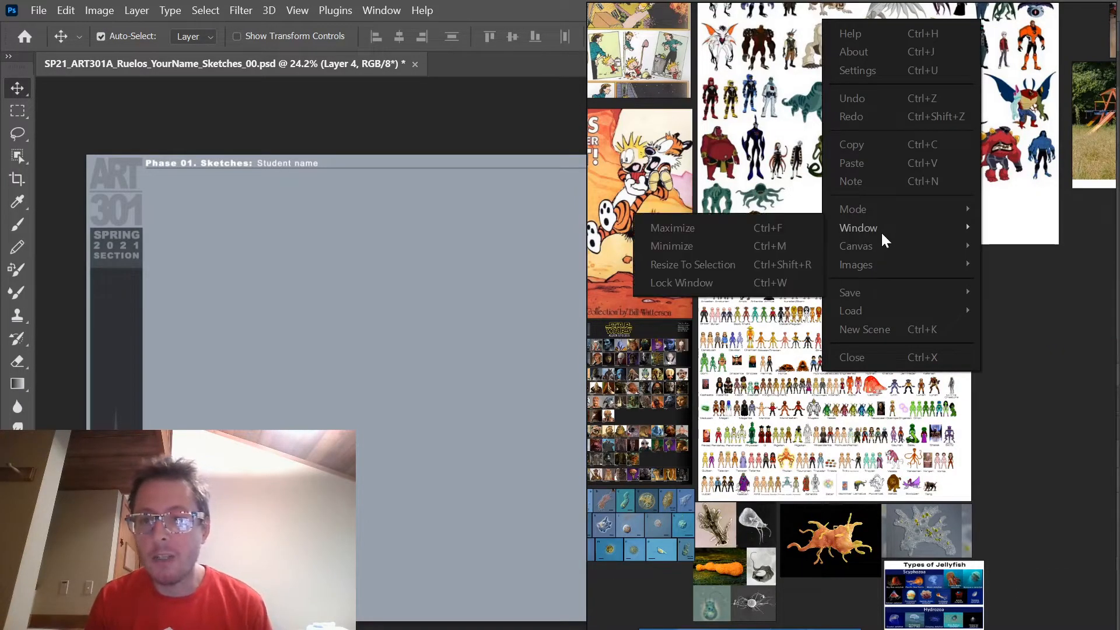
{"action": "mouse_move", "coordinate": [863, 214]}
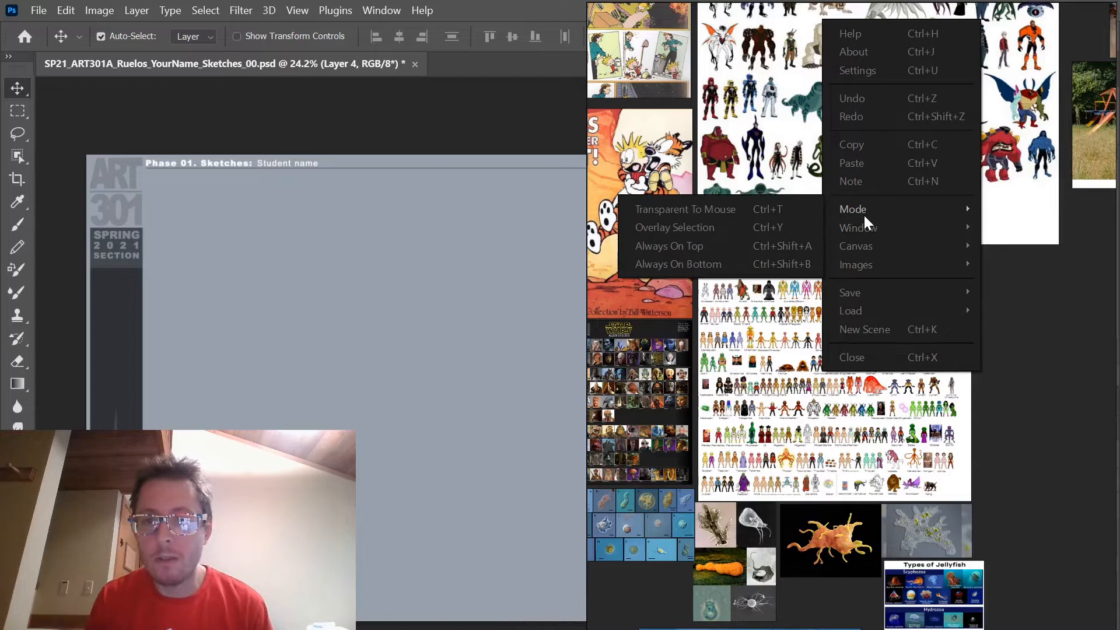
{"action": "left_click", "coordinate": [728, 240]}
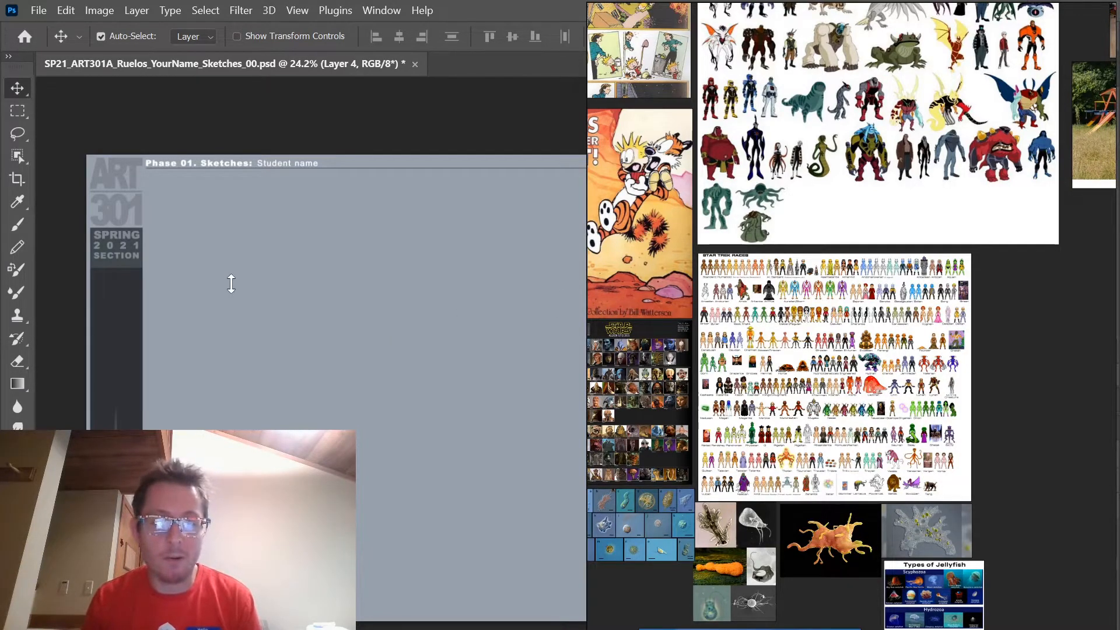
- Switch to Photoshop, snap its window to half the screen with panels hidden, and widen the PureRef window to meet it
{"action": "left_click_drag", "start_coordinate": [445, 335], "coordinate": [236, 231]}
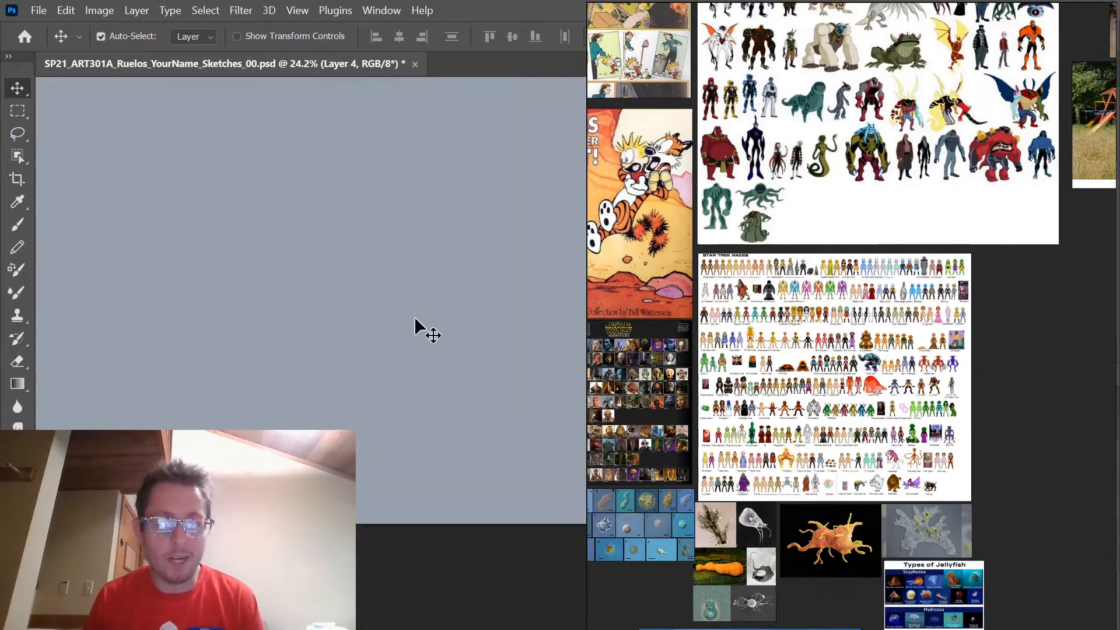
{"action": "key", "text": "super+Left"}
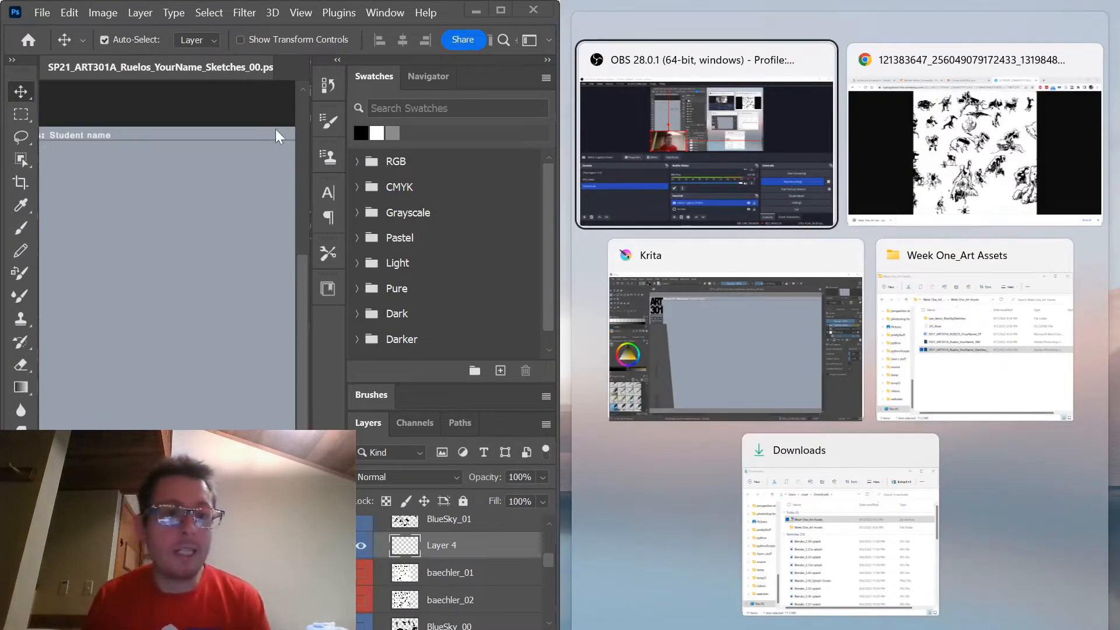
{"action": "key", "text": "Escape"}
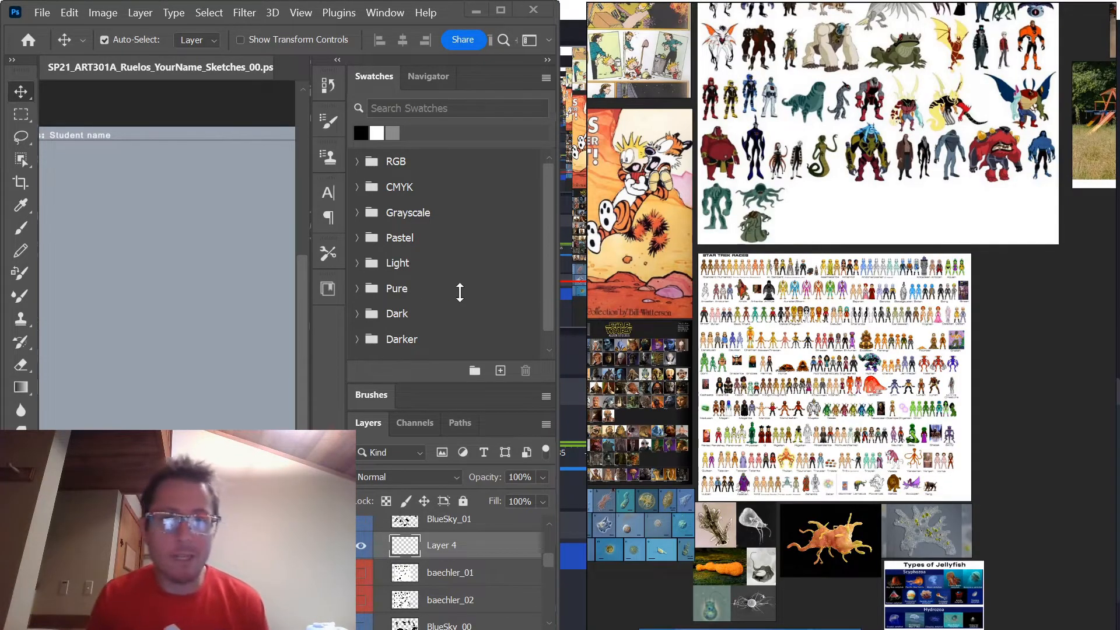
{"action": "key", "text": "Tab"}
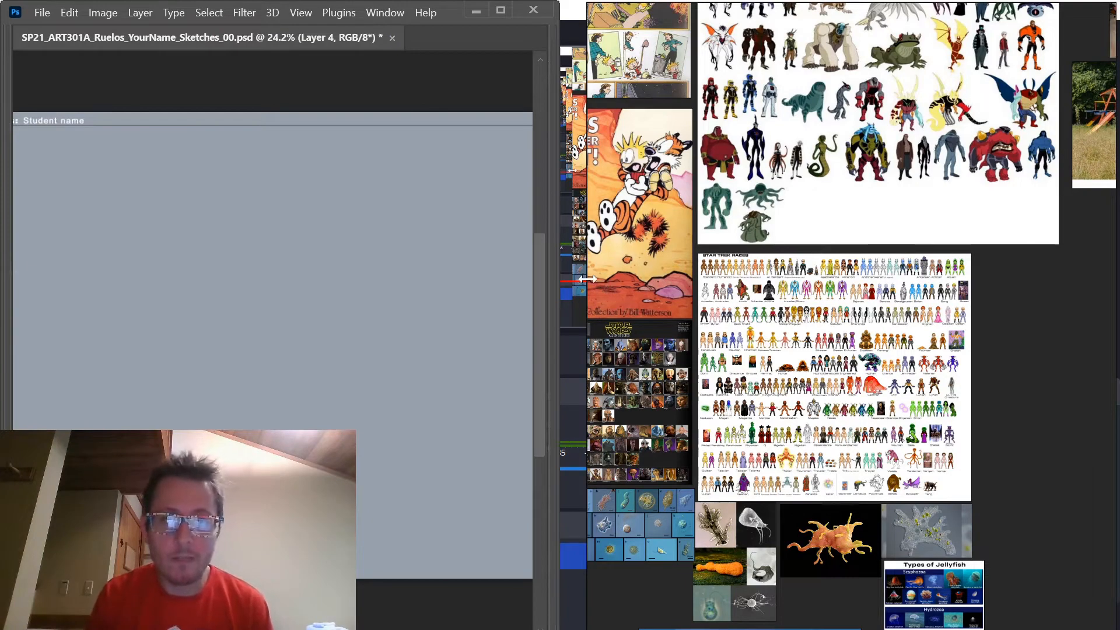
{"action": "left_click_drag", "start_coordinate": [586, 280], "coordinate": [561, 279]}
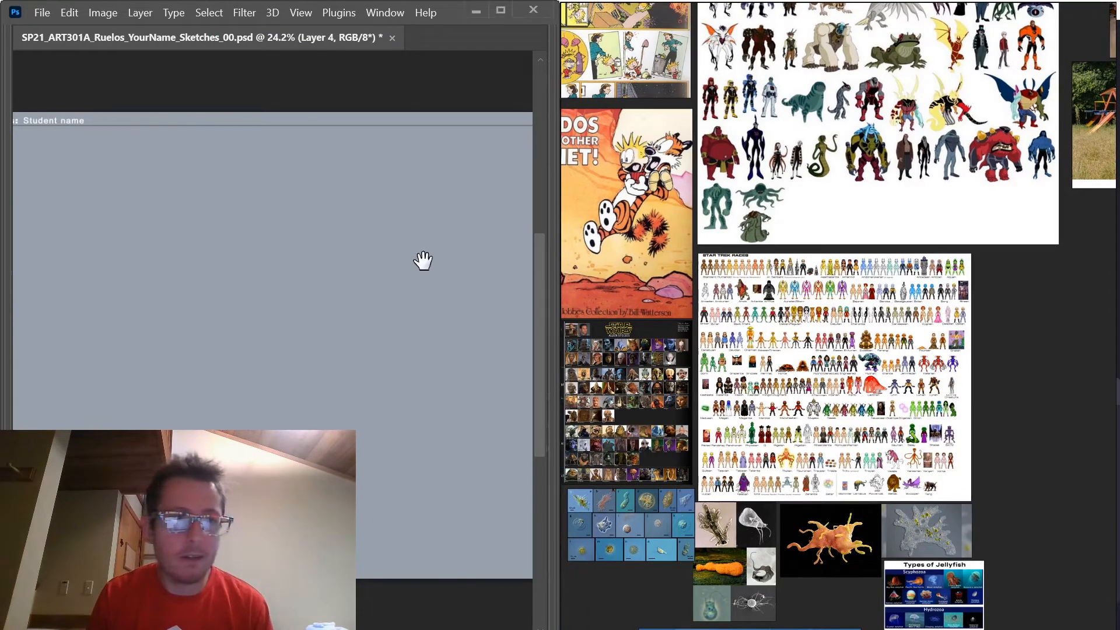
- Try Full Screen Mode with Menu Bar for the sketch document and reposition the canvas beside the references
{"action": "key", "text": "f"}
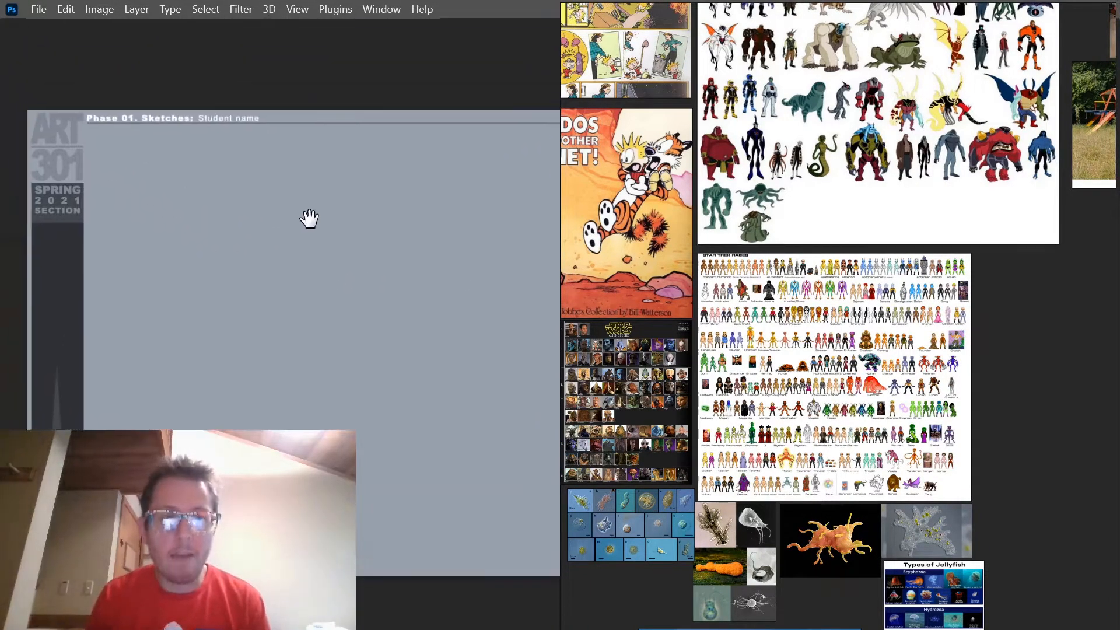
{"action": "left_click_drag", "start_coordinate": [309, 219], "coordinate": [318, 254]}
{"action": "scroll", "coordinate": [320, 244], "scroll_direction": "up", "scroll_amount": 4}
{"action": "scroll", "coordinate": [366, 254], "scroll_direction": "down", "scroll_amount": 5}
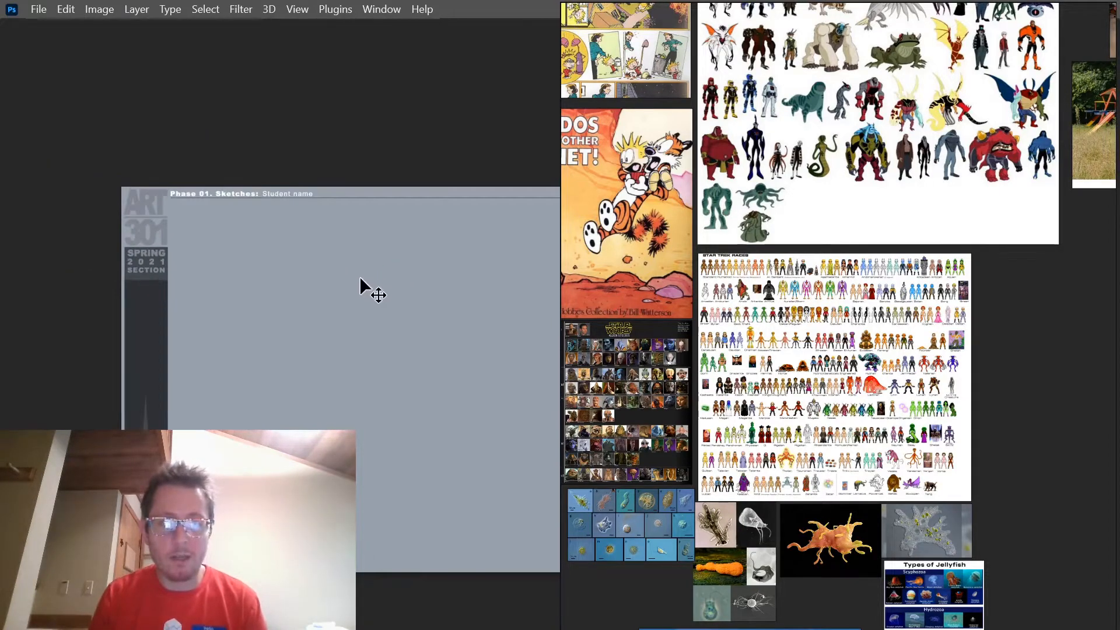
{"action": "left_click_drag", "start_coordinate": [400, 338], "coordinate": [269, 191]}
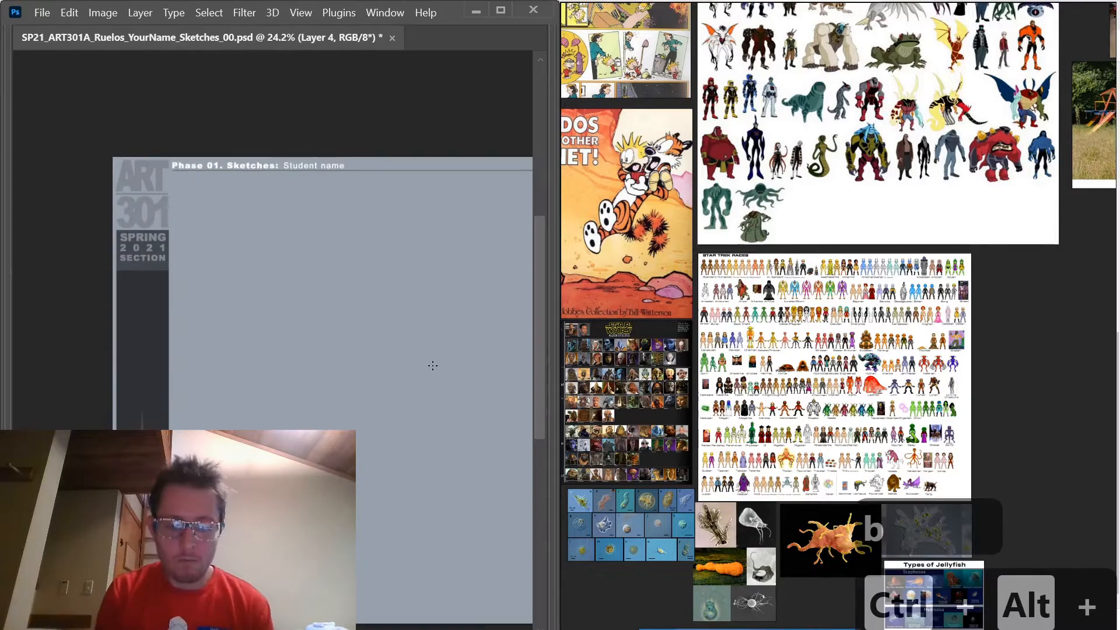
- Choose the hard-edged Pressure Size brush from General Brushes and test it with small black dabs on the canvas
{"action": "right_click", "coordinate": [272, 236]}
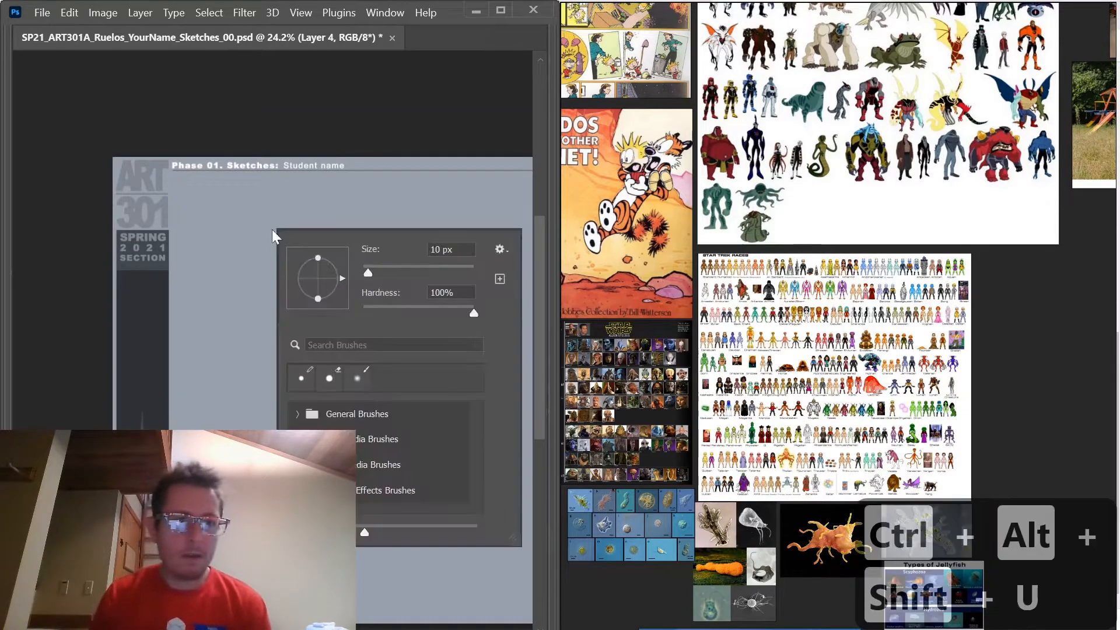
{"action": "left_click", "coordinate": [292, 413]}
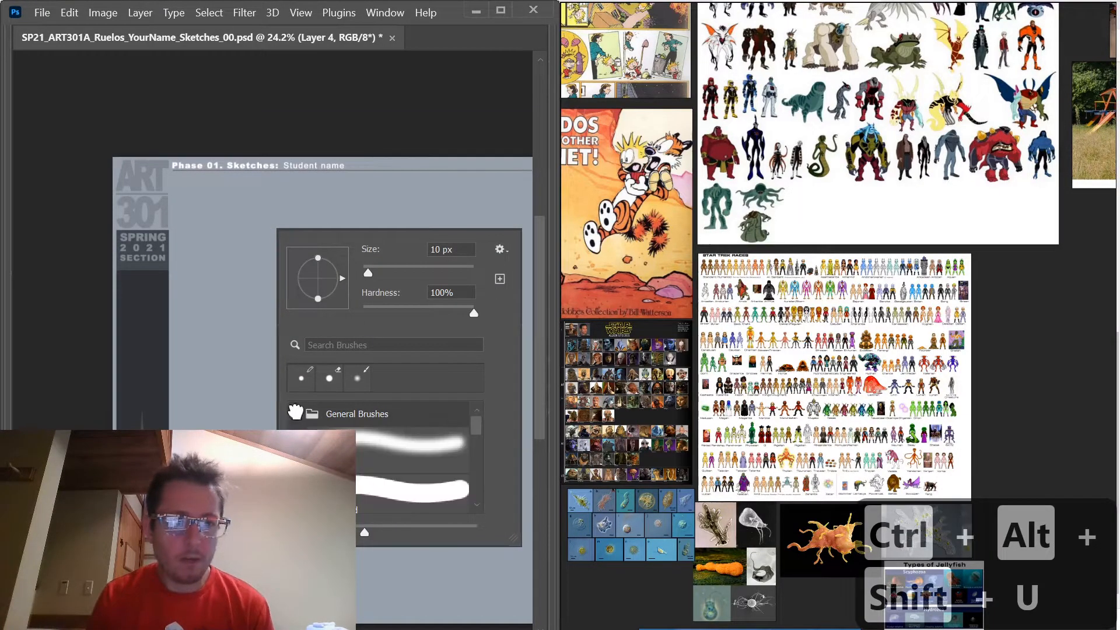
{"action": "scroll", "coordinate": [327, 443], "scroll_direction": "down", "scroll_amount": 1}
{"action": "scroll", "coordinate": [408, 455], "scroll_direction": "down", "scroll_amount": 3}
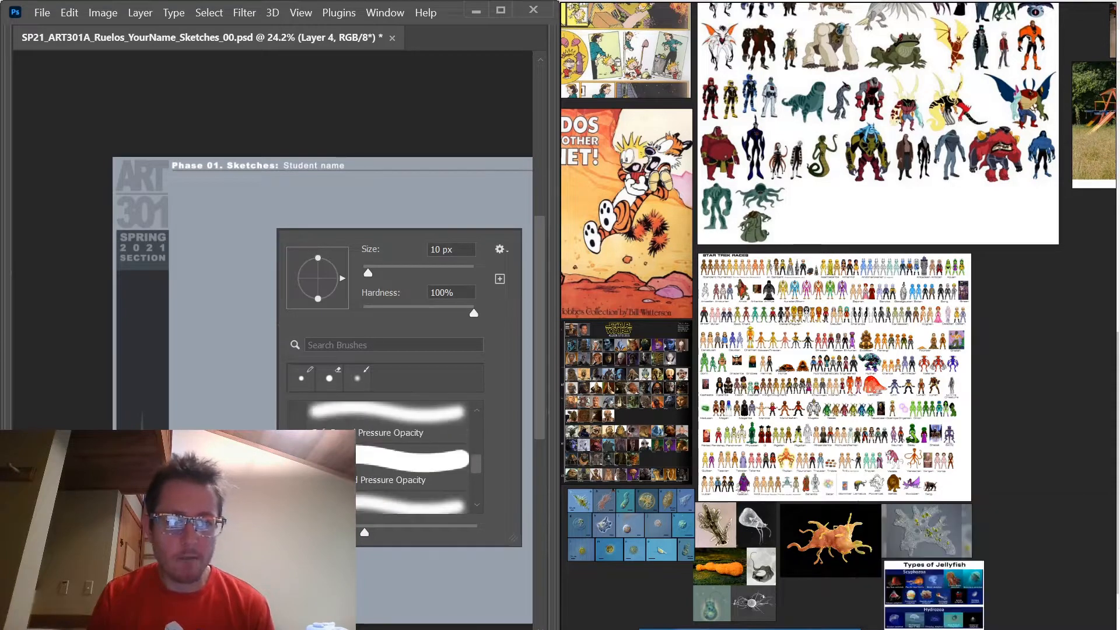
{"action": "left_click", "coordinate": [329, 415]}
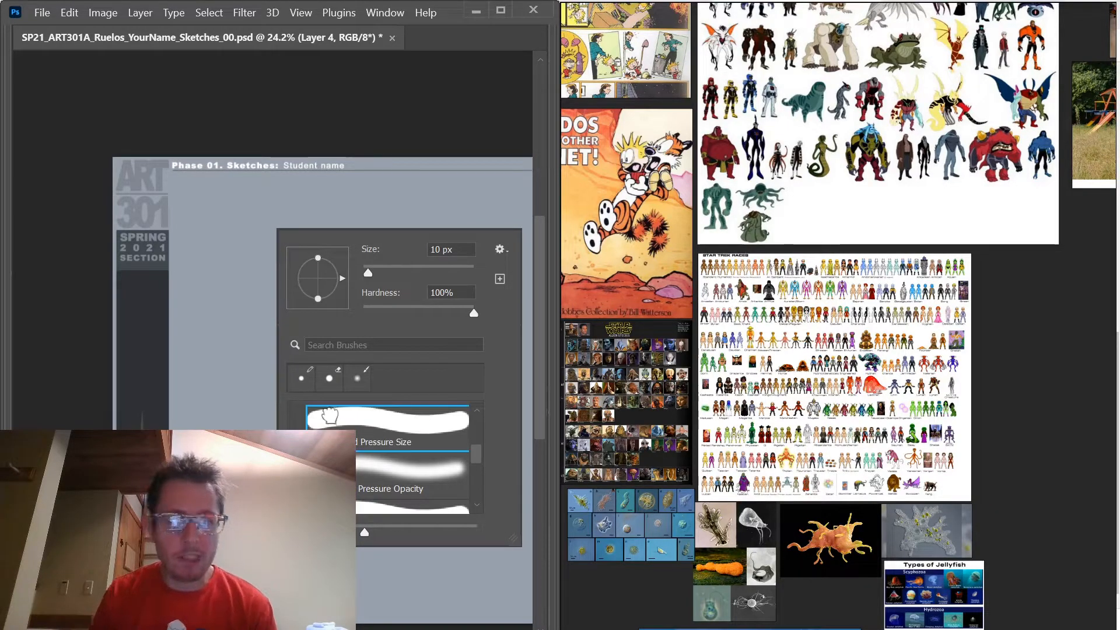
{"action": "left_click", "coordinate": [204, 307]}
{"action": "key", "text": "space"}
{"action": "left_click", "coordinate": [258, 328]}
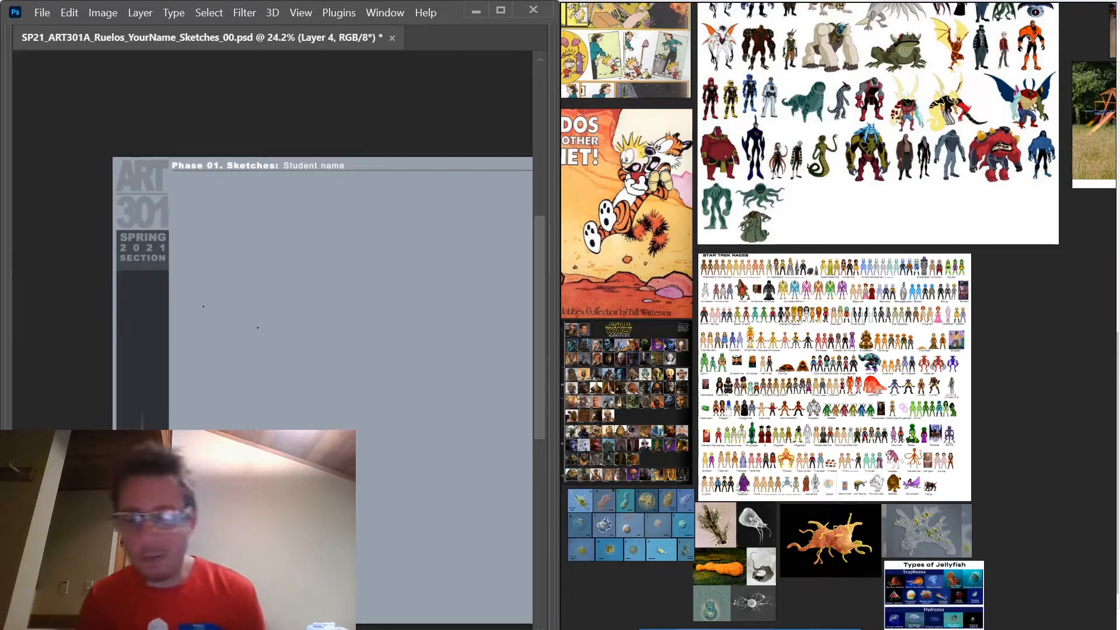
- Enlarge the brush tip in repeated increments
{"action": "key", "text": "bracketright"}
{"action": "key", "text": "bracketright"}
{"action": "key", "text": "bracketright"}
{"action": "key", "text": "bracketright"}
{"action": "key", "text": "bracketright"}
{"action": "key", "text": "bracketright"}
{"action": "key", "text": "bracketright"}
{"action": "key", "text": "bracketright"}
{"action": "key", "text": "bracketright"}
{"action": "key", "text": "bracketright"}
{"action": "key", "text": "bracketright"}
{"action": "key", "text": "bracketright"}
{"action": "key", "text": "bracketright"}
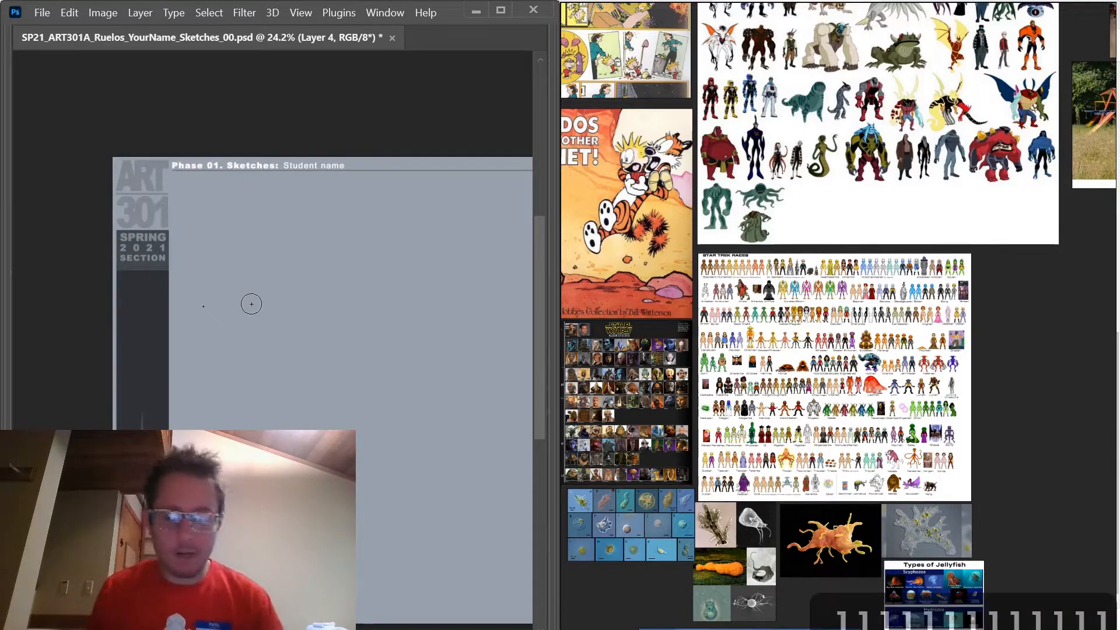
- With the Lasso tool, outline several freehand creature silhouettes below the Phase 01 heading, adding each to the same selection
{"action": "key", "text": "l"}
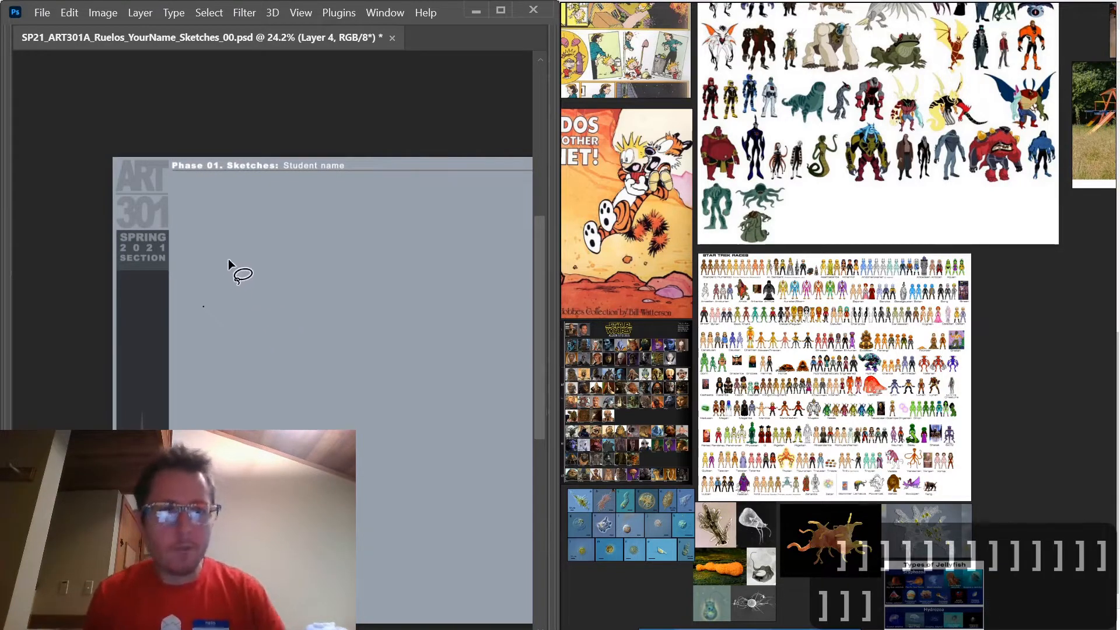
{"action": "scroll", "coordinate": [253, 266], "scroll_direction": "left", "scroll_amount": 1}
{"action": "scroll", "coordinate": [253, 248], "scroll_direction": "up", "scroll_amount": 7}
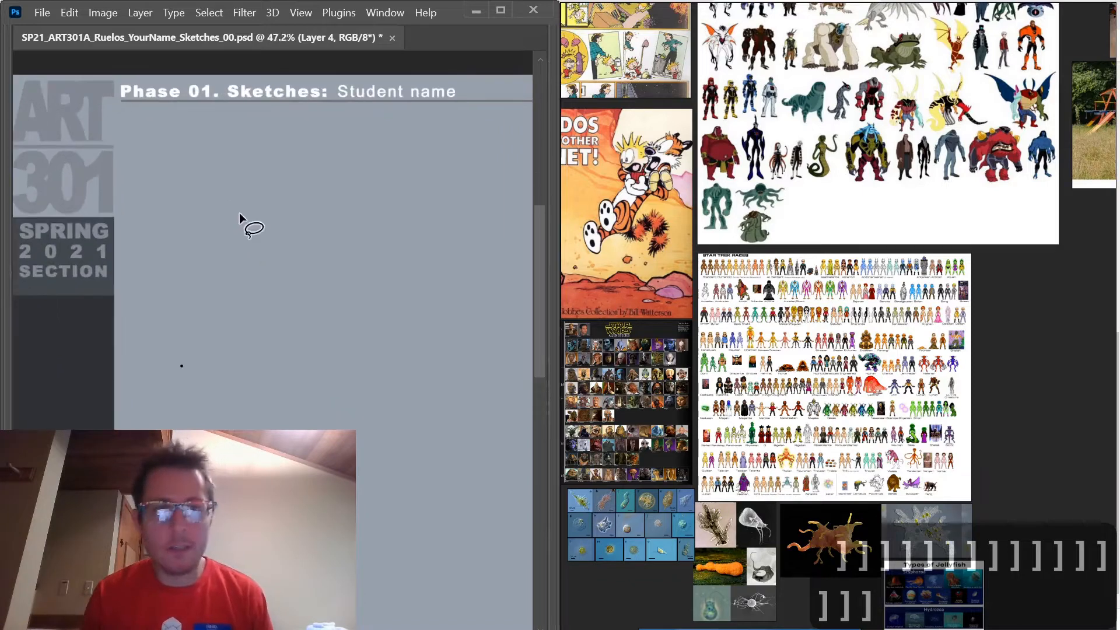
{"action": "key", "text": "l"}
{"action": "mouse_move", "coordinate": [239, 213]}
{"action": "left_mouse_down"}
{"action": "mouse_move", "coordinate": [212, 292]}
{"action": "mouse_move", "coordinate": [233, 281]}
{"action": "left_mouse_up"}
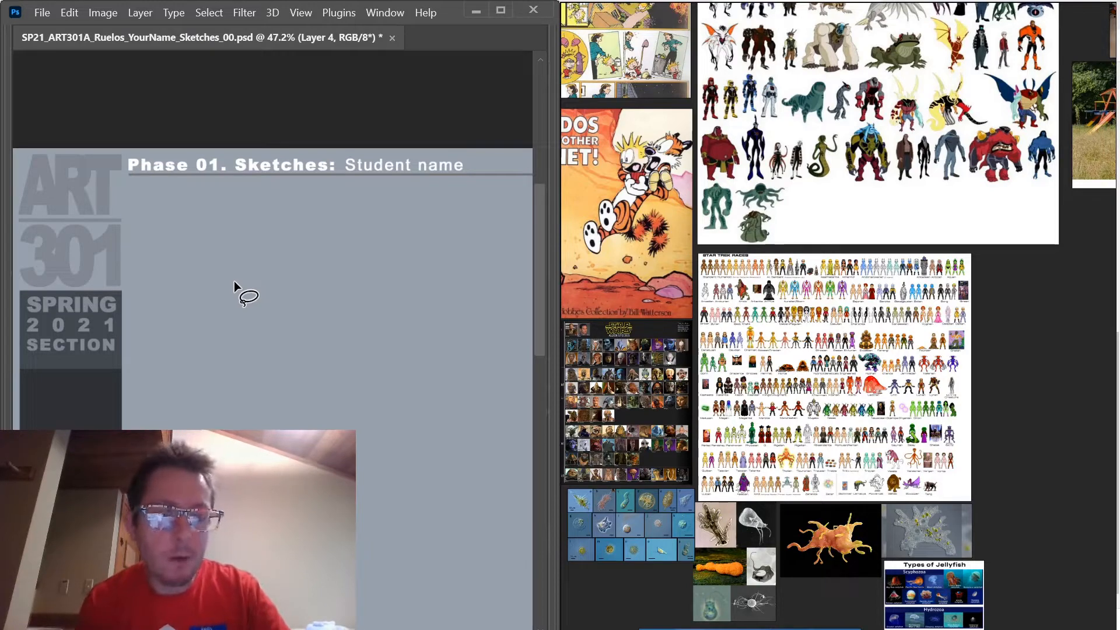
{"action": "left_click_drag", "start_coordinate": [222, 313], "coordinate": [239, 323]}
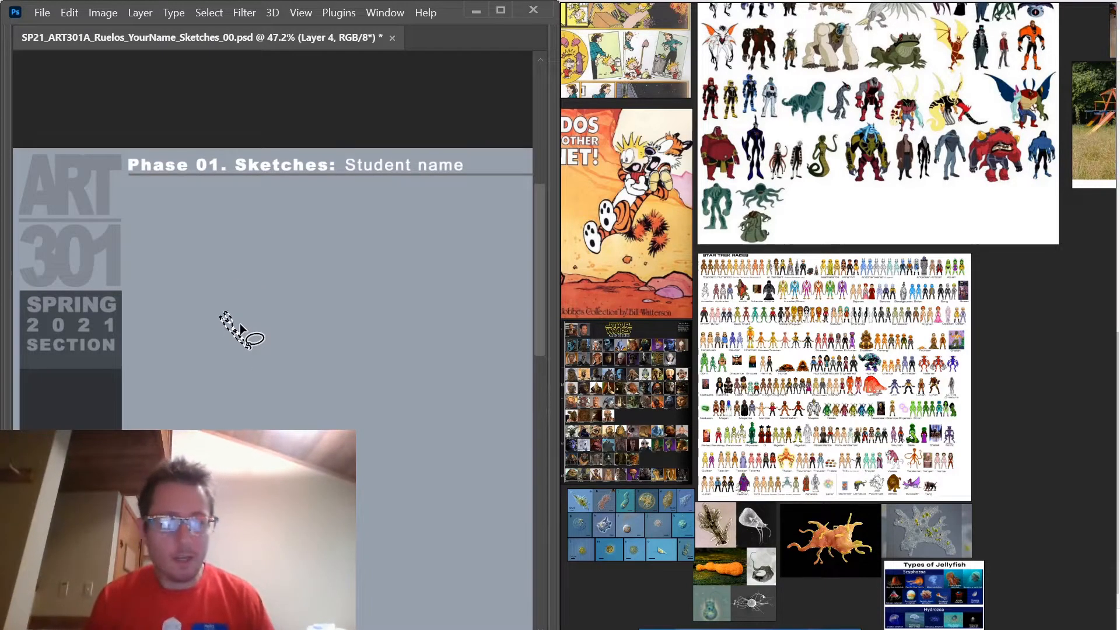
{"action": "left_click", "coordinate": [240, 323]}
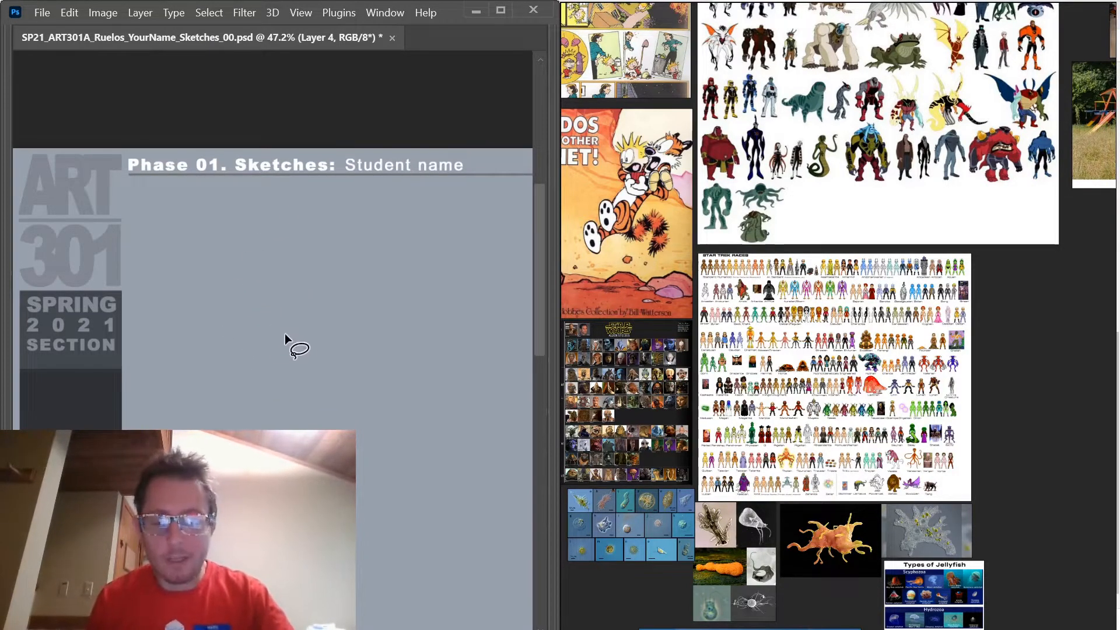
{"action": "mouse_move", "coordinate": [285, 334]}
{"action": "left_mouse_down"}
{"action": "mouse_move", "coordinate": [228, 289]}
{"action": "mouse_move", "coordinate": [214, 311]}
{"action": "mouse_move", "coordinate": [289, 344]}
{"action": "left_mouse_up"}
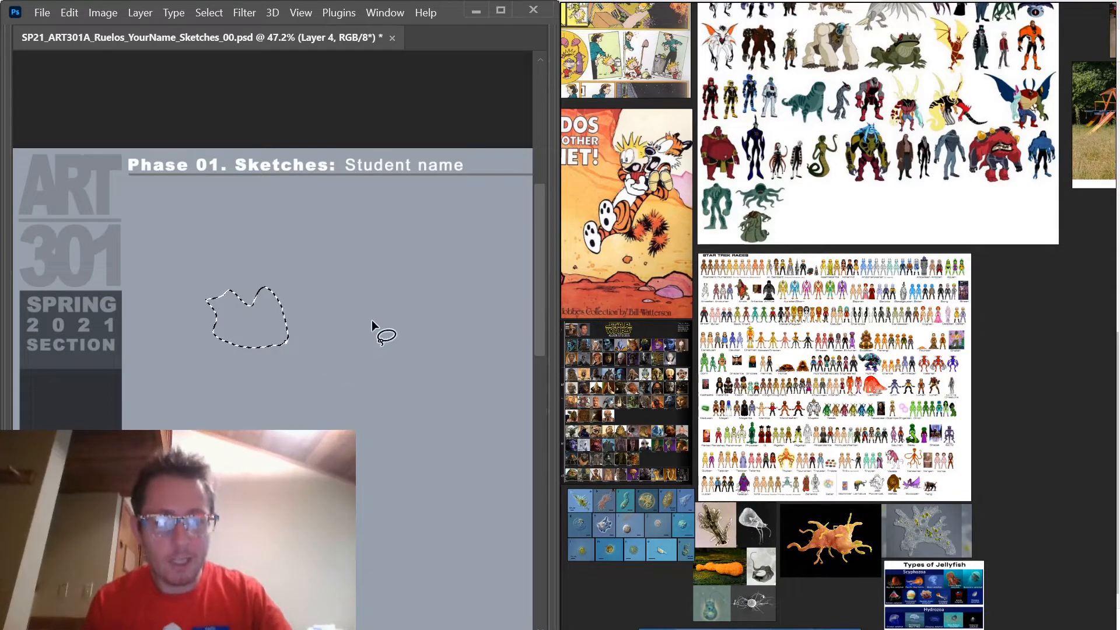
{"action": "mouse_move", "coordinate": [478, 349]}
{"action": "left_mouse_down"}
{"action": "mouse_move", "coordinate": [412, 360]}
{"action": "mouse_move", "coordinate": [452, 360]}
{"action": "mouse_move", "coordinate": [477, 351]}
{"action": "left_mouse_up"}
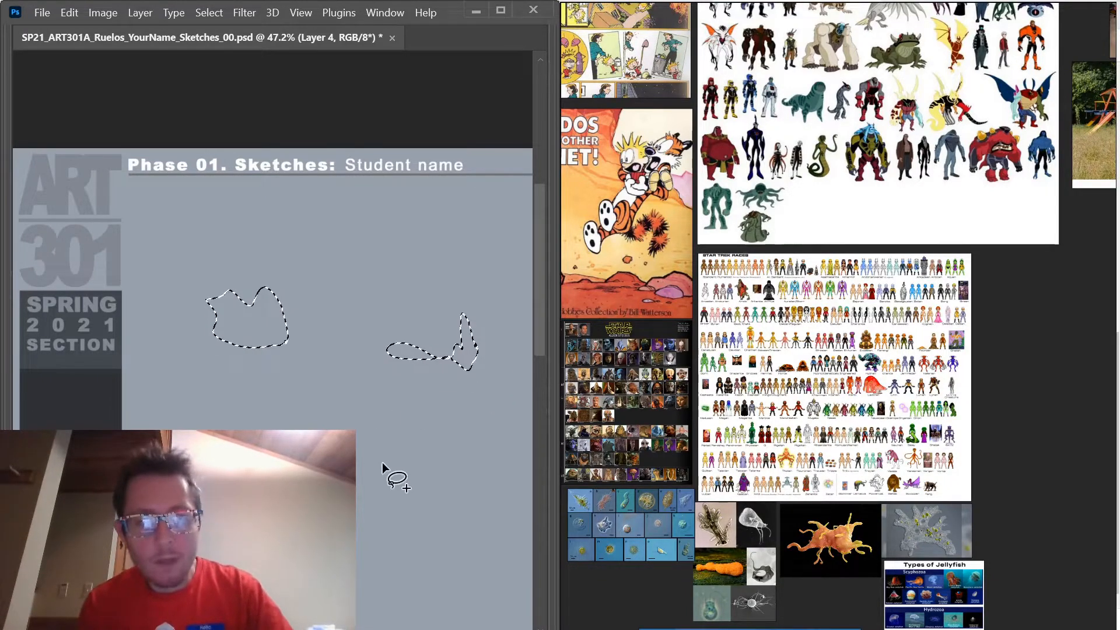
{"action": "mouse_move", "coordinate": [407, 500]}
{"action": "left_mouse_down"}
{"action": "mouse_move", "coordinate": [418, 533]}
{"action": "mouse_move", "coordinate": [405, 543]}
{"action": "left_mouse_up"}
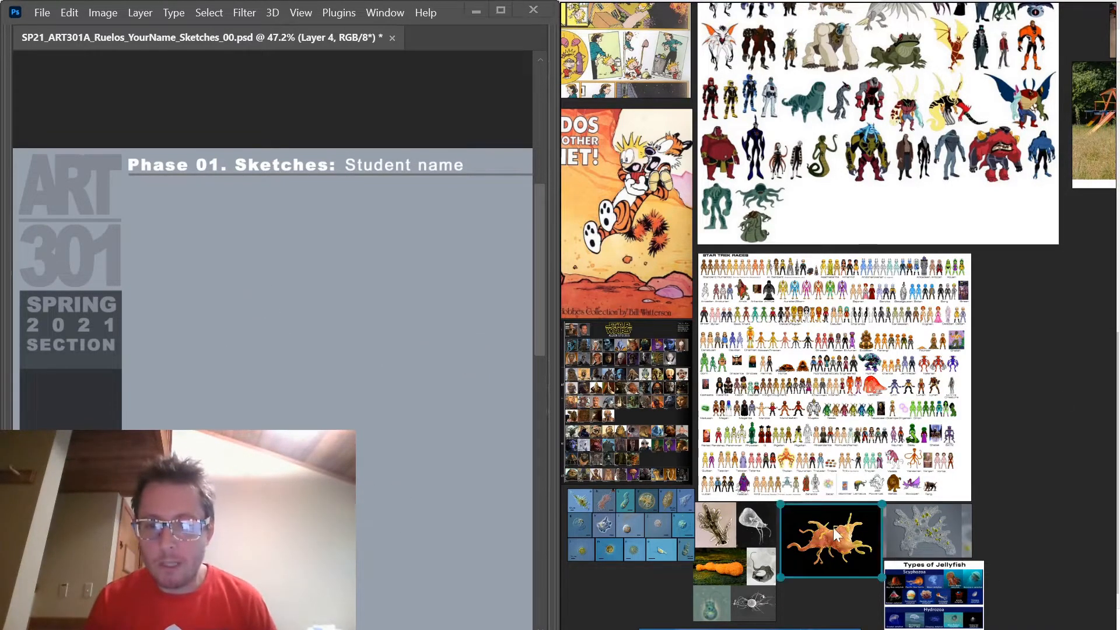
- Switch to PureRef, browse neighbouring references and focus on the lettered microorganism chart
{"action": "double_click", "coordinate": [798, 552]}
{"action": "key", "text": "Right"}
{"action": "key", "text": "Right"}
{"action": "key", "text": "Left"}
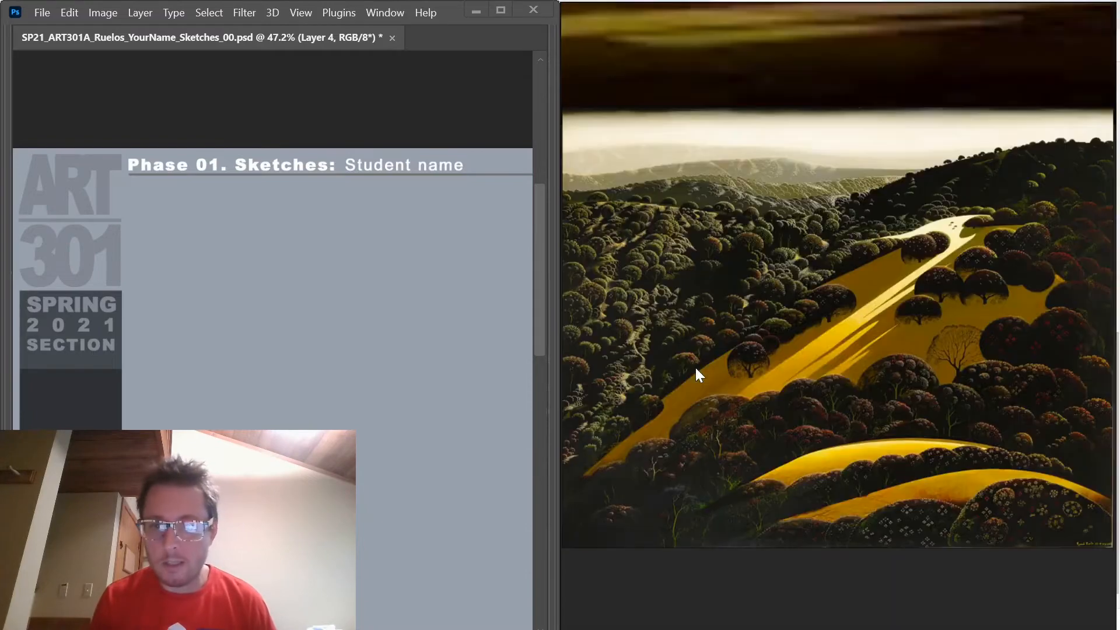
{"action": "key", "text": "Left"}
{"action": "key", "text": "Left"}
{"action": "key", "text": "Right"}
{"action": "scroll", "coordinate": [791, 218], "scroll_direction": "down", "scroll_amount": 8}
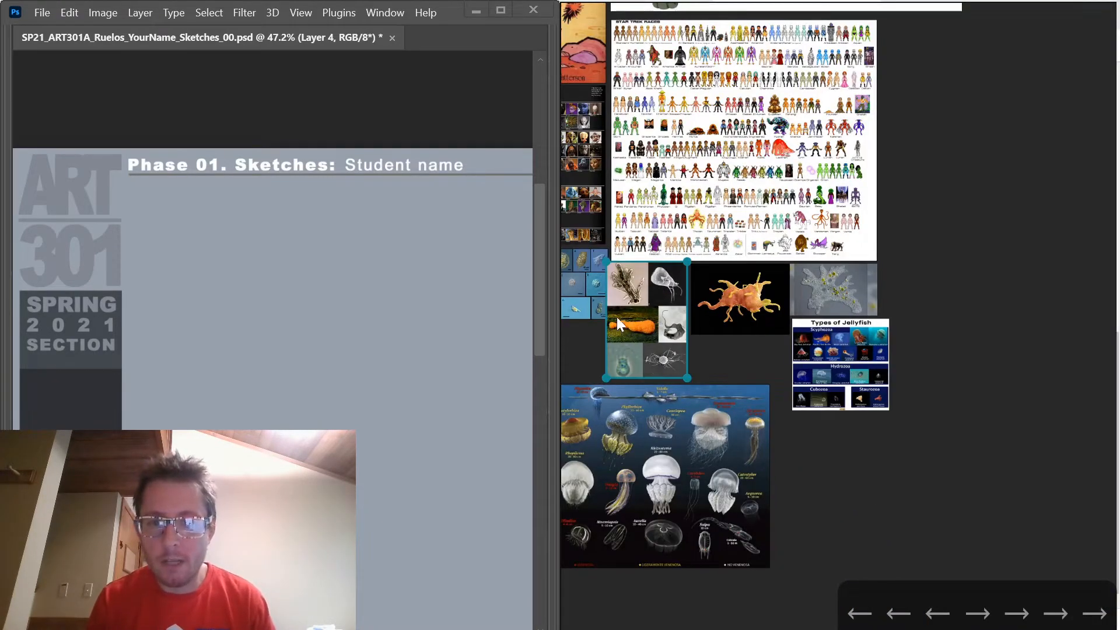
{"action": "double_click", "coordinate": [599, 298]}
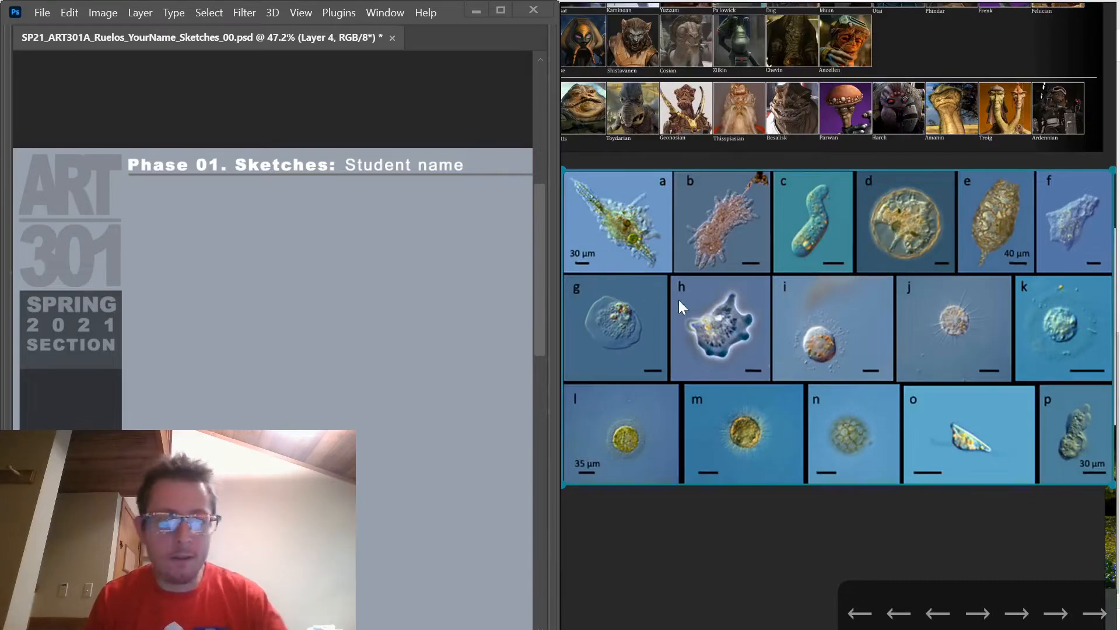
- Return to Photoshop, fill the lassoed silhouettes with black and clear the selection
{"action": "left_click", "coordinate": [204, 371]}
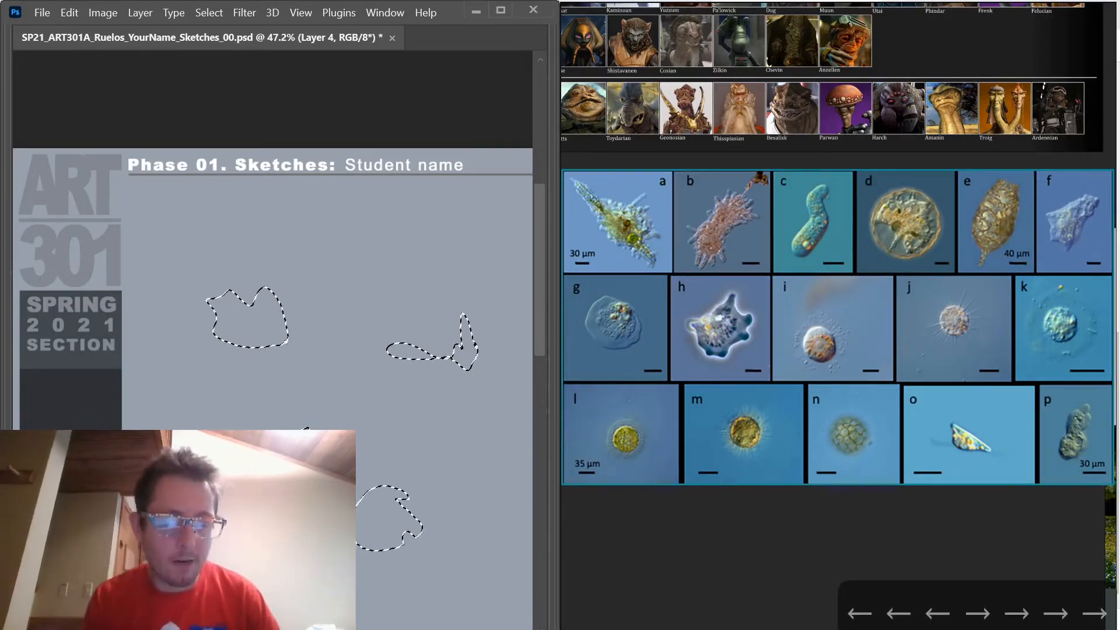
{"action": "mouse_move", "coordinate": [302, 371]}
{"action": "left_mouse_down"}
{"action": "mouse_move", "coordinate": [162, 213]}
{"action": "mouse_move", "coordinate": [3, 319]}
{"action": "mouse_move", "coordinate": [210, 332]}
{"action": "mouse_move", "coordinate": [449, 313]}
{"action": "mouse_move", "coordinate": [155, 307]}
{"action": "mouse_move", "coordinate": [132, 242]}
{"action": "left_mouse_up"}
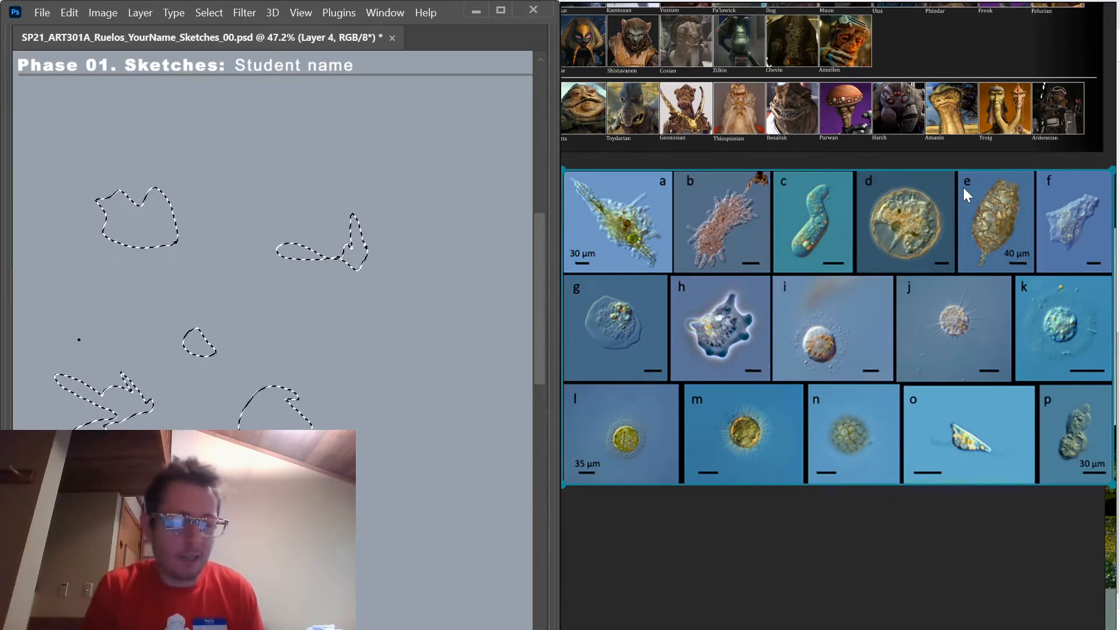
{"action": "key", "text": "alt+BackSpace"}
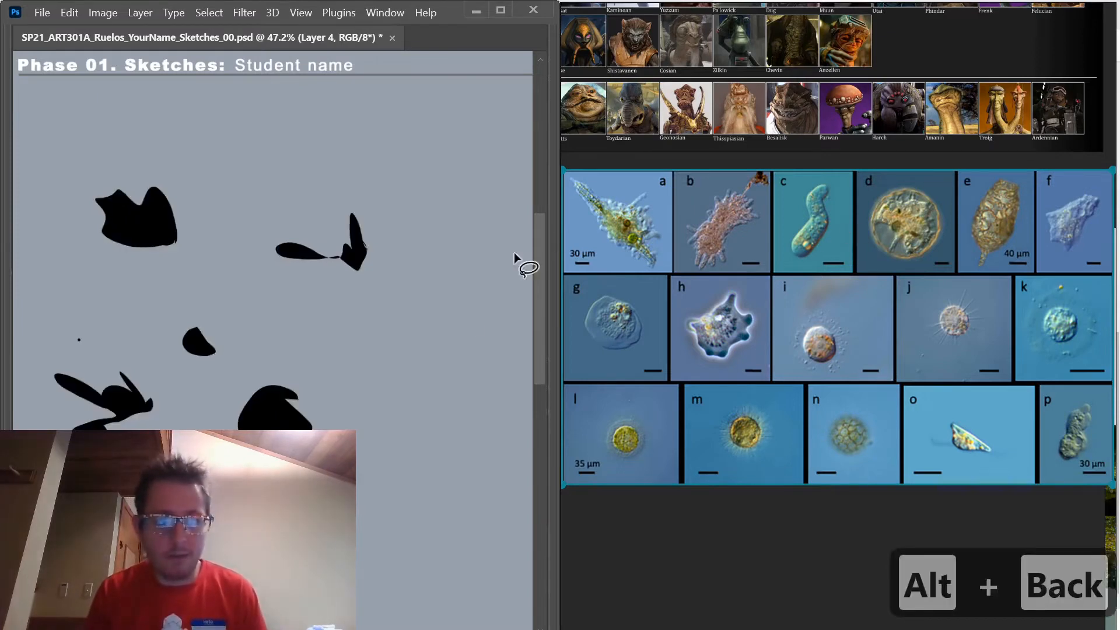
{"action": "key", "text": "ctrl+d"}
- Lasso a rounded body with one long spike in the empty area below the other silhouettes, fill it black and deselect
{"action": "left_click_drag", "start_coordinate": [309, 372], "coordinate": [248, 239]}
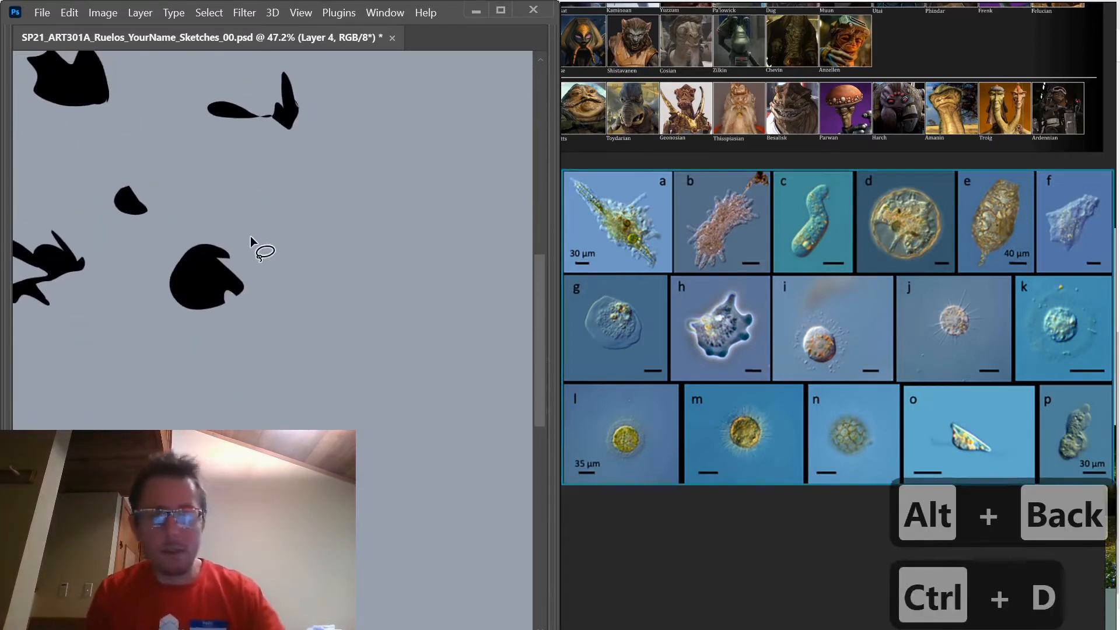
{"action": "mouse_move", "coordinate": [437, 408]}
{"action": "left_mouse_down"}
{"action": "mouse_move", "coordinate": [355, 286]}
{"action": "mouse_move", "coordinate": [445, 430]}
{"action": "mouse_move", "coordinate": [408, 374]}
{"action": "mouse_move", "coordinate": [418, 404]}
{"action": "mouse_move", "coordinate": [446, 377]}
{"action": "mouse_move", "coordinate": [375, 406]}
{"action": "left_mouse_up"}
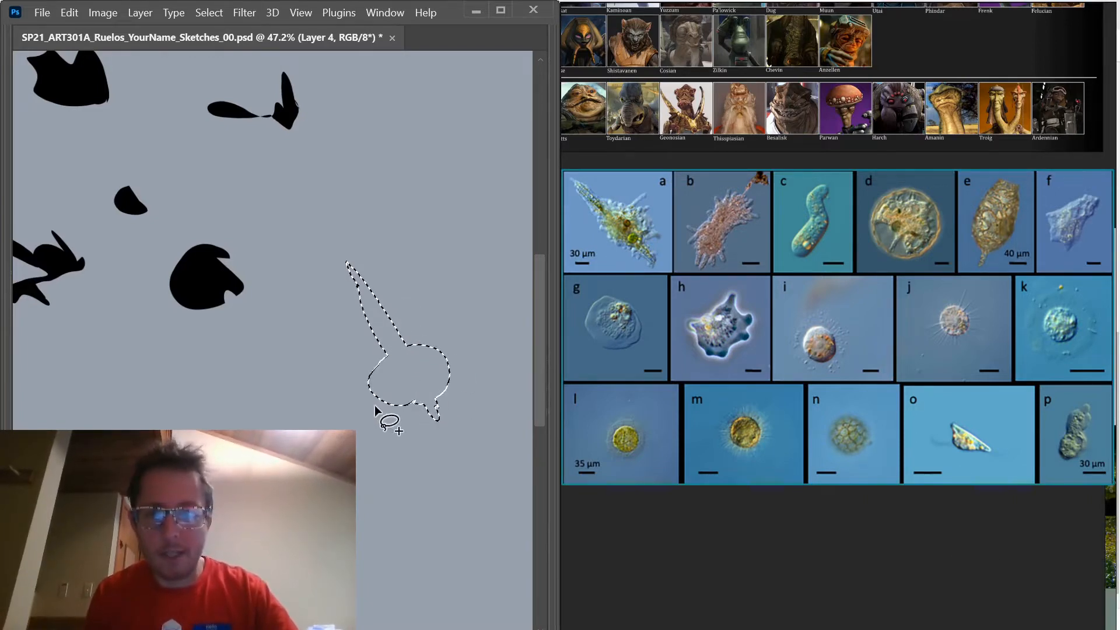
{"action": "key", "text": "alt+BackSpace"}
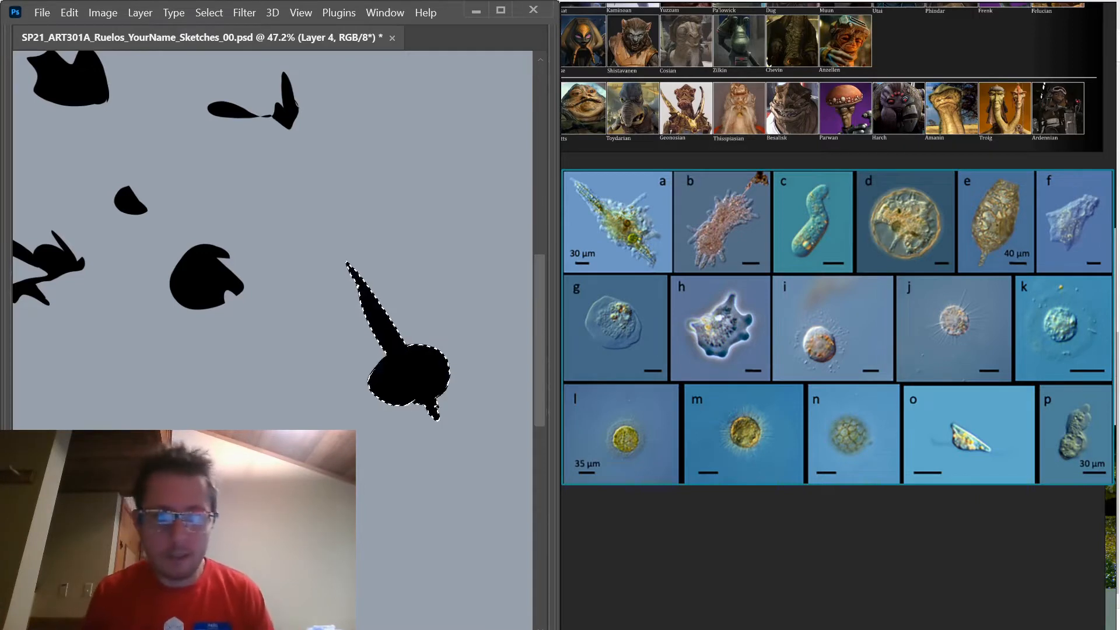
{"action": "key", "text": "ctrl+d"}
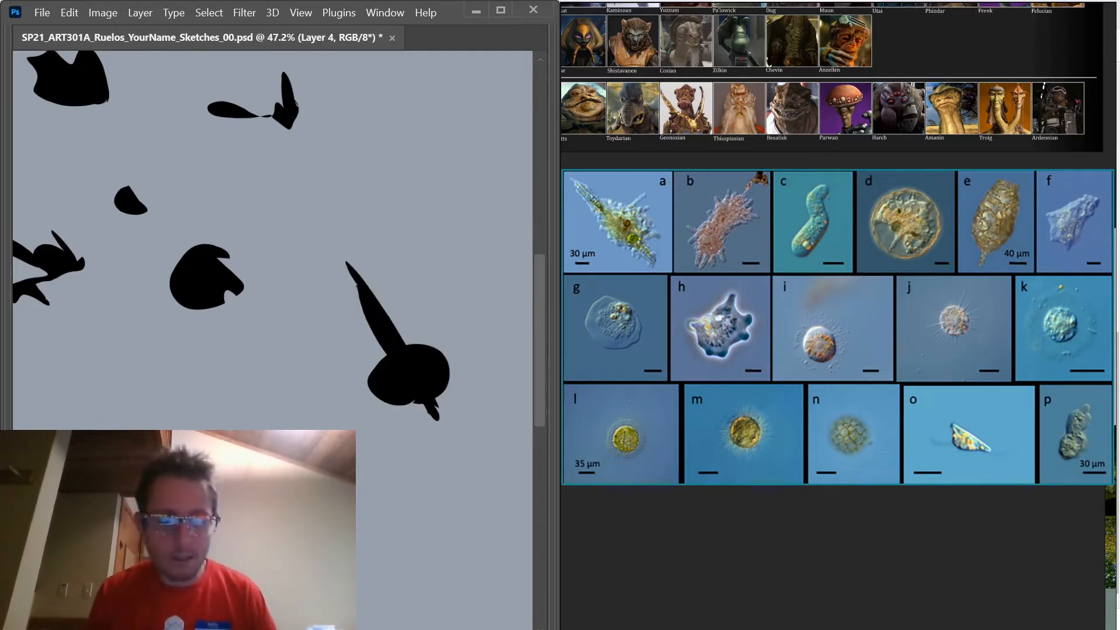
{"action": "key", "text": "alt+BackSpace"}
- Brush thin bent limbs onto the spiked body and looped legs and an arm onto the round silhouette beside it
{"action": "key", "text": "b"}
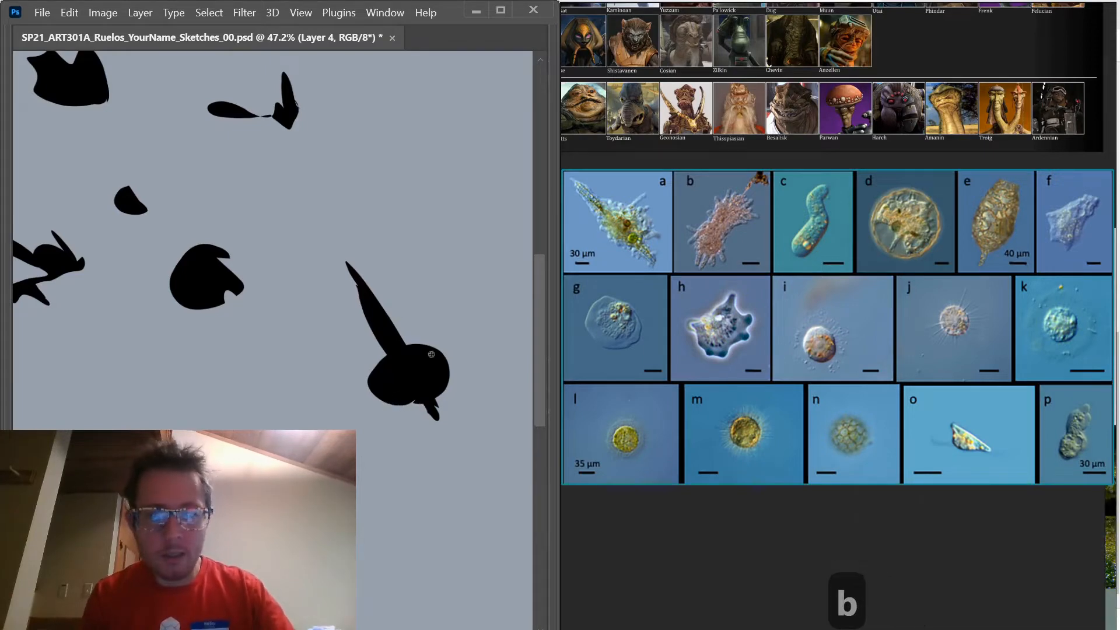
{"action": "mouse_move", "coordinate": [426, 345]}
{"action": "left_mouse_down"}
{"action": "mouse_move", "coordinate": [427, 306]}
{"action": "mouse_move", "coordinate": [459, 301]}
{"action": "mouse_move", "coordinate": [442, 283]}
{"action": "left_mouse_up"}
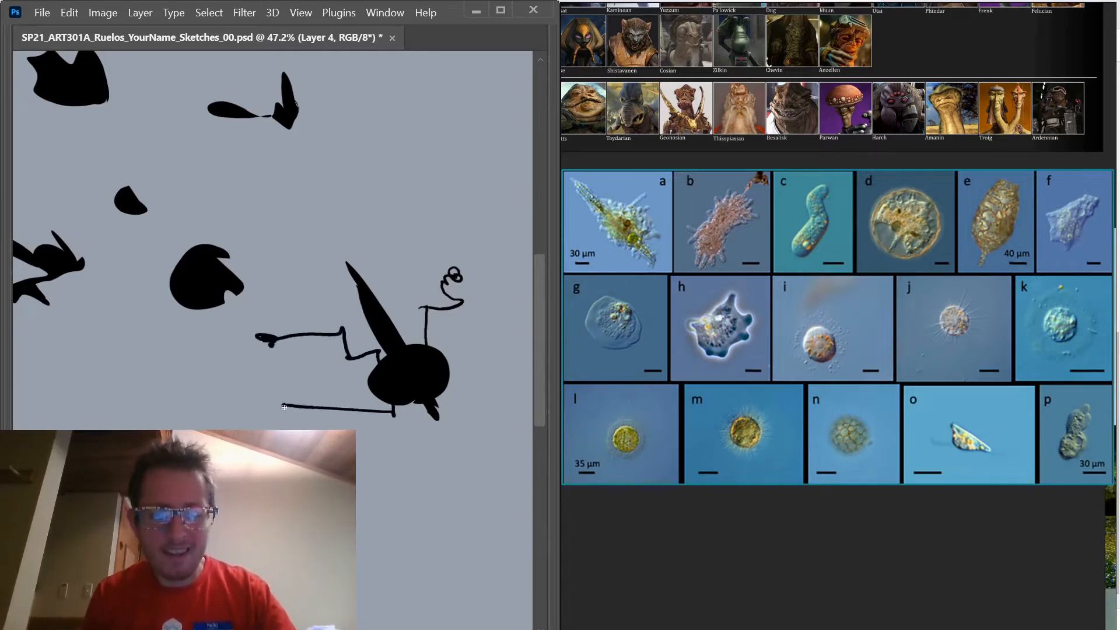
{"action": "mouse_move", "coordinate": [204, 244]}
{"action": "left_mouse_down"}
{"action": "mouse_move", "coordinate": [223, 229]}
{"action": "mouse_move", "coordinate": [244, 252]}
{"action": "left_mouse_up"}
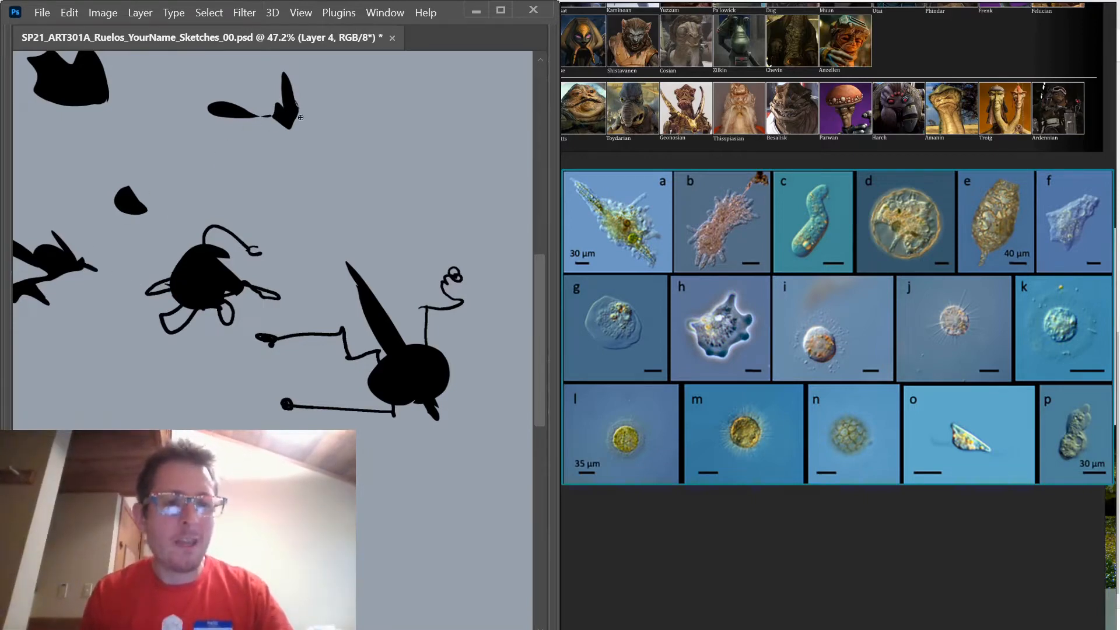
- Draw looped legs and two long curled stalks on the small winged silhouette above the round one
{"action": "left_click_drag", "start_coordinate": [300, 117], "coordinate": [299, 136]}
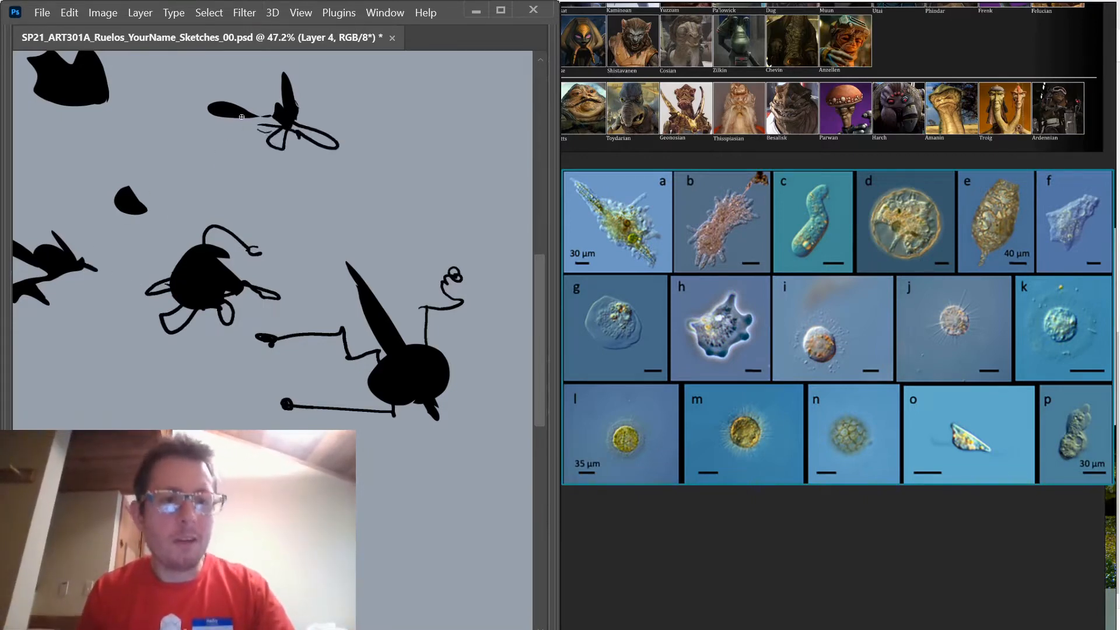
{"action": "left_click_drag", "start_coordinate": [245, 169], "coordinate": [268, 225]}
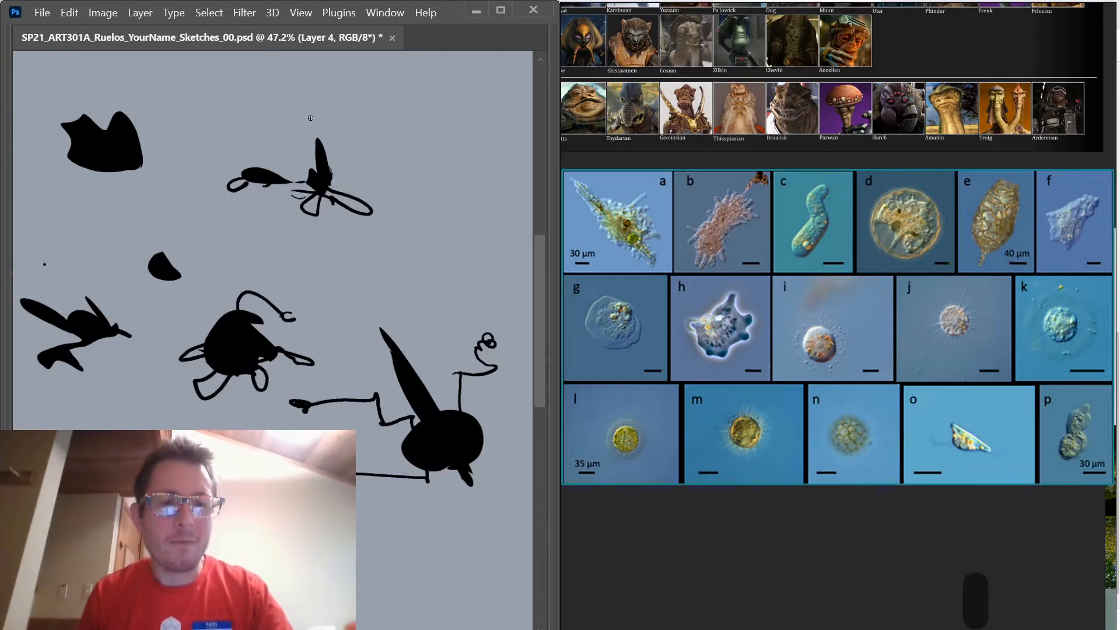
{"action": "left_click_drag", "start_coordinate": [329, 100], "coordinate": [349, 110]}
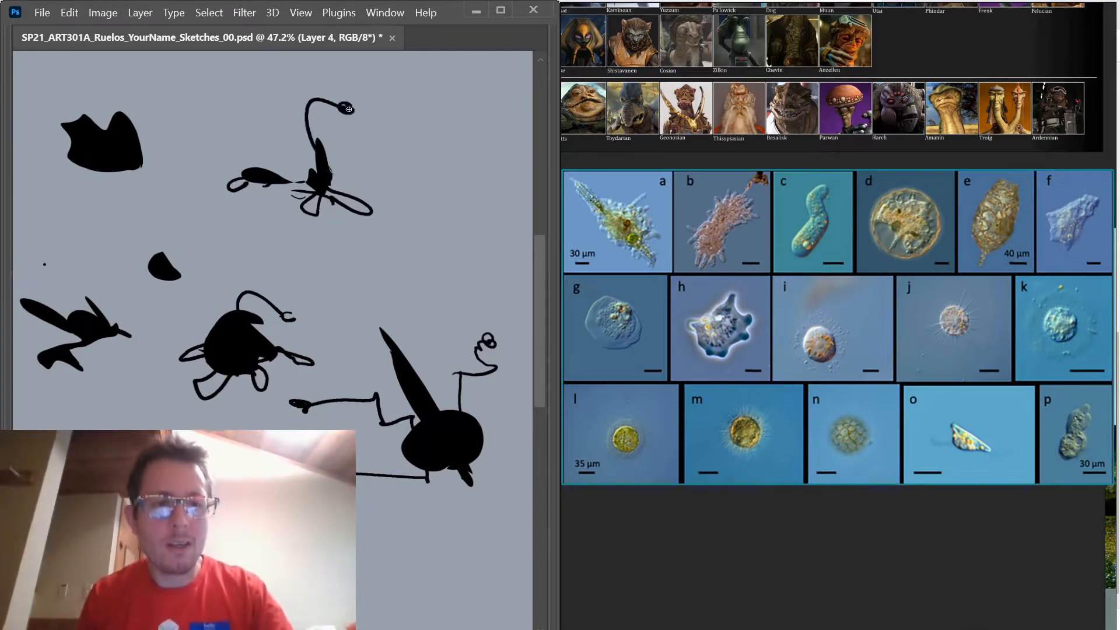
{"action": "left_click_drag", "start_coordinate": [315, 158], "coordinate": [266, 97]}
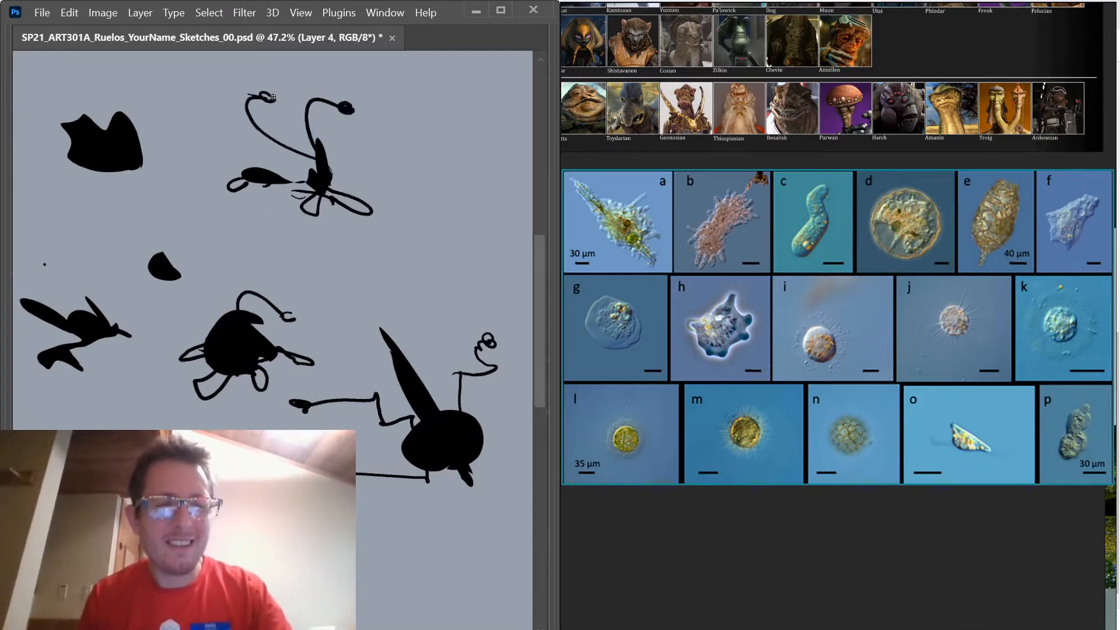
- Swap to white, dab an eye onto the spiked creature's body, and restore the hidden panels
{"action": "left_click_drag", "start_coordinate": [348, 405], "coordinate": [321, 359]}
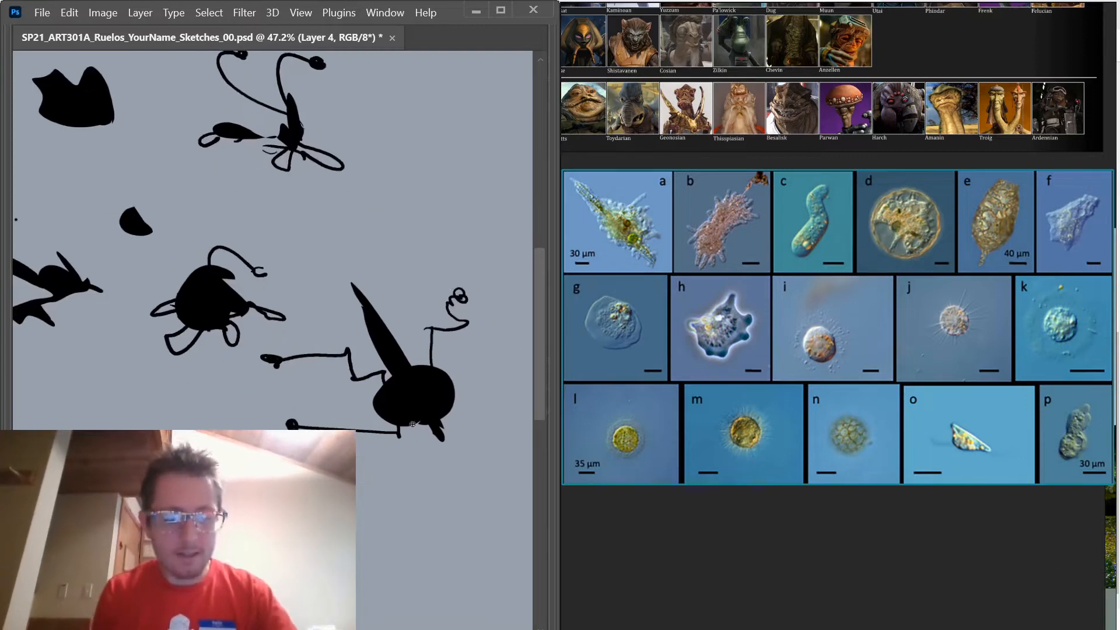
{"action": "key", "text": "x"}
{"action": "left_click", "coordinate": [417, 383]}
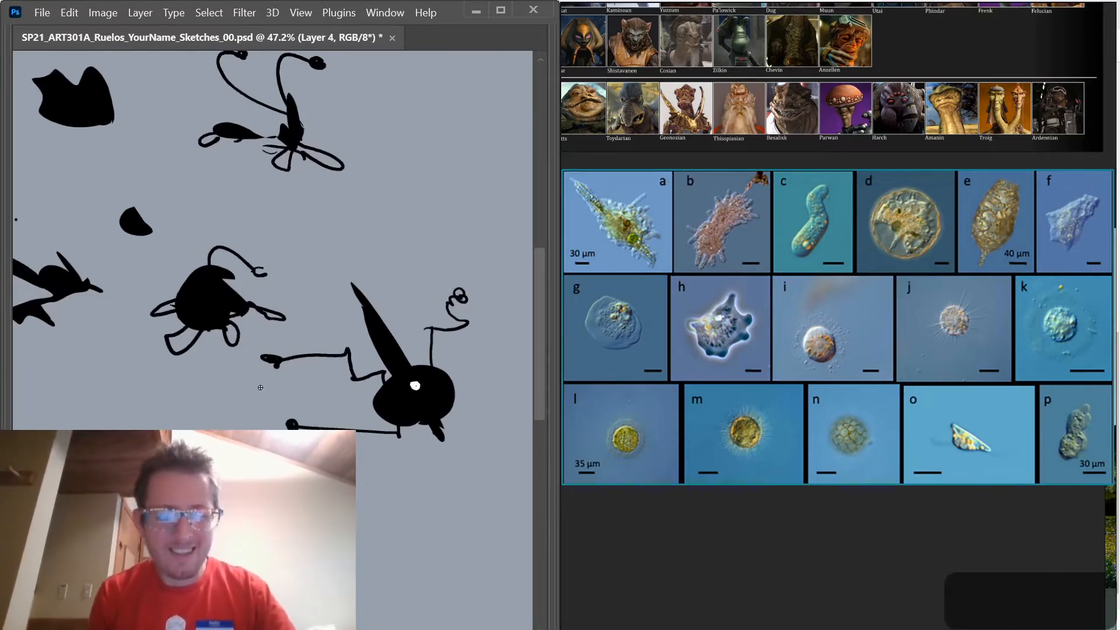
{"action": "mouse_move", "coordinate": [248, 375]}
{"action": "left_mouse_down"}
{"action": "mouse_move", "coordinate": [355, 445]}
{"action": "mouse_move", "coordinate": [243, 379]}
{"action": "left_mouse_up"}
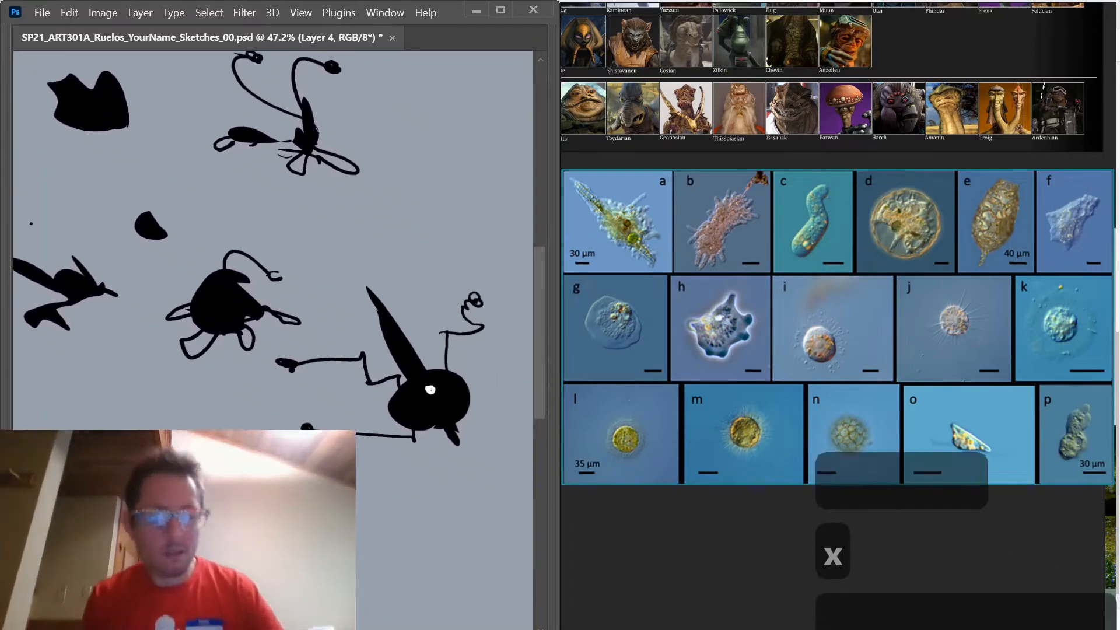
{"action": "key", "text": "Tab"}
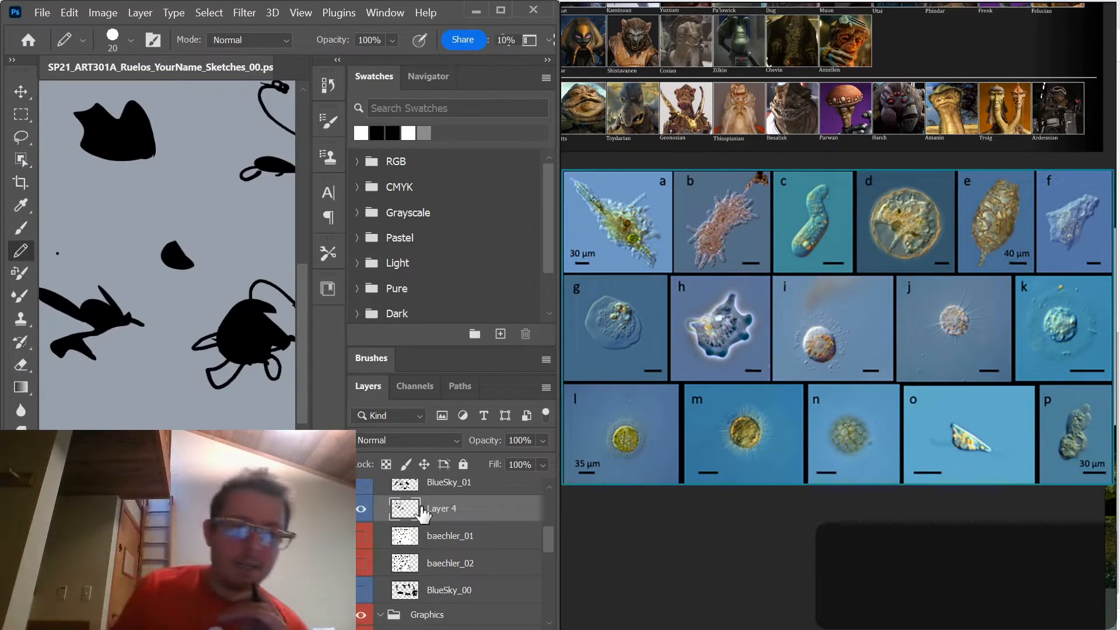
- Add a black Solid Color fill layer above Layer 4 and invert its mask to hide the fill
{"action": "left_click", "coordinate": [402, 628]}
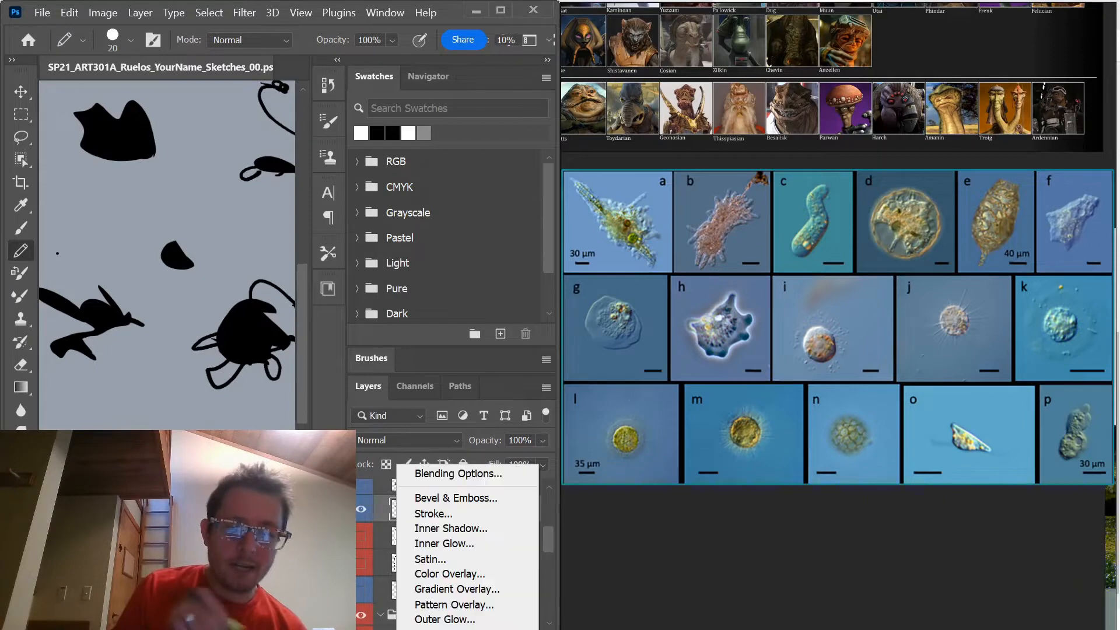
{"action": "key", "text": "Escape"}
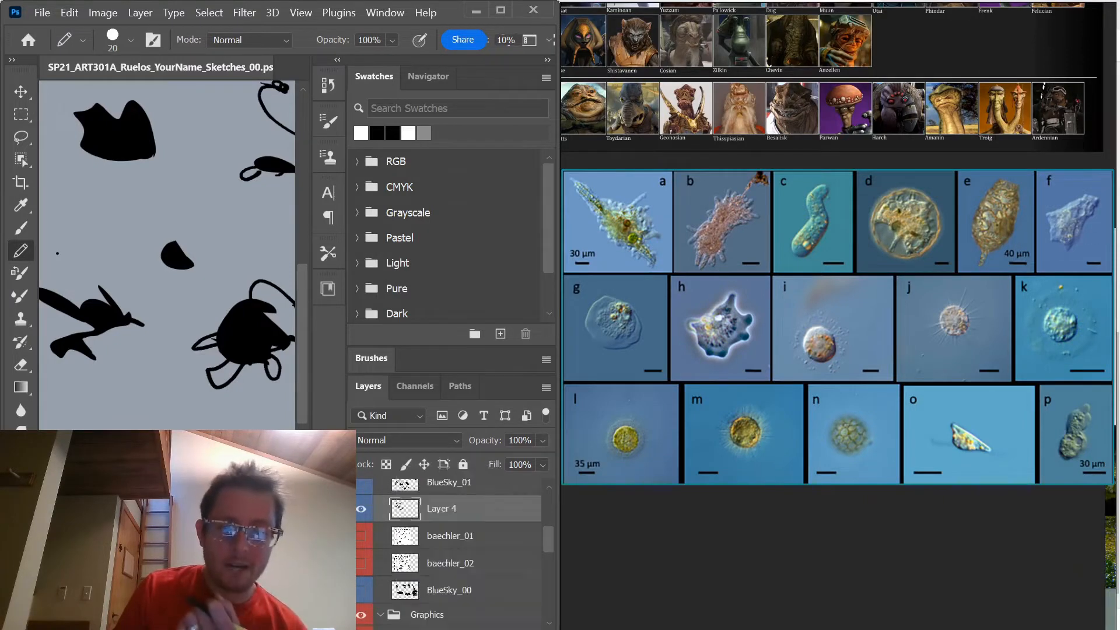
{"action": "left_click", "coordinate": [446, 628]}
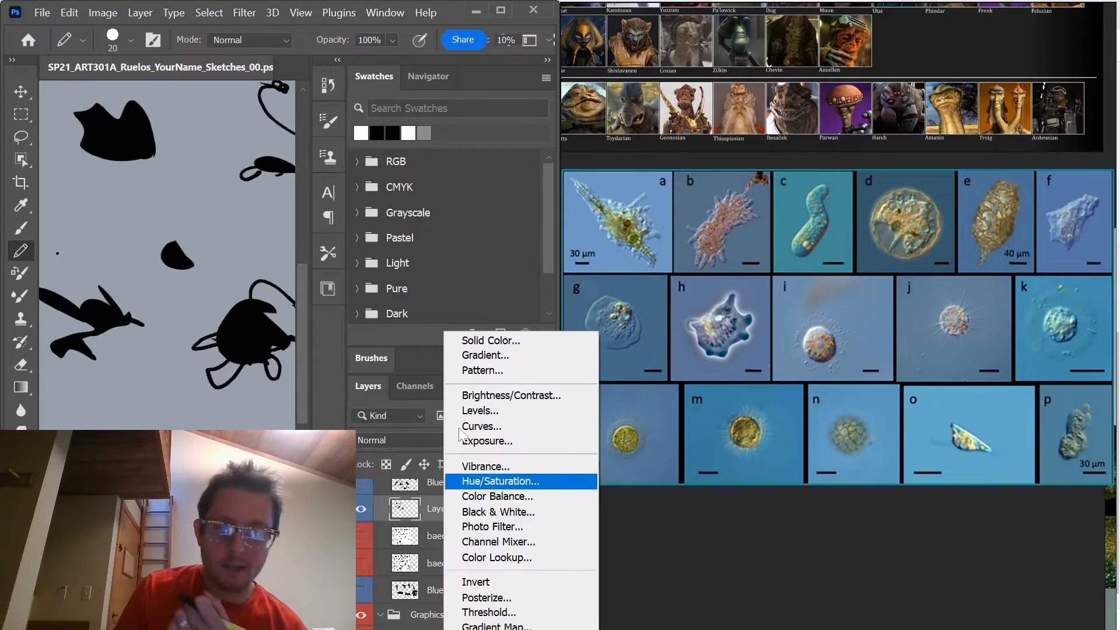
{"action": "left_click", "coordinate": [479, 338]}
{"action": "left_click", "coordinate": [331, 349]}
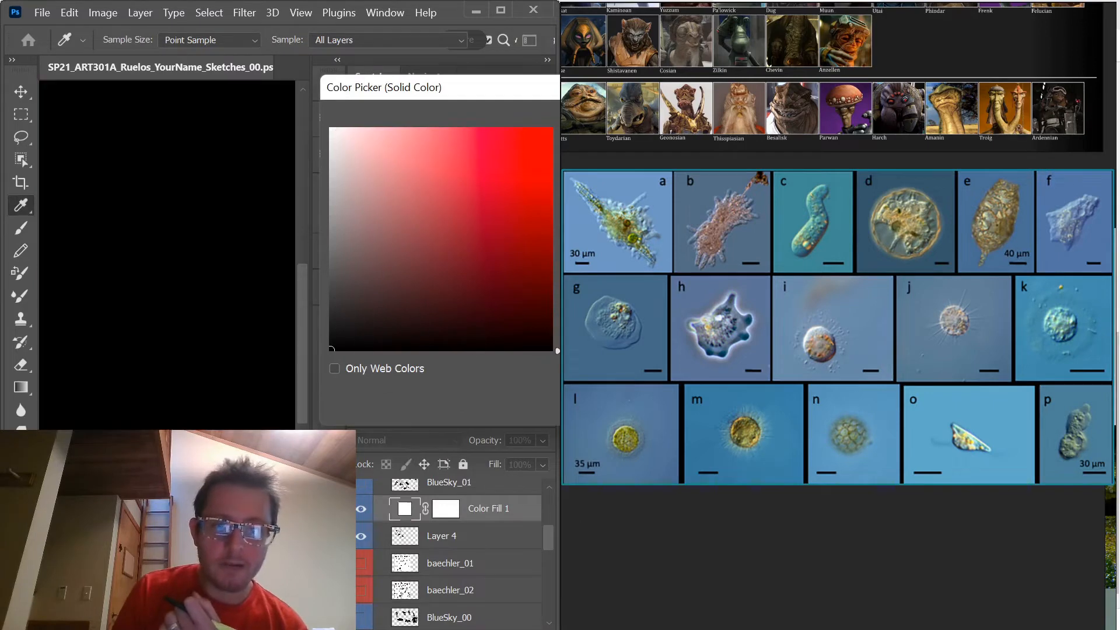
{"action": "key", "text": "Return"}
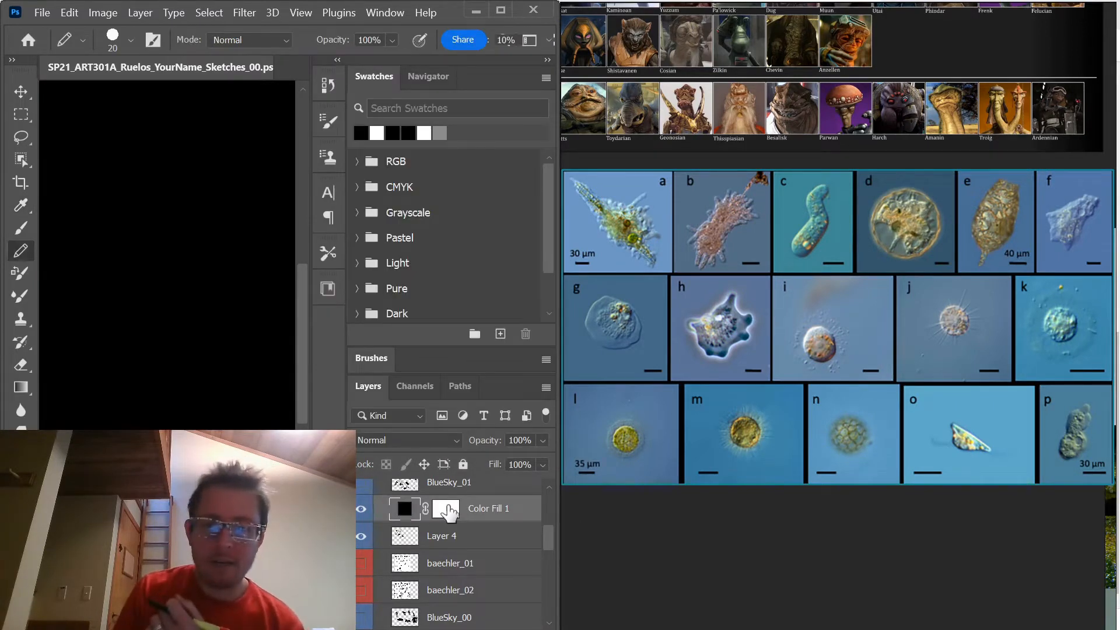
{"action": "key", "text": "ctrl+i"}
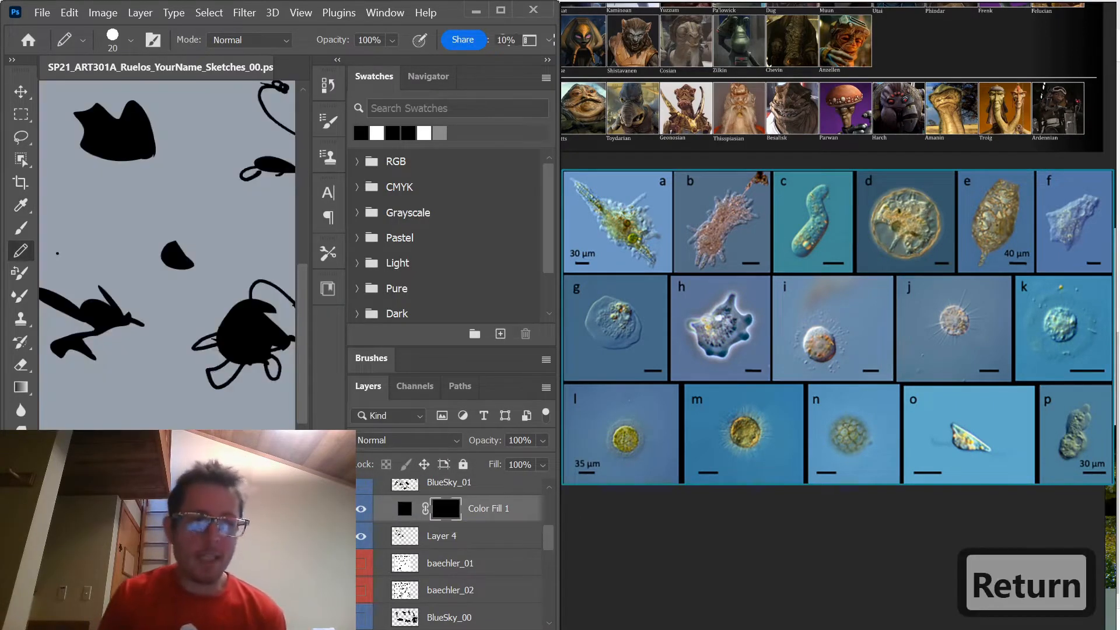
- Paint on the fill layer's mask in the empty area beside the winged silhouette, enlarging the brush to 700 to stamp a round body
{"action": "left_click_drag", "start_coordinate": [147, 407], "coordinate": [72, 375]}
{"action": "left_click_drag", "start_coordinate": [155, 350], "coordinate": [131, 403]}
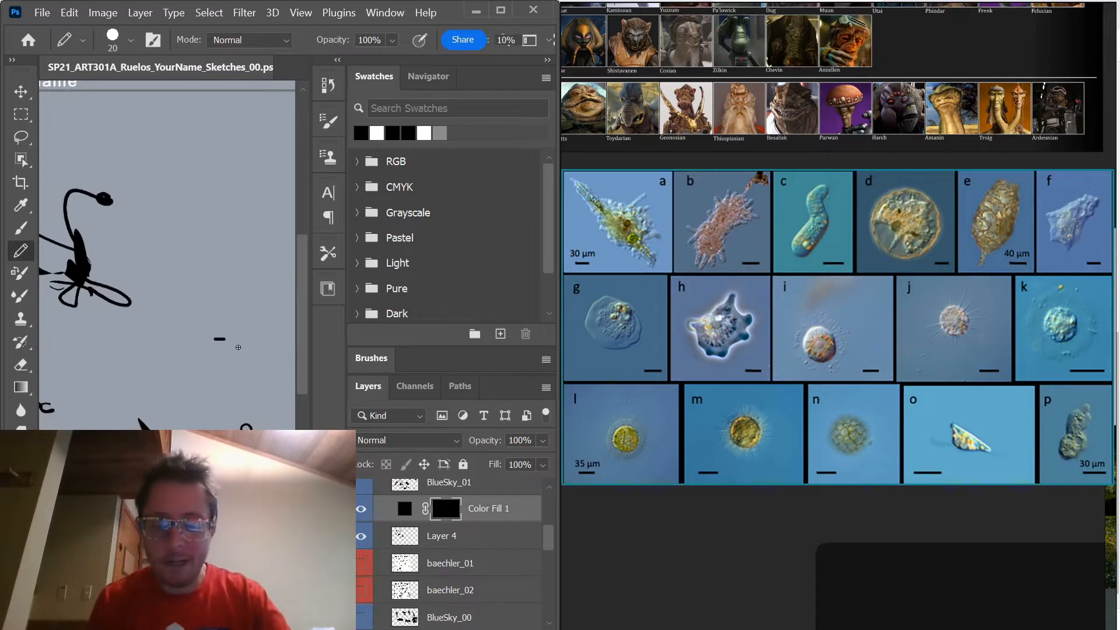
{"action": "left_click_drag", "start_coordinate": [236, 332], "coordinate": [240, 329]}
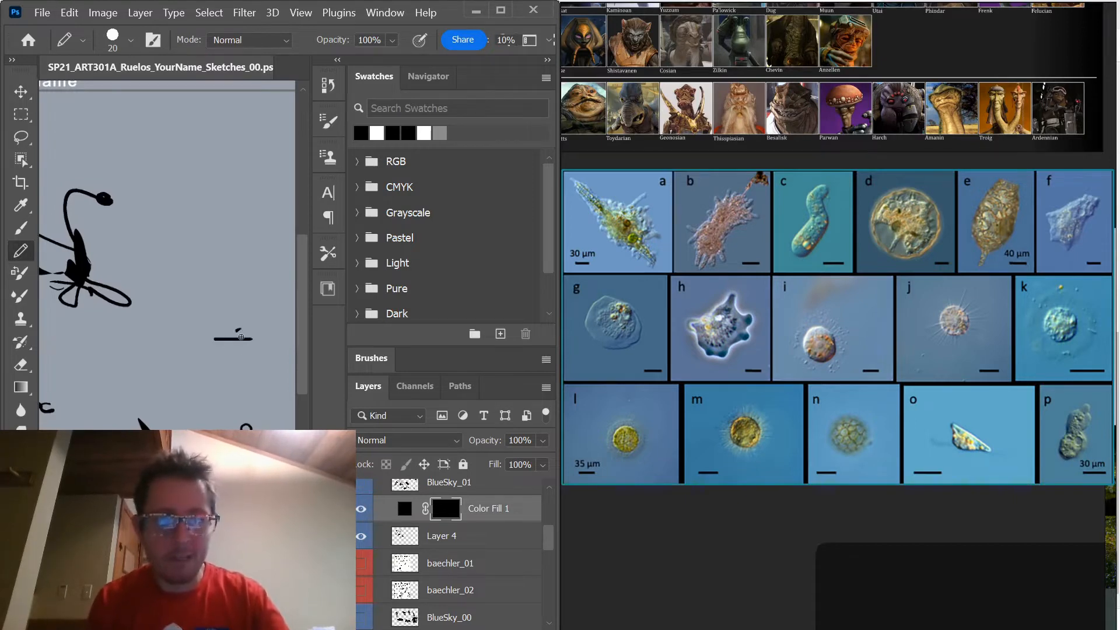
{"action": "key", "text": "b"}
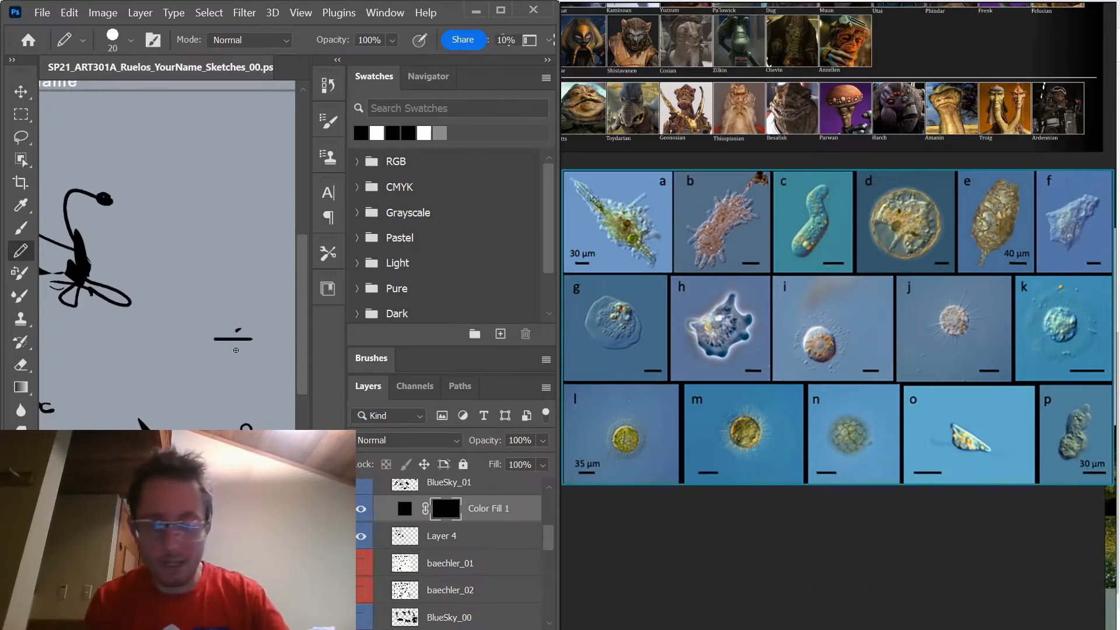
{"action": "key", "text": "bracketright"}
{"action": "key", "text": "bracketright"}
{"action": "key", "text": "bracketright"}
{"action": "key", "text": "bracketright"}
{"action": "key", "text": "bracketright"}
{"action": "key", "text": "bracketright"}
{"action": "key", "text": "bracketright"}
{"action": "key", "text": "bracketright"}
{"action": "key", "text": "bracketright"}
{"action": "key", "text": "bracketright"}
{"action": "key", "text": "bracketright"}
{"action": "key", "text": "bracketright"}
{"action": "key", "text": "bracketright"}
{"action": "key", "text": "bracketright"}
{"action": "key", "text": "bracketright"}
{"action": "key", "text": "bracketright"}
{"action": "key", "text": "bracketright"}
{"action": "key", "text": "bracketright"}
{"action": "key", "text": "bracketright"}
{"action": "key", "text": "bracketright"}
{"action": "left_click", "coordinate": [228, 336]}
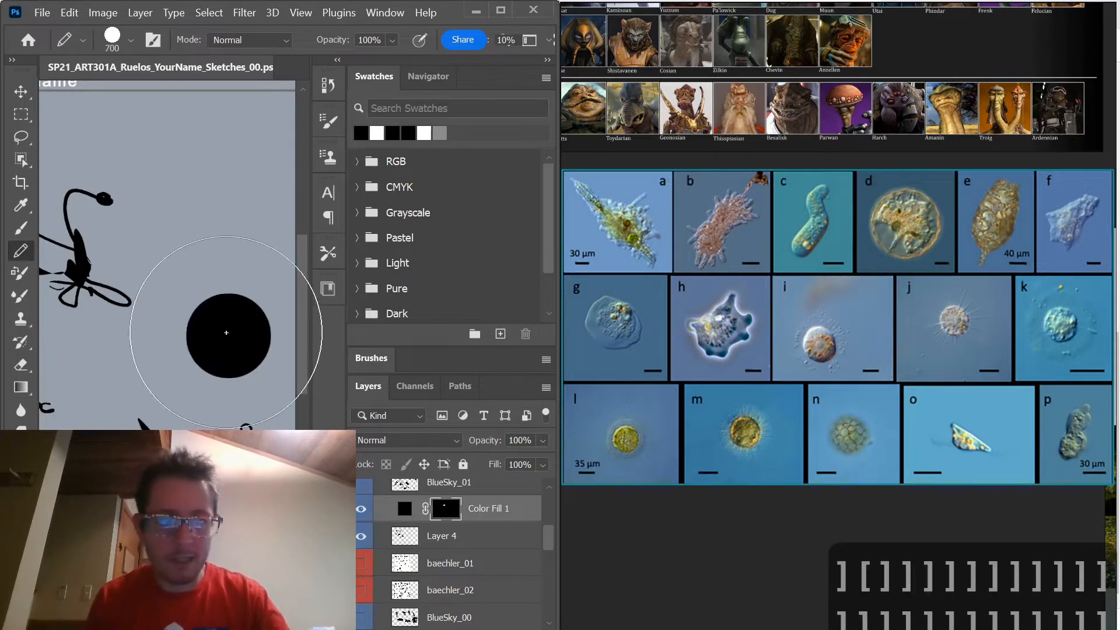
- Reduce the brush size and paint an upright stalk and a small lumpy head onto the round body
{"action": "key", "text": "bracketleft"}
{"action": "key", "text": "bracketleft"}
{"action": "key", "text": "bracketleft"}
{"action": "key", "text": "bracketleft"}
{"action": "key", "text": "bracketleft"}
{"action": "key", "text": "bracketleft"}
{"action": "left_click_drag", "start_coordinate": [217, 267], "coordinate": [220, 330]}
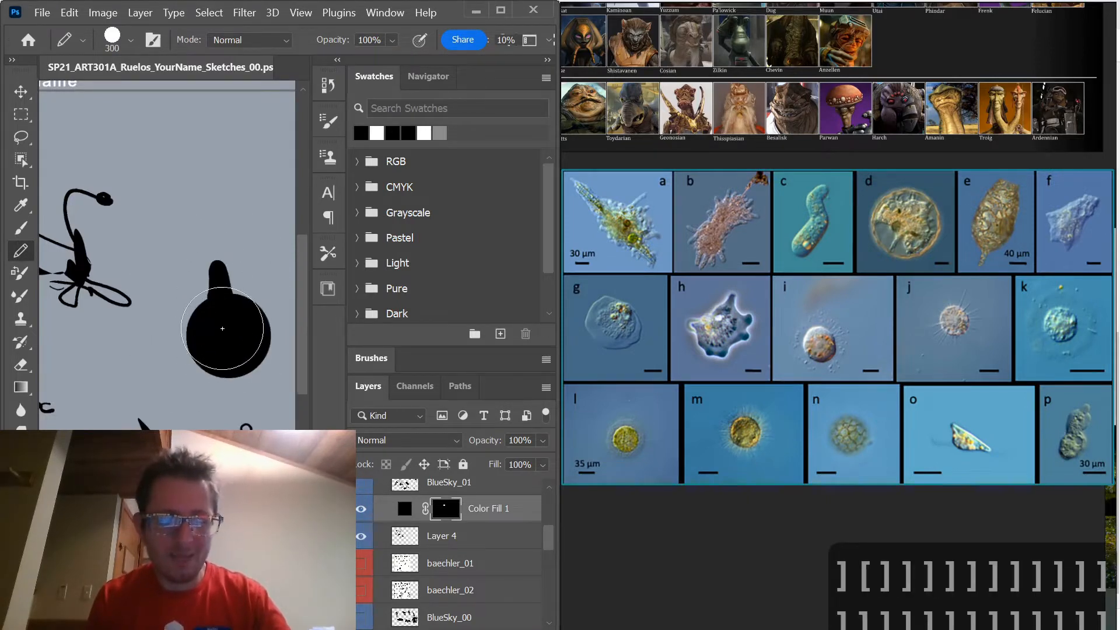
{"action": "key", "text": "bracketleft"}
{"action": "key", "text": "bracketleft"}
{"action": "left_click_drag", "start_coordinate": [202, 275], "coordinate": [175, 300]}
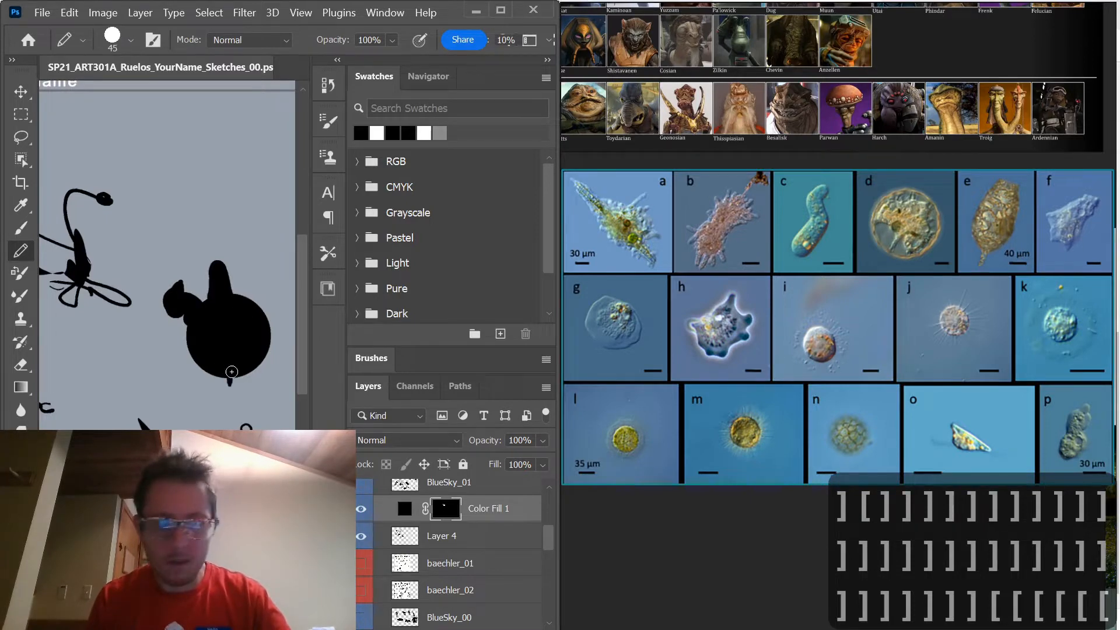
- Brush an angular stepped leg below the round body and a right-angled arm rising above it
{"action": "left_click_drag", "start_coordinate": [232, 383], "coordinate": [160, 384]}
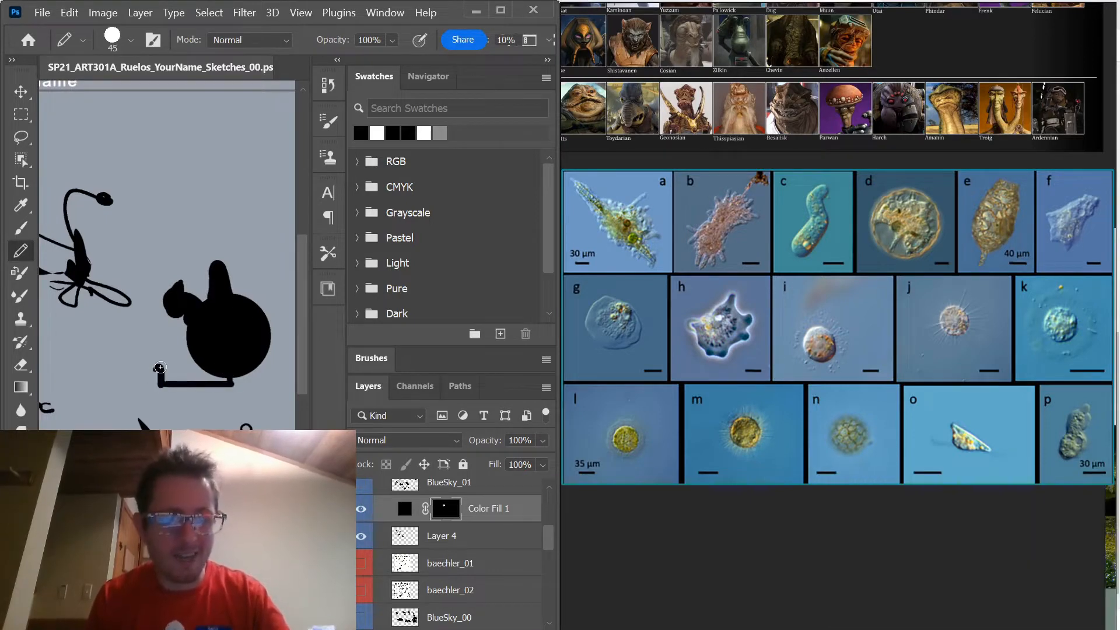
{"action": "mouse_move", "coordinate": [129, 358]}
{"action": "left_mouse_down"}
{"action": "mouse_move", "coordinate": [221, 329]}
{"action": "mouse_move", "coordinate": [249, 236]}
{"action": "mouse_move", "coordinate": [284, 235]}
{"action": "mouse_move", "coordinate": [284, 213]}
{"action": "mouse_move", "coordinate": [239, 203]}
{"action": "left_mouse_up"}
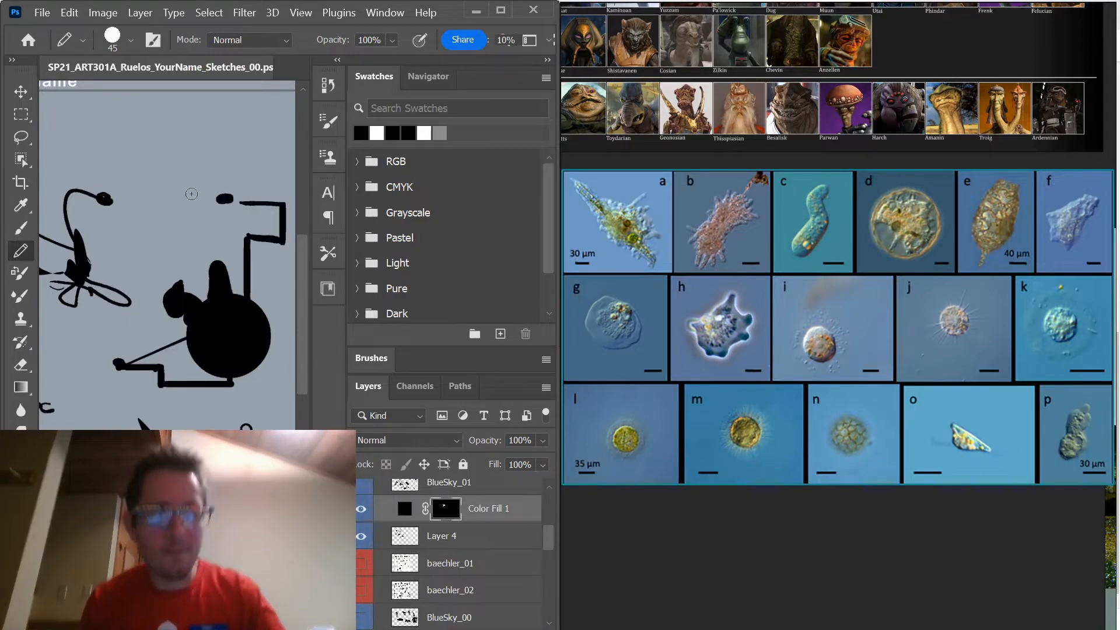
- Swap the mask painting colour and cut three oval holes out of the round body
{"action": "key", "text": "x"}
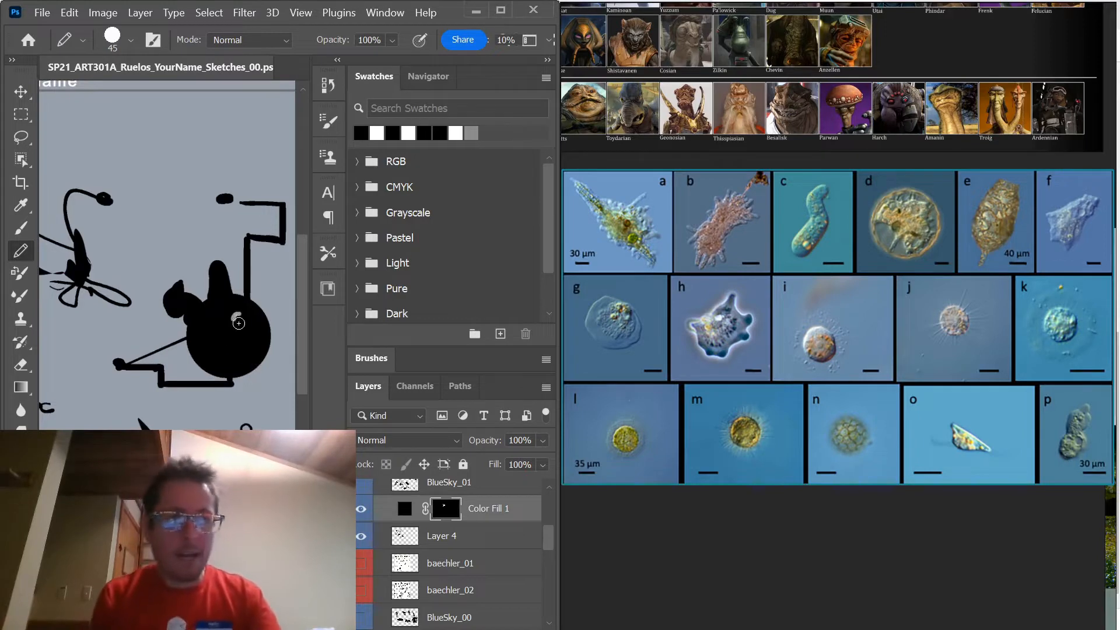
{"action": "left_click_drag", "start_coordinate": [245, 352], "coordinate": [217, 351]}
{"action": "key", "text": "x"}
{"action": "key", "text": "x"}
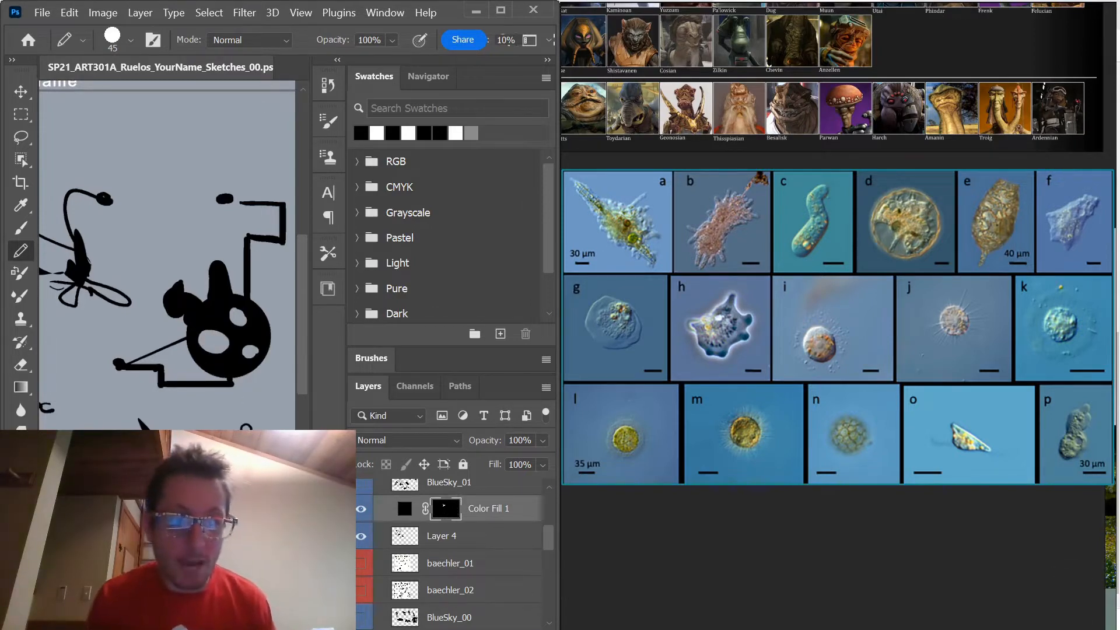
- Switch to PureRef and focus the blue-and-yellow robot image in the Robots group as reference
{"action": "key", "text": "space"}
{"action": "mouse_move", "coordinate": [153, 375]}
{"action": "left_mouse_down"}
{"action": "mouse_move", "coordinate": [138, 227]}
{"action": "mouse_move", "coordinate": [215, 168]}
{"action": "left_mouse_up"}
{"action": "double_click", "coordinate": [764, 362]}
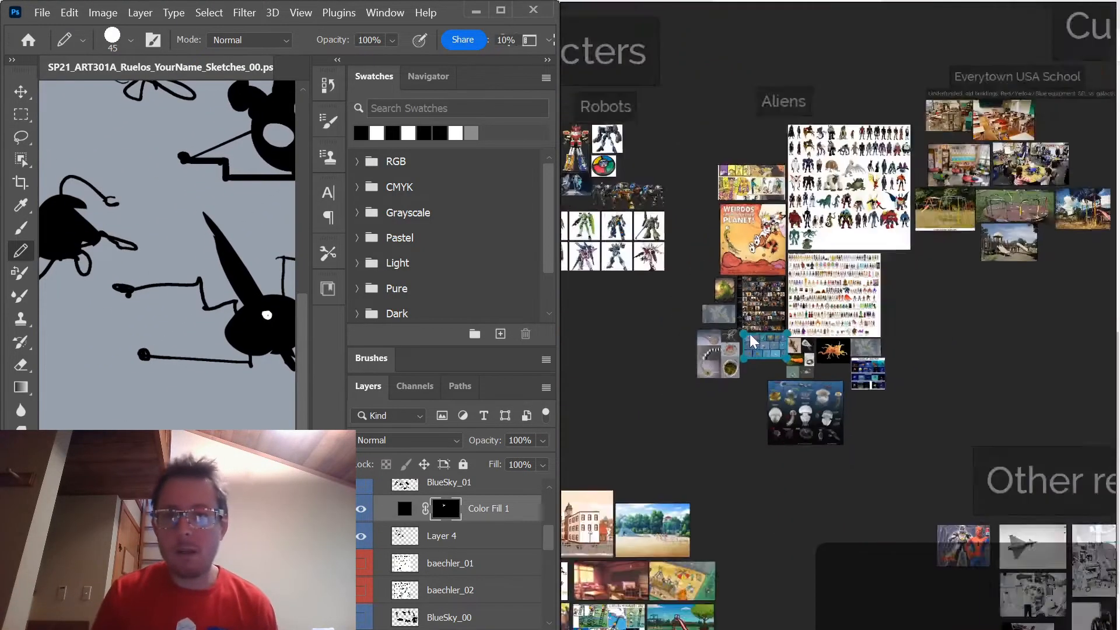
{"action": "double_click", "coordinate": [598, 216]}
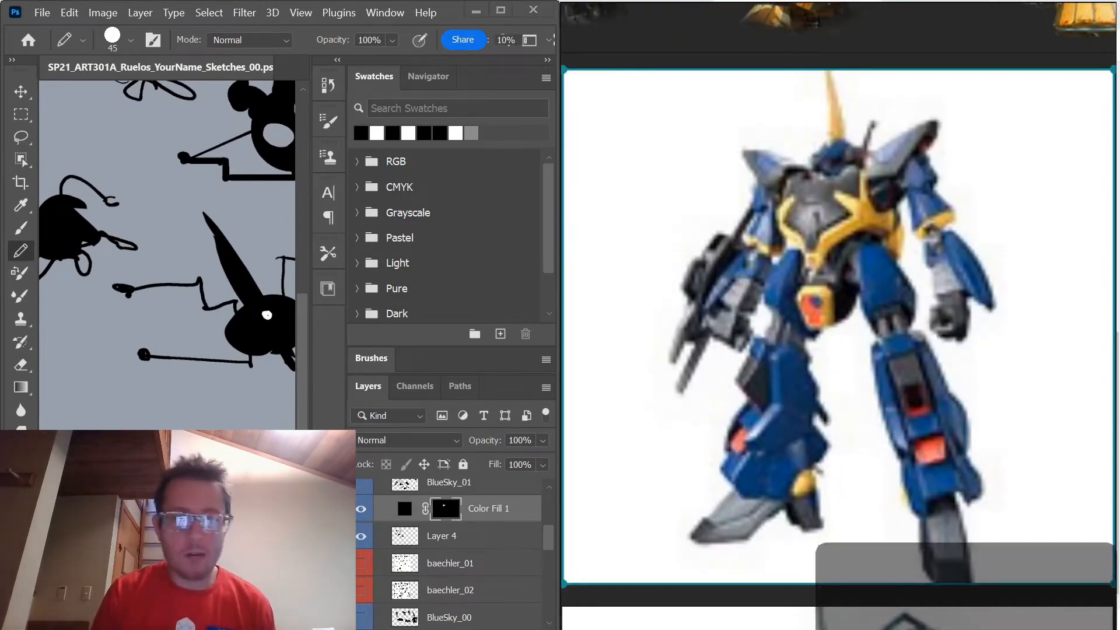
- Hide the Photoshop panels and lasso a curved torso below the spiked creature, subtracting the upper middle from the selection
{"action": "left_click_drag", "start_coordinate": [116, 175], "coordinate": [262, 292]}
{"action": "left_click_drag", "start_coordinate": [190, 159], "coordinate": [427, 572]}
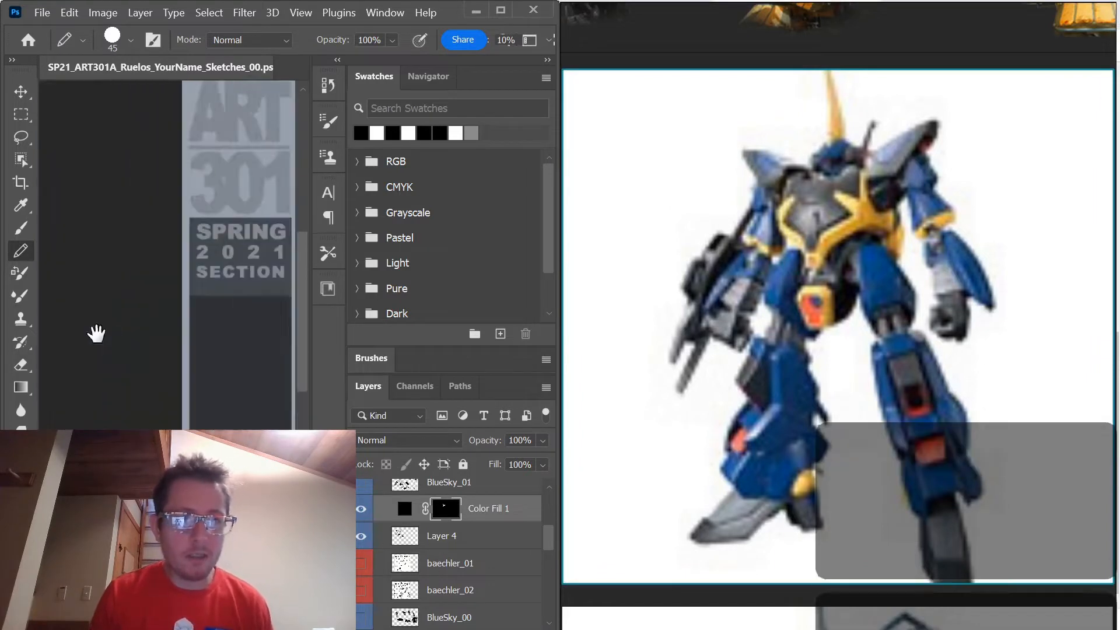
{"action": "left_click_drag", "start_coordinate": [96, 334], "coordinate": [3, 221]}
{"action": "mouse_move", "coordinate": [236, 300]}
{"action": "left_mouse_down"}
{"action": "mouse_move", "coordinate": [82, 195]}
{"action": "mouse_move", "coordinate": [102, 198]}
{"action": "left_mouse_up"}
{"action": "left_click_drag", "start_coordinate": [166, 248], "coordinate": [75, 118]}
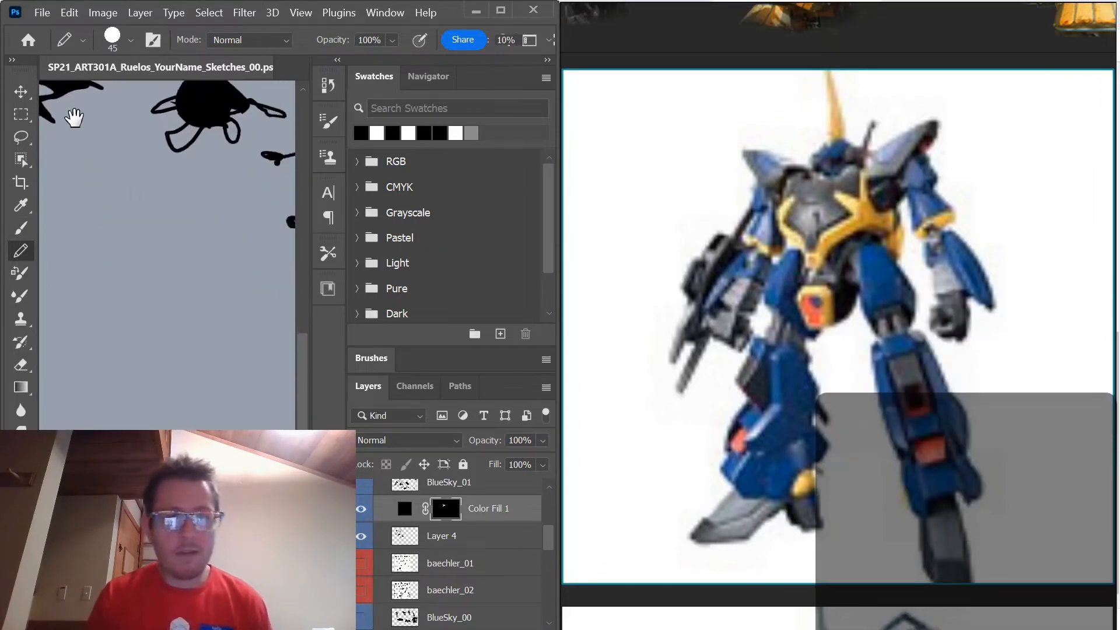
{"action": "key", "text": "Tab"}
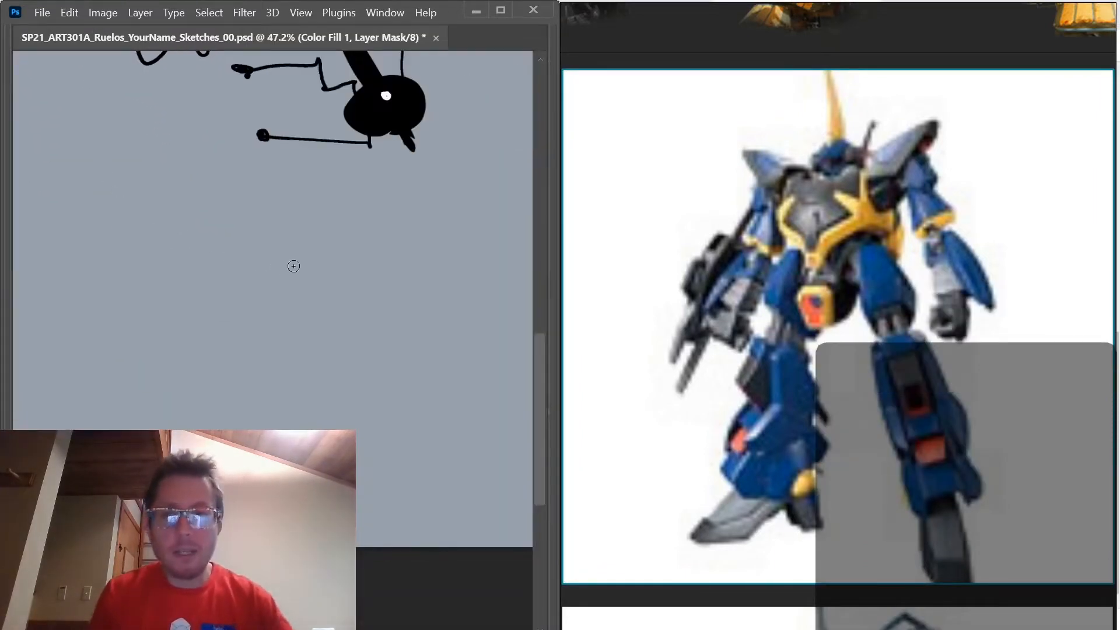
{"action": "left_click_drag", "start_coordinate": [221, 340], "coordinate": [238, 399]}
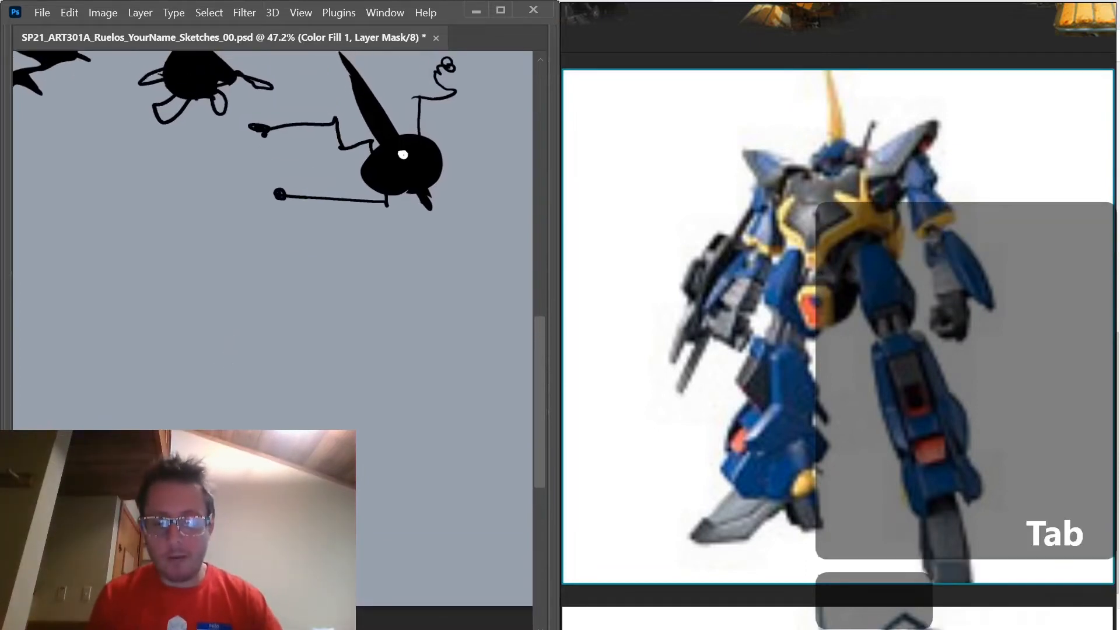
{"action": "mouse_move", "coordinate": [304, 321]}
{"action": "left_mouse_down"}
{"action": "mouse_move", "coordinate": [200, 413]}
{"action": "mouse_move", "coordinate": [188, 299]}
{"action": "mouse_move", "coordinate": [280, 292]}
{"action": "left_mouse_up"}
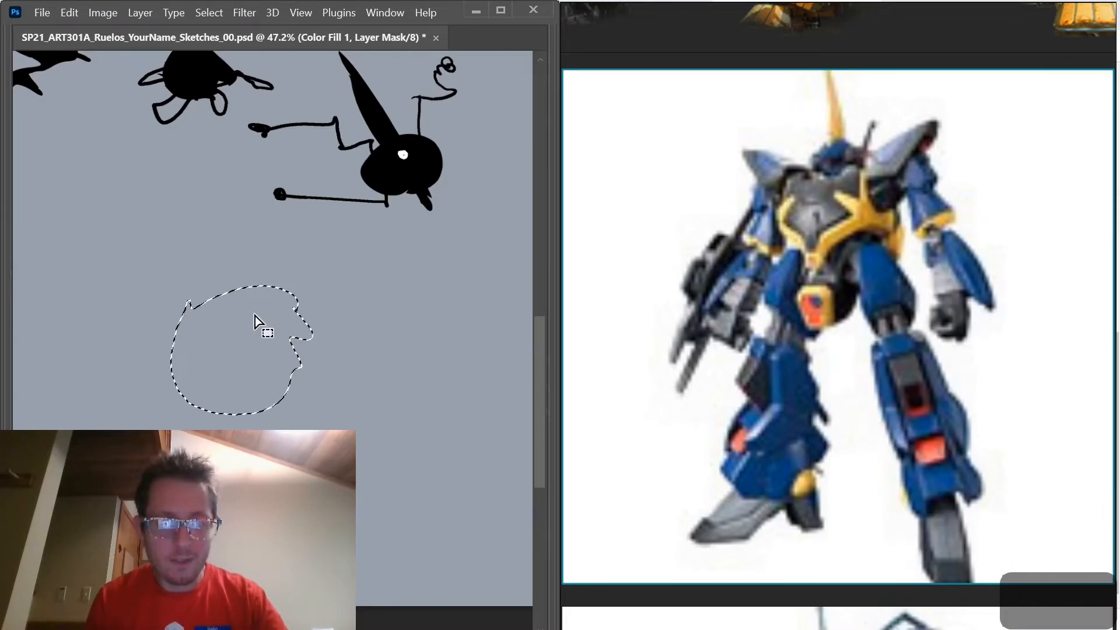
{"action": "mouse_move", "coordinate": [277, 278]}
{"action": "left_mouse_down"}
{"action": "mouse_move", "coordinate": [253, 365]}
{"action": "mouse_move", "coordinate": [200, 329]}
{"action": "mouse_move", "coordinate": [254, 294]}
{"action": "left_mouse_up"}
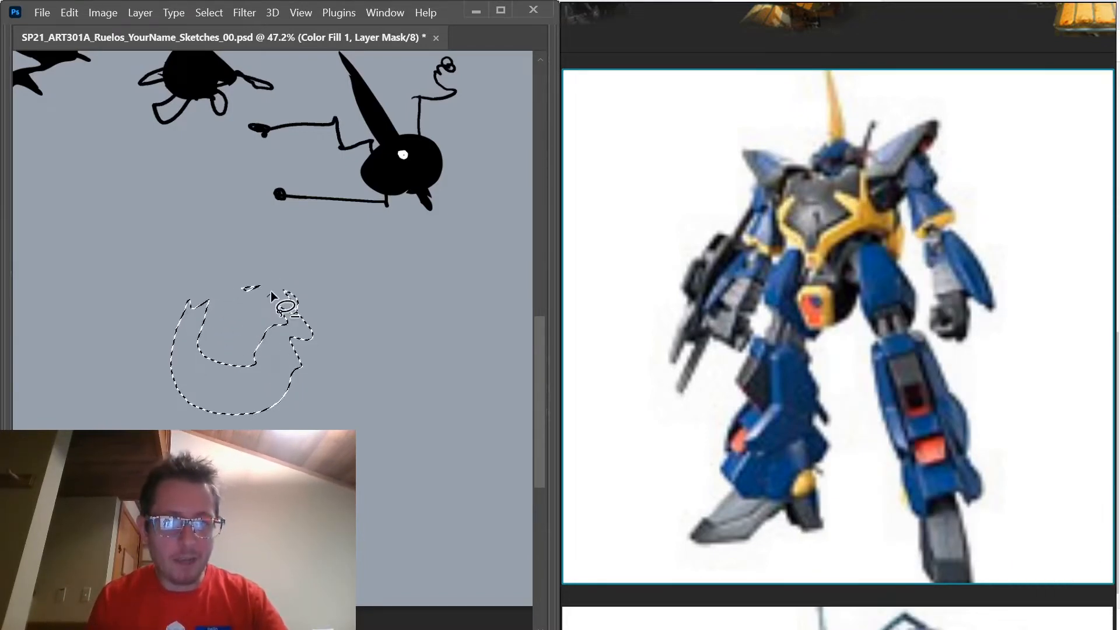
- Add segmented arms on both sides of the torso and leg shapes beneath it to the lasso selection
{"action": "left_click_drag", "start_coordinate": [323, 309], "coordinate": [343, 370]}
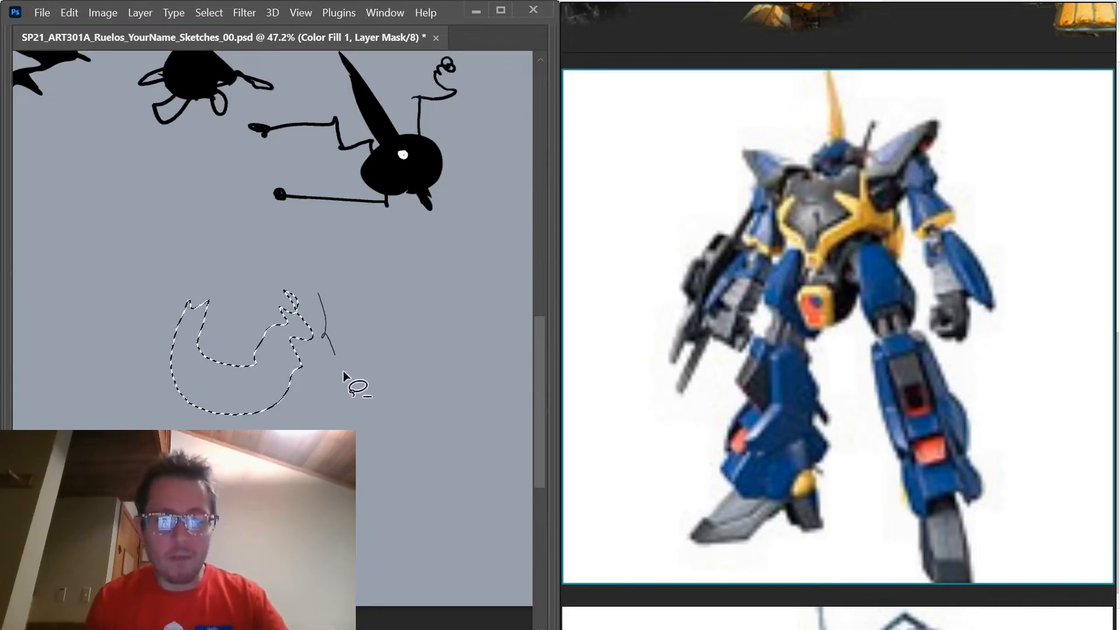
{"action": "mouse_move", "coordinate": [317, 296]}
{"action": "left_mouse_down"}
{"action": "mouse_move", "coordinate": [335, 361]}
{"action": "mouse_move", "coordinate": [345, 361]}
{"action": "mouse_move", "coordinate": [330, 312]}
{"action": "mouse_move", "coordinate": [315, 291]}
{"action": "left_mouse_up"}
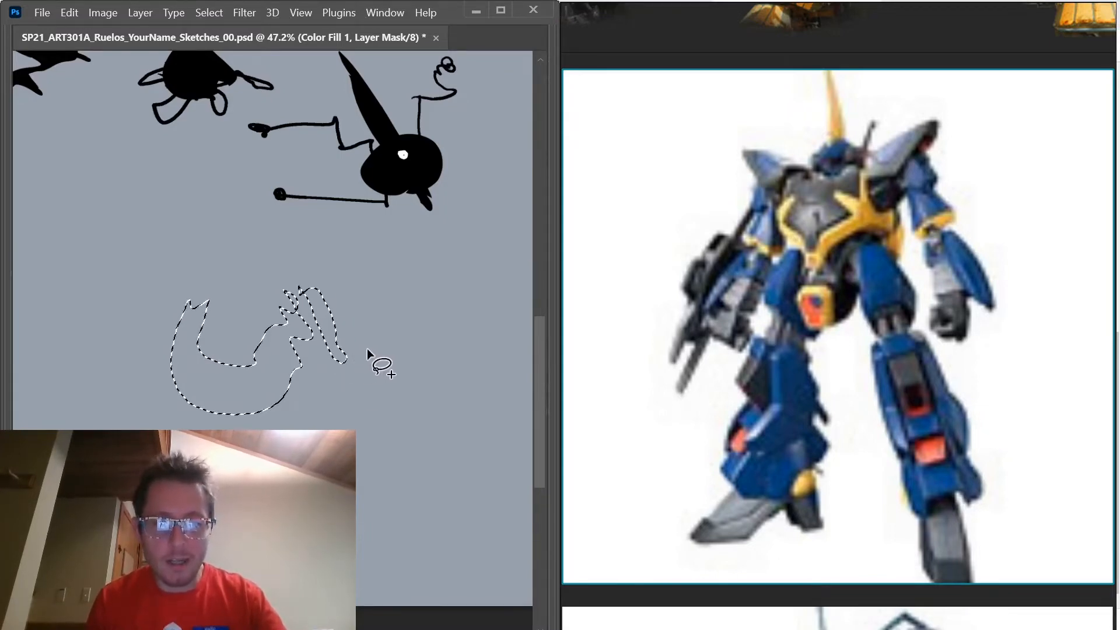
{"action": "mouse_move", "coordinate": [377, 352]}
{"action": "left_mouse_down"}
{"action": "mouse_move", "coordinate": [372, 431]}
{"action": "mouse_move", "coordinate": [373, 350]}
{"action": "left_mouse_up"}
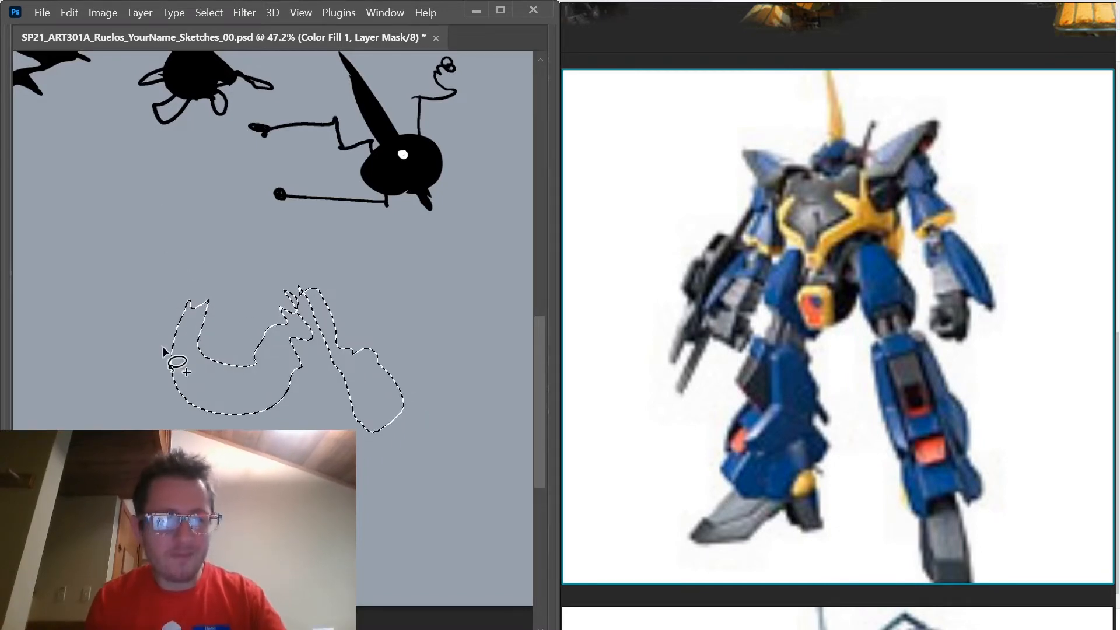
{"action": "mouse_move", "coordinate": [156, 289]}
{"action": "left_mouse_down"}
{"action": "mouse_move", "coordinate": [143, 386]}
{"action": "mouse_move", "coordinate": [140, 374]}
{"action": "mouse_move", "coordinate": [123, 429]}
{"action": "mouse_move", "coordinate": [157, 429]}
{"action": "left_mouse_up"}
{"action": "mouse_move", "coordinate": [297, 399]}
{"action": "left_mouse_down"}
{"action": "mouse_move", "coordinate": [307, 430]}
{"action": "mouse_move", "coordinate": [300, 421]}
{"action": "left_mouse_up"}
{"action": "left_click", "coordinate": [434, 223]}
{"action": "left_click_drag", "start_coordinate": [190, 407], "coordinate": [192, 414]}
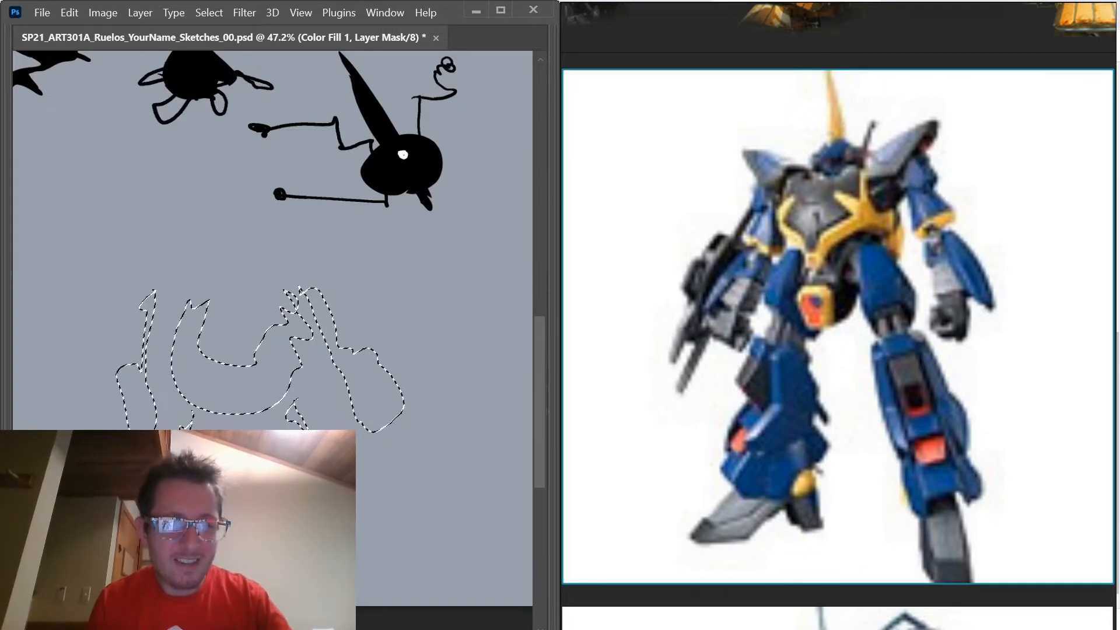
- Invert the mask inside the selection so the robot silhouette is black, and deselect
{"action": "key", "text": "alt+BackSpace"}
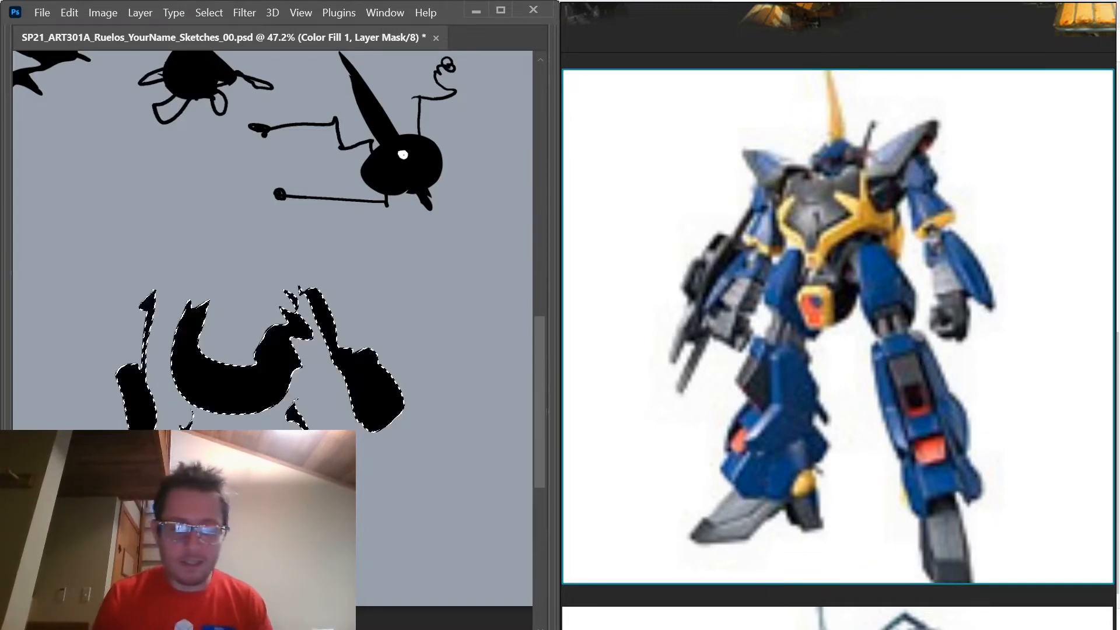
{"action": "key", "text": "ctrl+i"}
{"action": "key", "text": "ctrl+d"}
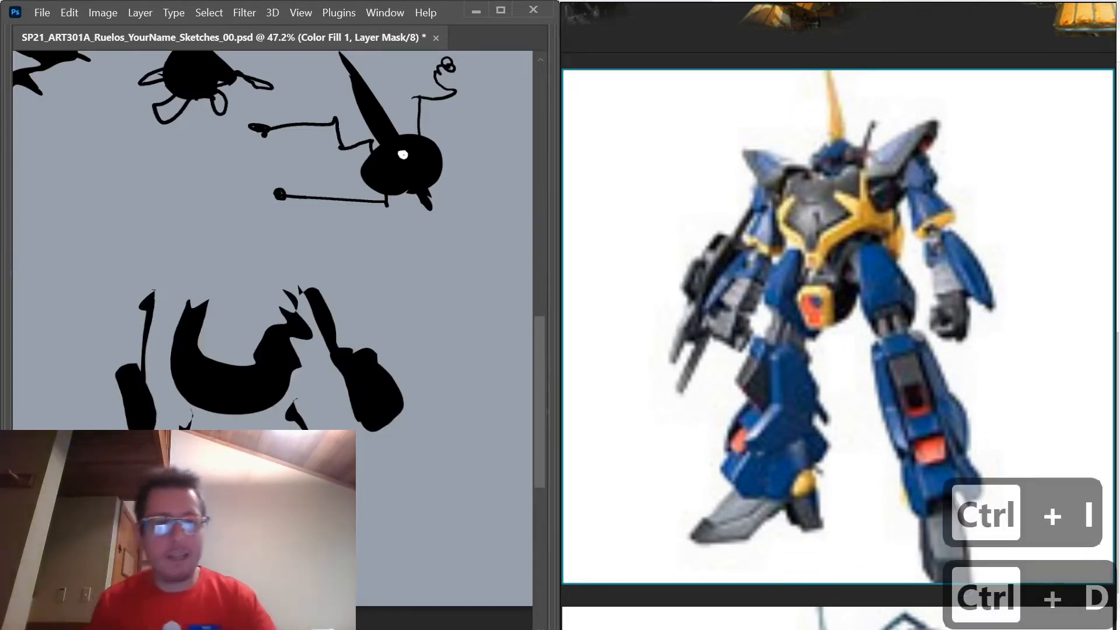
- Lasso a tall pointed body with a flared base in the empty area on the far side of the spiked creature
{"action": "mouse_move", "coordinate": [461, 233]}
{"action": "left_mouse_down"}
{"action": "mouse_move", "coordinate": [201, 388]}
{"action": "mouse_move", "coordinate": [53, 156]}
{"action": "left_mouse_up"}
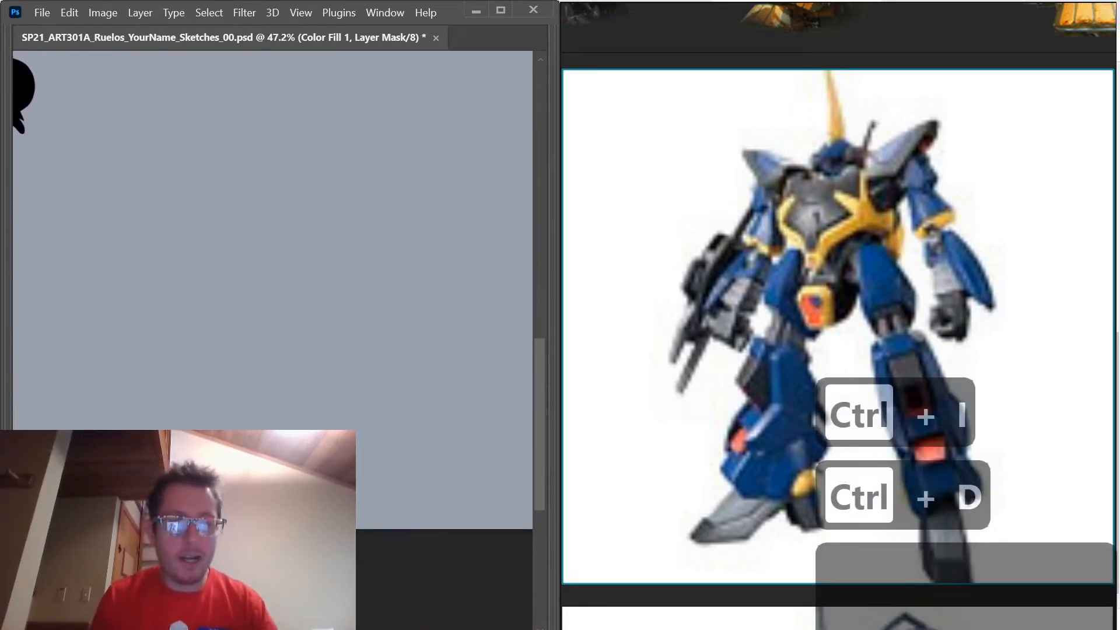
{"action": "mouse_move", "coordinate": [239, 197]}
{"action": "left_mouse_down"}
{"action": "mouse_move", "coordinate": [278, 296]}
{"action": "mouse_move", "coordinate": [350, 397]}
{"action": "left_mouse_up"}
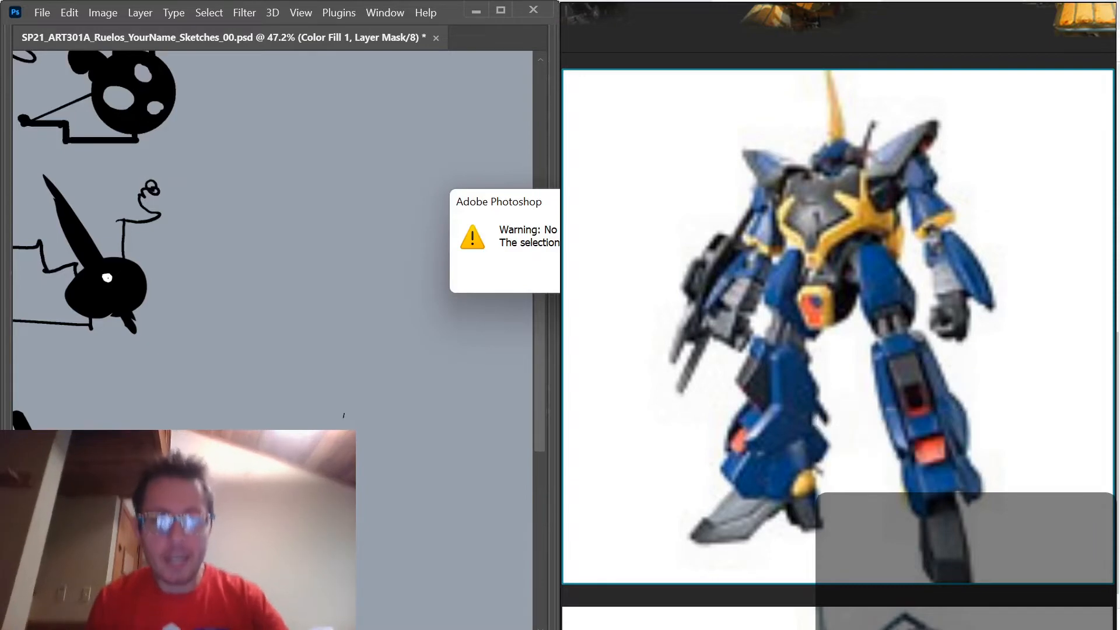
{"action": "key", "text": "Return"}
{"action": "left_click_drag", "start_coordinate": [340, 300], "coordinate": [375, 455]}
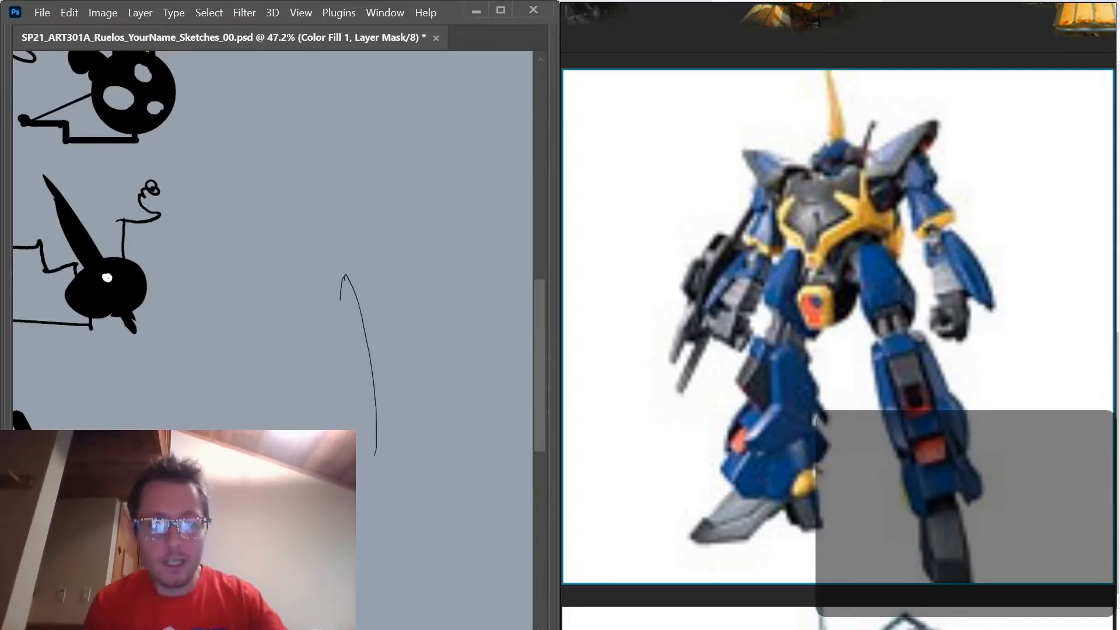
{"action": "left_click_drag", "start_coordinate": [355, 505], "coordinate": [369, 478]}
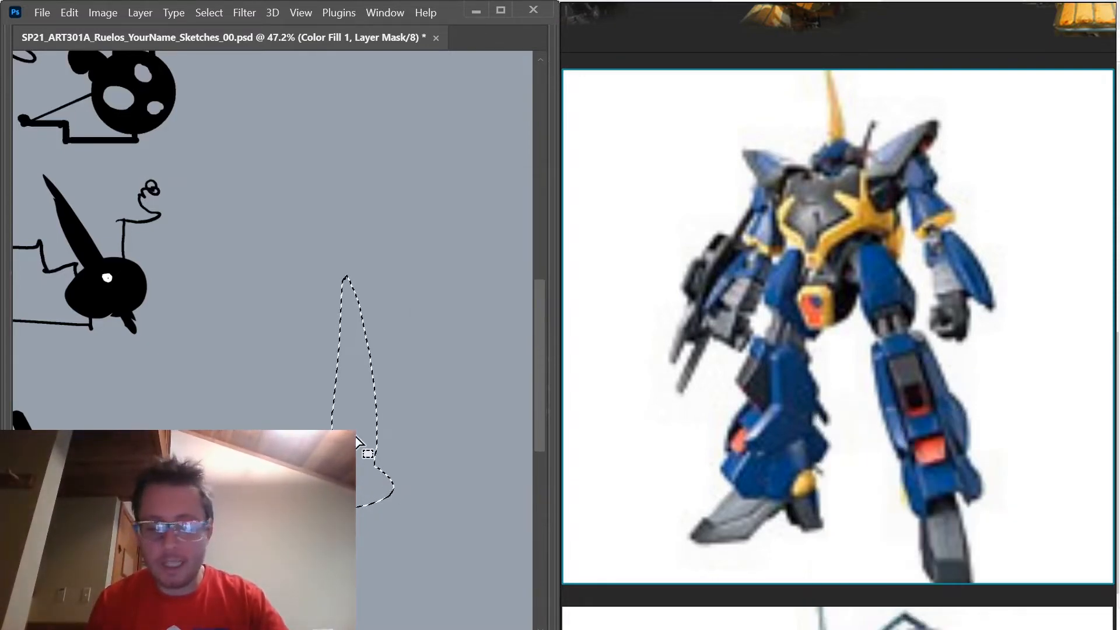
- Add a thin arm with an upright oval, a teardrop leg and a wedge-shaped foot to the pointed robot's lasso selection
{"action": "mouse_move", "coordinate": [385, 469]}
{"action": "left_mouse_down"}
{"action": "mouse_move", "coordinate": [425, 453]}
{"action": "mouse_move", "coordinate": [334, 415]}
{"action": "left_mouse_up"}
{"action": "mouse_move", "coordinate": [439, 443]}
{"action": "left_mouse_down"}
{"action": "mouse_move", "coordinate": [444, 395]}
{"action": "mouse_move", "coordinate": [464, 485]}
{"action": "left_mouse_up"}
{"action": "mouse_move", "coordinate": [401, 526]}
{"action": "left_mouse_down"}
{"action": "mouse_move", "coordinate": [446, 574]}
{"action": "mouse_move", "coordinate": [429, 510]}
{"action": "left_mouse_up"}
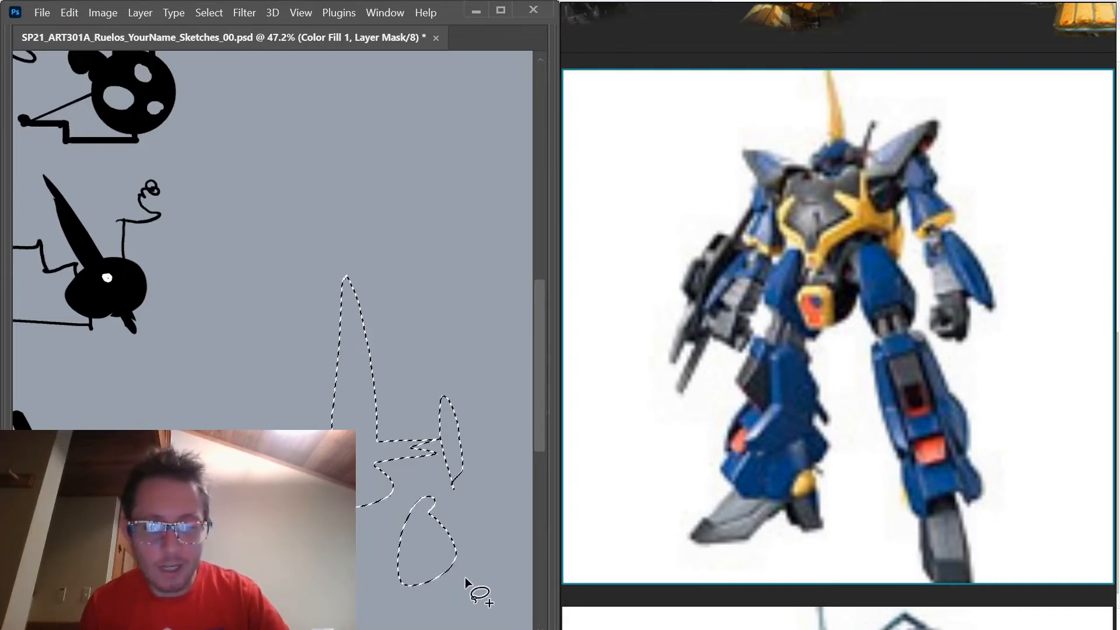
{"action": "mouse_move", "coordinate": [463, 559]}
{"action": "left_mouse_down"}
{"action": "mouse_move", "coordinate": [445, 595]}
{"action": "mouse_move", "coordinate": [467, 561]}
{"action": "left_mouse_up"}
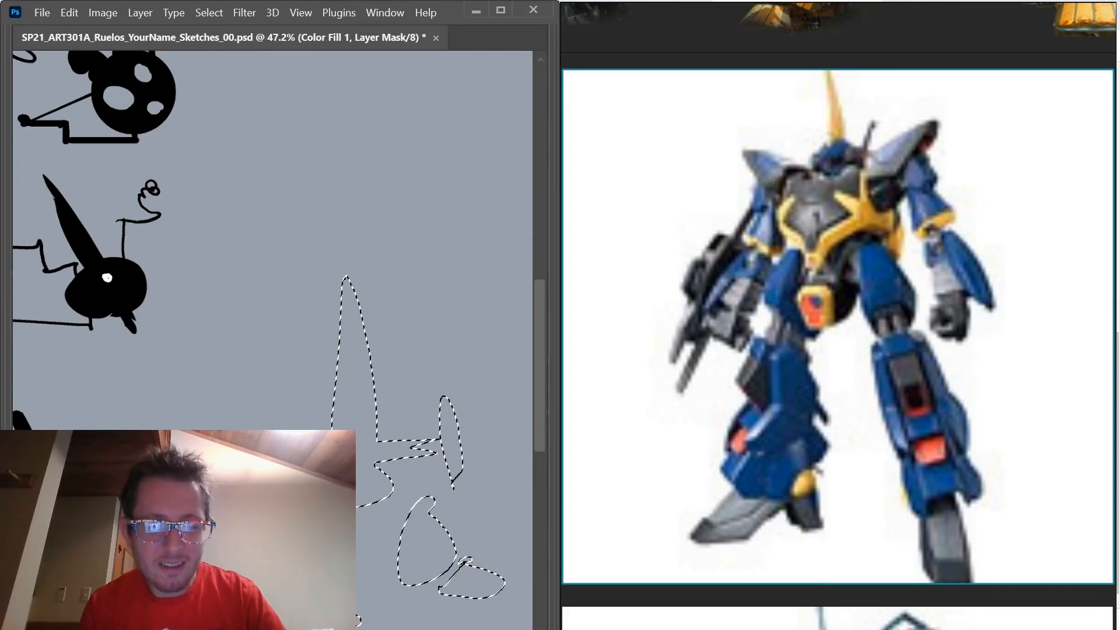
- Add the outer forearm and the opposite side's segmented arm to the robot's lasso selection, undoing misdrawn parts
{"action": "scroll", "coordinate": [358, 619], "scroll_direction": "left", "scroll_amount": 5}
{"action": "scroll", "coordinate": [272, 291], "scroll_direction": "right", "scroll_amount": 6}
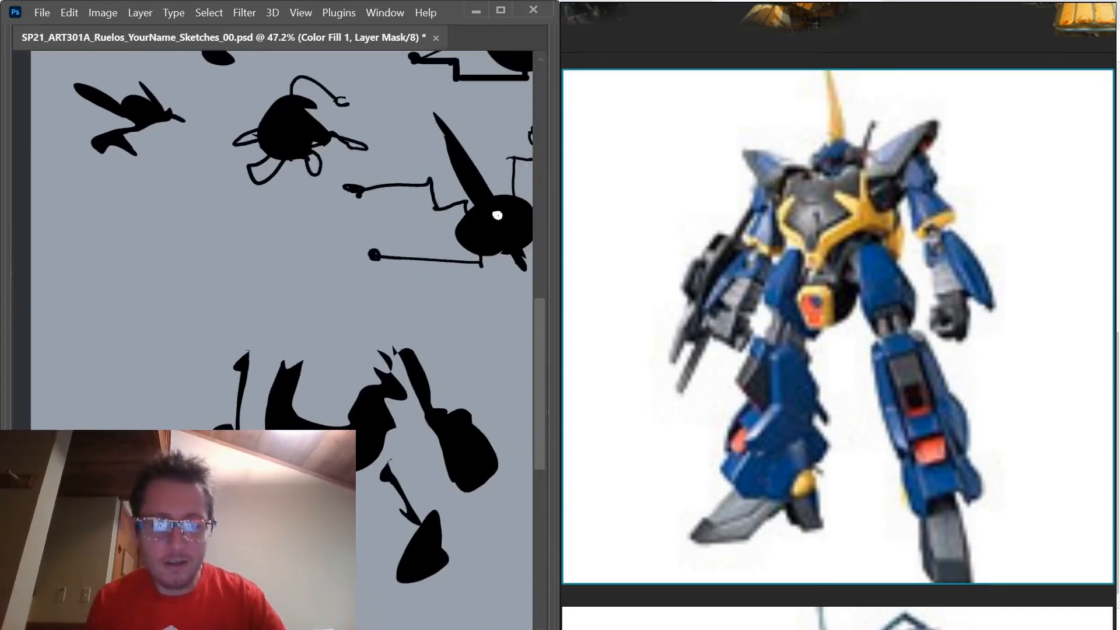
{"action": "scroll", "coordinate": [272, 292], "scroll_direction": "up", "scroll_amount": 5}
{"action": "scroll", "coordinate": [272, 240], "scroll_direction": "left", "scroll_amount": 5}
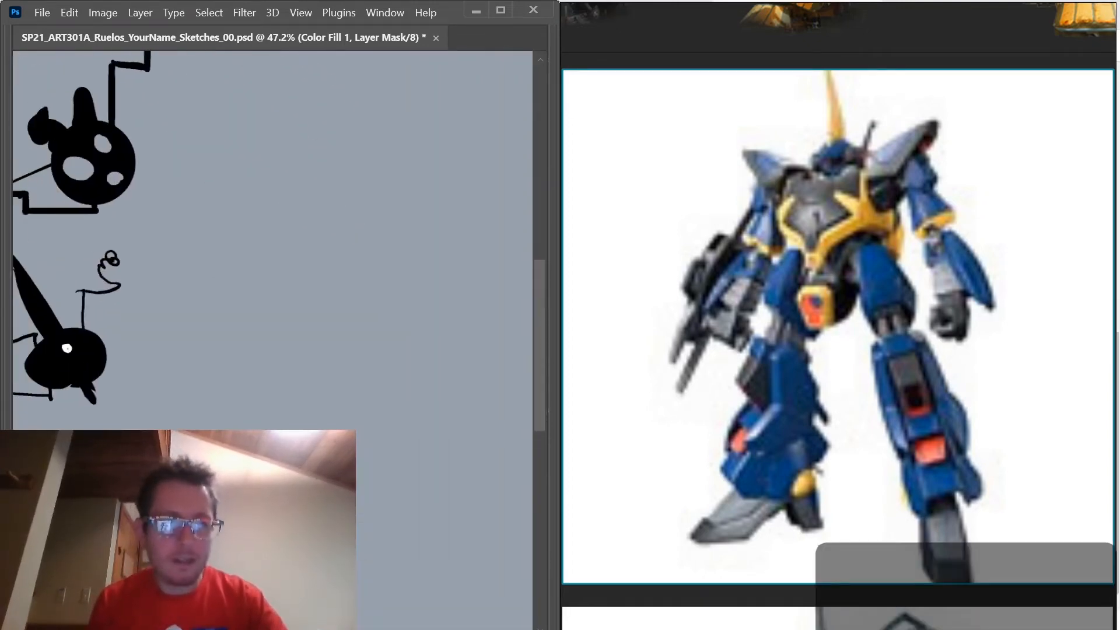
{"action": "key", "text": "ctrl+z"}
{"action": "left_click_drag", "start_coordinate": [390, 461], "coordinate": [250, 277]}
{"action": "left_click", "coordinate": [250, 277]}
{"action": "mouse_move", "coordinate": [234, 350]}
{"action": "left_mouse_down"}
{"action": "mouse_move", "coordinate": [245, 360]}
{"action": "mouse_move", "coordinate": [190, 323]}
{"action": "mouse_move", "coordinate": [188, 359]}
{"action": "left_mouse_up"}
{"action": "key", "text": "ctrl+z"}
{"action": "key", "text": "ctrl+z"}
{"action": "mouse_move", "coordinate": [443, 323]}
{"action": "left_mouse_down"}
{"action": "mouse_move", "coordinate": [472, 353]}
{"action": "mouse_move", "coordinate": [483, 402]}
{"action": "mouse_move", "coordinate": [421, 391]}
{"action": "mouse_move", "coordinate": [442, 328]}
{"action": "left_mouse_up"}
{"action": "left_click_drag", "start_coordinate": [169, 350], "coordinate": [180, 351]}
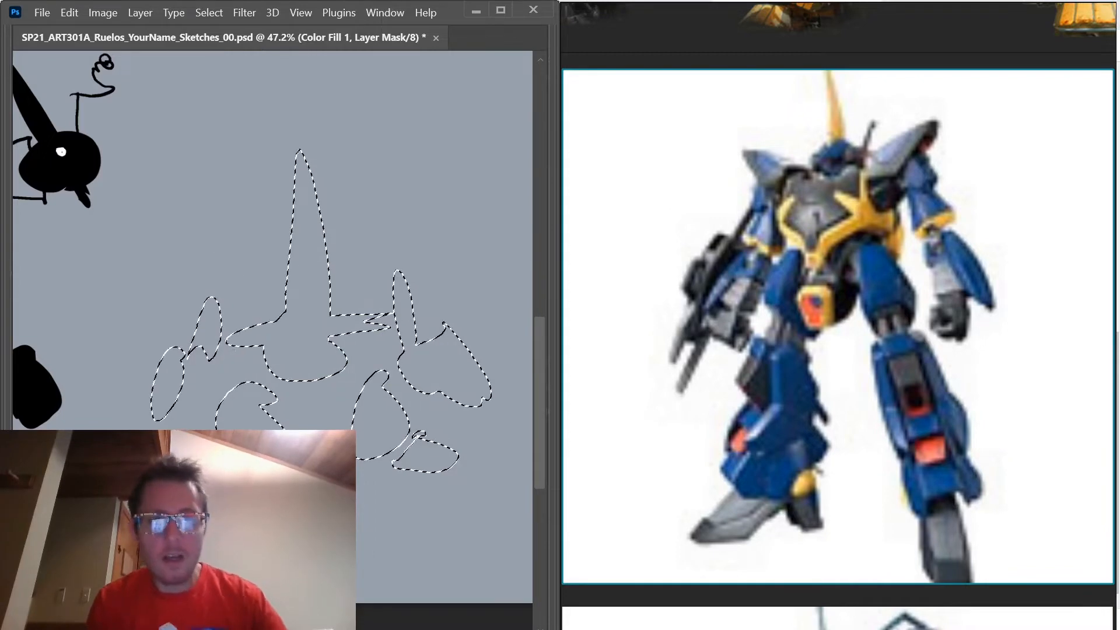
- Invert the mask inside the selection to fill the pointed robot in black, and deselect
{"action": "key", "text": "ctrl+i"}
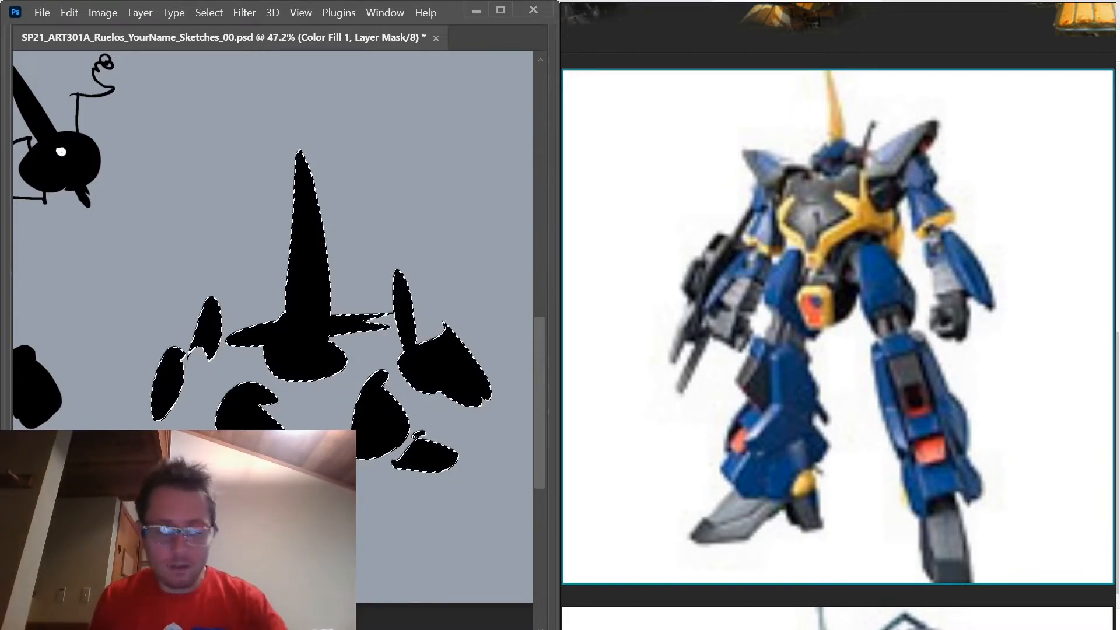
{"action": "key", "text": "ctrl+d"}
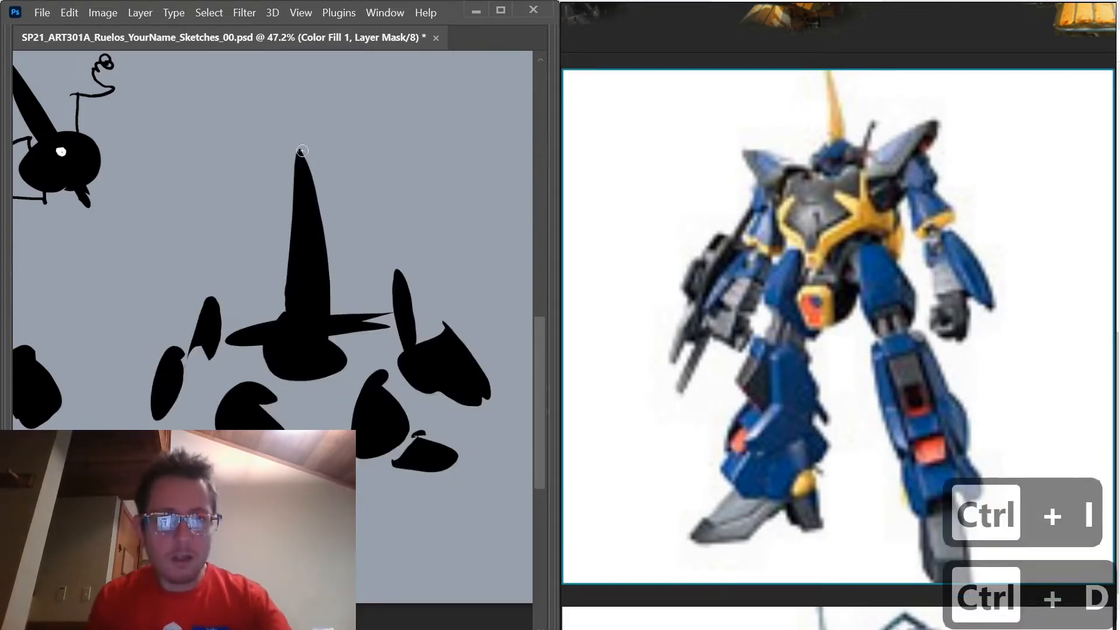
- Brush spikes beside the pointed tip and thin joints between body and limbs, plus light detail lines on the torso
{"action": "key", "text": "b"}
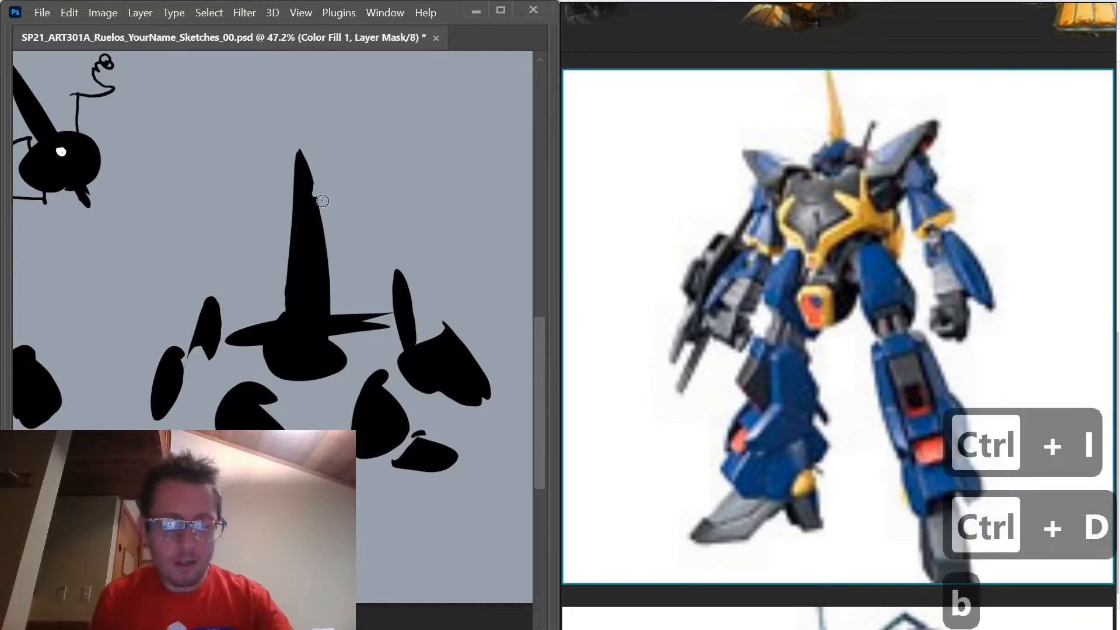
{"action": "left_click_drag", "start_coordinate": [277, 153], "coordinate": [292, 199]}
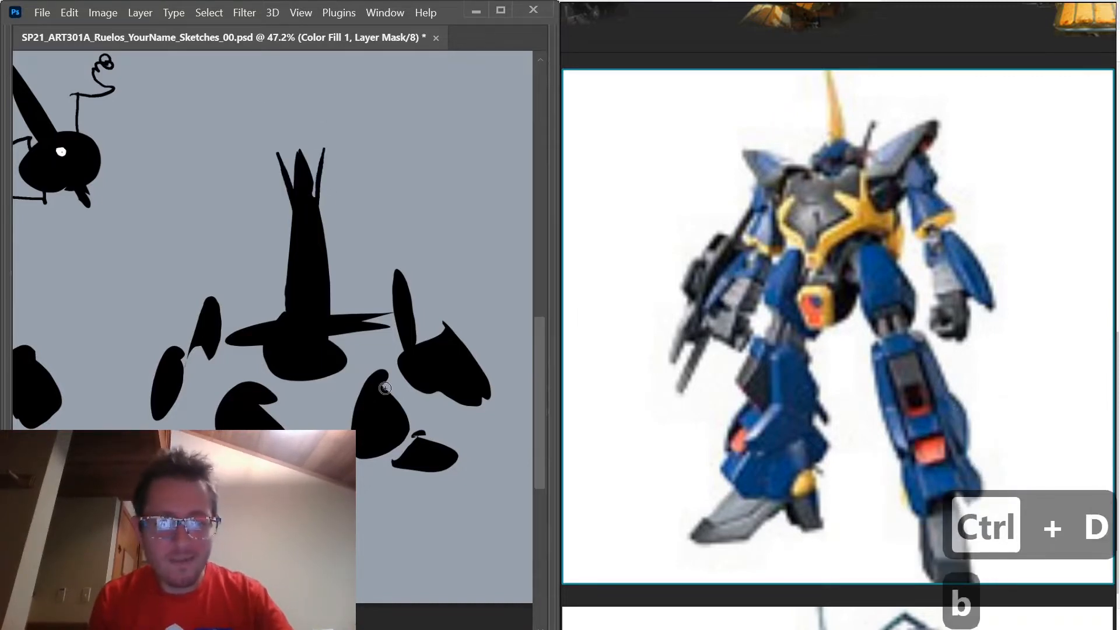
{"action": "left_click_drag", "start_coordinate": [385, 388], "coordinate": [364, 362]}
{"action": "left_click_drag", "start_coordinate": [265, 386], "coordinate": [277, 376]}
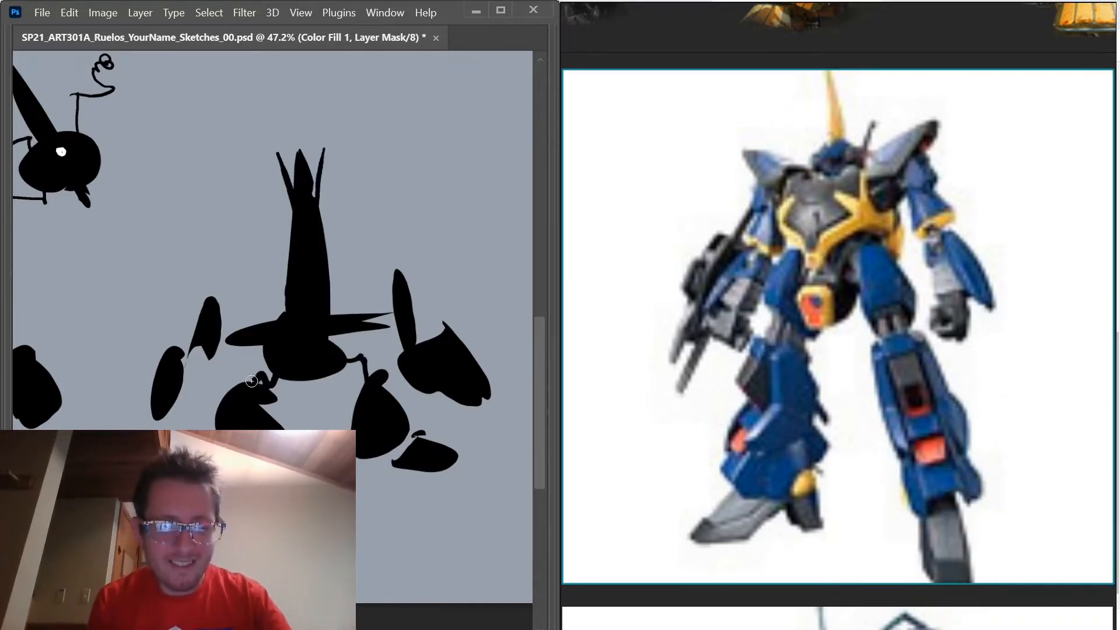
{"action": "left_click_drag", "start_coordinate": [232, 338], "coordinate": [216, 332]}
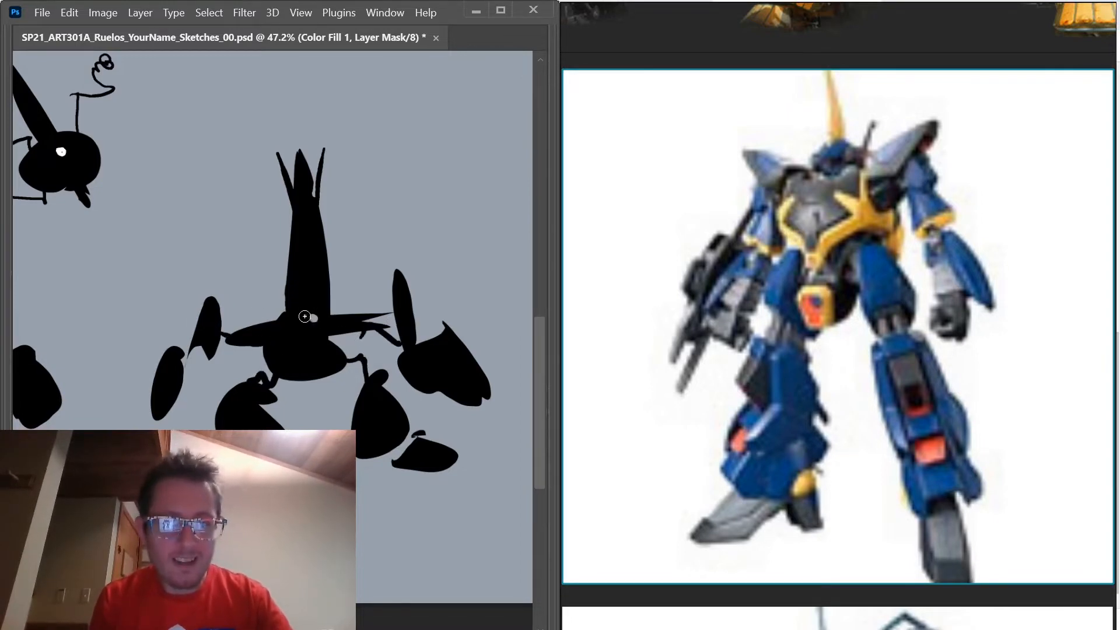
{"action": "left_click_drag", "start_coordinate": [302, 331], "coordinate": [298, 225]}
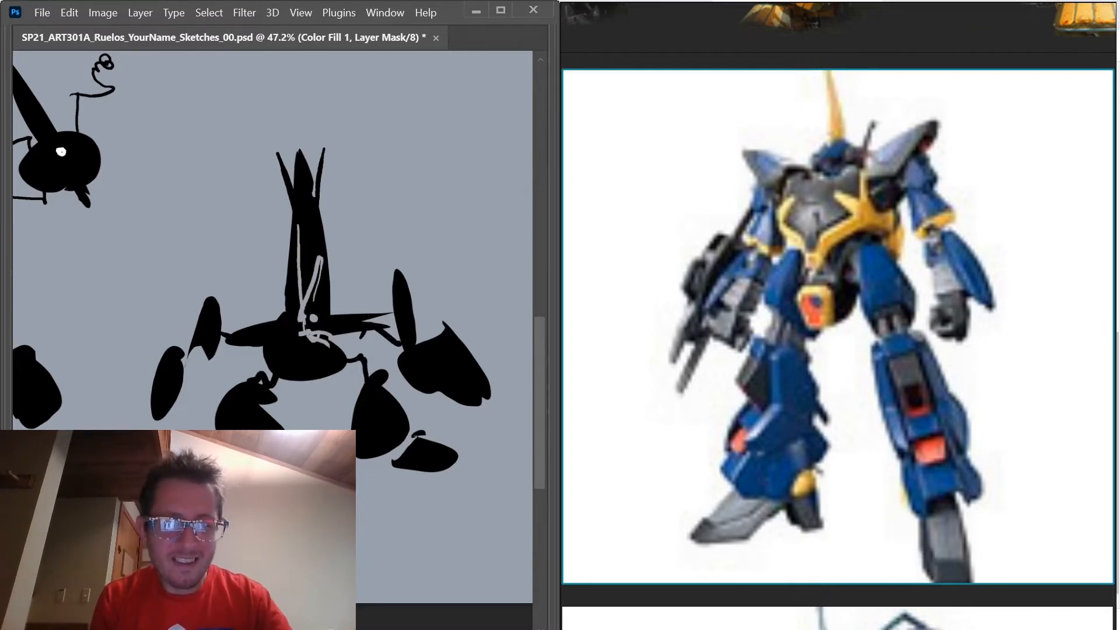
- Switch to PureRef and focus on the Aperture Laboratories image of the two robots
{"action": "mouse_move", "coordinate": [182, 175]}
{"action": "left_mouse_down"}
{"action": "mouse_move", "coordinate": [301, 456]}
{"action": "mouse_move", "coordinate": [247, 569]}
{"action": "left_mouse_up"}
{"action": "left_click_drag", "start_coordinate": [179, 325], "coordinate": [185, 281]}
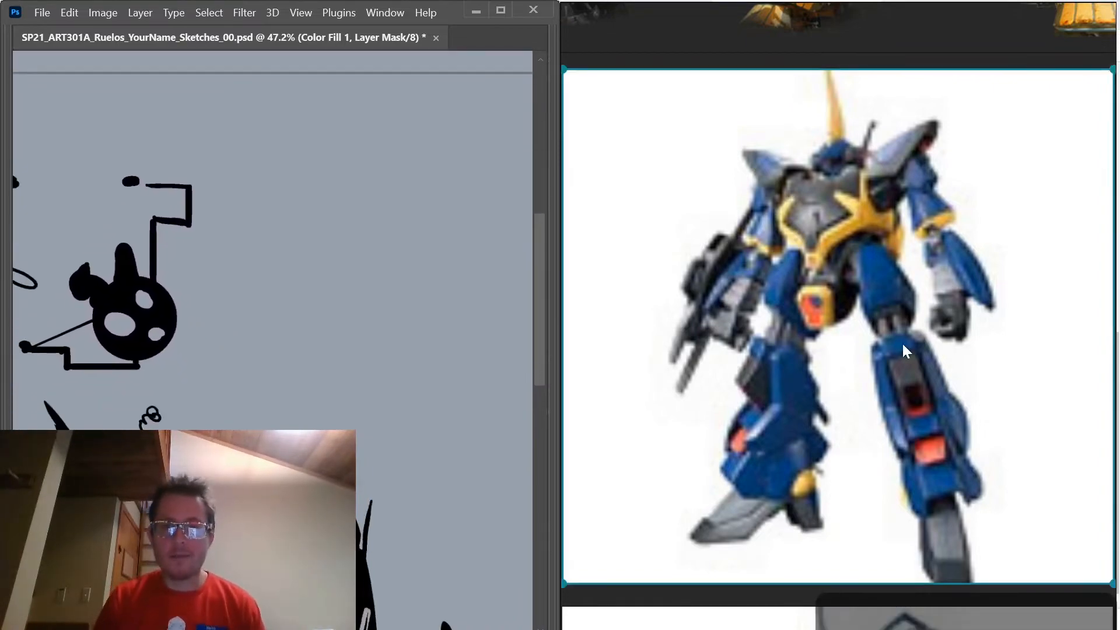
{"action": "scroll", "coordinate": [887, 341], "scroll_direction": "down", "scroll_amount": 6}
{"action": "scroll", "coordinate": [876, 341], "scroll_direction": "down", "scroll_amount": 2}
{"action": "scroll", "coordinate": [847, 378], "scroll_direction": "up", "scroll_amount": 4}
{"action": "double_click", "coordinate": [660, 98]}
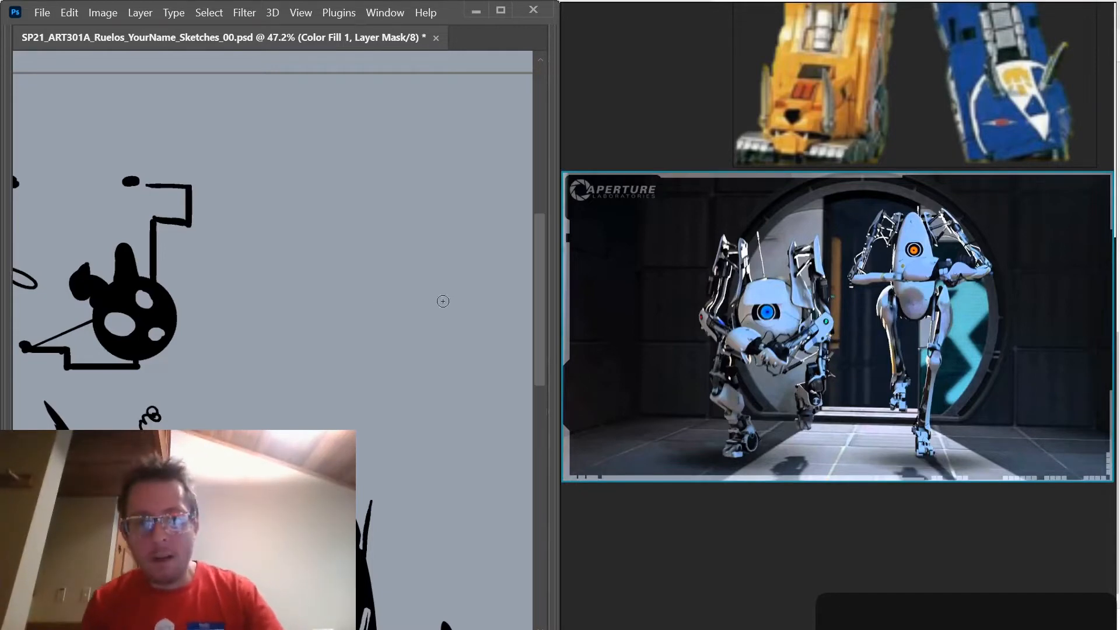
{"action": "mouse_move", "coordinate": [413, 353]}
{"action": "left_mouse_down"}
{"action": "mouse_move", "coordinate": [334, 370]}
{"action": "mouse_move", "coordinate": [330, 386]}
{"action": "left_mouse_up"}
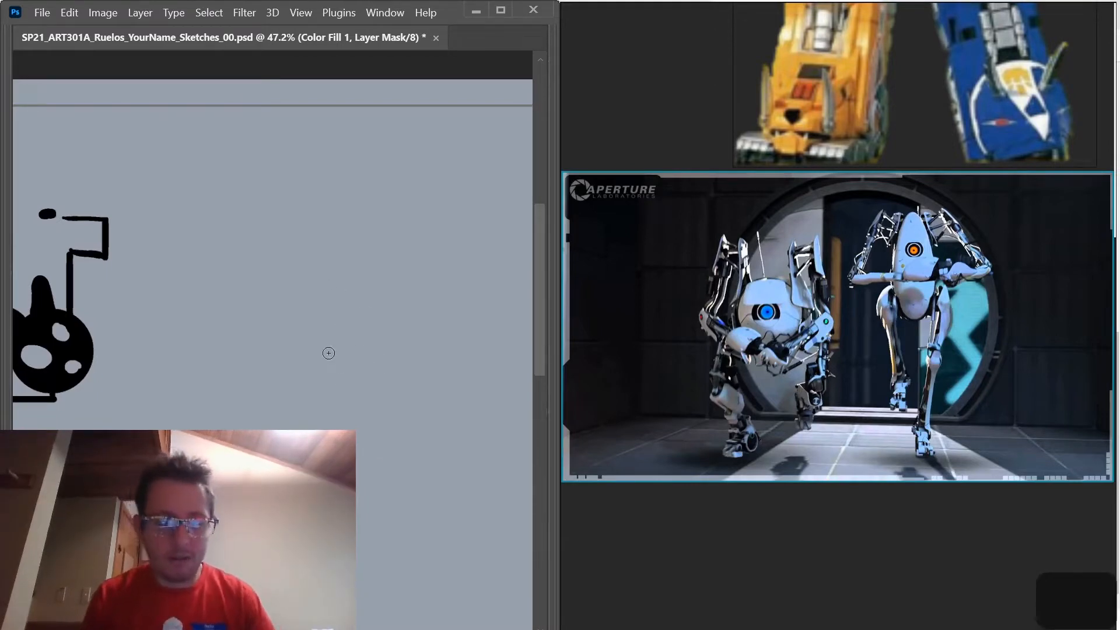
- Brush a black robot with two tall ear shapes, a small body and bent, jagged limbs beyond the spotted round creature
{"action": "left_click", "coordinate": [339, 242]}
{"action": "mouse_move", "coordinate": [354, 256]}
{"action": "left_mouse_down"}
{"action": "mouse_move", "coordinate": [365, 363]}
{"action": "mouse_move", "coordinate": [337, 356]}
{"action": "mouse_move", "coordinate": [369, 364]}
{"action": "left_mouse_up"}
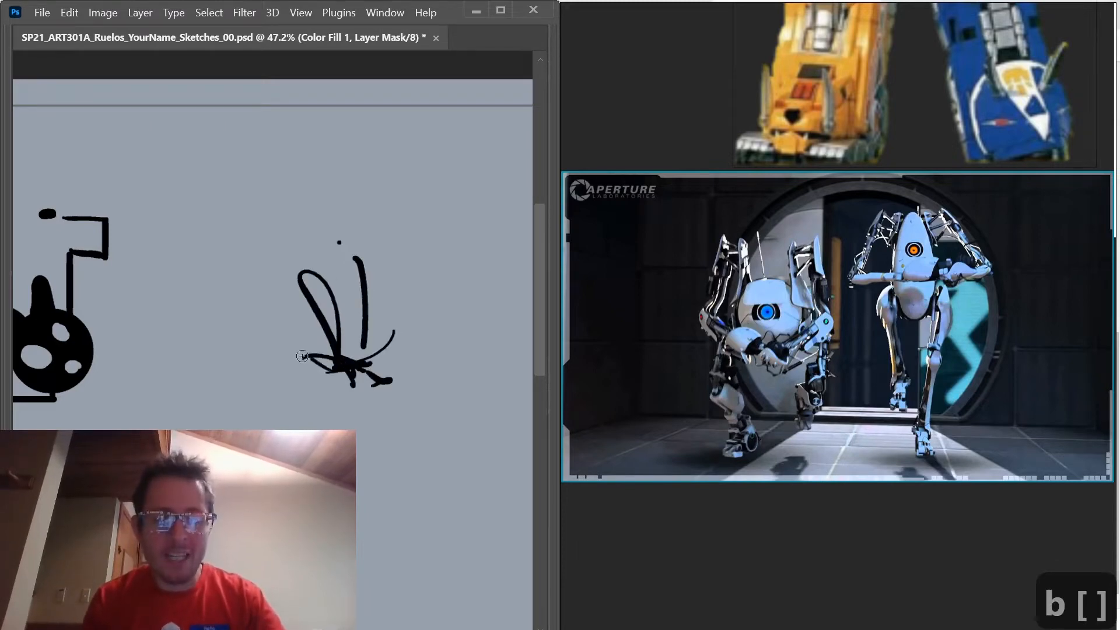
{"action": "mouse_move", "coordinate": [302, 356]}
{"action": "left_mouse_down"}
{"action": "mouse_move", "coordinate": [248, 320]}
{"action": "mouse_move", "coordinate": [295, 357]}
{"action": "left_mouse_up"}
{"action": "mouse_move", "coordinate": [377, 395]}
{"action": "left_mouse_down"}
{"action": "mouse_move", "coordinate": [363, 418]}
{"action": "mouse_move", "coordinate": [412, 473]}
{"action": "mouse_move", "coordinate": [380, 444]}
{"action": "left_mouse_up"}
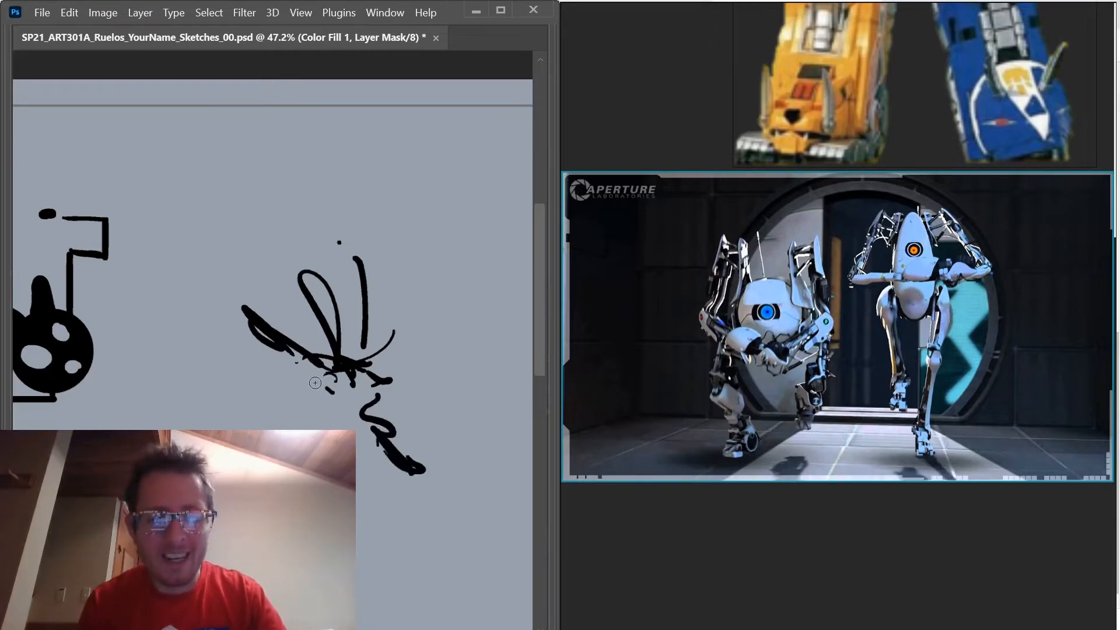
{"action": "left_click_drag", "start_coordinate": [315, 383], "coordinate": [260, 375]}
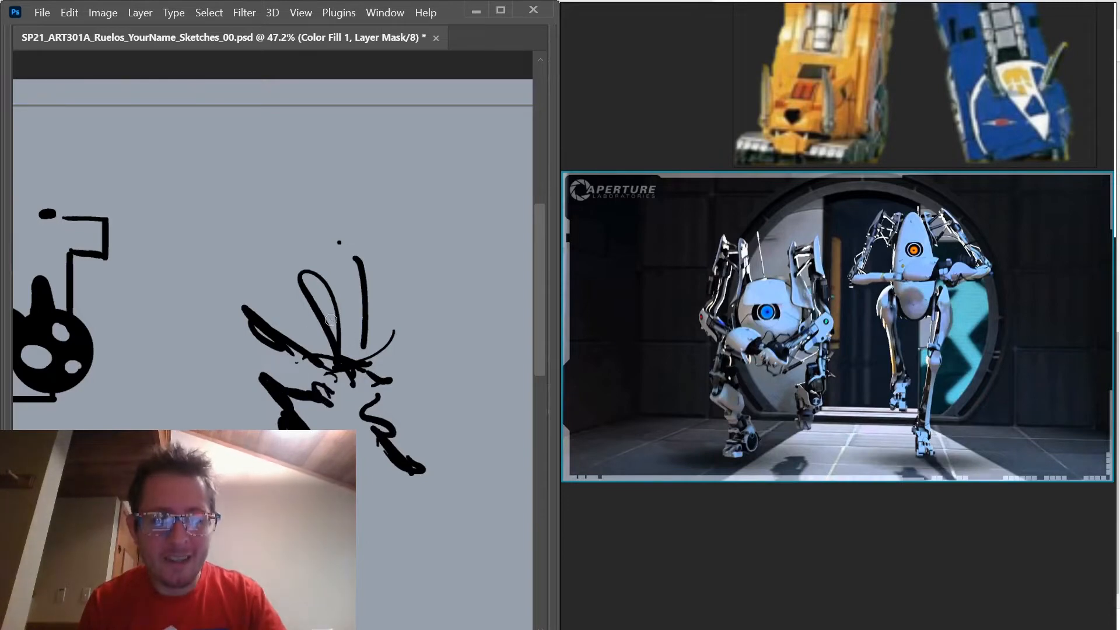
{"action": "left_click_drag", "start_coordinate": [346, 372], "coordinate": [335, 364]}
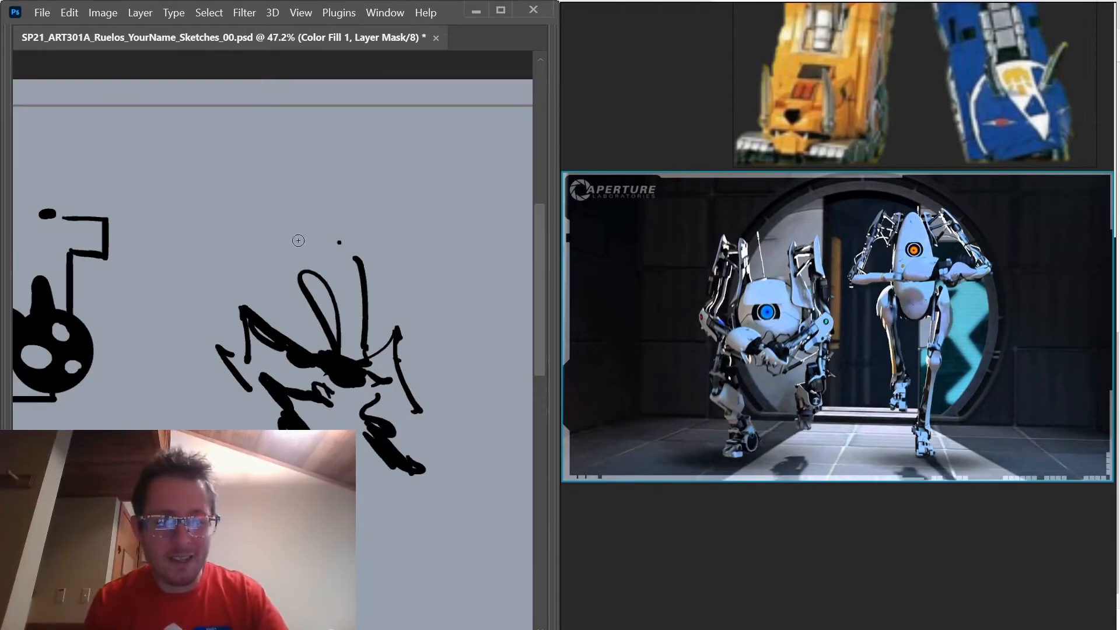
- Brush a tall thin robot with long antennae, a dense torso, bulky hanging arms and slender legs in the empty area
{"action": "mouse_move", "coordinate": [295, 344]}
{"action": "left_mouse_down"}
{"action": "mouse_move", "coordinate": [342, 505]}
{"action": "mouse_move", "coordinate": [138, 182]}
{"action": "mouse_move", "coordinate": [17, 122]}
{"action": "left_mouse_up"}
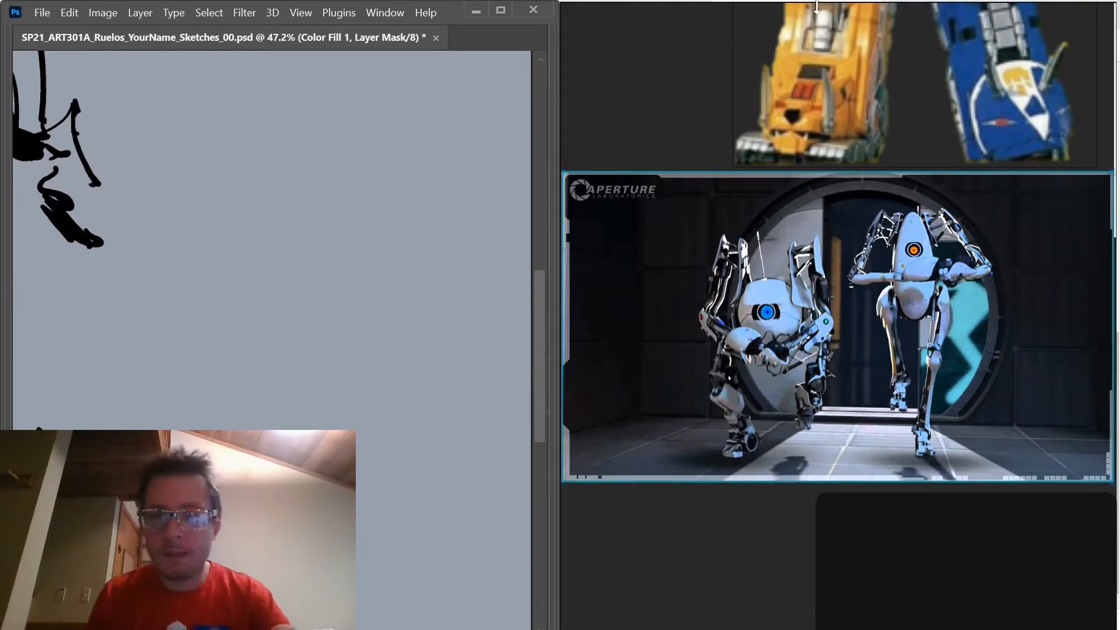
{"action": "mouse_move", "coordinate": [315, 182]}
{"action": "left_mouse_down"}
{"action": "mouse_move", "coordinate": [357, 410]}
{"action": "mouse_move", "coordinate": [307, 195]}
{"action": "left_mouse_up"}
{"action": "left_click_drag", "start_coordinate": [284, 119], "coordinate": [283, 158]}
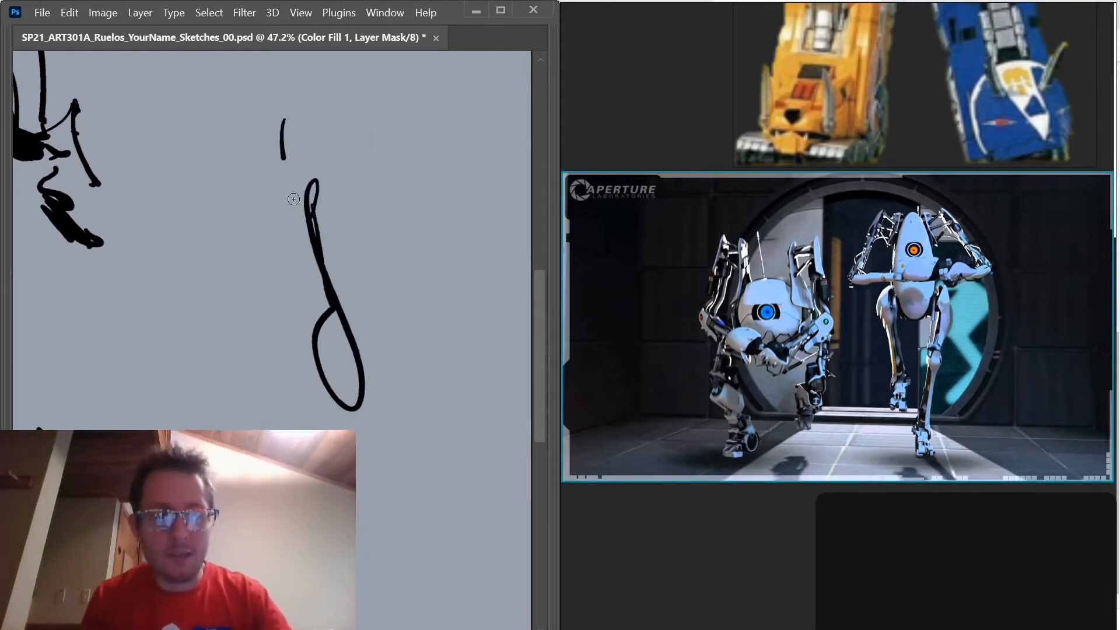
{"action": "mouse_move", "coordinate": [293, 199]}
{"action": "left_mouse_down"}
{"action": "mouse_move", "coordinate": [348, 368]}
{"action": "mouse_move", "coordinate": [382, 292]}
{"action": "mouse_move", "coordinate": [423, 472]}
{"action": "mouse_move", "coordinate": [417, 381]}
{"action": "mouse_move", "coordinate": [390, 295]}
{"action": "mouse_move", "coordinate": [318, 341]}
{"action": "mouse_move", "coordinate": [287, 273]}
{"action": "mouse_move", "coordinate": [264, 264]}
{"action": "mouse_move", "coordinate": [242, 400]}
{"action": "mouse_move", "coordinate": [234, 349]}
{"action": "mouse_move", "coordinate": [213, 400]}
{"action": "mouse_move", "coordinate": [249, 400]}
{"action": "mouse_move", "coordinate": [237, 352]}
{"action": "mouse_move", "coordinate": [234, 413]}
{"action": "mouse_move", "coordinate": [286, 340]}
{"action": "mouse_move", "coordinate": [285, 288]}
{"action": "mouse_move", "coordinate": [337, 349]}
{"action": "mouse_move", "coordinate": [341, 317]}
{"action": "mouse_move", "coordinate": [325, 381]}
{"action": "mouse_move", "coordinate": [325, 309]}
{"action": "mouse_move", "coordinate": [324, 325]}
{"action": "mouse_move", "coordinate": [354, 332]}
{"action": "mouse_move", "coordinate": [389, 296]}
{"action": "mouse_move", "coordinate": [438, 451]}
{"action": "mouse_move", "coordinate": [429, 470]}
{"action": "mouse_move", "coordinate": [392, 328]}
{"action": "mouse_move", "coordinate": [435, 455]}
{"action": "mouse_move", "coordinate": [381, 299]}
{"action": "mouse_move", "coordinate": [338, 358]}
{"action": "mouse_move", "coordinate": [379, 406]}
{"action": "mouse_move", "coordinate": [374, 626]}
{"action": "mouse_move", "coordinate": [381, 432]}
{"action": "left_mouse_up"}
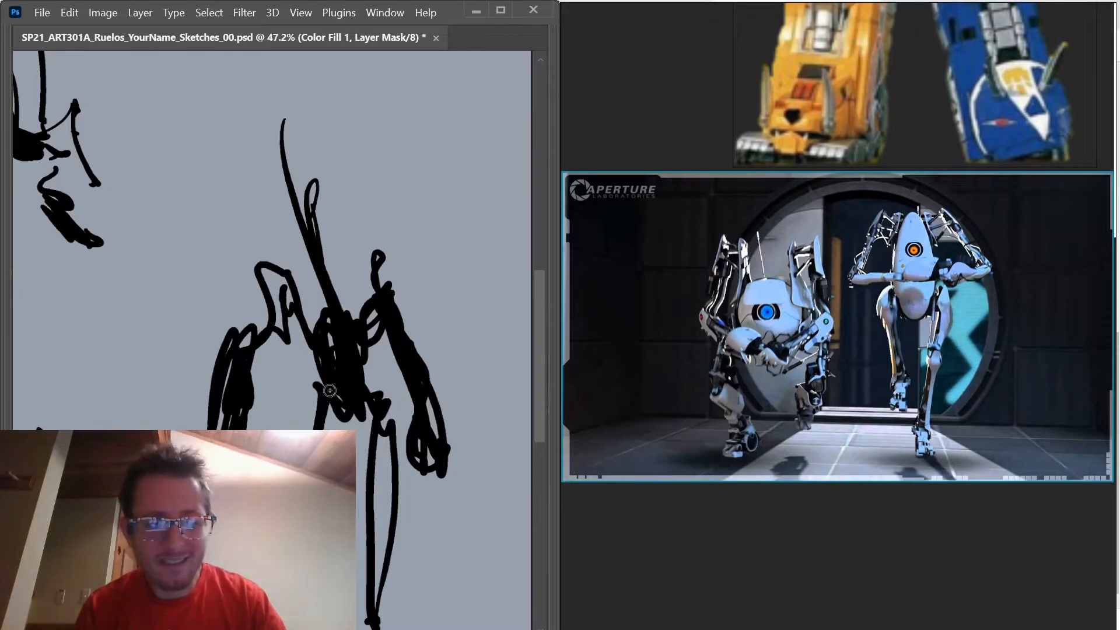
{"action": "left_click_drag", "start_coordinate": [294, 417], "coordinate": [300, 280]}
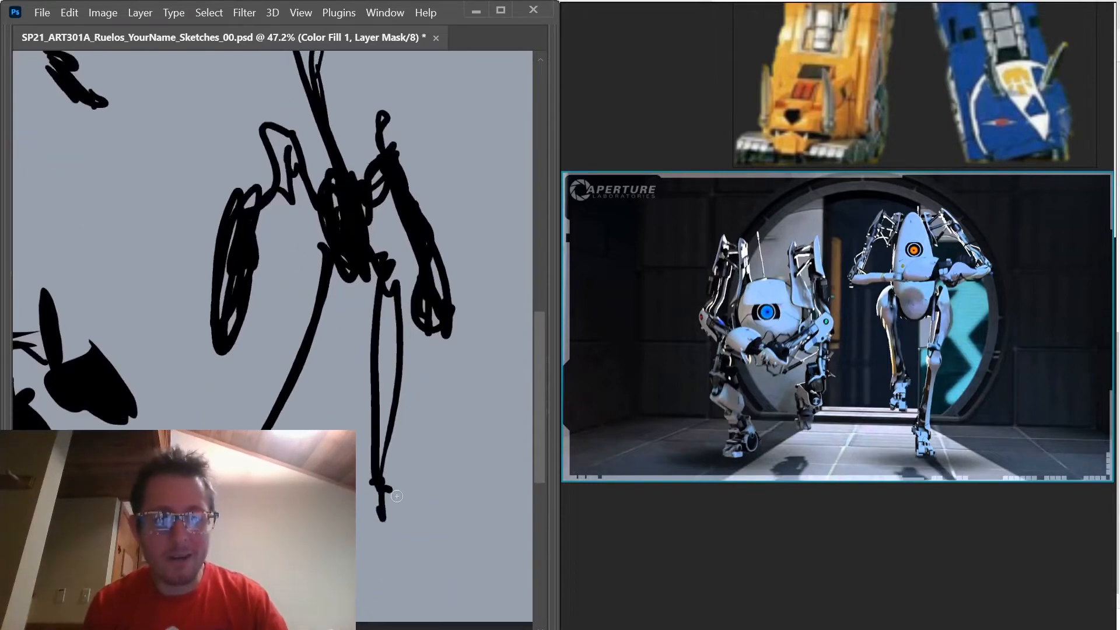
{"action": "left_click_drag", "start_coordinate": [397, 495], "coordinate": [441, 567]}
- Paint a light ring-shaped eye on the tall thin robot's upper torso, and swap the brush colors
{"action": "left_click_drag", "start_coordinate": [289, 341], "coordinate": [323, 568]}
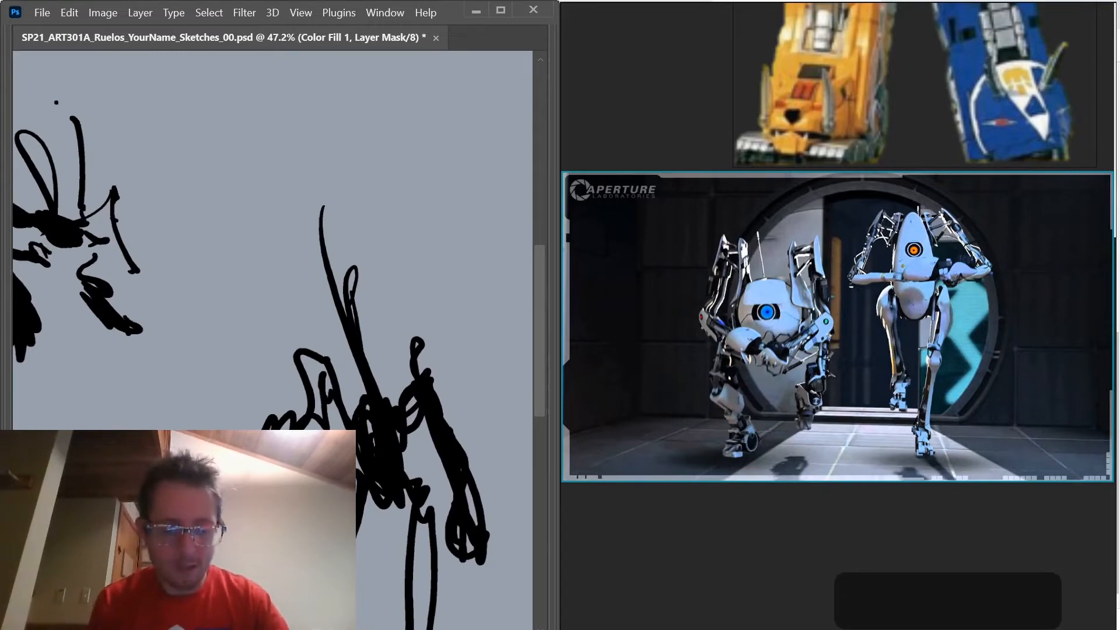
{"action": "left_click_drag", "start_coordinate": [390, 420], "coordinate": [385, 424]}
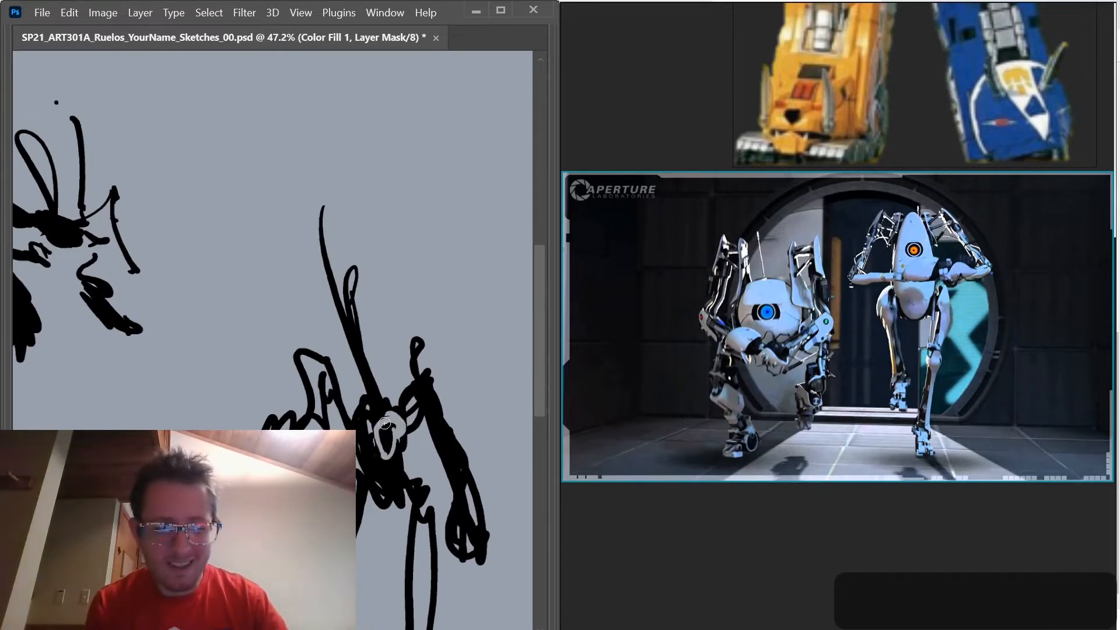
{"action": "key", "text": "x"}
- Focus the reference on the blue robot with massive arms and red fists, and find empty canvas below the bird-like silhouette
{"action": "left_click_drag", "start_coordinate": [338, 336], "coordinate": [320, 471]}
{"action": "mouse_move", "coordinate": [512, 359]}
{"action": "left_mouse_down"}
{"action": "mouse_move", "coordinate": [299, 405]}
{"action": "mouse_move", "coordinate": [385, 393]}
{"action": "left_mouse_up"}
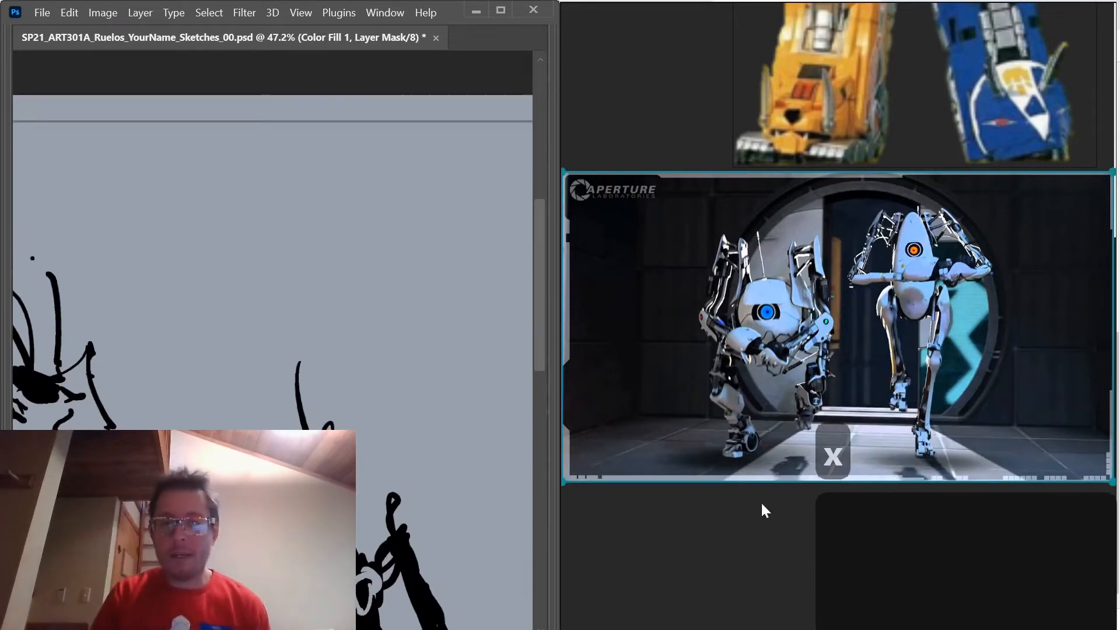
{"action": "scroll", "coordinate": [747, 314], "scroll_direction": "down", "scroll_amount": 10}
{"action": "scroll", "coordinate": [729, 321], "scroll_direction": "up", "scroll_amount": 4}
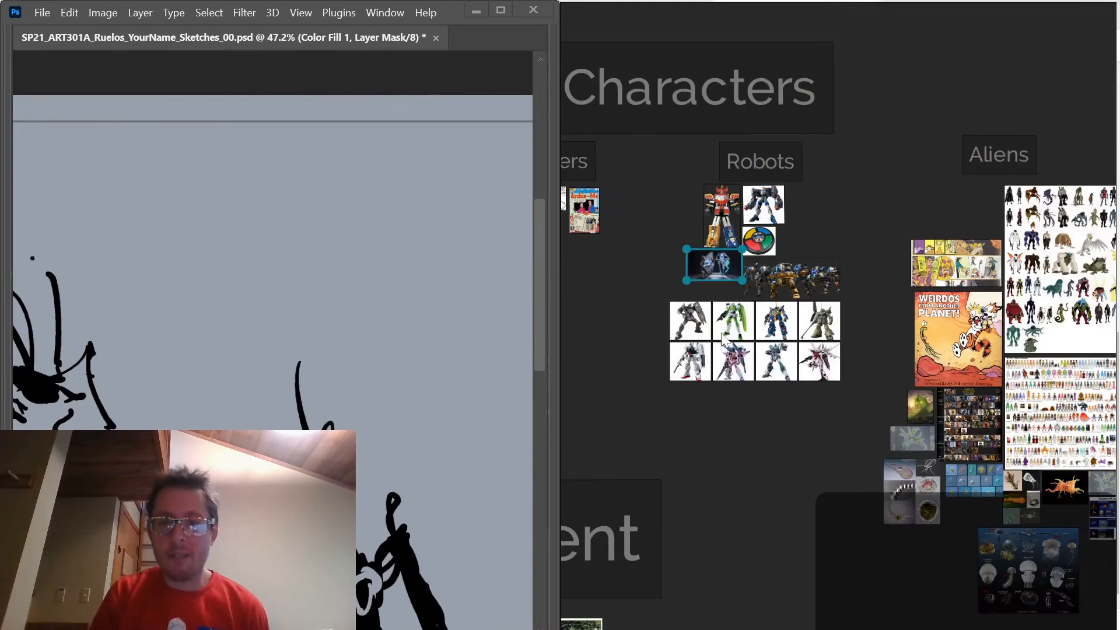
{"action": "double_click", "coordinate": [806, 49]}
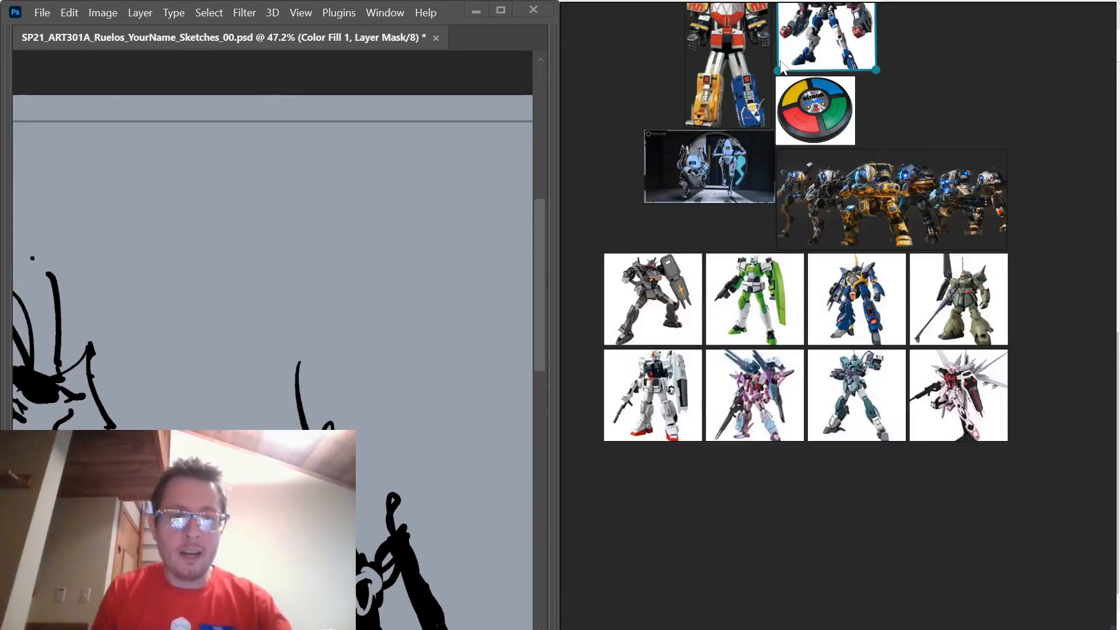
{"action": "mouse_move", "coordinate": [217, 347]}
{"action": "left_mouse_down"}
{"action": "mouse_move", "coordinate": [153, 402]}
{"action": "mouse_move", "coordinate": [326, 212]}
{"action": "mouse_move", "coordinate": [303, 59]}
{"action": "left_mouse_up"}
{"action": "mouse_move", "coordinate": [175, 525]}
{"action": "left_mouse_down"}
{"action": "mouse_move", "coordinate": [152, 287]}
{"action": "mouse_move", "coordinate": [152, 430]}
{"action": "left_mouse_up"}
{"action": "mouse_move", "coordinate": [41, 58]}
{"action": "left_mouse_down"}
{"action": "mouse_move", "coordinate": [231, 314]}
{"action": "mouse_move", "coordinate": [253, 408]}
{"action": "left_mouse_up"}
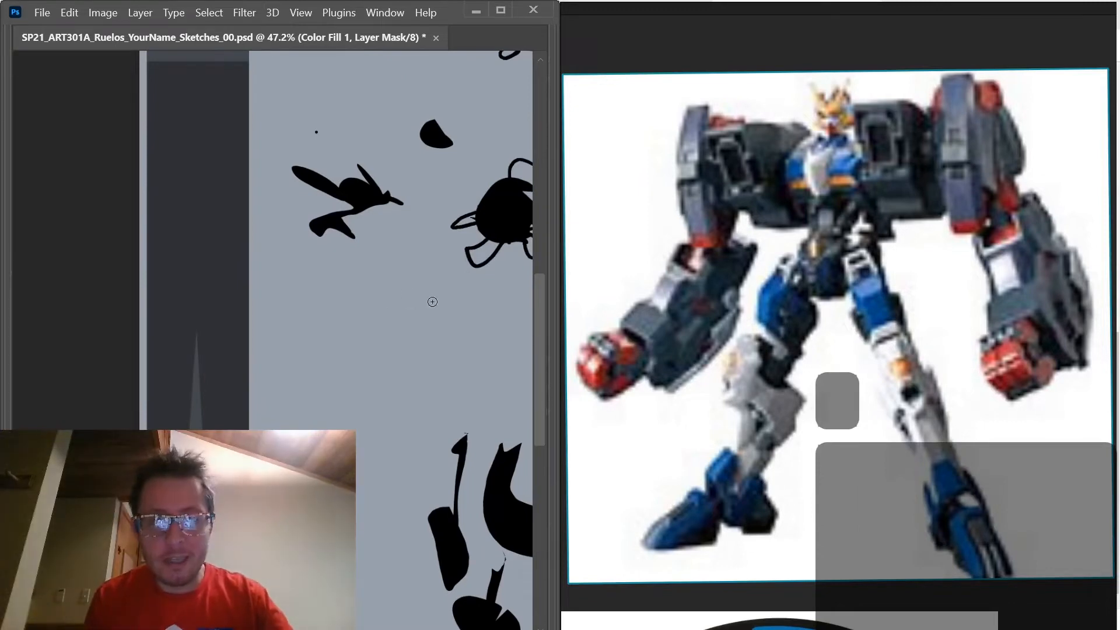
- Outline a robot's upper body with a wide shoulder bar, a boxy chest and a peaked head below the bird-like silhouette
{"action": "mouse_move", "coordinate": [447, 293]}
{"action": "left_mouse_down"}
{"action": "mouse_move", "coordinate": [310, 297]}
{"action": "mouse_move", "coordinate": [350, 328]}
{"action": "left_mouse_up"}
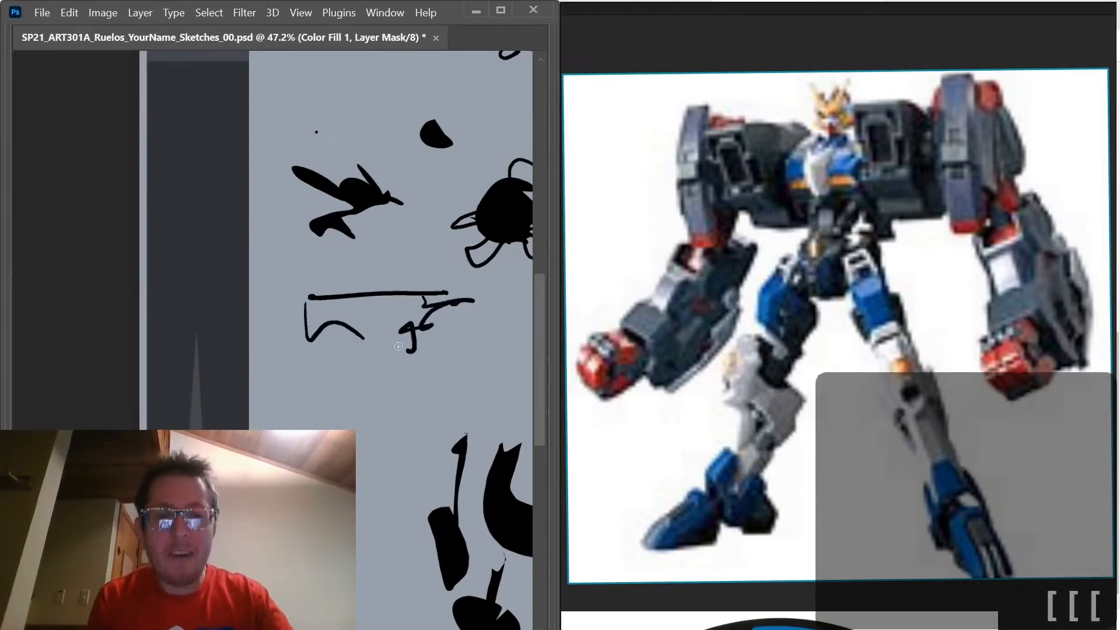
{"action": "mouse_move", "coordinate": [389, 336]}
{"action": "left_mouse_down"}
{"action": "mouse_move", "coordinate": [460, 305]}
{"action": "mouse_move", "coordinate": [479, 316]}
{"action": "mouse_move", "coordinate": [360, 299]}
{"action": "mouse_move", "coordinate": [307, 317]}
{"action": "left_mouse_up"}
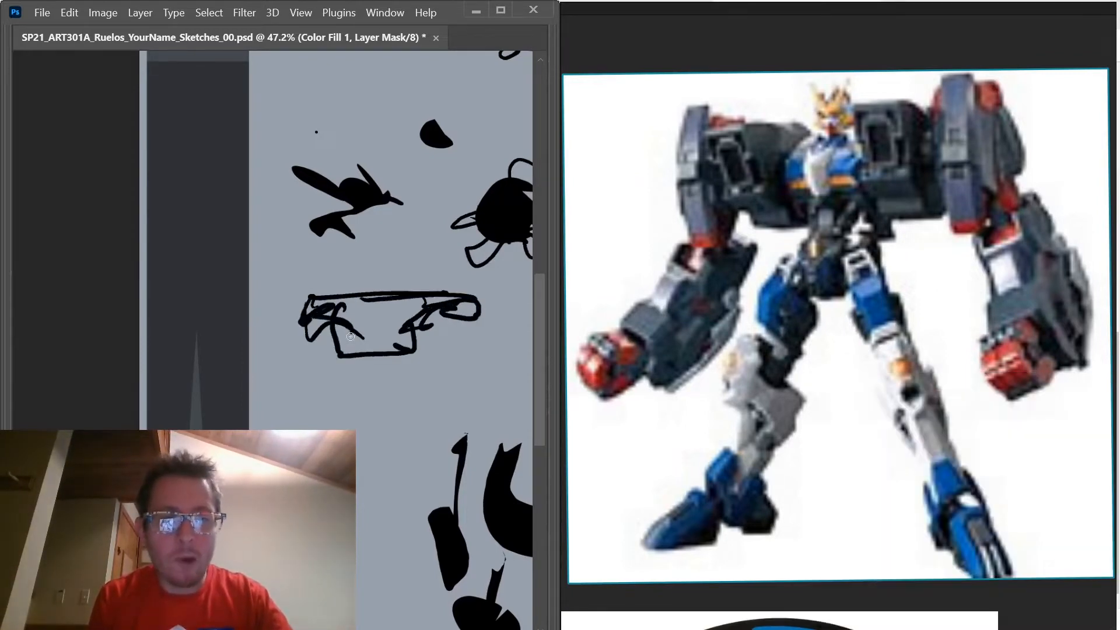
{"action": "mouse_move", "coordinate": [419, 310]}
{"action": "left_mouse_down"}
{"action": "mouse_move", "coordinate": [410, 327]}
{"action": "mouse_move", "coordinate": [384, 308]}
{"action": "left_mouse_up"}
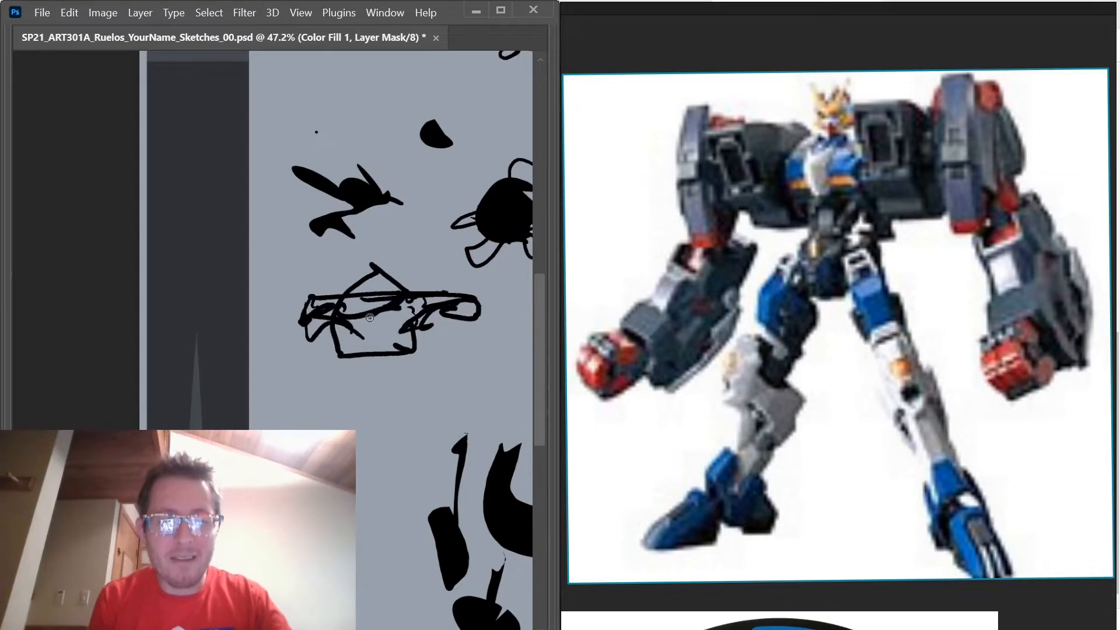
- Brush long angled arms on both sides of the robot's shoulder bar, with a bulky scribbled fist on one arm
{"action": "mouse_move", "coordinate": [449, 260]}
{"action": "left_mouse_down"}
{"action": "mouse_move", "coordinate": [494, 308]}
{"action": "mouse_move", "coordinate": [510, 300]}
{"action": "mouse_move", "coordinate": [519, 343]}
{"action": "left_mouse_up"}
{"action": "mouse_move", "coordinate": [461, 268]}
{"action": "left_mouse_down"}
{"action": "mouse_move", "coordinate": [502, 306]}
{"action": "mouse_move", "coordinate": [479, 325]}
{"action": "mouse_move", "coordinate": [520, 351]}
{"action": "left_mouse_up"}
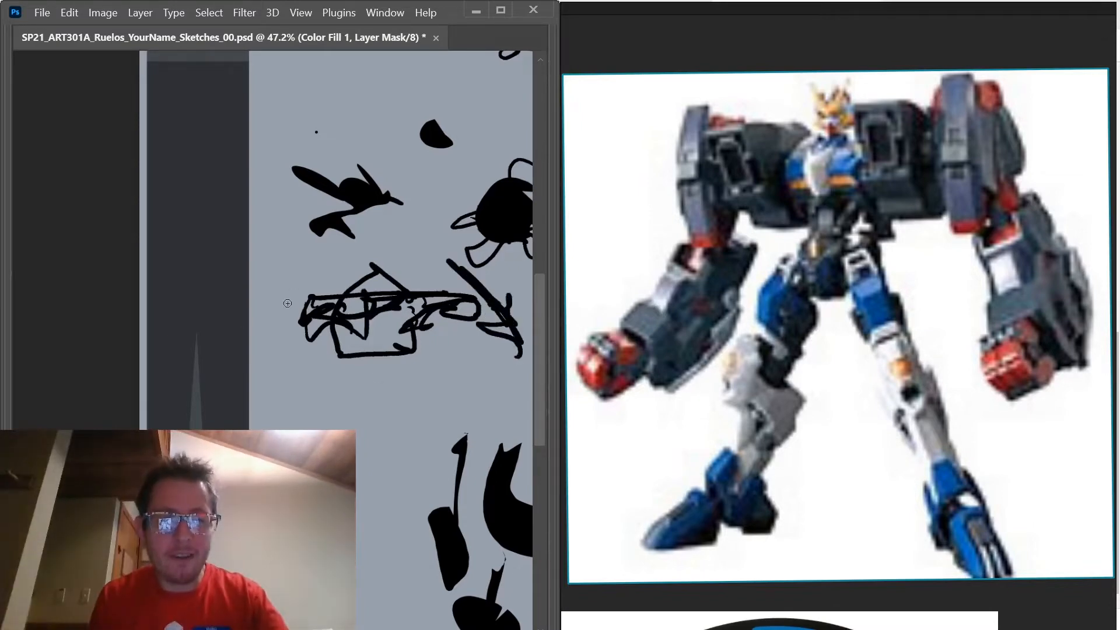
{"action": "mouse_move", "coordinate": [300, 266]}
{"action": "left_mouse_down"}
{"action": "mouse_move", "coordinate": [280, 354]}
{"action": "mouse_move", "coordinate": [239, 392]}
{"action": "mouse_move", "coordinate": [279, 388]}
{"action": "left_mouse_up"}
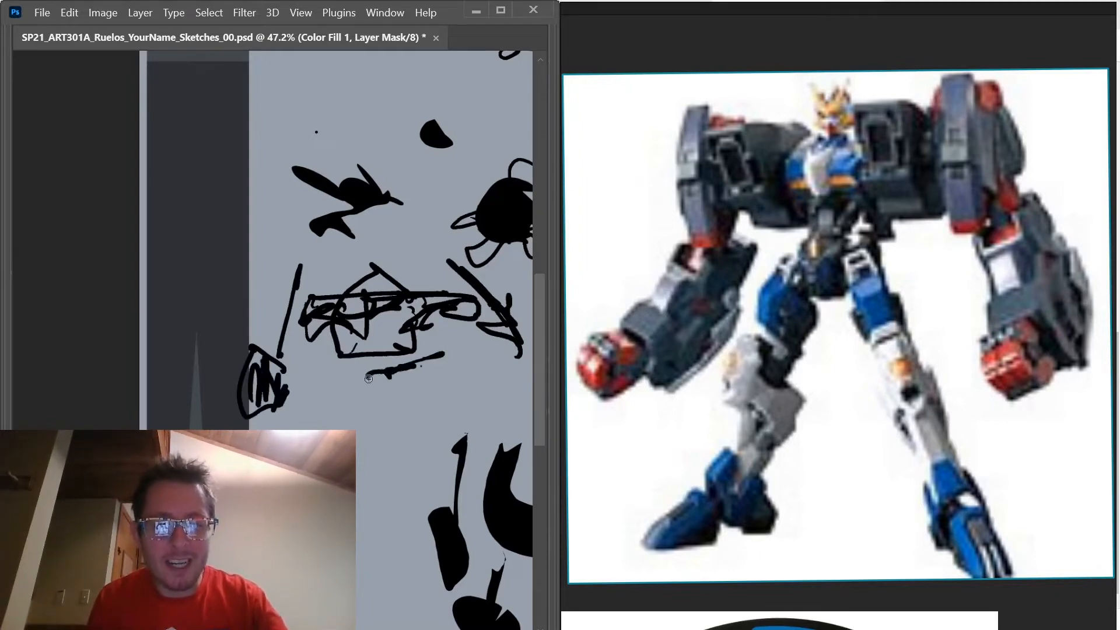
- Sketch the robot's angular hips, thick short legs and separate scribbled hand and foot shapes below the boxy chest
{"action": "mouse_move", "coordinate": [368, 379]}
{"action": "left_mouse_down"}
{"action": "mouse_move", "coordinate": [360, 391]}
{"action": "mouse_move", "coordinate": [431, 375]}
{"action": "mouse_move", "coordinate": [447, 411]}
{"action": "left_mouse_up"}
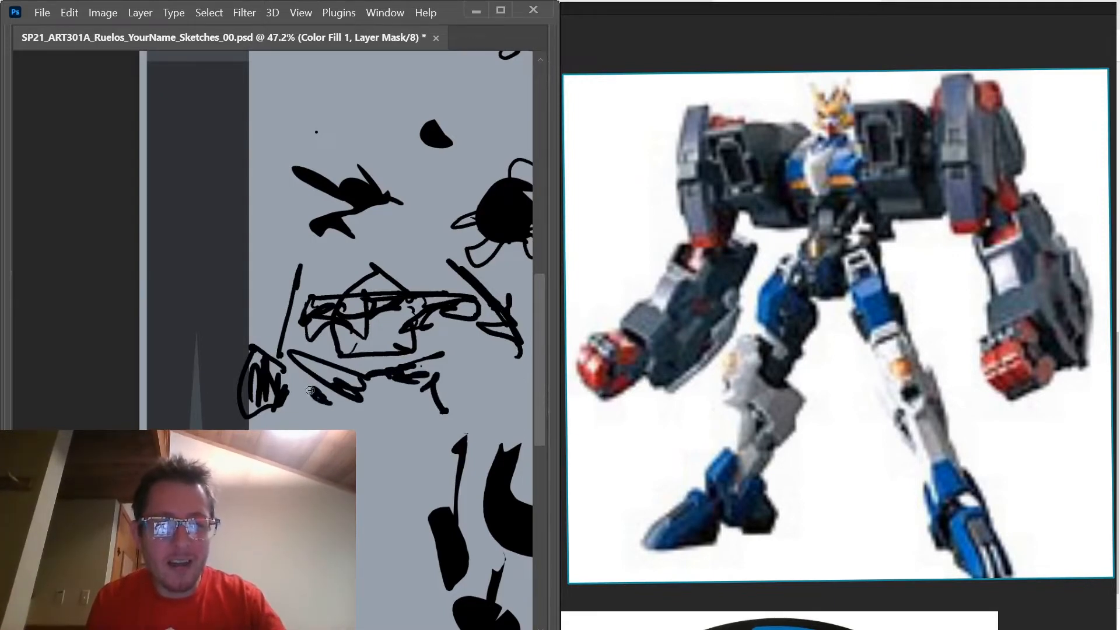
{"action": "mouse_move", "coordinate": [434, 410]}
{"action": "left_mouse_down"}
{"action": "mouse_move", "coordinate": [499, 412]}
{"action": "mouse_move", "coordinate": [499, 422]}
{"action": "mouse_move", "coordinate": [466, 408]}
{"action": "left_mouse_up"}
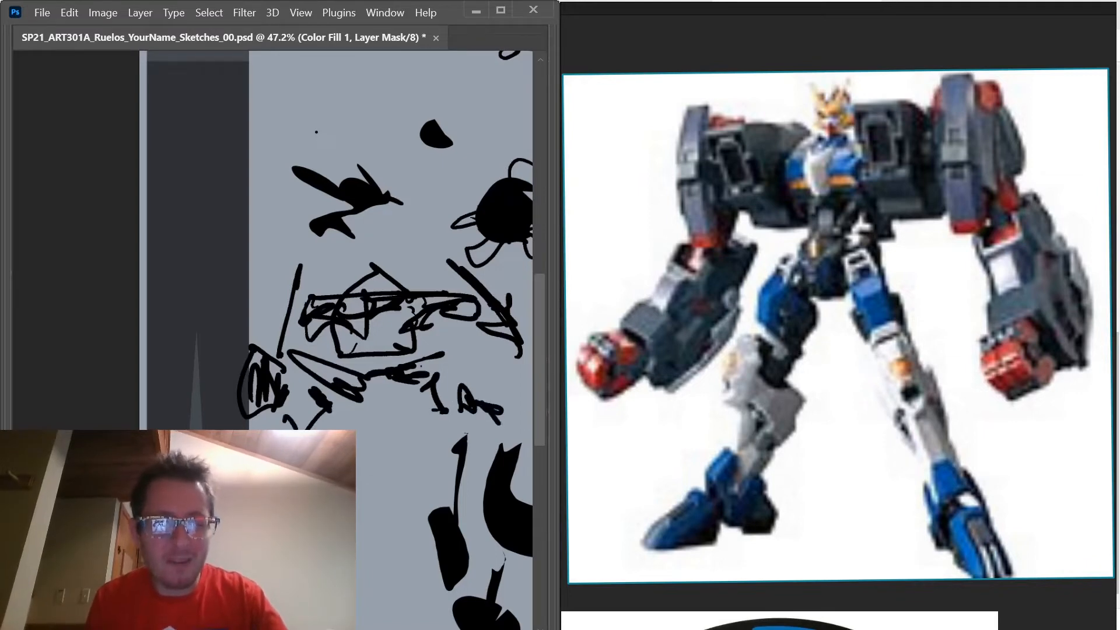
{"action": "left_click_drag", "start_coordinate": [273, 420], "coordinate": [291, 427]}
{"action": "left_click_drag", "start_coordinate": [379, 387], "coordinate": [384, 443]}
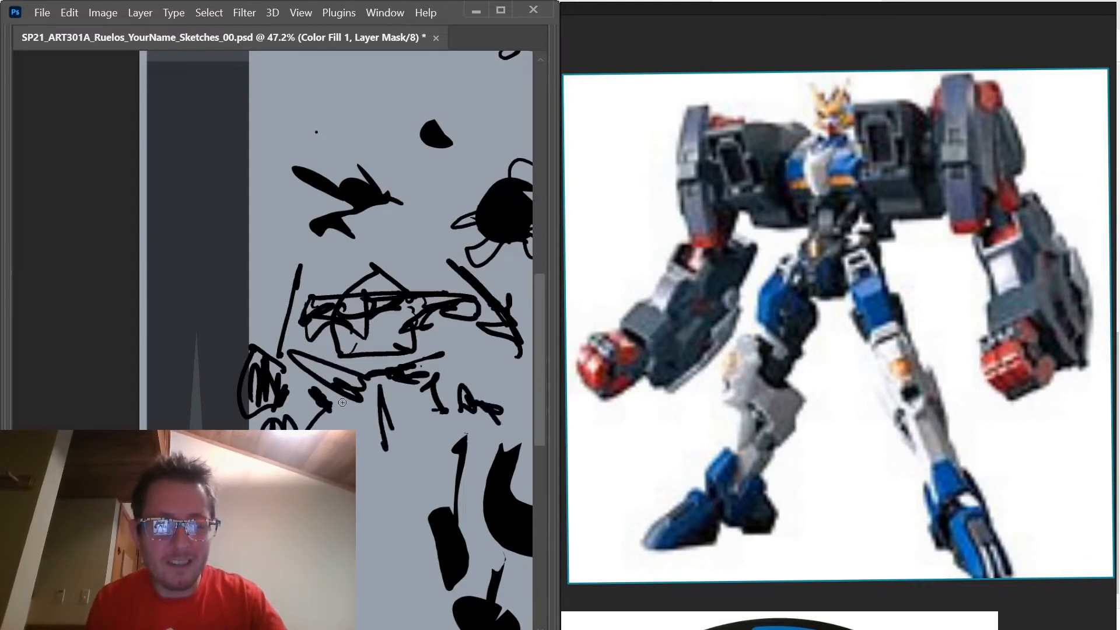
{"action": "mouse_move", "coordinate": [342, 402]}
{"action": "left_mouse_down"}
{"action": "mouse_move", "coordinate": [350, 425]}
{"action": "mouse_move", "coordinate": [341, 430]}
{"action": "mouse_move", "coordinate": [385, 444]}
{"action": "left_mouse_up"}
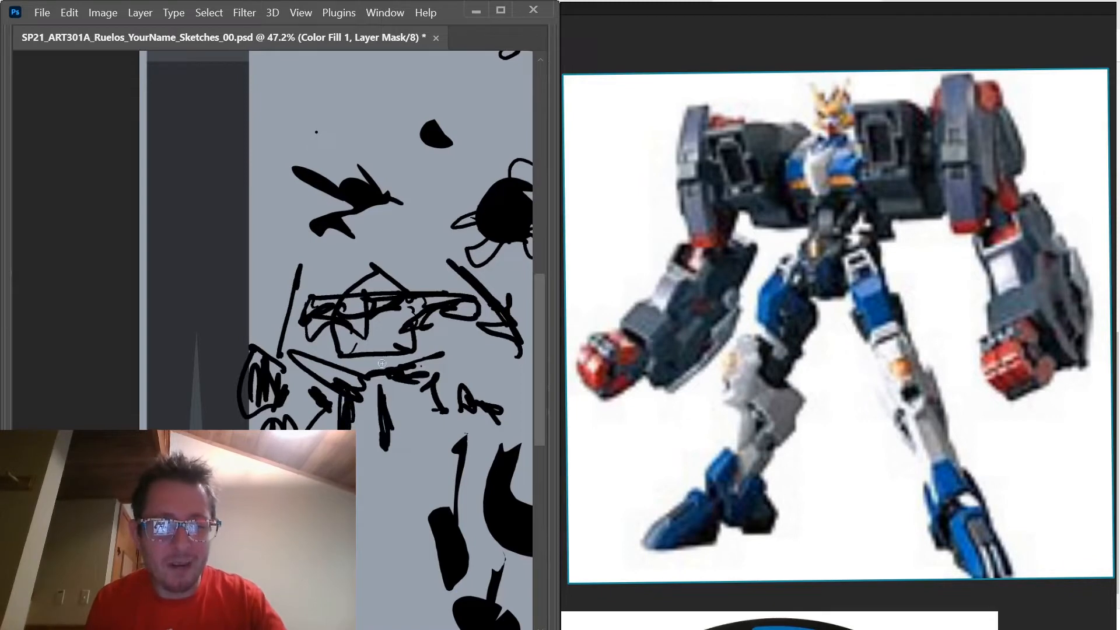
- Join the robot's chest to its hips and scribble the torso in with dense black strokes
{"action": "left_click_drag", "start_coordinate": [383, 354], "coordinate": [384, 397]}
{"action": "left_click_drag", "start_coordinate": [315, 362], "coordinate": [387, 375]}
{"action": "left_click_drag", "start_coordinate": [379, 304], "coordinate": [411, 327]}
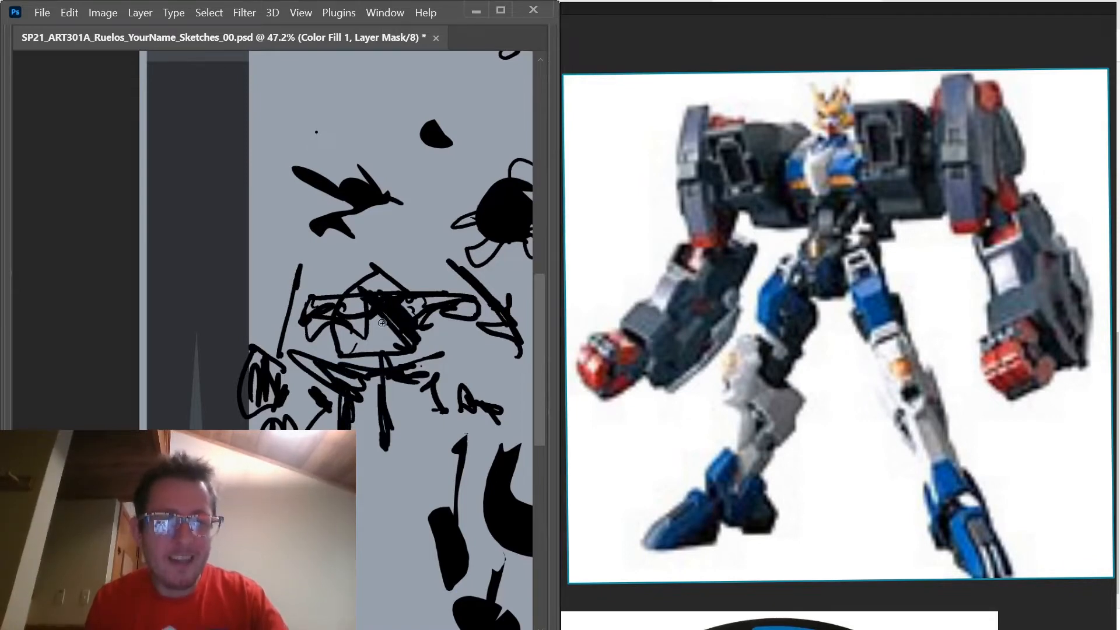
{"action": "left_click_drag", "start_coordinate": [349, 298], "coordinate": [405, 345]}
{"action": "left_click_drag", "start_coordinate": [339, 323], "coordinate": [366, 353]}
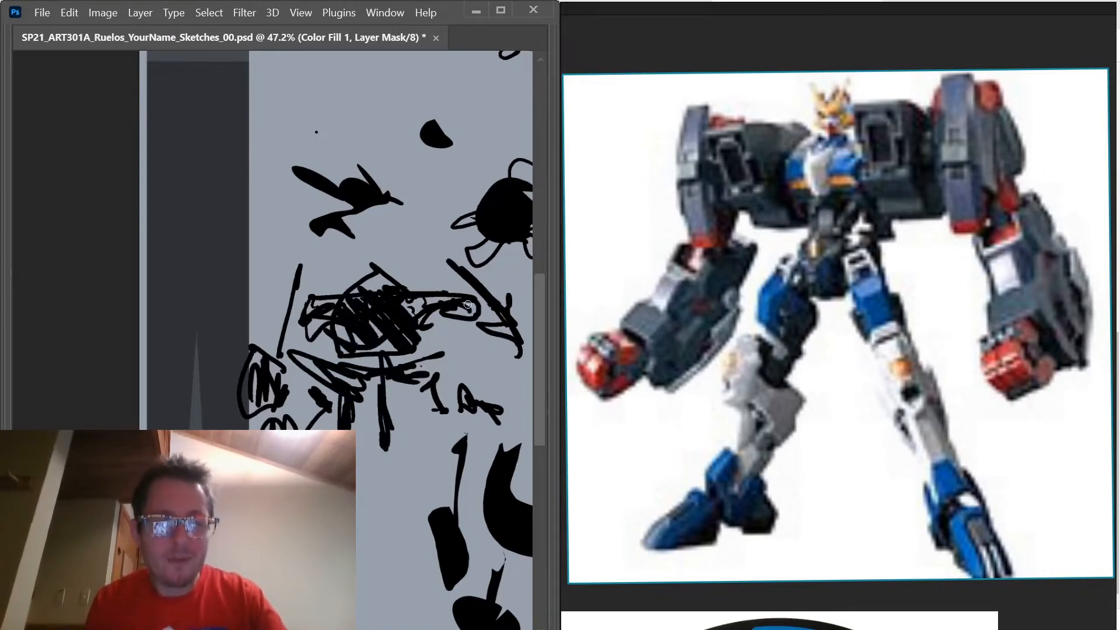
- Review the whole sketch page, find empty canvas, and examine the Calvin and Hobbes comic on the reference board
{"action": "mouse_move", "coordinate": [382, 452]}
{"action": "left_mouse_down"}
{"action": "mouse_move", "coordinate": [380, 341]}
{"action": "mouse_move", "coordinate": [7, 399]}
{"action": "mouse_move", "coordinate": [129, 382]}
{"action": "mouse_move", "coordinate": [128, 354]}
{"action": "left_mouse_up"}
{"action": "scroll", "coordinate": [125, 396], "scroll_direction": "down", "scroll_amount": 13}
{"action": "scroll", "coordinate": [140, 399], "scroll_direction": "up", "scroll_amount": 6}
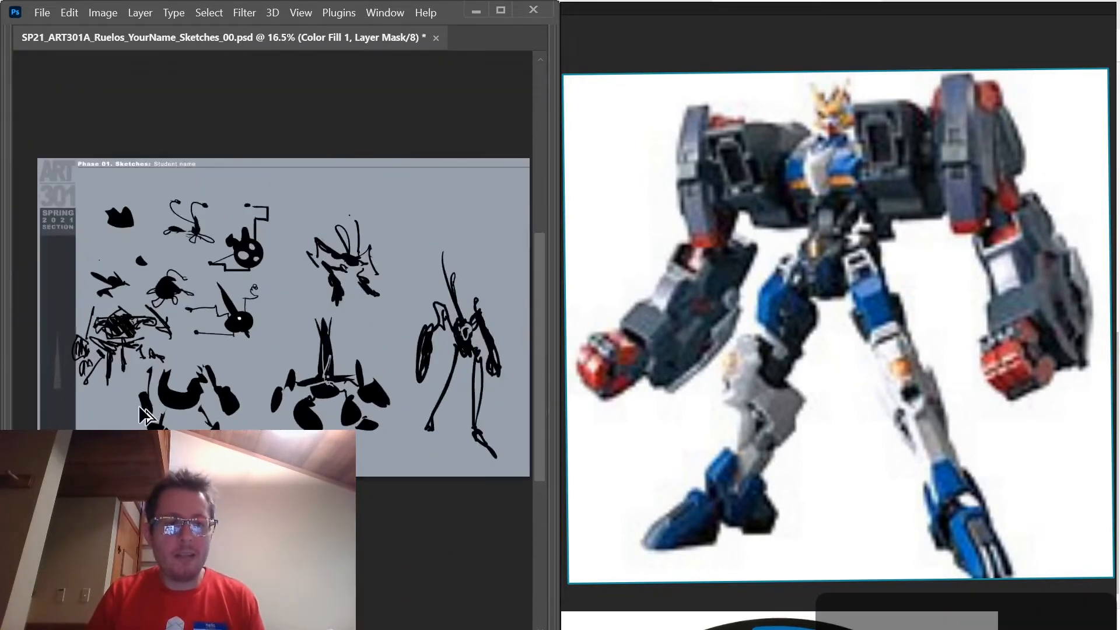
{"action": "scroll", "coordinate": [211, 396], "scroll_direction": "up", "scroll_amount": 8}
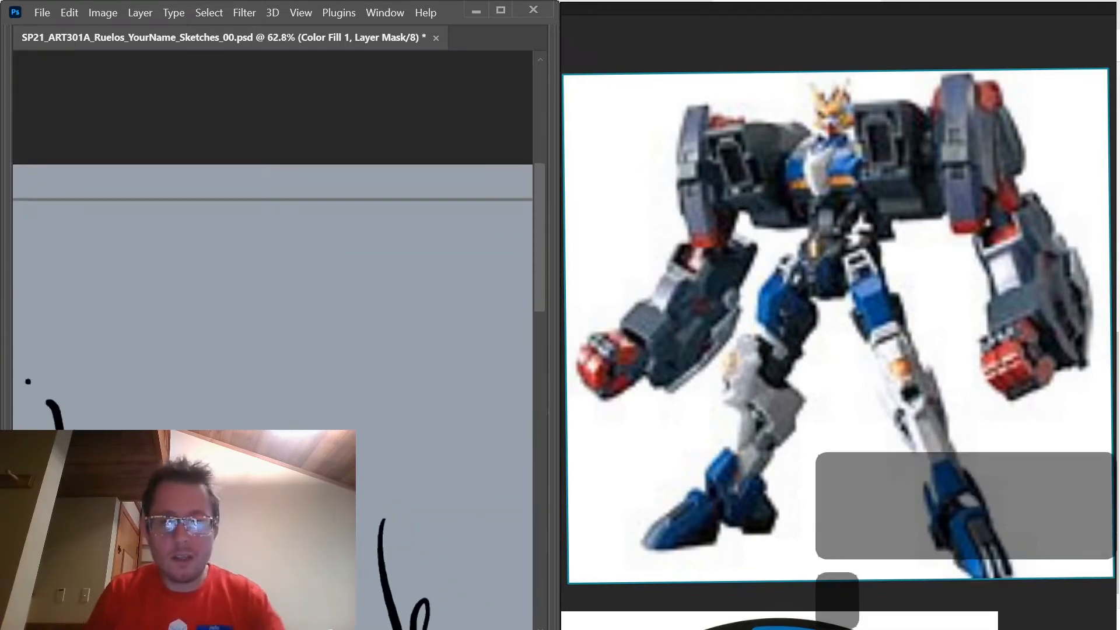
{"action": "double_click", "coordinate": [881, 296]}
{"action": "scroll", "coordinate": [688, 256], "scroll_direction": "down", "scroll_amount": 10}
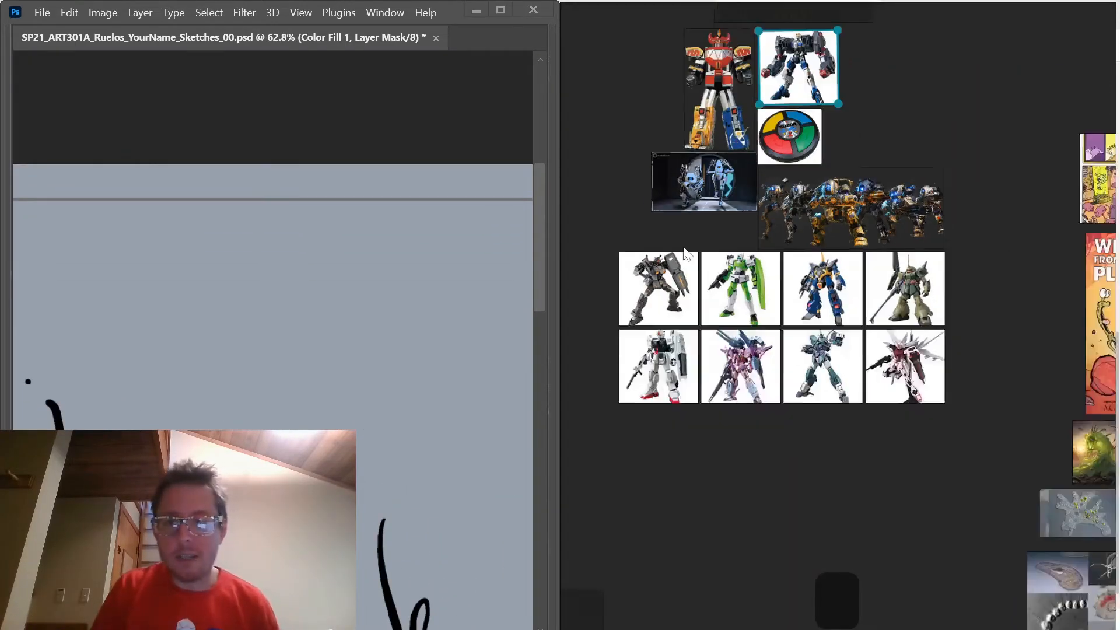
{"action": "scroll", "coordinate": [698, 255], "scroll_direction": "up", "scroll_amount": 2}
{"action": "left_click", "coordinate": [585, 256]}
{"action": "double_click", "coordinate": [588, 262]}
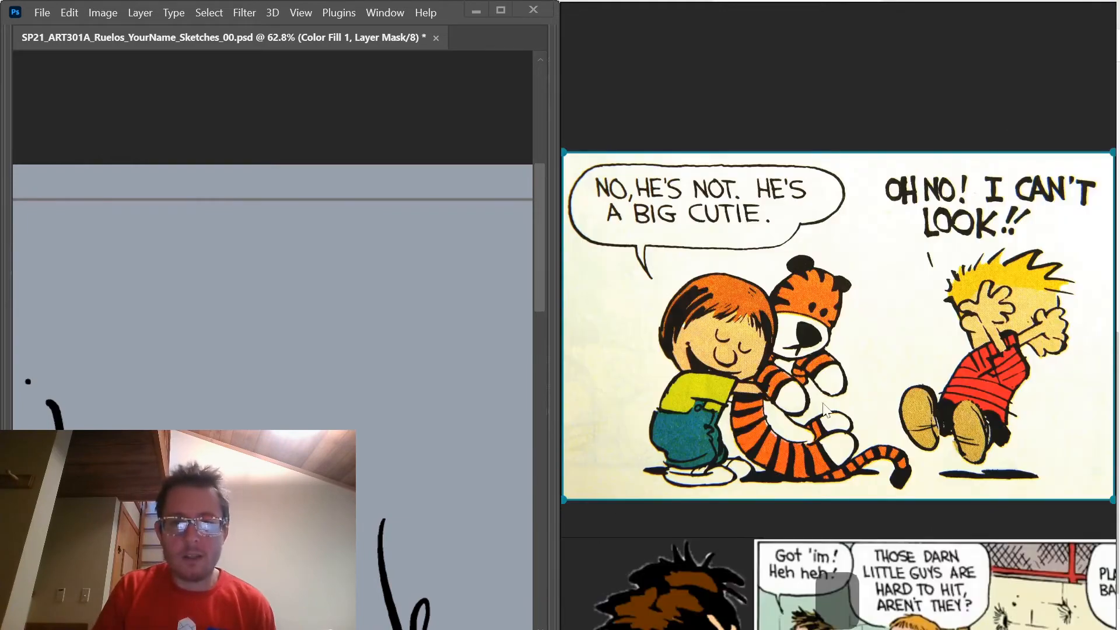
{"action": "scroll", "coordinate": [758, 403], "scroll_direction": "down", "scroll_amount": 5}
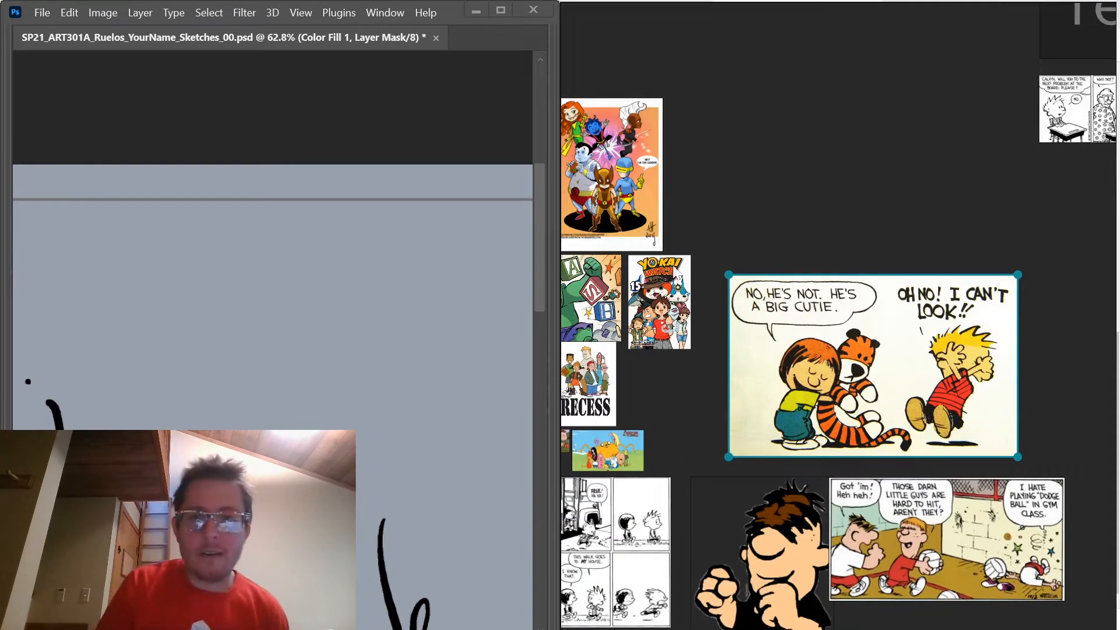
- Examine the child superhero team, baby Hulk and Yo-kai Watch references on the board
{"action": "left_click", "coordinate": [676, 269]}
{"action": "double_click", "coordinate": [625, 133]}
{"action": "scroll", "coordinate": [707, 542], "scroll_direction": "down", "scroll_amount": 4}
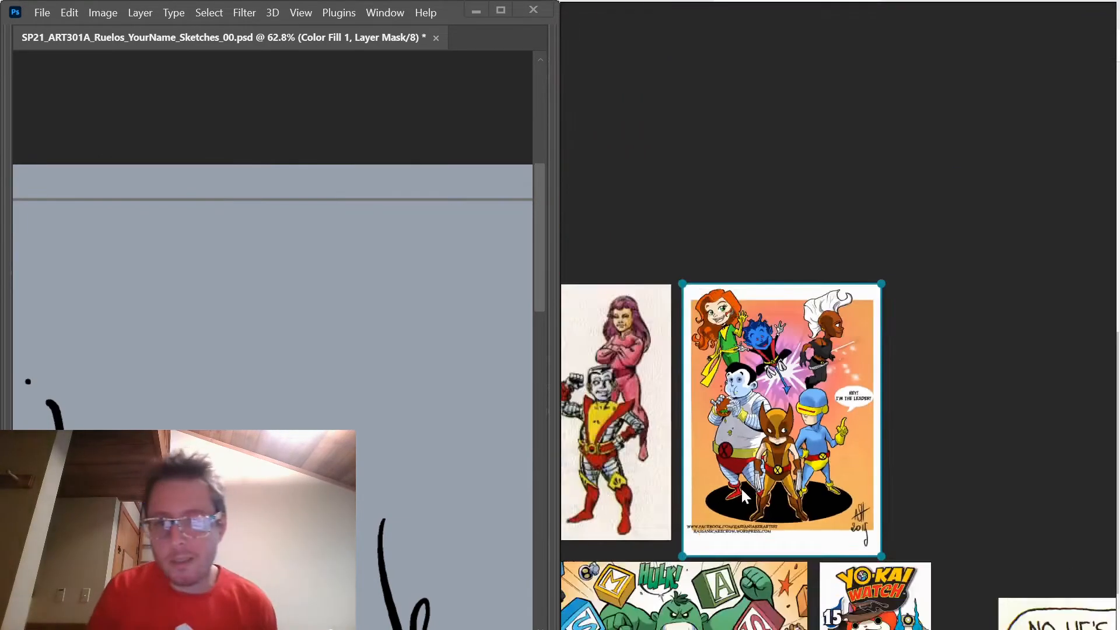
{"action": "double_click", "coordinate": [708, 620]}
{"action": "scroll", "coordinate": [707, 618], "scroll_direction": "down", "scroll_amount": 4}
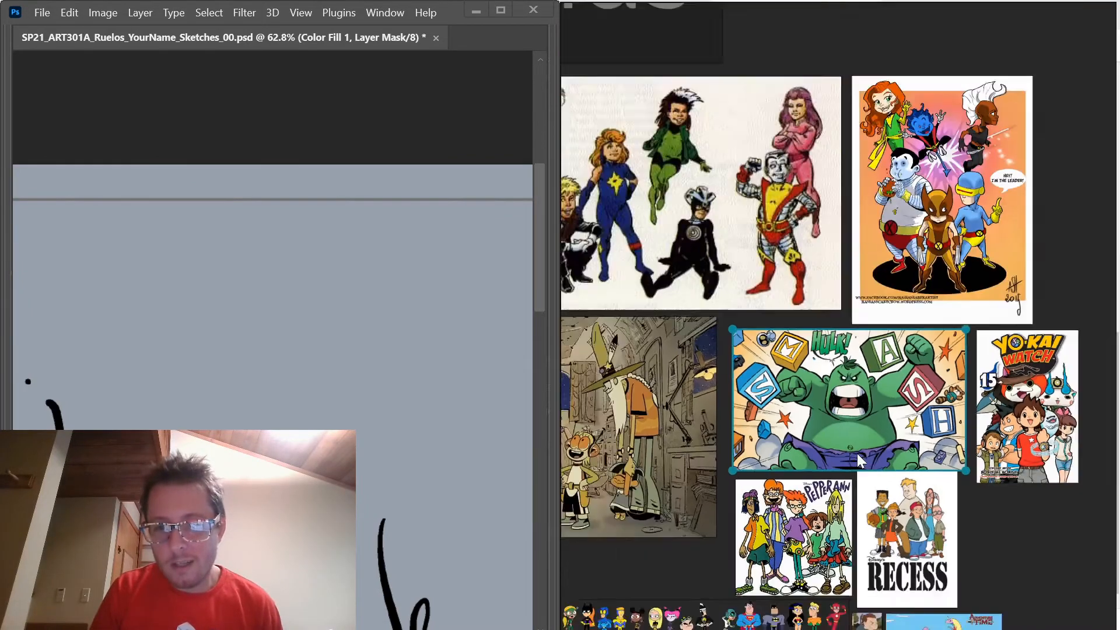
{"action": "scroll", "coordinate": [866, 455], "scroll_direction": "up", "scroll_amount": 1}
{"action": "double_click", "coordinate": [1086, 399]}
{"action": "scroll", "coordinate": [903, 518], "scroll_direction": "up", "scroll_amount": 2}
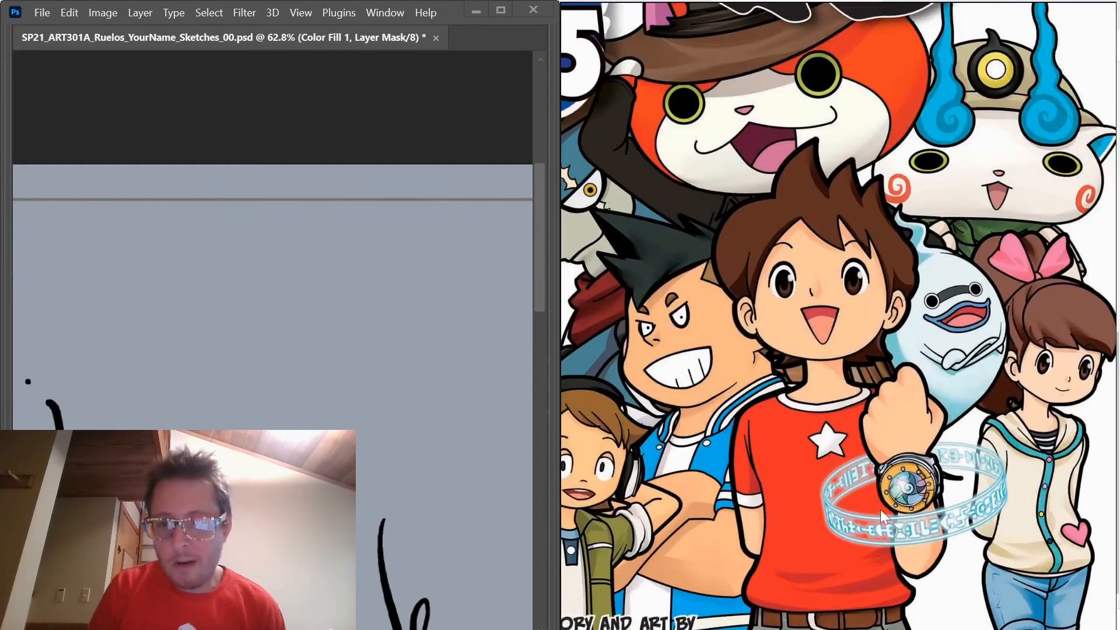
{"action": "scroll", "coordinate": [880, 509], "scroll_direction": "down", "scroll_amount": 4}
- Start a new sketch with a small black dot in the empty canvas near the page's header line
{"action": "left_click", "coordinate": [350, 273]}
{"action": "left_click_drag", "start_coordinate": [350, 298], "coordinate": [343, 274]}
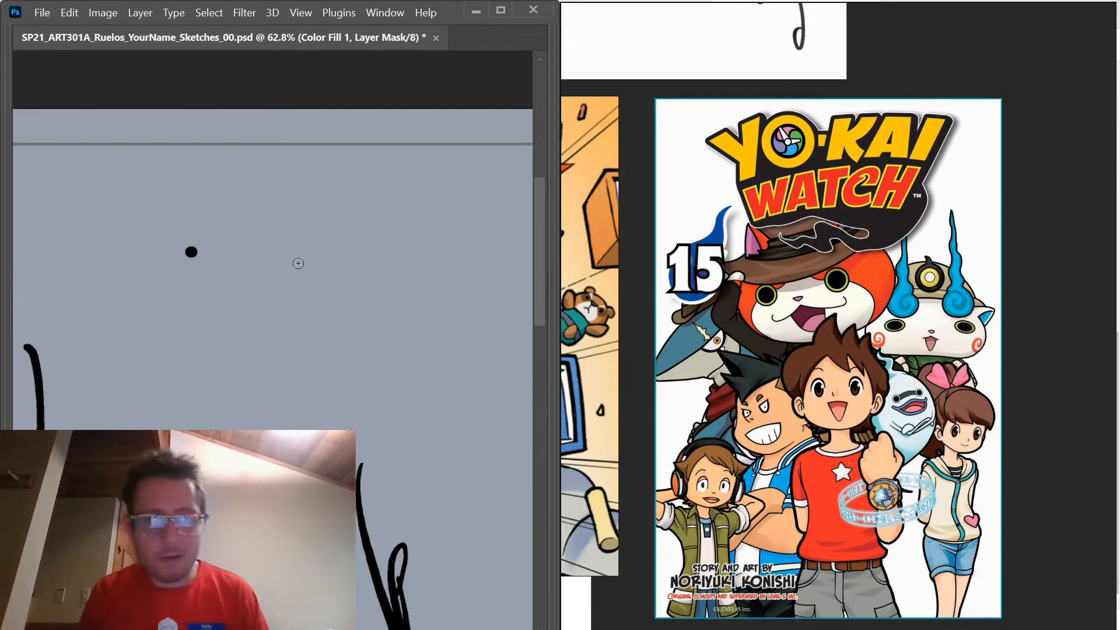
{"action": "mouse_move", "coordinate": [244, 251]}
{"action": "left_mouse_down"}
{"action": "mouse_move", "coordinate": [316, 307]}
{"action": "mouse_move", "coordinate": [245, 241]}
{"action": "mouse_move", "coordinate": [328, 299]}
{"action": "mouse_move", "coordinate": [265, 249]}
{"action": "mouse_move", "coordinate": [222, 286]}
{"action": "mouse_move", "coordinate": [252, 295]}
{"action": "left_mouse_up"}
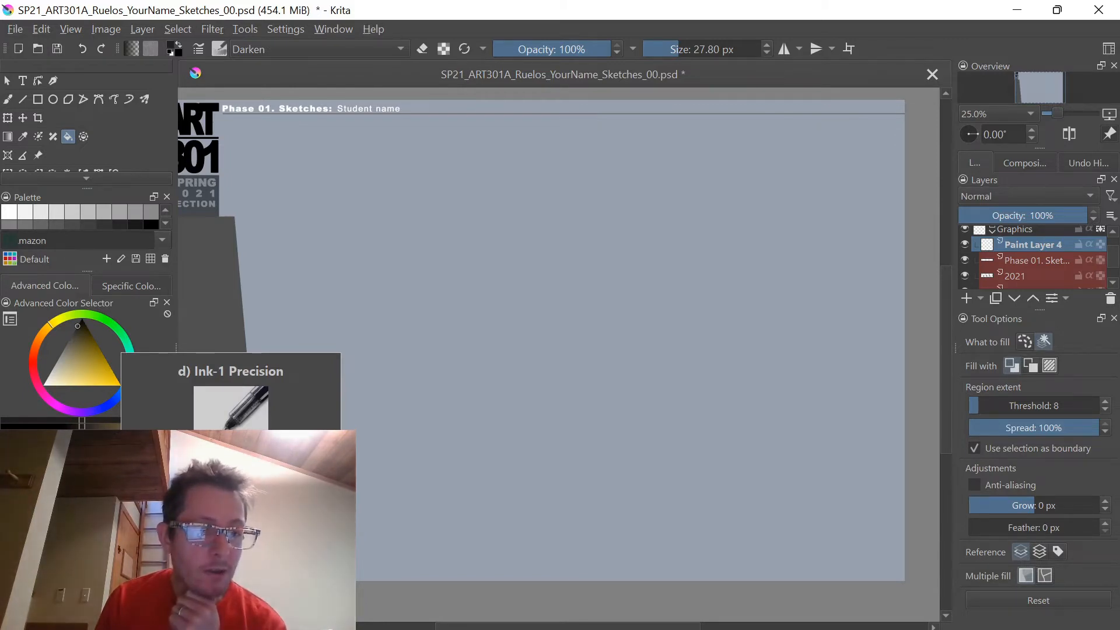
- Switch to Krita, choose the flask-icon shape brush preset with the Freehand Brush tool, and try to enlarge the brush
{"action": "left_click", "coordinate": [121, 490]}
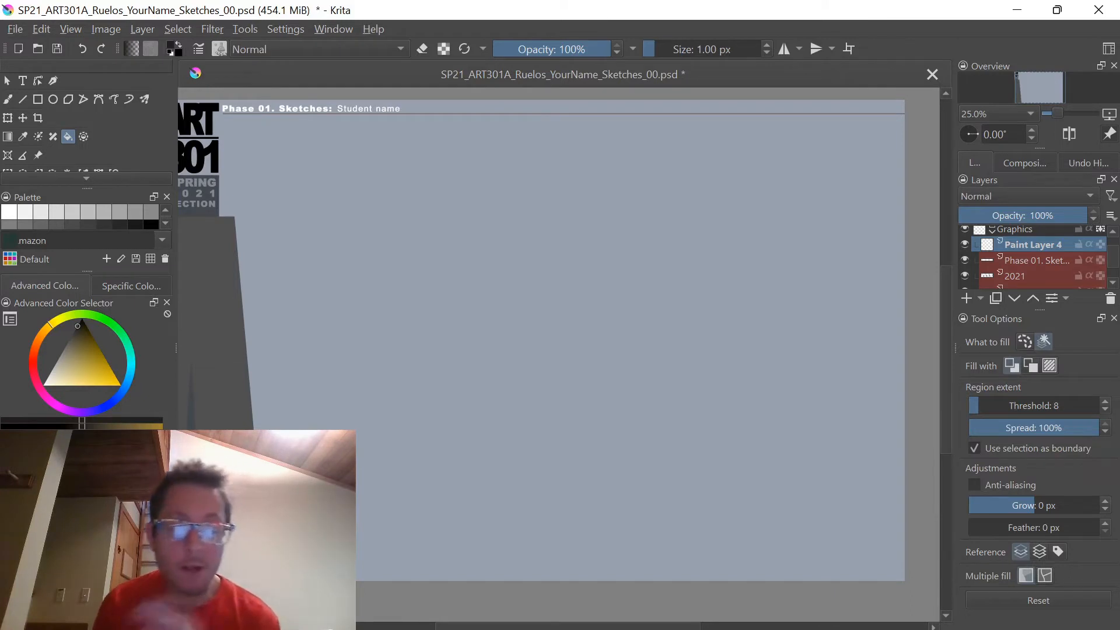
{"action": "left_click_drag", "start_coordinate": [555, 405], "coordinate": [550, 385]}
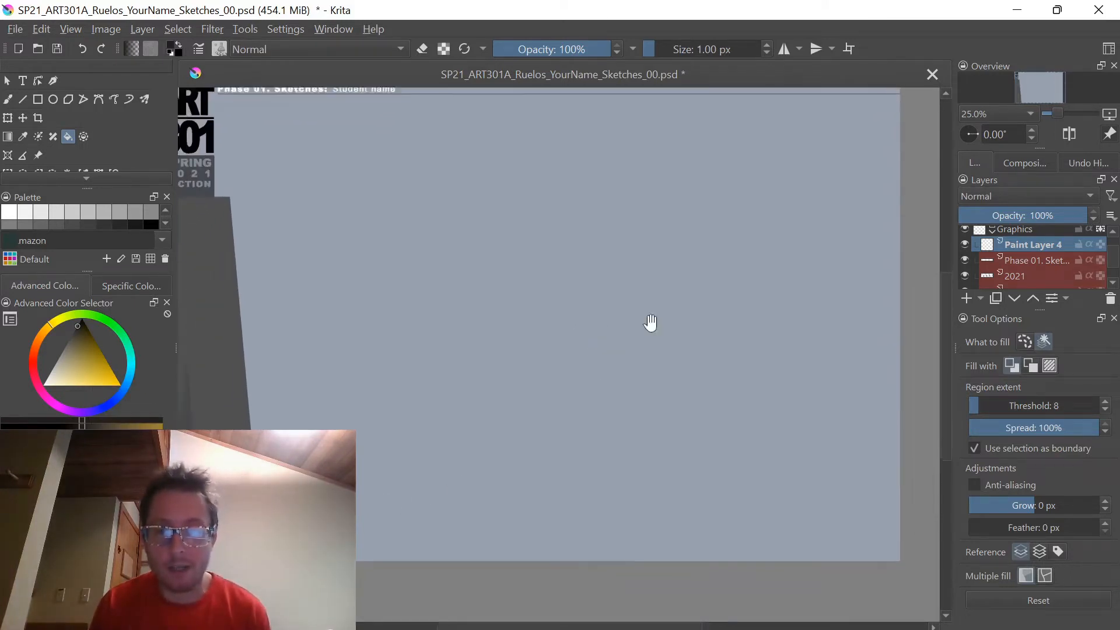
{"action": "left_click_drag", "start_coordinate": [252, 230], "coordinate": [302, 278]}
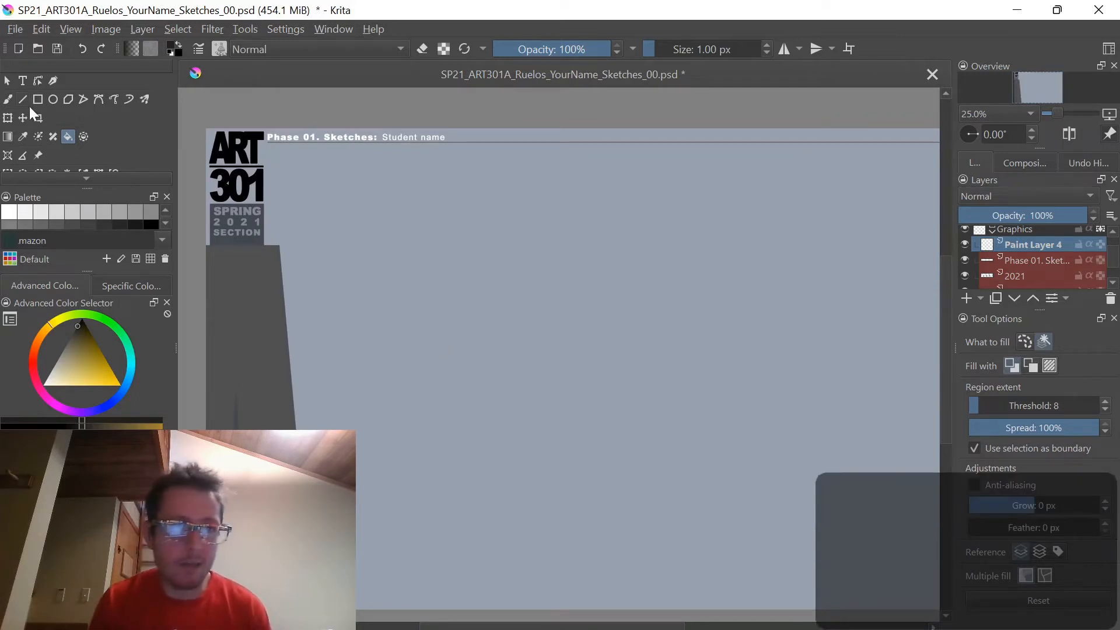
{"action": "left_click", "coordinate": [12, 100]}
{"action": "key", "text": "bracketright"}
{"action": "key", "text": "bracketright"}
{"action": "key", "text": "bracketright"}
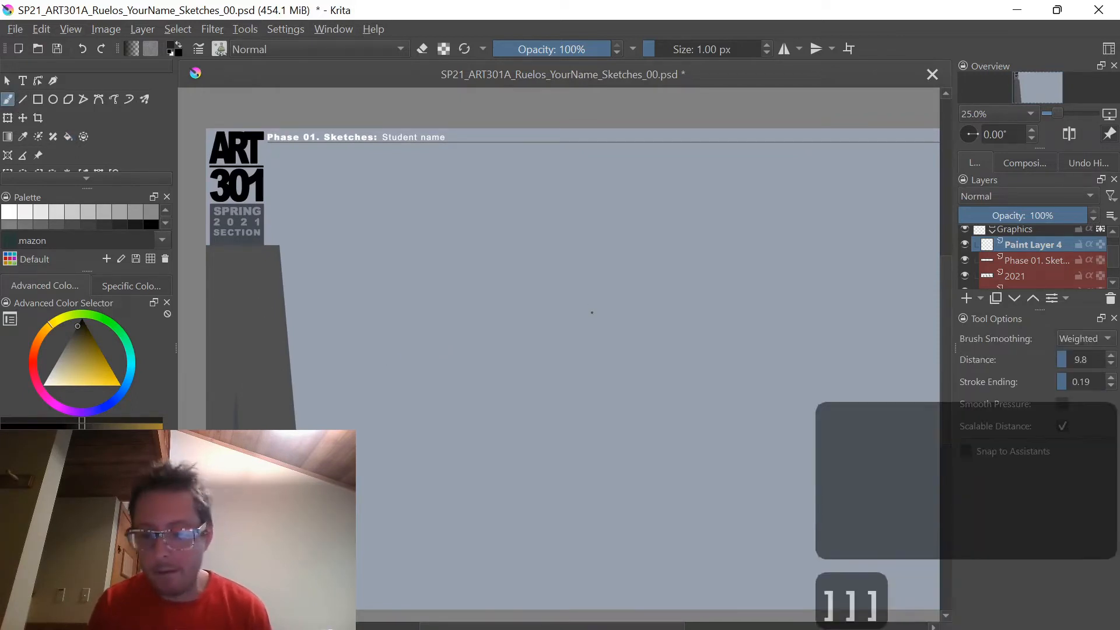
{"action": "mouse_move", "coordinate": [412, 207]}
{"action": "left_mouse_down"}
{"action": "mouse_move", "coordinate": [366, 61]}
{"action": "mouse_move", "coordinate": [410, 135]}
{"action": "mouse_move", "coordinate": [410, 213]}
{"action": "left_mouse_up"}
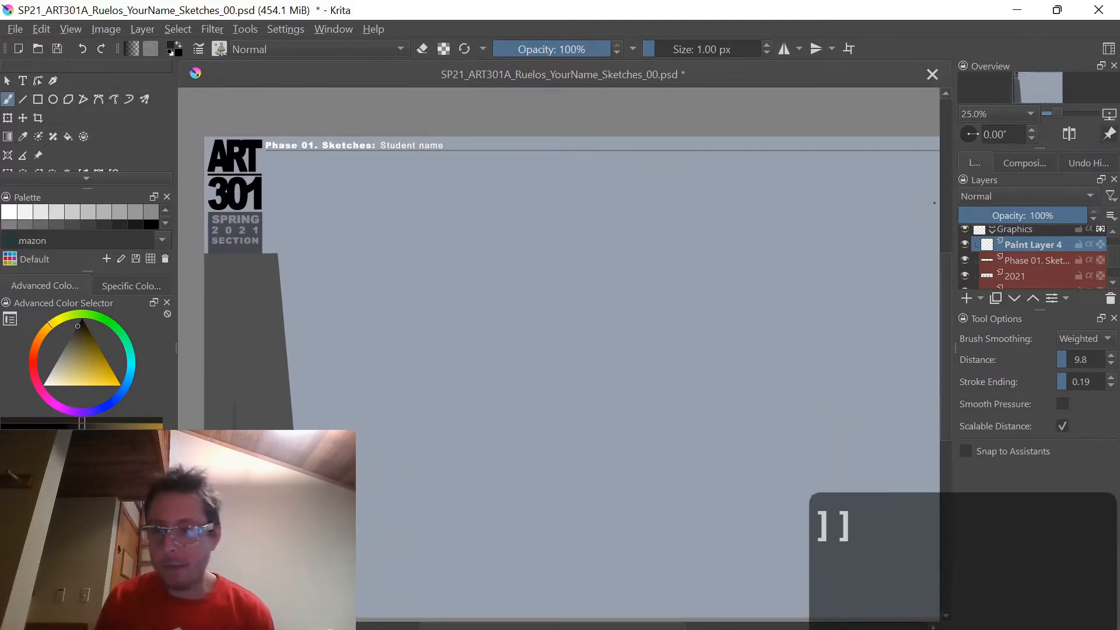
- Add a near-black Color fill layer named Fill Layer 5 above Paint Layer 4 and invert its mask
{"action": "left_click", "coordinate": [980, 298]}
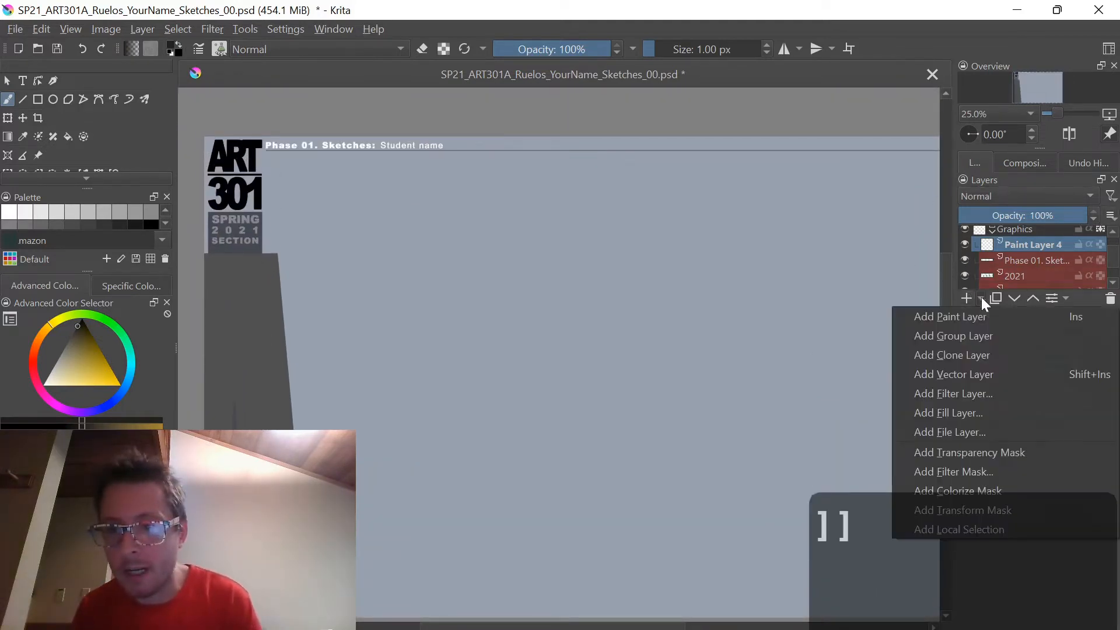
{"action": "left_click", "coordinate": [953, 412]}
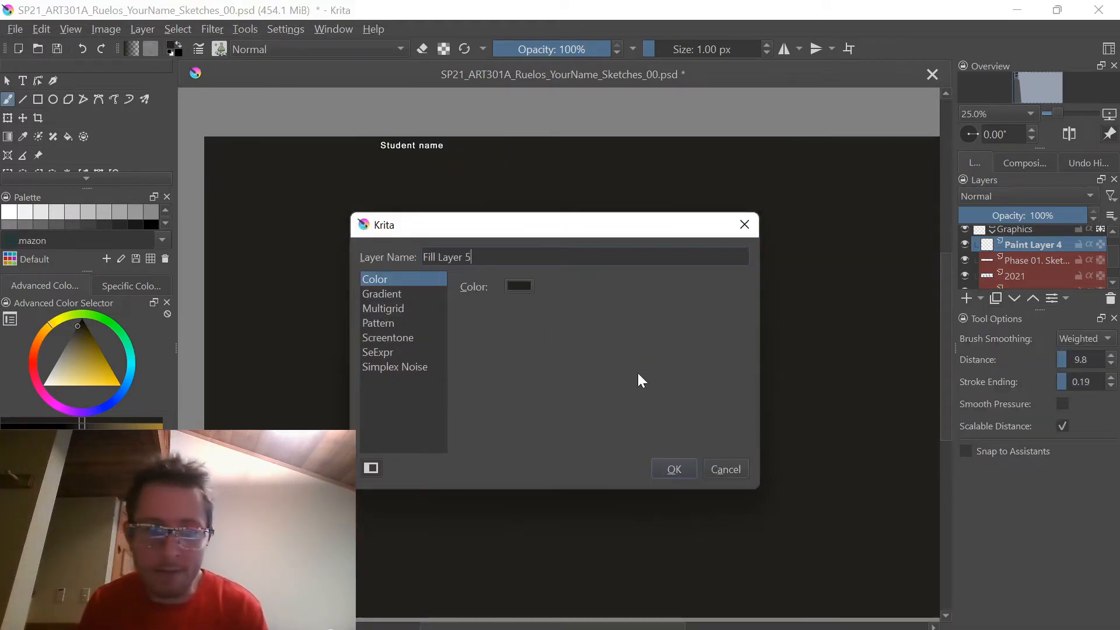
{"action": "left_click", "coordinate": [672, 469]}
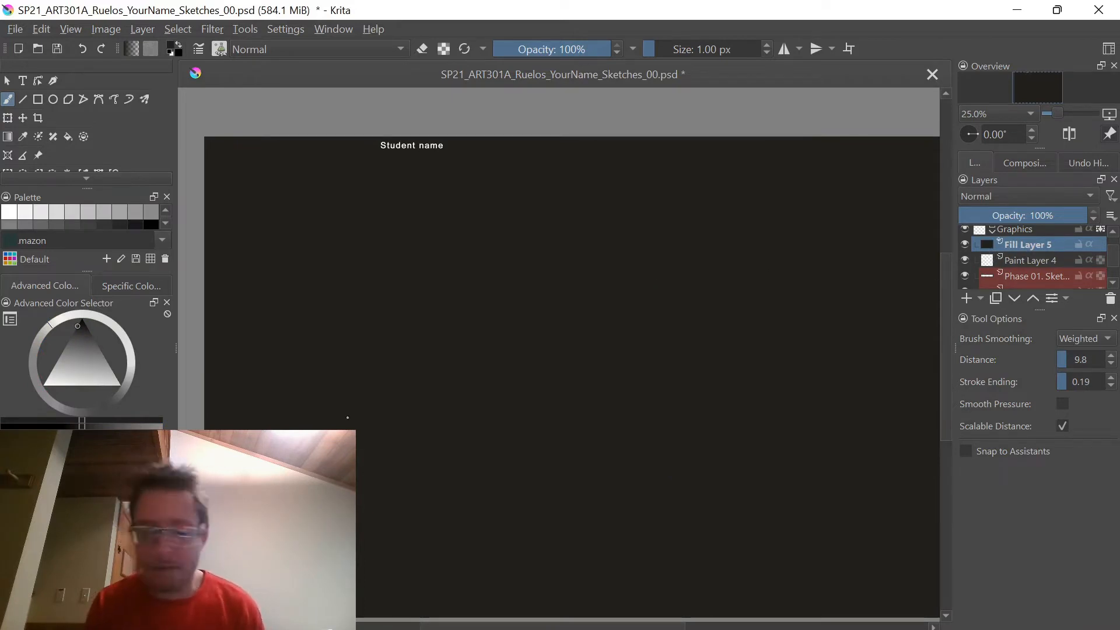
{"action": "key", "text": "ctrl+i"}
{"action": "left_click_drag", "start_coordinate": [490, 350], "coordinate": [397, 330]}
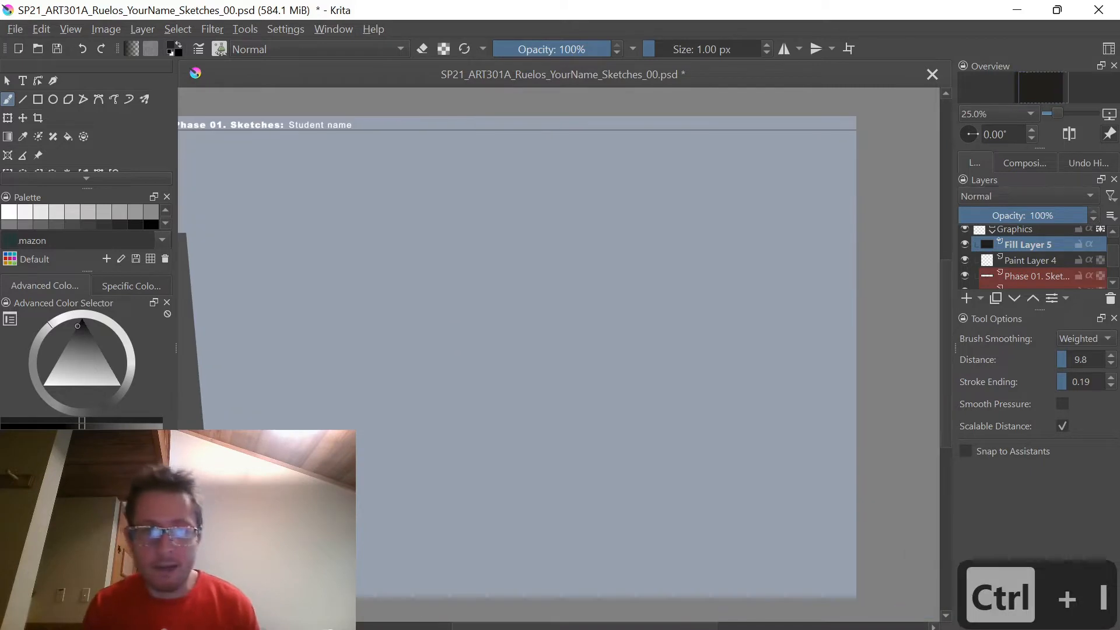
- Undo a grey test shape on the fill layer's mask, reset the colors to black and white, and paint a sharp-edged test silhouette
{"action": "mouse_move", "coordinate": [470, 379]}
{"action": "left_mouse_down"}
{"action": "mouse_move", "coordinate": [411, 459]}
{"action": "mouse_move", "coordinate": [430, 480]}
{"action": "left_mouse_up"}
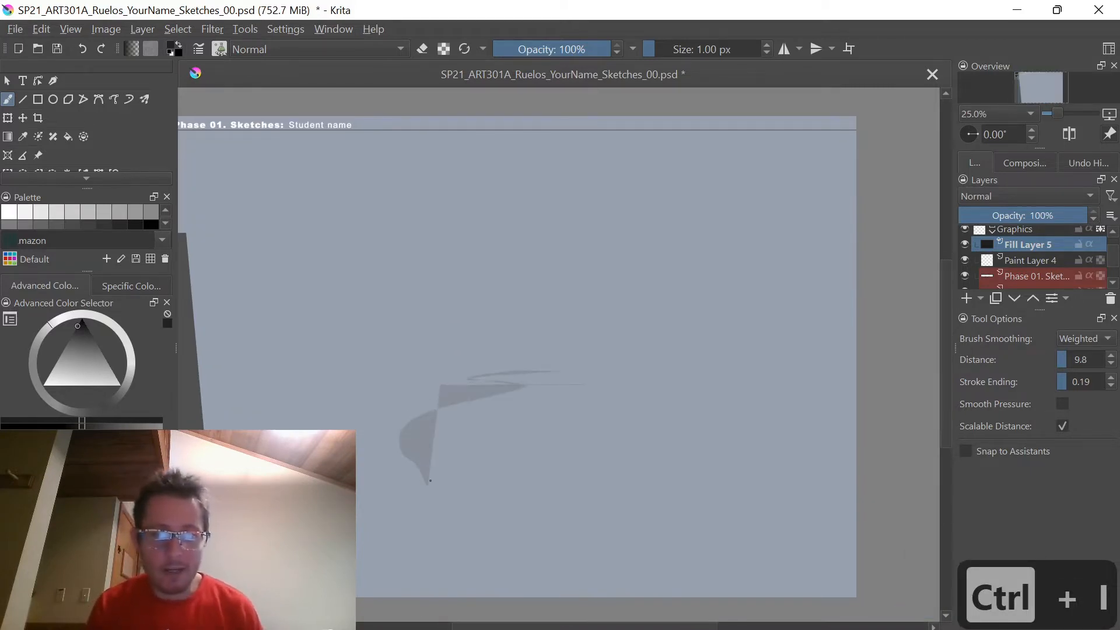
{"action": "key", "text": "ctrl+z"}
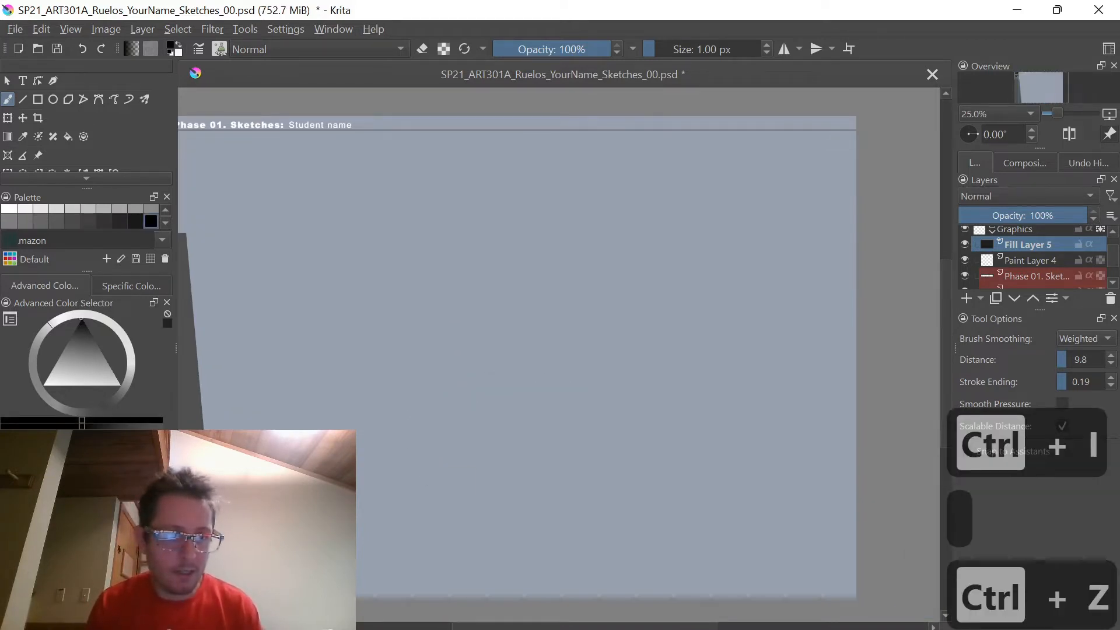
{"action": "key", "text": "d"}
{"action": "mouse_move", "coordinate": [532, 288]}
{"action": "left_mouse_down"}
{"action": "mouse_move", "coordinate": [495, 397]}
{"action": "mouse_move", "coordinate": [512, 417]}
{"action": "left_mouse_up"}
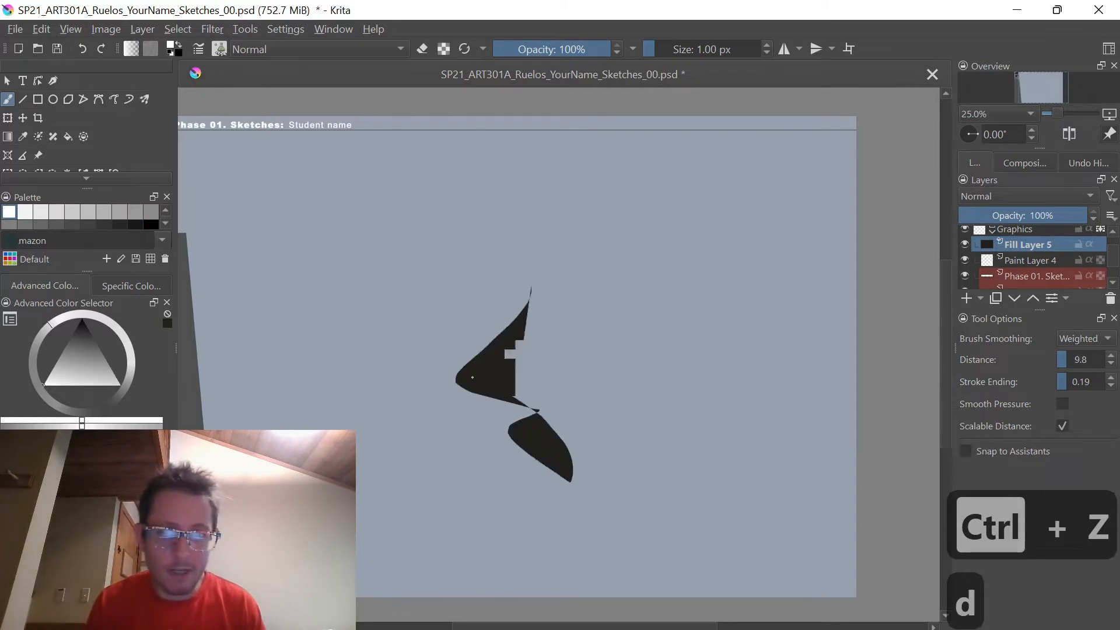
{"action": "key", "text": "x"}
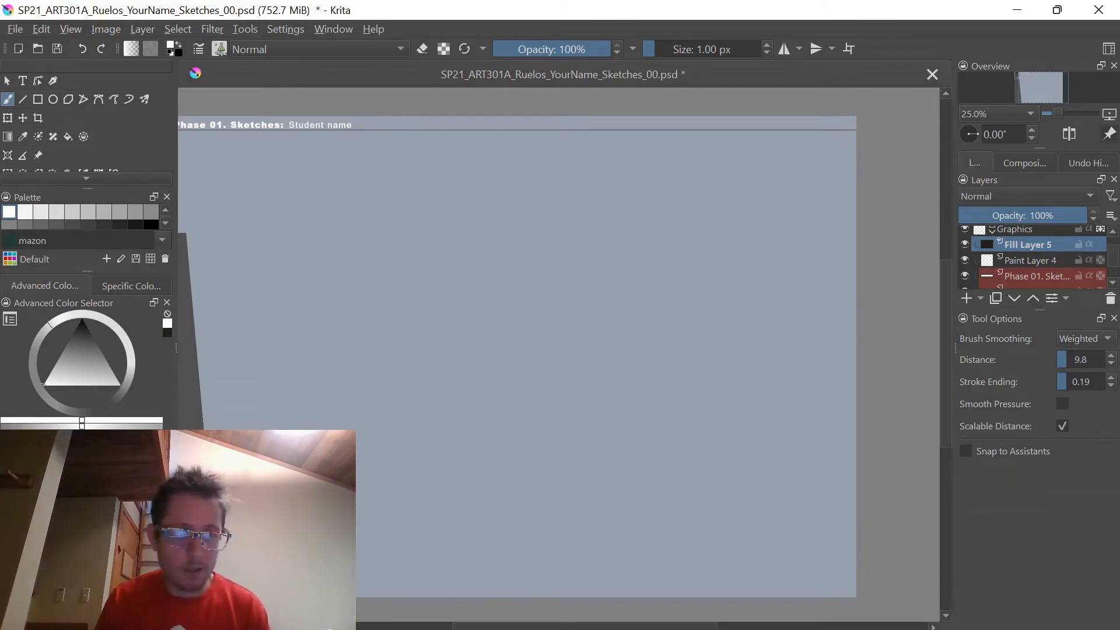
- Look through the list of brush presets, close it, and inspect the empty sketch page
{"action": "left_click", "coordinate": [219, 49]}
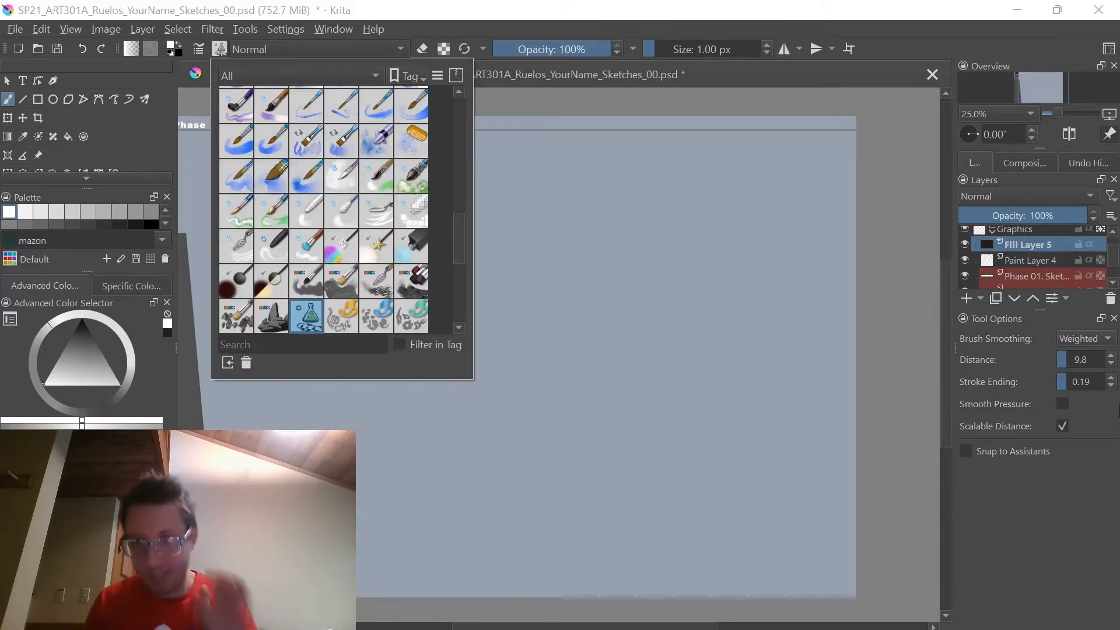
{"action": "left_click", "coordinate": [676, 352]}
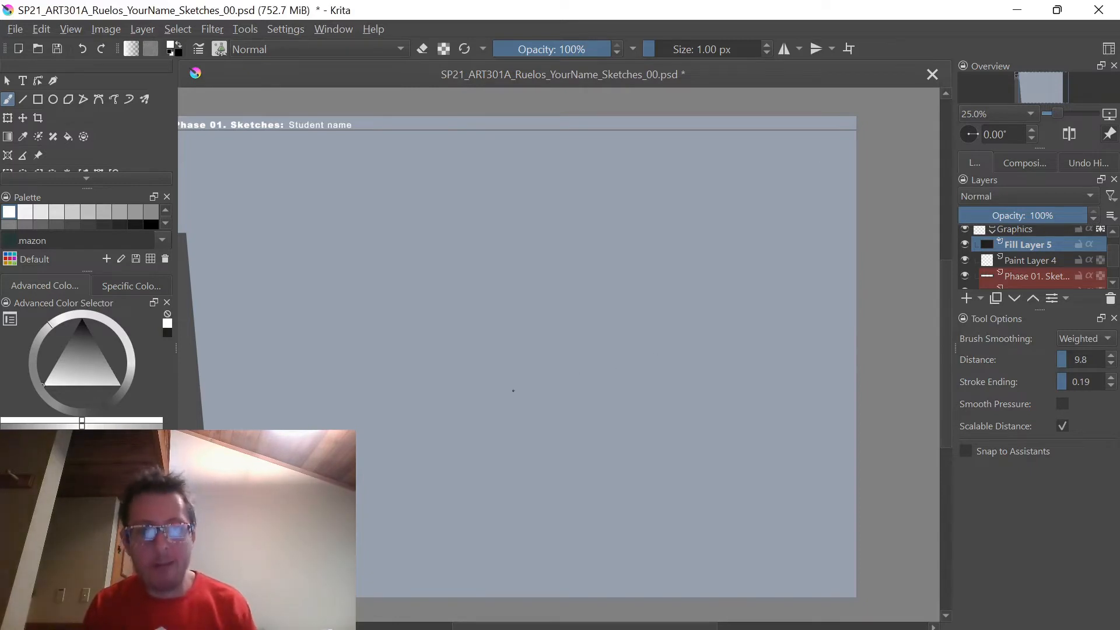
{"action": "scroll", "coordinate": [513, 391], "scroll_direction": "up", "scroll_amount": 1}
{"action": "scroll", "coordinate": [698, 263], "scroll_direction": "down", "scroll_amount": 2}
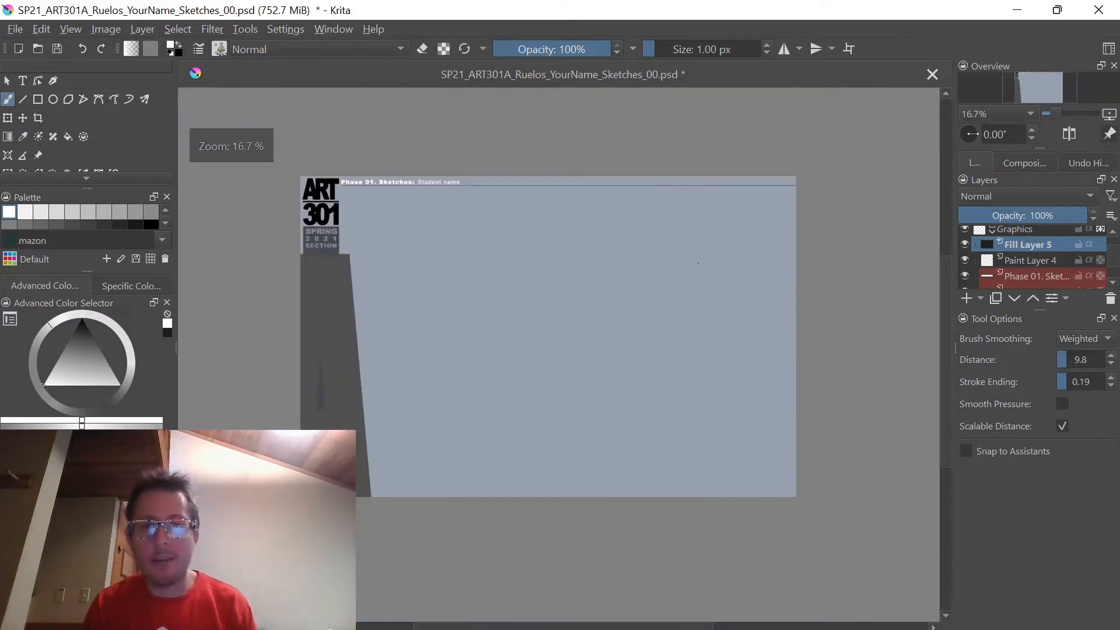
{"action": "scroll", "coordinate": [543, 294], "scroll_direction": "up", "scroll_amount": 3}
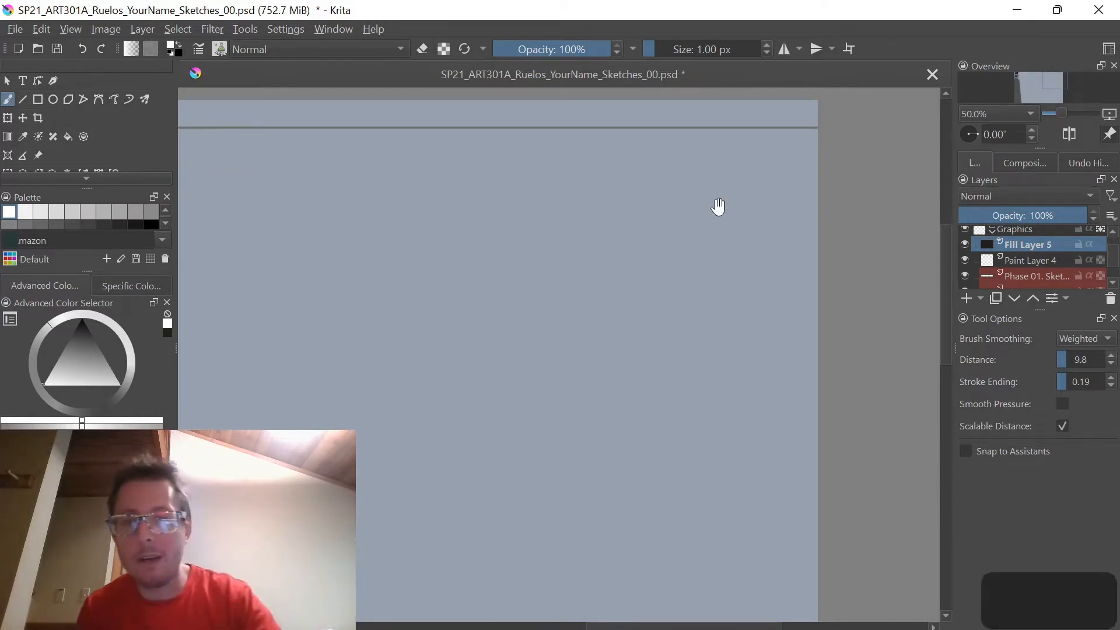
- Paint a small angular black shape near the page's upper-right corner and bring up the Pepper Ann reference image over the canvas
{"action": "left_click_drag", "start_coordinate": [711, 212], "coordinate": [706, 275]}
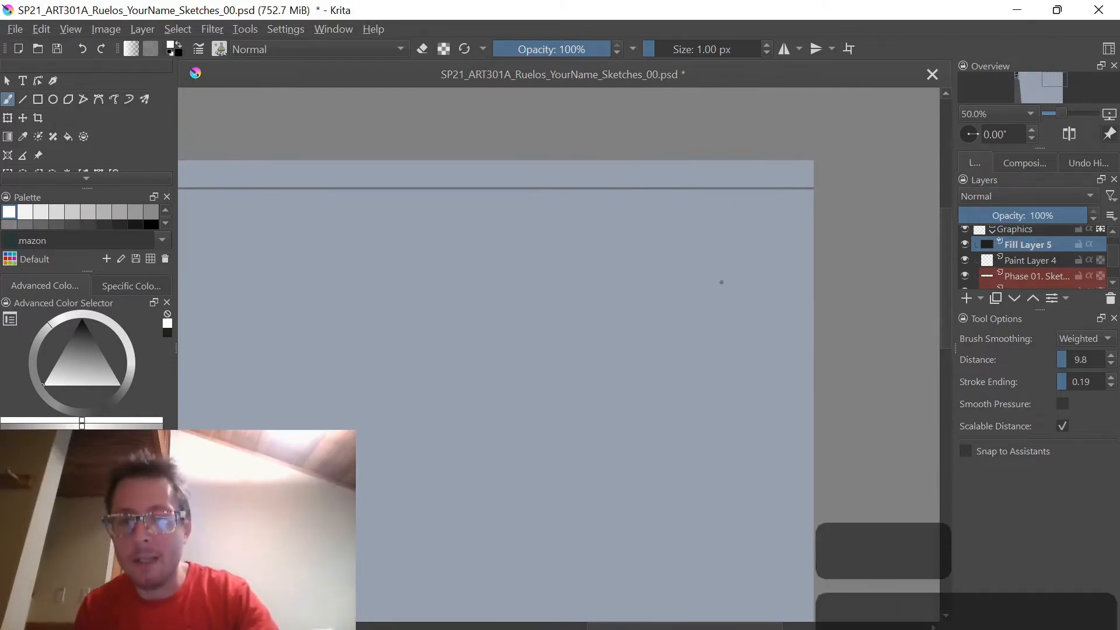
{"action": "mouse_move", "coordinate": [746, 324]}
{"action": "left_mouse_down"}
{"action": "mouse_move", "coordinate": [725, 282]}
{"action": "mouse_move", "coordinate": [695, 307]}
{"action": "mouse_move", "coordinate": [664, 298]}
{"action": "mouse_move", "coordinate": [699, 356]}
{"action": "mouse_move", "coordinate": [715, 319]}
{"action": "mouse_move", "coordinate": [751, 307]}
{"action": "left_mouse_up"}
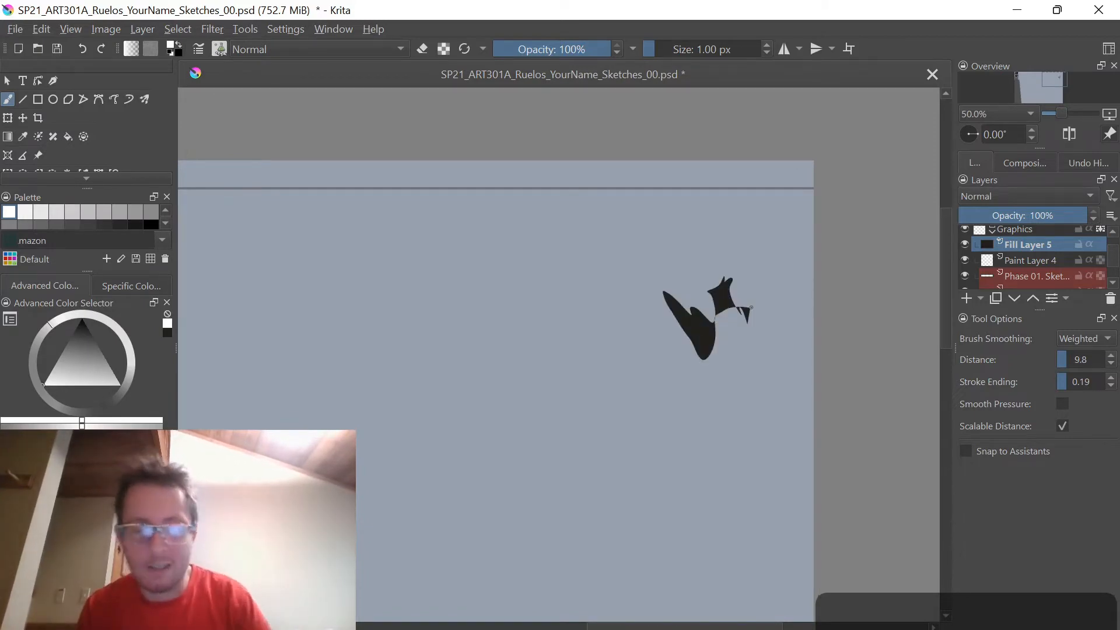
{"action": "key", "text": "alt+Tab"}
{"action": "key", "text": "alt+Tab"}
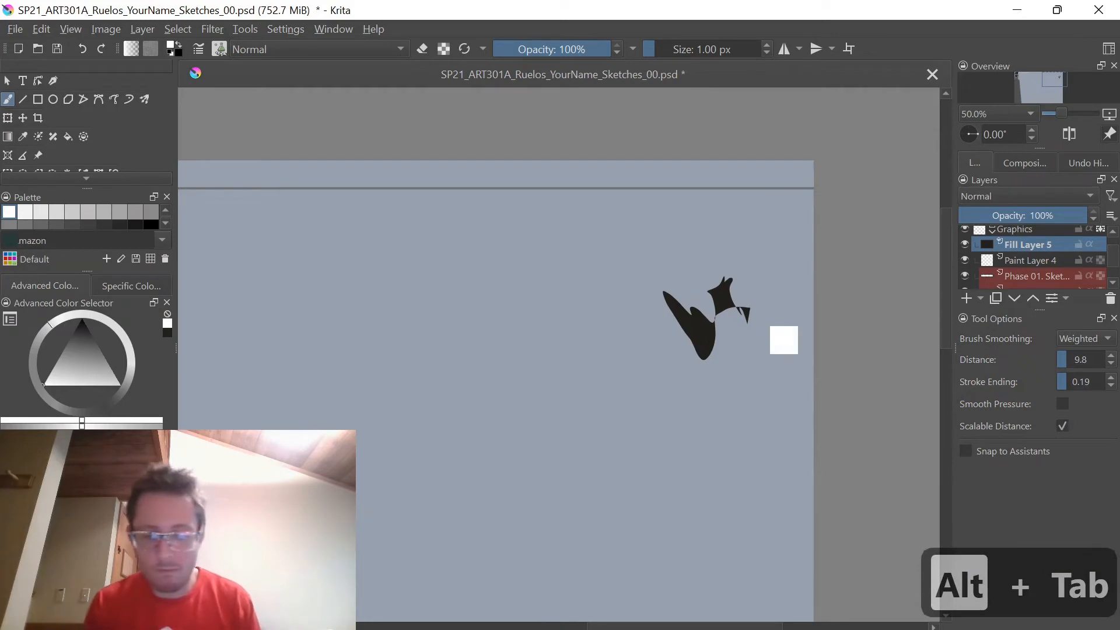
{"action": "key", "text": "alt+Tab"}
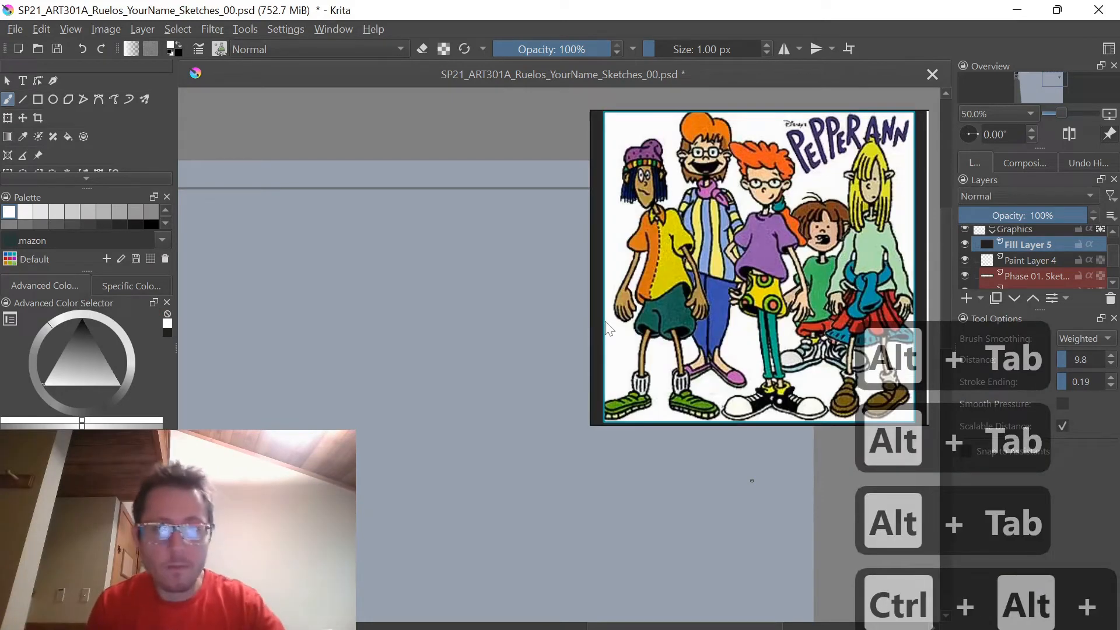
- Paint a character silhouette with a curling plume, triangular body, spiky shoulders and thin upper legs on the open page area
{"action": "mouse_move", "coordinate": [396, 332]}
{"action": "left_mouse_down"}
{"action": "mouse_move", "coordinate": [346, 287]}
{"action": "mouse_move", "coordinate": [373, 328]}
{"action": "mouse_move", "coordinate": [359, 330]}
{"action": "mouse_move", "coordinate": [422, 404]}
{"action": "mouse_move", "coordinate": [354, 390]}
{"action": "mouse_move", "coordinate": [392, 342]}
{"action": "left_mouse_up"}
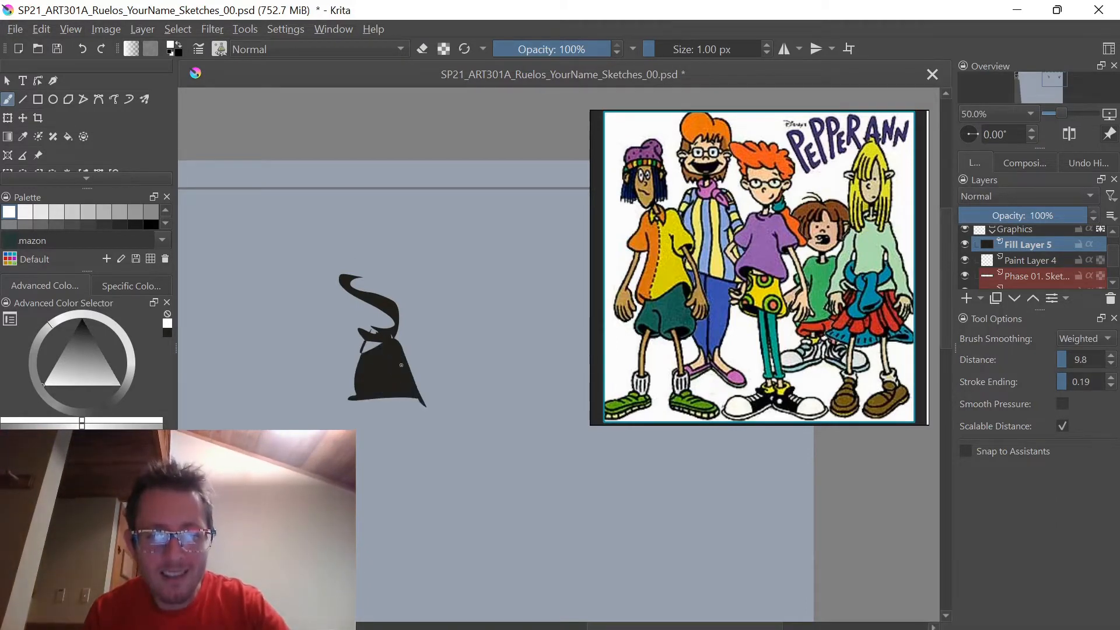
{"action": "left_click_drag", "start_coordinate": [412, 424], "coordinate": [404, 460]}
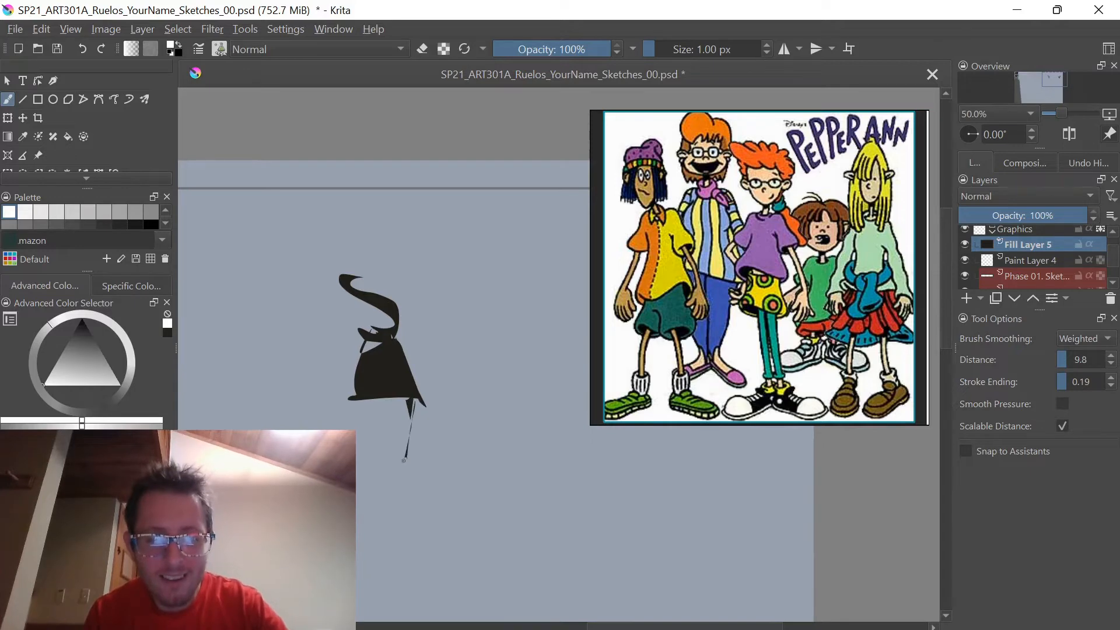
{"action": "left_click_drag", "start_coordinate": [363, 402], "coordinate": [353, 429]}
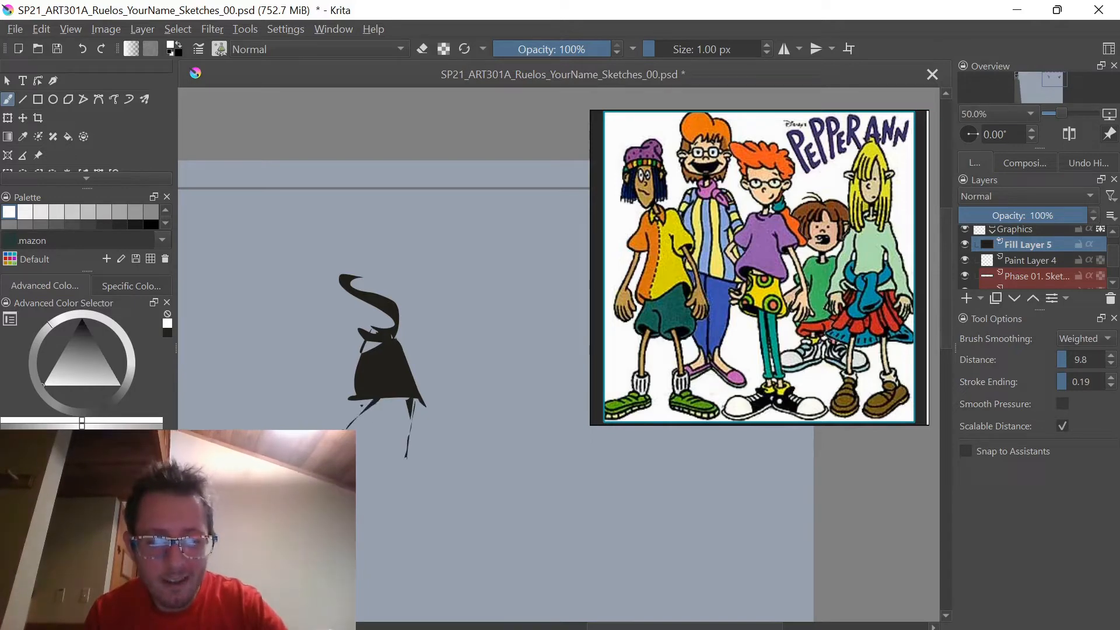
{"action": "mouse_move", "coordinate": [418, 350]}
{"action": "left_mouse_down"}
{"action": "mouse_move", "coordinate": [429, 361]}
{"action": "mouse_move", "coordinate": [408, 345]}
{"action": "mouse_move", "coordinate": [414, 358]}
{"action": "mouse_move", "coordinate": [424, 332]}
{"action": "mouse_move", "coordinate": [347, 357]}
{"action": "mouse_move", "coordinate": [349, 373]}
{"action": "left_mouse_up"}
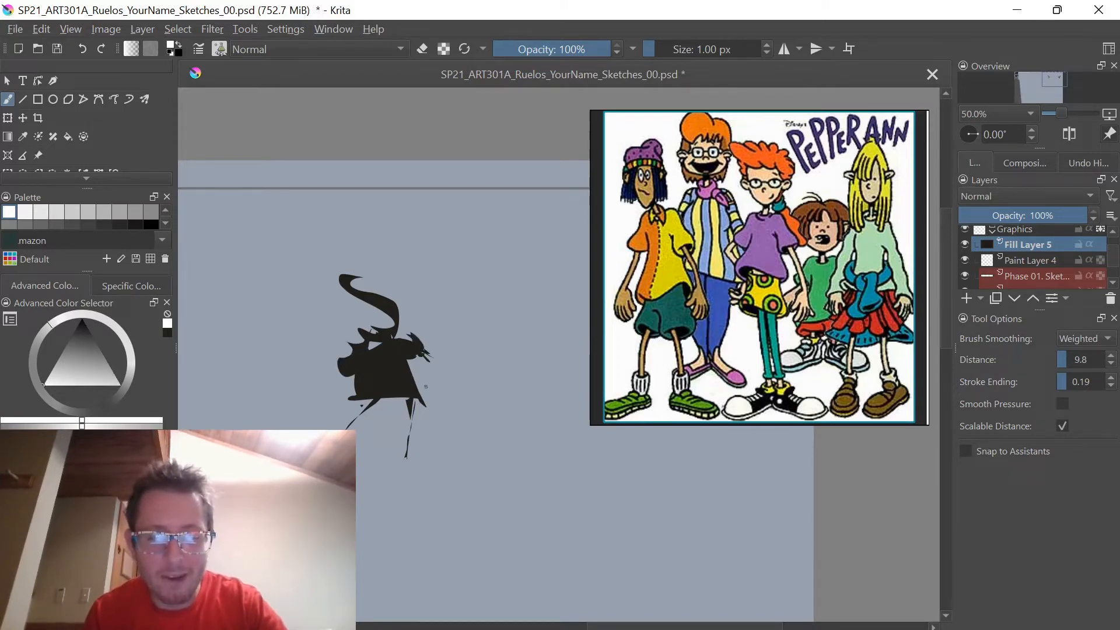
- Add two thin hanging arms to the plumed figure, thicken one leg and end it in a large rounded foot
{"action": "mouse_move", "coordinate": [420, 358]}
{"action": "left_mouse_down"}
{"action": "mouse_move", "coordinate": [454, 445]}
{"action": "mouse_move", "coordinate": [430, 369]}
{"action": "left_mouse_up"}
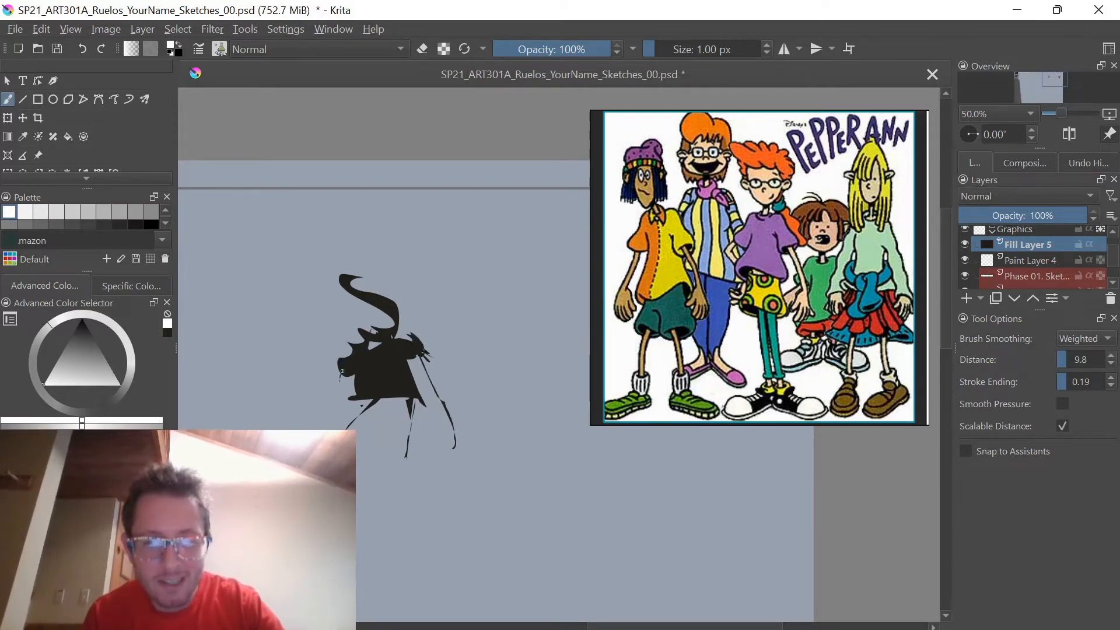
{"action": "left_click_drag", "start_coordinate": [342, 371], "coordinate": [307, 428]}
{"action": "mouse_move", "coordinate": [410, 400]}
{"action": "left_mouse_down"}
{"action": "mouse_move", "coordinate": [394, 505]}
{"action": "mouse_move", "coordinate": [404, 424]}
{"action": "left_mouse_up"}
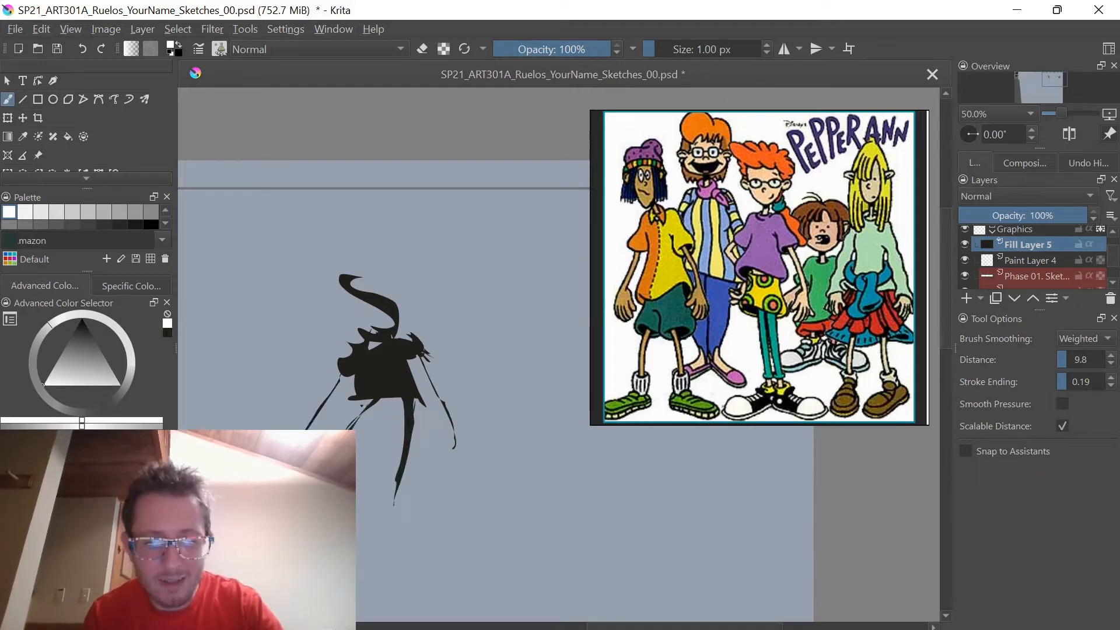
{"action": "mouse_move", "coordinate": [394, 508]}
{"action": "left_mouse_down"}
{"action": "mouse_move", "coordinate": [393, 543]}
{"action": "mouse_move", "coordinate": [406, 560]}
{"action": "mouse_move", "coordinate": [451, 533]}
{"action": "mouse_move", "coordinate": [388, 543]}
{"action": "left_mouse_up"}
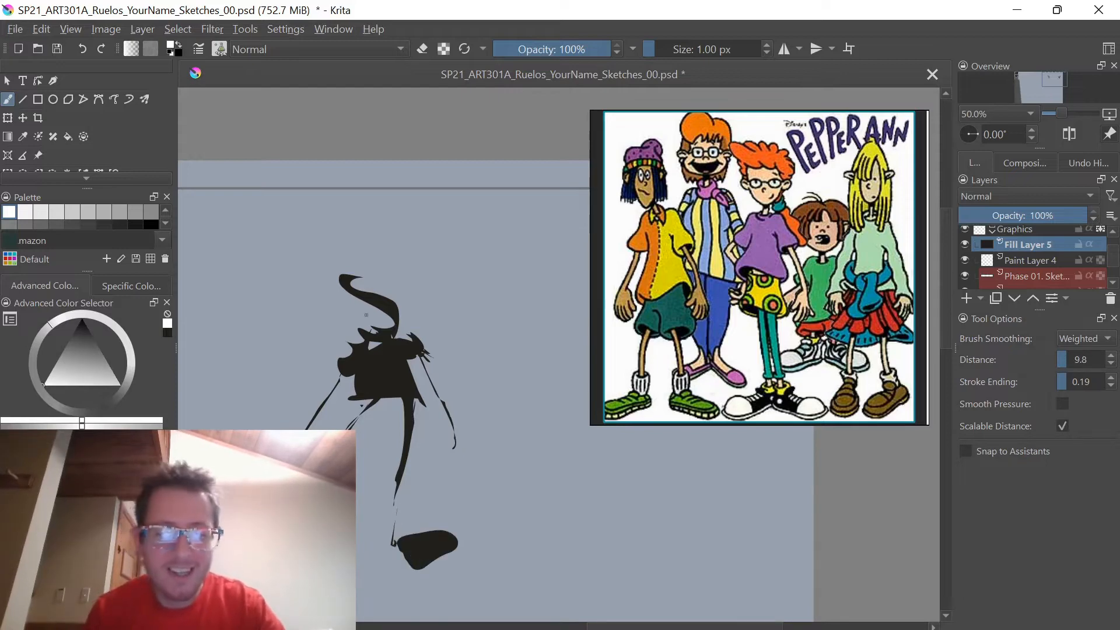
- Paint a second figure beside the plumed one with a narrow torso, two slim legs, small feet and a large rounded head
{"action": "left_click_drag", "start_coordinate": [550, 349], "coordinate": [424, 346]}
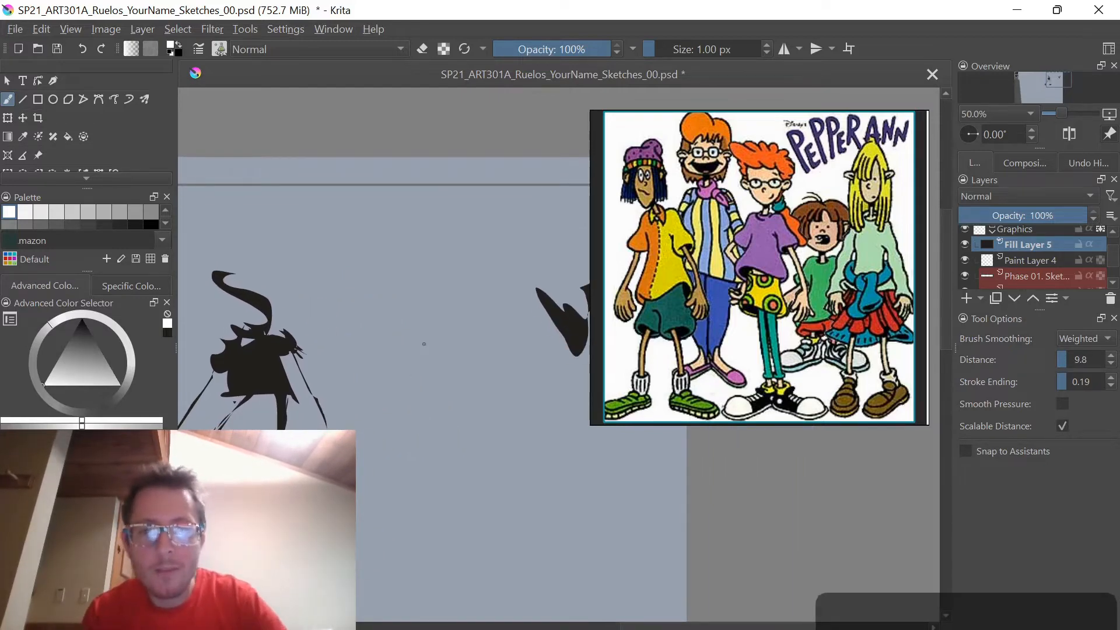
{"action": "left_click_drag", "start_coordinate": [442, 399], "coordinate": [447, 331]}
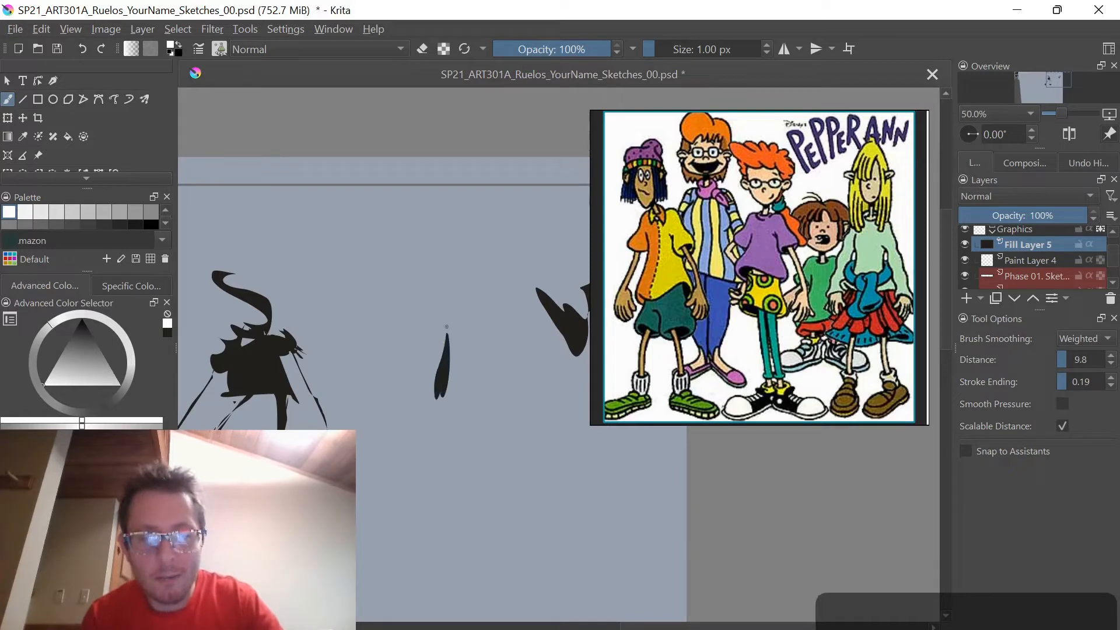
{"action": "left_click_drag", "start_coordinate": [447, 400], "coordinate": [424, 493]}
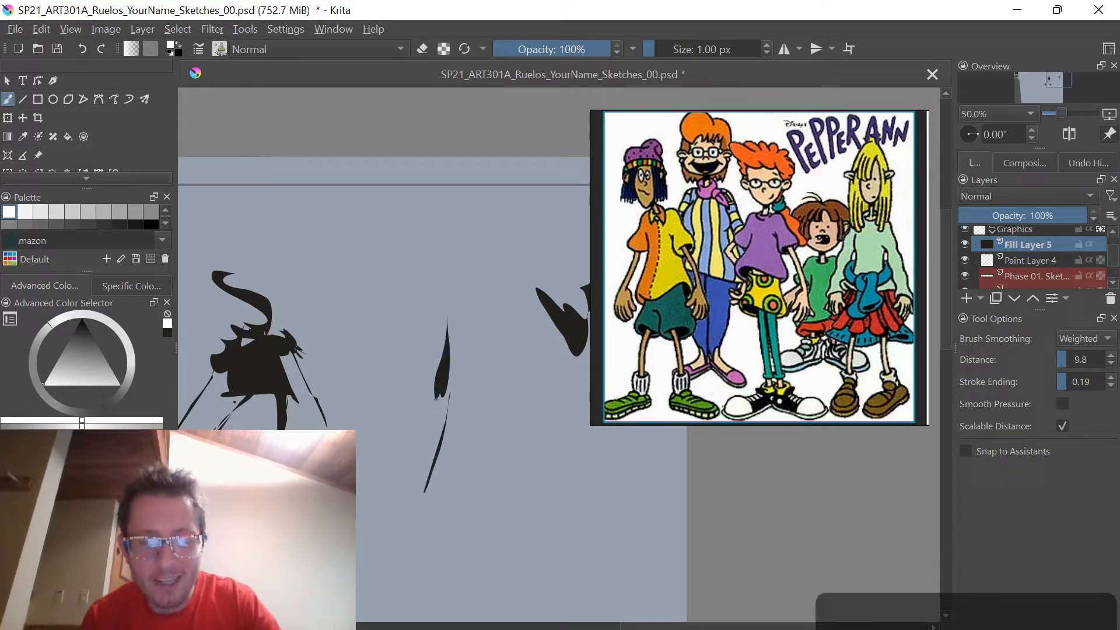
{"action": "left_click_drag", "start_coordinate": [447, 389], "coordinate": [369, 514]}
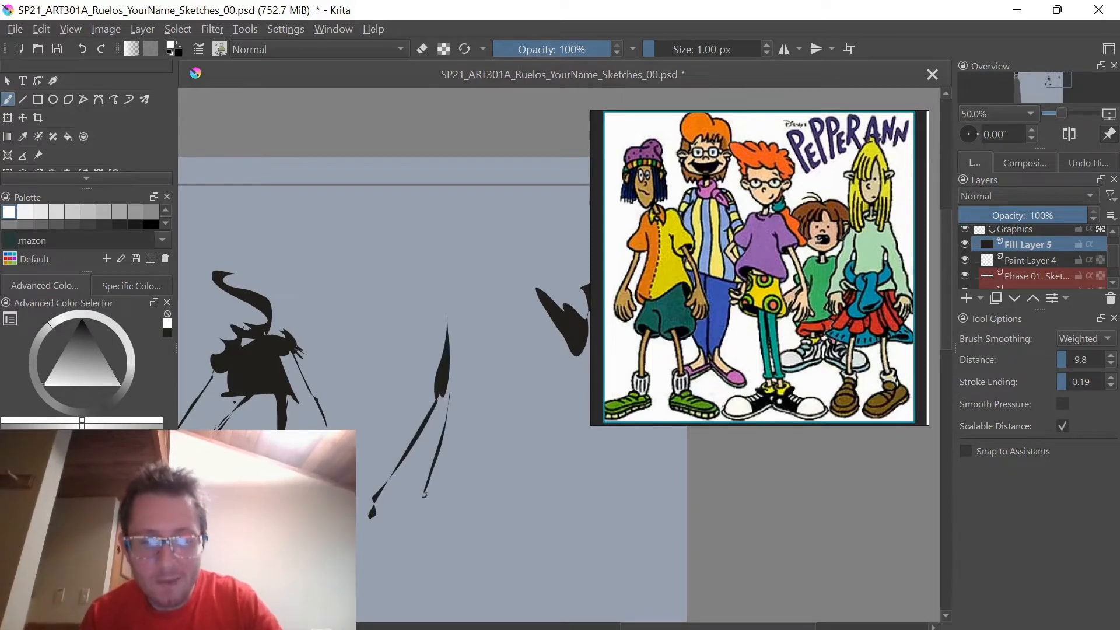
{"action": "mouse_move", "coordinate": [452, 514]}
{"action": "left_mouse_down"}
{"action": "mouse_move", "coordinate": [428, 502]}
{"action": "mouse_move", "coordinate": [385, 525]}
{"action": "mouse_move", "coordinate": [361, 515]}
{"action": "left_mouse_up"}
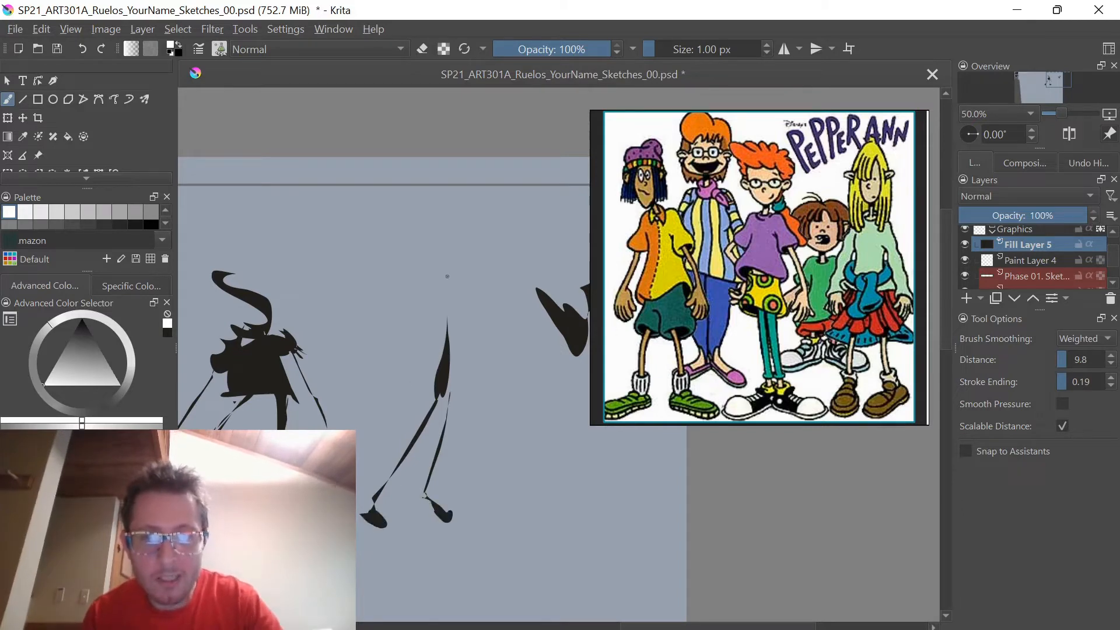
{"action": "mouse_move", "coordinate": [455, 325]}
{"action": "left_mouse_down"}
{"action": "mouse_move", "coordinate": [448, 244]}
{"action": "mouse_move", "coordinate": [437, 314]}
{"action": "mouse_move", "coordinate": [456, 323]}
{"action": "mouse_move", "coordinate": [463, 279]}
{"action": "mouse_move", "coordinate": [431, 316]}
{"action": "mouse_move", "coordinate": [444, 235]}
{"action": "mouse_move", "coordinate": [466, 286]}
{"action": "mouse_move", "coordinate": [455, 318]}
{"action": "mouse_move", "coordinate": [475, 254]}
{"action": "mouse_move", "coordinate": [443, 261]}
{"action": "left_mouse_up"}
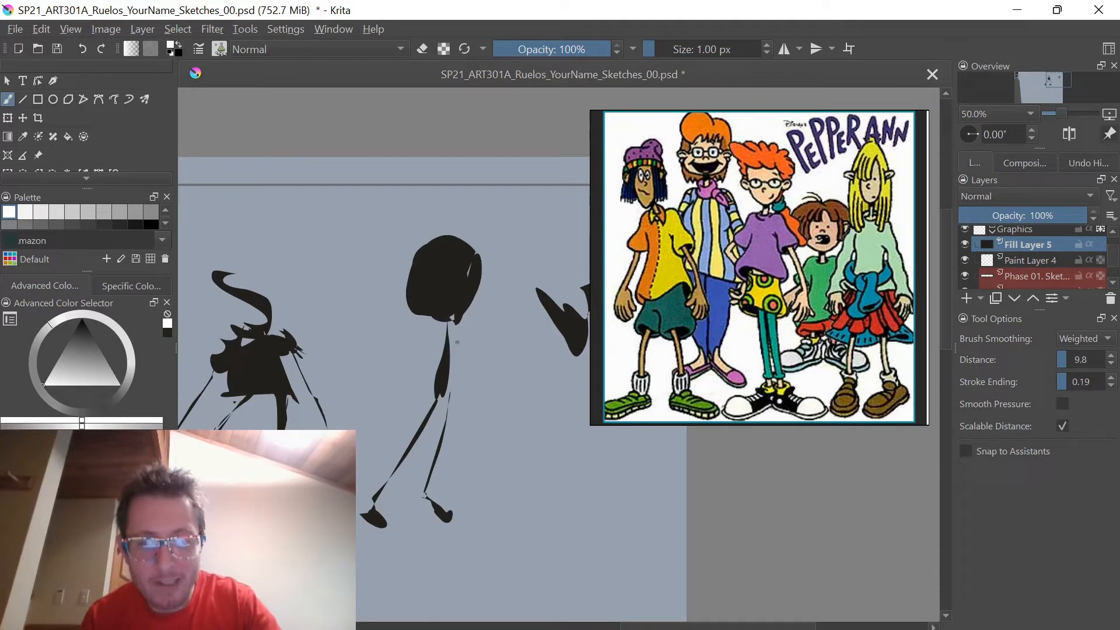
- Paint the second figure's flared dress, undo its long hanging arm, and add a short bent arm and an outstretched arm with a hand
{"action": "mouse_move", "coordinate": [461, 334]}
{"action": "left_mouse_down"}
{"action": "mouse_move", "coordinate": [428, 335]}
{"action": "mouse_move", "coordinate": [464, 326]}
{"action": "mouse_move", "coordinate": [450, 345]}
{"action": "mouse_move", "coordinate": [459, 386]}
{"action": "mouse_move", "coordinate": [399, 409]}
{"action": "mouse_move", "coordinate": [440, 339]}
{"action": "mouse_move", "coordinate": [501, 435]}
{"action": "mouse_move", "coordinate": [505, 472]}
{"action": "left_mouse_up"}
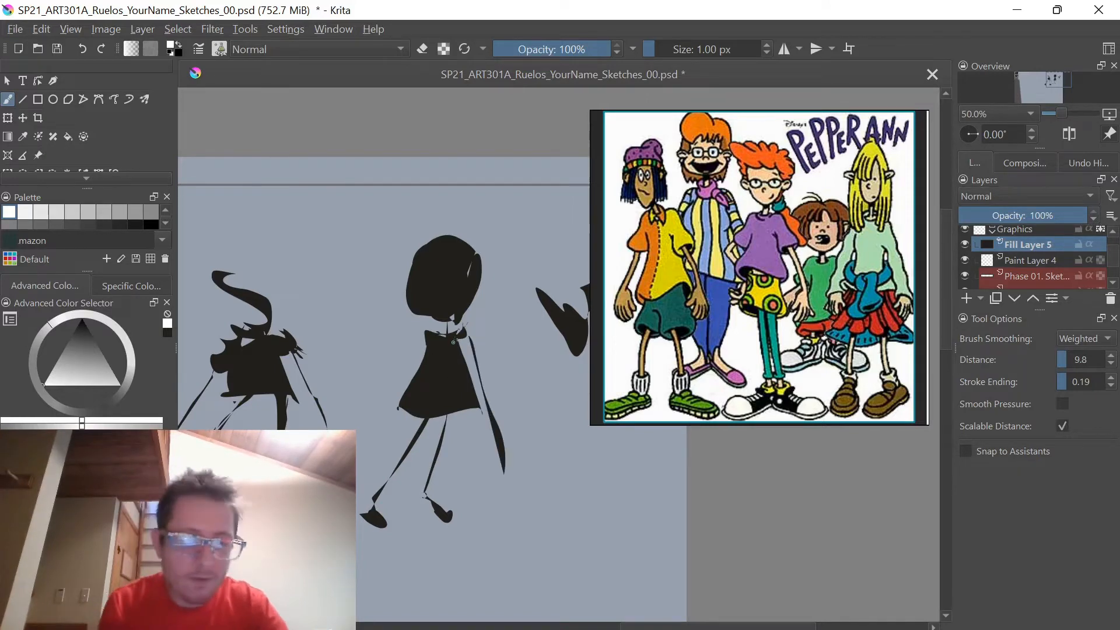
{"action": "key", "text": "ctrl+z"}
{"action": "mouse_move", "coordinate": [459, 338]}
{"action": "left_mouse_down"}
{"action": "mouse_move", "coordinate": [492, 371]}
{"action": "mouse_move", "coordinate": [503, 360]}
{"action": "mouse_move", "coordinate": [491, 374]}
{"action": "left_mouse_up"}
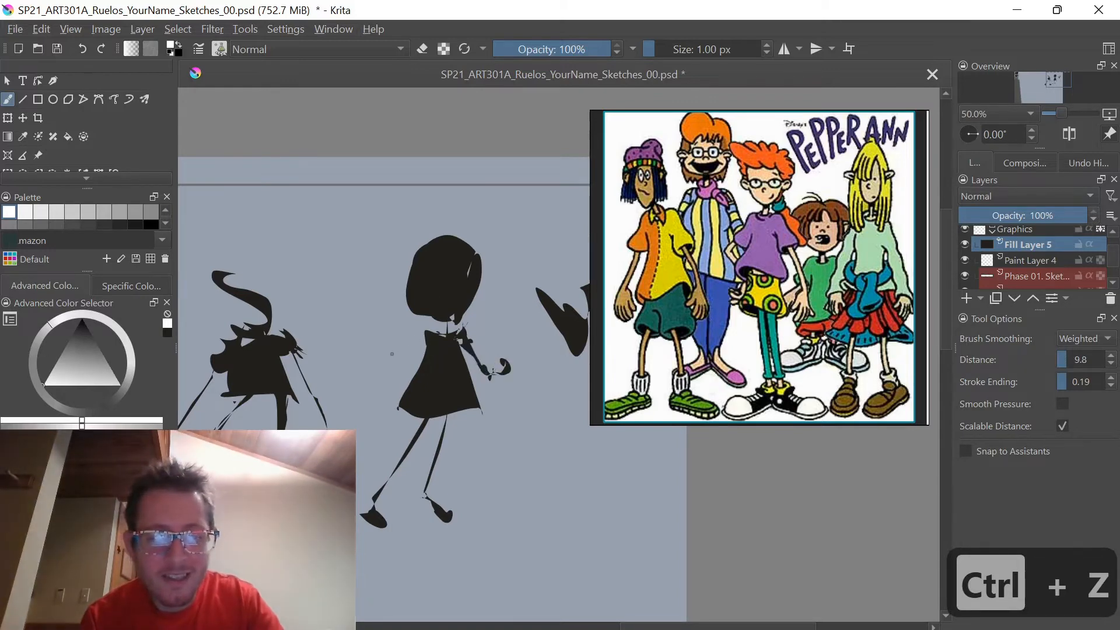
{"action": "mouse_move", "coordinate": [392, 353]}
{"action": "left_mouse_down"}
{"action": "mouse_move", "coordinate": [384, 362]}
{"action": "mouse_move", "coordinate": [365, 341]}
{"action": "left_mouse_up"}
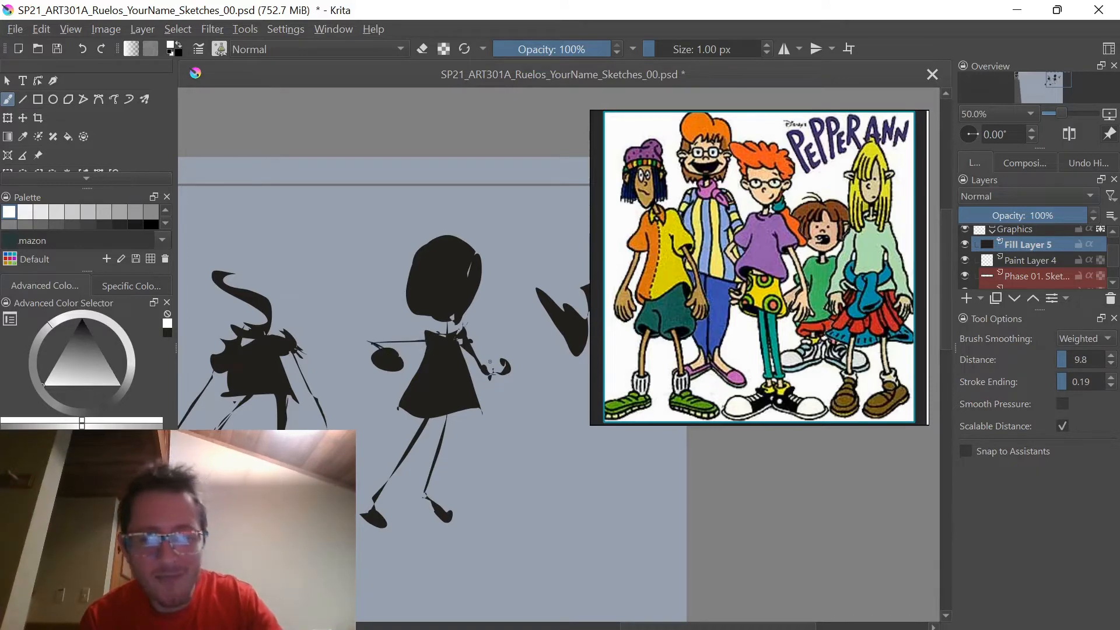
- Paint a wedge onto the second figure's bent arm and carve it with black into a slim, curved forearm
{"action": "left_click_drag", "start_coordinate": [493, 380], "coordinate": [498, 340]}
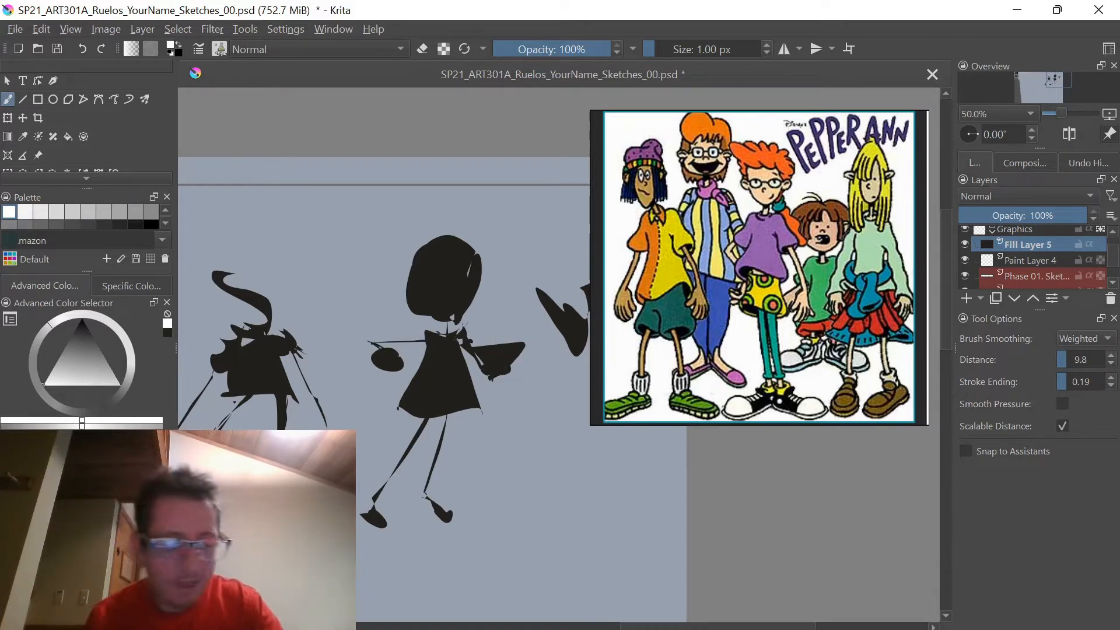
{"action": "key", "text": "ctrl+z"}
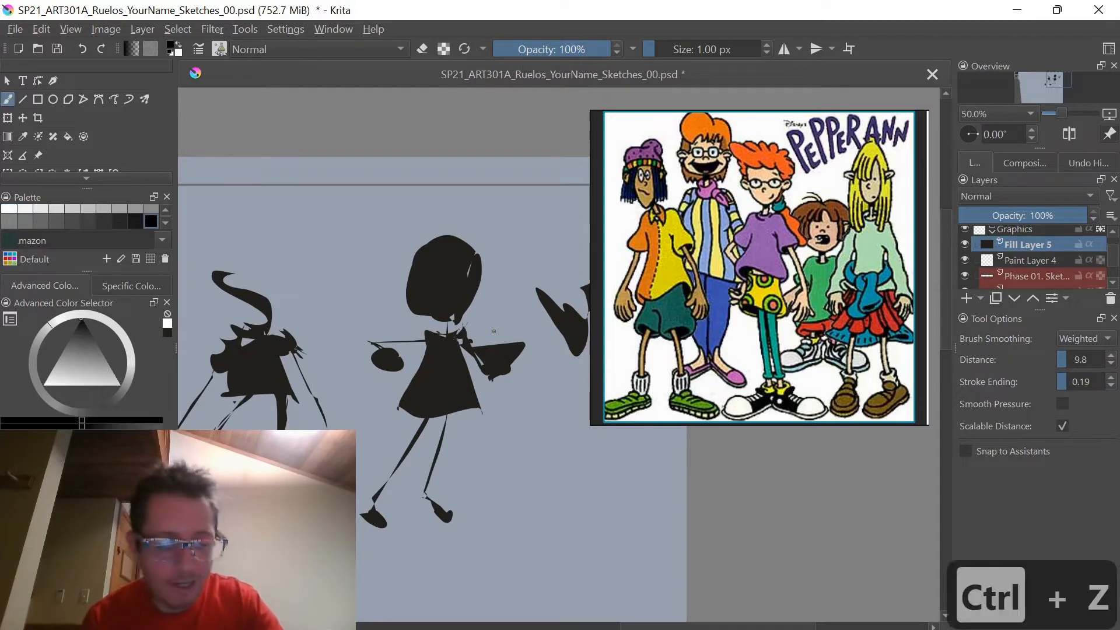
{"action": "mouse_move", "coordinate": [480, 343]}
{"action": "left_mouse_down"}
{"action": "mouse_move", "coordinate": [492, 365]}
{"action": "mouse_move", "coordinate": [506, 364]}
{"action": "mouse_move", "coordinate": [518, 343]}
{"action": "left_mouse_up"}
- Swap the foreground and background colors back and forth between black and white
{"action": "key", "text": "x"}
{"action": "key", "text": "x"}
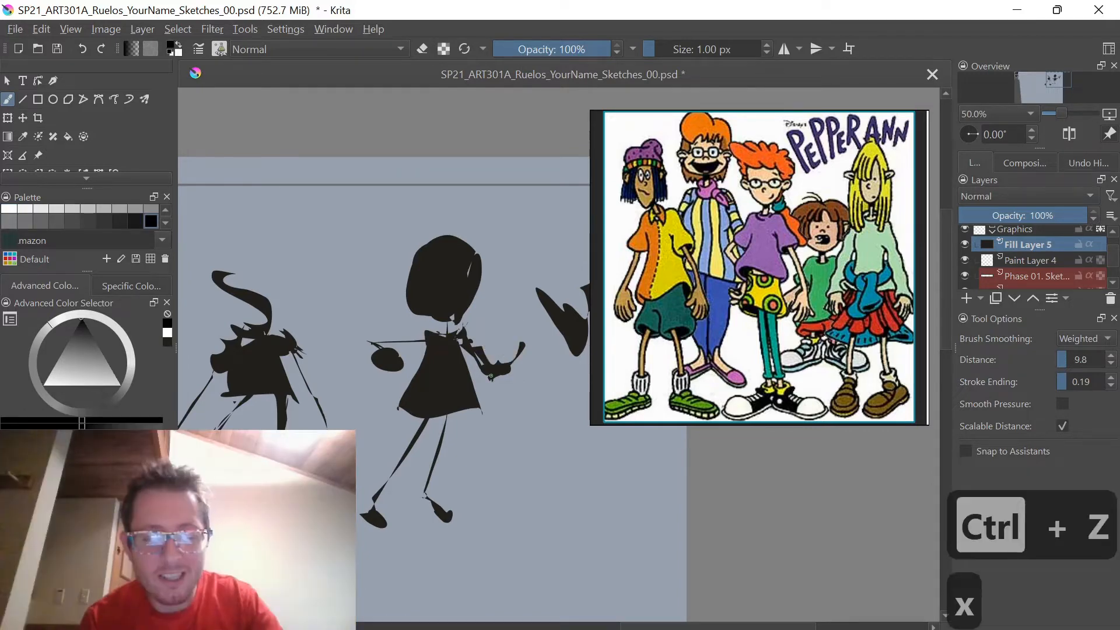
{"action": "key", "text": "x"}
{"action": "key", "text": "x"}
{"action": "key", "text": "x"}
{"action": "key", "text": "x"}
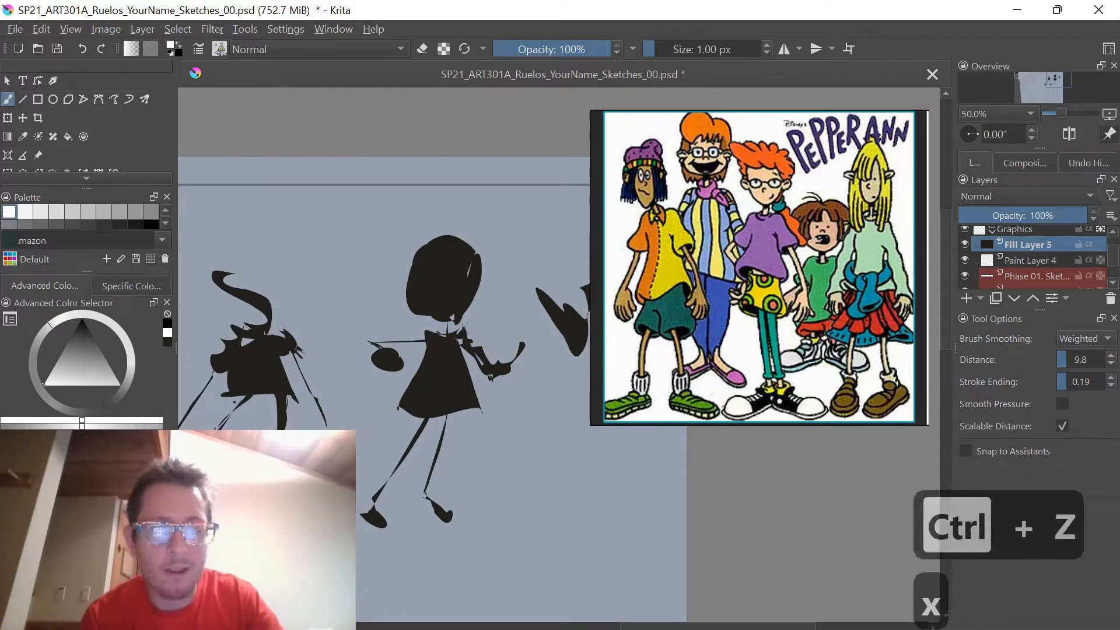
{"action": "key", "text": "x"}
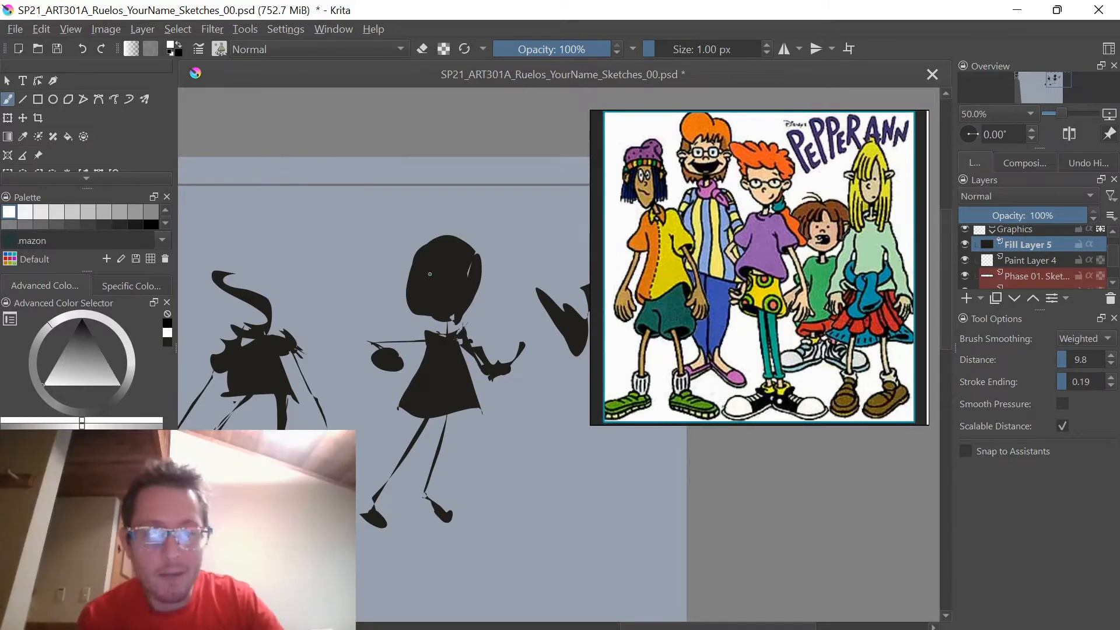
{"action": "key", "text": "x"}
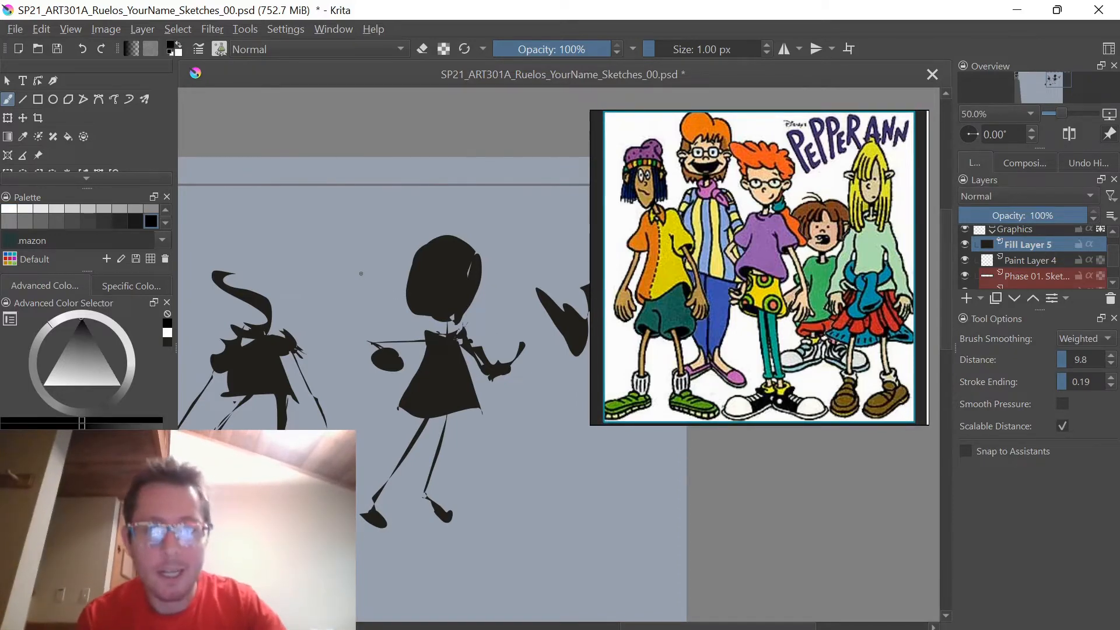
- Paint a rounded blob with white beside the second figure's legs and carve out its underside with black, leaving a curved arc
{"action": "key", "text": "x"}
{"action": "left_click_drag", "start_coordinate": [557, 446], "coordinate": [548, 443]}
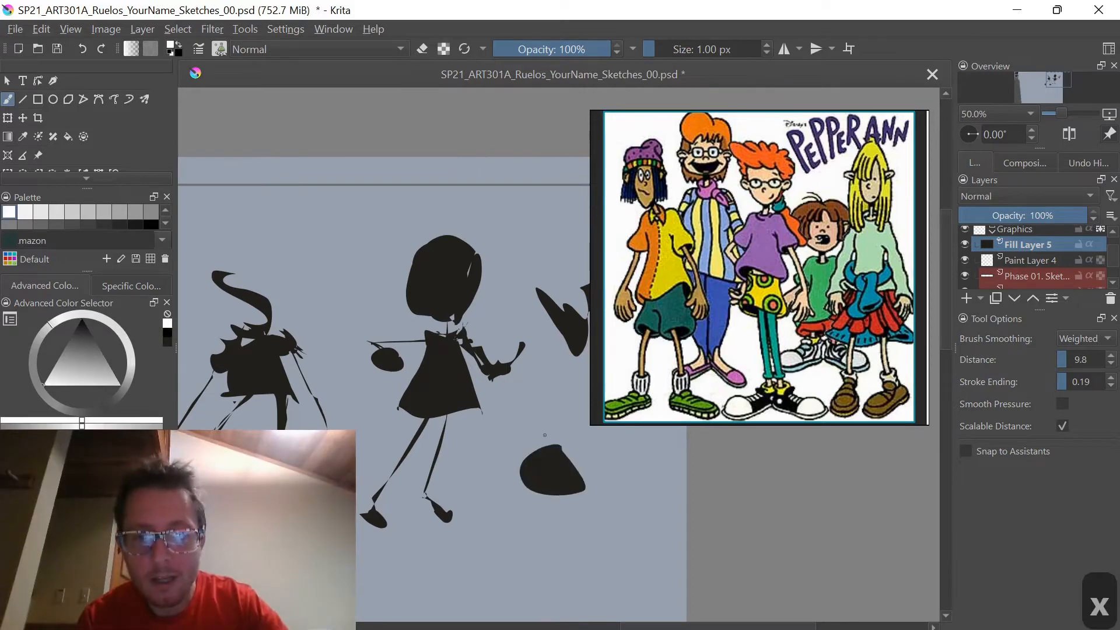
{"action": "key", "text": "x"}
{"action": "left_click_drag", "start_coordinate": [577, 493], "coordinate": [532, 480]}
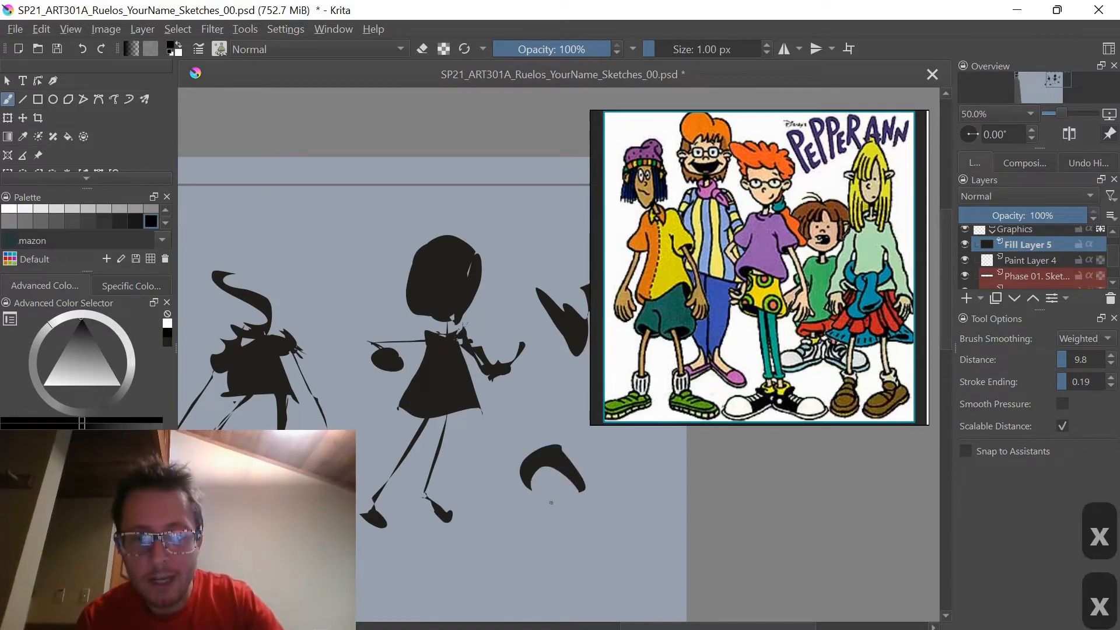
{"action": "key", "text": "x"}
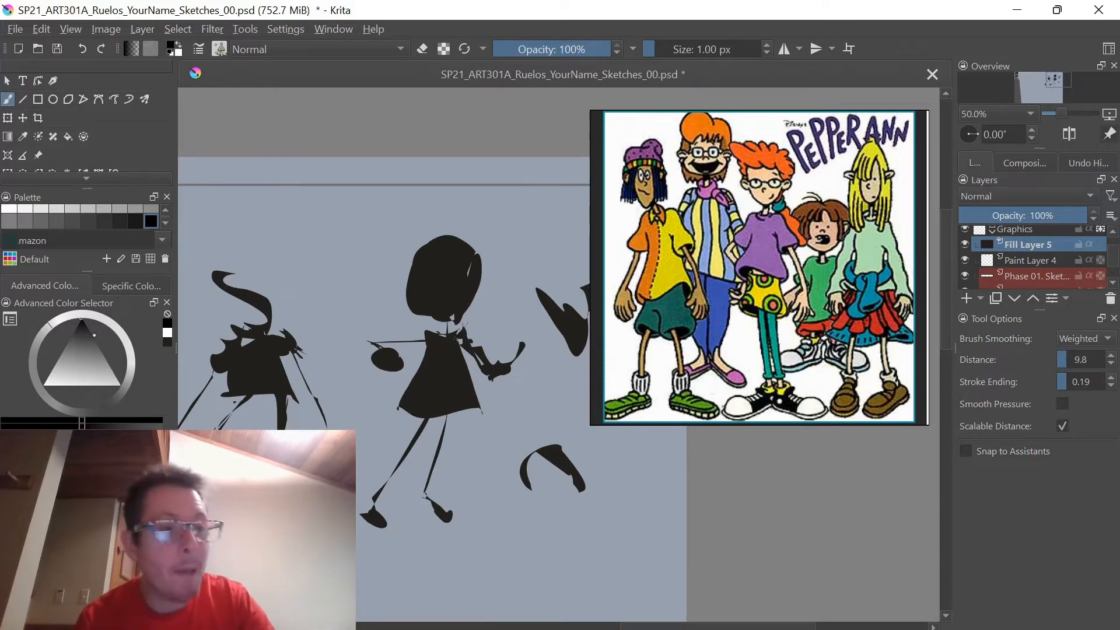
- Build the arc into a full round head with lumpy shapes beneath it, alternating white and black to fill and trim
{"action": "key", "text": "x"}
{"action": "left_click_drag", "start_coordinate": [568, 507], "coordinate": [546, 464]}
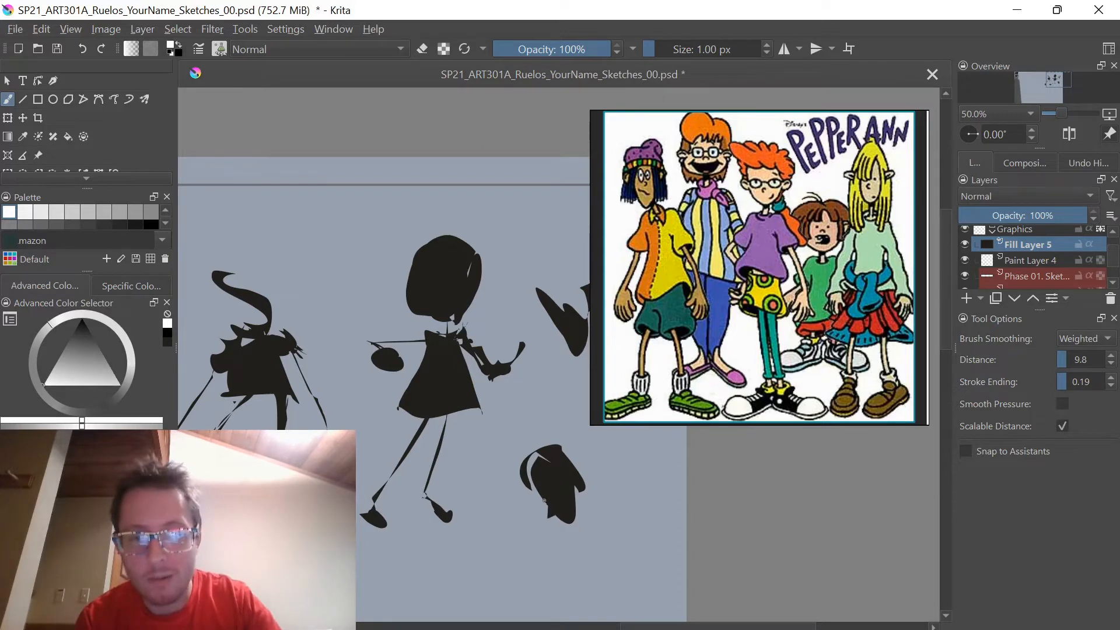
{"action": "left_click_drag", "start_coordinate": [556, 533], "coordinate": [534, 535]}
{"action": "key", "text": "x"}
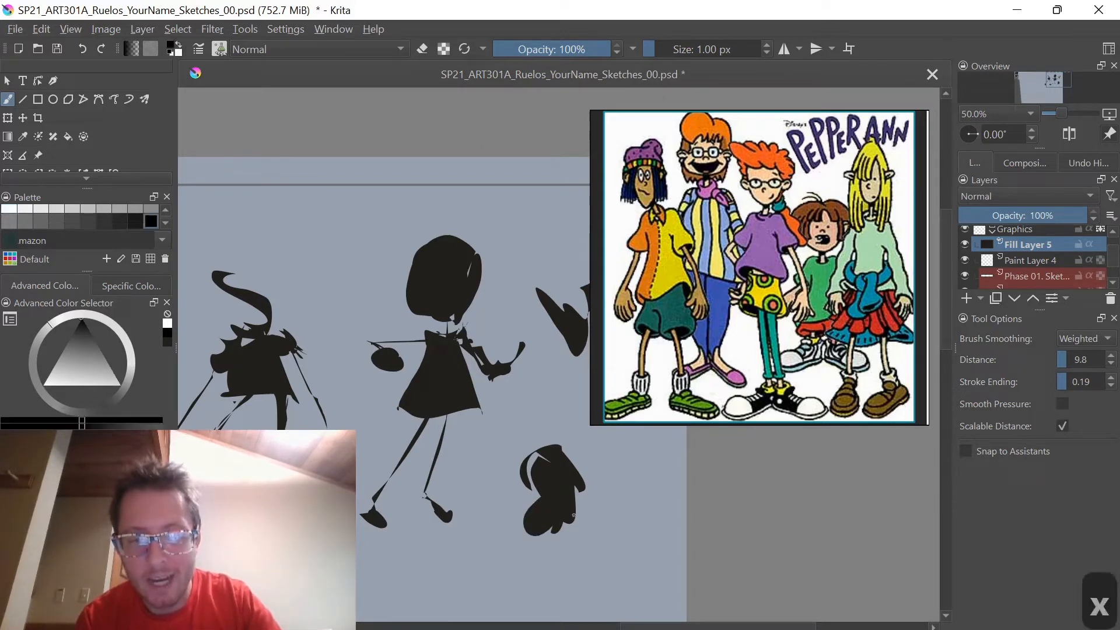
{"action": "mouse_move", "coordinate": [590, 494]}
{"action": "left_mouse_down"}
{"action": "mouse_move", "coordinate": [559, 483]}
{"action": "mouse_move", "coordinate": [583, 452]}
{"action": "mouse_move", "coordinate": [560, 526]}
{"action": "left_mouse_up"}
{"action": "key", "text": "x"}
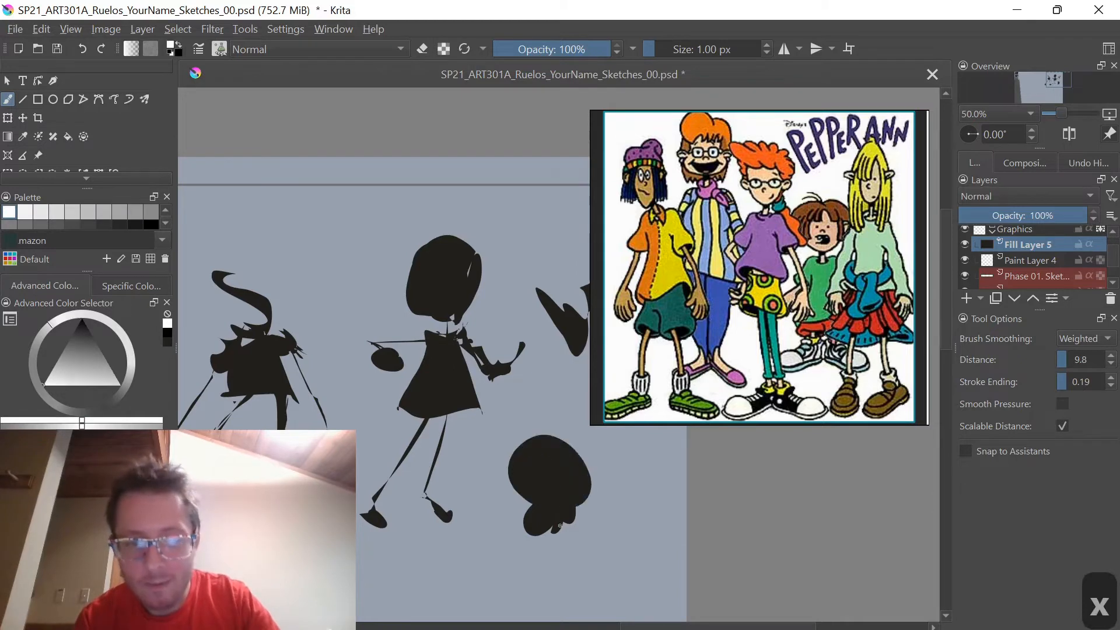
- Add thin tapering arms on both sides of the round-headed figure, plus a squat body and short legs with large shoes
{"action": "left_click_drag", "start_coordinate": [588, 460], "coordinate": [600, 528]}
{"action": "left_click_drag", "start_coordinate": [595, 481], "coordinate": [600, 534]}
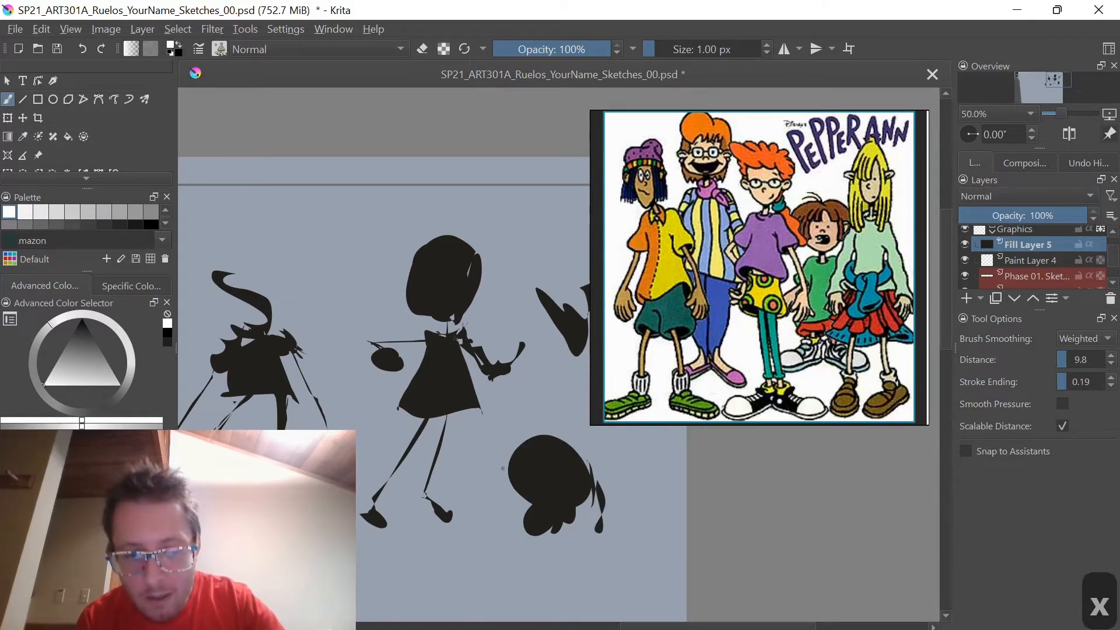
{"action": "left_click_drag", "start_coordinate": [501, 454], "coordinate": [484, 556]}
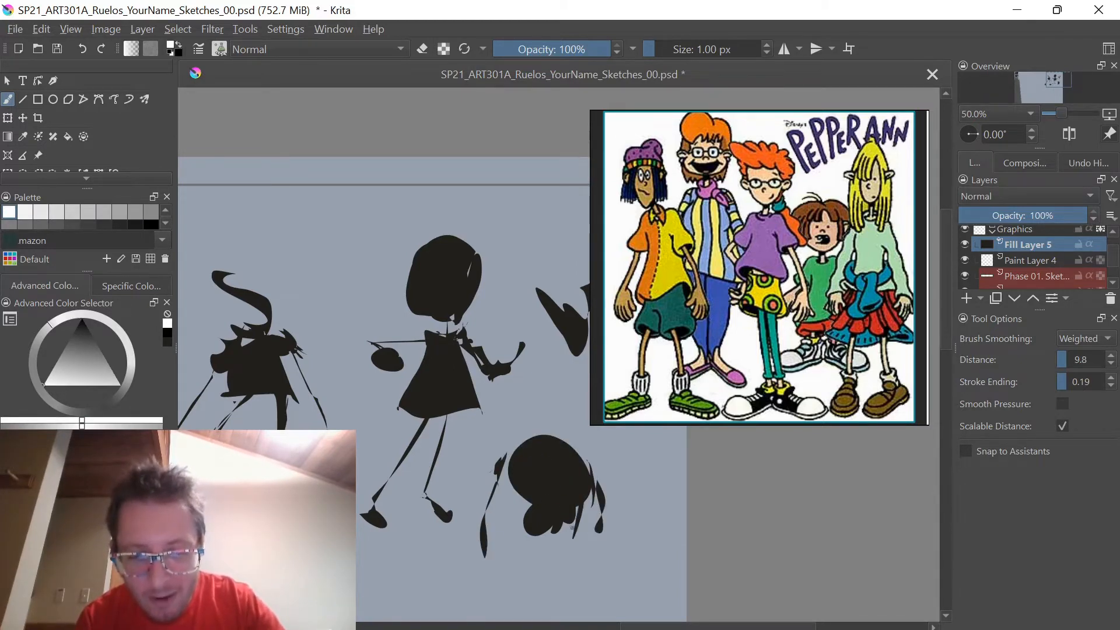
{"action": "mouse_move", "coordinate": [584, 523]}
{"action": "left_mouse_down"}
{"action": "mouse_move", "coordinate": [547, 532]}
{"action": "mouse_move", "coordinate": [521, 483]}
{"action": "mouse_move", "coordinate": [578, 521]}
{"action": "mouse_move", "coordinate": [593, 562]}
{"action": "mouse_move", "coordinate": [577, 561]}
{"action": "mouse_move", "coordinate": [562, 525]}
{"action": "mouse_move", "coordinate": [533, 527]}
{"action": "mouse_move", "coordinate": [534, 547]}
{"action": "mouse_move", "coordinate": [509, 570]}
{"action": "mouse_move", "coordinate": [512, 512]}
{"action": "mouse_move", "coordinate": [521, 564]}
{"action": "left_mouse_up"}
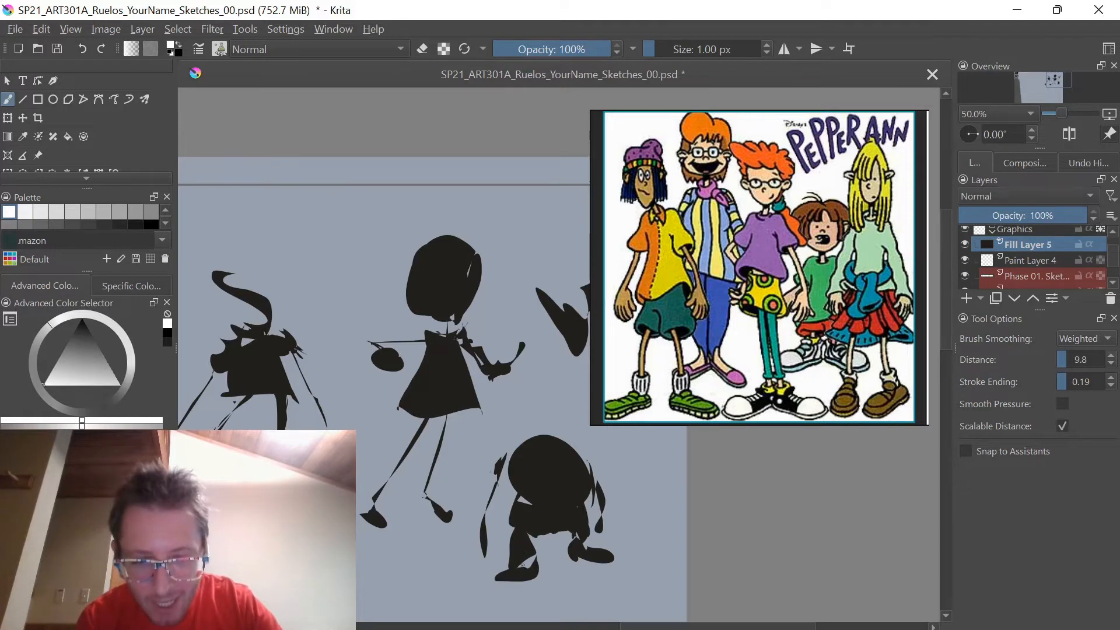
- Add a tall, flat-topped shape in white over the round-headed figure's head and carve into it with black
{"action": "mouse_move", "coordinate": [601, 499]}
{"action": "left_mouse_down"}
{"action": "mouse_move", "coordinate": [578, 414]}
{"action": "mouse_move", "coordinate": [519, 418]}
{"action": "left_mouse_up"}
{"action": "key", "text": "x"}
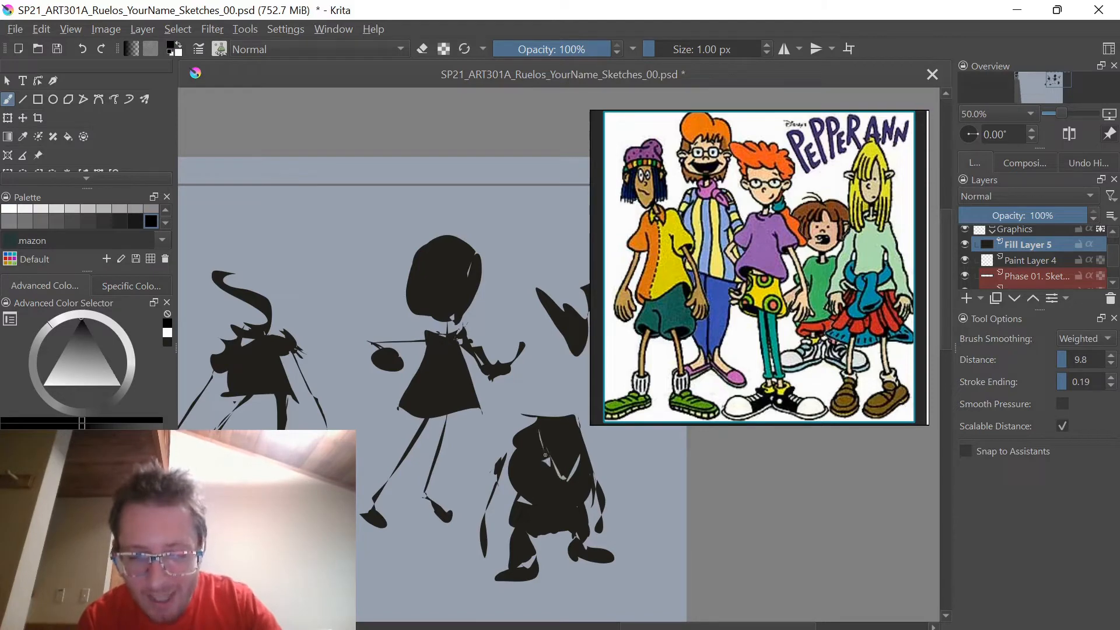
- Start a new figure in the empty space beside the first one, with a long tapering arm, capped shoulders and a narrow flared body
{"action": "left_click_drag", "start_coordinate": [362, 470], "coordinate": [627, 548]}
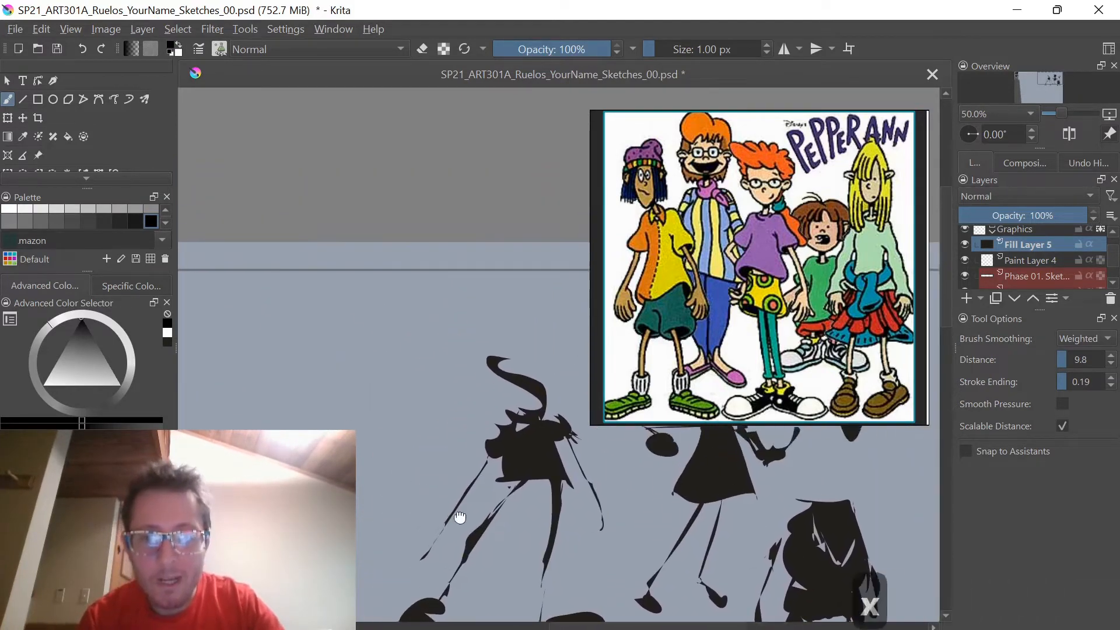
{"action": "left_click_drag", "start_coordinate": [449, 368], "coordinate": [473, 414]}
{"action": "left_click_drag", "start_coordinate": [387, 413], "coordinate": [454, 467]}
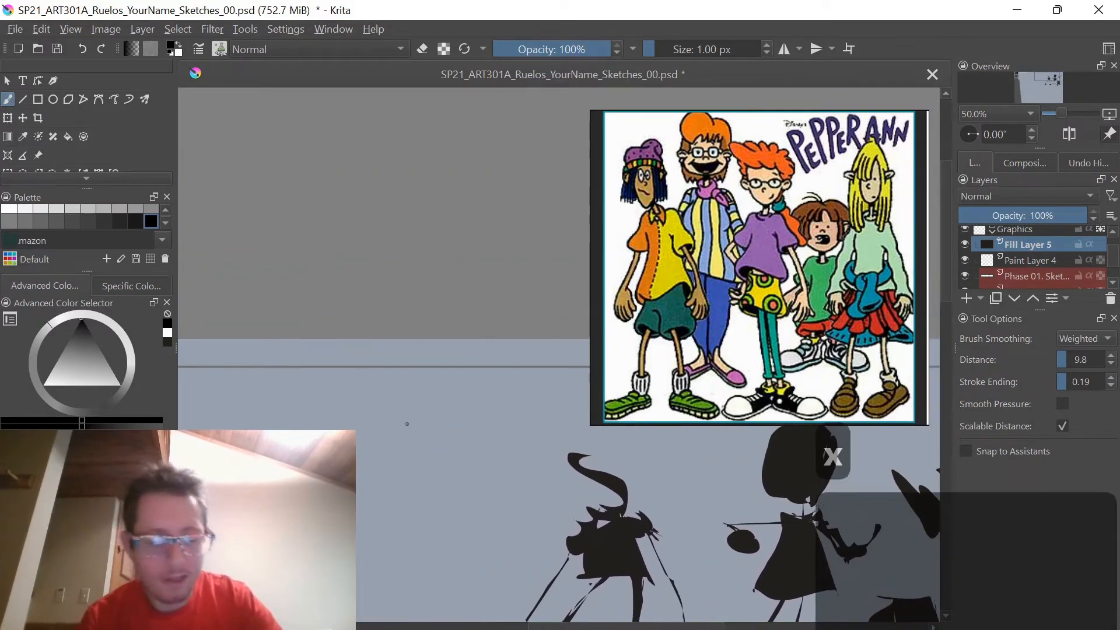
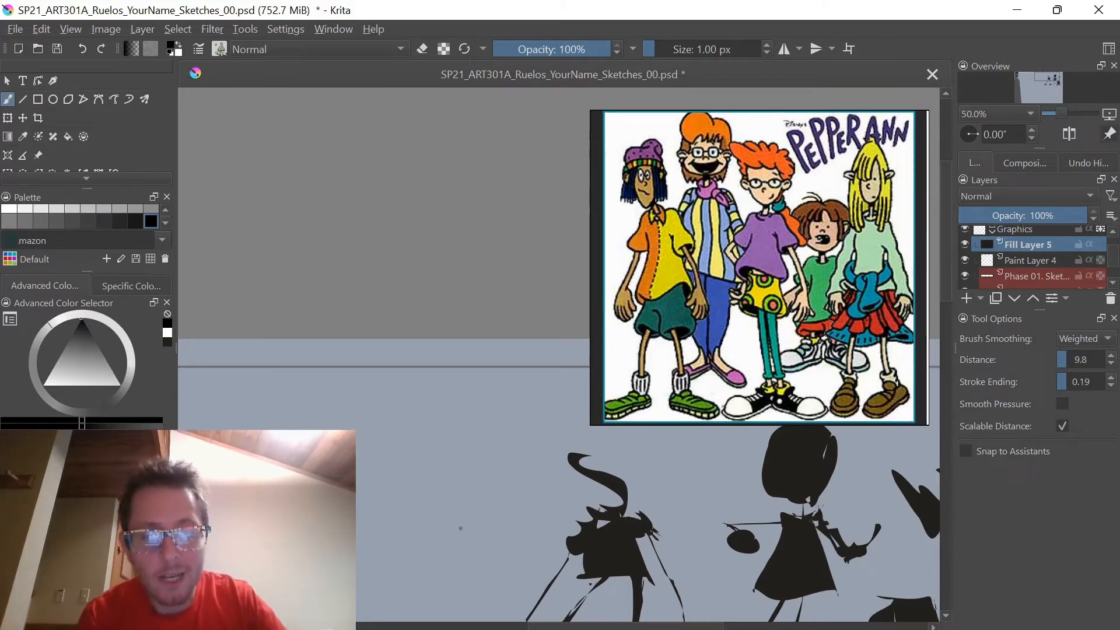
{"action": "key", "text": "x"}
{"action": "left_click_drag", "start_coordinate": [467, 518], "coordinate": [433, 422]}
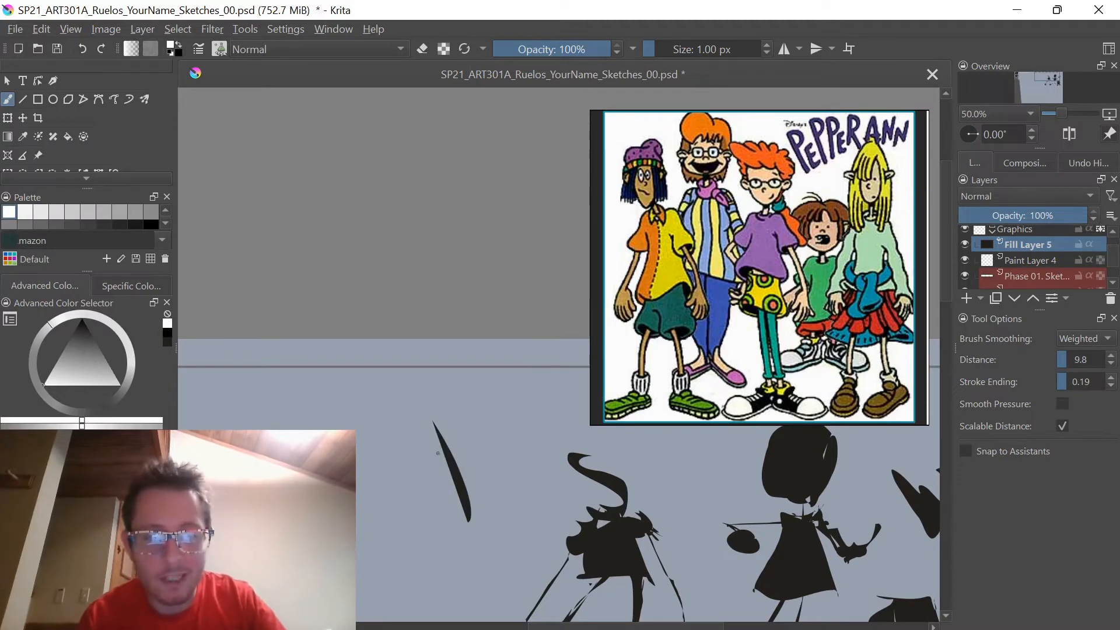
{"action": "left_click_drag", "start_coordinate": [357, 431], "coordinate": [358, 478]}
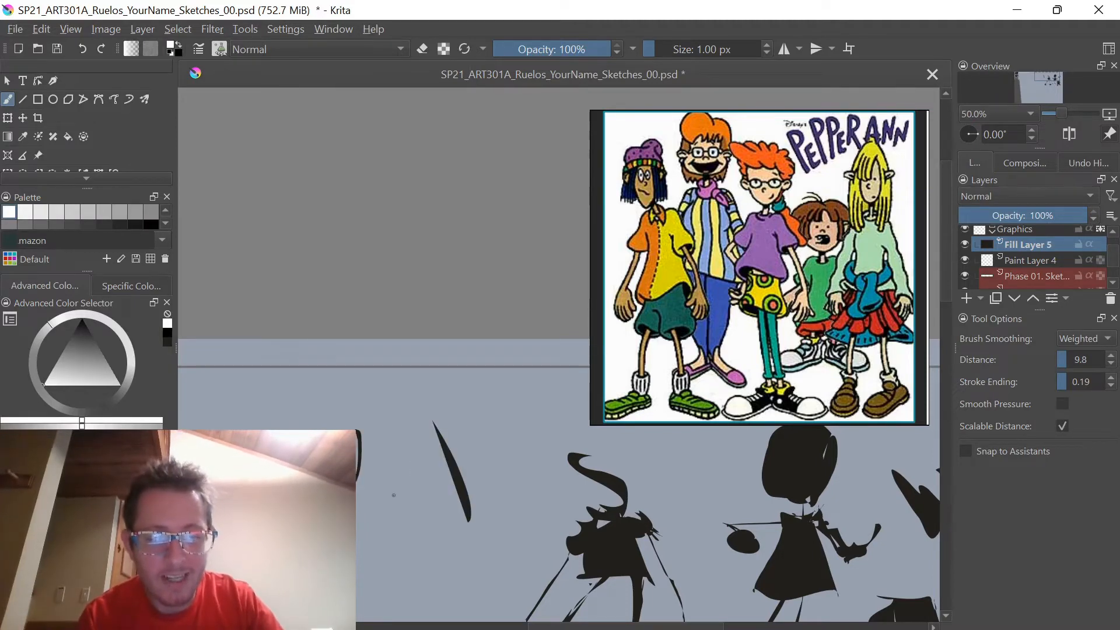
{"action": "mouse_move", "coordinate": [449, 459]}
{"action": "left_mouse_down"}
{"action": "mouse_move", "coordinate": [407, 403]}
{"action": "mouse_move", "coordinate": [367, 408]}
{"action": "mouse_move", "coordinate": [375, 430]}
{"action": "mouse_move", "coordinate": [410, 421]}
{"action": "mouse_move", "coordinate": [428, 440]}
{"action": "mouse_move", "coordinate": [417, 531]}
{"action": "mouse_move", "coordinate": [376, 529]}
{"action": "mouse_move", "coordinate": [389, 432]}
{"action": "mouse_move", "coordinate": [415, 460]}
{"action": "mouse_move", "coordinate": [395, 407]}
{"action": "left_mouse_up"}
{"action": "key", "text": "x"}
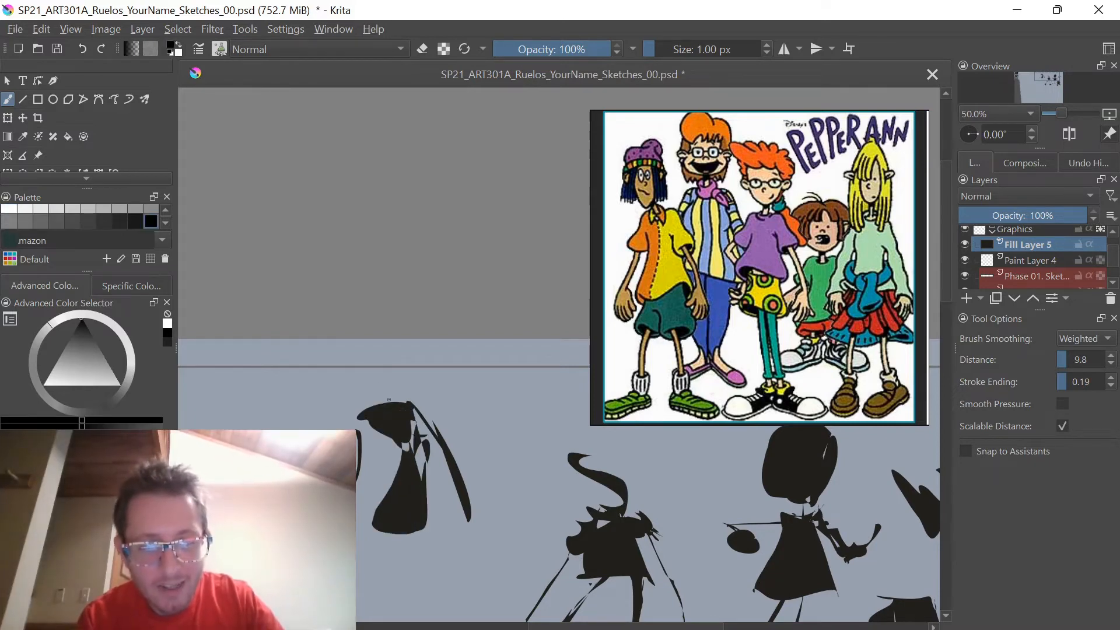
- Paint a large pointed wedge with white above the new figure's shoulders, tapering down to meet them
{"action": "key", "text": "x"}
{"action": "key", "text": "x"}
{"action": "mouse_move", "coordinate": [353, 419]}
{"action": "left_mouse_down"}
{"action": "mouse_move", "coordinate": [352, 348]}
{"action": "mouse_move", "coordinate": [317, 351]}
{"action": "mouse_move", "coordinate": [354, 419]}
{"action": "left_mouse_up"}
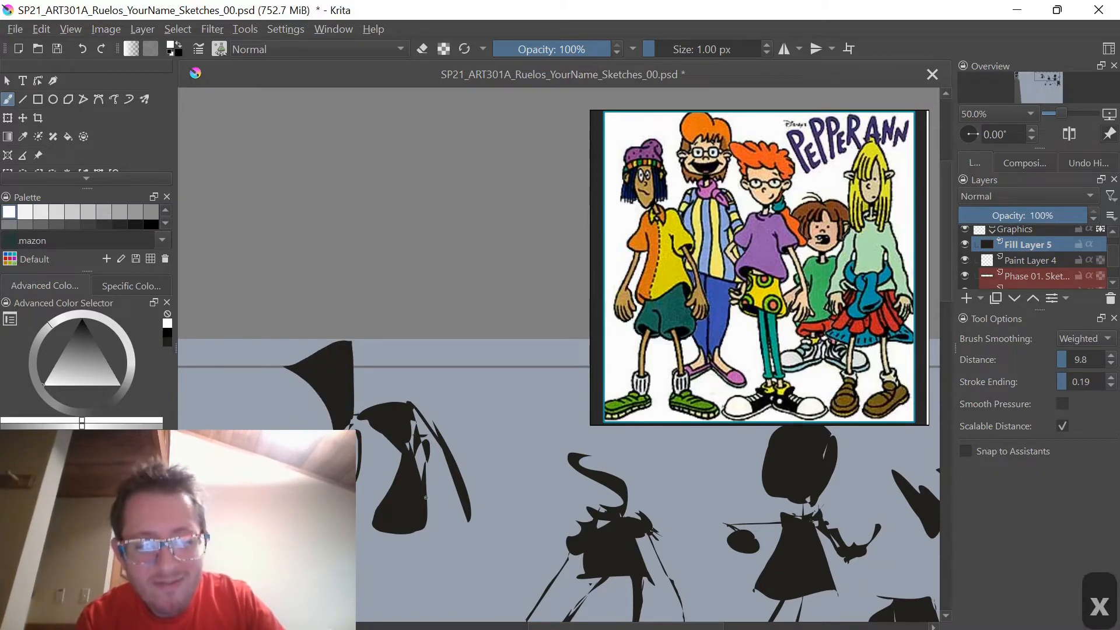
- Paint a flared skirt and two thin legs with feet on the silhouette figure with the pointed head
{"action": "mouse_move", "coordinate": [406, 444]}
{"action": "left_mouse_down"}
{"action": "mouse_move", "coordinate": [442, 548]}
{"action": "mouse_move", "coordinate": [380, 523]}
{"action": "left_mouse_up"}
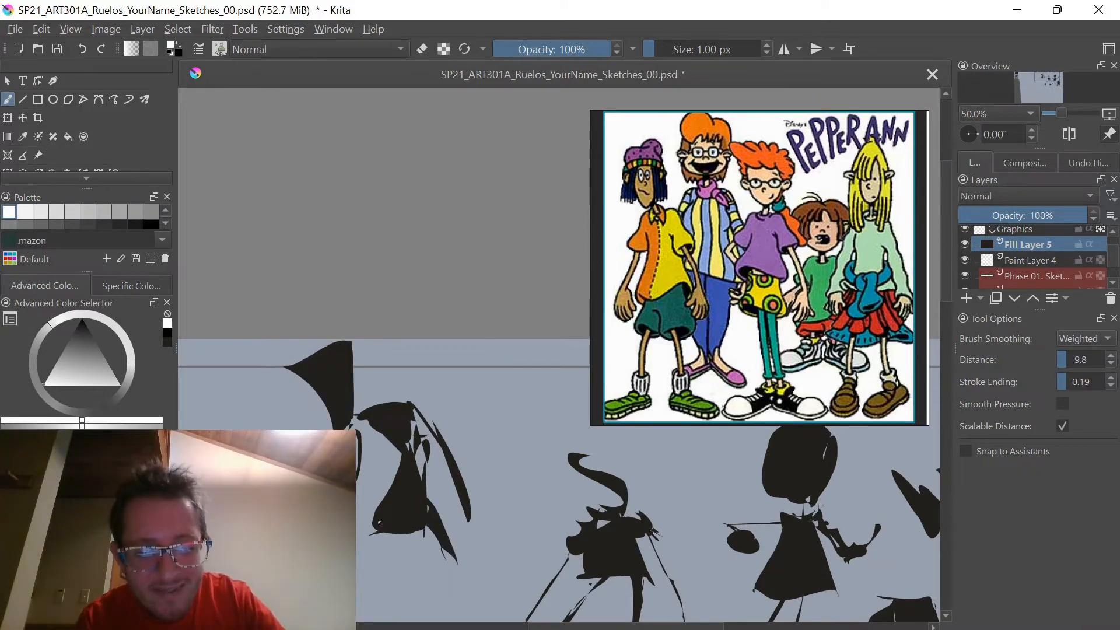
{"action": "mouse_move", "coordinate": [463, 549]}
{"action": "left_mouse_down"}
{"action": "mouse_move", "coordinate": [373, 568]}
{"action": "mouse_move", "coordinate": [385, 529]}
{"action": "mouse_move", "coordinate": [395, 540]}
{"action": "mouse_move", "coordinate": [391, 421]}
{"action": "left_mouse_up"}
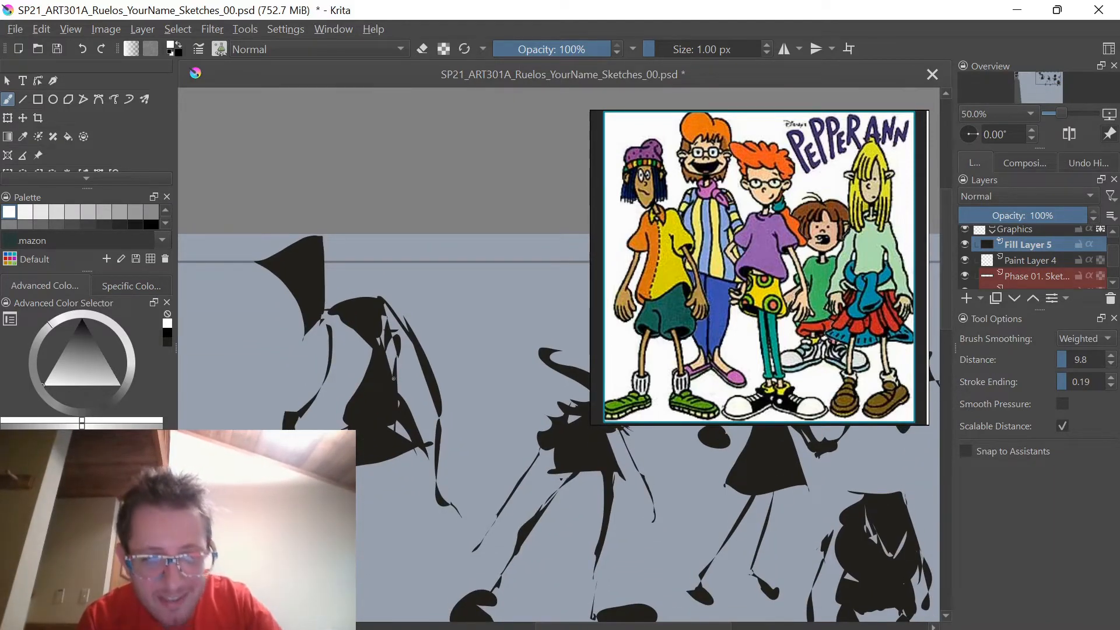
{"action": "left_click_drag", "start_coordinate": [322, 382], "coordinate": [414, 293]}
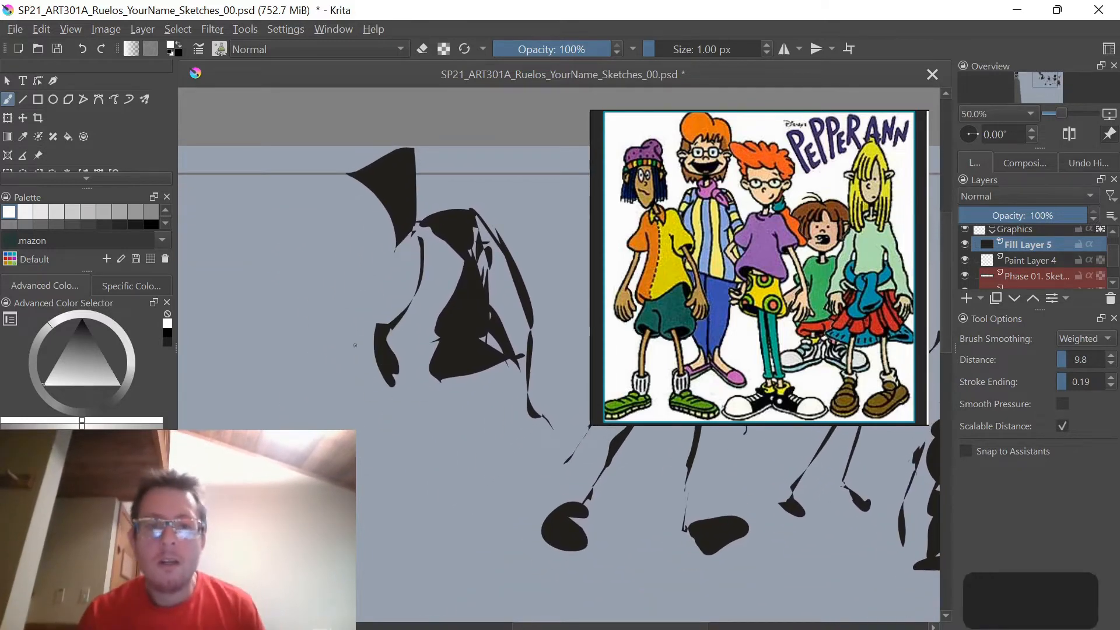
{"action": "mouse_move", "coordinate": [496, 369]}
{"action": "left_mouse_down"}
{"action": "mouse_move", "coordinate": [512, 460]}
{"action": "mouse_move", "coordinate": [491, 461]}
{"action": "mouse_move", "coordinate": [503, 481]}
{"action": "left_mouse_up"}
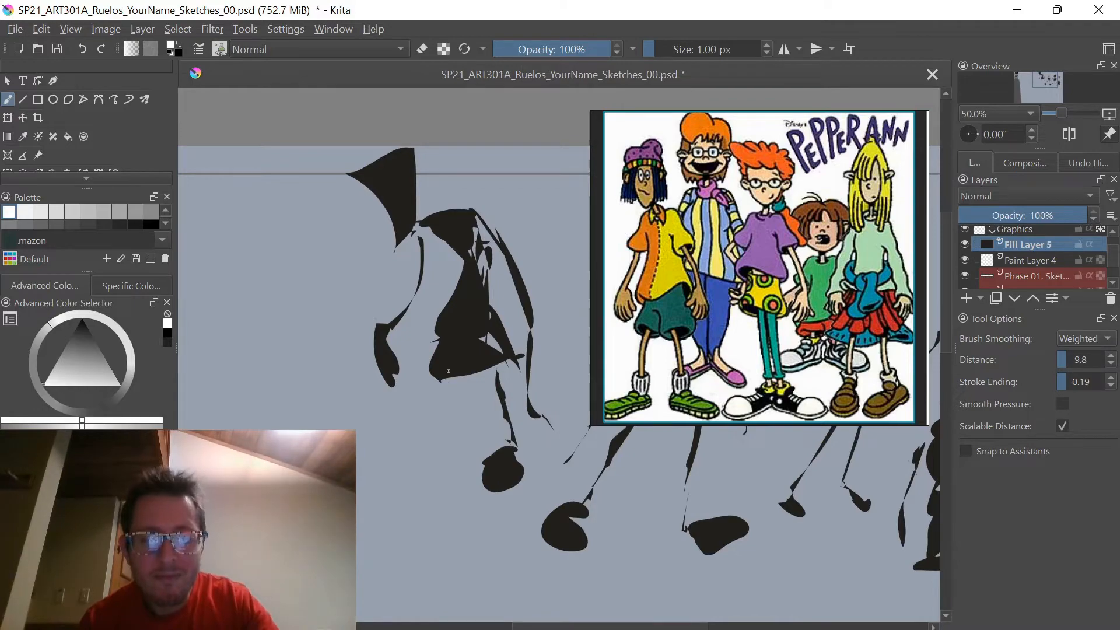
{"action": "left_click_drag", "start_coordinate": [441, 380], "coordinate": [427, 430]}
- Frame the empty canvas area below the silhouettes and bring up the Hilda poster from the Kids reference board
{"action": "key", "text": "minus"}
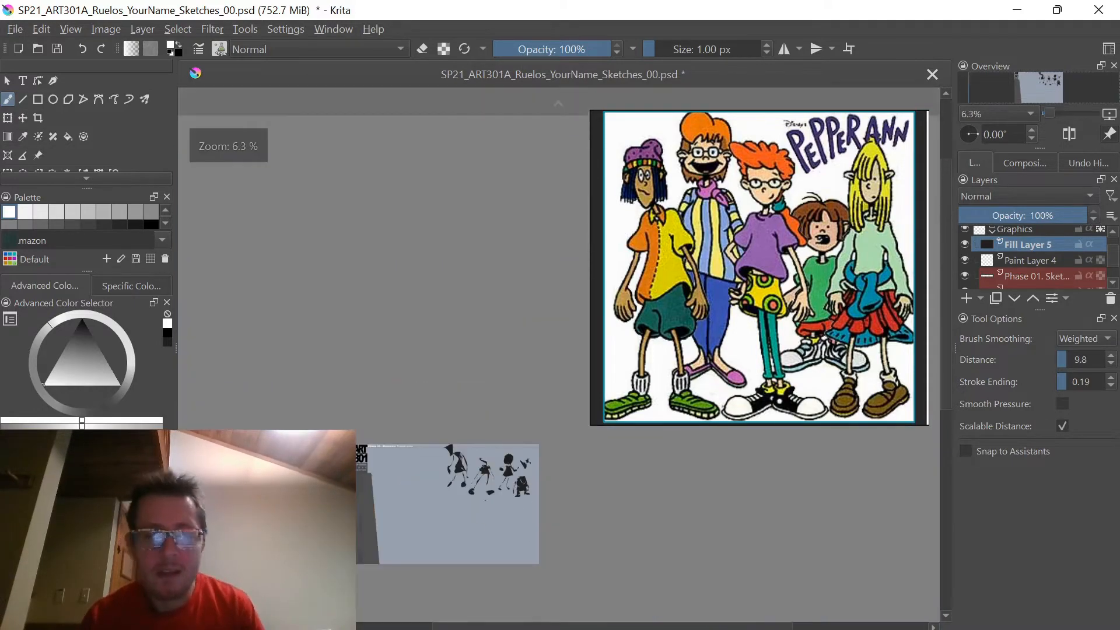
{"action": "scroll", "coordinate": [379, 450], "scroll_direction": "up", "scroll_amount": 3}
{"action": "left_click_drag", "start_coordinate": [364, 426], "coordinate": [593, 216]}
{"action": "scroll", "coordinate": [821, 309], "scroll_direction": "down", "scroll_amount": 8}
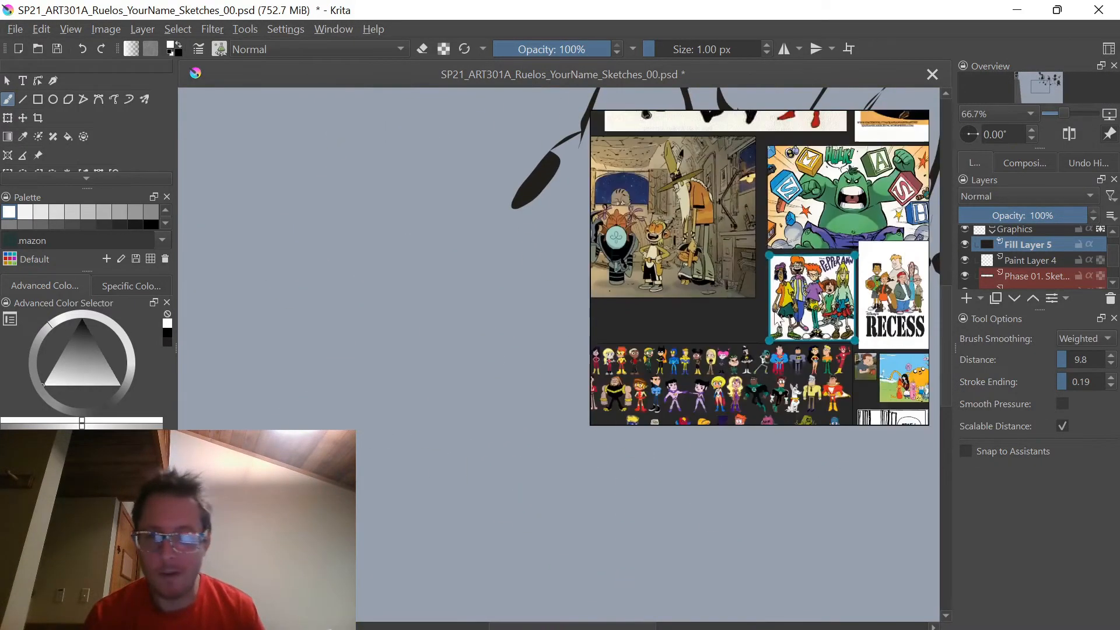
{"action": "scroll", "coordinate": [735, 296], "scroll_direction": "up", "scroll_amount": 1}
{"action": "double_click", "coordinate": [710, 254]}
{"action": "scroll", "coordinate": [713, 255], "scroll_direction": "down", "scroll_amount": 5}
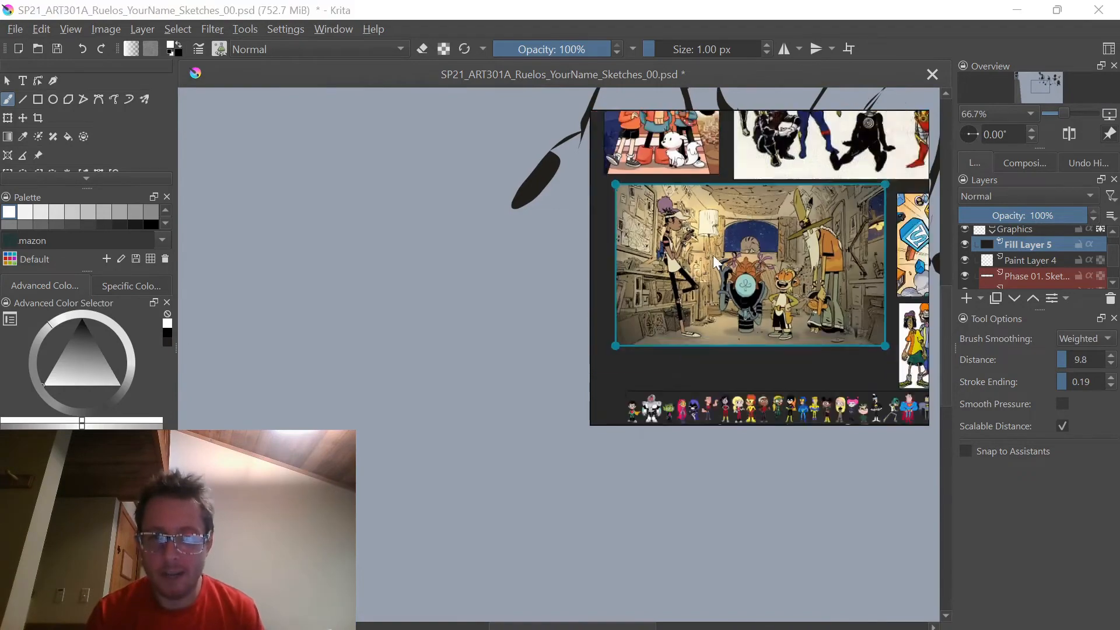
{"action": "double_click", "coordinate": [754, 201]}
{"action": "double_click", "coordinate": [683, 247]}
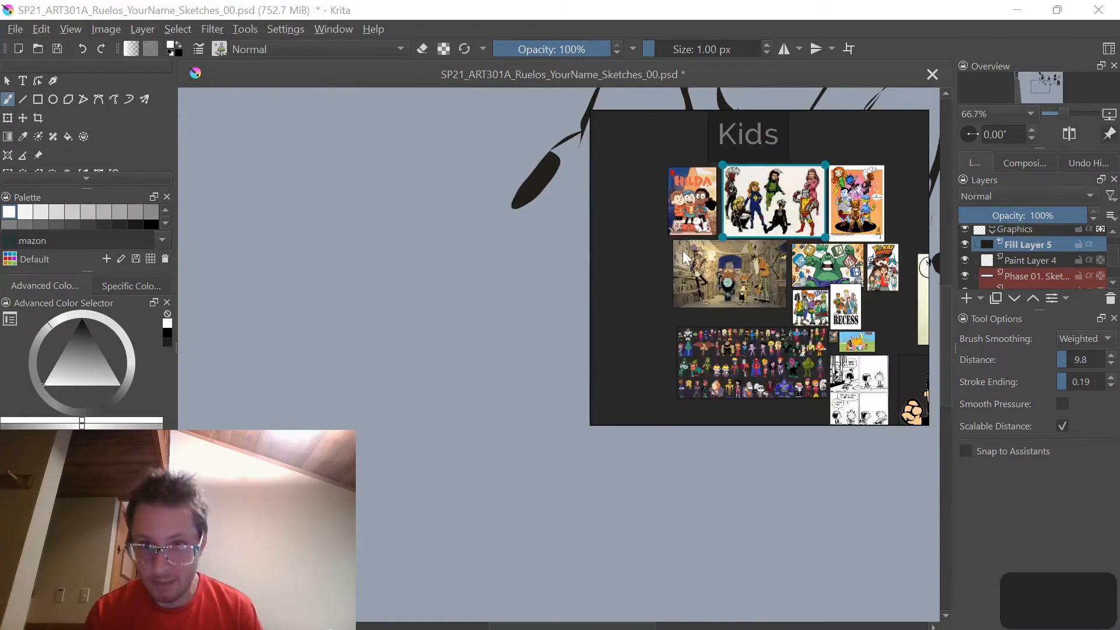
{"action": "double_click", "coordinate": [688, 212]}
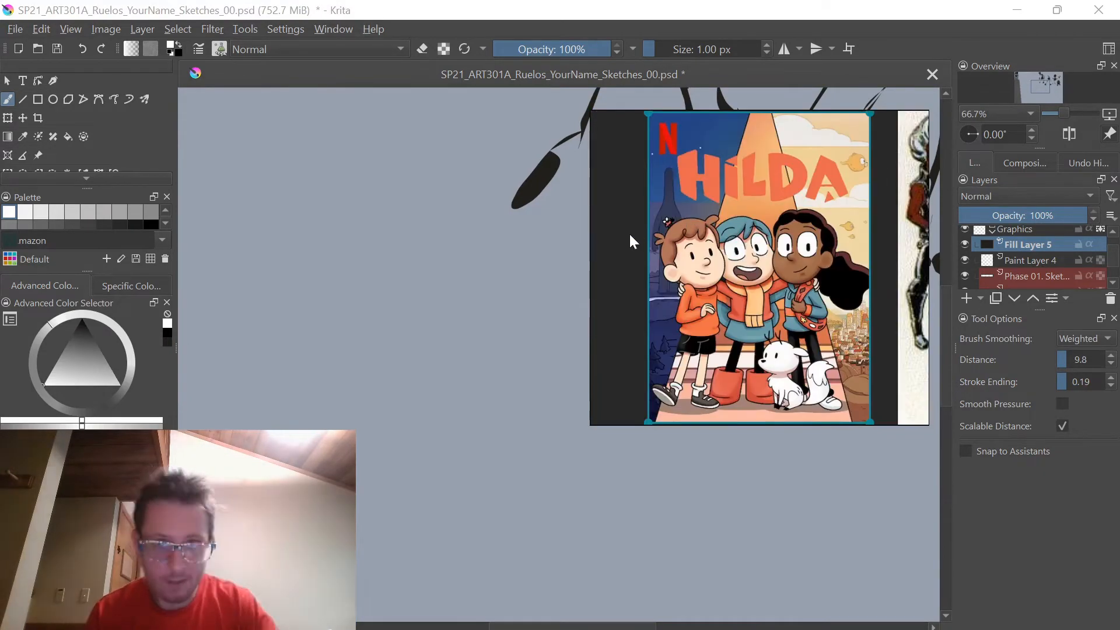
- Block in a large rounded head and small torso for a new child silhouette, and mark its proportions with short horizontal ticks beside it
{"action": "left_click_drag", "start_coordinate": [410, 191], "coordinate": [423, 247]}
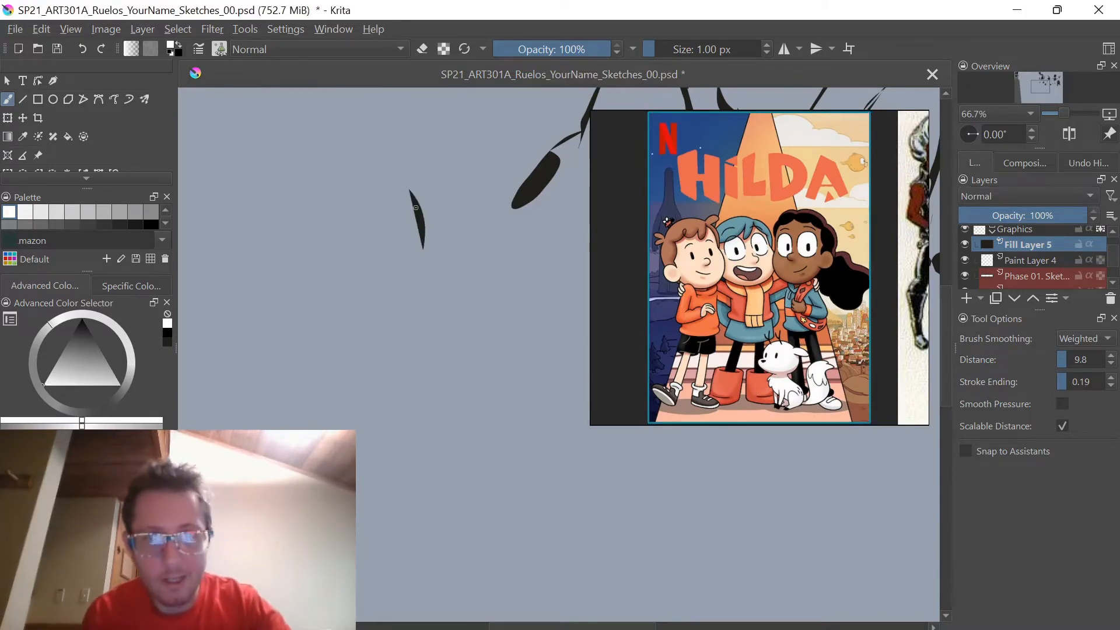
{"action": "mouse_move", "coordinate": [411, 191]}
{"action": "left_mouse_down"}
{"action": "mouse_move", "coordinate": [432, 273]}
{"action": "mouse_move", "coordinate": [461, 234]}
{"action": "mouse_move", "coordinate": [420, 264]}
{"action": "mouse_move", "coordinate": [430, 336]}
{"action": "mouse_move", "coordinate": [388, 324]}
{"action": "mouse_move", "coordinate": [379, 301]}
{"action": "mouse_move", "coordinate": [411, 259]}
{"action": "left_mouse_up"}
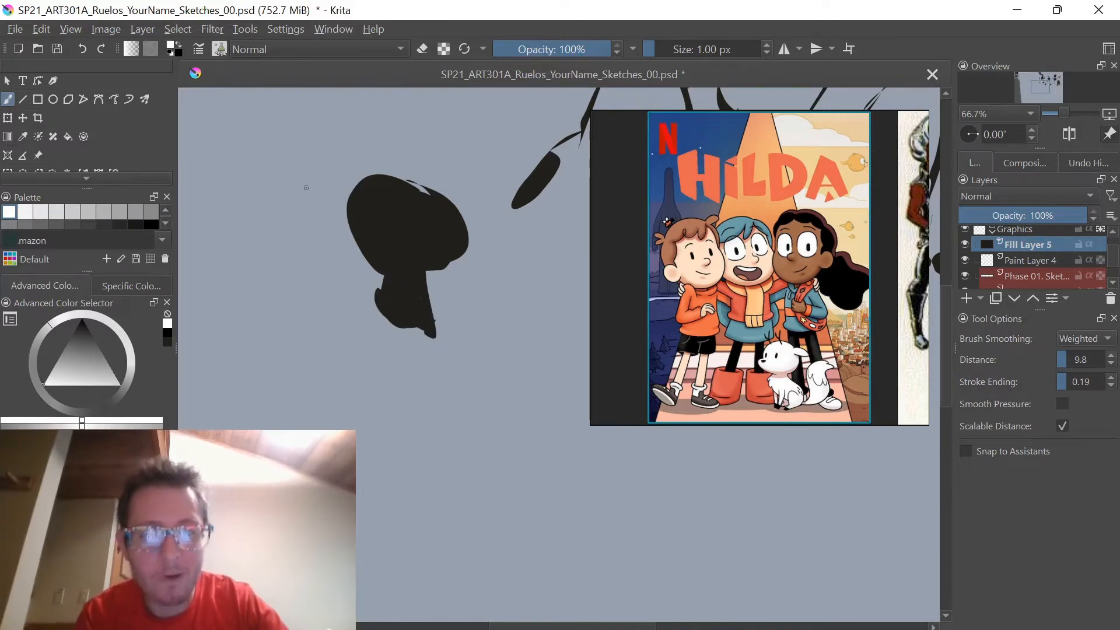
{"action": "left_click_drag", "start_coordinate": [271, 183], "coordinate": [324, 174]}
{"action": "left_click_drag", "start_coordinate": [309, 266], "coordinate": [244, 258]}
{"action": "left_click_drag", "start_coordinate": [315, 329], "coordinate": [278, 330]}
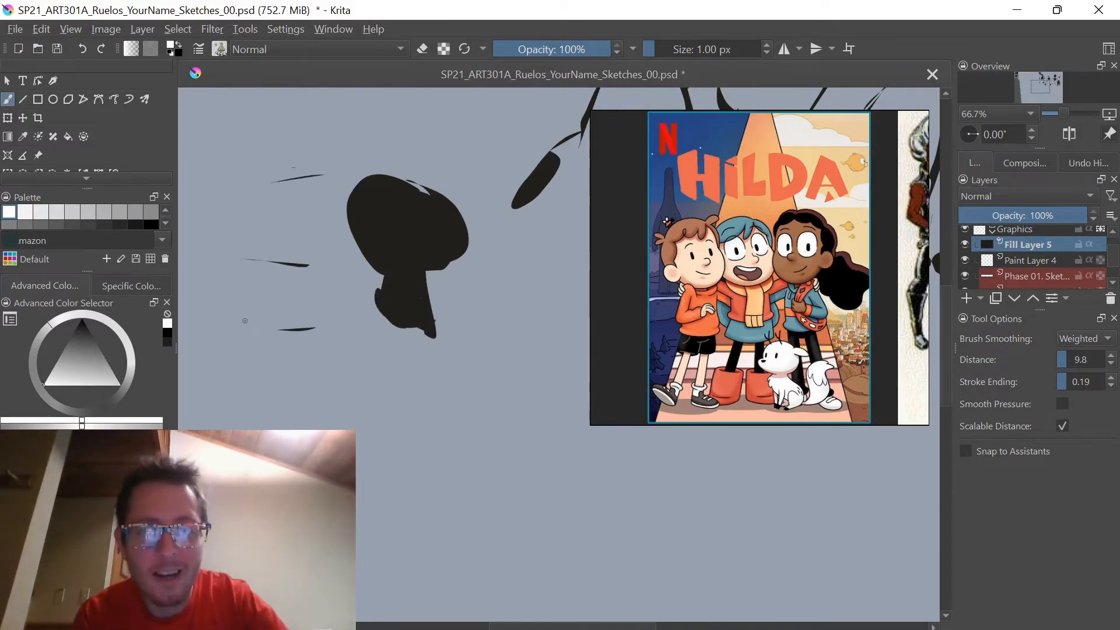
{"action": "mouse_move", "coordinate": [320, 414]}
{"action": "left_mouse_down"}
{"action": "mouse_move", "coordinate": [251, 361]}
{"action": "mouse_move", "coordinate": [424, 345]}
{"action": "mouse_move", "coordinate": [422, 323]}
{"action": "mouse_move", "coordinate": [444, 316]}
{"action": "mouse_move", "coordinate": [428, 333]}
{"action": "mouse_move", "coordinate": [377, 314]}
{"action": "mouse_move", "coordinate": [312, 363]}
{"action": "left_mouse_up"}
{"action": "key", "text": "ctrl+z"}
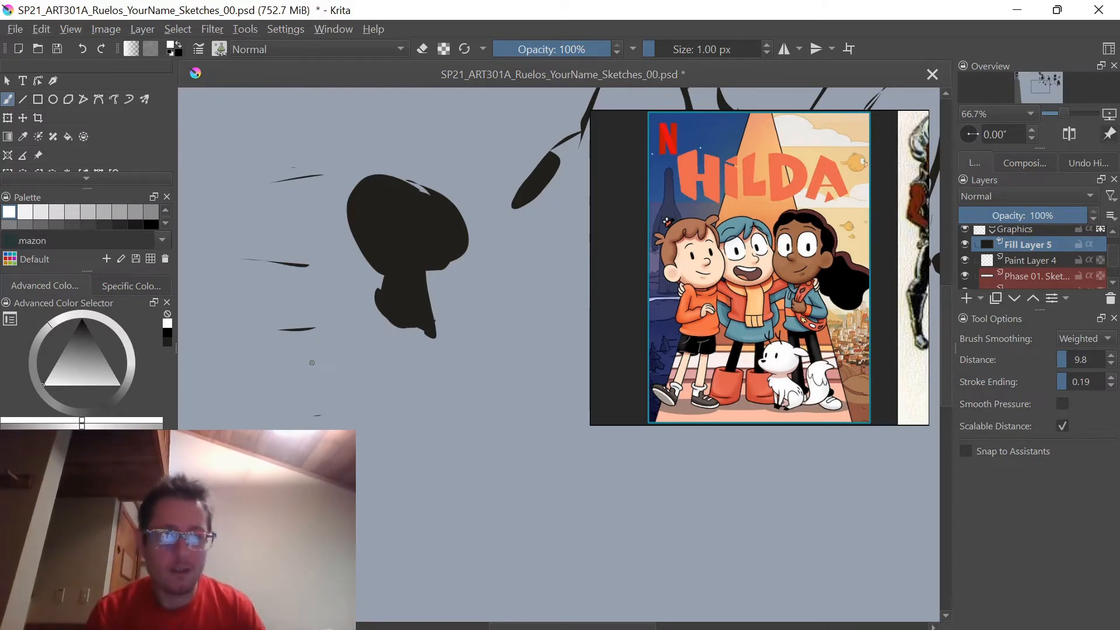
- Add two thin legs ending in chunky boots to the child silhouette, redoing the rear boot with a wider shape
{"action": "mouse_move", "coordinate": [424, 332]}
{"action": "left_mouse_down"}
{"action": "mouse_move", "coordinate": [421, 407]}
{"action": "mouse_move", "coordinate": [424, 394]}
{"action": "left_mouse_up"}
{"action": "mouse_move", "coordinate": [396, 332]}
{"action": "left_mouse_down"}
{"action": "mouse_move", "coordinate": [378, 391]}
{"action": "mouse_move", "coordinate": [389, 396]}
{"action": "left_mouse_up"}
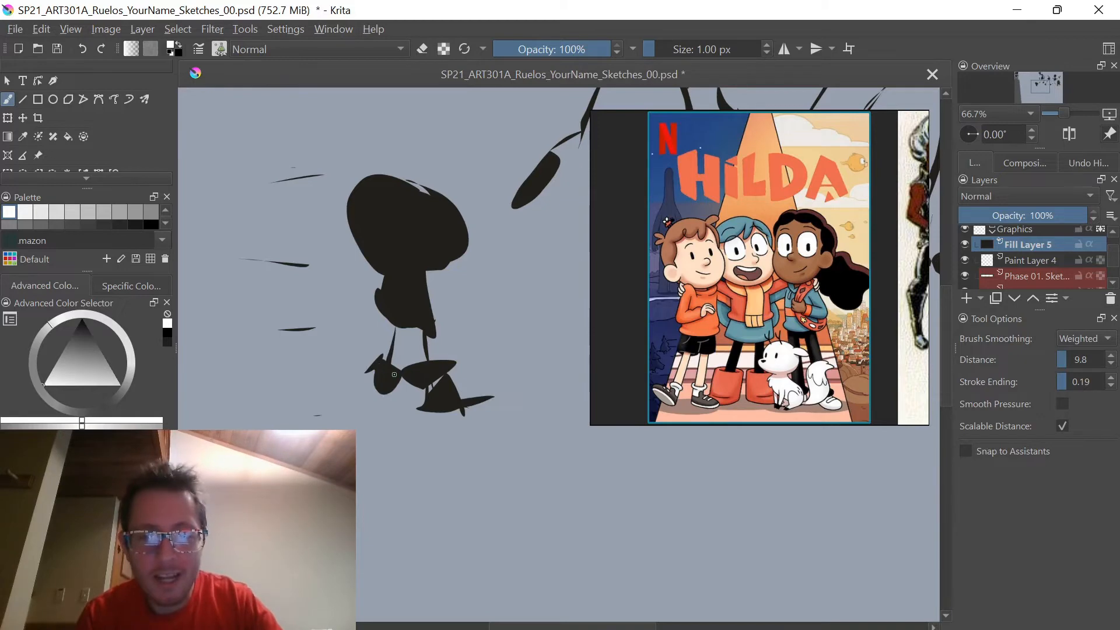
{"action": "key", "text": "ctrl+z"}
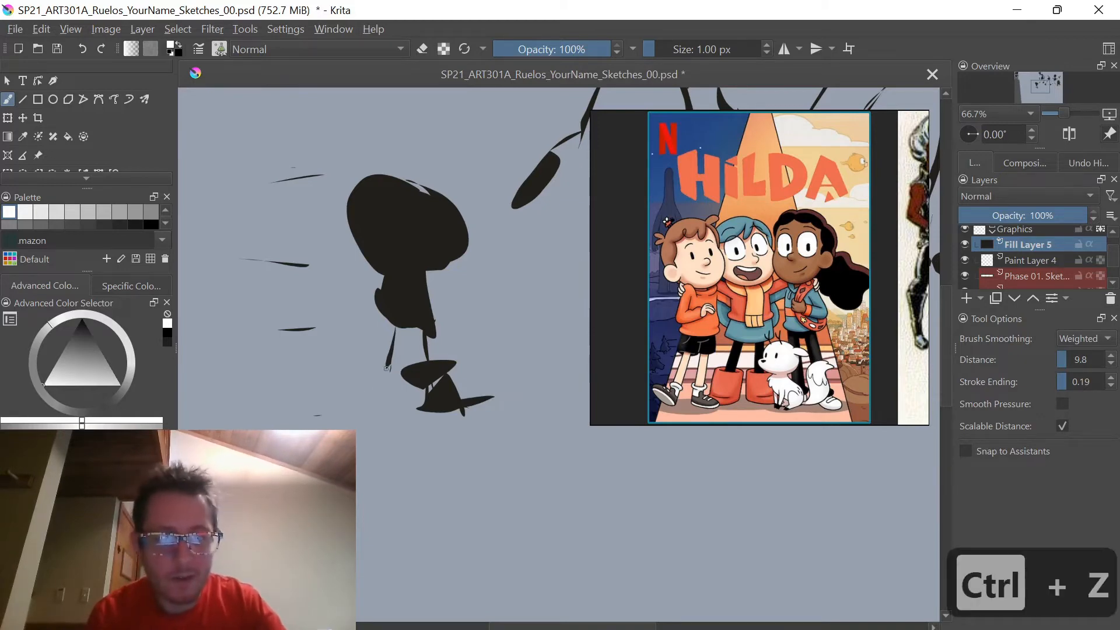
{"action": "mouse_move", "coordinate": [384, 412]}
{"action": "left_mouse_down"}
{"action": "mouse_move", "coordinate": [347, 403]}
{"action": "mouse_move", "coordinate": [374, 375]}
{"action": "left_mouse_up"}
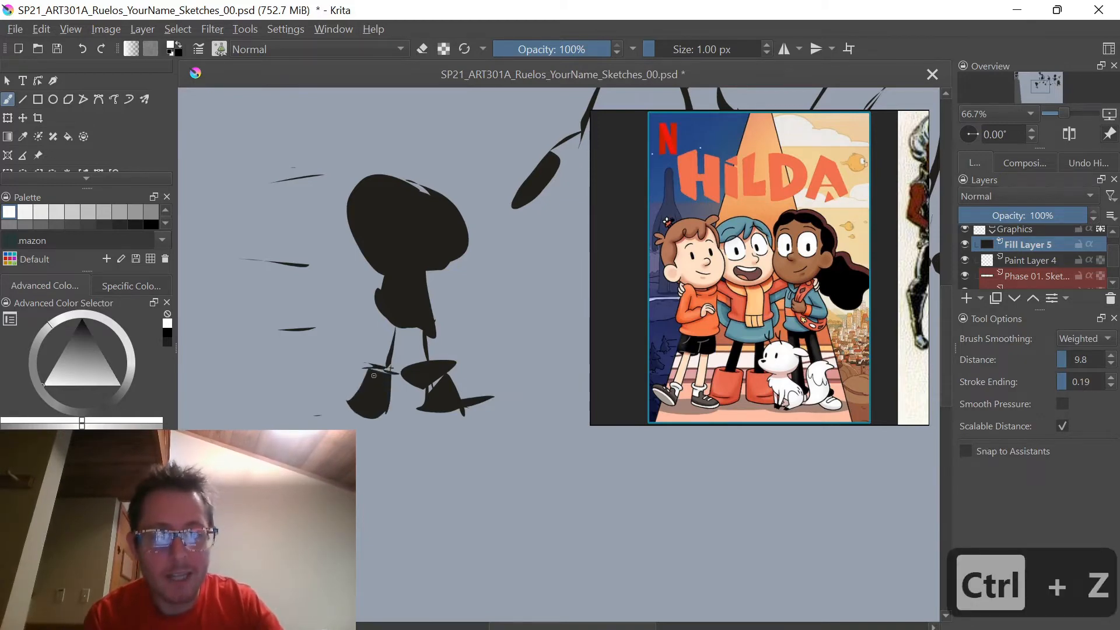
{"action": "left_click_drag", "start_coordinate": [384, 416], "coordinate": [362, 411]}
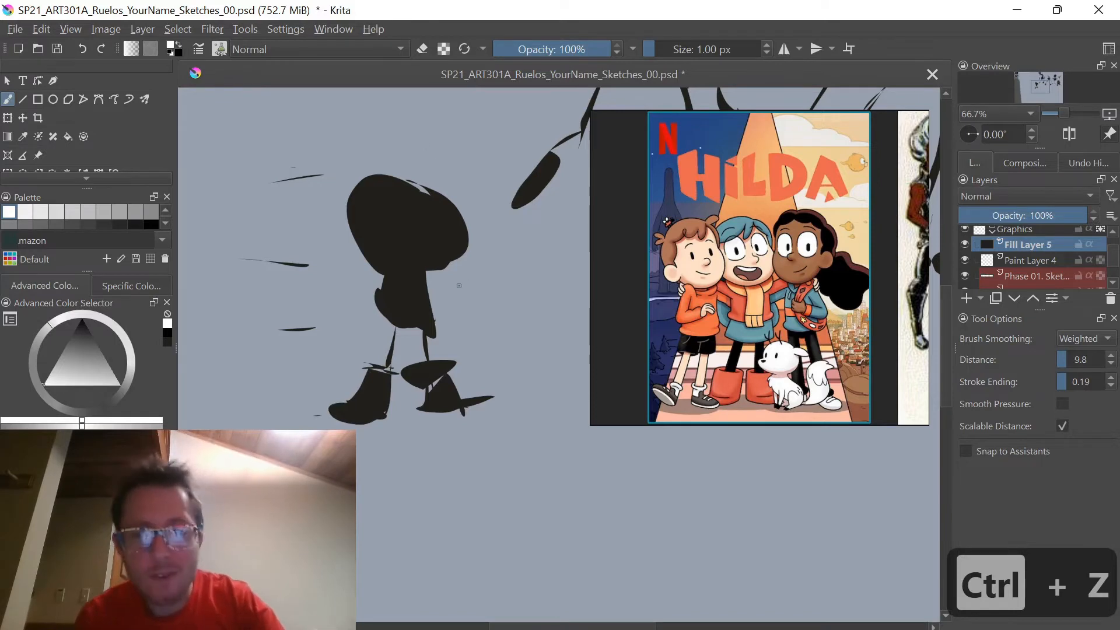
- Paint both arms with large hands reaching out and down from the child silhouette's shoulders
{"action": "left_click_drag", "start_coordinate": [432, 277], "coordinate": [467, 307]}
{"action": "left_click_drag", "start_coordinate": [425, 273], "coordinate": [453, 297]}
{"action": "mouse_move", "coordinate": [382, 272]}
{"action": "left_mouse_down"}
{"action": "mouse_move", "coordinate": [344, 344]}
{"action": "mouse_move", "coordinate": [378, 269]}
{"action": "left_mouse_up"}
{"action": "mouse_move", "coordinate": [471, 299]}
{"action": "left_mouse_down"}
{"action": "mouse_move", "coordinate": [462, 327]}
{"action": "mouse_move", "coordinate": [471, 299]}
{"action": "mouse_move", "coordinate": [491, 315]}
{"action": "mouse_move", "coordinate": [481, 296]}
{"action": "mouse_move", "coordinate": [502, 339]}
{"action": "mouse_move", "coordinate": [460, 323]}
{"action": "mouse_move", "coordinate": [452, 297]}
{"action": "mouse_move", "coordinate": [497, 309]}
{"action": "left_mouse_up"}
{"action": "mouse_move", "coordinate": [330, 309]}
{"action": "left_mouse_down"}
{"action": "mouse_move", "coordinate": [332, 337]}
{"action": "mouse_move", "coordinate": [358, 338]}
{"action": "mouse_move", "coordinate": [341, 299]}
{"action": "mouse_move", "coordinate": [327, 335]}
{"action": "left_mouse_up"}
- Swap to the opposite color and cut two round eyes and a smiling mouth out of the child's head
{"action": "key", "text": "x"}
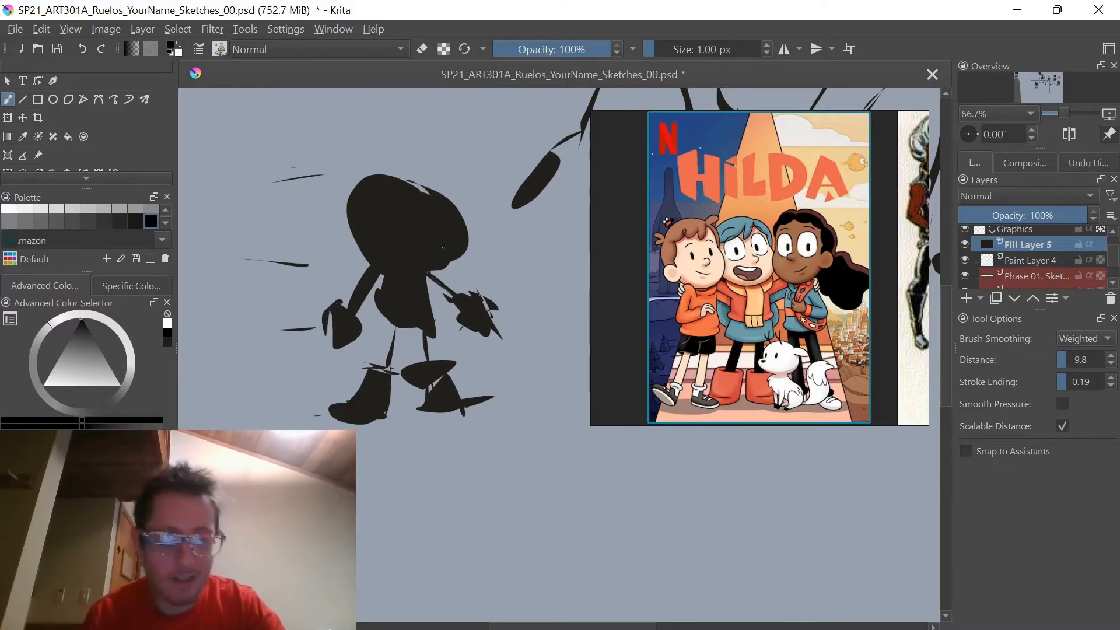
{"action": "left_click_drag", "start_coordinate": [433, 235], "coordinate": [390, 219]}
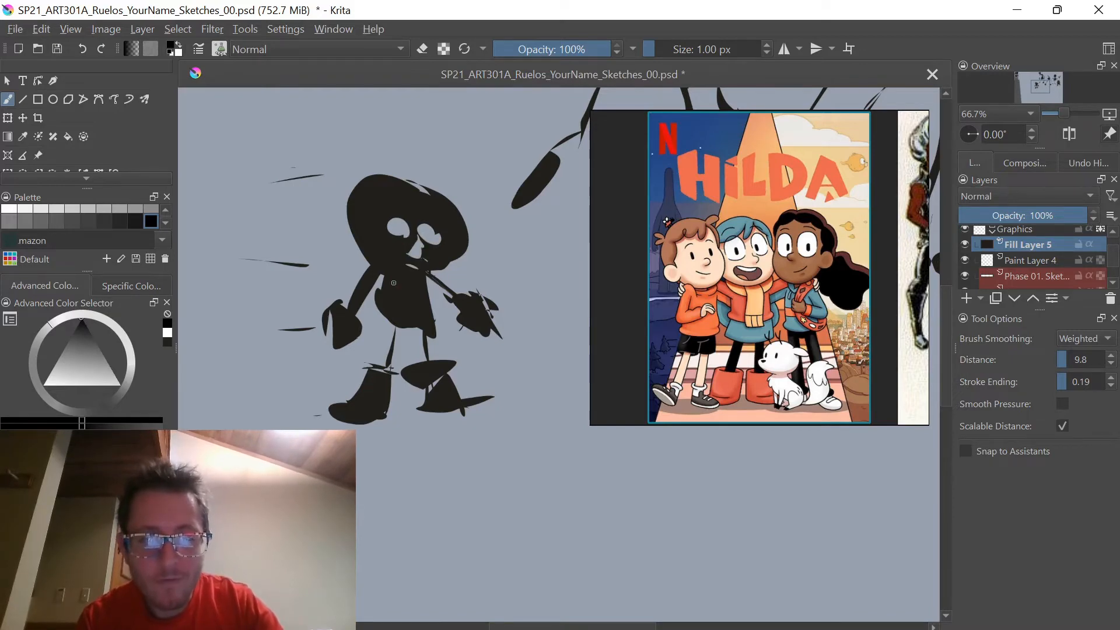
{"action": "mouse_move", "coordinate": [395, 270]}
{"action": "left_mouse_down"}
{"action": "mouse_move", "coordinate": [330, 264]}
{"action": "mouse_move", "coordinate": [298, 246]}
{"action": "mouse_move", "coordinate": [360, 353]}
{"action": "left_mouse_up"}
- Add two round hair buns and long drooping pigtails to the child's head, and widen the lower torso into a flared skirt
{"action": "key", "text": "space"}
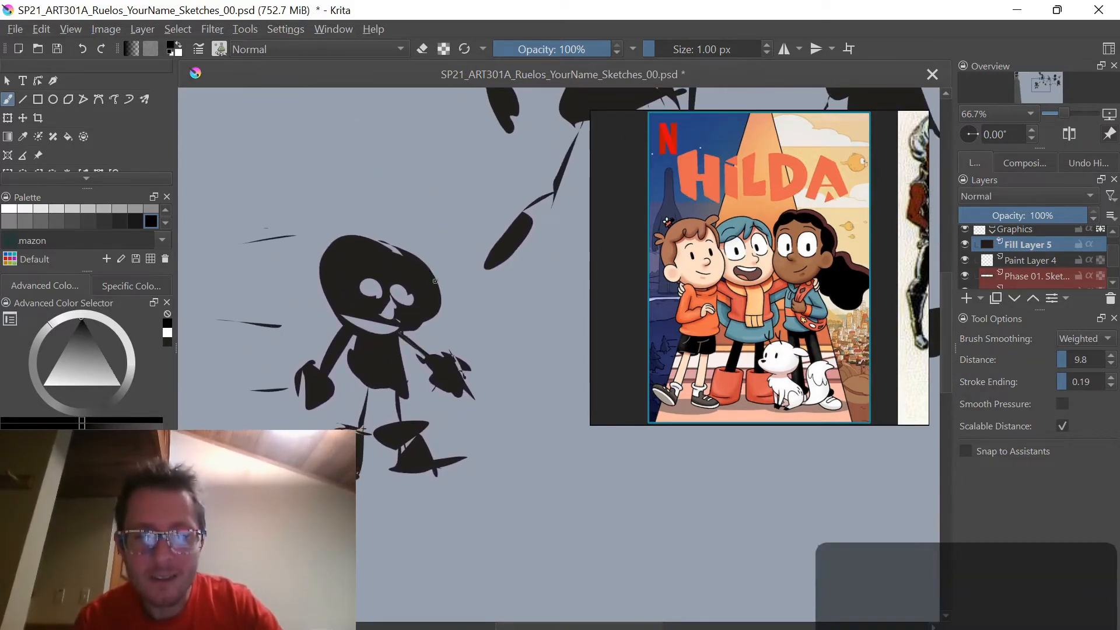
{"action": "key", "text": "x"}
{"action": "mouse_move", "coordinate": [409, 256]}
{"action": "left_mouse_down"}
{"action": "mouse_move", "coordinate": [437, 272]}
{"action": "mouse_move", "coordinate": [409, 258]}
{"action": "left_mouse_up"}
{"action": "left_click_drag", "start_coordinate": [338, 234], "coordinate": [362, 242]}
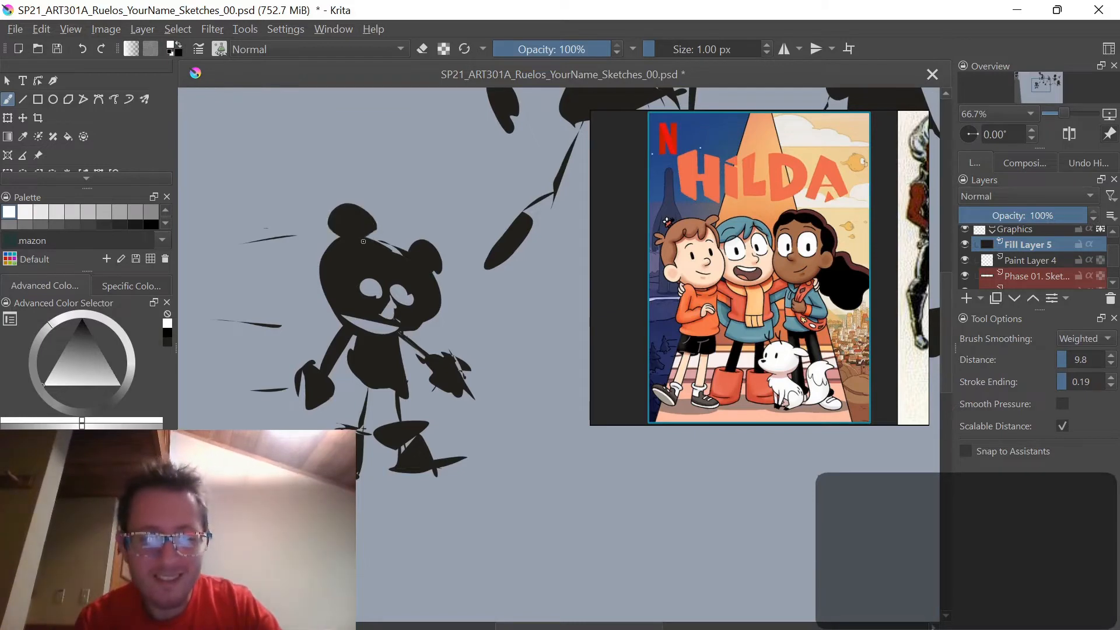
{"action": "left_click_drag", "start_coordinate": [450, 257], "coordinate": [470, 315]}
{"action": "left_click_drag", "start_coordinate": [335, 200], "coordinate": [320, 256]}
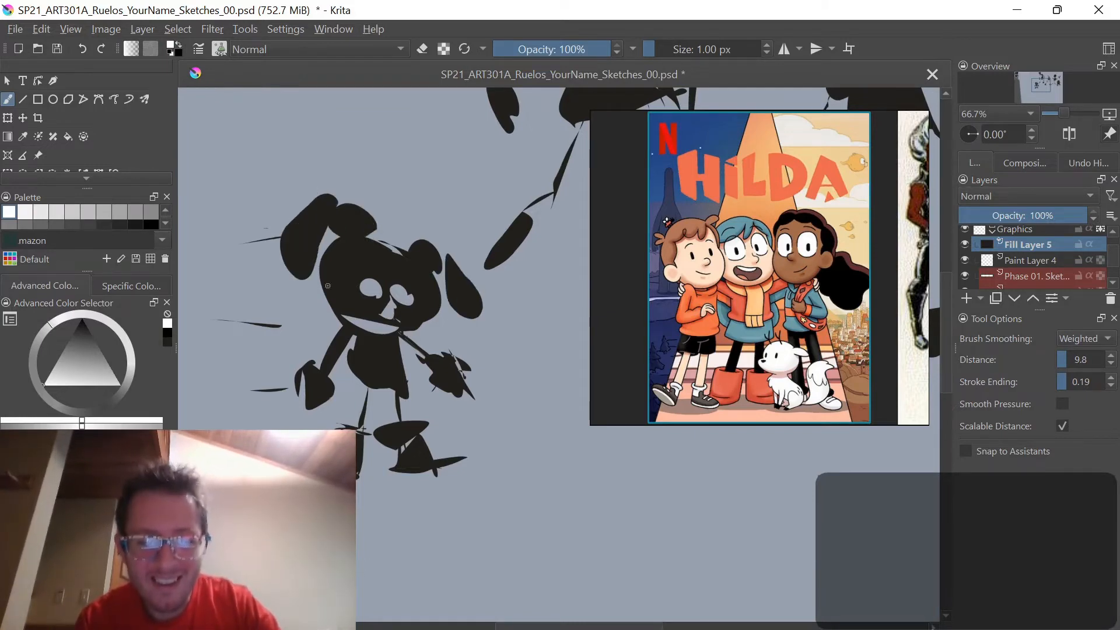
{"action": "left_click_drag", "start_coordinate": [481, 310], "coordinate": [468, 336]}
{"action": "left_click_drag", "start_coordinate": [281, 262], "coordinate": [289, 300]}
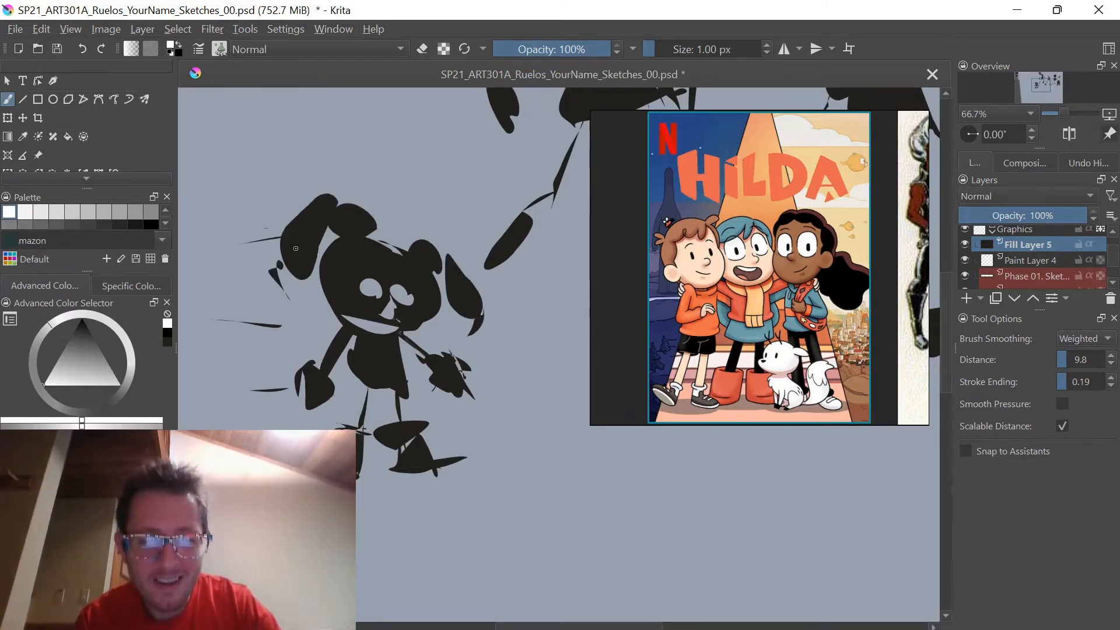
{"action": "key", "text": "x"}
{"action": "mouse_move", "coordinate": [374, 347]}
{"action": "left_mouse_down"}
{"action": "mouse_move", "coordinate": [365, 283]}
{"action": "mouse_move", "coordinate": [331, 338]}
{"action": "left_mouse_up"}
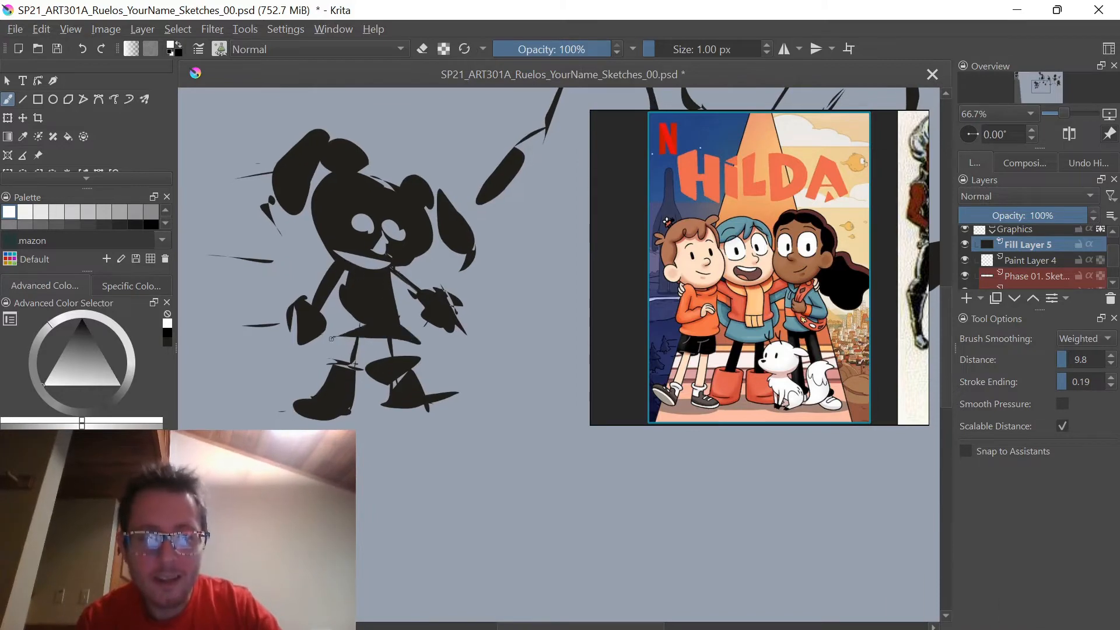
- Review the silhouette lineup as a whole and compare it with the Hilda poster on the Kids reference board
{"action": "key", "text": "space"}
{"action": "left_click_drag", "start_coordinate": [445, 360], "coordinate": [263, 278]}
{"action": "left_click_drag", "start_coordinate": [335, 362], "coordinate": [331, 516]}
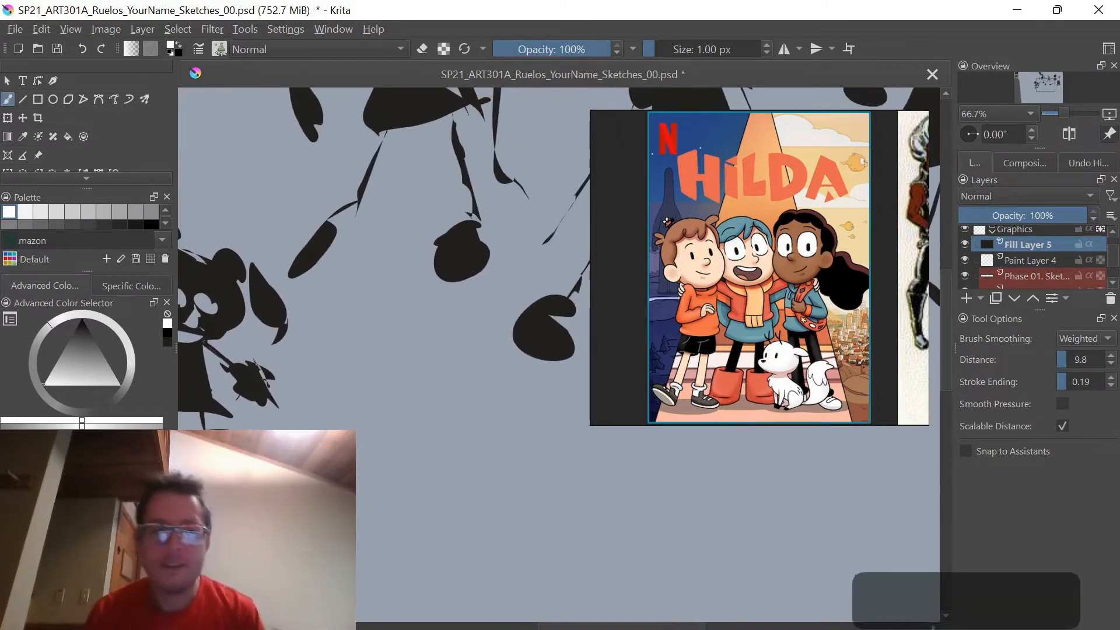
{"action": "scroll", "coordinate": [338, 461], "scroll_direction": "down", "scroll_amount": 8}
{"action": "scroll", "coordinate": [338, 461], "scroll_direction": "up", "scroll_amount": 5}
{"action": "key", "text": "space"}
{"action": "mouse_move", "coordinate": [420, 417]}
{"action": "left_mouse_down"}
{"action": "mouse_move", "coordinate": [320, 103]}
{"action": "mouse_move", "coordinate": [283, 288]}
{"action": "left_mouse_up"}
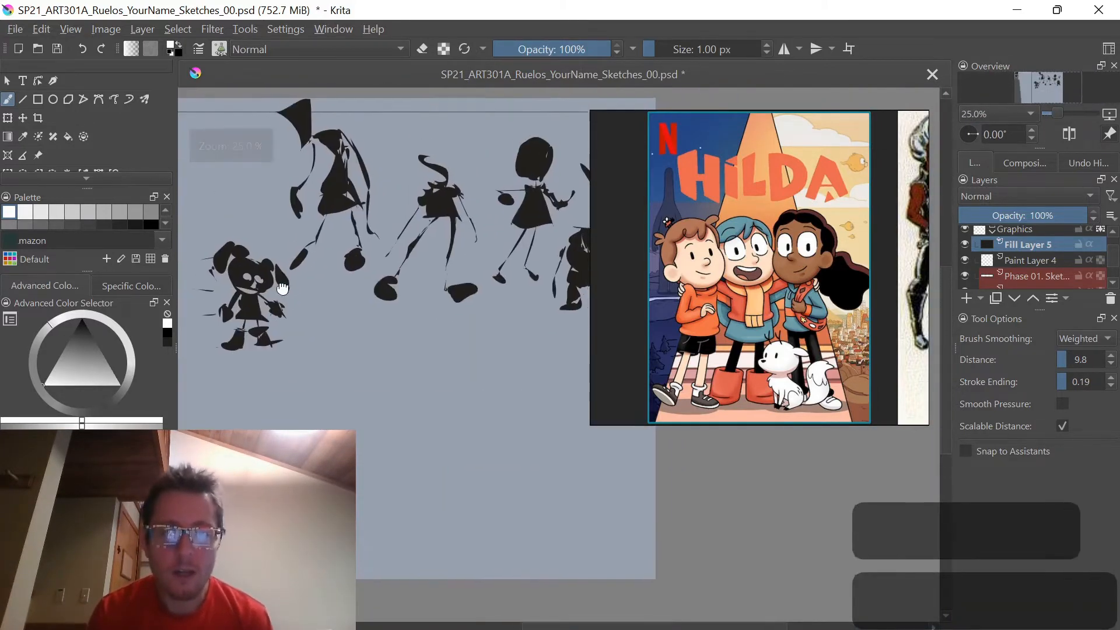
{"action": "scroll", "coordinate": [762, 319], "scroll_direction": "down", "scroll_amount": 3}
{"action": "scroll", "coordinate": [767, 316], "scroll_direction": "up", "scroll_amount": 1}
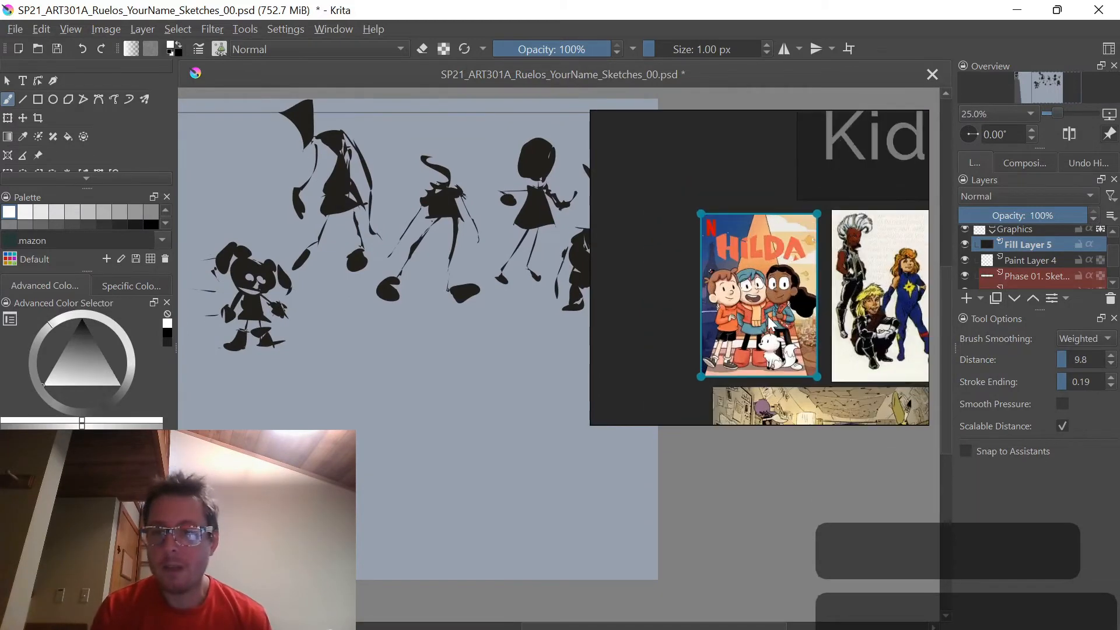
{"action": "scroll", "coordinate": [762, 324], "scroll_direction": "down", "scroll_amount": 3}
{"action": "left_click", "coordinate": [659, 390]}
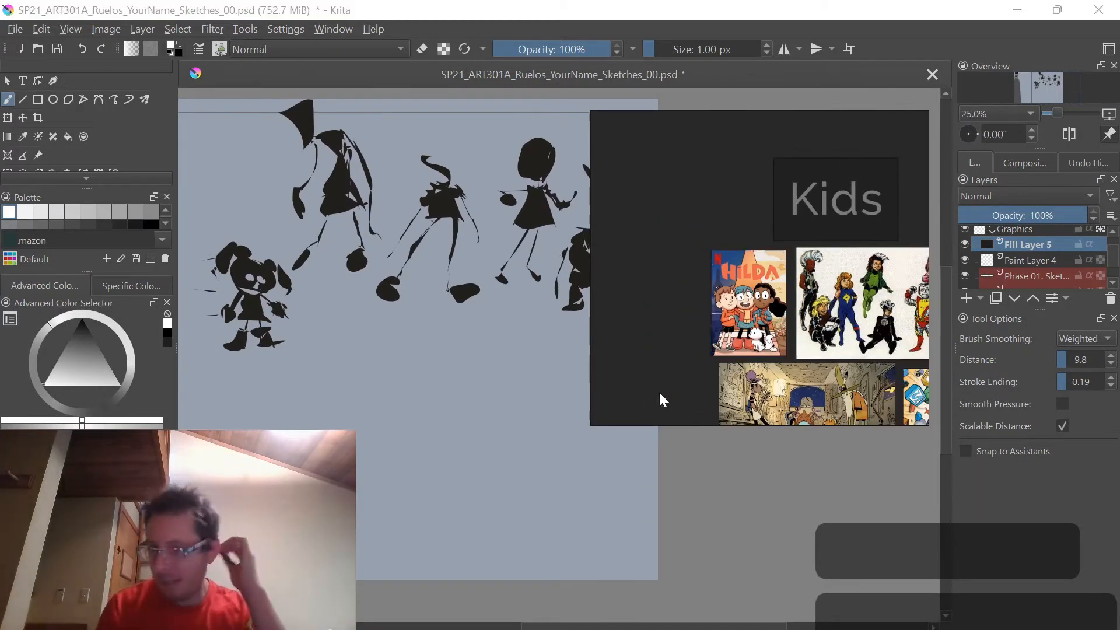
{"action": "scroll", "coordinate": [708, 355], "scroll_direction": "up", "scroll_amount": 5}
{"action": "scroll", "coordinate": [475, 314], "scroll_direction": "up", "scroll_amount": 1}
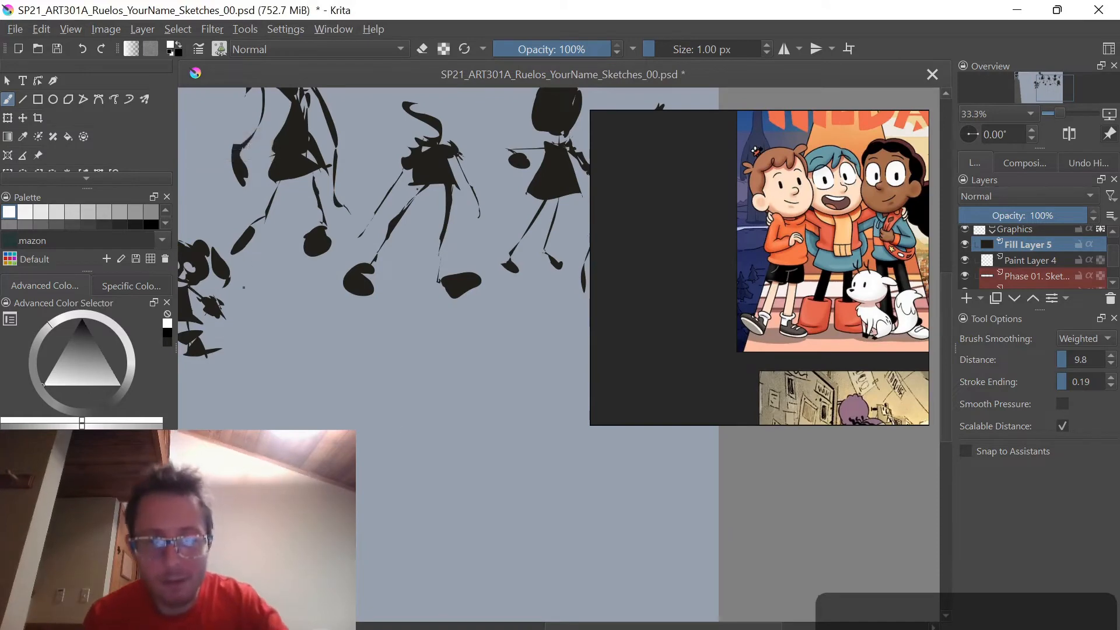
- Block in a new dynamic silhouette below the lineup, with pointed teardrop shapes, a rounded body and thin angular limbs
{"action": "left_click_drag", "start_coordinate": [351, 394], "coordinate": [382, 500]}
{"action": "mouse_move", "coordinate": [632, 499]}
{"action": "left_mouse_down"}
{"action": "mouse_move", "coordinate": [528, 541]}
{"action": "mouse_move", "coordinate": [511, 521]}
{"action": "mouse_move", "coordinate": [537, 543]}
{"action": "left_mouse_up"}
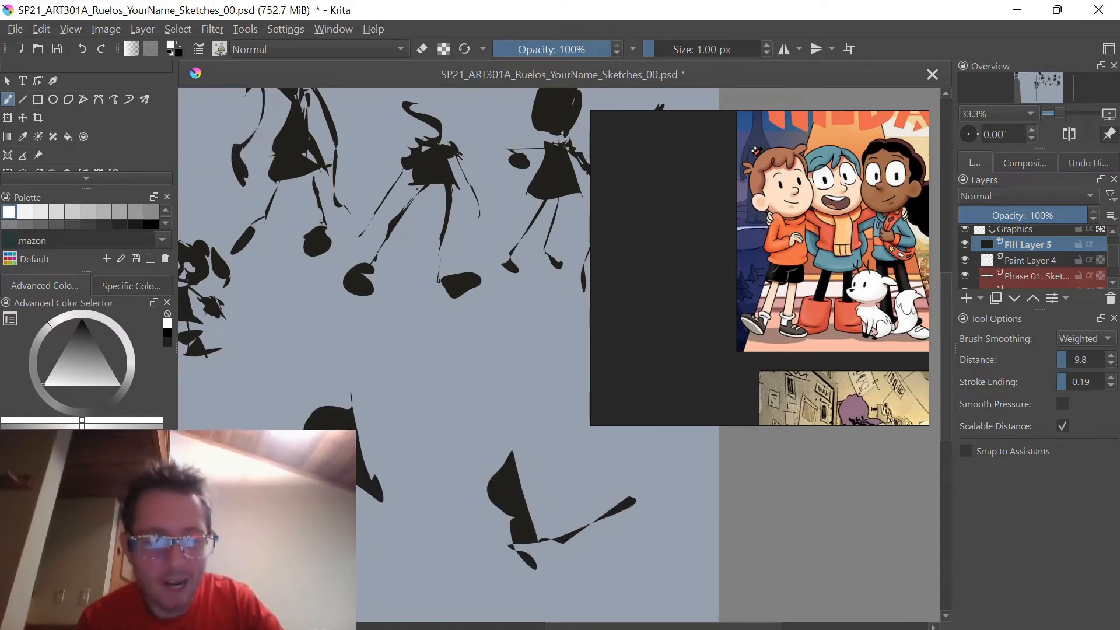
{"action": "left_click_drag", "start_coordinate": [427, 517], "coordinate": [304, 391]}
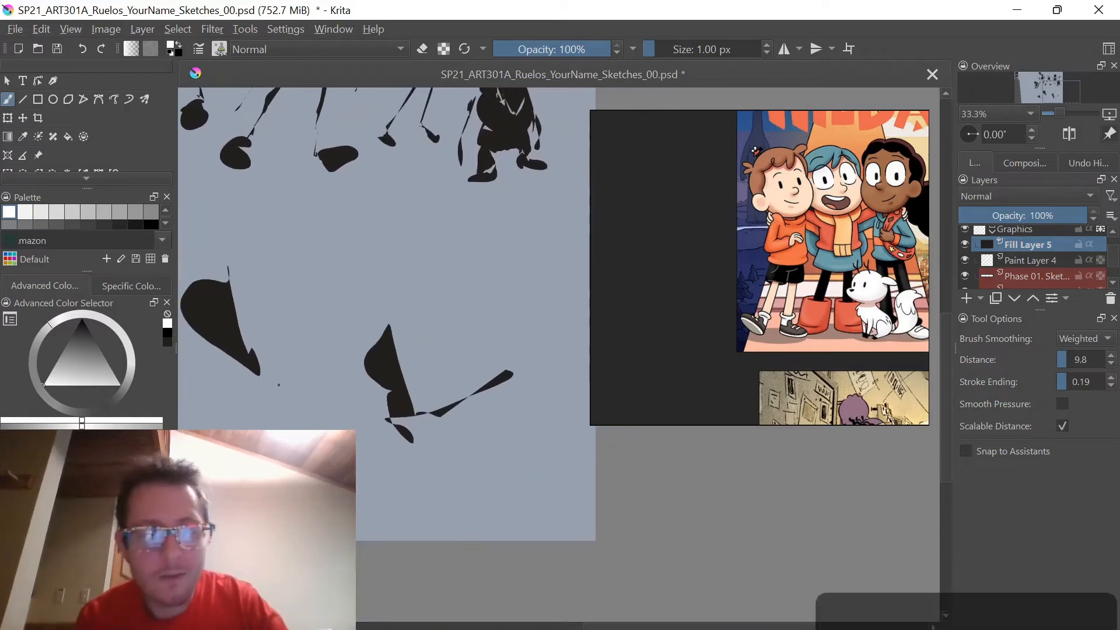
{"action": "mouse_move", "coordinate": [484, 397]}
{"action": "left_mouse_down"}
{"action": "mouse_move", "coordinate": [458, 437]}
{"action": "mouse_move", "coordinate": [521, 419]}
{"action": "mouse_move", "coordinate": [498, 470]}
{"action": "left_mouse_up"}
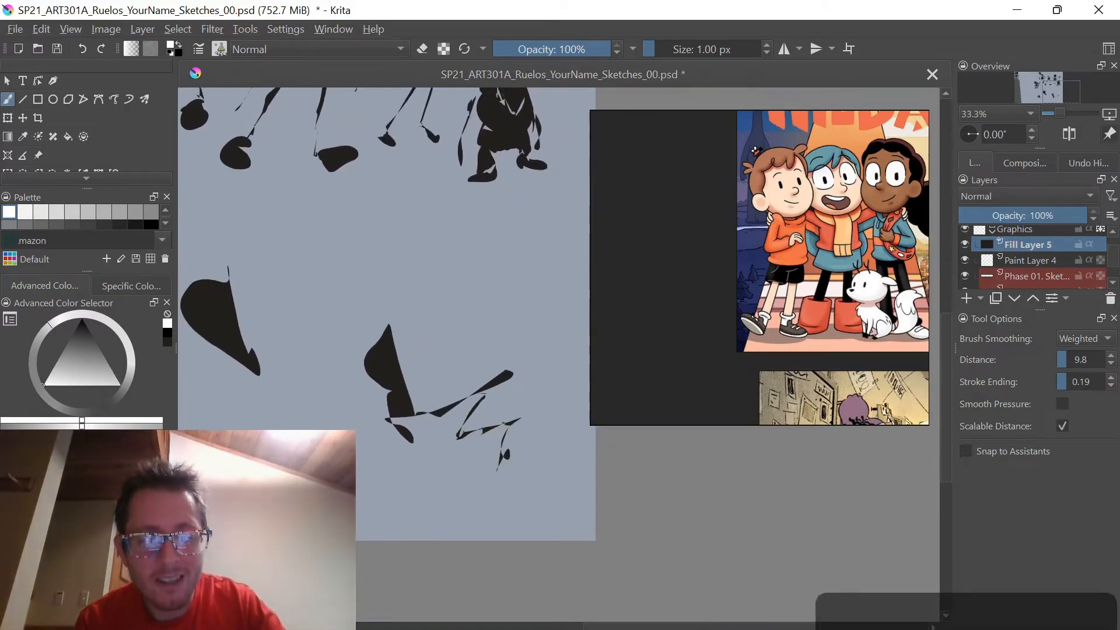
{"action": "left_click_drag", "start_coordinate": [455, 410], "coordinate": [413, 408]}
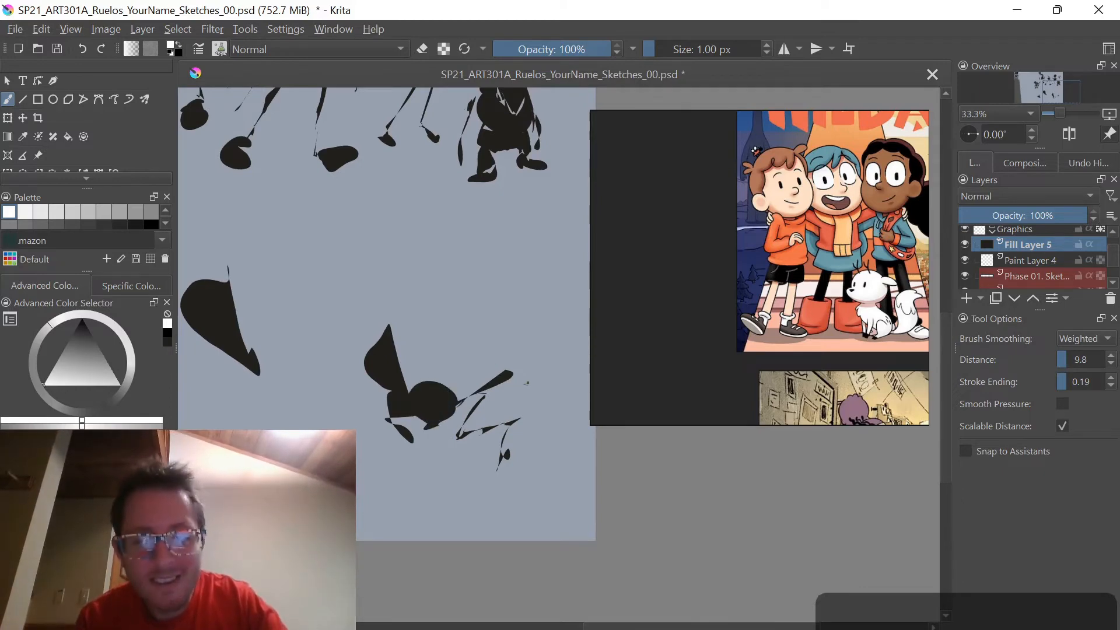
{"action": "mouse_move", "coordinate": [525, 381]}
{"action": "left_mouse_down"}
{"action": "mouse_move", "coordinate": [563, 415]}
{"action": "mouse_move", "coordinate": [545, 423]}
{"action": "mouse_move", "coordinate": [522, 413]}
{"action": "mouse_move", "coordinate": [527, 405]}
{"action": "left_mouse_up"}
{"action": "mouse_move", "coordinate": [369, 419]}
{"action": "left_mouse_down"}
{"action": "mouse_move", "coordinate": [399, 435]}
{"action": "mouse_move", "coordinate": [400, 471]}
{"action": "left_mouse_up"}
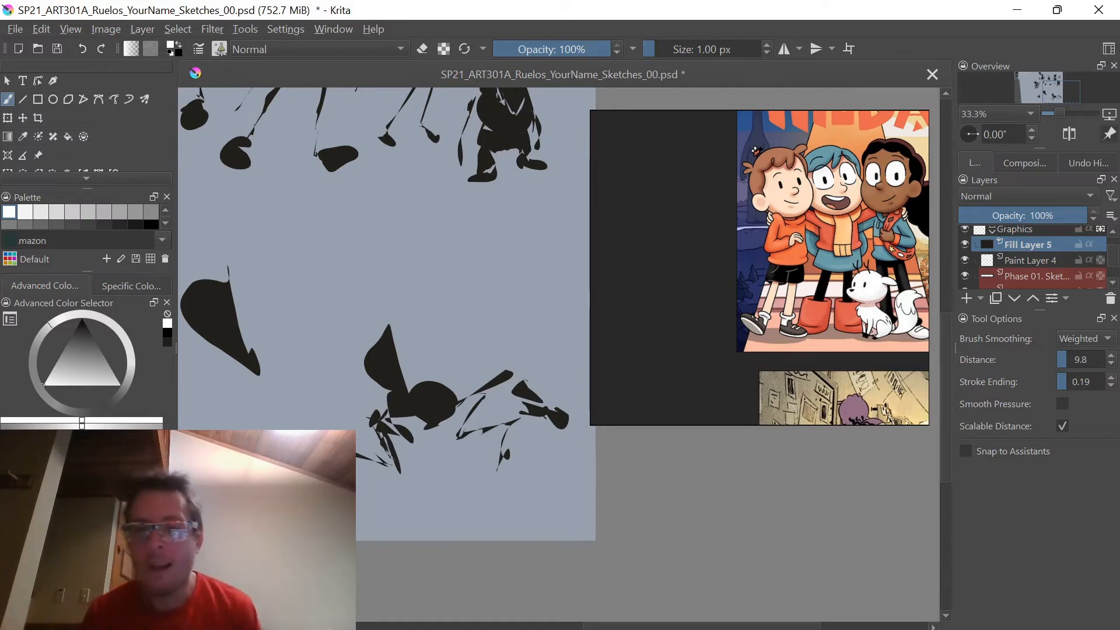
- Browse the reference board from the Kids images past the Aliens group to the Everytown USA School photos
{"action": "right_click", "coordinate": [719, 306]}
{"action": "double_click", "coordinate": [810, 247]}
{"action": "scroll", "coordinate": [807, 249], "scroll_direction": "down", "scroll_amount": 5}
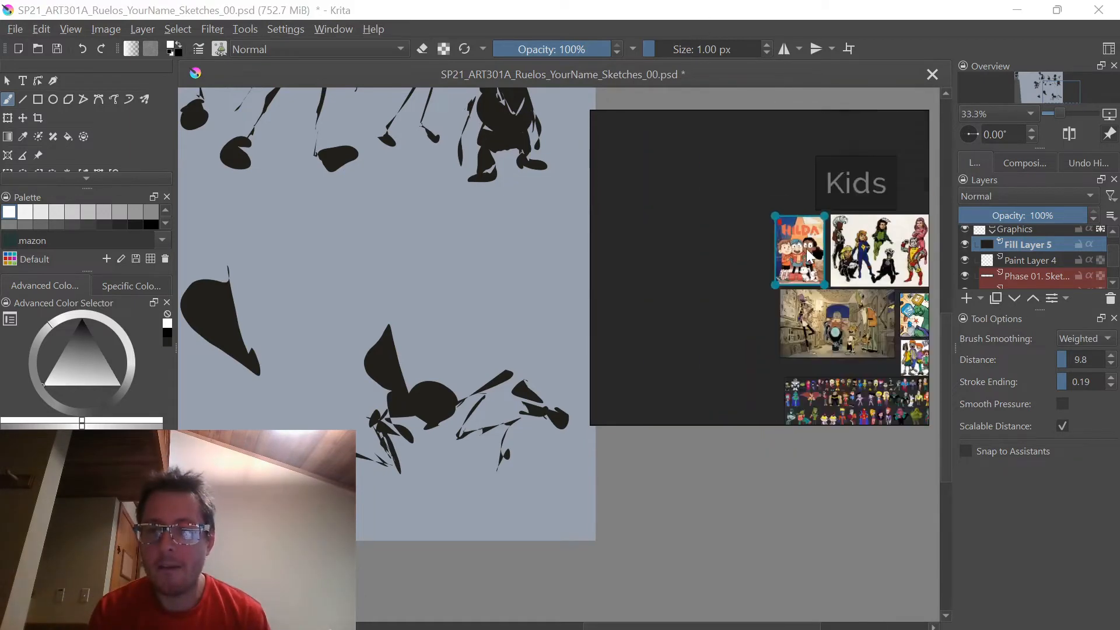
{"action": "scroll", "coordinate": [810, 256], "scroll_direction": "down", "scroll_amount": 8}
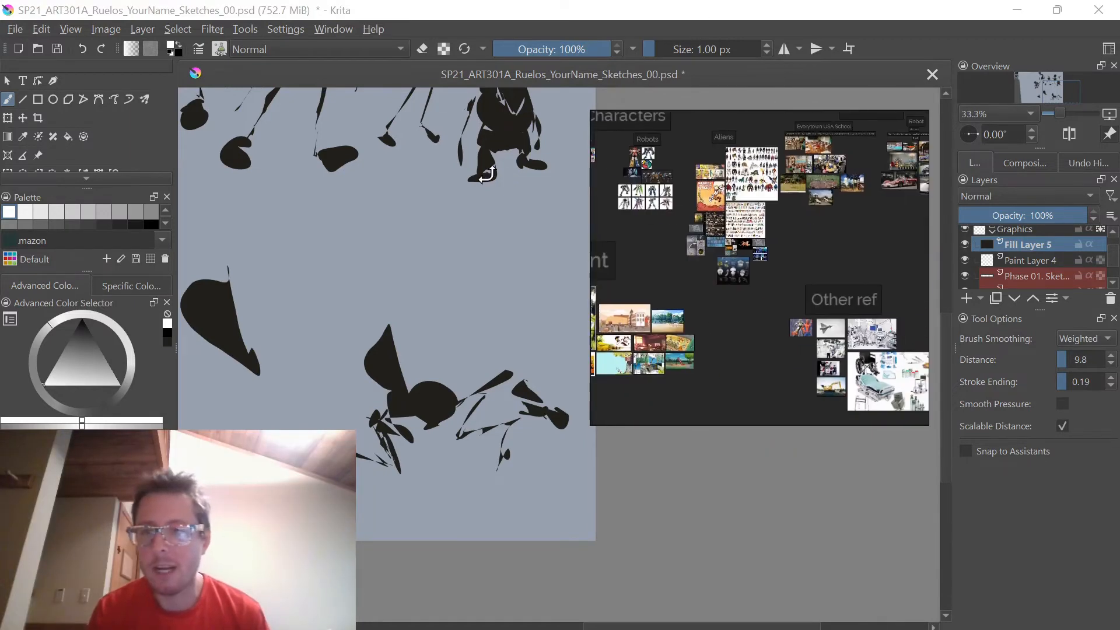
{"action": "scroll", "coordinate": [776, 139], "scroll_direction": "up", "scroll_amount": 5}
{"action": "scroll", "coordinate": [799, 141], "scroll_direction": "down", "scroll_amount": 2}
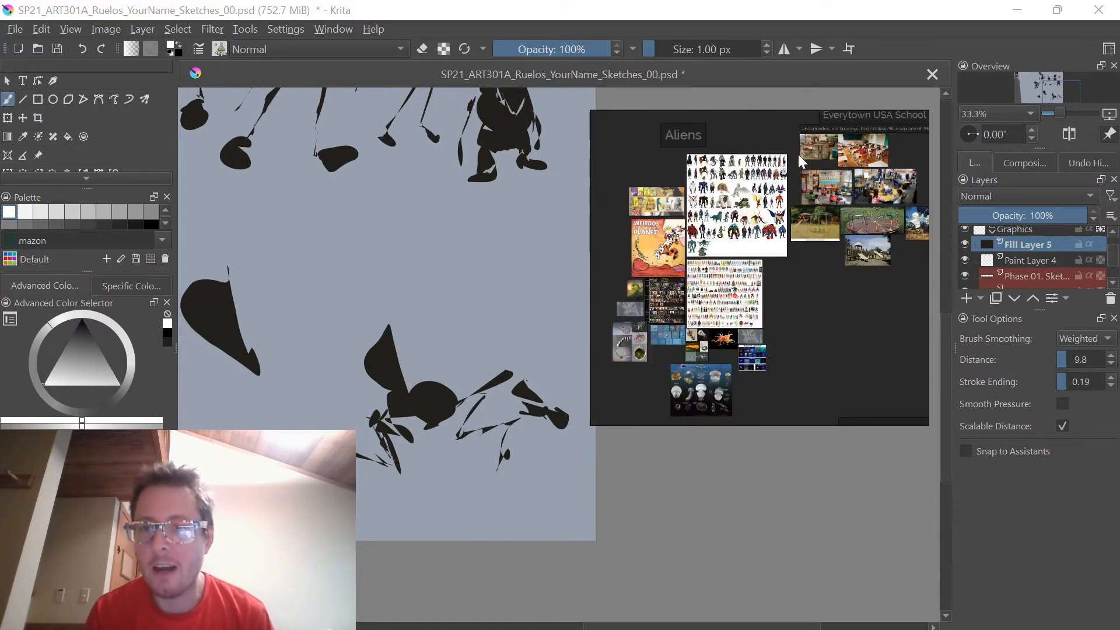
{"action": "left_click_drag", "start_coordinate": [898, 167], "coordinate": [691, 221]}
{"action": "scroll", "coordinate": [690, 223], "scroll_direction": "up", "scroll_amount": 6}
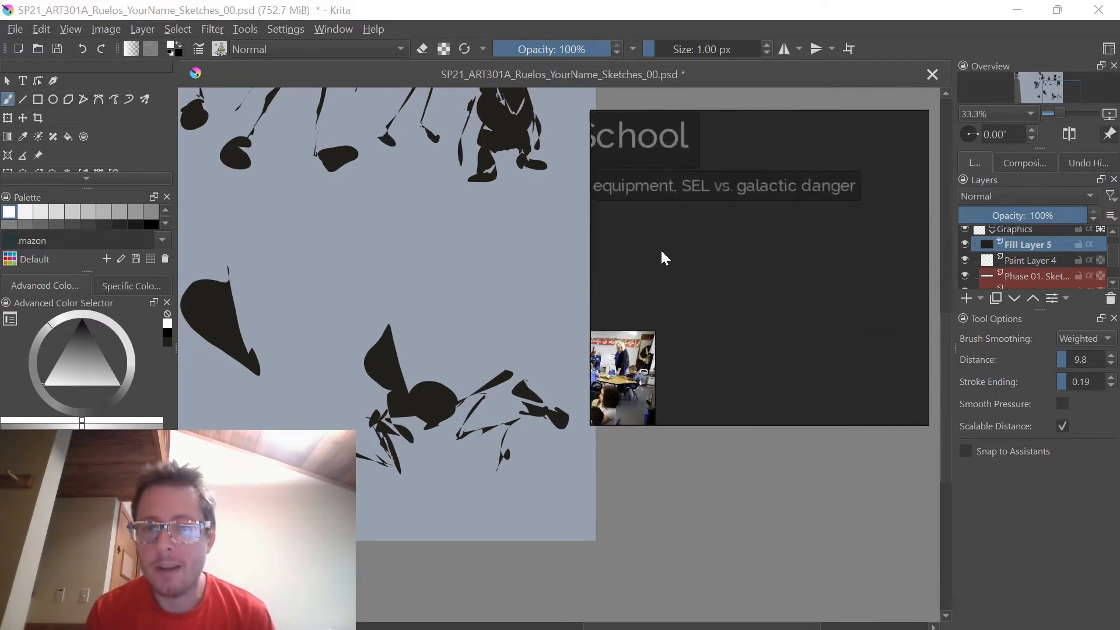
{"action": "left_click_drag", "start_coordinate": [634, 343], "coordinate": [884, 122]}
{"action": "scroll", "coordinate": [613, 333], "scroll_direction": "down", "scroll_amount": 2}
{"action": "scroll", "coordinate": [630, 312], "scroll_direction": "up", "scroll_amount": 4}
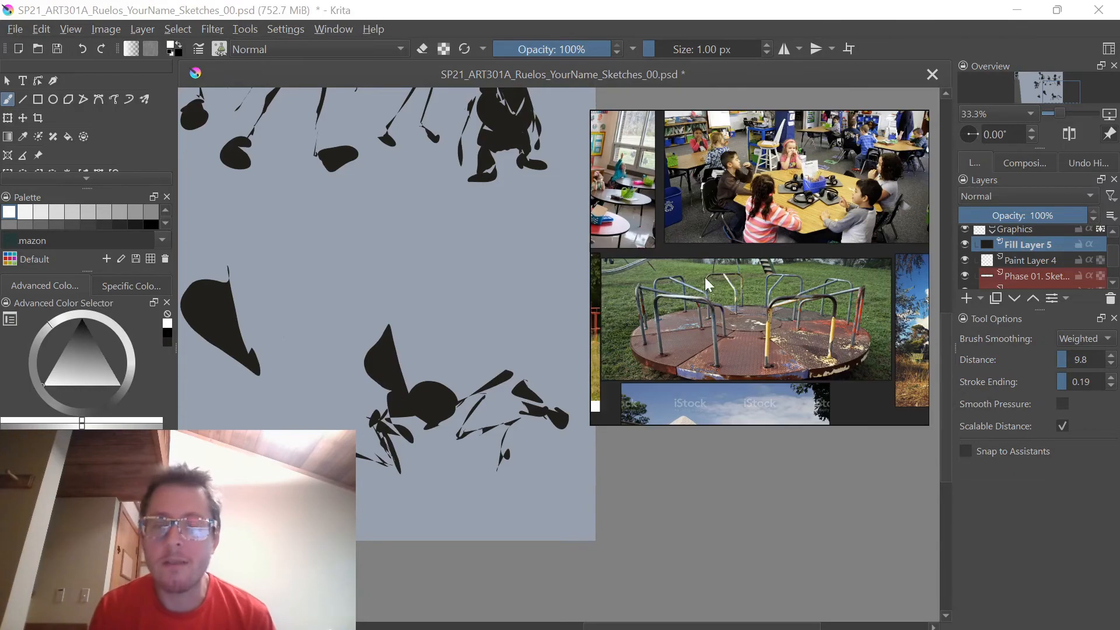
- Examine the classroom photos in the Everytown USA School group, including the one with rows of wooden desks
{"action": "double_click", "coordinate": [724, 162]}
{"action": "scroll", "coordinate": [696, 296], "scroll_direction": "down", "scroll_amount": 4}
{"action": "left_click_drag", "start_coordinate": [696, 295], "coordinate": [1016, 82]}
{"action": "scroll", "coordinate": [775, 219], "scroll_direction": "down", "scroll_amount": 4}
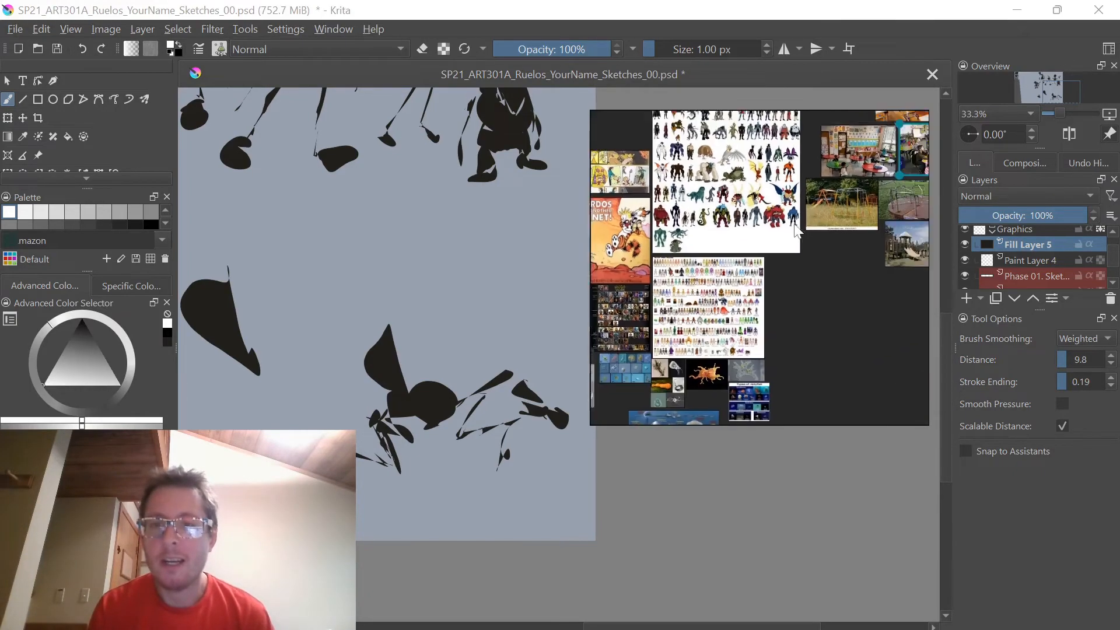
{"action": "left_click_drag", "start_coordinate": [880, 140], "coordinate": [751, 294]}
{"action": "scroll", "coordinate": [765, 248], "scroll_direction": "up", "scroll_amount": 4}
{"action": "left_click", "coordinate": [775, 250]}
{"action": "scroll", "coordinate": [775, 250], "scroll_direction": "up", "scroll_amount": 3}
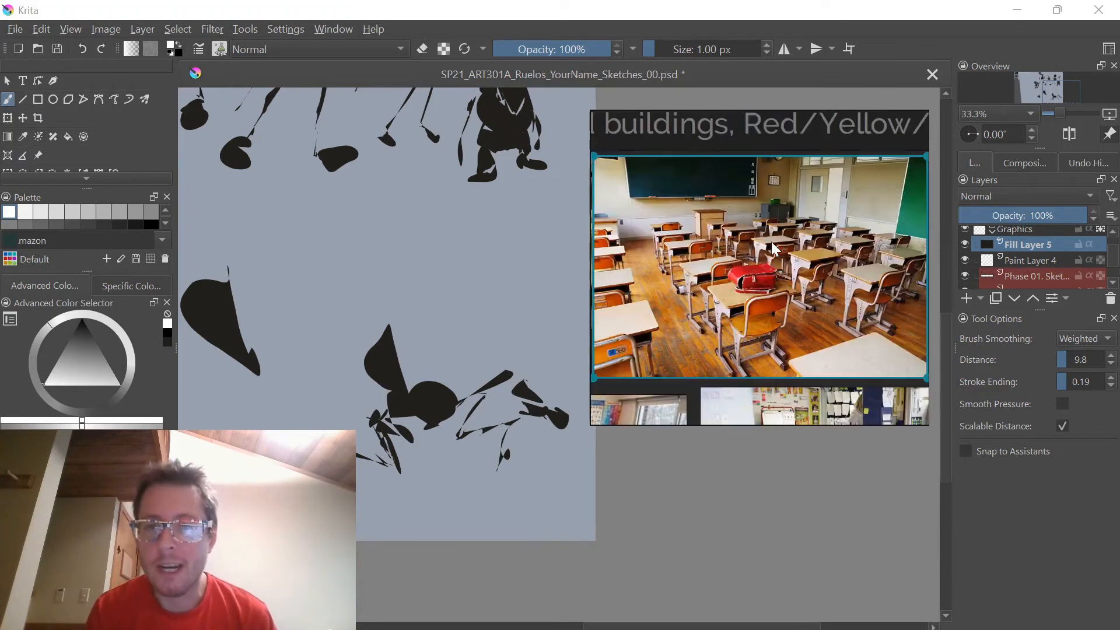
- Compare the swing set photo, the classroom with round tables and the wooden playground with slides
{"action": "scroll", "coordinate": [717, 286], "scroll_direction": "down", "scroll_amount": 3}
{"action": "left_click_drag", "start_coordinate": [721, 348], "coordinate": [838, 158]}
{"action": "left_click_drag", "start_coordinate": [700, 321], "coordinate": [735, 288]}
{"action": "double_click", "coordinate": [745, 295]}
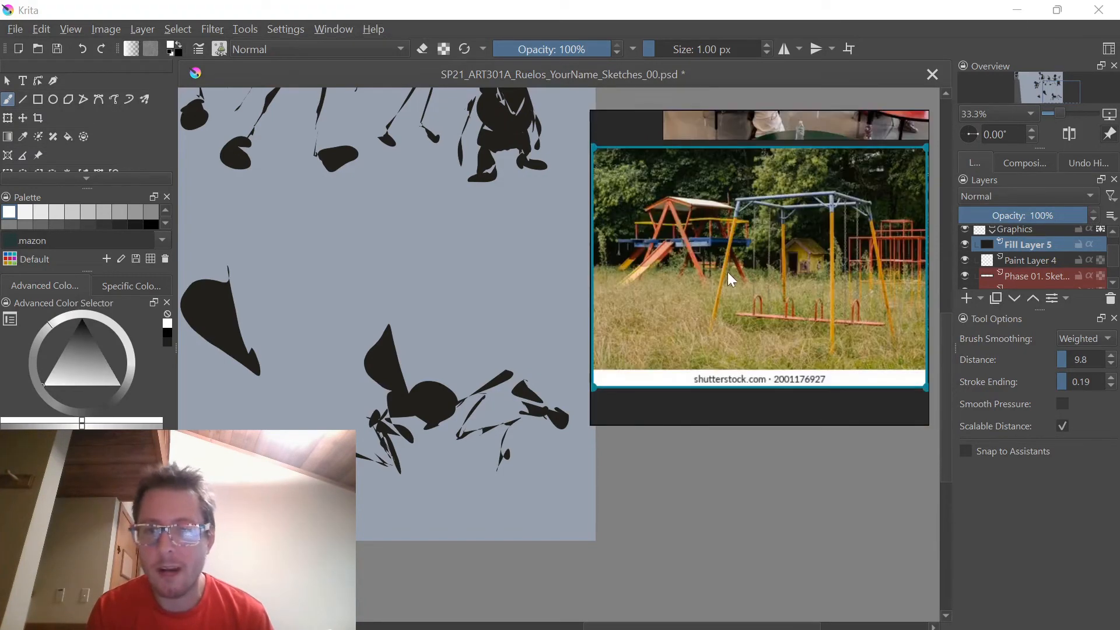
{"action": "scroll", "coordinate": [727, 272], "scroll_direction": "down", "scroll_amount": 3}
{"action": "double_click", "coordinate": [747, 152]}
{"action": "scroll", "coordinate": [710, 239], "scroll_direction": "down", "scroll_amount": 3}
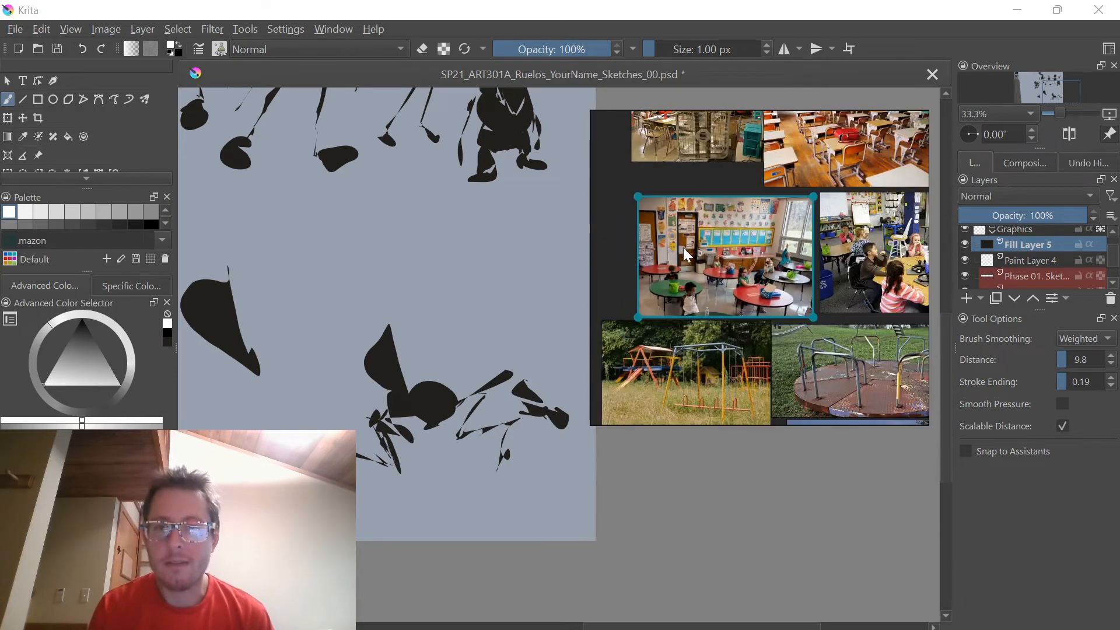
{"action": "left_click_drag", "start_coordinate": [874, 400], "coordinate": [770, 309]}
{"action": "double_click", "coordinate": [765, 330]}
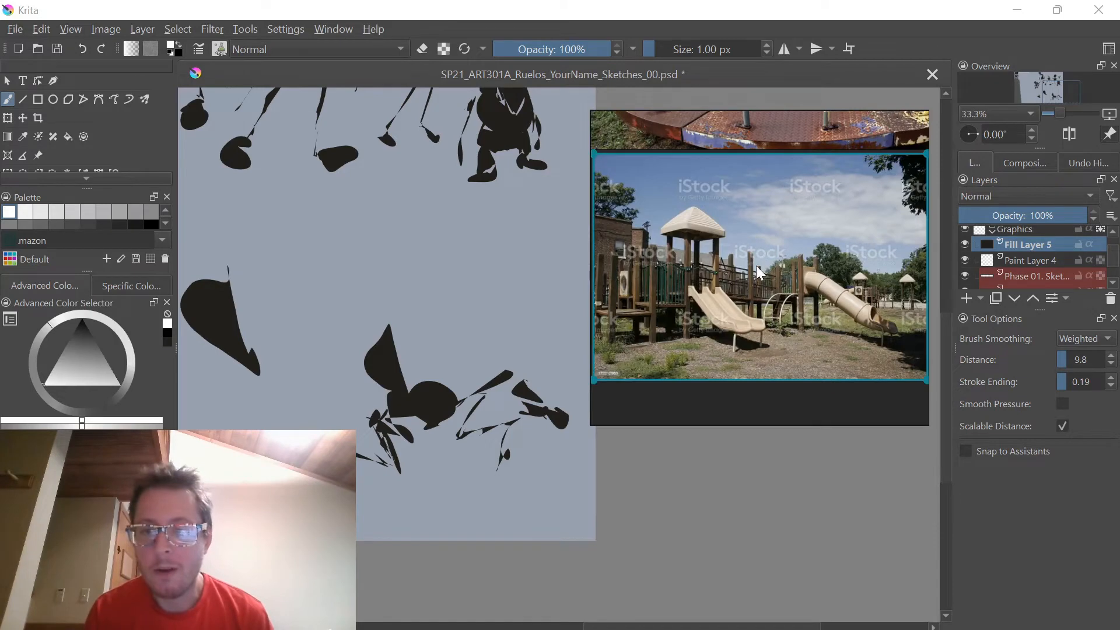
- Examine the merry-go-round and playground tower photos, and revisit the classroom with the red bag on a desk
{"action": "scroll", "coordinate": [756, 265], "scroll_direction": "down", "scroll_amount": 3}
{"action": "scroll", "coordinate": [852, 269], "scroll_direction": "down", "scroll_amount": 1}
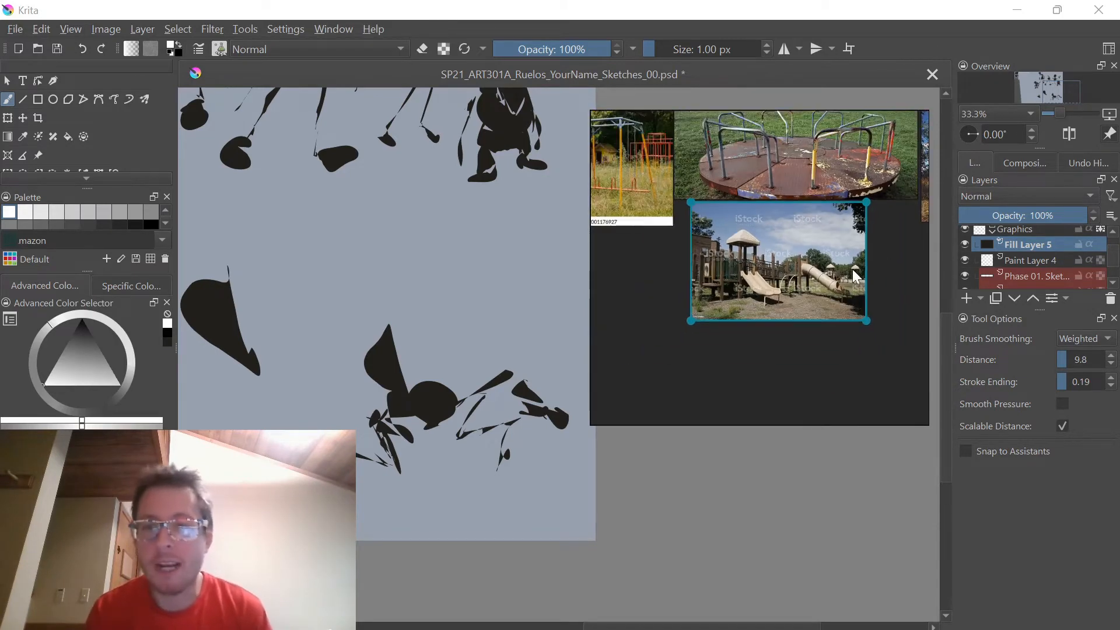
{"action": "scroll", "coordinate": [887, 262], "scroll_direction": "down", "scroll_amount": 2}
{"action": "left_click_drag", "start_coordinate": [878, 261], "coordinate": [758, 310]}
{"action": "double_click", "coordinate": [722, 240]}
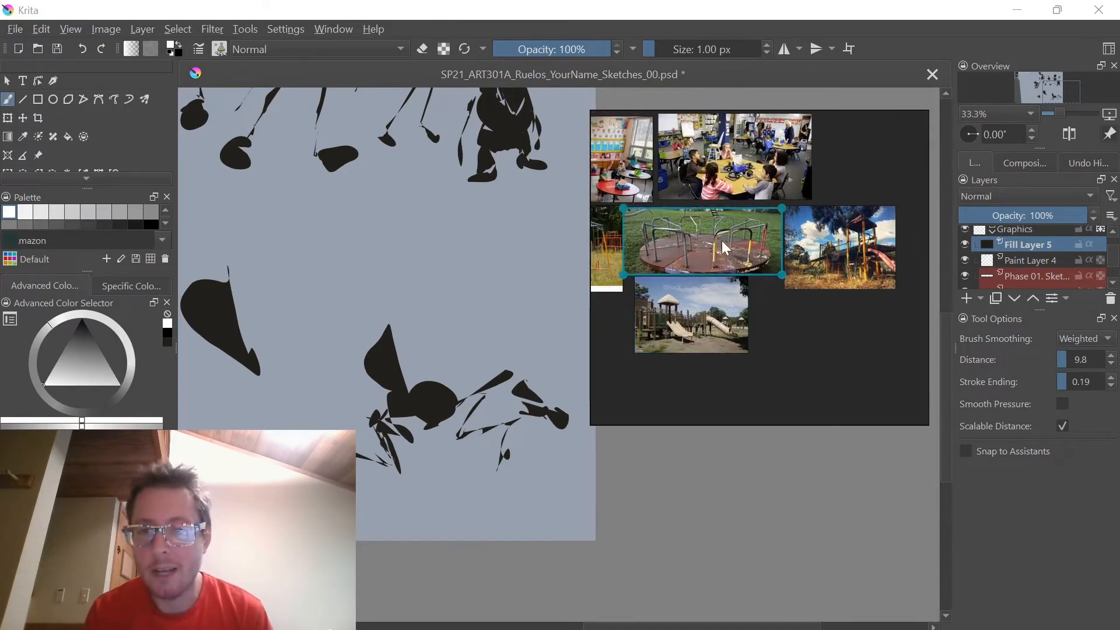
{"action": "scroll", "coordinate": [823, 292], "scroll_direction": "down", "scroll_amount": 4}
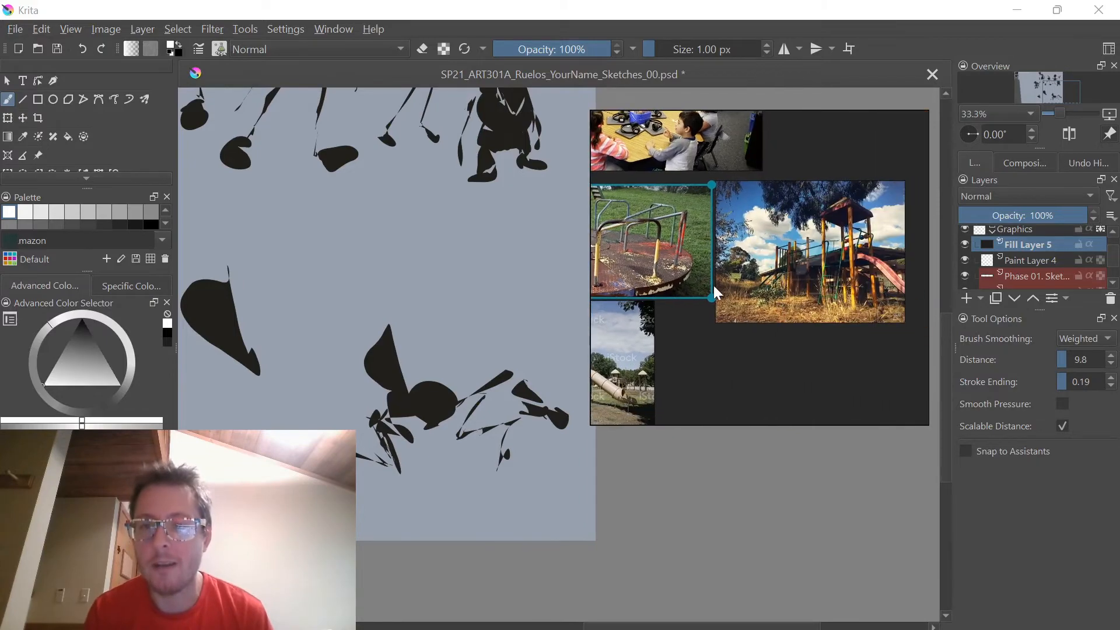
{"action": "left_click", "coordinate": [721, 287]}
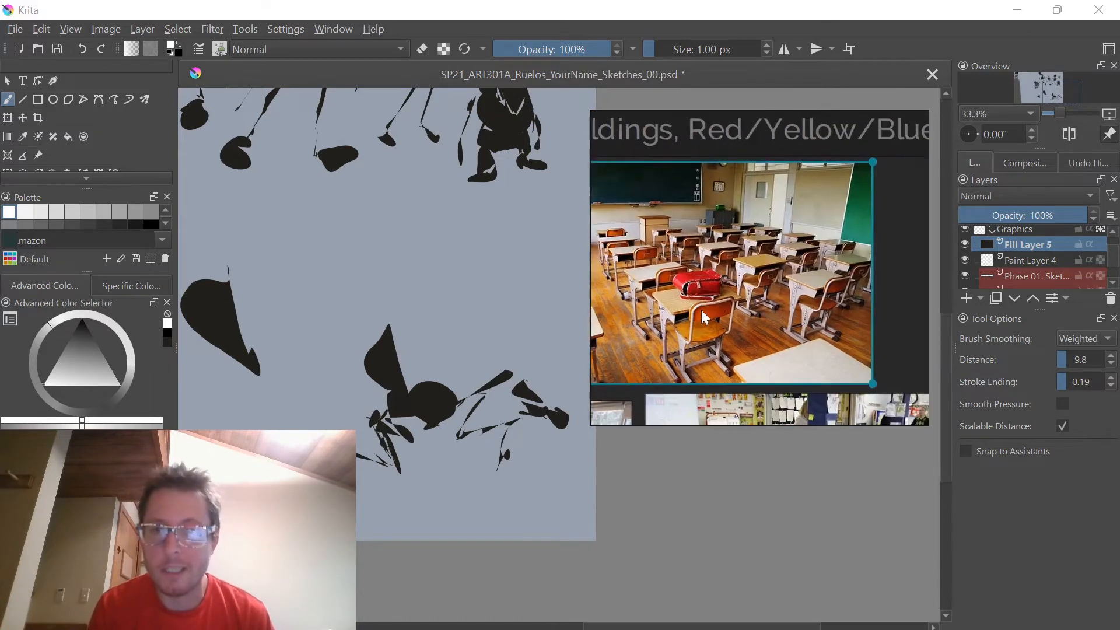
- Find the Monaco section on the reference board and look over its boats, racing cars and interiors
{"action": "scroll", "coordinate": [840, 292], "scroll_direction": "down", "scroll_amount": 6}
{"action": "scroll", "coordinate": [852, 298], "scroll_direction": "up", "scroll_amount": 10}
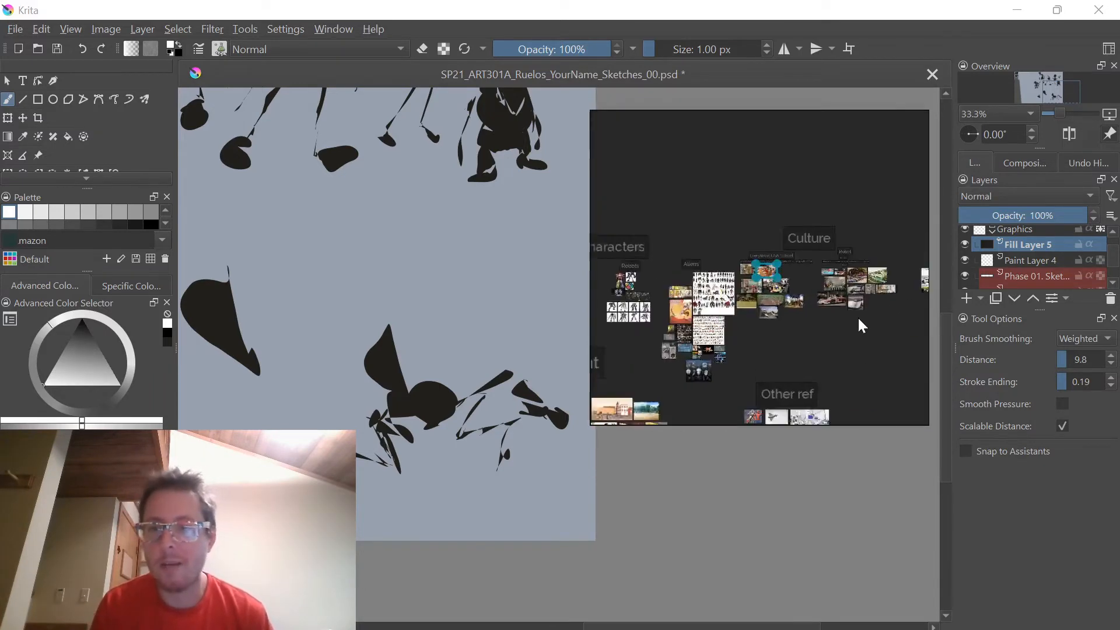
{"action": "left_click", "coordinate": [864, 236]}
{"action": "double_click", "coordinate": [864, 236]}
{"action": "scroll", "coordinate": [703, 204], "scroll_direction": "down", "scroll_amount": 8}
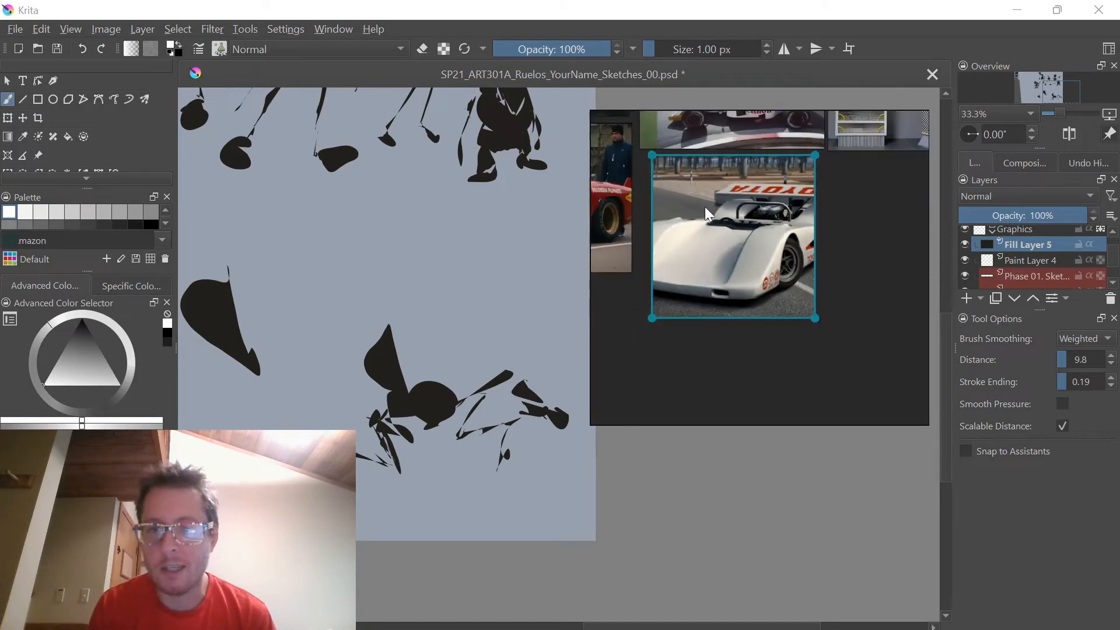
{"action": "left_click_drag", "start_coordinate": [705, 230], "coordinate": [694, 341]}
{"action": "scroll", "coordinate": [698, 341], "scroll_direction": "down", "scroll_amount": 5}
{"action": "scroll", "coordinate": [694, 251], "scroll_direction": "up", "scroll_amount": 6}
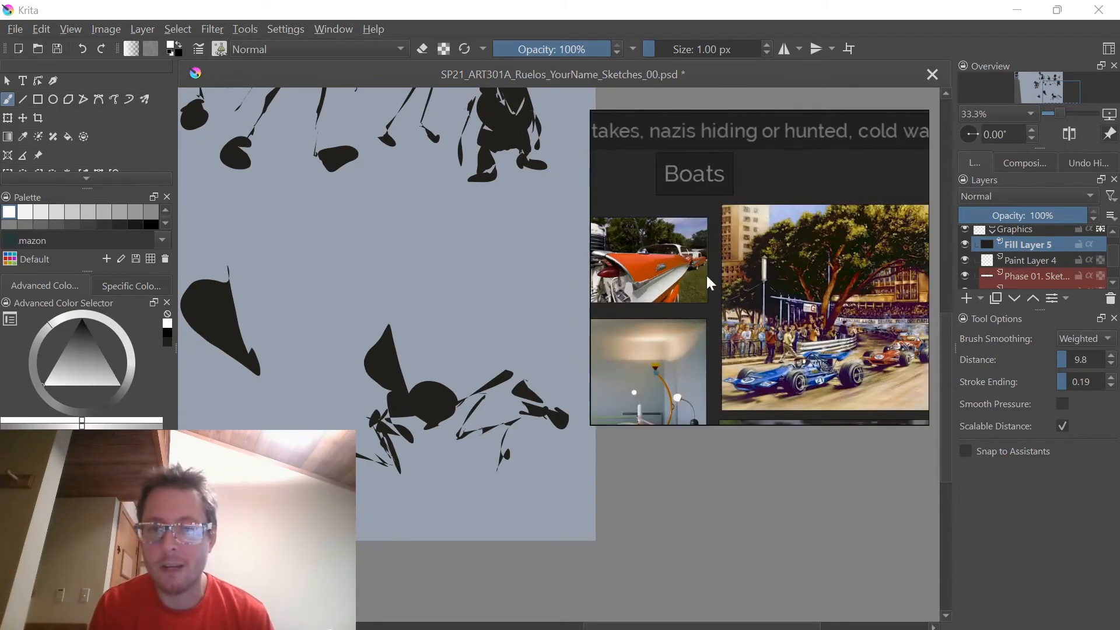
{"action": "scroll", "coordinate": [691, 245], "scroll_direction": "down", "scroll_amount": 5}
{"action": "scroll", "coordinate": [688, 243], "scroll_direction": "up", "scroll_amount": 8}
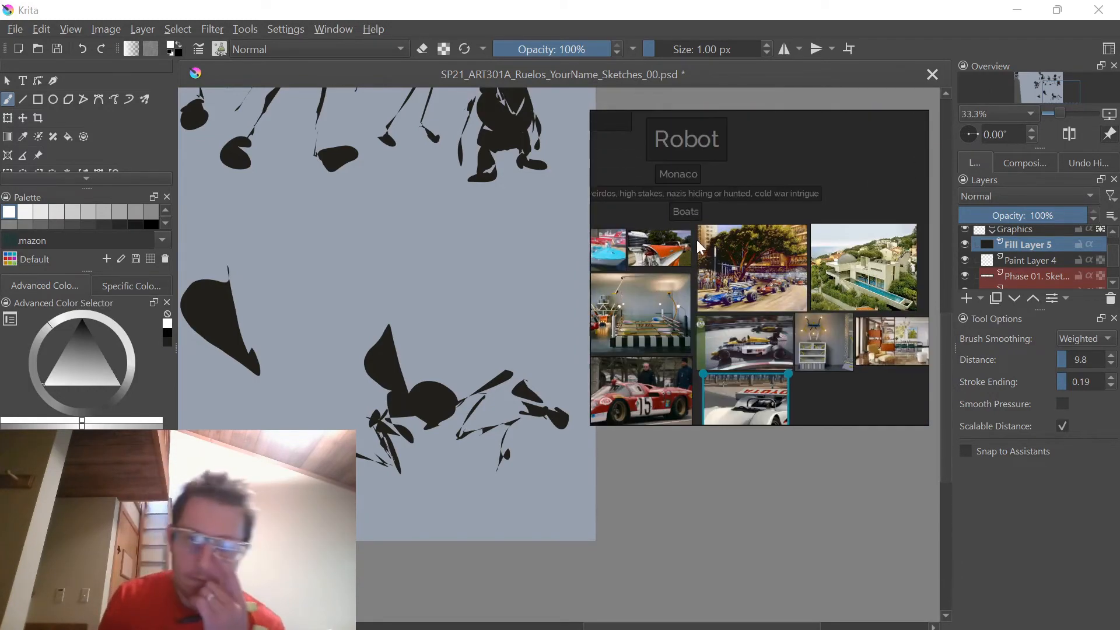
{"action": "scroll", "coordinate": [716, 250], "scroll_direction": "up", "scroll_amount": 5}
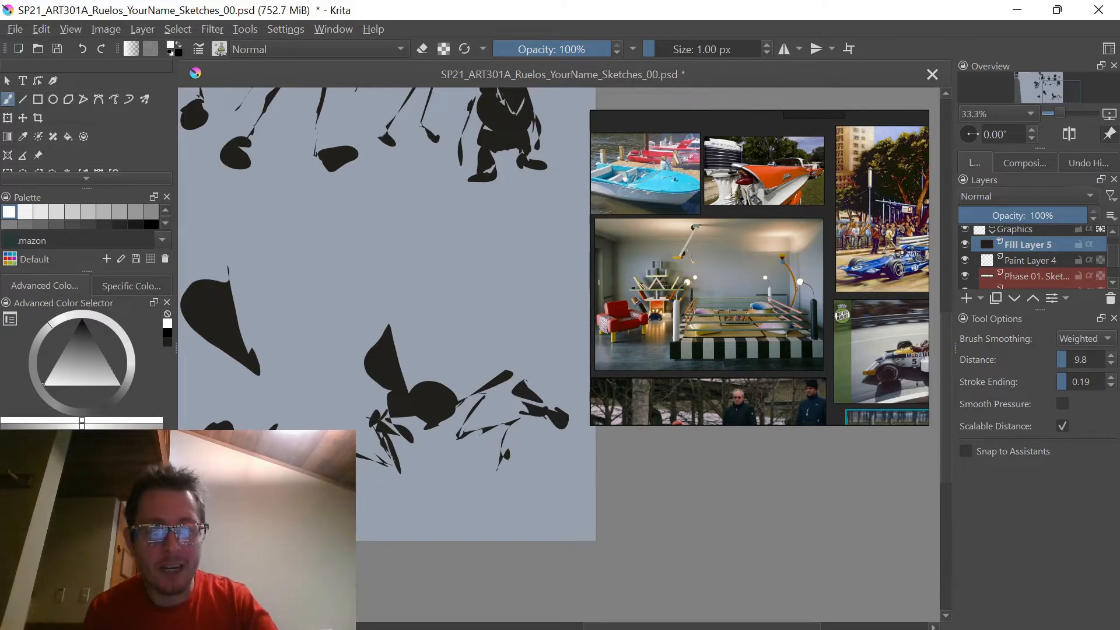
- Add thin, pointed angular shapes to the loose silhouettes near the lower edge of the page
{"action": "left_click_drag", "start_coordinate": [408, 292], "coordinate": [454, 235]}
{"action": "left_click_drag", "start_coordinate": [552, 377], "coordinate": [598, 408]}
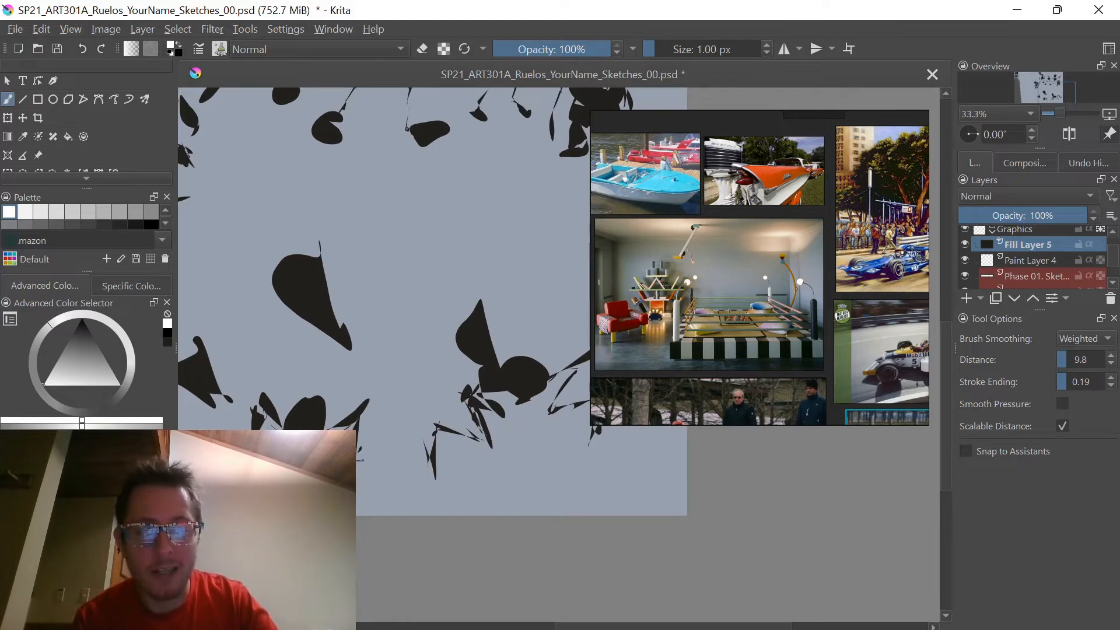
{"action": "left_click_drag", "start_coordinate": [362, 460], "coordinate": [380, 451]}
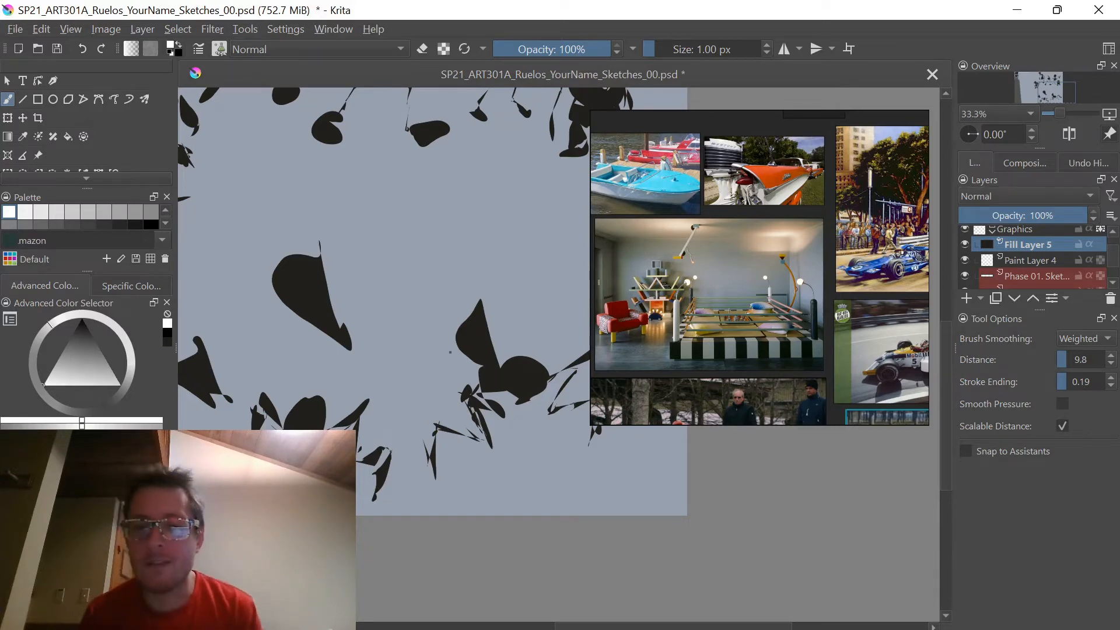
- Examine the Monaco references, from the colorful interior to the Canon race car, the white racer and the red number 15 car
{"action": "left_click", "coordinate": [719, 325]}
{"action": "scroll", "coordinate": [721, 325], "scroll_direction": "down", "scroll_amount": 3}
{"action": "scroll", "coordinate": [722, 322], "scroll_direction": "up", "scroll_amount": 2}
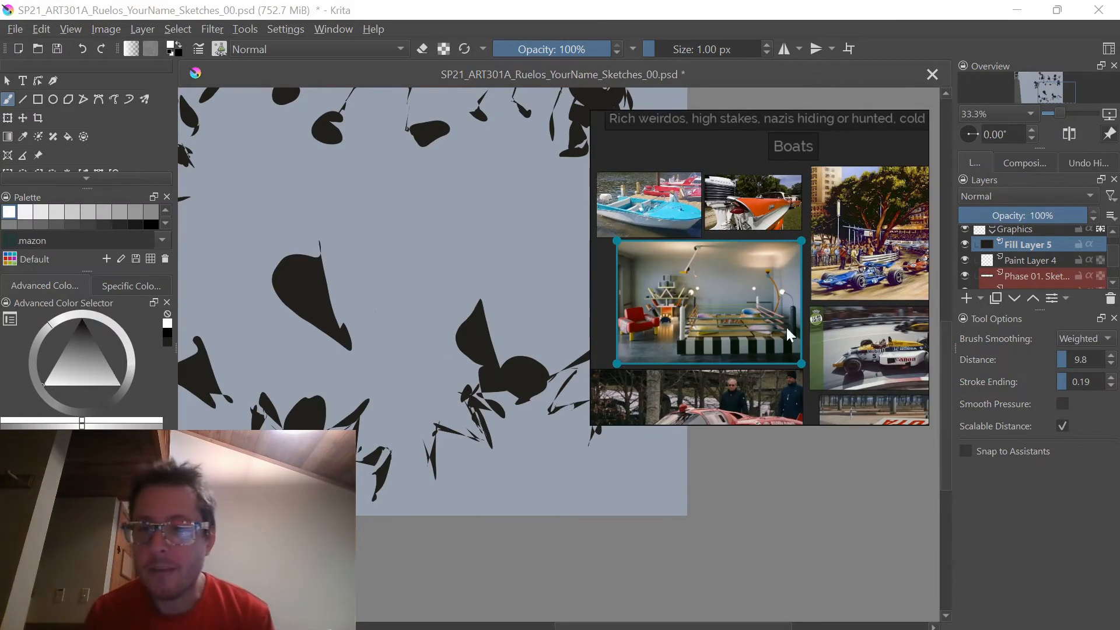
{"action": "double_click", "coordinate": [888, 328]}
{"action": "scroll", "coordinate": [828, 299], "scroll_direction": "up", "scroll_amount": 3}
{"action": "scroll", "coordinate": [812, 292], "scroll_direction": "down", "scroll_amount": 2}
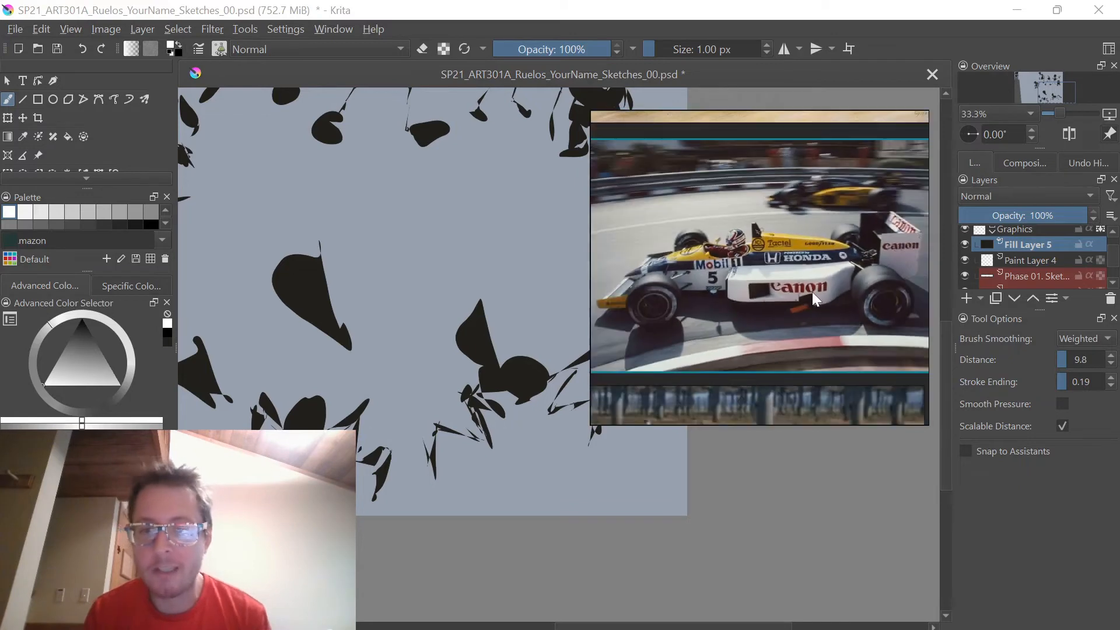
{"action": "double_click", "coordinate": [812, 292]}
{"action": "mouse_move", "coordinate": [310, 344]}
{"action": "left_mouse_down"}
{"action": "mouse_move", "coordinate": [449, 507]}
{"action": "mouse_move", "coordinate": [513, 549]}
{"action": "mouse_move", "coordinate": [512, 393]}
{"action": "mouse_move", "coordinate": [385, 295]}
{"action": "left_mouse_up"}
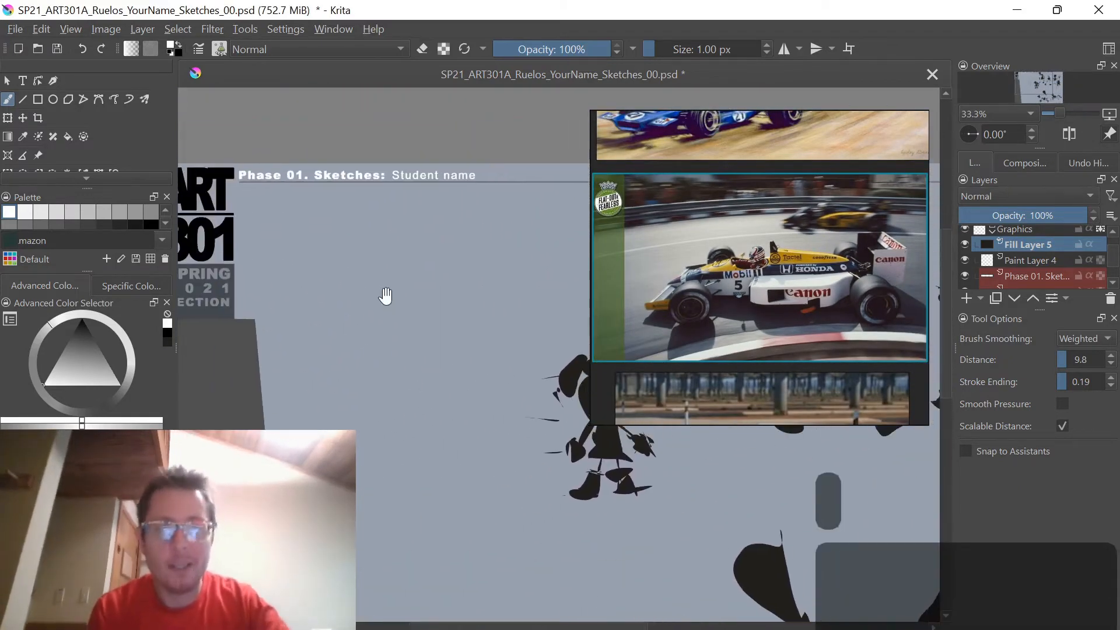
{"action": "double_click", "coordinate": [752, 430]}
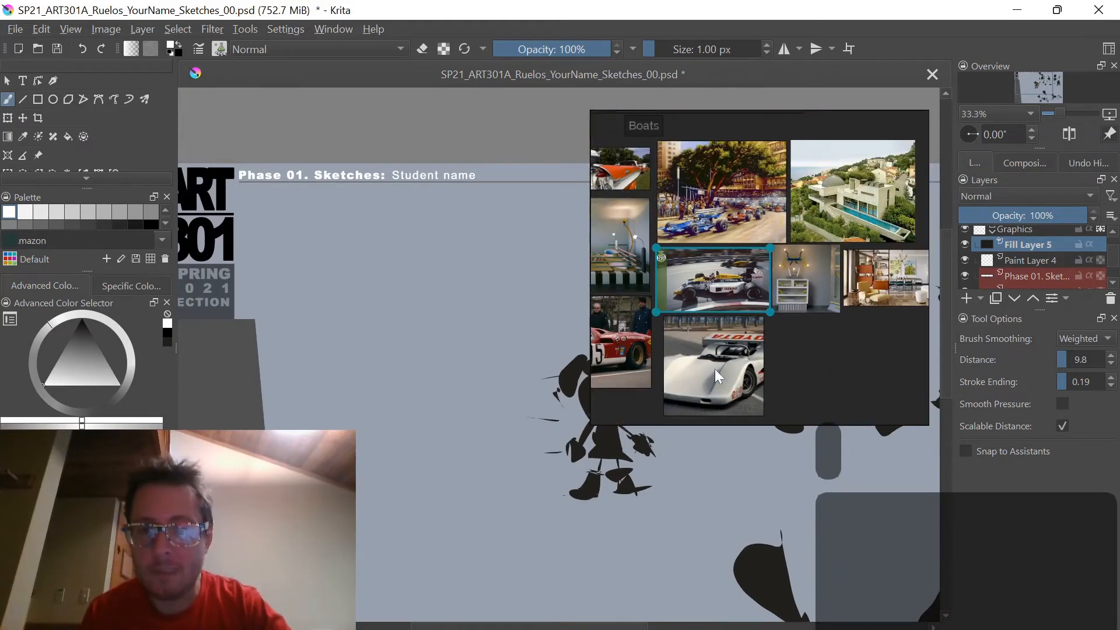
{"action": "left_click", "coordinate": [707, 379]}
{"action": "double_click", "coordinate": [707, 379]}
{"action": "double_click", "coordinate": [697, 376]}
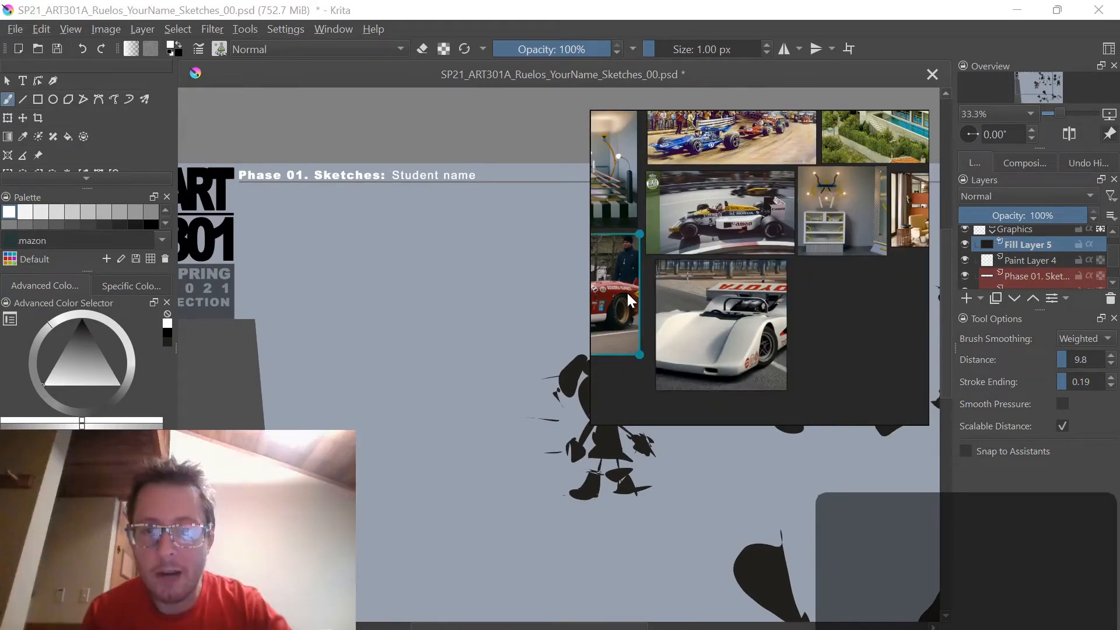
{"action": "double_click", "coordinate": [600, 297]}
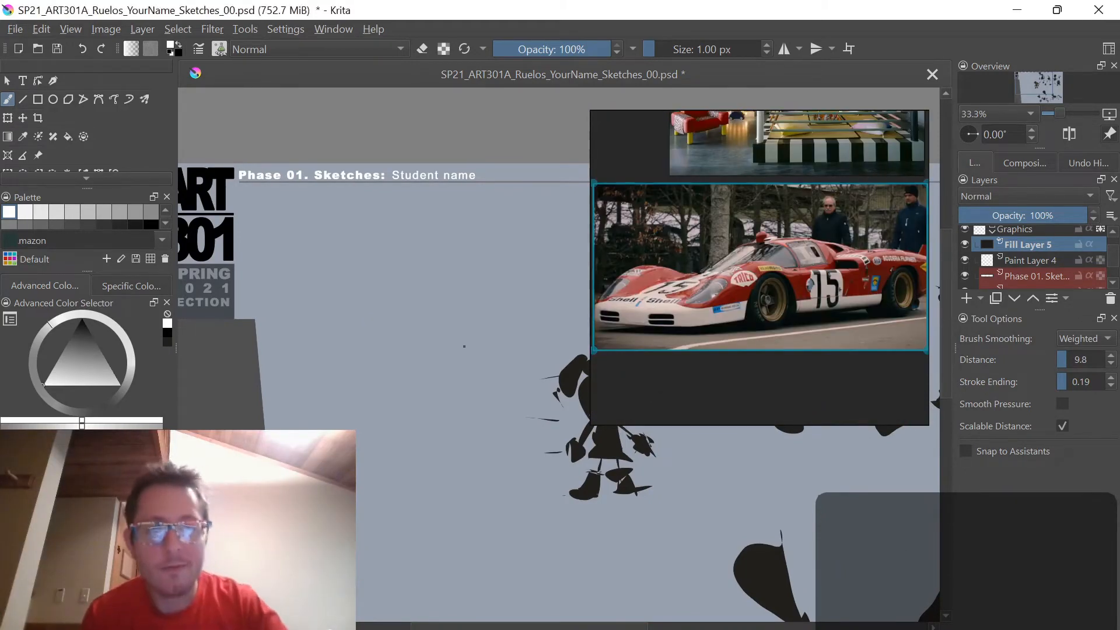
- Block in a new silhouette cluster in the empty area beneath the page header, using curved teardrops, wedges and long tapered slivers
{"action": "mouse_move", "coordinate": [466, 277]}
{"action": "left_mouse_down"}
{"action": "mouse_move", "coordinate": [457, 376]}
{"action": "mouse_move", "coordinate": [472, 329]}
{"action": "mouse_move", "coordinate": [453, 255]}
{"action": "left_mouse_up"}
{"action": "mouse_move", "coordinate": [390, 282]}
{"action": "left_mouse_down"}
{"action": "mouse_move", "coordinate": [398, 385]}
{"action": "mouse_move", "coordinate": [421, 382]}
{"action": "left_mouse_up"}
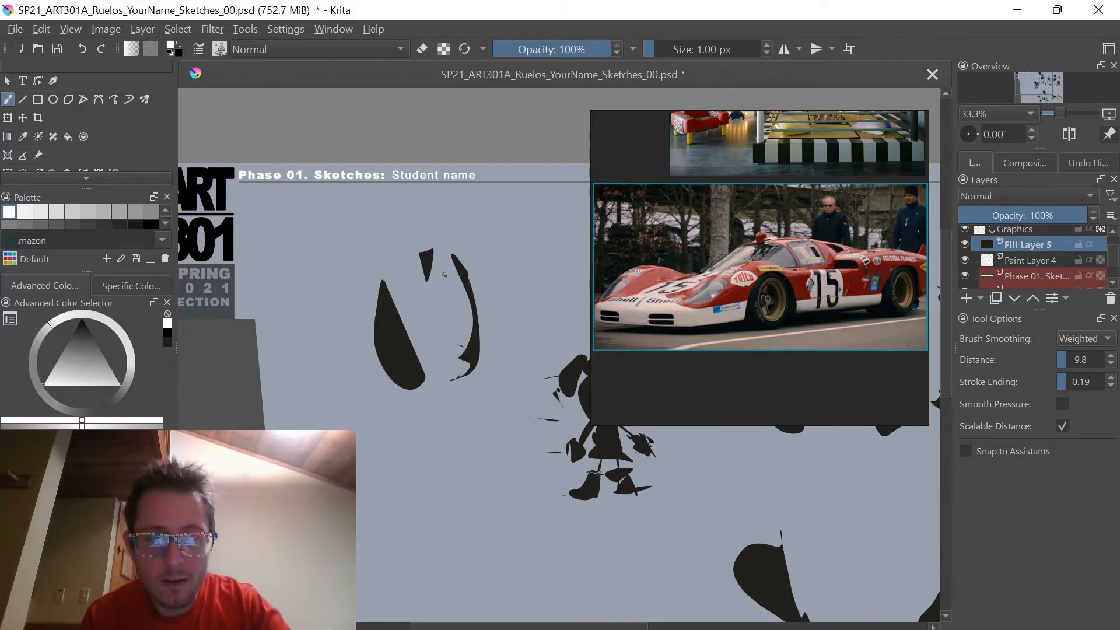
{"action": "mouse_move", "coordinate": [405, 295]}
{"action": "left_mouse_down"}
{"action": "mouse_move", "coordinate": [425, 332]}
{"action": "mouse_move", "coordinate": [482, 269]}
{"action": "mouse_move", "coordinate": [491, 292]}
{"action": "left_mouse_up"}
{"action": "mouse_move", "coordinate": [349, 267]}
{"action": "left_mouse_down"}
{"action": "mouse_move", "coordinate": [350, 312]}
{"action": "mouse_move", "coordinate": [359, 290]}
{"action": "left_mouse_up"}
{"action": "mouse_move", "coordinate": [482, 293]}
{"action": "left_mouse_down"}
{"action": "mouse_move", "coordinate": [473, 399]}
{"action": "mouse_move", "coordinate": [499, 408]}
{"action": "mouse_move", "coordinate": [482, 427]}
{"action": "left_mouse_up"}
{"action": "left_click_drag", "start_coordinate": [360, 339], "coordinate": [326, 350]}
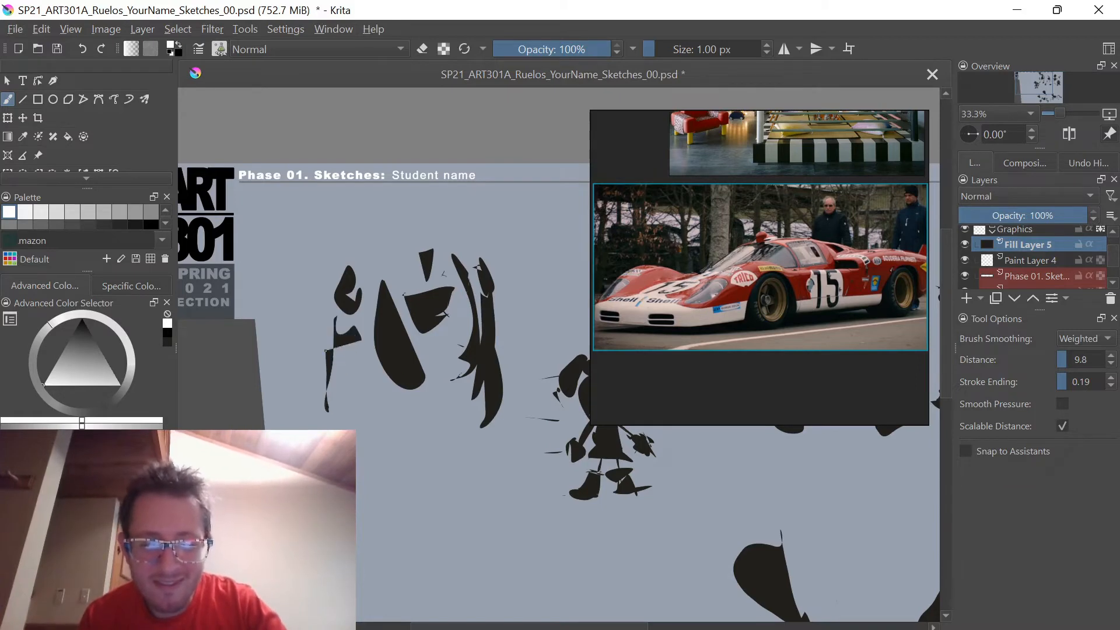
{"action": "left_click_drag", "start_coordinate": [458, 397], "coordinate": [450, 410]}
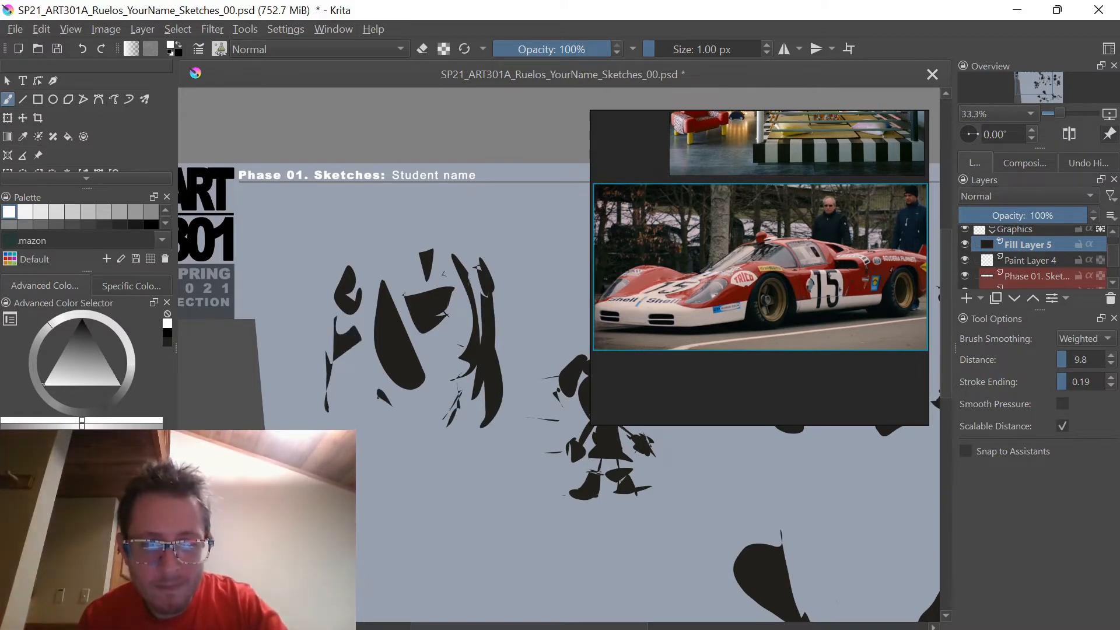
{"action": "mouse_move", "coordinate": [380, 393]}
{"action": "left_mouse_down"}
{"action": "mouse_move", "coordinate": [356, 447]}
{"action": "mouse_move", "coordinate": [386, 410]}
{"action": "mouse_move", "coordinate": [406, 484]}
{"action": "mouse_move", "coordinate": [450, 425]}
{"action": "left_mouse_up"}
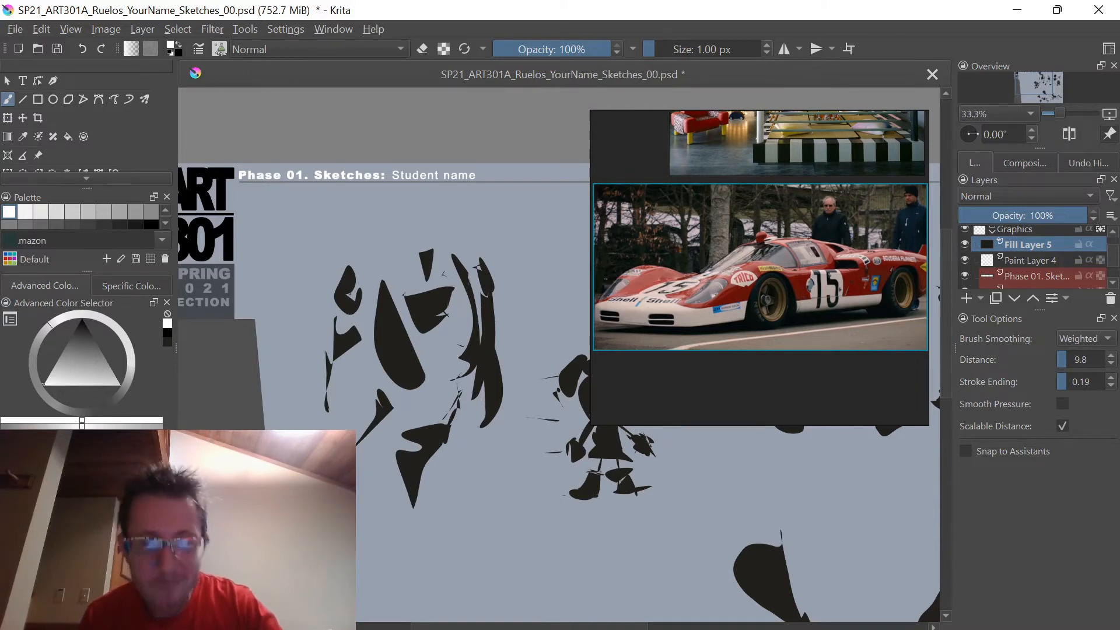
- Review the pigtailed child silhouette up close and look over the Monaco race car references within the whole board
{"action": "scroll", "coordinate": [385, 342], "scroll_direction": "down", "scroll_amount": 2}
{"action": "scroll", "coordinate": [385, 342], "scroll_direction": "up", "scroll_amount": 3}
{"action": "left_click_drag", "start_coordinate": [461, 325], "coordinate": [177, 130]}
{"action": "scroll", "coordinate": [831, 245], "scroll_direction": "down", "scroll_amount": 4}
{"action": "scroll", "coordinate": [829, 245], "scroll_direction": "up", "scroll_amount": 5}
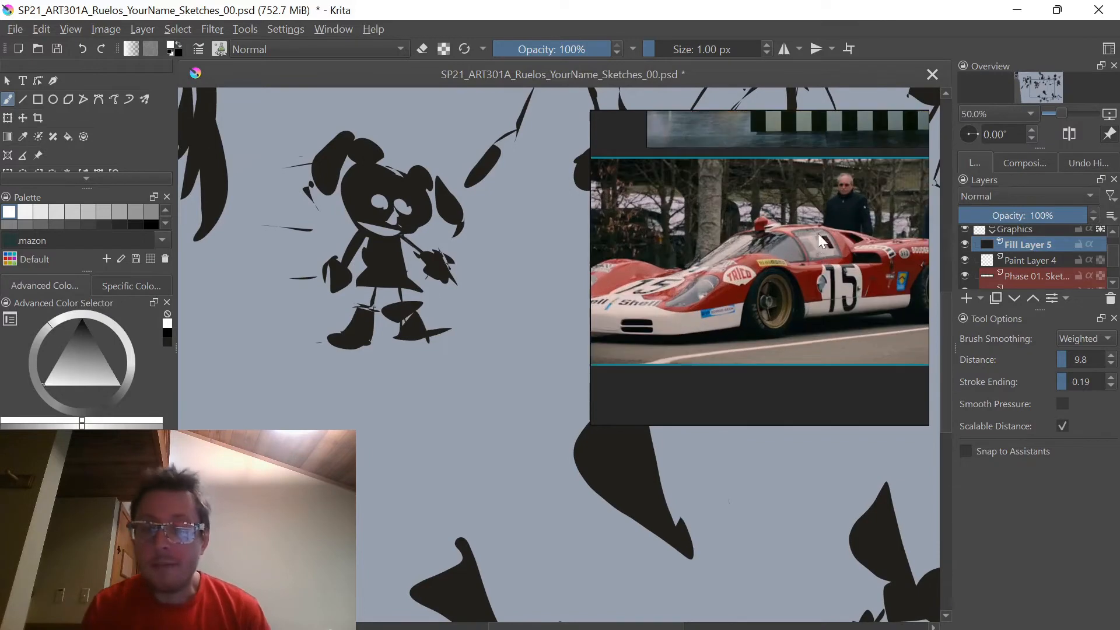
{"action": "scroll", "coordinate": [823, 240], "scroll_direction": "down", "scroll_amount": 6}
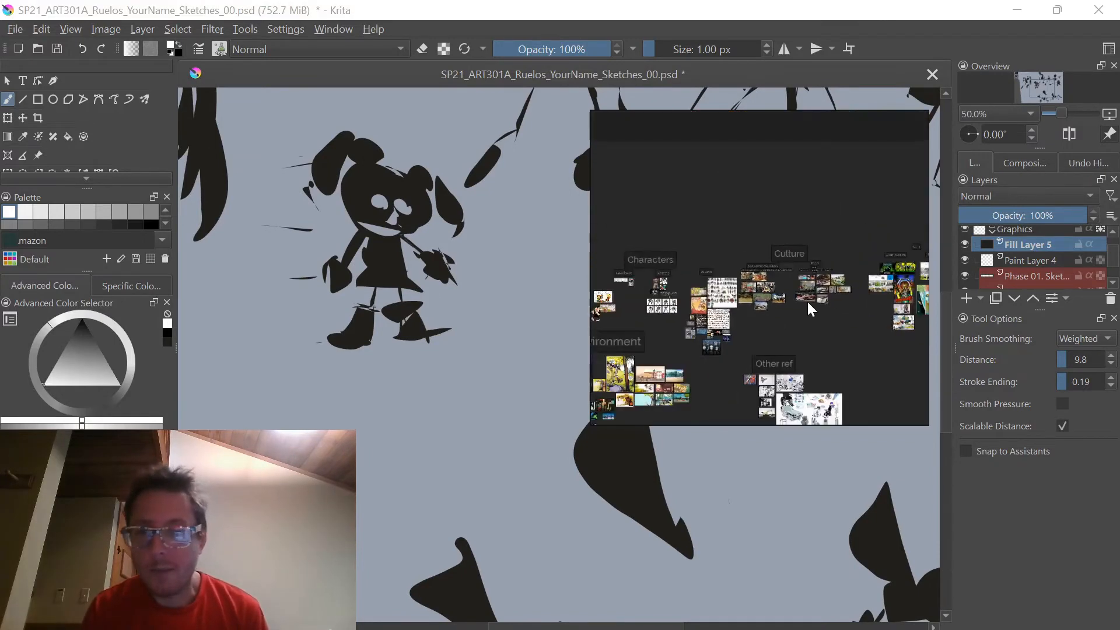
{"action": "scroll", "coordinate": [816, 312], "scroll_direction": "up", "scroll_amount": 6}
{"action": "scroll", "coordinate": [784, 315], "scroll_direction": "down", "scroll_amount": 1}
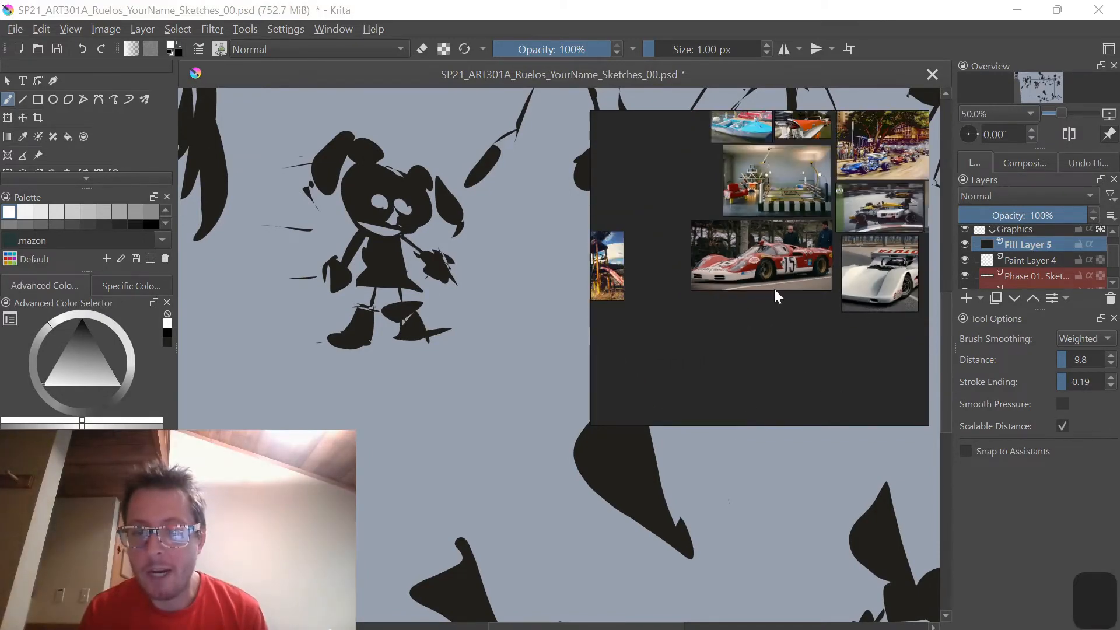
{"action": "scroll", "coordinate": [731, 310], "scroll_direction": "down", "scroll_amount": 4}
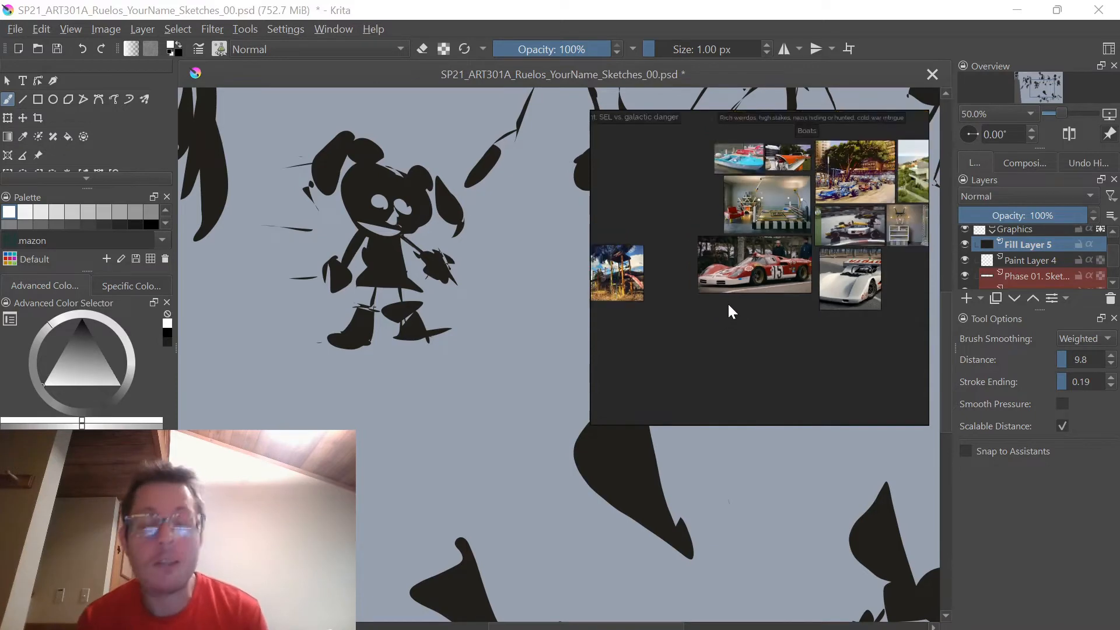
- Examine the Monaco references up close, from the boats and interior to the red number 15 car and the white racer
{"action": "scroll", "coordinate": [838, 283], "scroll_direction": "up", "scroll_amount": 2}
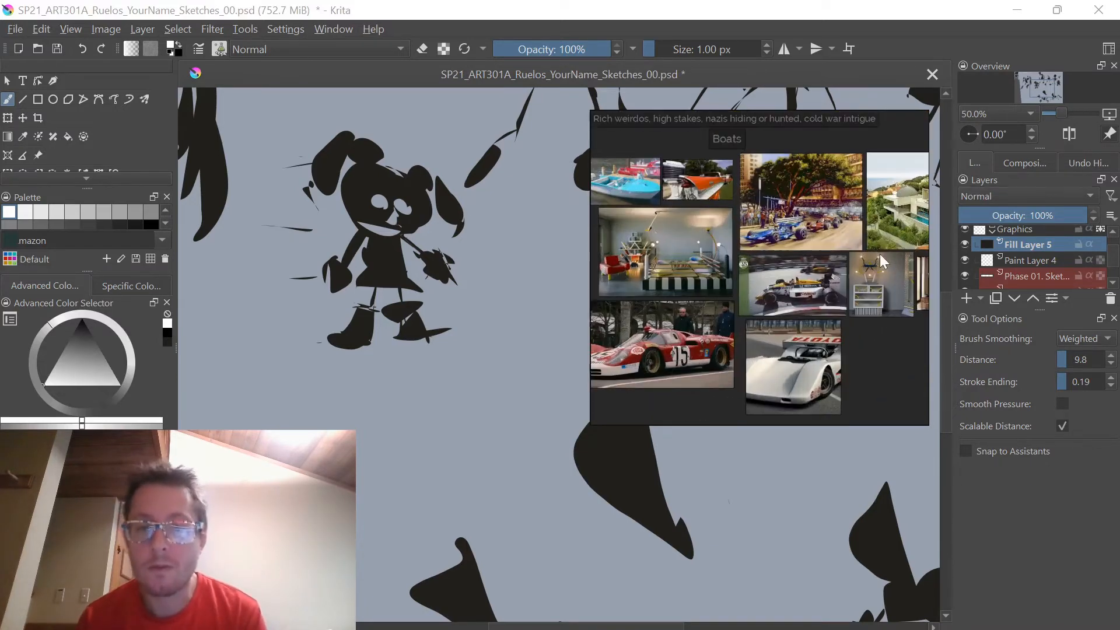
{"action": "left_click_drag", "start_coordinate": [599, 550], "coordinate": [723, 545]}
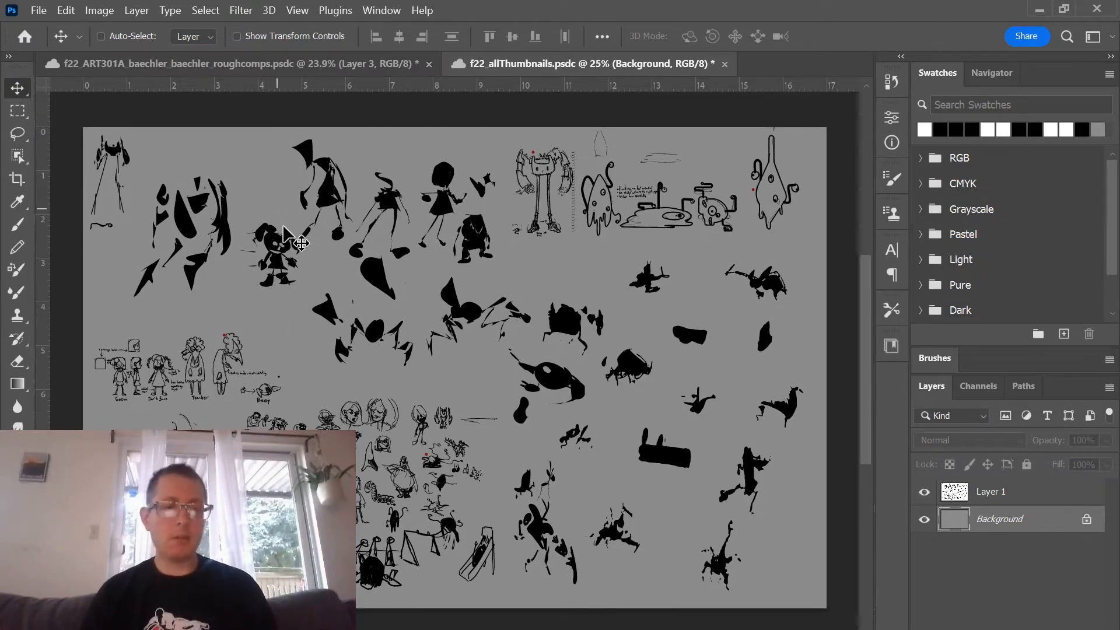
- Switch to Photoshop, then save and close the f22_allThumbnails.psdc document so only the rough comps document remains open
{"action": "left_click", "coordinate": [221, 63]}
{"action": "left_click", "coordinate": [614, 66]}
{"action": "key", "text": "ctrl+s"}
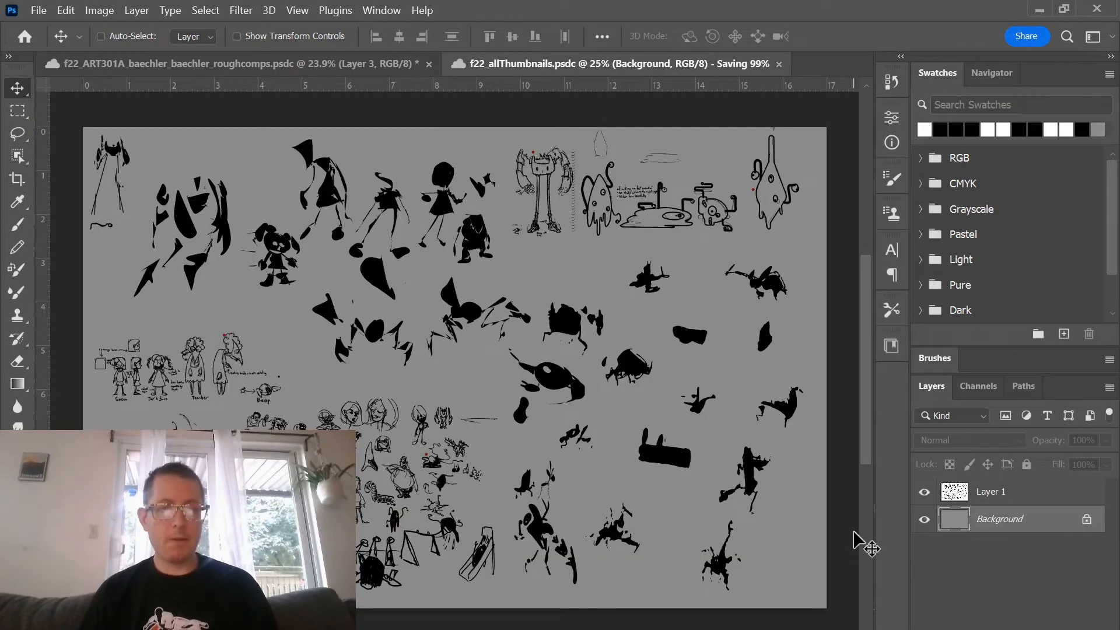
- Clear the selection around the whole canvas in the rough comps document
{"action": "scroll", "coordinate": [262, 413], "scroll_direction": "down", "scroll_amount": 5}
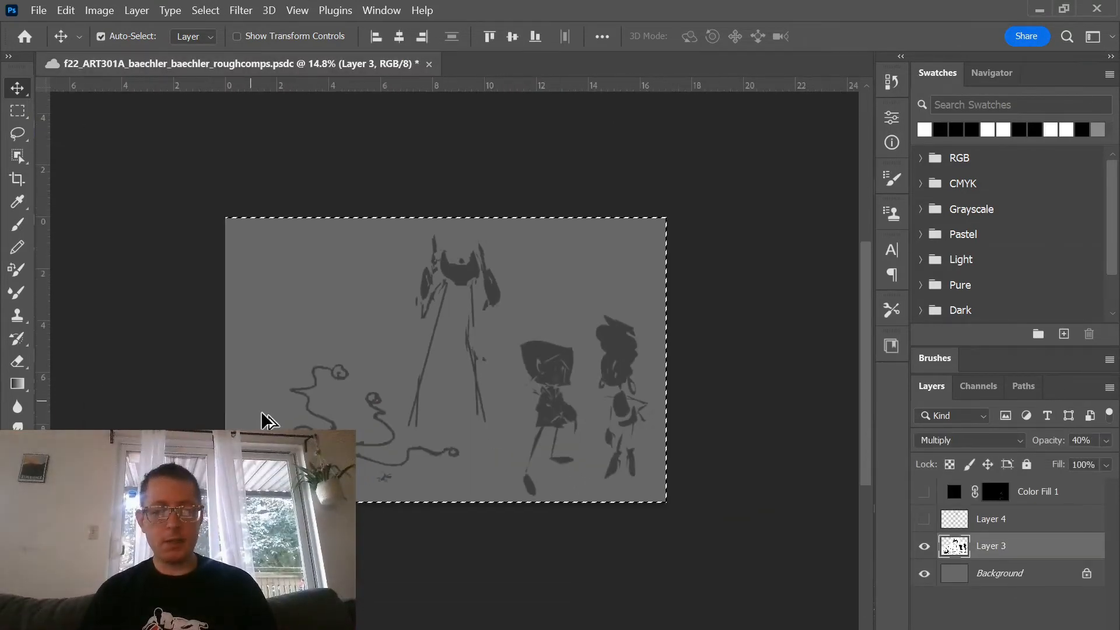
{"action": "scroll", "coordinate": [270, 424], "scroll_direction": "down", "scroll_amount": 5}
{"action": "scroll", "coordinate": [272, 424], "scroll_direction": "up", "scroll_amount": 5}
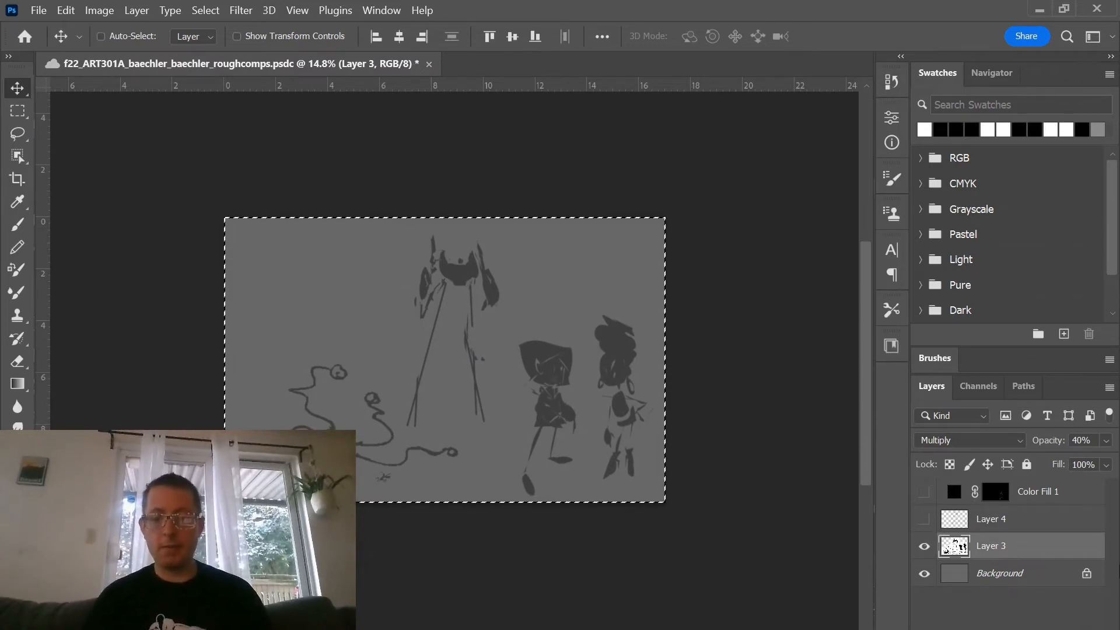
{"action": "scroll", "coordinate": [551, 578], "scroll_direction": "up", "scroll_amount": 1}
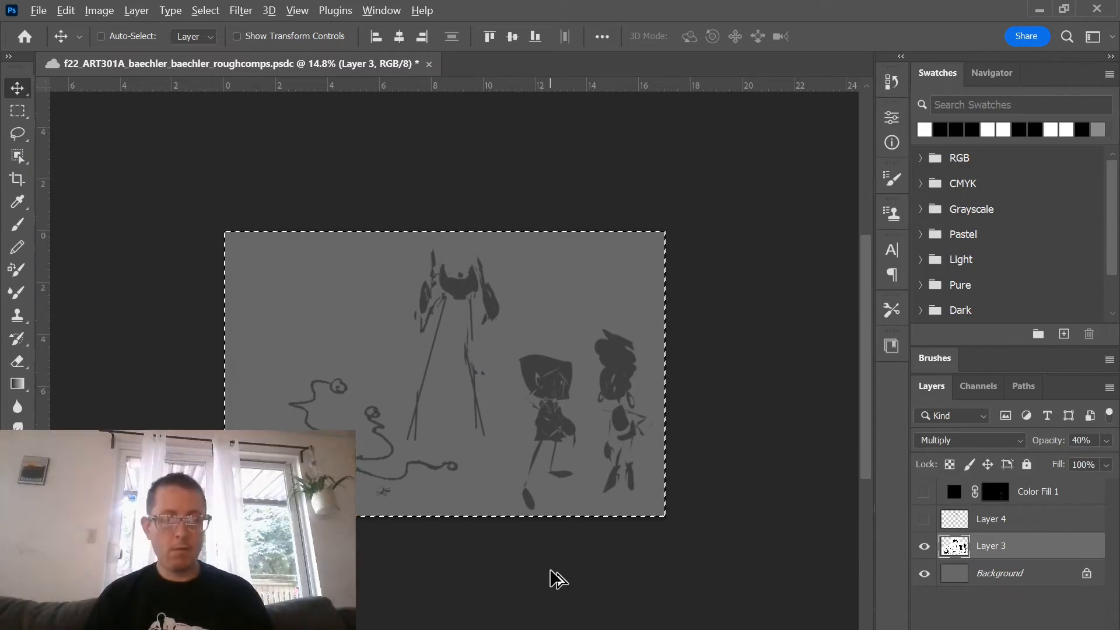
{"action": "scroll", "coordinate": [550, 570], "scroll_direction": "up", "scroll_amount": 5}
{"action": "key", "text": "ctrl+d"}
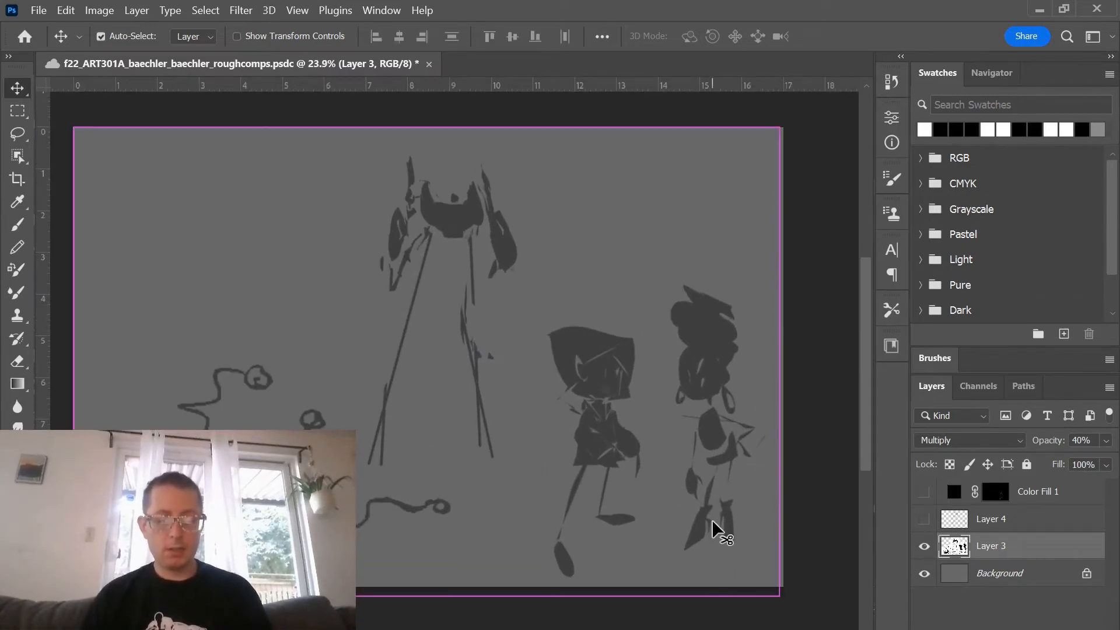
- Show Layer 4's line art over the silhouettes to compare the two, and hide it again
{"action": "left_click", "coordinate": [924, 519]}
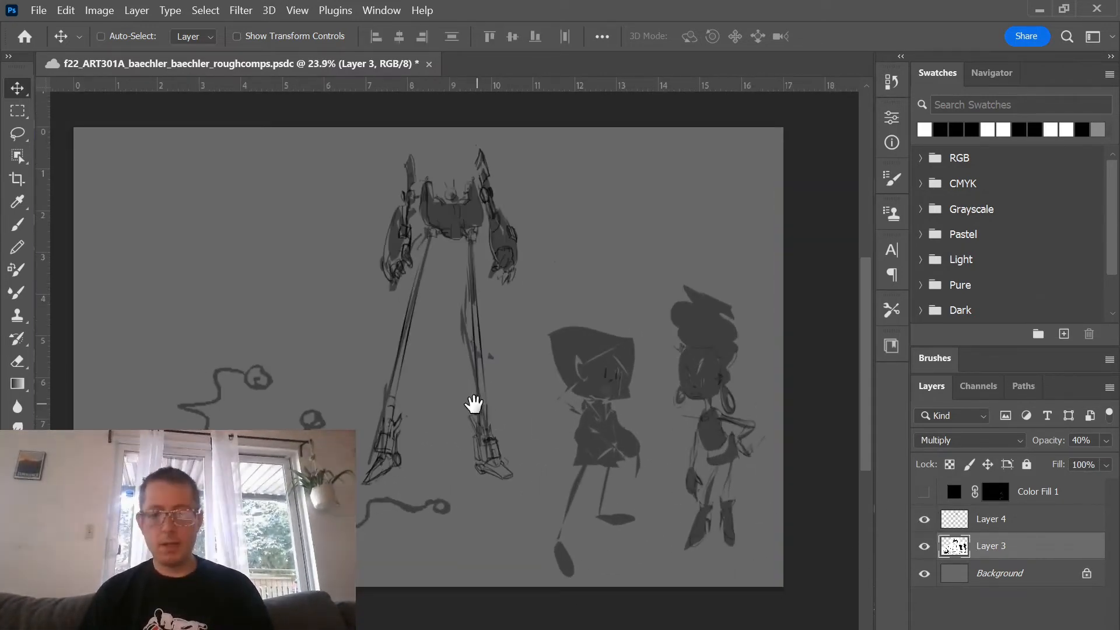
{"action": "mouse_move", "coordinate": [474, 403]}
{"action": "left_mouse_down"}
{"action": "mouse_move", "coordinate": [413, 431]}
{"action": "mouse_move", "coordinate": [467, 399]}
{"action": "left_mouse_up"}
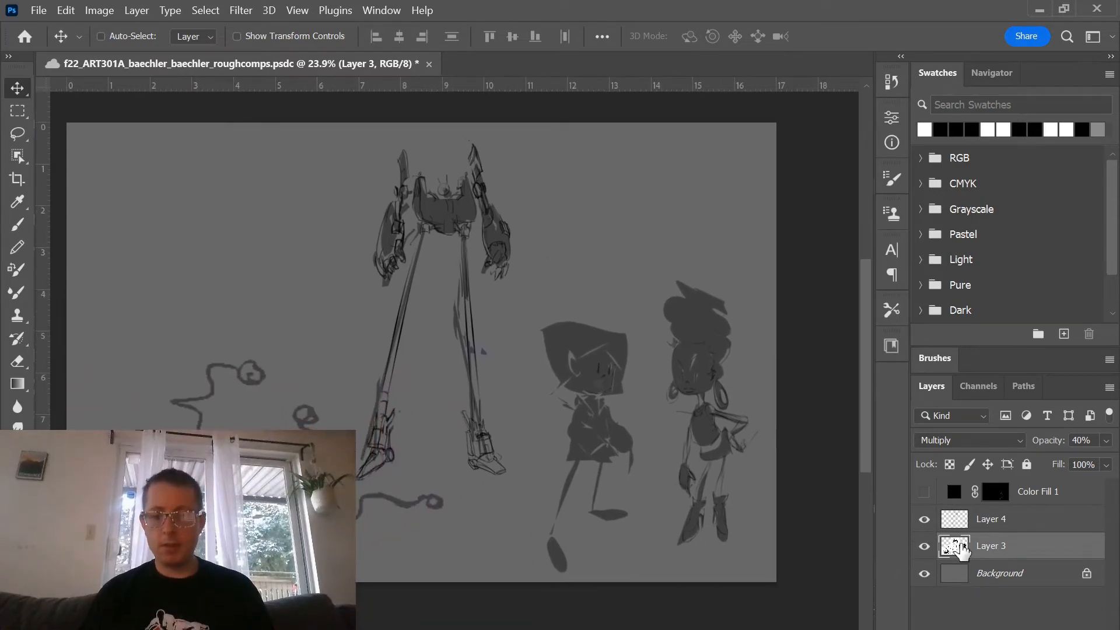
{"action": "left_click", "coordinate": [924, 518]}
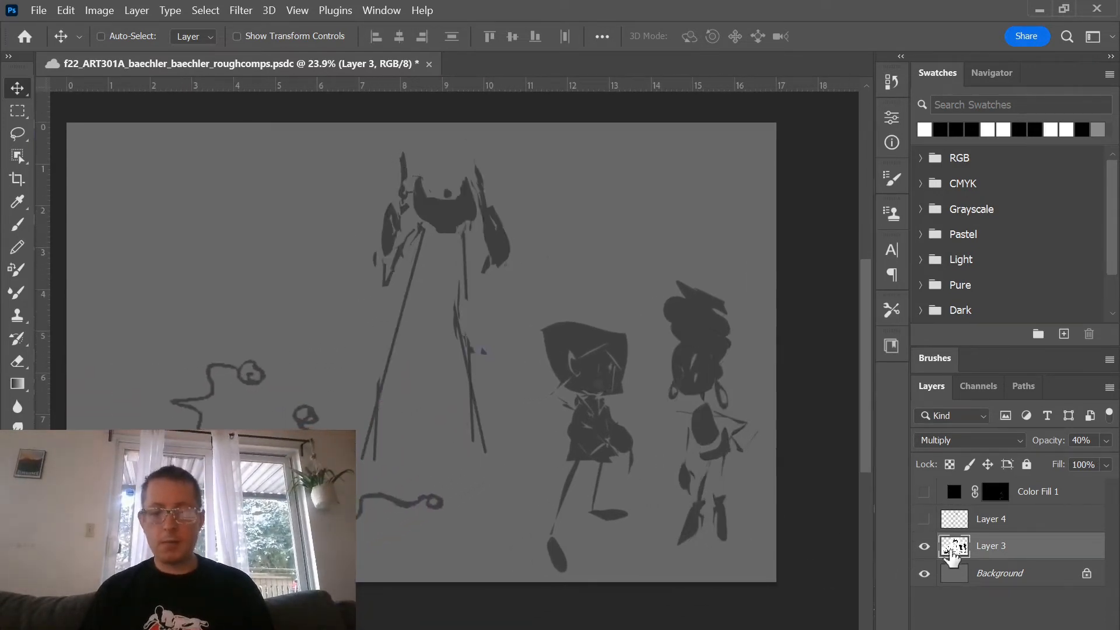
- Try different opacities on the silhouettes in Layer 3 and settle on 20%
{"action": "key", "text": "0"}
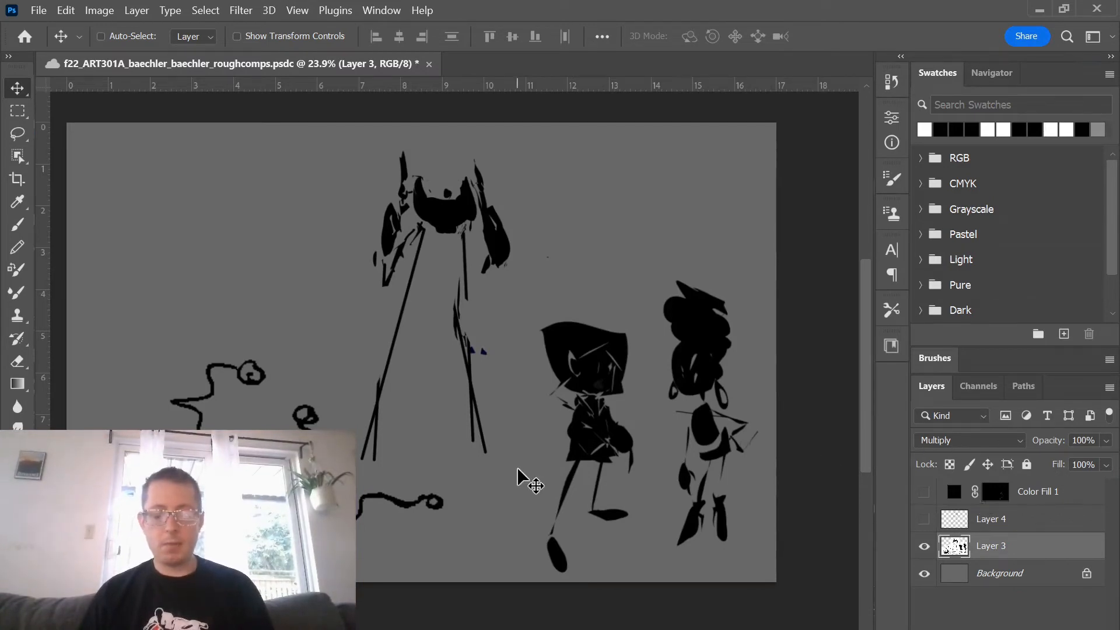
{"action": "key", "text": "3"}
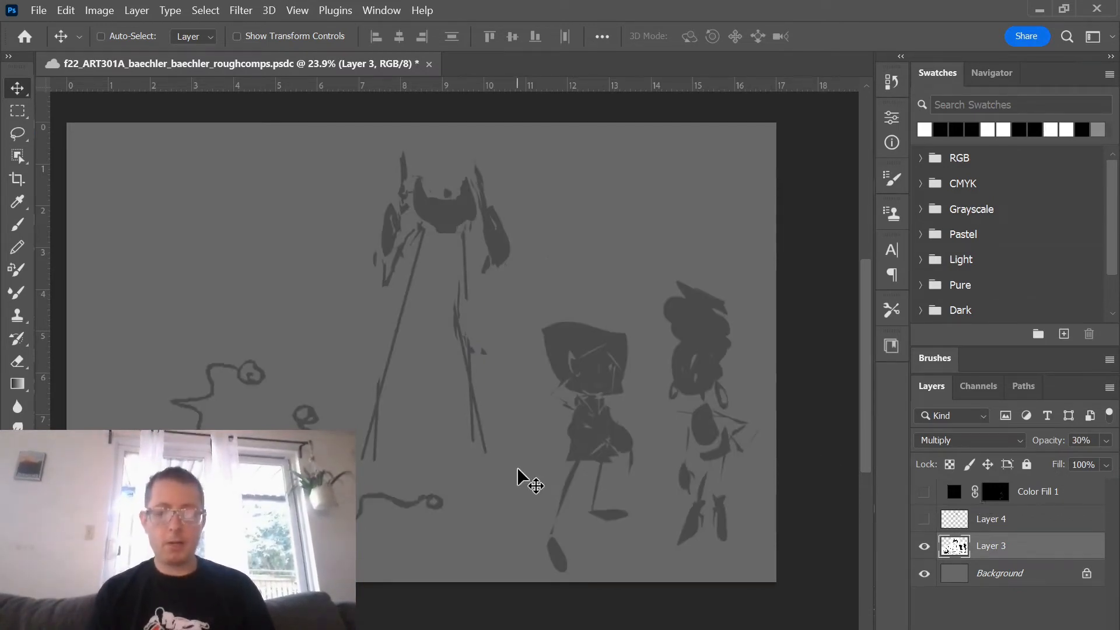
{"action": "key", "text": "2"}
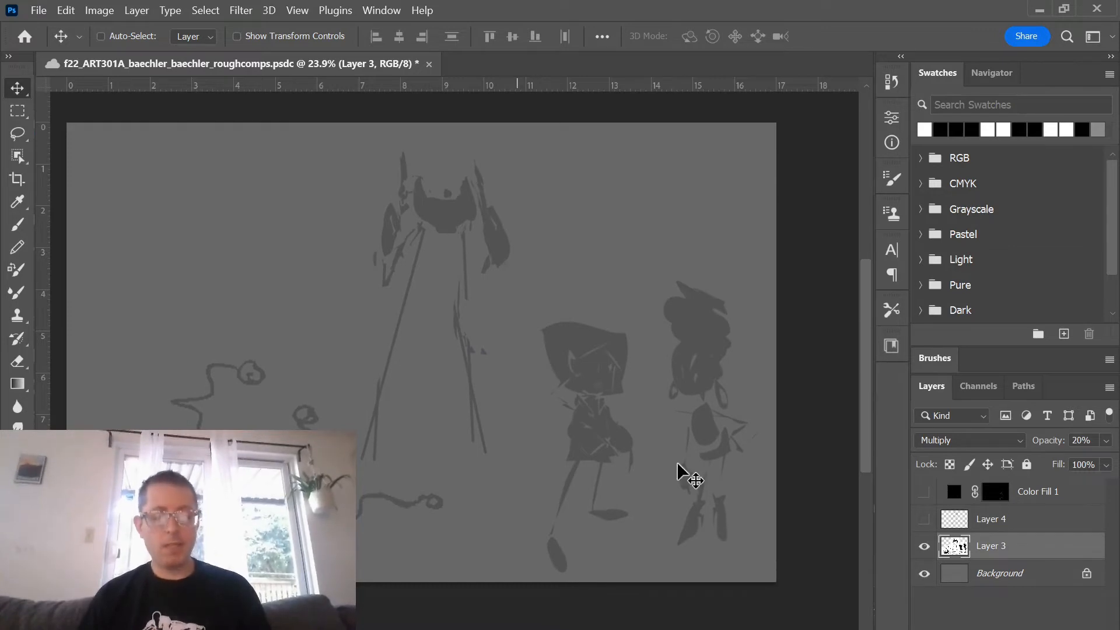
- Make Layer 4 the active layer and briefly show its line art over the faded silhouettes
{"action": "left_click", "coordinate": [946, 531]}
{"action": "left_click", "coordinate": [924, 519]}
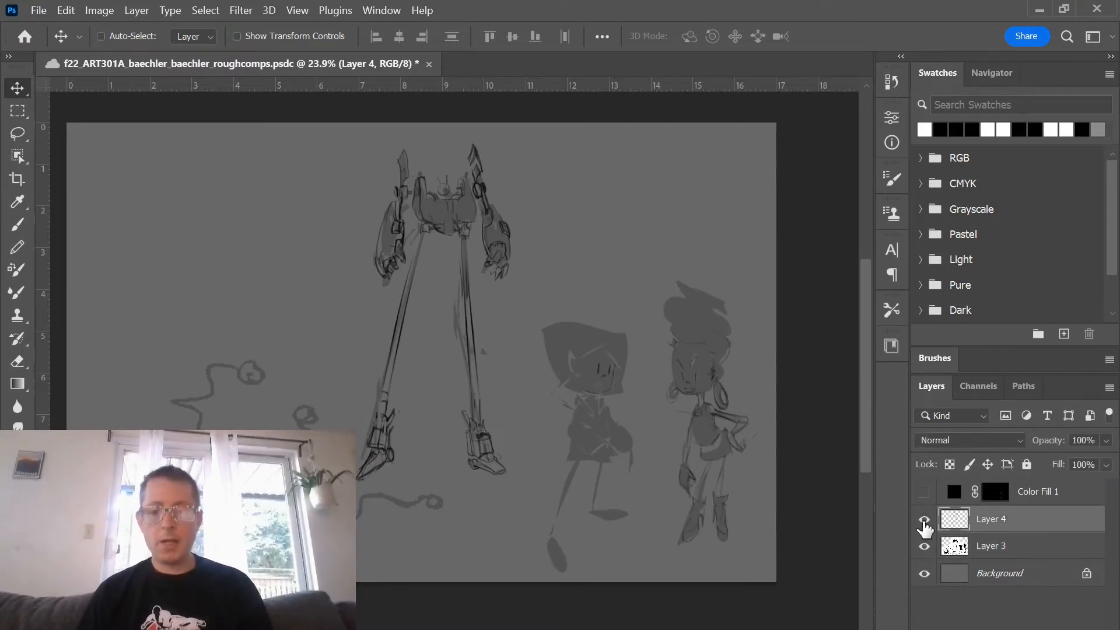
{"action": "left_click", "coordinate": [923, 519]}
- Create a new layer directly above Layer 4 with the default name, Normal mode and 100% opacity
{"action": "key", "text": "k"}
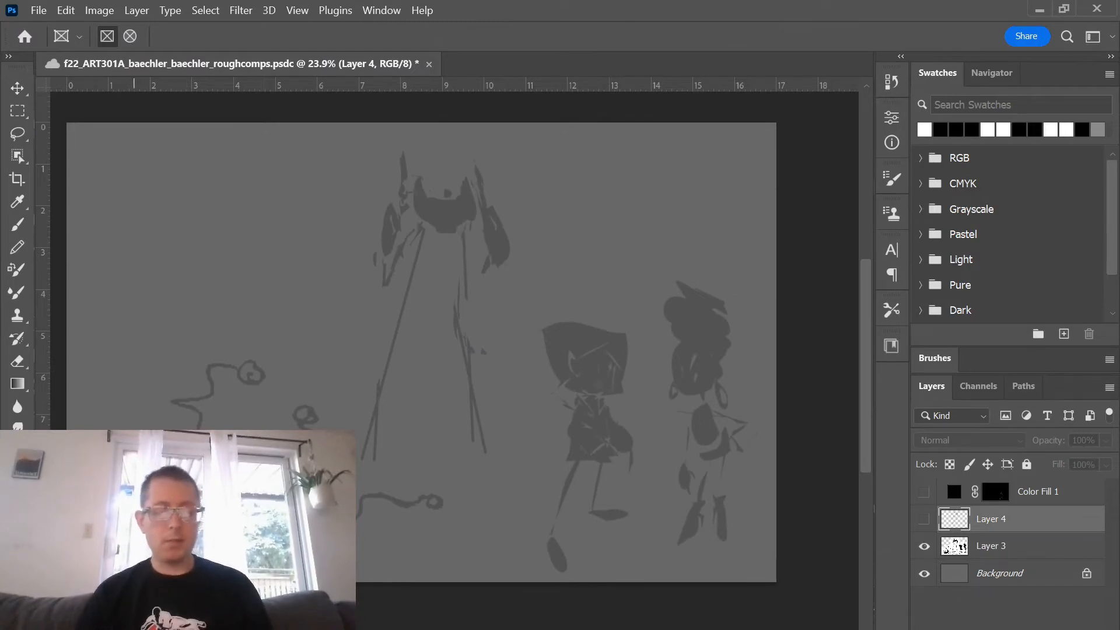
{"action": "key", "text": "ctrl+shift+n"}
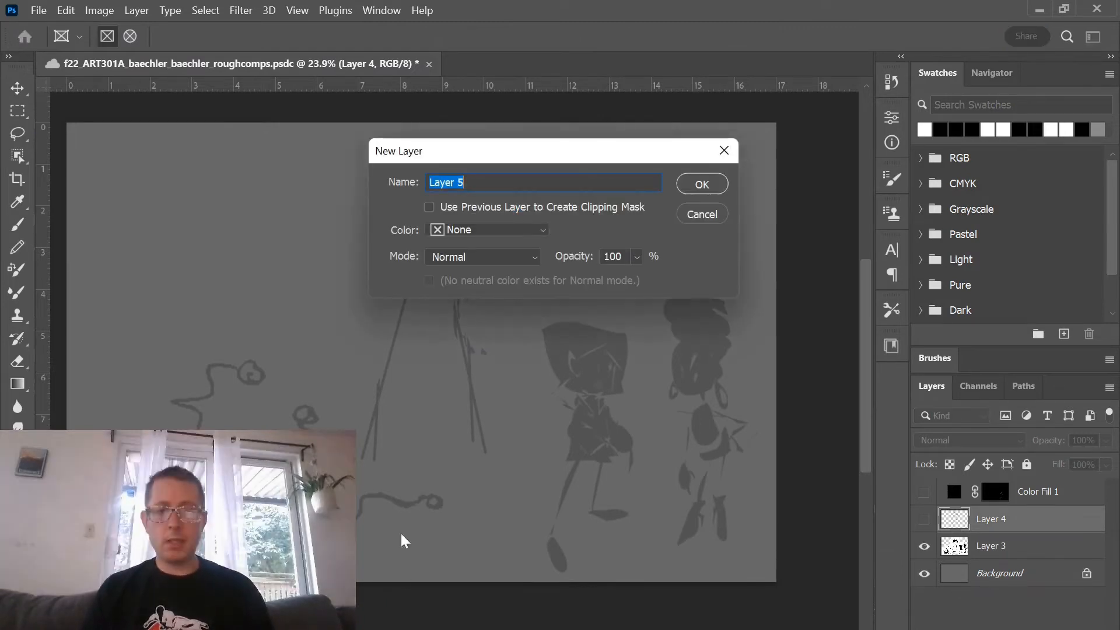
{"action": "key", "text": "Return"}
{"action": "left_click_drag", "start_coordinate": [471, 276], "coordinate": [513, 281]}
{"action": "left_click_drag", "start_coordinate": [545, 302], "coordinate": [235, 53]}
- Switch to the Brush tool and check its presets for a 6 px hard round pressure brush with 100% hardness
{"action": "key", "text": "b"}
{"action": "right_click", "coordinate": [426, 222]}
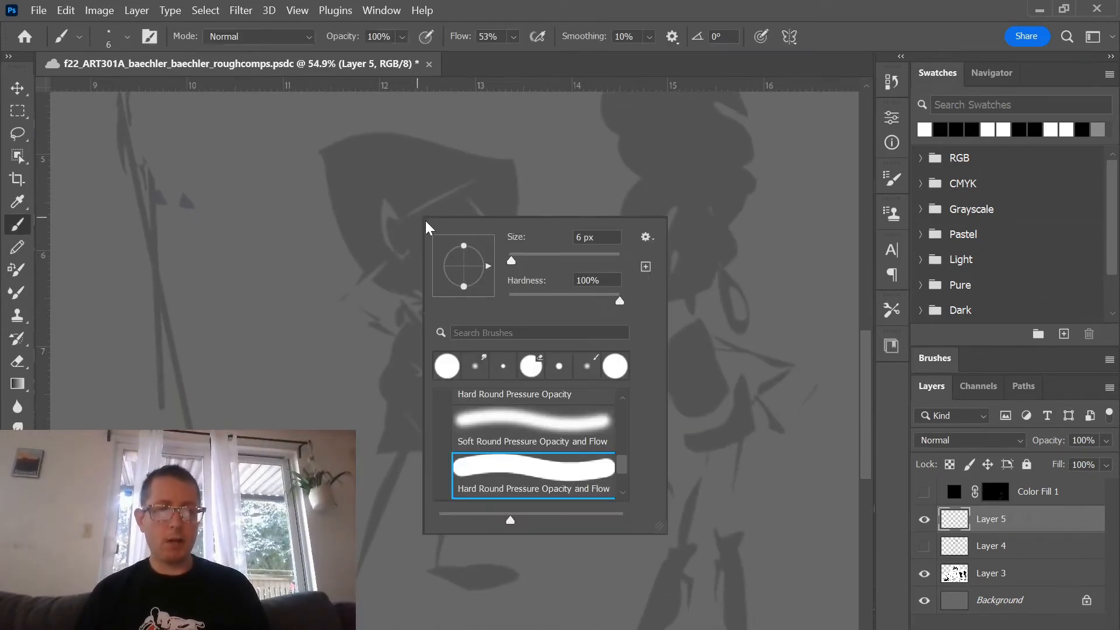
{"action": "scroll", "coordinate": [530, 473], "scroll_direction": "down", "scroll_amount": 2}
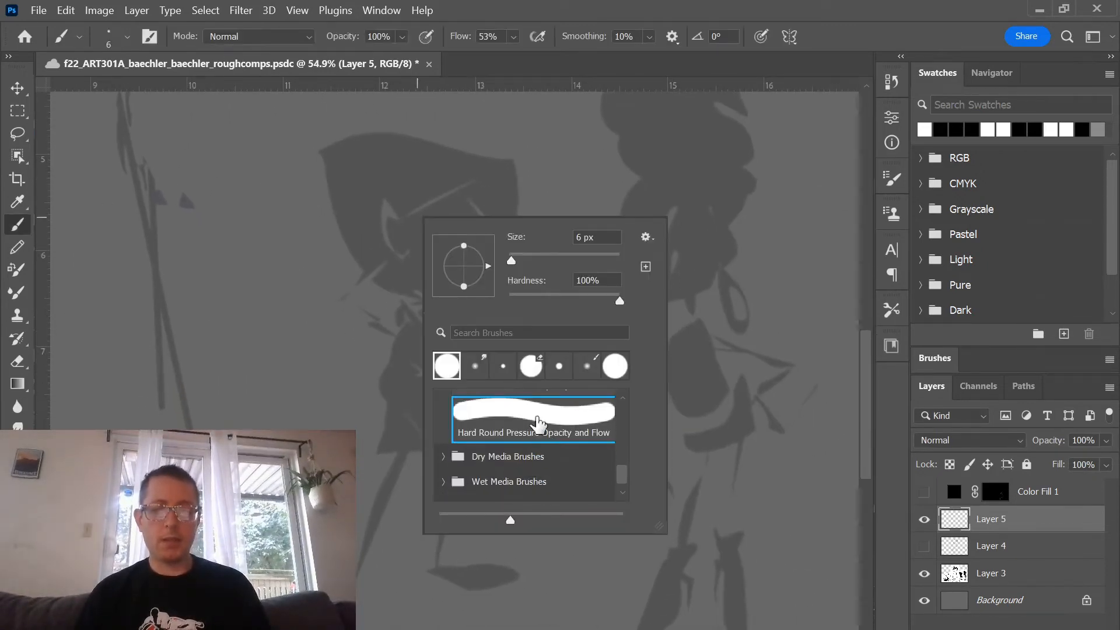
- Trace the front edge of the bob-haired child's hair on Layer 5, redoing the long curve and adding the short lower tip
{"action": "left_click_drag", "start_coordinate": [175, 300], "coordinate": [193, 418]}
{"action": "left_click_drag", "start_coordinate": [447, 445], "coordinate": [488, 441]}
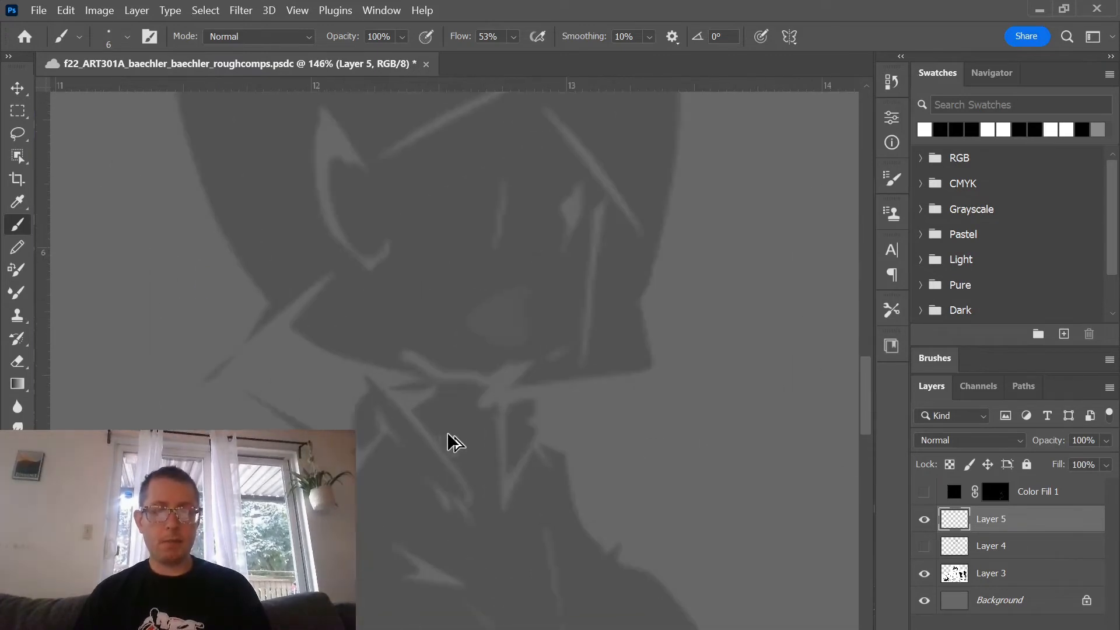
{"action": "mouse_move", "coordinate": [459, 285]}
{"action": "left_mouse_down"}
{"action": "mouse_move", "coordinate": [349, 577]}
{"action": "mouse_move", "coordinate": [398, 517]}
{"action": "left_mouse_up"}
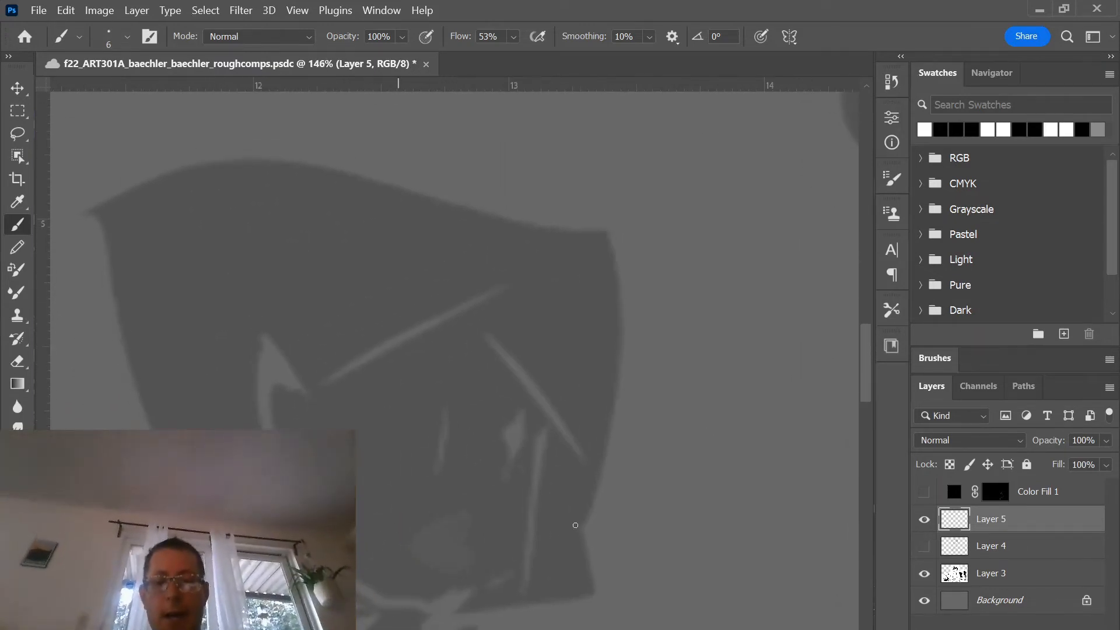
{"action": "left_click_drag", "start_coordinate": [577, 525], "coordinate": [586, 286]}
{"action": "key", "text": "ctrl+z"}
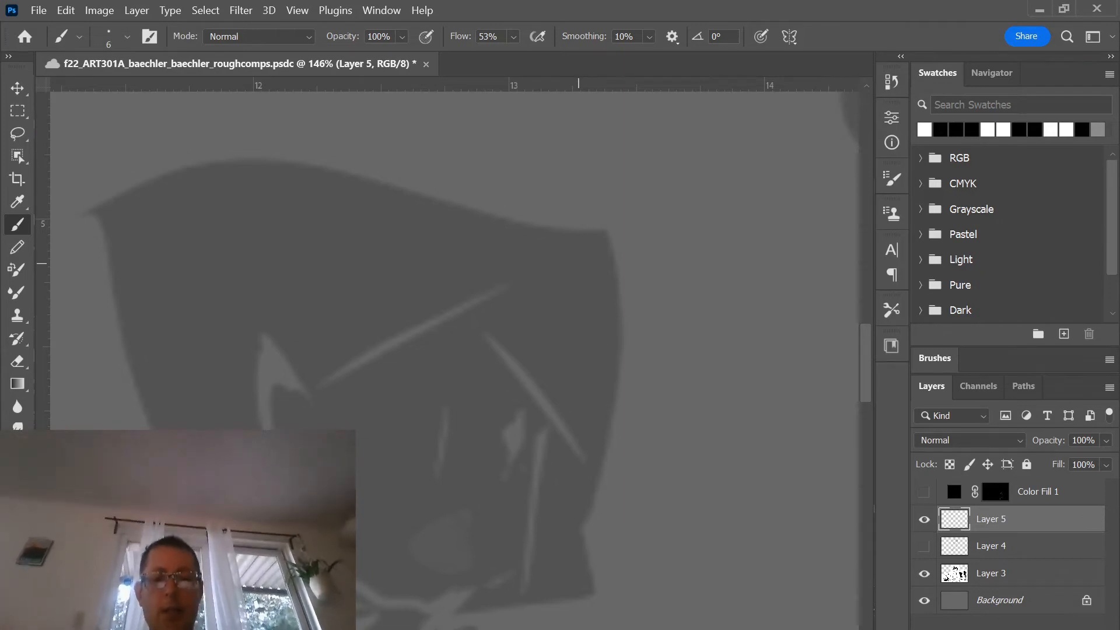
{"action": "mouse_move", "coordinate": [585, 522]}
{"action": "left_mouse_down"}
{"action": "mouse_move", "coordinate": [608, 456]}
{"action": "mouse_move", "coordinate": [601, 286]}
{"action": "left_mouse_up"}
{"action": "left_click_drag", "start_coordinate": [581, 515], "coordinate": [595, 580]}
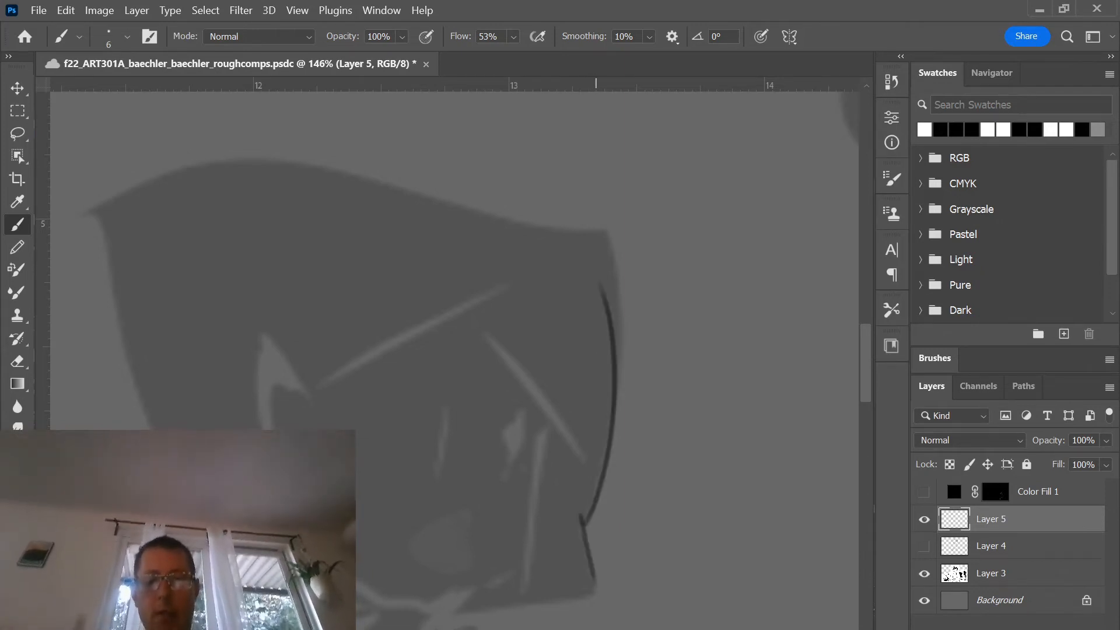
- Outline the child's face with the inner hair edge, chin and jaw curve, and draw the ear with its inner fold
{"action": "mouse_move", "coordinate": [545, 423]}
{"action": "left_mouse_down"}
{"action": "mouse_move", "coordinate": [526, 589]}
{"action": "mouse_move", "coordinate": [446, 613]}
{"action": "mouse_move", "coordinate": [452, 604]}
{"action": "mouse_move", "coordinate": [356, 561]}
{"action": "left_mouse_up"}
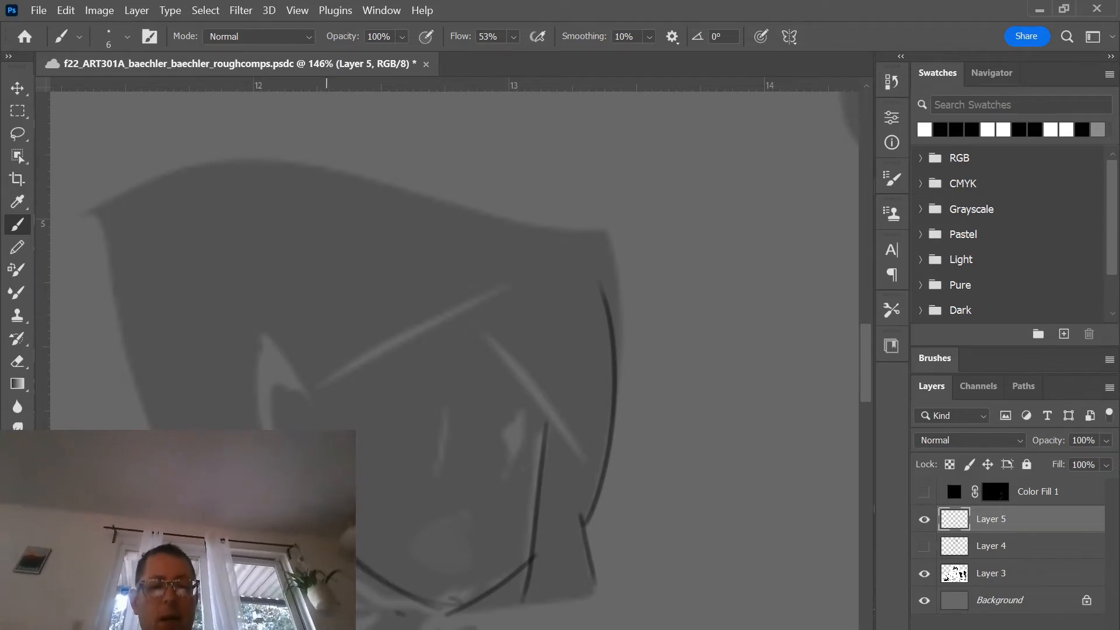
{"action": "mouse_move", "coordinate": [322, 401]}
{"action": "left_mouse_down"}
{"action": "mouse_move", "coordinate": [315, 353]}
{"action": "mouse_move", "coordinate": [238, 338]}
{"action": "left_mouse_up"}
{"action": "mouse_move", "coordinate": [248, 348]}
{"action": "left_mouse_down"}
{"action": "mouse_move", "coordinate": [276, 395]}
{"action": "mouse_move", "coordinate": [308, 393]}
{"action": "left_mouse_up"}
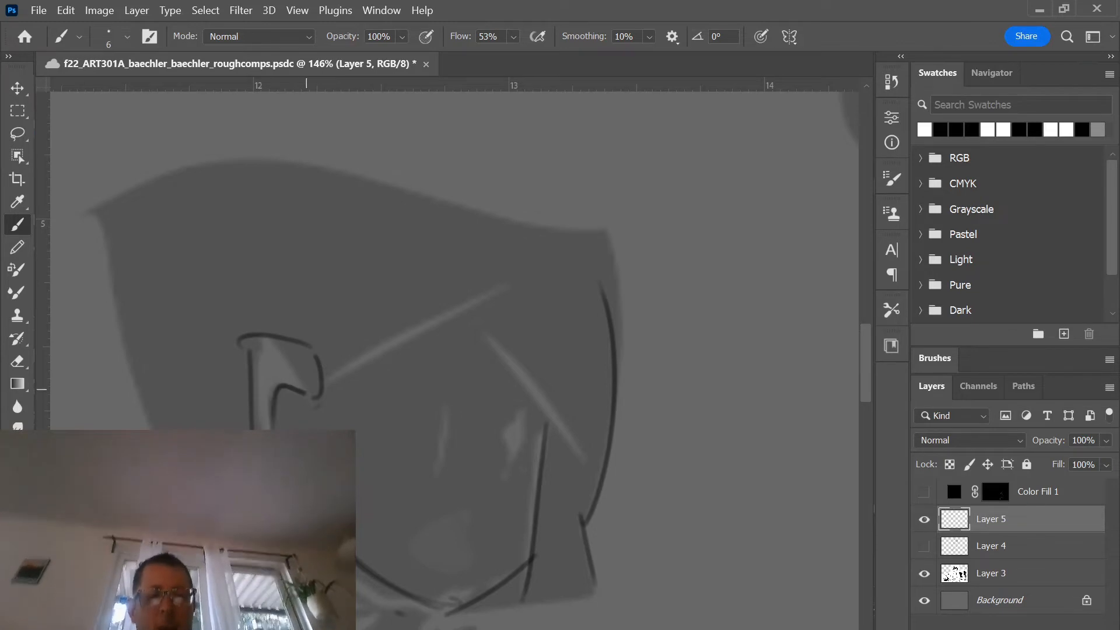
- Complete the hair contour with the back edge, the rounded crown and the flared ends beside and below the jaw
{"action": "left_click_drag", "start_coordinate": [153, 429], "coordinate": [112, 260]}
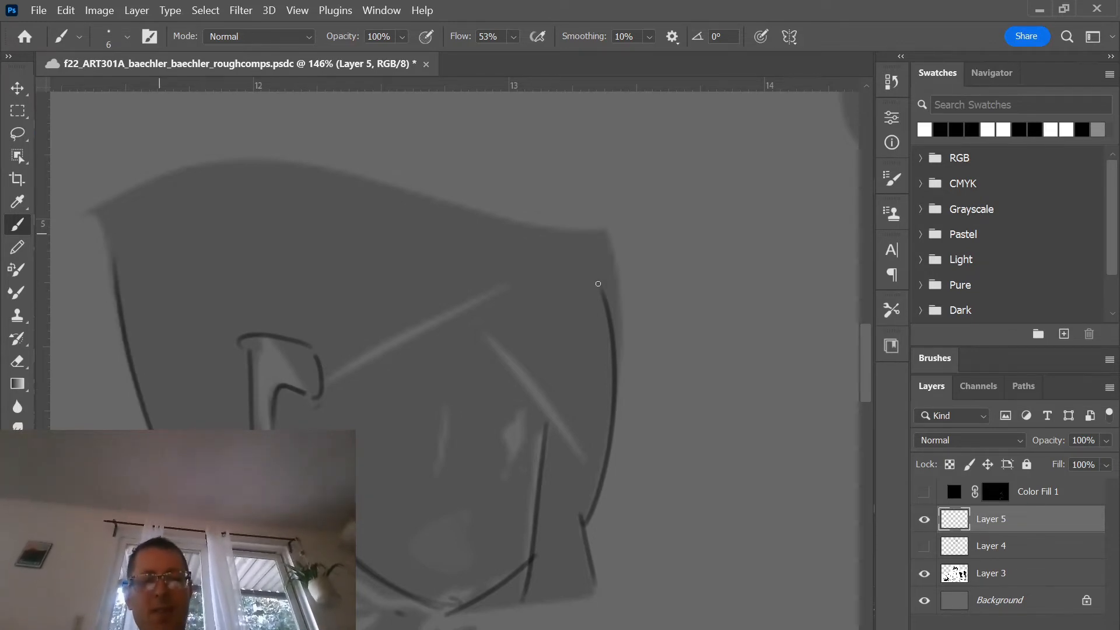
{"action": "left_click_drag", "start_coordinate": [598, 284], "coordinate": [246, 207]}
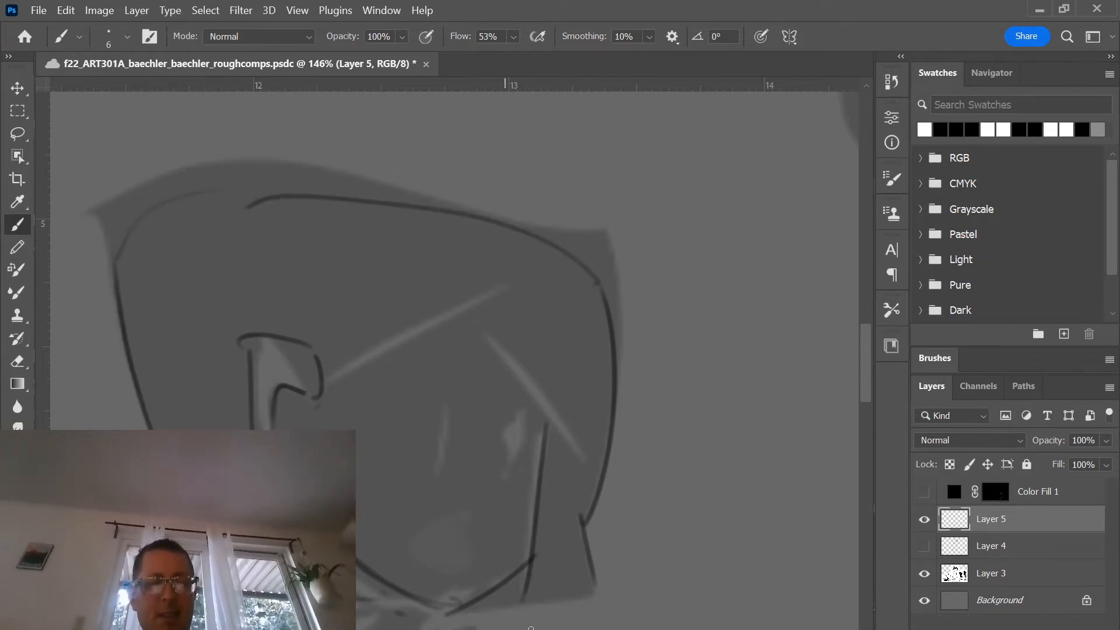
{"action": "left_click_drag", "start_coordinate": [598, 534], "coordinate": [617, 607]}
{"action": "left_click_drag", "start_coordinate": [349, 556], "coordinate": [333, 305]}
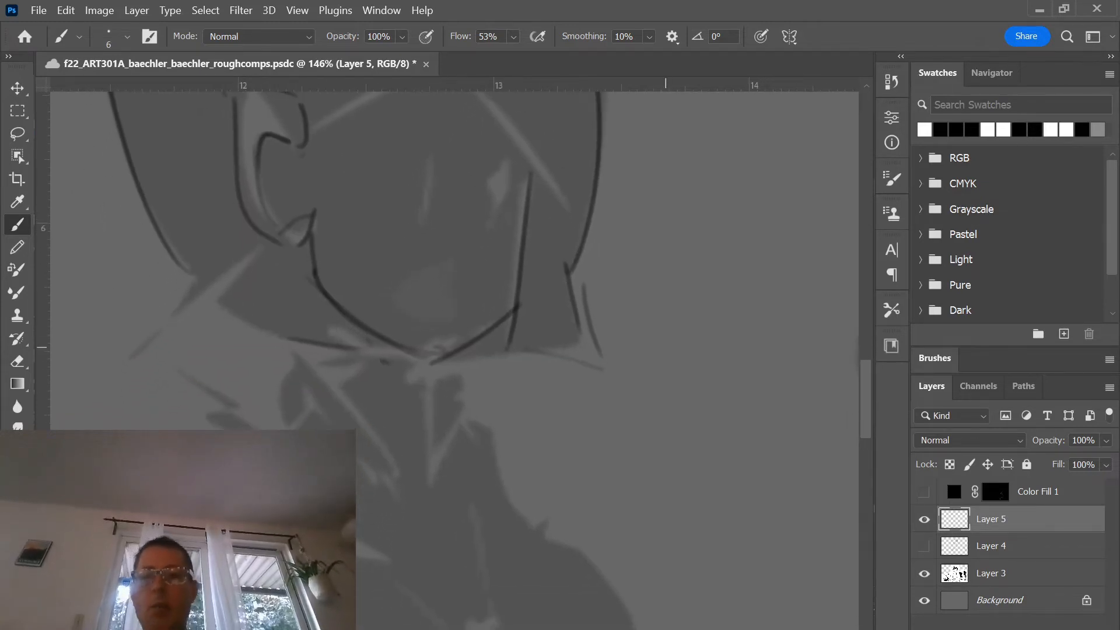
- Review the recorded brush strokes and layer changes in the document's history
{"action": "left_click", "coordinate": [890, 83]}
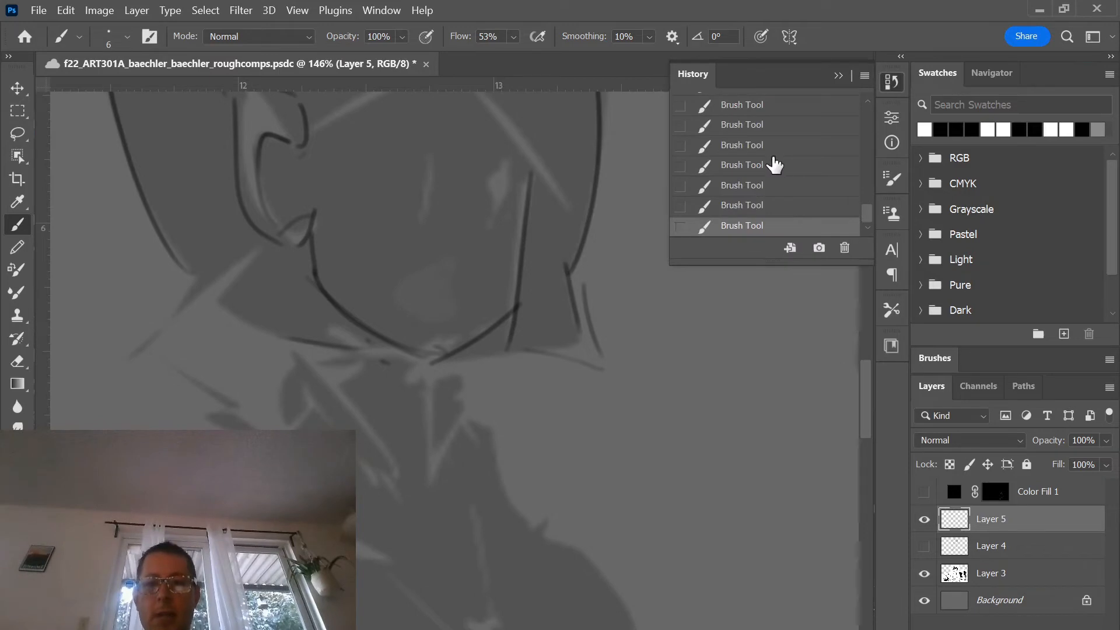
{"action": "scroll", "coordinate": [775, 166], "scroll_direction": "up", "scroll_amount": 2}
{"action": "scroll", "coordinate": [775, 166], "scroll_direction": "up", "scroll_amount": 4}
{"action": "scroll", "coordinate": [771, 173], "scroll_direction": "down", "scroll_amount": 5}
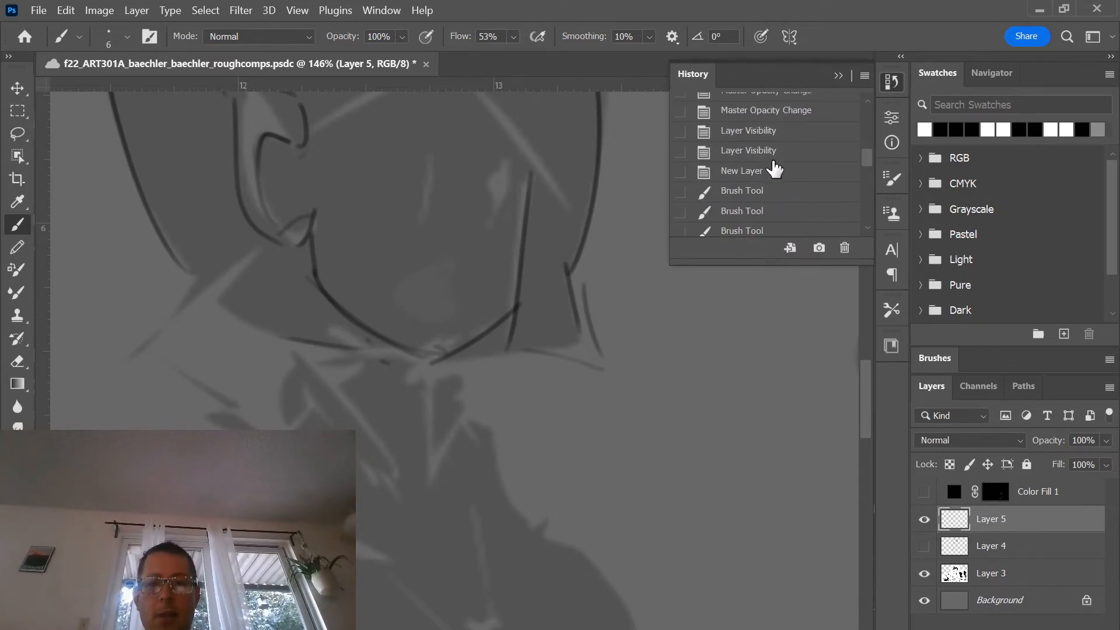
{"action": "scroll", "coordinate": [771, 173], "scroll_direction": "down", "scroll_amount": 1}
{"action": "left_click", "coordinate": [840, 76]}
- Sketch one side of the child's collar below the chin with two converging curves and a folded upper edge
{"action": "scroll", "coordinate": [615, 326], "scroll_direction": "down", "scroll_amount": 2}
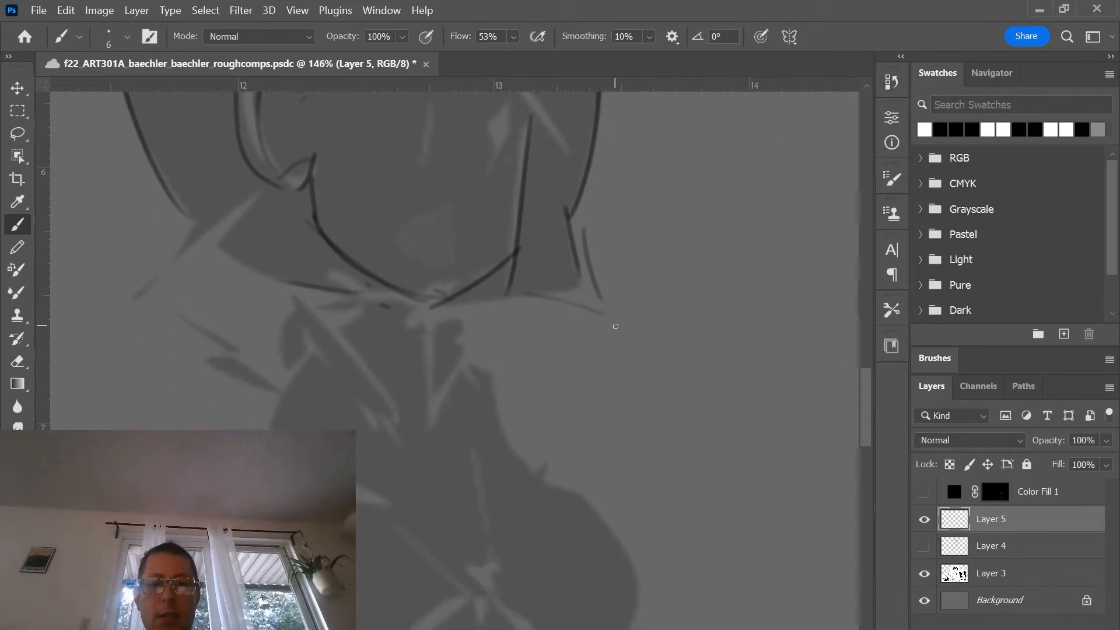
{"action": "left_click_drag", "start_coordinate": [405, 431], "coordinate": [325, 326]}
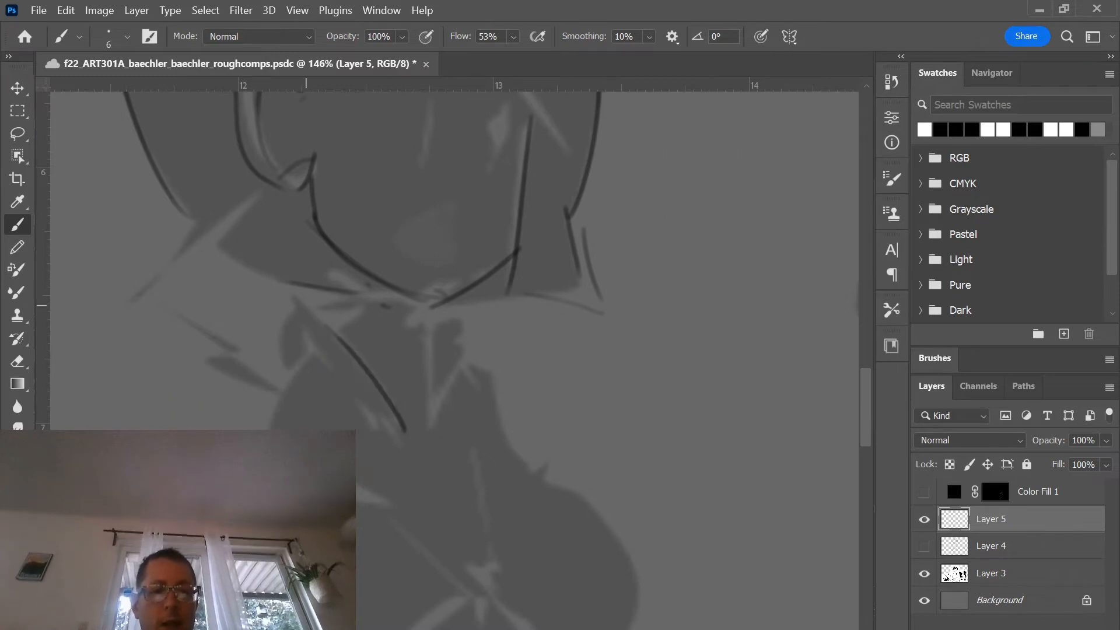
{"action": "left_click_drag", "start_coordinate": [401, 431], "coordinate": [310, 360]}
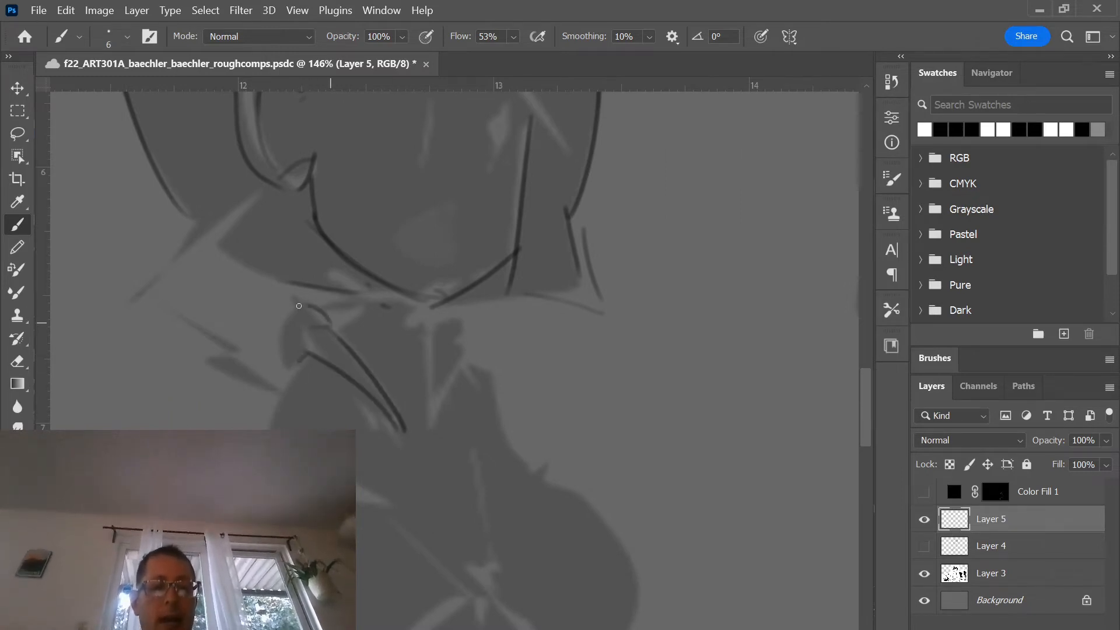
- Create another new layer above Layer 5 with the default name, Normal mode and 100% opacity
{"action": "scroll", "coordinate": [455, 263], "scroll_direction": "down", "scroll_amount": 6}
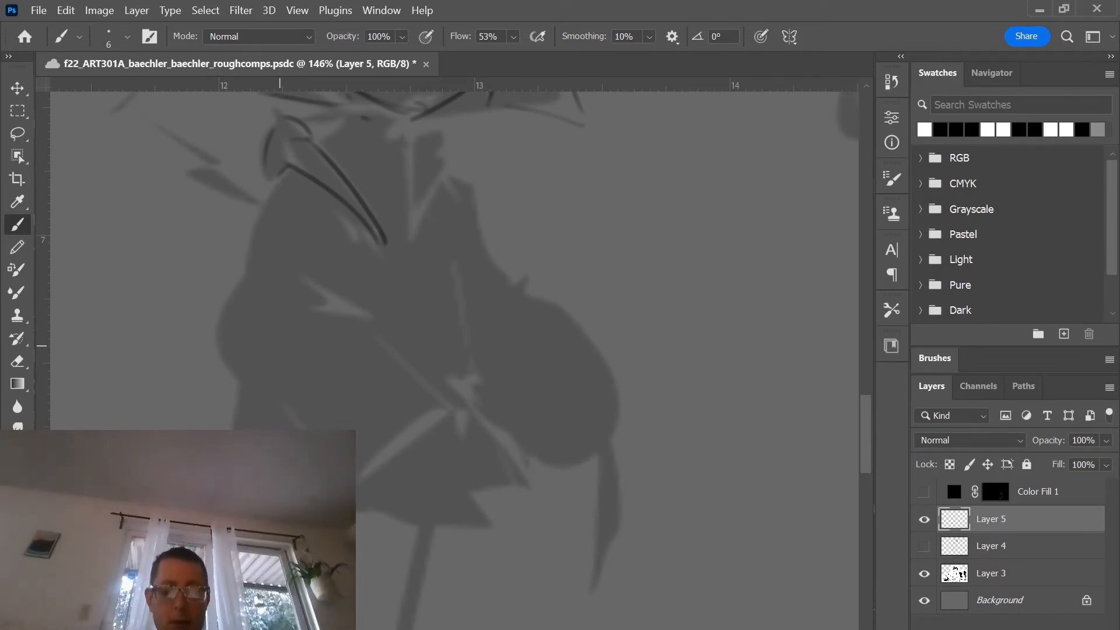
{"action": "key", "text": "ctrl+shift+n"}
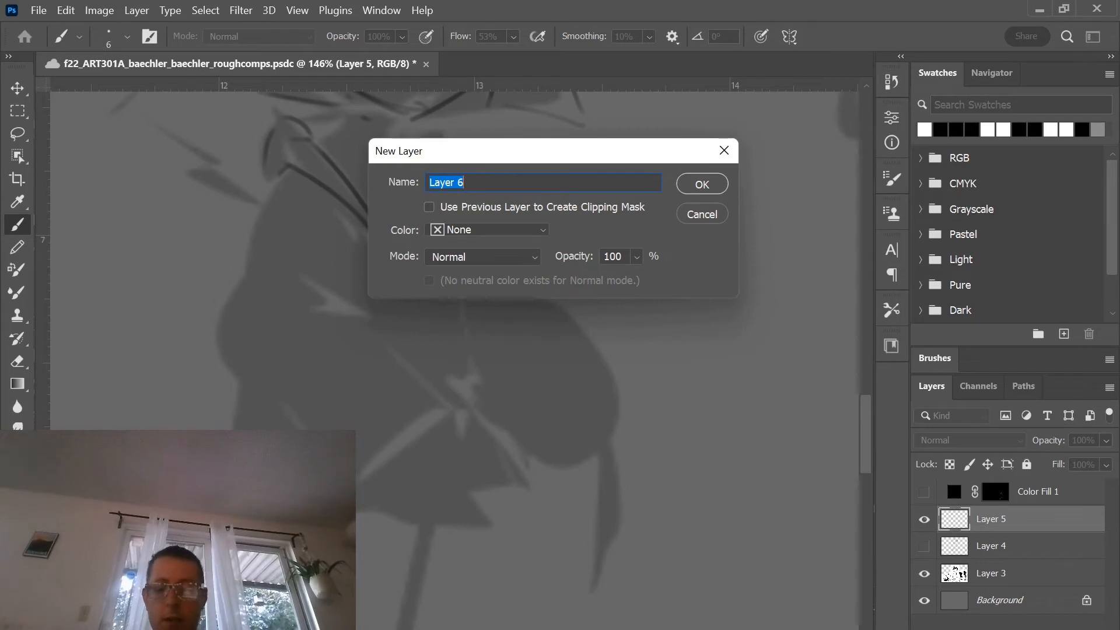
{"action": "key", "text": "Return"}
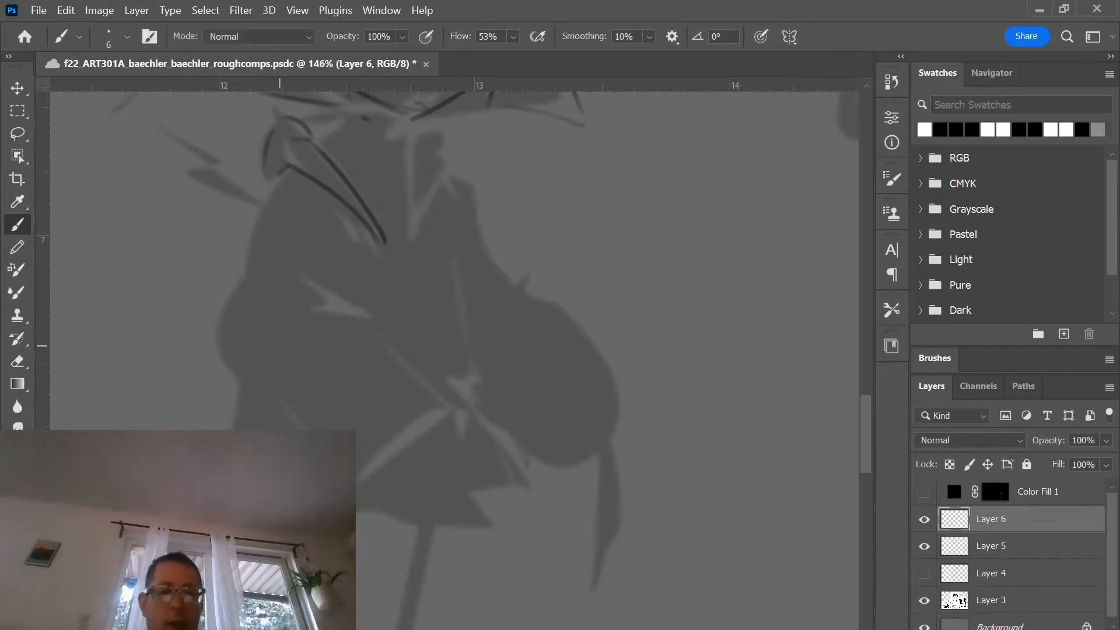
- Sketch the child's near sleeve with elbow fold lines, the shoulder curve and the angular outer contour of the bent arm
{"action": "left_click_drag", "start_coordinate": [357, 318], "coordinate": [453, 410]}
{"action": "mouse_move", "coordinate": [296, 323]}
{"action": "left_mouse_down"}
{"action": "mouse_move", "coordinate": [366, 318]}
{"action": "mouse_move", "coordinate": [293, 276]}
{"action": "left_mouse_up"}
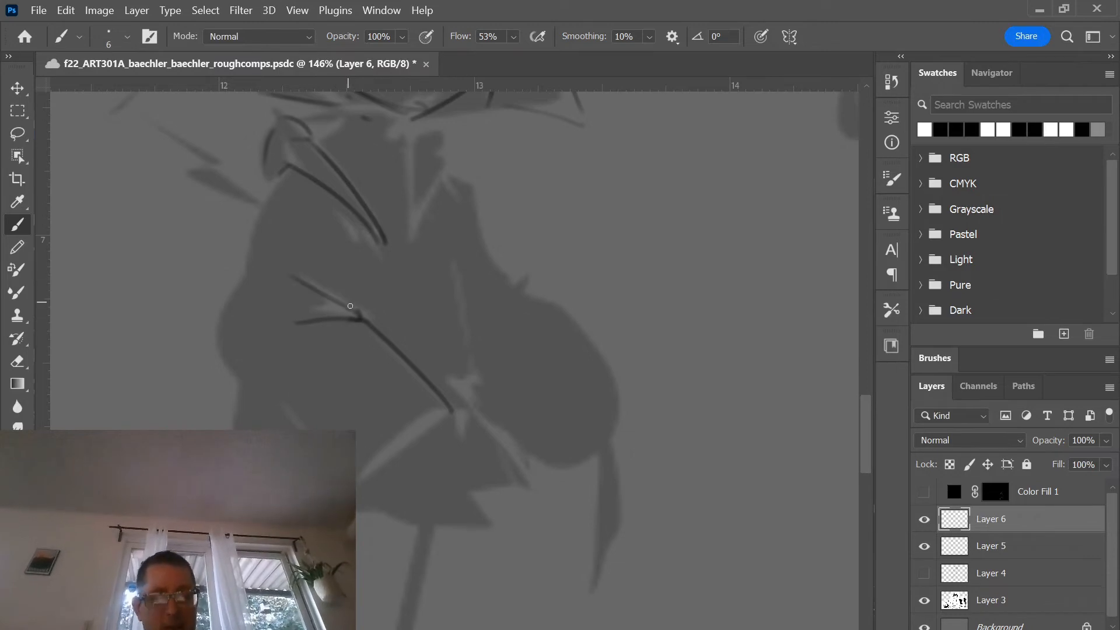
{"action": "mouse_move", "coordinate": [291, 174]}
{"action": "left_mouse_down"}
{"action": "mouse_move", "coordinate": [208, 334]}
{"action": "mouse_move", "coordinate": [356, 528]}
{"action": "left_mouse_up"}
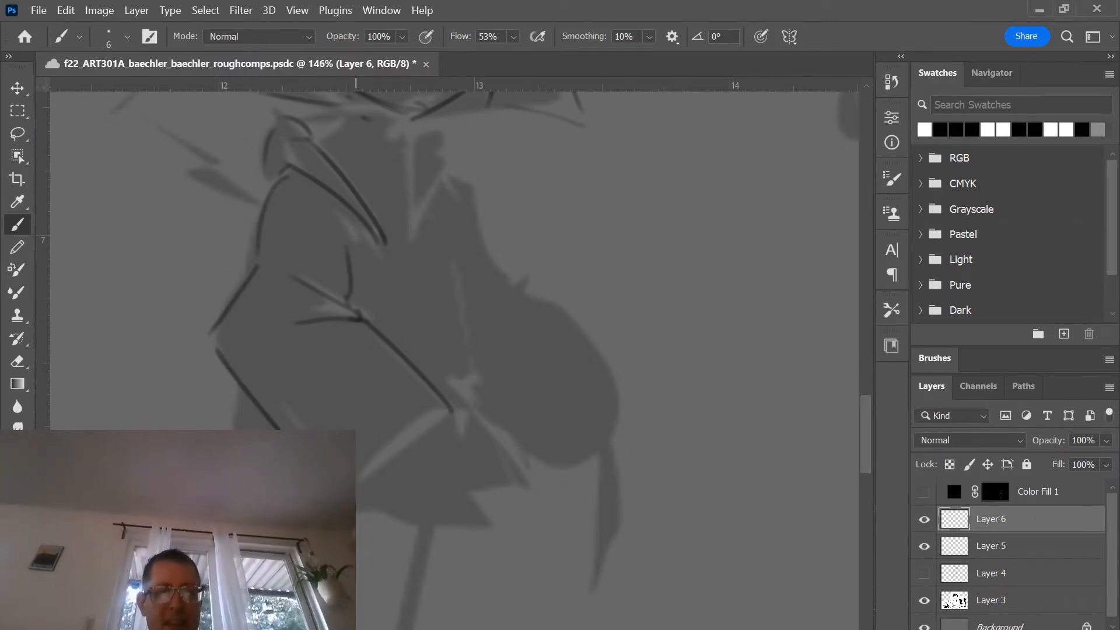
- Draw the near sleeve's cuff edge and the jagged, pointed fingers of the hand below it
{"action": "left_click_drag", "start_coordinate": [447, 414], "coordinate": [330, 494]}
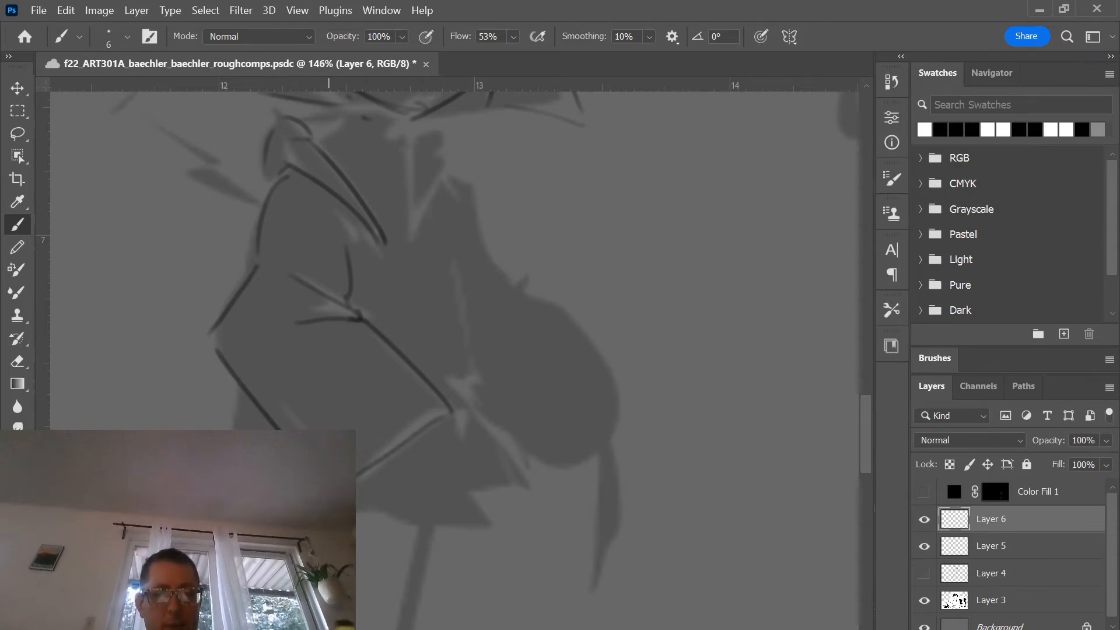
{"action": "left_click_drag", "start_coordinate": [449, 412], "coordinate": [357, 477]}
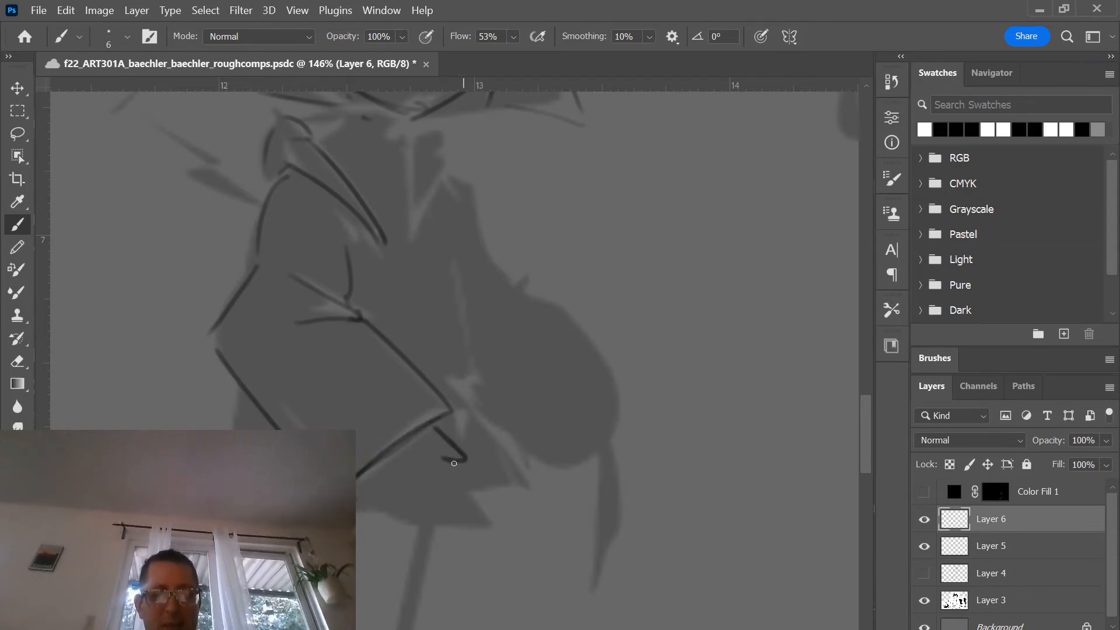
{"action": "left_click_drag", "start_coordinate": [426, 459], "coordinate": [480, 533]}
{"action": "left_click_drag", "start_coordinate": [427, 507], "coordinate": [423, 516]}
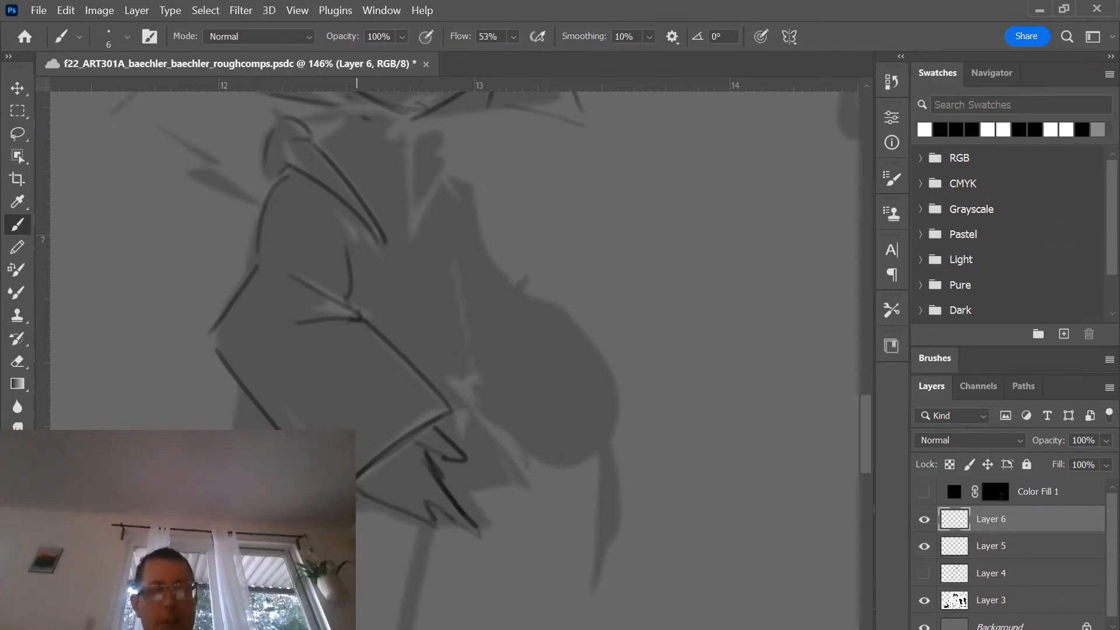
- Nudge the near arm's line art on Layer 6 slightly to refine its placement over the silhouette
{"action": "key", "text": "v"}
{"action": "mouse_move", "coordinate": [431, 371]}
{"action": "left_mouse_down"}
{"action": "mouse_move", "coordinate": [372, 420]}
{"action": "mouse_move", "coordinate": [453, 358]}
{"action": "mouse_move", "coordinate": [370, 375]}
{"action": "mouse_move", "coordinate": [369, 388]}
{"action": "mouse_move", "coordinate": [315, 402]}
{"action": "mouse_move", "coordinate": [350, 365]}
{"action": "left_mouse_up"}
{"action": "key", "text": "b"}
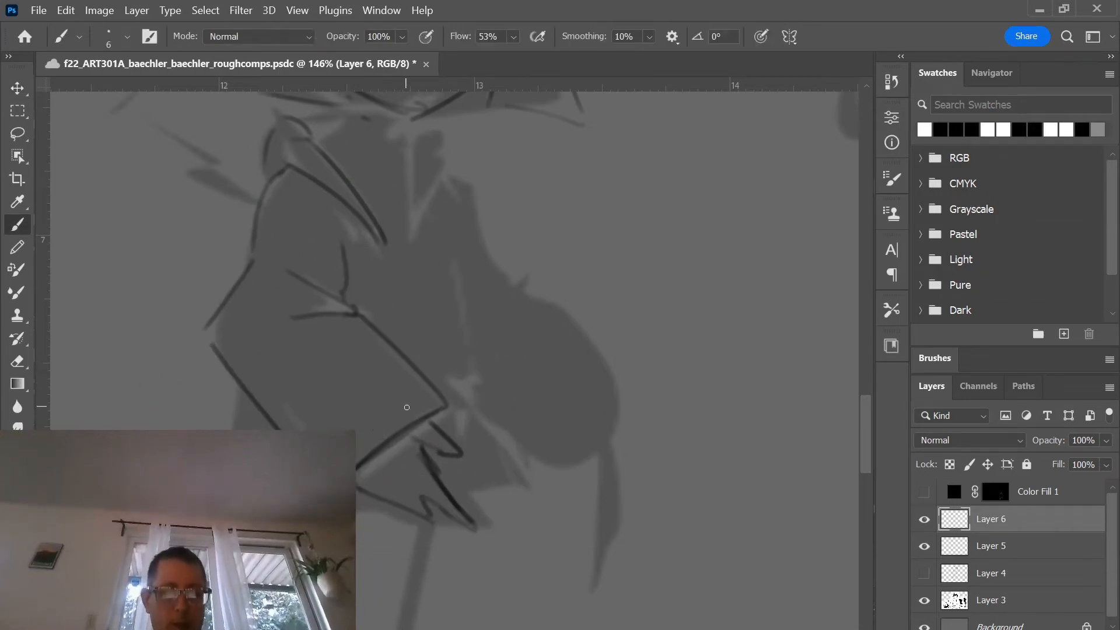
{"action": "left_click_drag", "start_coordinate": [376, 418], "coordinate": [383, 421]}
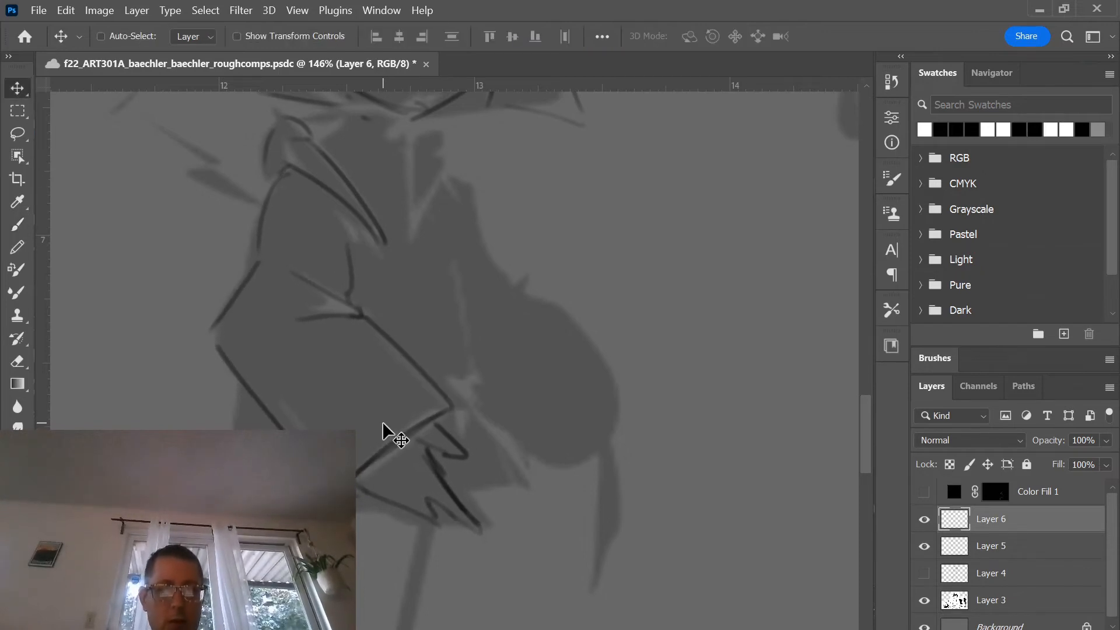
- Create a new default layer above Layer 6 and sketch the far arm's shoulder line, puffed outer sleeve and cuff edge
{"action": "left_click_drag", "start_coordinate": [510, 389], "coordinate": [523, 412]}
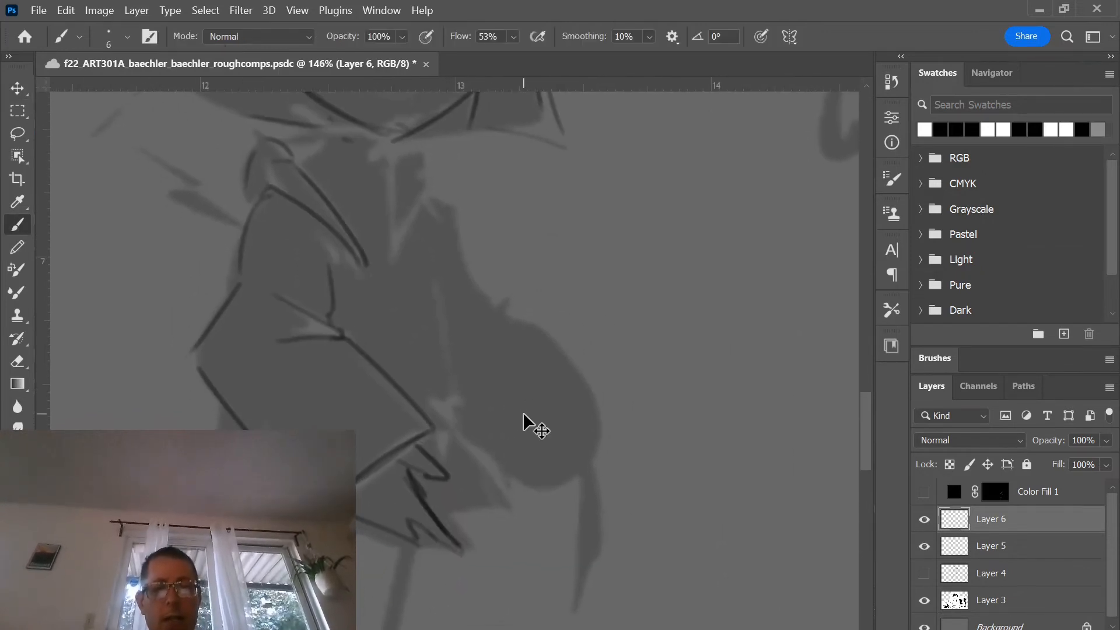
{"action": "key", "text": "ctrl+shift+n"}
{"action": "key", "text": "Return"}
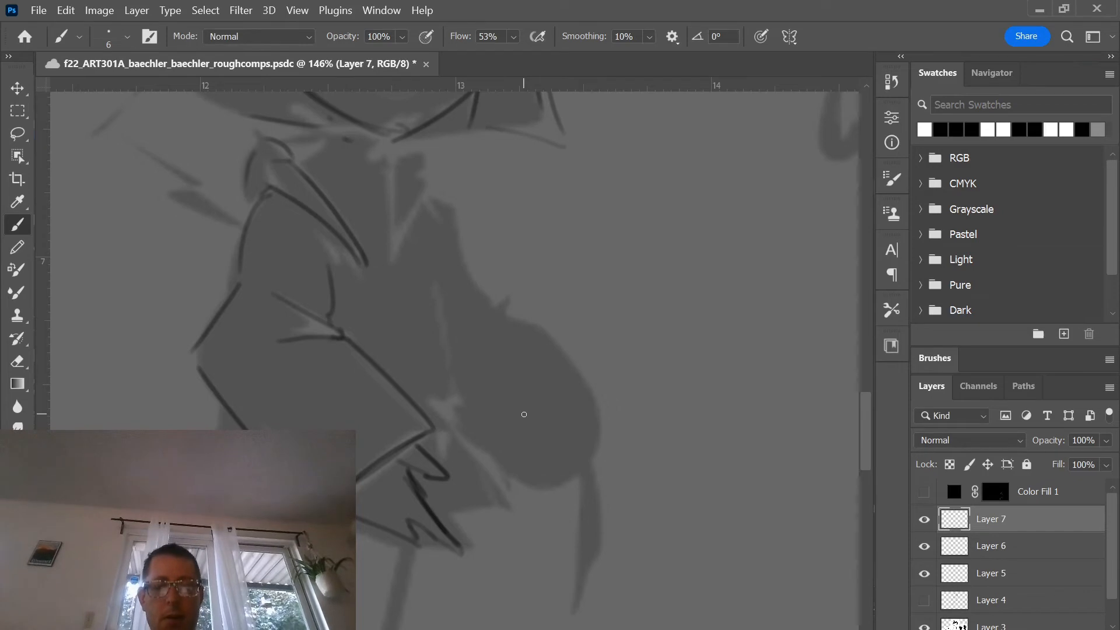
{"action": "mouse_move", "coordinate": [463, 256]}
{"action": "left_mouse_down"}
{"action": "mouse_move", "coordinate": [582, 406]}
{"action": "mouse_move", "coordinate": [610, 423]}
{"action": "left_mouse_up"}
{"action": "left_click_drag", "start_coordinate": [564, 359], "coordinate": [617, 425]}
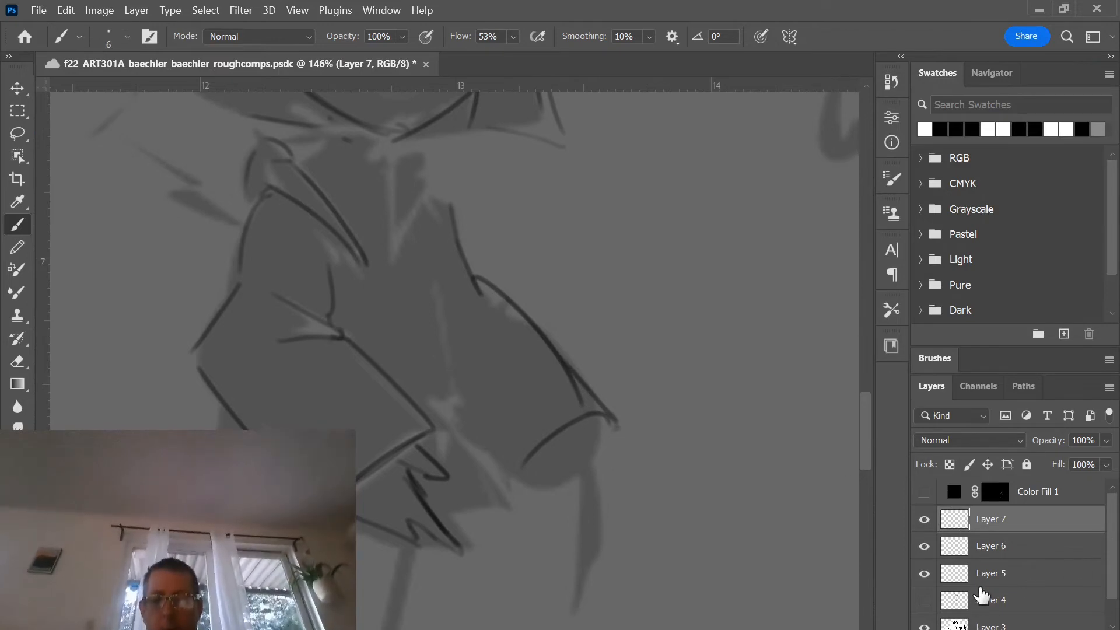
- Draw the far sleeve's lower edge, the jacket's double front line and the pointed hem corner between the arms
{"action": "left_click_drag", "start_coordinate": [518, 482], "coordinate": [435, 410]}
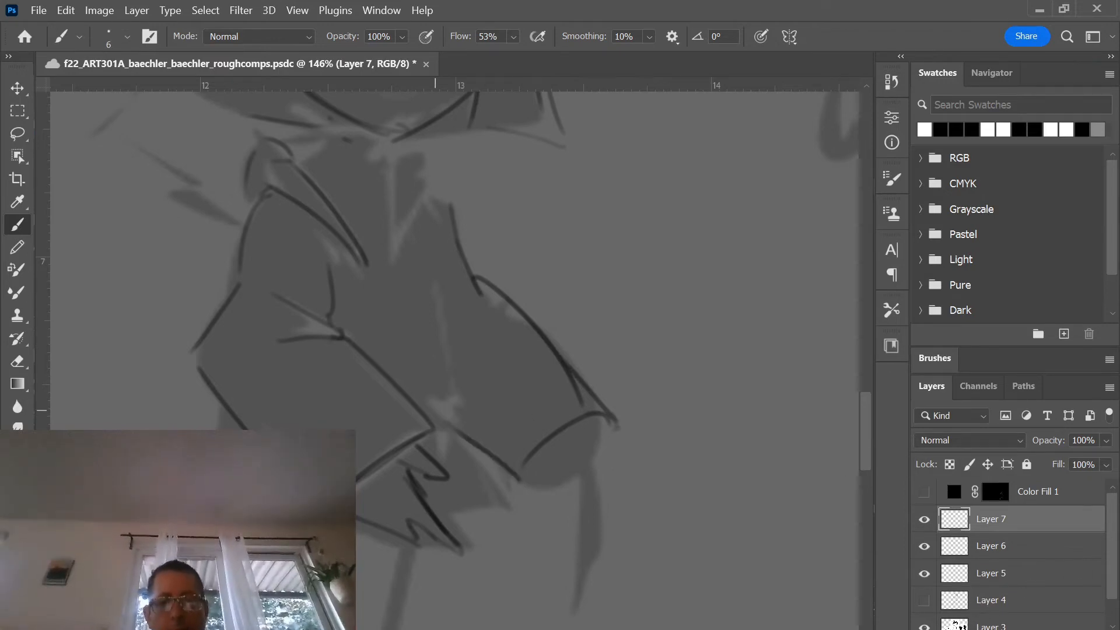
{"action": "mouse_move", "coordinate": [432, 269]}
{"action": "left_mouse_down"}
{"action": "mouse_move", "coordinate": [458, 395]}
{"action": "mouse_move", "coordinate": [412, 399]}
{"action": "left_mouse_up"}
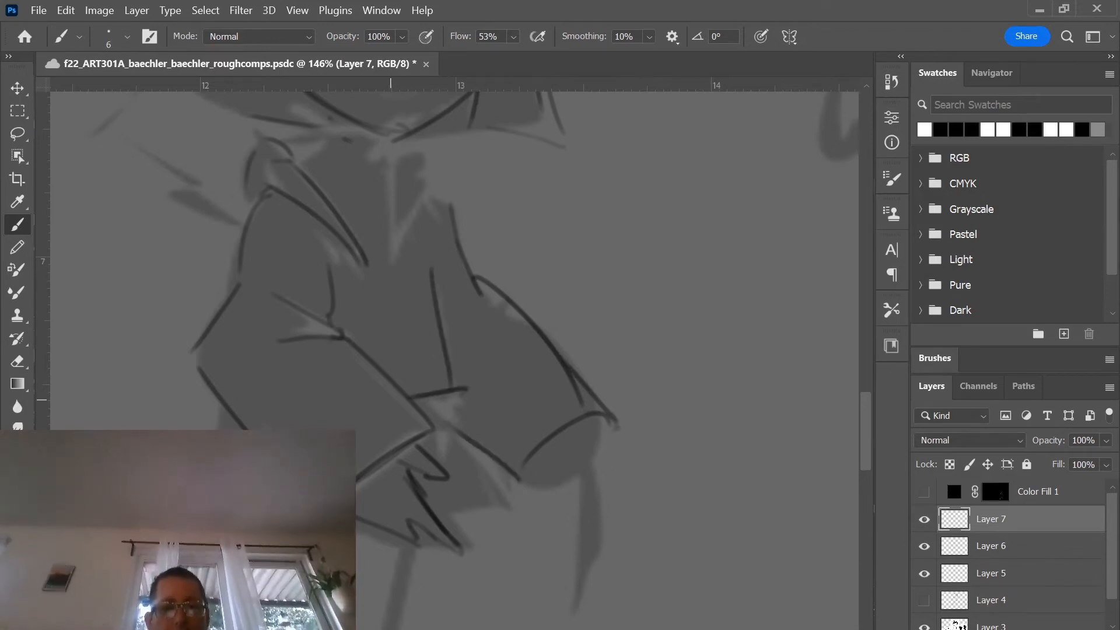
{"action": "mouse_move", "coordinate": [447, 319]}
{"action": "left_mouse_down"}
{"action": "mouse_move", "coordinate": [460, 394]}
{"action": "mouse_move", "coordinate": [506, 506]}
{"action": "left_mouse_up"}
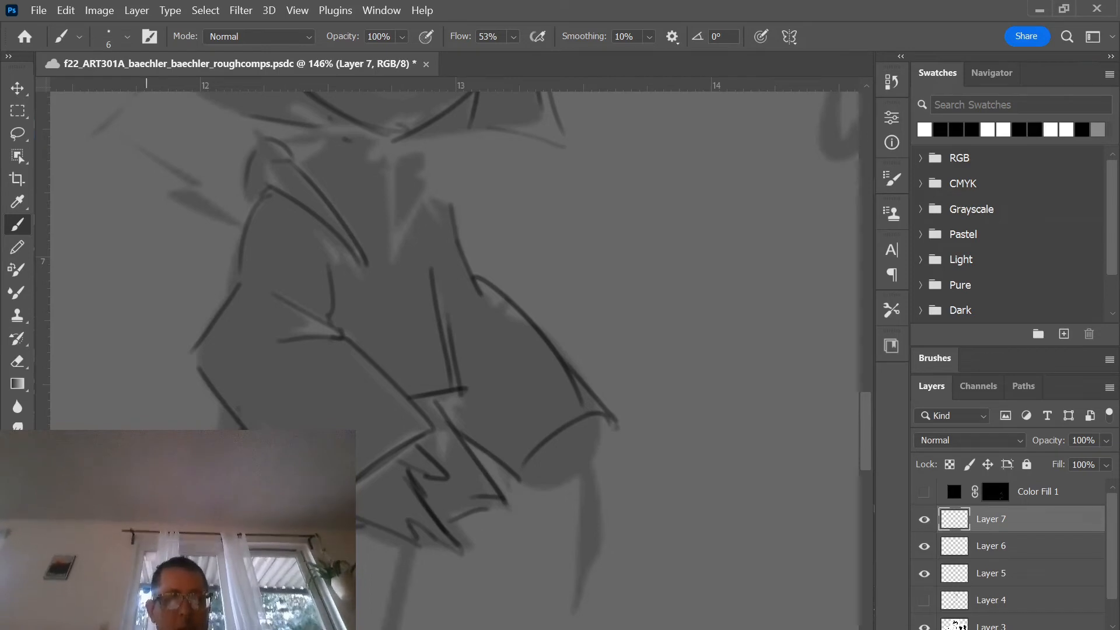
- Close the far sleeve's cuff and draw the hand below it with long, claw-like pointed fingers
{"action": "left_click_drag", "start_coordinate": [320, 408], "coordinate": [266, 332]}
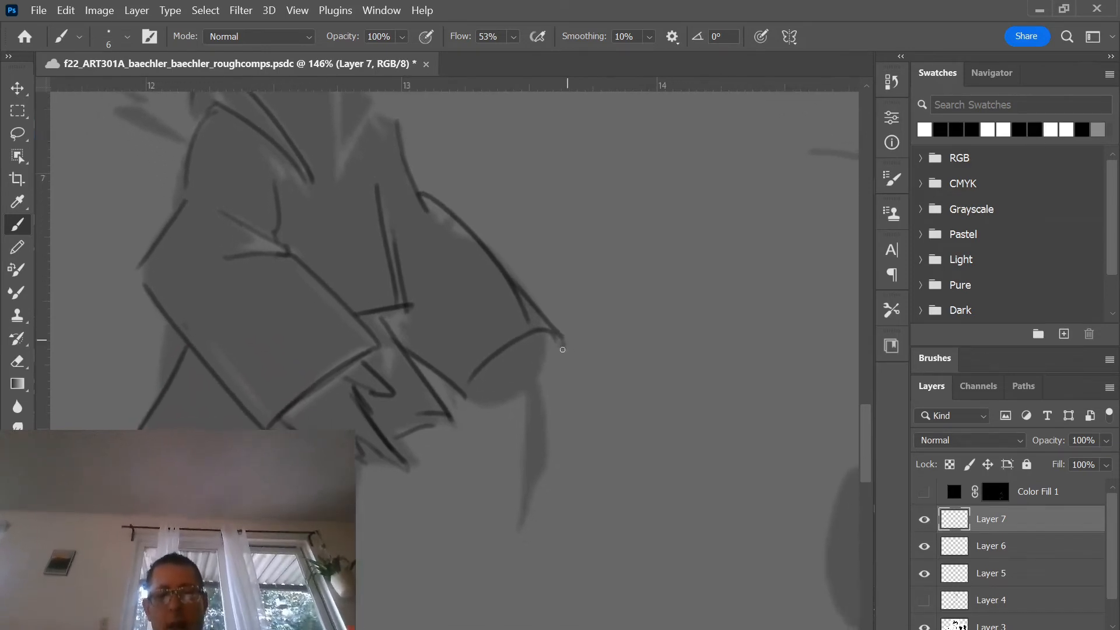
{"action": "mouse_move", "coordinate": [562, 349]}
{"action": "left_mouse_down"}
{"action": "mouse_move", "coordinate": [534, 385]}
{"action": "mouse_move", "coordinate": [467, 397]}
{"action": "left_mouse_up"}
{"action": "mouse_move", "coordinate": [538, 351]}
{"action": "left_mouse_down"}
{"action": "mouse_move", "coordinate": [539, 471]}
{"action": "mouse_move", "coordinate": [544, 460]}
{"action": "mouse_move", "coordinate": [525, 498]}
{"action": "mouse_move", "coordinate": [520, 381]}
{"action": "mouse_move", "coordinate": [523, 413]}
{"action": "mouse_move", "coordinate": [499, 453]}
{"action": "mouse_move", "coordinate": [505, 379]}
{"action": "left_mouse_up"}
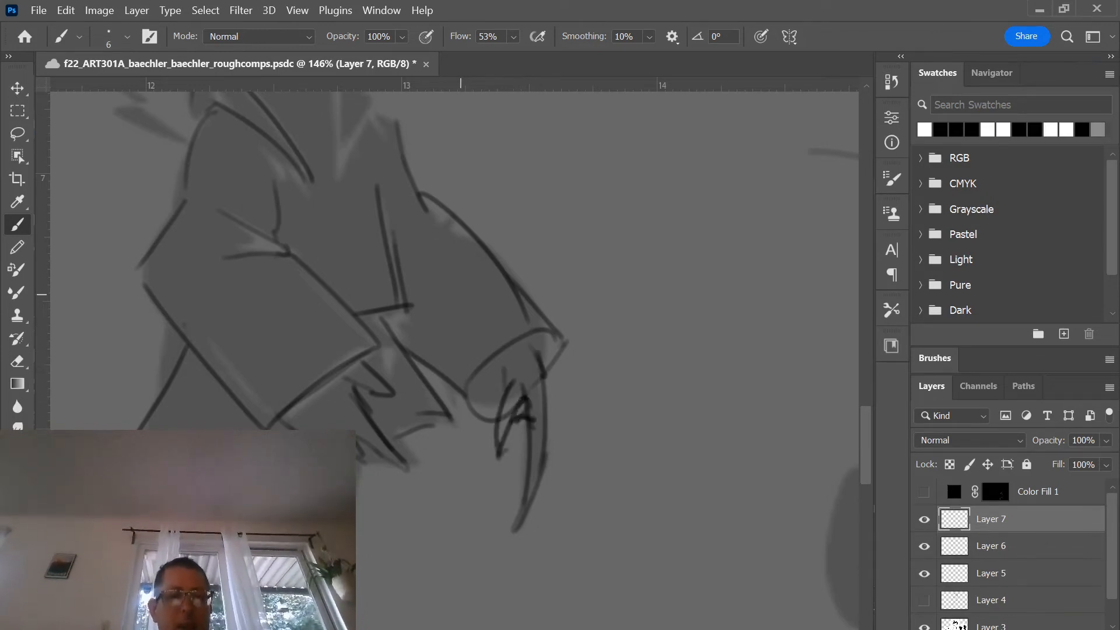
- Merge the child's line art on Layers 5, 6 and 7 into one layer
{"action": "scroll", "coordinate": [460, 296], "scroll_direction": "down", "scroll_amount": 10}
{"action": "left_click_drag", "start_coordinate": [437, 262], "coordinate": [474, 337]}
{"action": "left_click", "coordinate": [1001, 575], "text": "shift"}
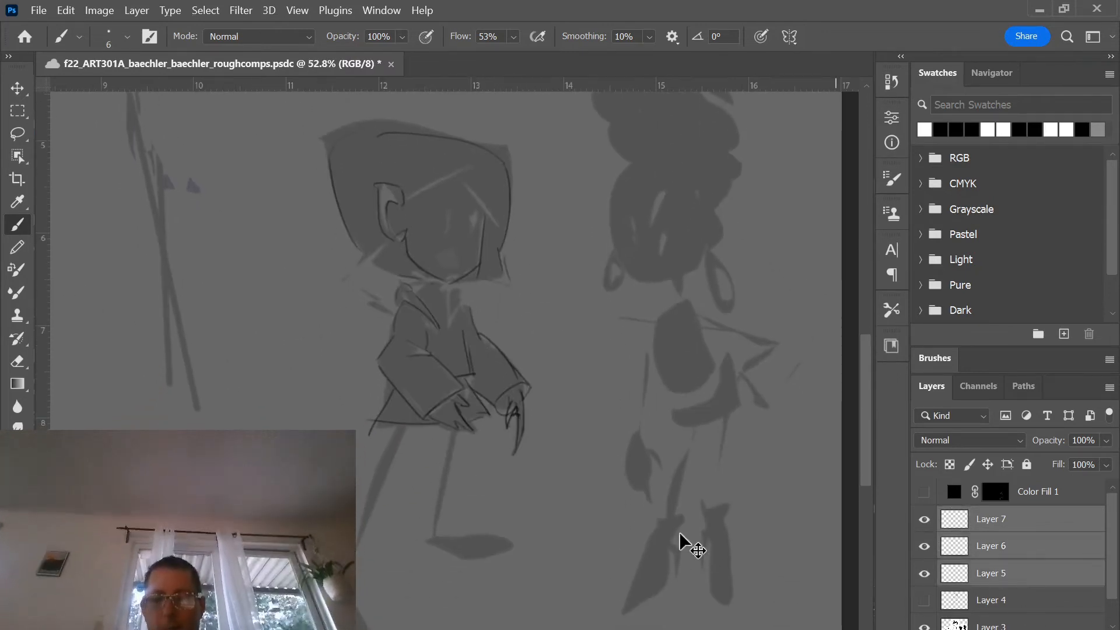
{"action": "key", "text": "ctrl+e"}
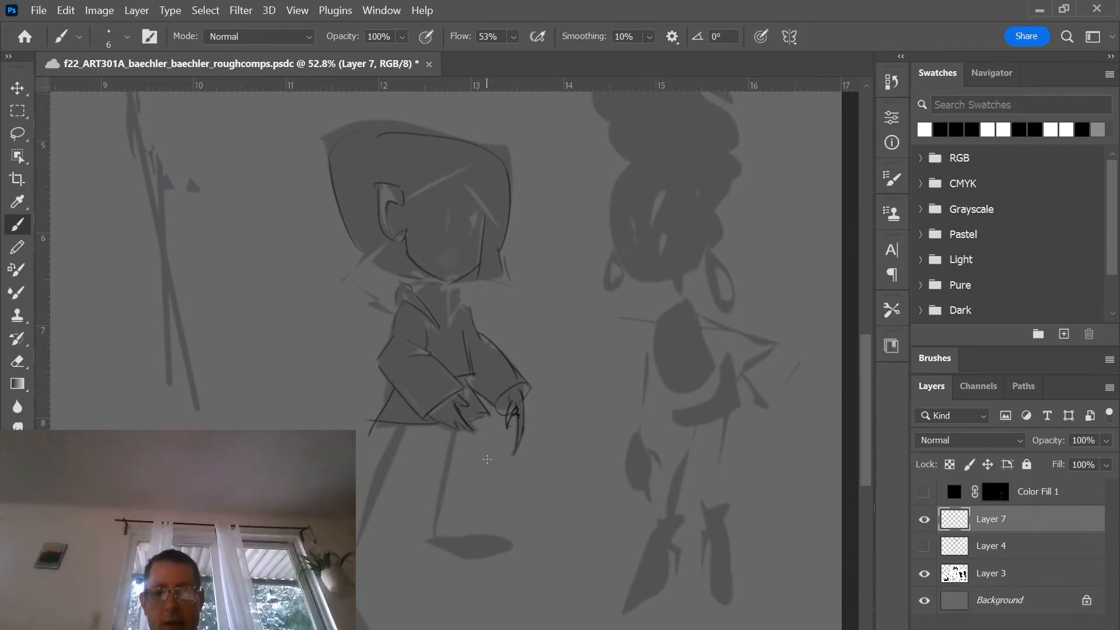
- Set the merged Layer 7's opacity to 30% and create a new default layer above it
{"action": "key", "text": "v"}
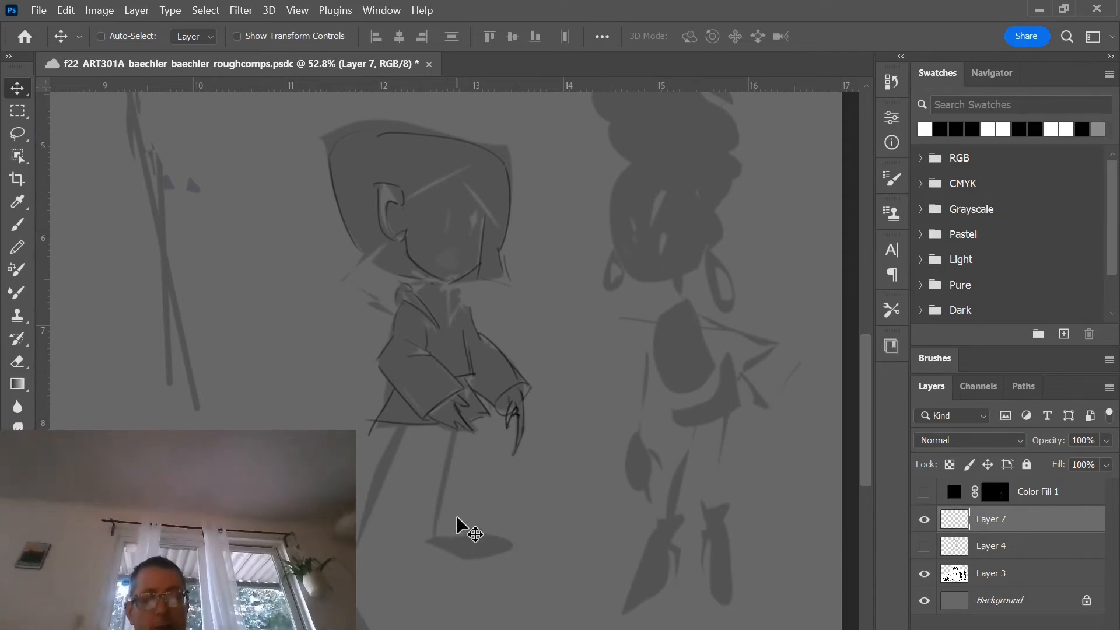
{"action": "key", "text": "3"}
{"action": "scroll", "coordinate": [569, 319], "scroll_direction": "up", "scroll_amount": 3}
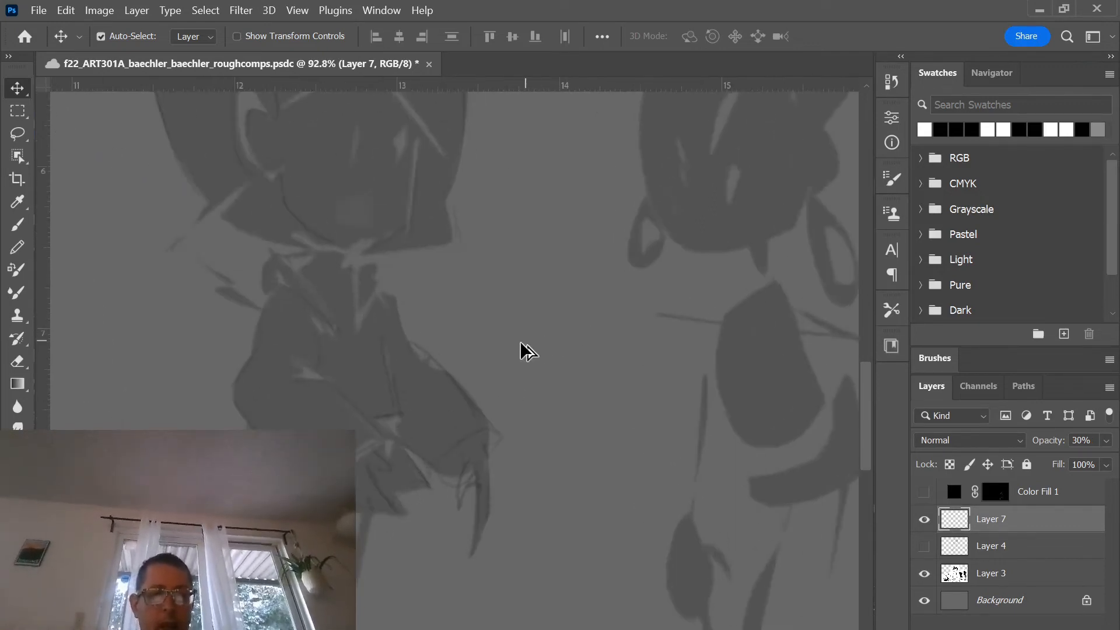
{"action": "left_click_drag", "start_coordinate": [490, 388], "coordinate": [638, 508]}
{"action": "key", "text": "ctrl+shift+n"}
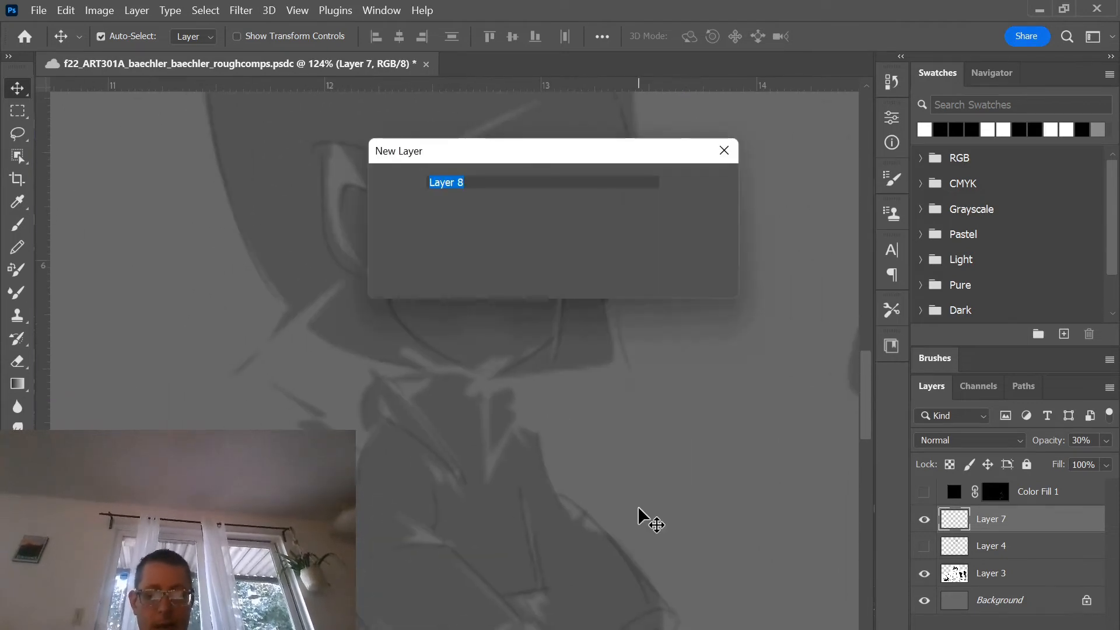
{"action": "key", "text": "Return"}
- Draw the child's two eyes on Layer 8 as tall, thick slanted strokes over the loose eye marks
{"action": "scroll", "coordinate": [638, 509], "scroll_direction": "up", "scroll_amount": 5}
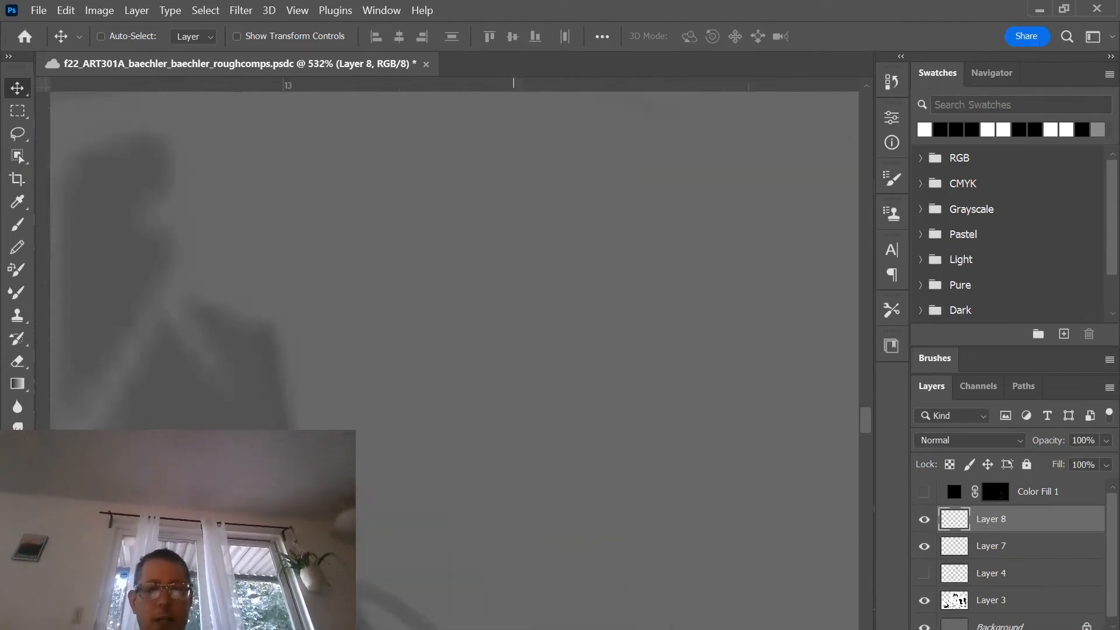
{"action": "mouse_move", "coordinate": [625, 507]}
{"action": "left_mouse_down"}
{"action": "mouse_move", "coordinate": [492, 370]}
{"action": "mouse_move", "coordinate": [175, 384]}
{"action": "left_mouse_up"}
{"action": "scroll", "coordinate": [262, 377], "scroll_direction": "down", "scroll_amount": 2}
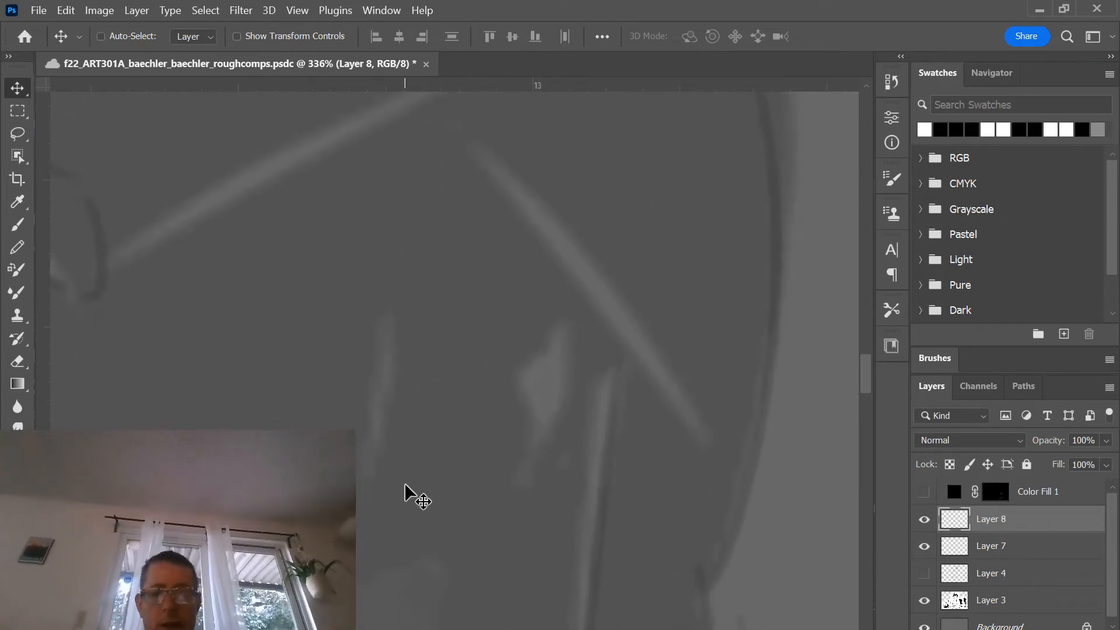
{"action": "left_click_drag", "start_coordinate": [411, 496], "coordinate": [597, 512]}
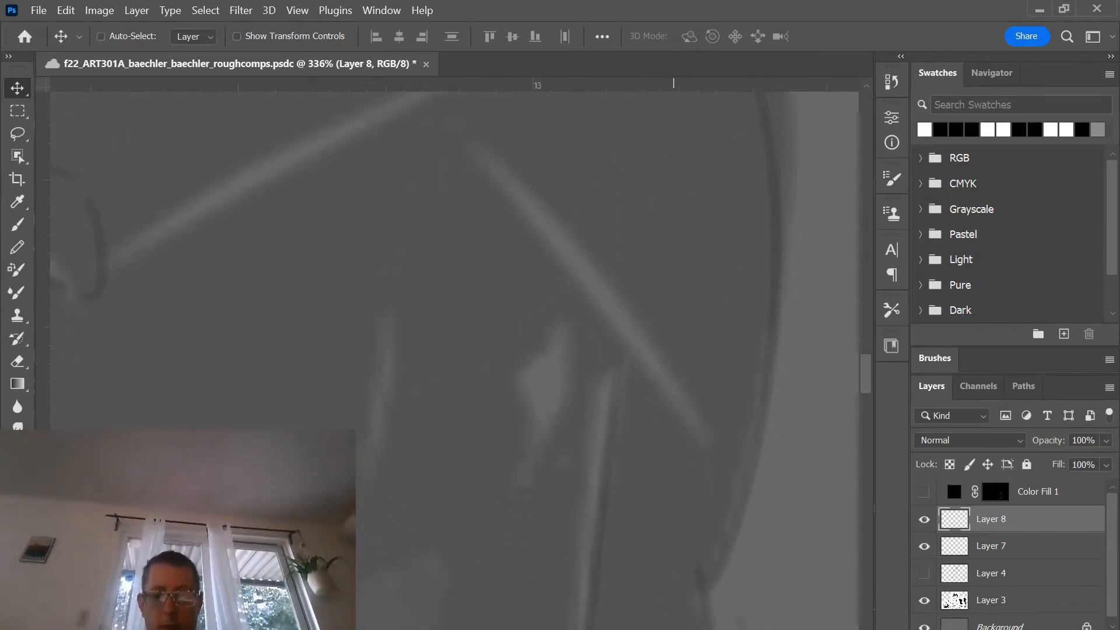
{"action": "key", "text": "b"}
{"action": "mouse_move", "coordinate": [383, 336]}
{"action": "left_mouse_down"}
{"action": "mouse_move", "coordinate": [370, 460]}
{"action": "mouse_move", "coordinate": [389, 361]}
{"action": "mouse_move", "coordinate": [381, 411]}
{"action": "left_mouse_up"}
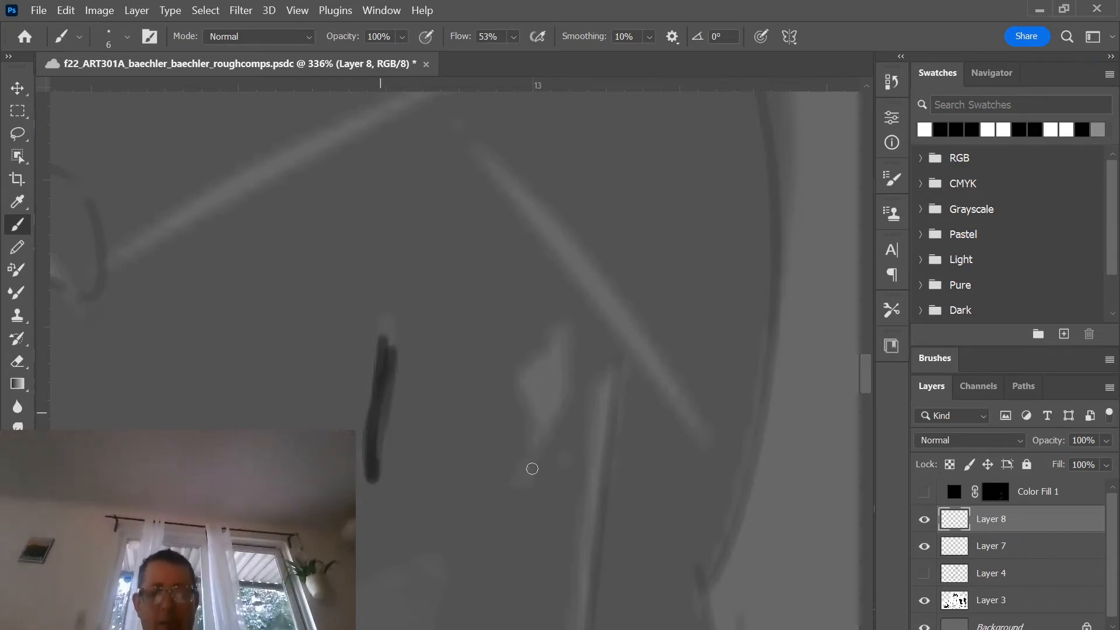
{"action": "mouse_move", "coordinate": [531, 467]}
{"action": "left_mouse_down"}
{"action": "mouse_move", "coordinate": [546, 354]}
{"action": "mouse_move", "coordinate": [532, 464]}
{"action": "left_mouse_up"}
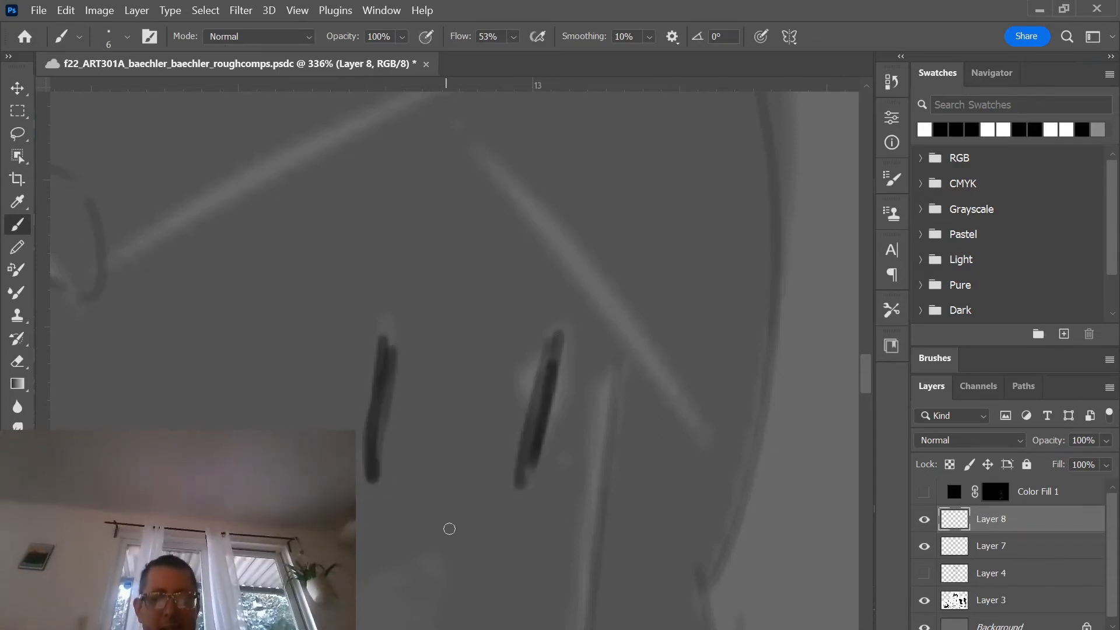
- Draw a small angular nose below the eyes and an open mouth with a darkened interior and visible tongue
{"action": "mouse_move", "coordinate": [456, 526]}
{"action": "left_mouse_down"}
{"action": "mouse_move", "coordinate": [419, 546]}
{"action": "mouse_move", "coordinate": [467, 518]}
{"action": "mouse_move", "coordinate": [449, 487]}
{"action": "left_mouse_up"}
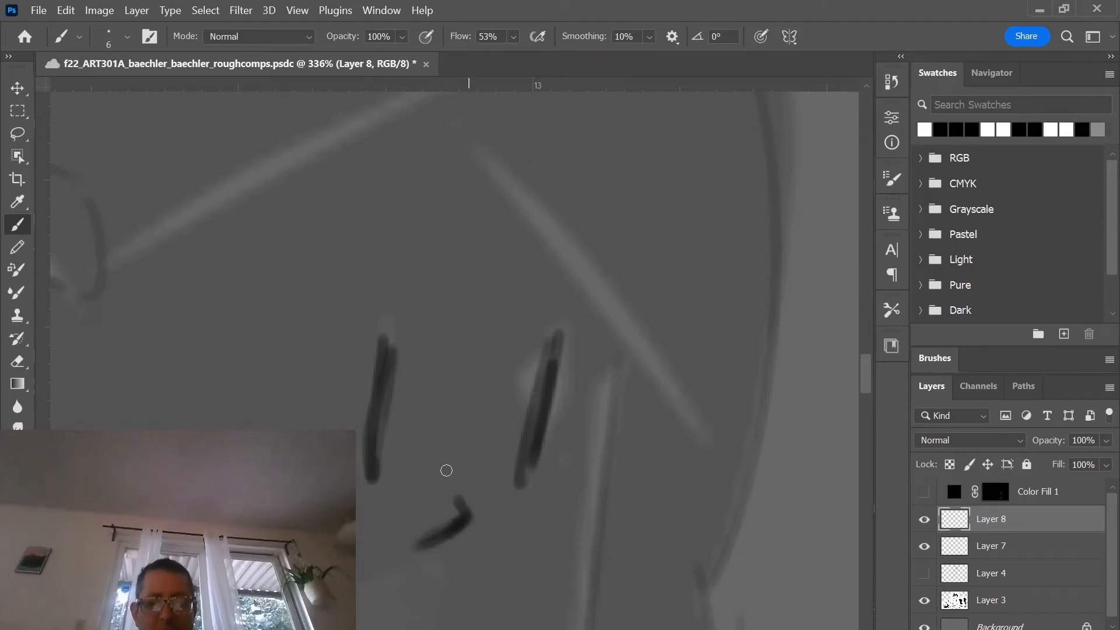
{"action": "left_click_drag", "start_coordinate": [372, 542], "coordinate": [414, 399]}
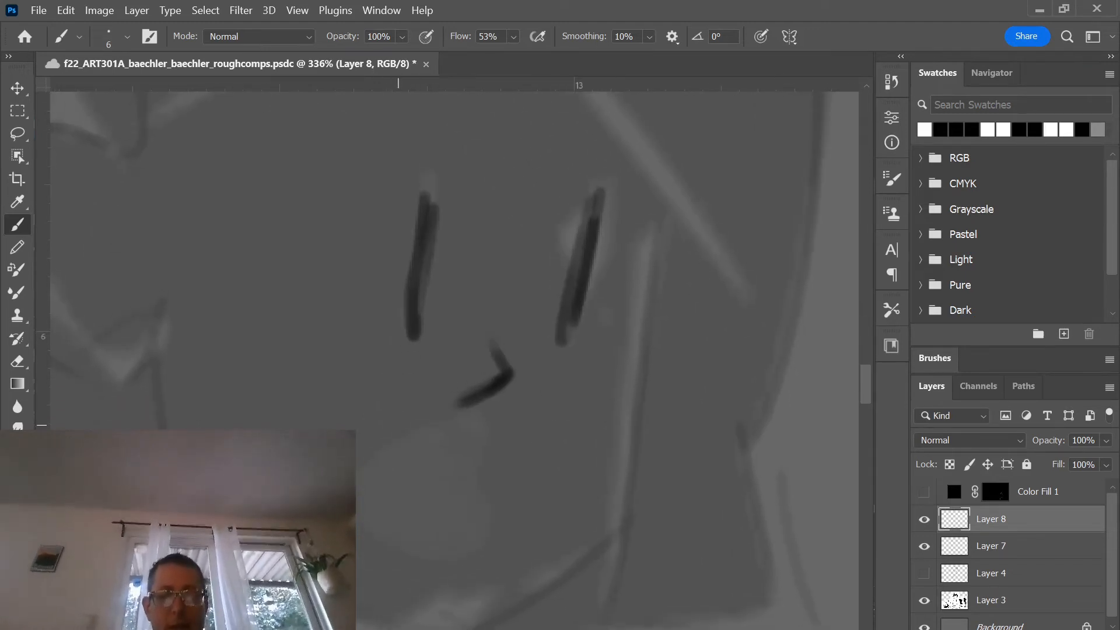
{"action": "mouse_move", "coordinate": [482, 452]}
{"action": "left_mouse_down"}
{"action": "mouse_move", "coordinate": [459, 450]}
{"action": "mouse_move", "coordinate": [380, 505]}
{"action": "left_mouse_up"}
{"action": "left_click_drag", "start_coordinate": [490, 464], "coordinate": [478, 549]}
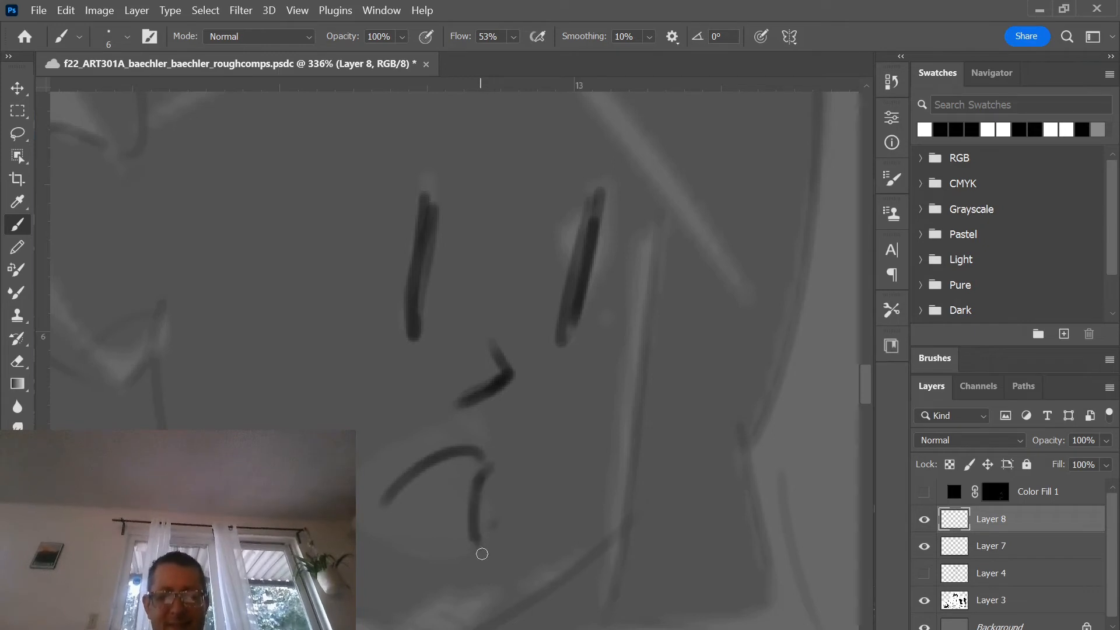
{"action": "left_click_drag", "start_coordinate": [479, 501], "coordinate": [467, 566]}
{"action": "mouse_move", "coordinate": [493, 469]}
{"action": "left_mouse_down"}
{"action": "mouse_move", "coordinate": [446, 576]}
{"action": "mouse_move", "coordinate": [372, 514]}
{"action": "left_mouse_up"}
{"action": "mouse_move", "coordinate": [436, 549]}
{"action": "left_mouse_down"}
{"action": "mouse_move", "coordinate": [498, 494]}
{"action": "mouse_move", "coordinate": [448, 471]}
{"action": "mouse_move", "coordinate": [490, 474]}
{"action": "mouse_move", "coordinate": [455, 528]}
{"action": "mouse_move", "coordinate": [462, 536]}
{"action": "mouse_move", "coordinate": [402, 554]}
{"action": "mouse_move", "coordinate": [473, 489]}
{"action": "mouse_move", "coordinate": [425, 510]}
{"action": "mouse_move", "coordinate": [466, 501]}
{"action": "mouse_move", "coordinate": [426, 504]}
{"action": "mouse_move", "coordinate": [438, 472]}
{"action": "mouse_move", "coordinate": [373, 521]}
{"action": "left_mouse_up"}
- Ink the face contour from the far cheek around the chin up to the ear, undoing and redrawing the near jaw curve
{"action": "mouse_move", "coordinate": [607, 541]}
{"action": "left_mouse_down"}
{"action": "mouse_move", "coordinate": [631, 477]}
{"action": "mouse_move", "coordinate": [664, 234]}
{"action": "left_mouse_up"}
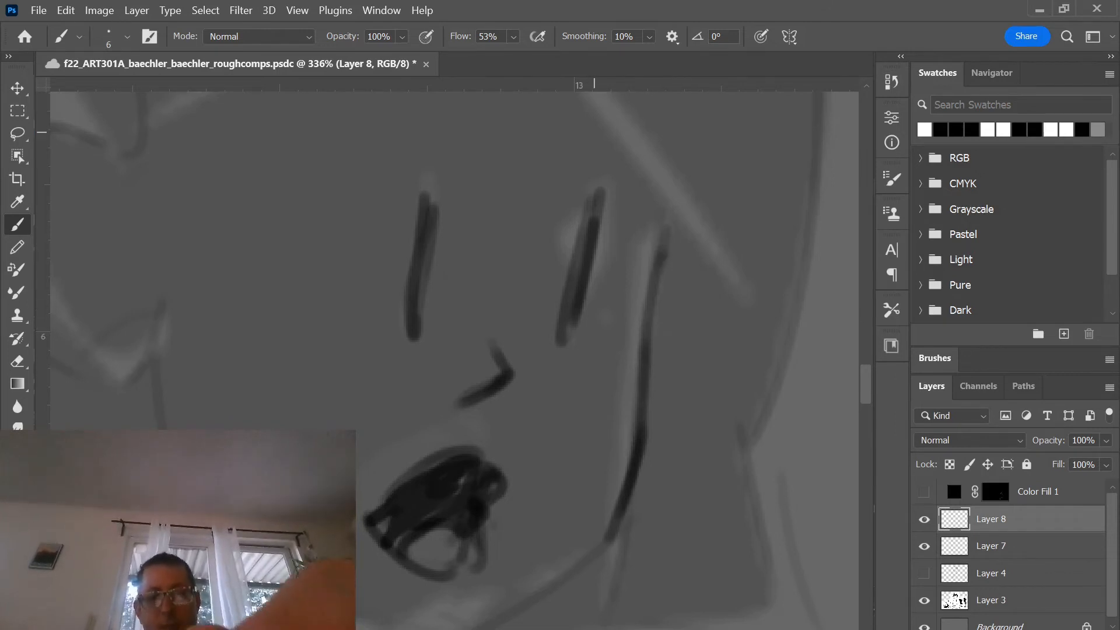
{"action": "left_click_drag", "start_coordinate": [598, 127], "coordinate": [567, 140]}
{"action": "left_click_drag", "start_coordinate": [357, 322], "coordinate": [396, 467]}
{"action": "left_click_drag", "start_coordinate": [484, 280], "coordinate": [386, 199]}
{"action": "mouse_move", "coordinate": [260, 466]}
{"action": "left_mouse_down"}
{"action": "mouse_move", "coordinate": [527, 308]}
{"action": "mouse_move", "coordinate": [461, 181]}
{"action": "mouse_move", "coordinate": [354, 207]}
{"action": "left_mouse_up"}
{"action": "mouse_move", "coordinate": [659, 492]}
{"action": "left_mouse_down"}
{"action": "mouse_move", "coordinate": [553, 520]}
{"action": "mouse_move", "coordinate": [568, 517]}
{"action": "mouse_move", "coordinate": [450, 466]}
{"action": "mouse_move", "coordinate": [347, 387]}
{"action": "left_mouse_up"}
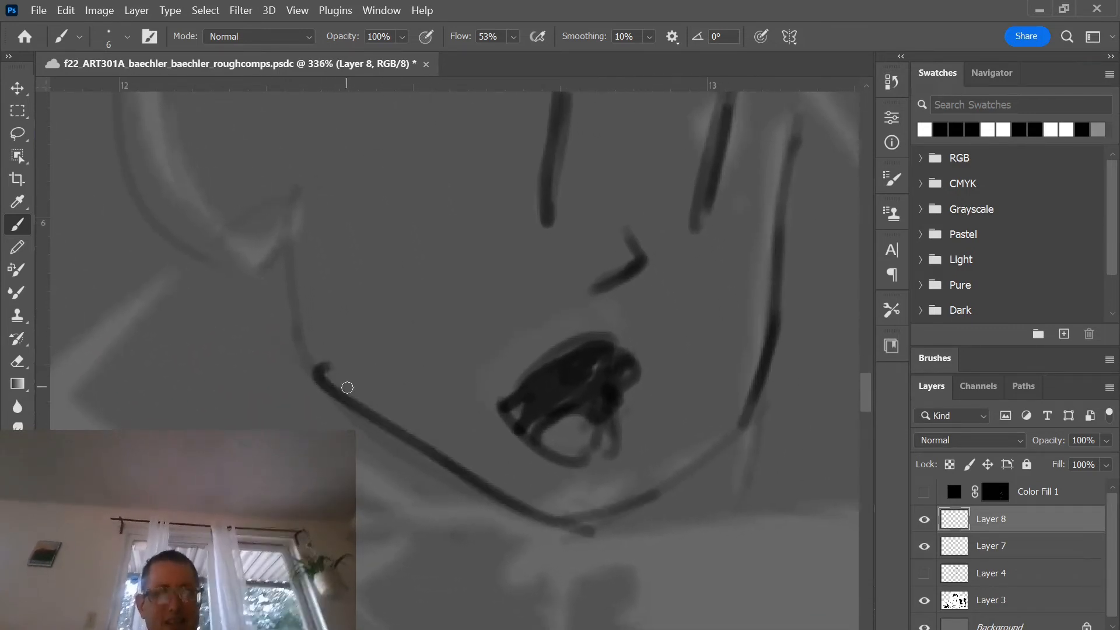
{"action": "key", "text": "ctrl+z"}
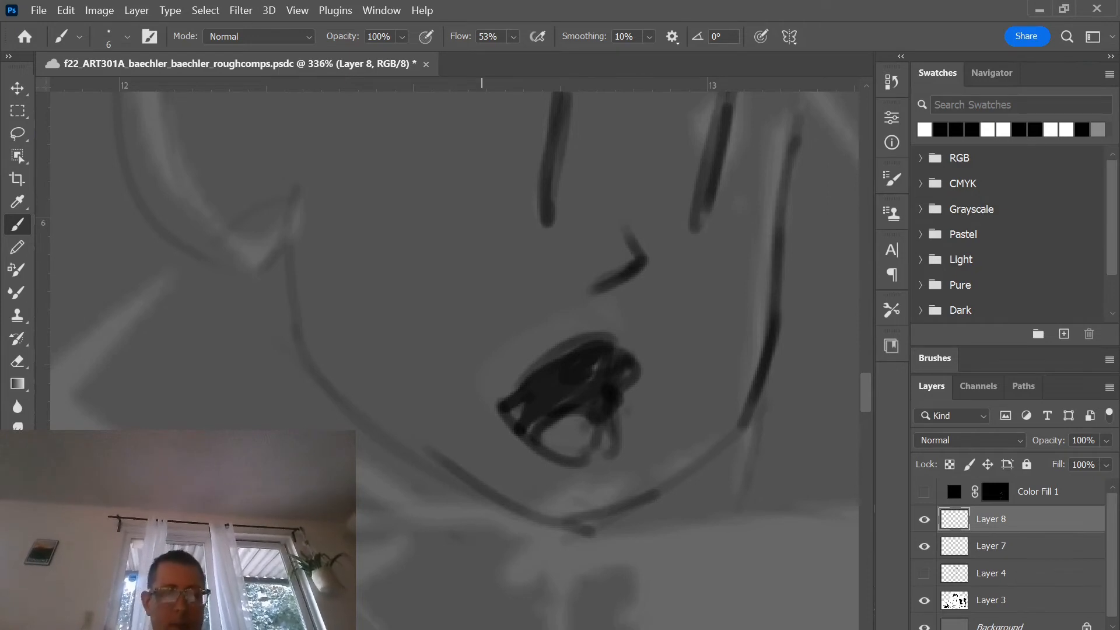
{"action": "mouse_move", "coordinate": [560, 522]}
{"action": "left_mouse_down"}
{"action": "mouse_move", "coordinate": [379, 433]}
{"action": "mouse_move", "coordinate": [397, 434]}
{"action": "mouse_move", "coordinate": [287, 267]}
{"action": "mouse_move", "coordinate": [291, 233]}
{"action": "left_mouse_up"}
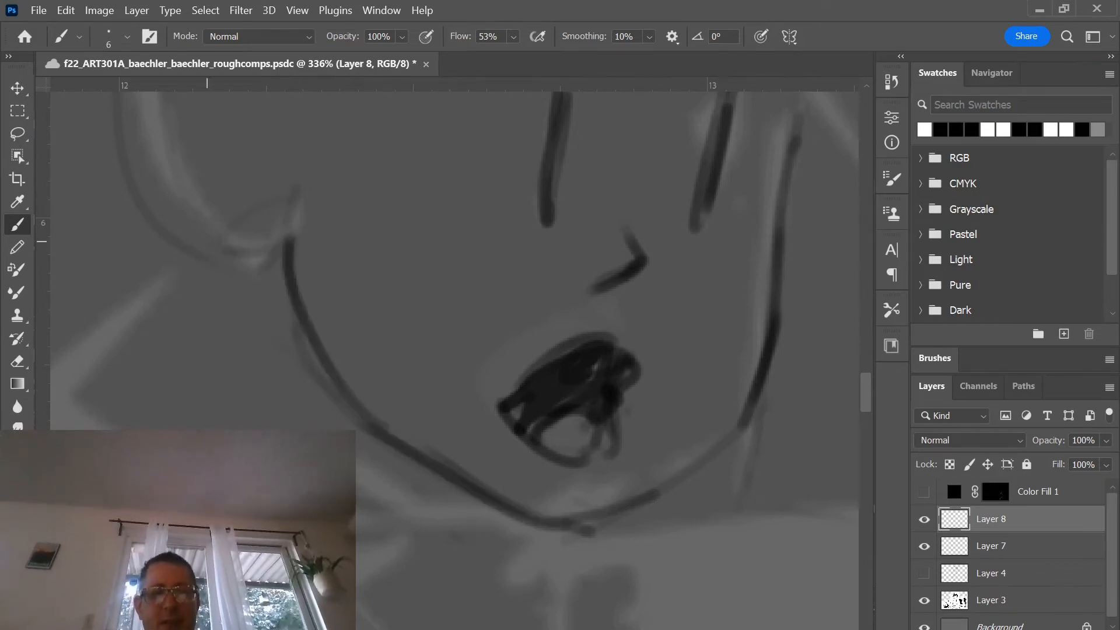
- Show Layer 4 again with the line art of the robot and the standing woman
{"action": "scroll", "coordinate": [207, 241], "scroll_direction": "down", "scroll_amount": 12}
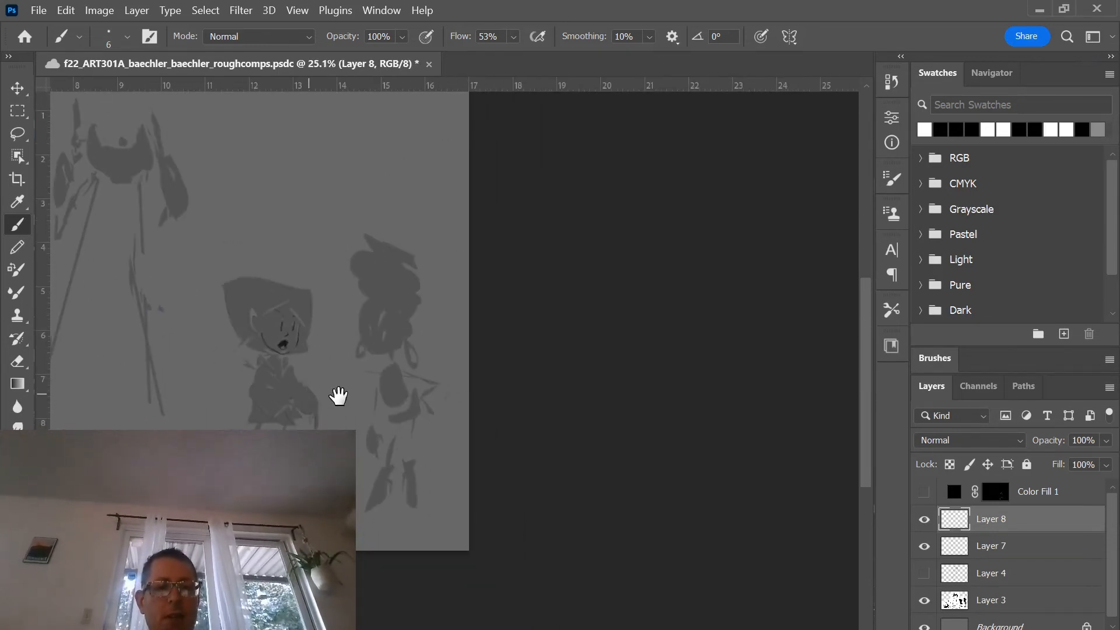
{"action": "left_click_drag", "start_coordinate": [338, 396], "coordinate": [846, 477]}
{"action": "left_click", "coordinate": [924, 573]}
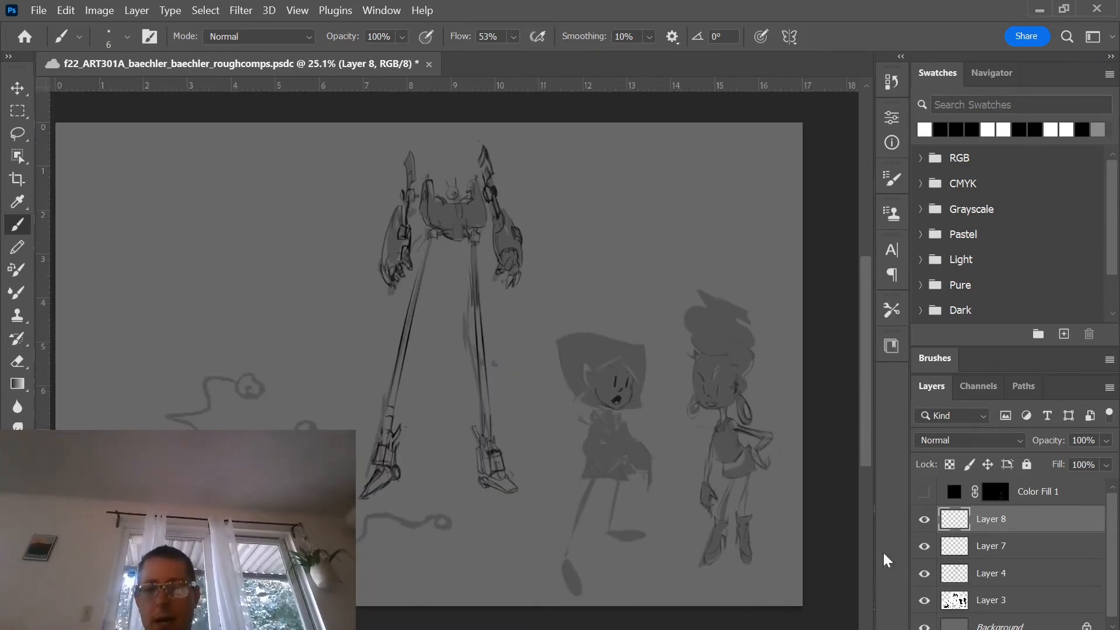
{"action": "scroll", "coordinate": [316, 322], "scroll_direction": "up", "scroll_amount": 3}
{"action": "left_click_drag", "start_coordinate": [455, 294], "coordinate": [90, 568]}
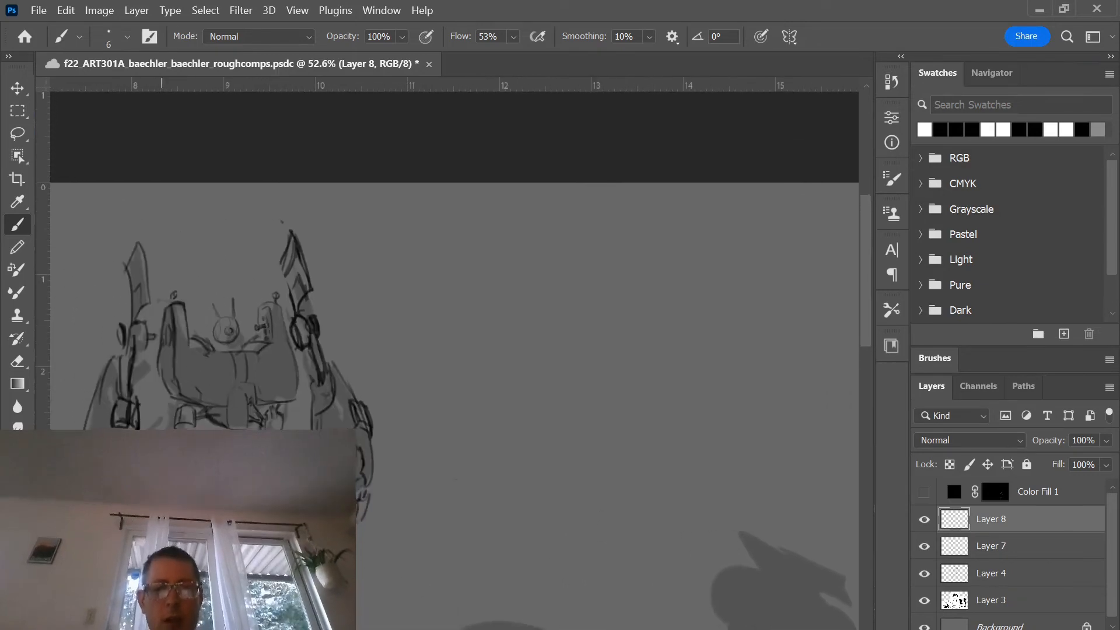
- Fade Layer 4 with the loose robot drawing to 30% opacity and add a new layer above it
{"action": "scroll", "coordinate": [230, 402], "scroll_direction": "up", "scroll_amount": 4}
{"action": "left_click_drag", "start_coordinate": [328, 457], "coordinate": [507, 563]}
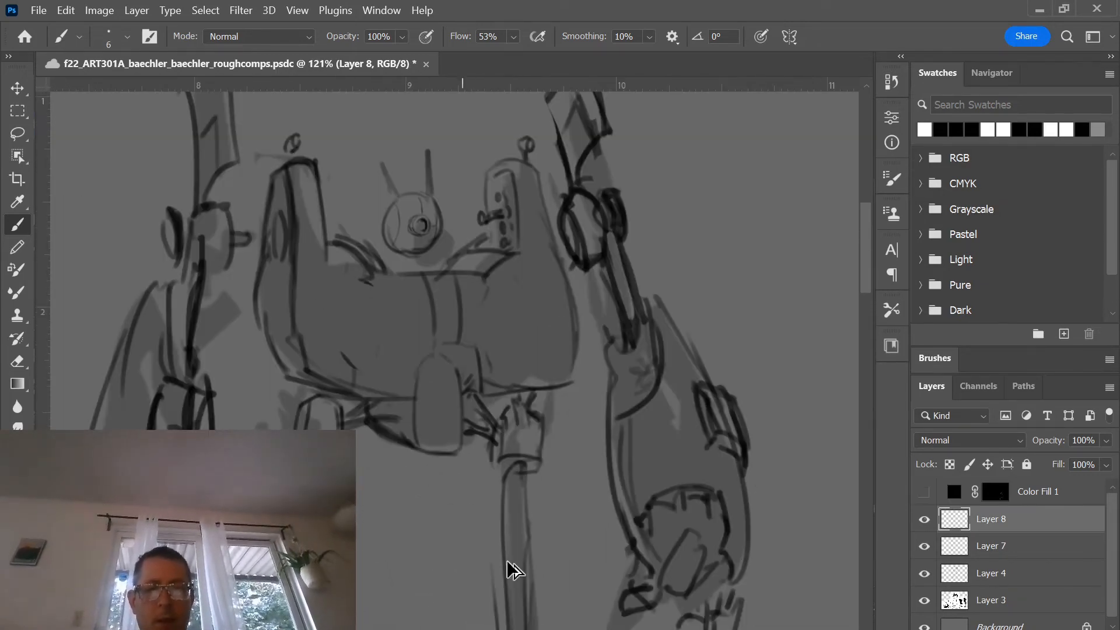
{"action": "left_click", "coordinate": [959, 576]}
{"action": "key", "text": "v"}
{"action": "key", "text": "3"}
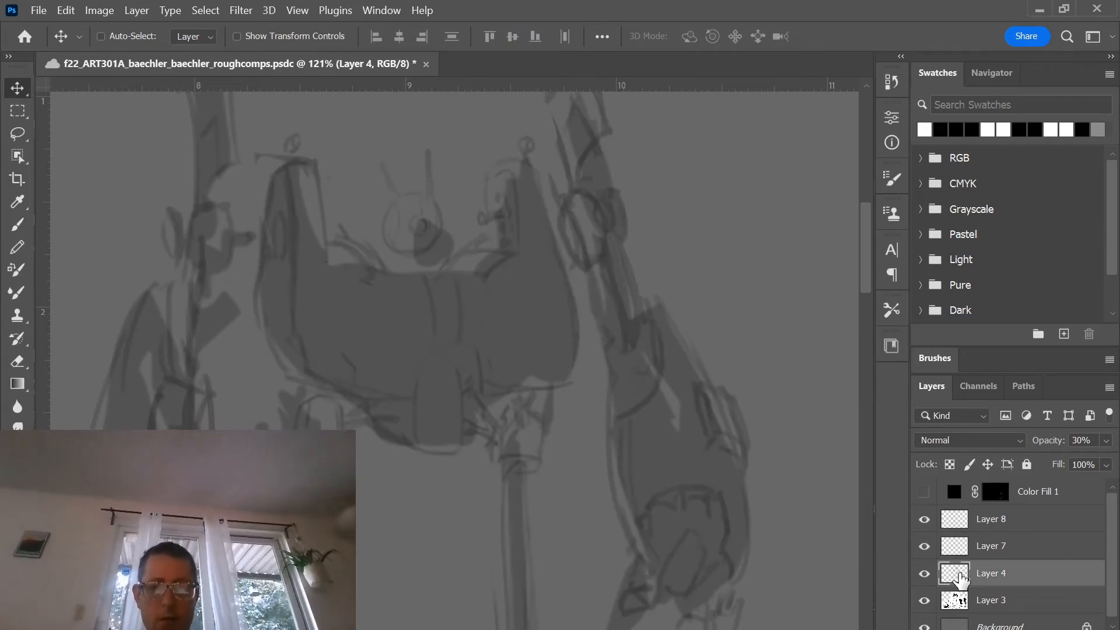
{"action": "left_click_drag", "start_coordinate": [959, 578], "coordinate": [960, 579]}
{"action": "key", "text": "ctrl+shift+n"}
{"action": "key", "text": "Return"}
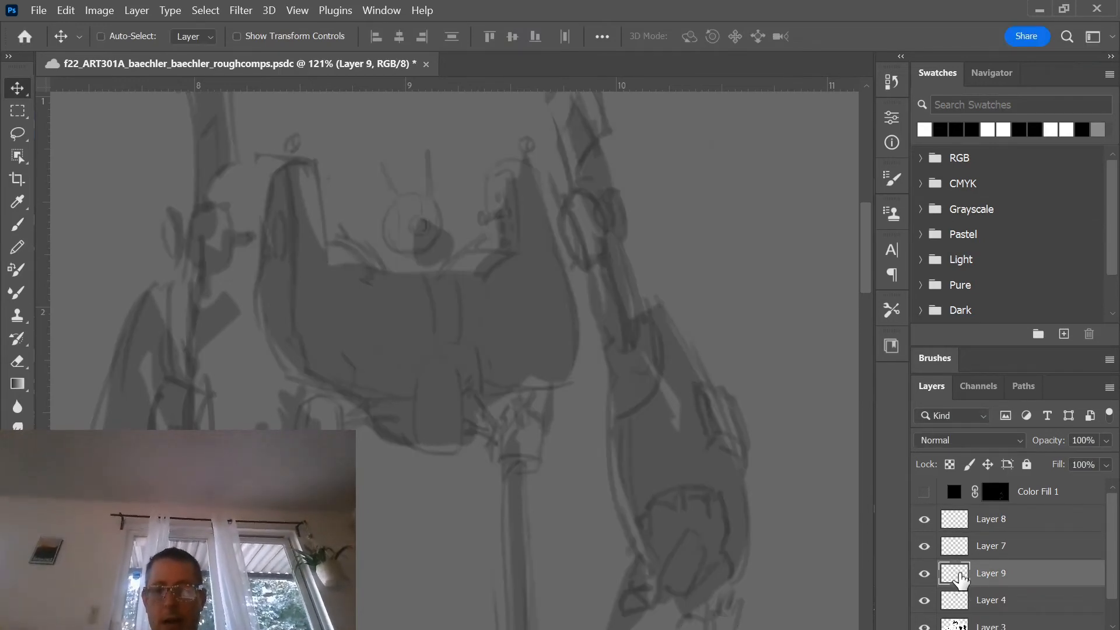
- Choose the Hard Round Pressure Size brush for the line art on Layer 9
{"action": "scroll", "coordinate": [781, 540], "scroll_direction": "up", "scroll_amount": 2}
{"action": "scroll", "coordinate": [780, 540], "scroll_direction": "up", "scroll_amount": 4}
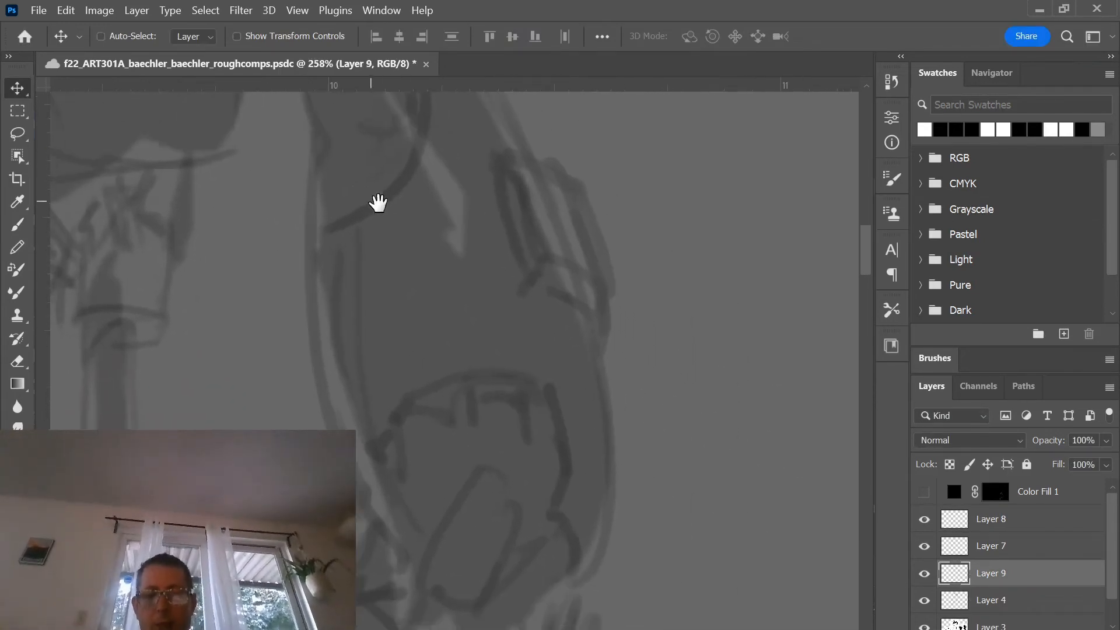
{"action": "right_click", "coordinate": [462, 432]}
{"action": "left_click", "coordinate": [243, 199]}
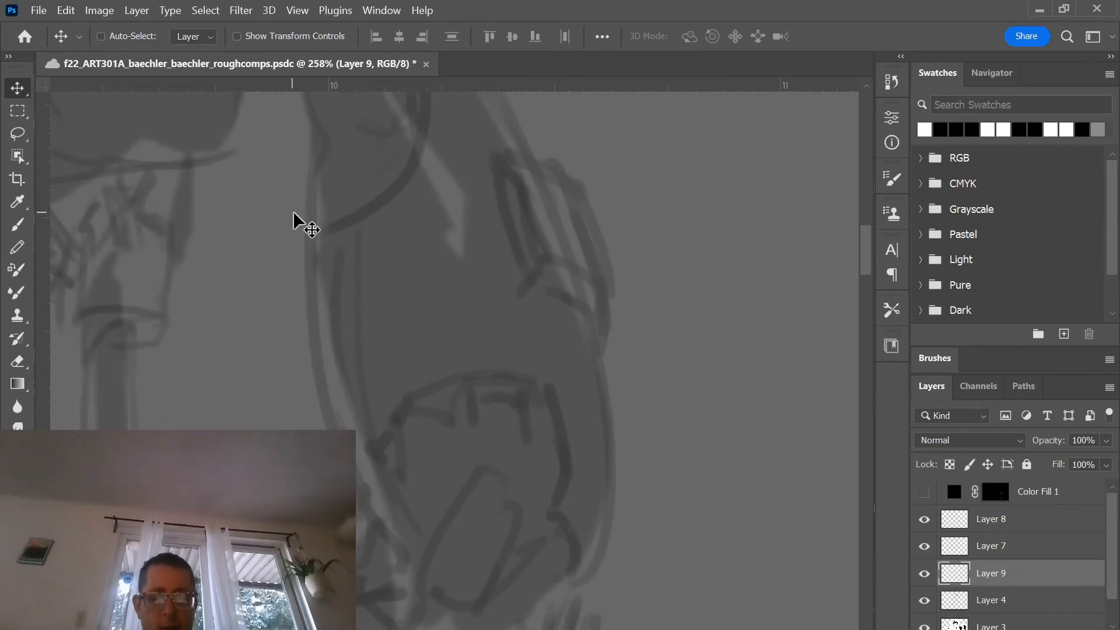
{"action": "key", "text": "b"}
{"action": "right_click", "coordinate": [430, 300]}
{"action": "scroll", "coordinate": [532, 537], "scroll_direction": "down", "scroll_amount": 1}
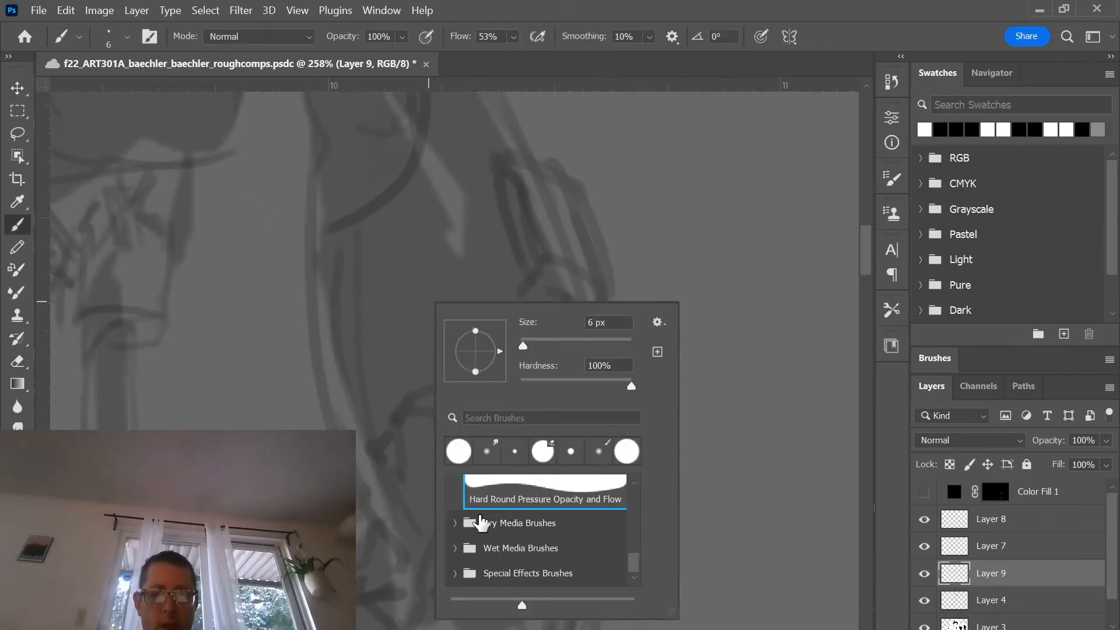
{"action": "scroll", "coordinate": [489, 519], "scroll_direction": "up", "scroll_amount": 3}
{"action": "scroll", "coordinate": [496, 519], "scroll_direction": "up", "scroll_amount": 2}
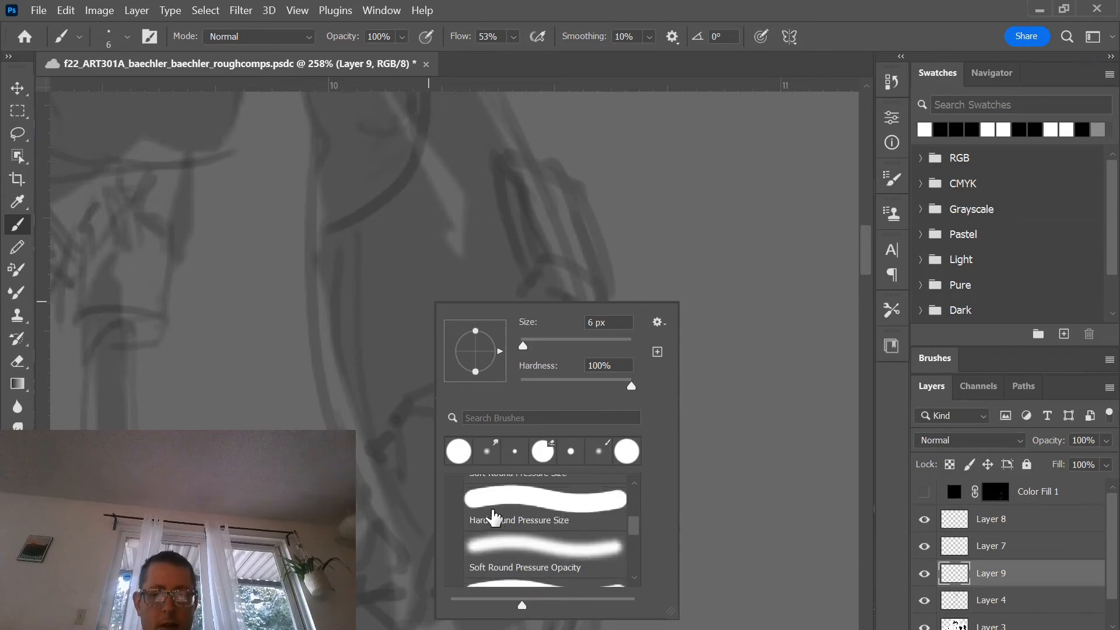
{"action": "left_click", "coordinate": [514, 526]}
{"action": "left_click", "coordinate": [256, 399]}
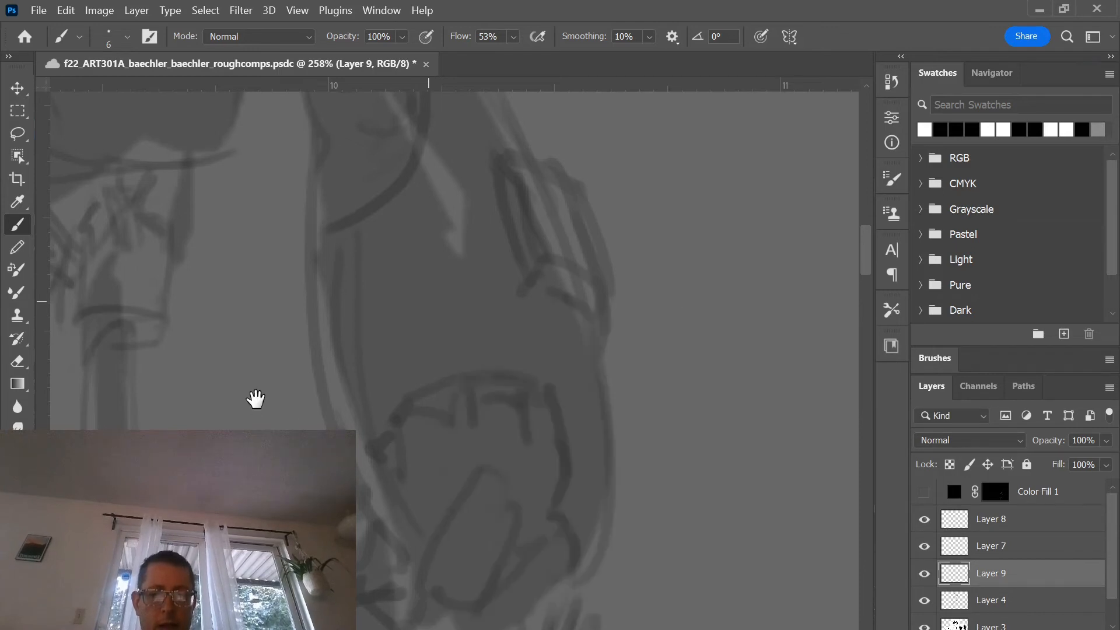
- Lower the brush's pen-pressure minimum diameter to 17%, undoing the stray paste and the test strokes
{"action": "key", "text": "ctrl+v"}
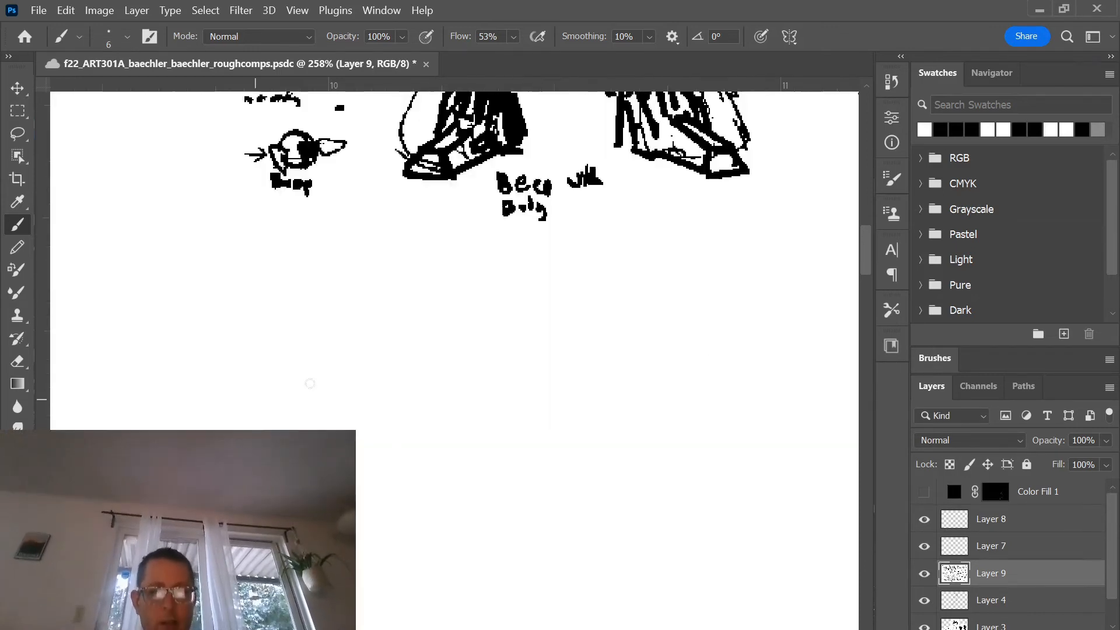
{"action": "key", "text": "F5"}
{"action": "key", "text": "ctrl+z"}
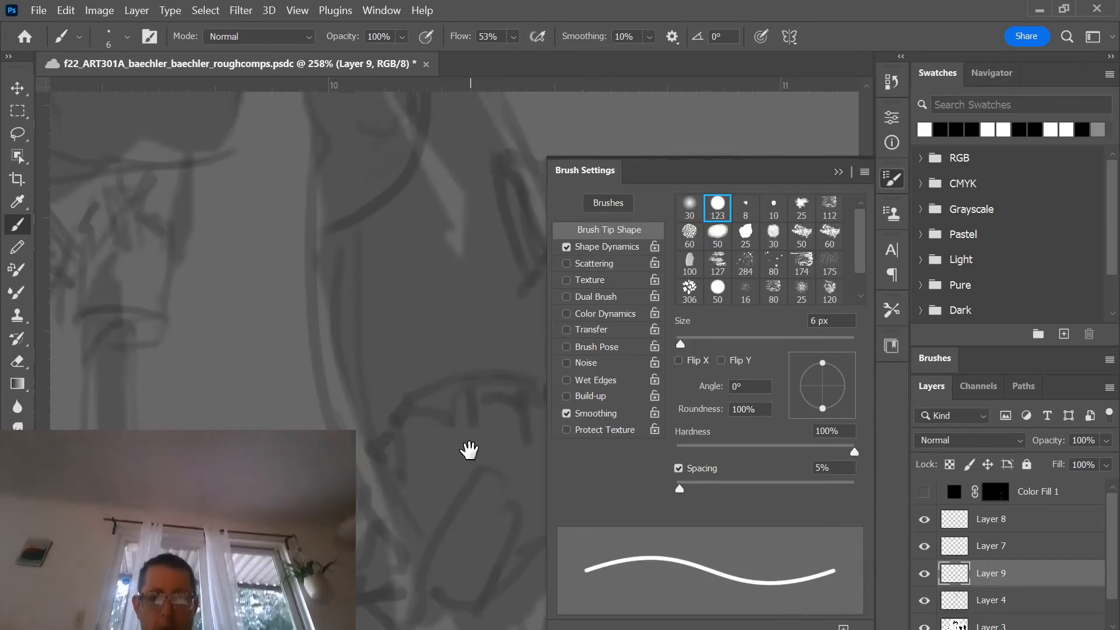
{"action": "left_click", "coordinate": [607, 248]}
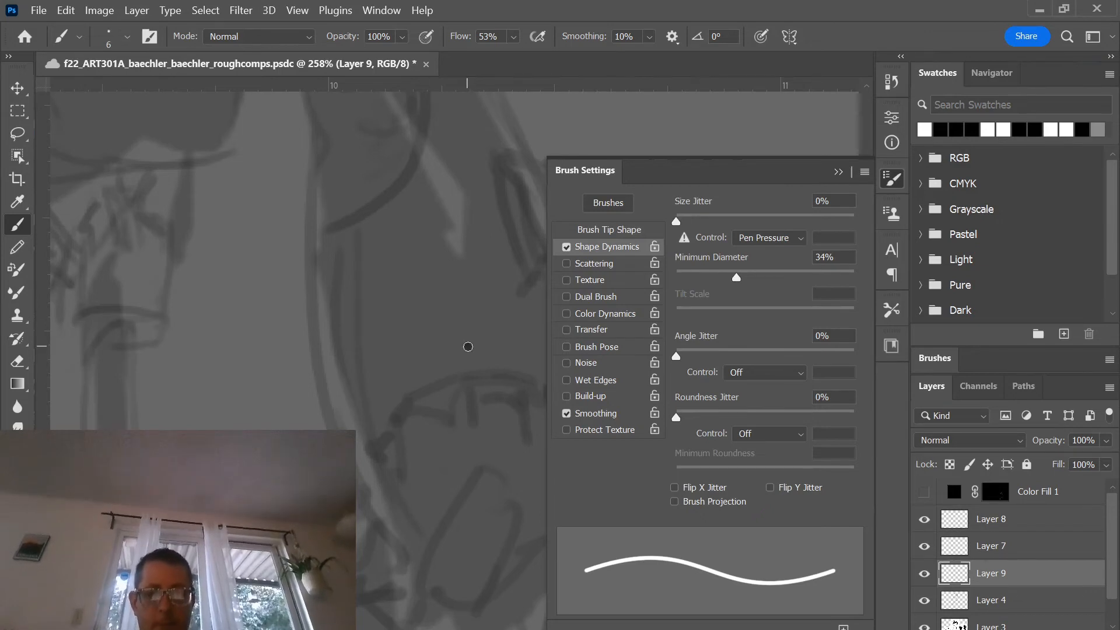
{"action": "left_click_drag", "start_coordinate": [211, 426], "coordinate": [214, 314]}
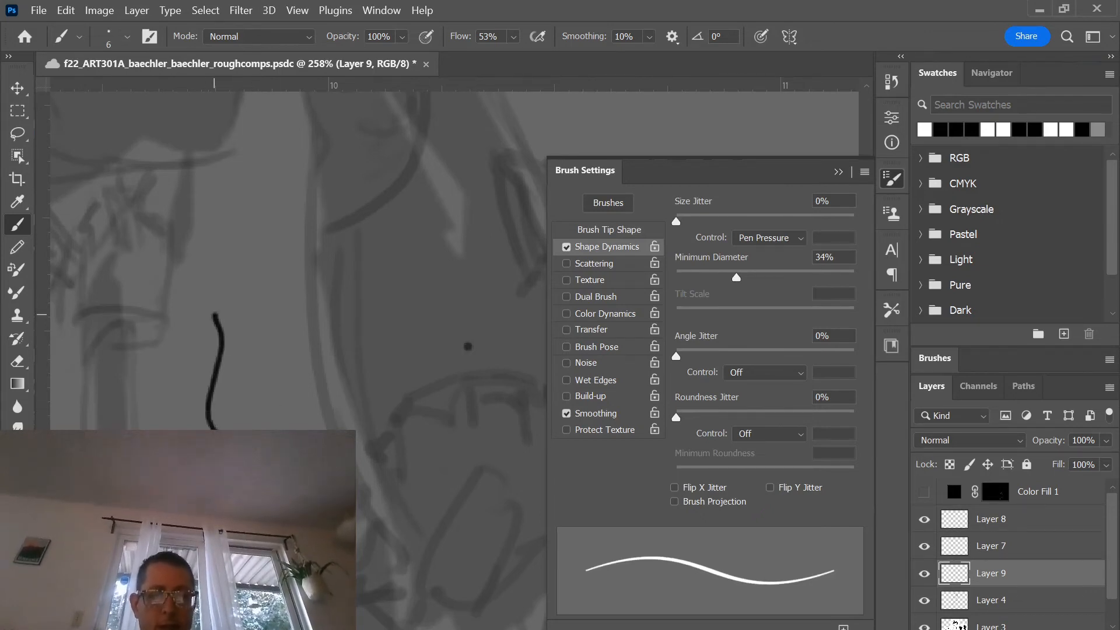
{"action": "key", "text": "ctrl+z"}
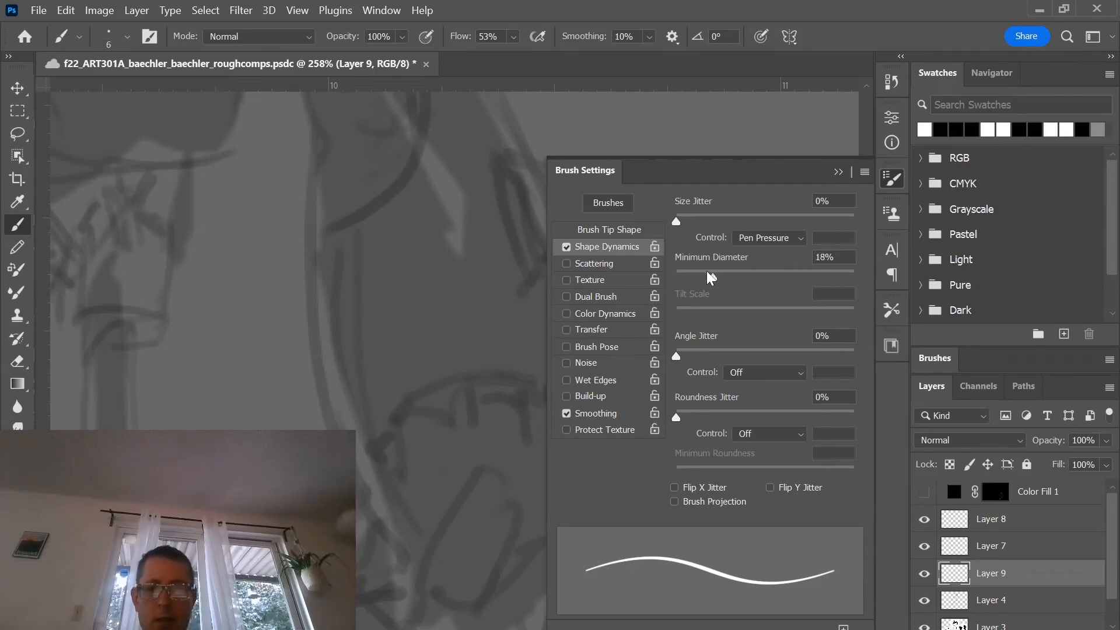
{"action": "left_click_drag", "start_coordinate": [707, 271], "coordinate": [706, 271]}
{"action": "left_click_drag", "start_coordinate": [248, 432], "coordinate": [210, 290]}
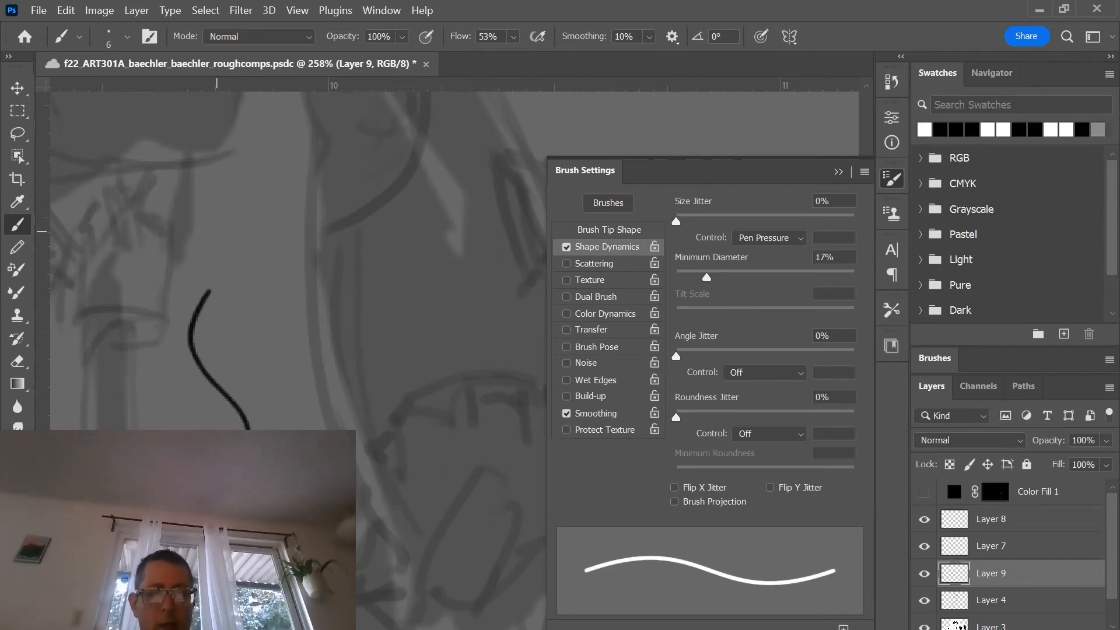
{"action": "key", "text": "ctrl+z"}
{"action": "key", "text": "F5"}
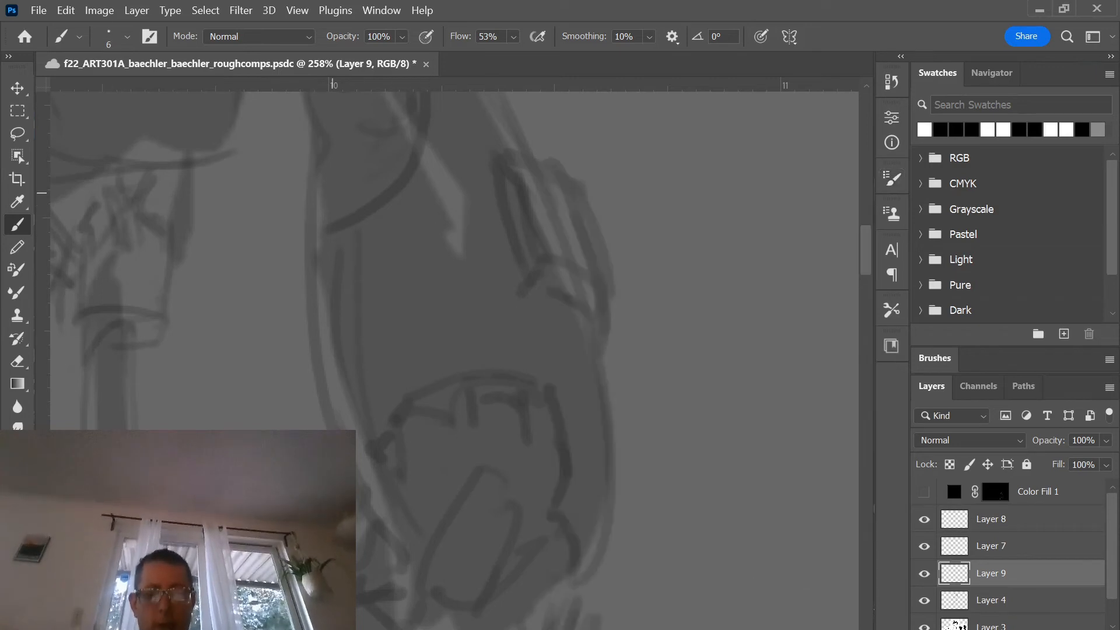
- Raise the brush smoothing to 32%
{"action": "mouse_move", "coordinate": [576, 37]}
{"action": "left_mouse_down"}
{"action": "mouse_move", "coordinate": [600, 38]}
{"action": "mouse_move", "coordinate": [585, 50]}
{"action": "left_mouse_up"}
{"action": "left_click_drag", "start_coordinate": [527, 345], "coordinate": [474, 236]}
{"action": "left_click_drag", "start_coordinate": [458, 302], "coordinate": [378, 353]}
{"action": "left_click_drag", "start_coordinate": [382, 293], "coordinate": [557, 589]}
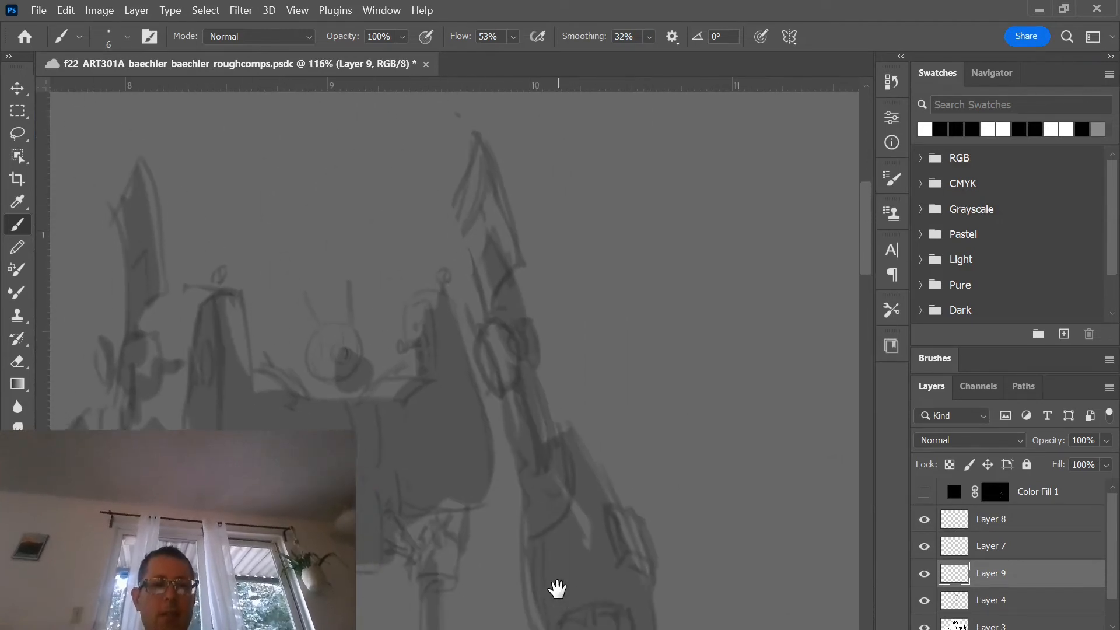
- Ink the outer edge of the robot's upright shoulder block beside the arm joint, plus the inner edges of its front panel
{"action": "left_click", "coordinate": [425, 377], "text": "ctrl"}
{"action": "left_click", "coordinate": [410, 340], "text": "ctrl"}
{"action": "left_click_drag", "start_coordinate": [535, 126], "coordinate": [600, 92]}
{"action": "mouse_move", "coordinate": [367, 235]}
{"action": "left_mouse_down"}
{"action": "mouse_move", "coordinate": [503, 231]}
{"action": "mouse_move", "coordinate": [372, 287]}
{"action": "left_mouse_up"}
{"action": "left_click_drag", "start_coordinate": [525, 317], "coordinate": [550, 320]}
{"action": "mouse_move", "coordinate": [481, 320]}
{"action": "left_mouse_down"}
{"action": "mouse_move", "coordinate": [385, 340]}
{"action": "mouse_move", "coordinate": [337, 321]}
{"action": "left_mouse_up"}
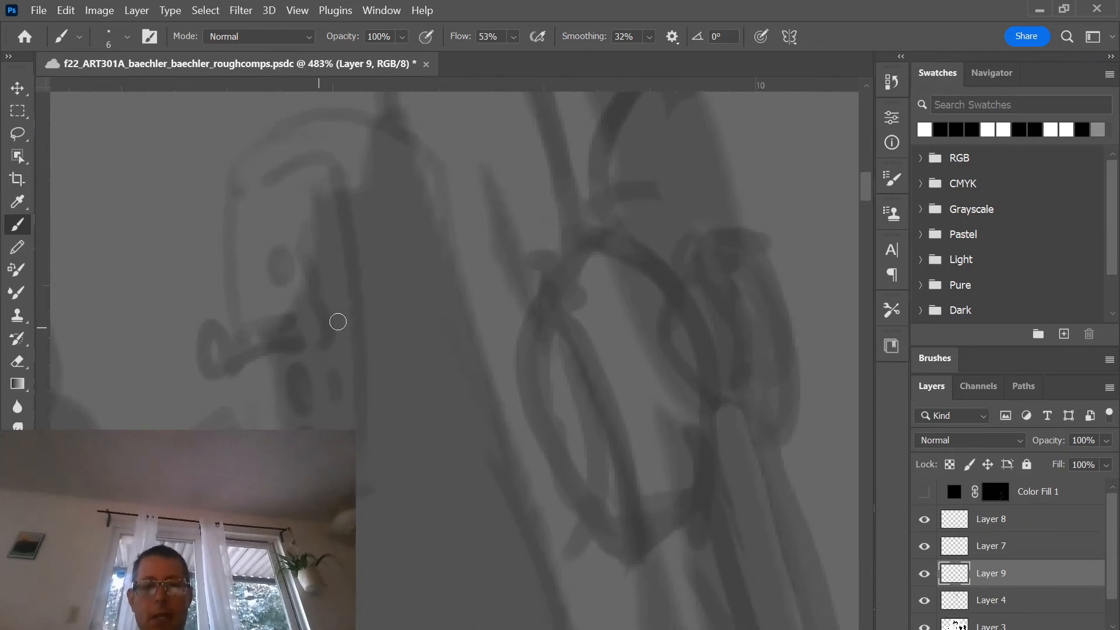
{"action": "mouse_move", "coordinate": [527, 507]}
{"action": "left_mouse_down"}
{"action": "mouse_move", "coordinate": [446, 196]}
{"action": "mouse_move", "coordinate": [420, 151]}
{"action": "mouse_move", "coordinate": [325, 122]}
{"action": "left_mouse_up"}
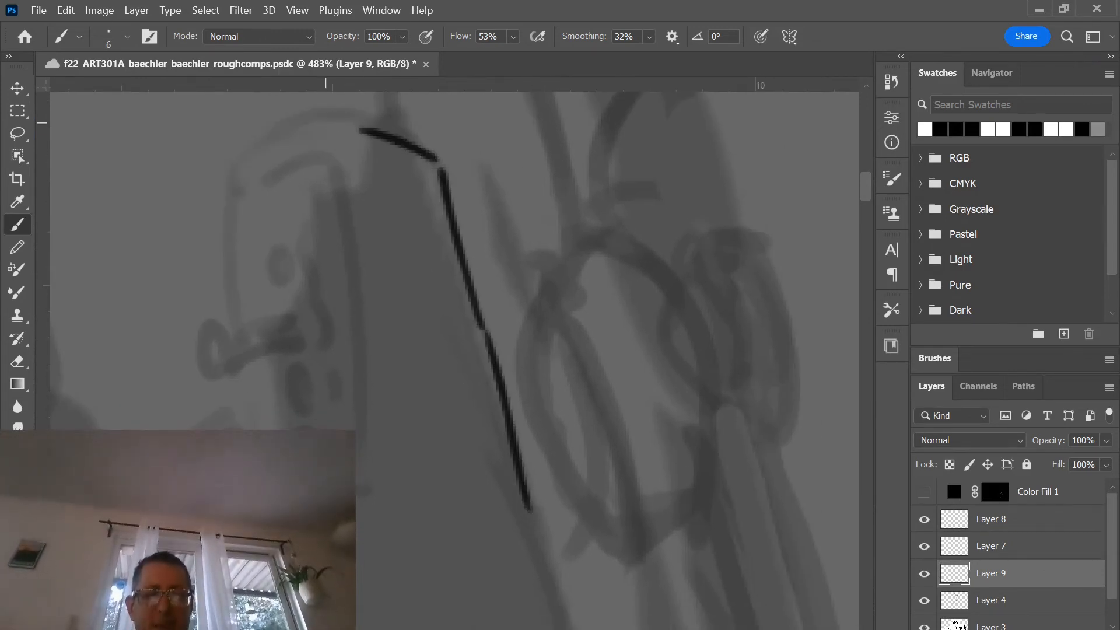
{"action": "mouse_move", "coordinate": [368, 438]}
{"action": "left_mouse_down"}
{"action": "mouse_move", "coordinate": [362, 316]}
{"action": "mouse_move", "coordinate": [378, 290]}
{"action": "mouse_move", "coordinate": [354, 160]}
{"action": "left_mouse_up"}
{"action": "mouse_move", "coordinate": [362, 328]}
{"action": "left_mouse_down"}
{"action": "mouse_move", "coordinate": [327, 165]}
{"action": "mouse_move", "coordinate": [276, 170]}
{"action": "left_mouse_up"}
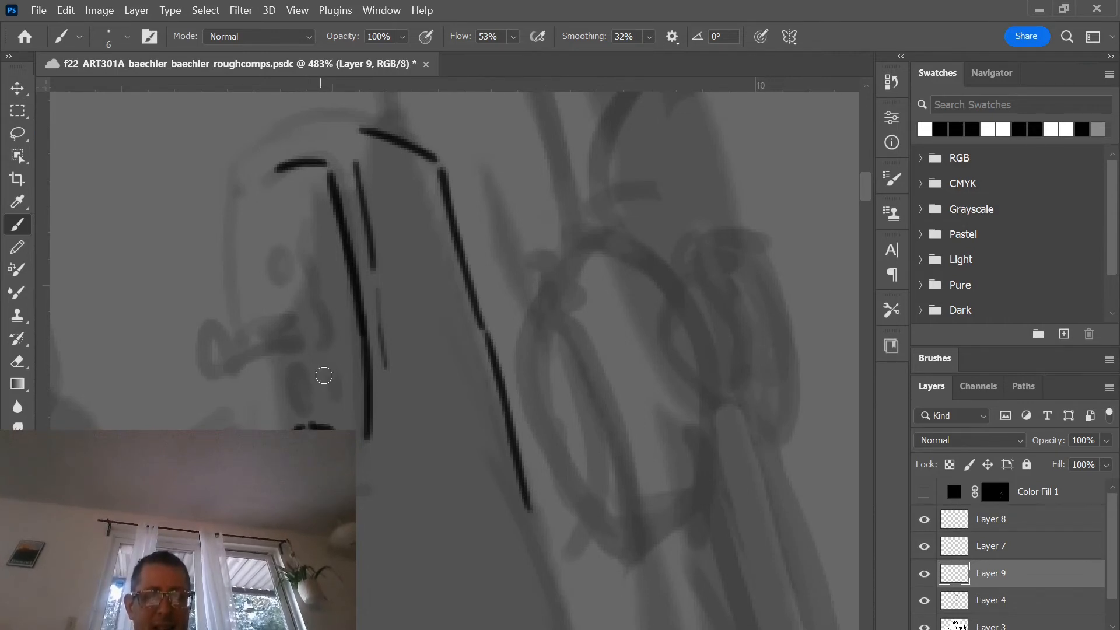
- Draw a vertical column of small round buttons with darkened centres inside the shoulder block's front panel
{"action": "mouse_move", "coordinate": [332, 415]}
{"action": "left_mouse_down"}
{"action": "mouse_move", "coordinate": [330, 375]}
{"action": "mouse_move", "coordinate": [301, 365]}
{"action": "mouse_move", "coordinate": [306, 412]}
{"action": "left_mouse_up"}
{"action": "left_click", "coordinate": [303, 390]}
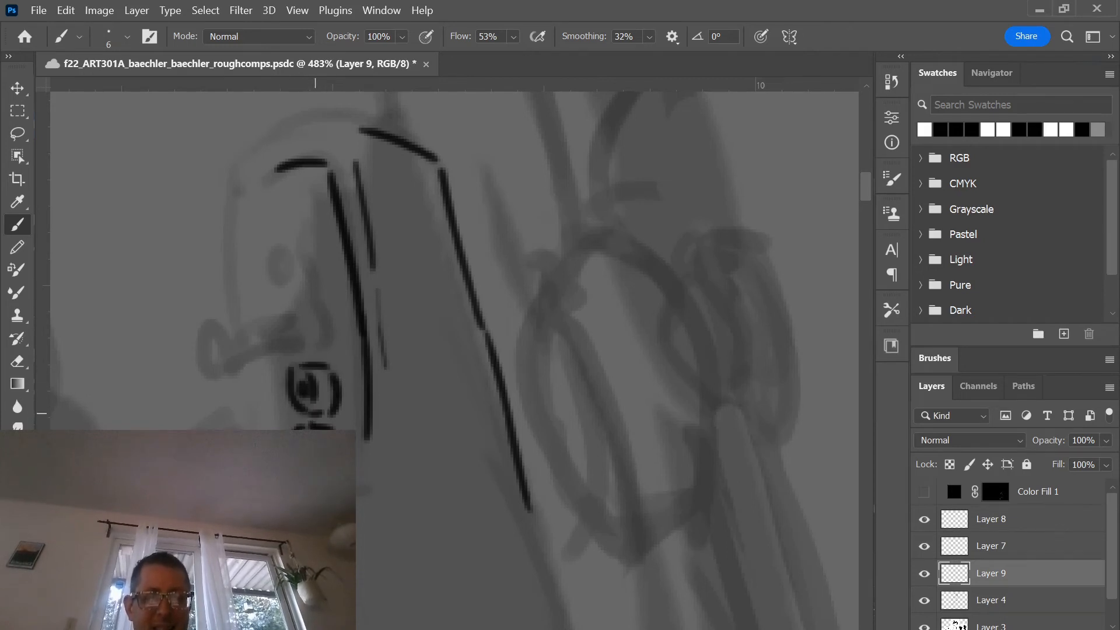
{"action": "mouse_move", "coordinate": [297, 347]}
{"action": "left_mouse_down"}
{"action": "mouse_move", "coordinate": [299, 316]}
{"action": "mouse_move", "coordinate": [291, 331]}
{"action": "mouse_move", "coordinate": [327, 315]}
{"action": "mouse_move", "coordinate": [335, 337]}
{"action": "mouse_move", "coordinate": [325, 350]}
{"action": "mouse_move", "coordinate": [294, 348]}
{"action": "left_mouse_up"}
{"action": "mouse_move", "coordinate": [280, 265]}
{"action": "left_mouse_down"}
{"action": "mouse_move", "coordinate": [282, 277]}
{"action": "mouse_move", "coordinate": [322, 252]}
{"action": "mouse_move", "coordinate": [318, 291]}
{"action": "mouse_move", "coordinate": [288, 290]}
{"action": "left_mouse_up"}
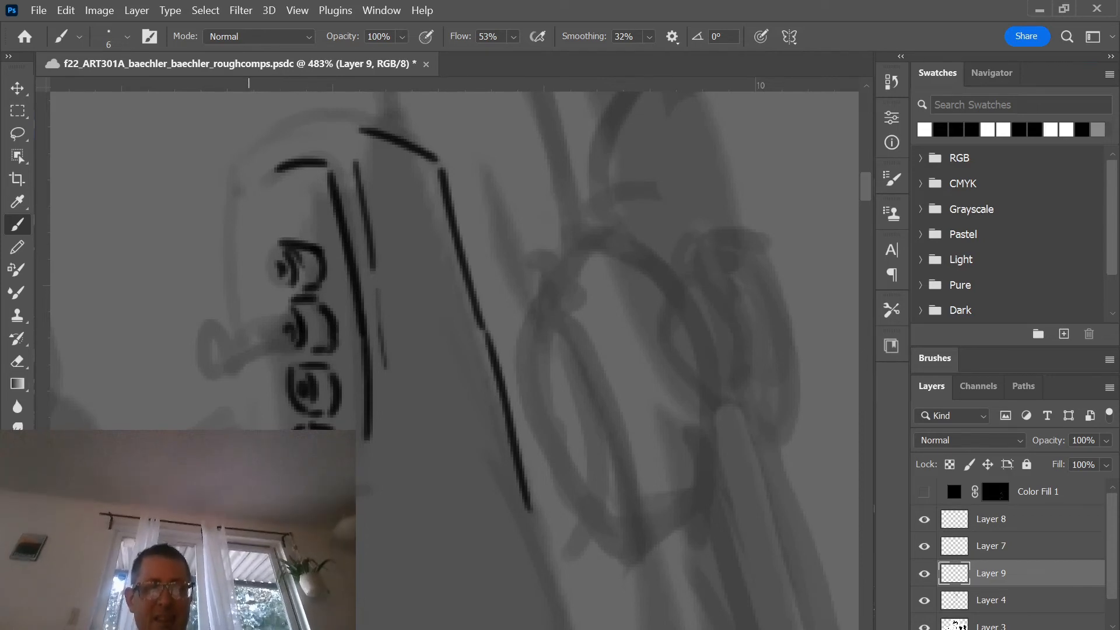
- Finish the shoulder block with its rounded inner panel corner, its edge facing the head, and its sloping top line
{"action": "left_click_drag", "start_coordinate": [268, 423], "coordinate": [418, 497]}
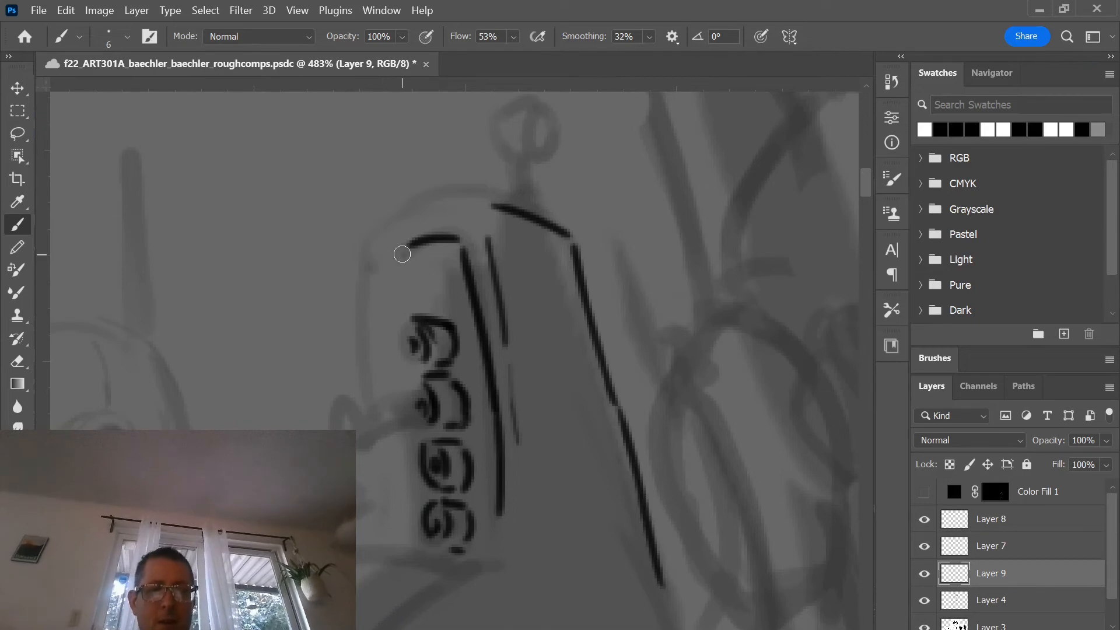
{"action": "mouse_move", "coordinate": [408, 244]}
{"action": "left_mouse_down"}
{"action": "mouse_move", "coordinate": [383, 274]}
{"action": "mouse_move", "coordinate": [383, 362]}
{"action": "mouse_move", "coordinate": [360, 262]}
{"action": "left_mouse_up"}
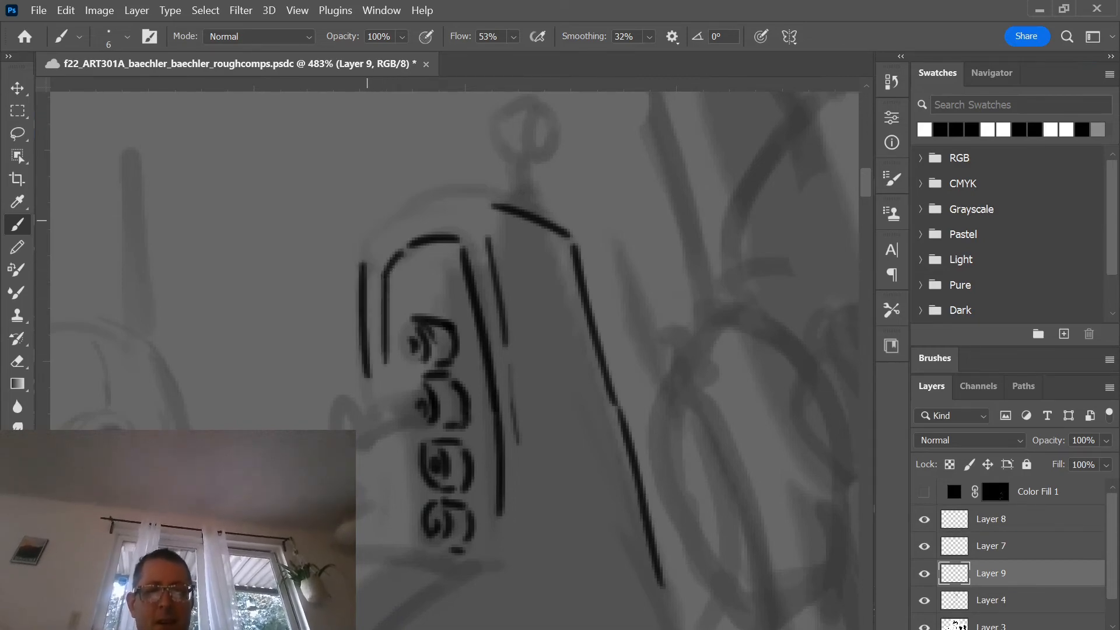
{"action": "left_click_drag", "start_coordinate": [491, 201], "coordinate": [388, 220]}
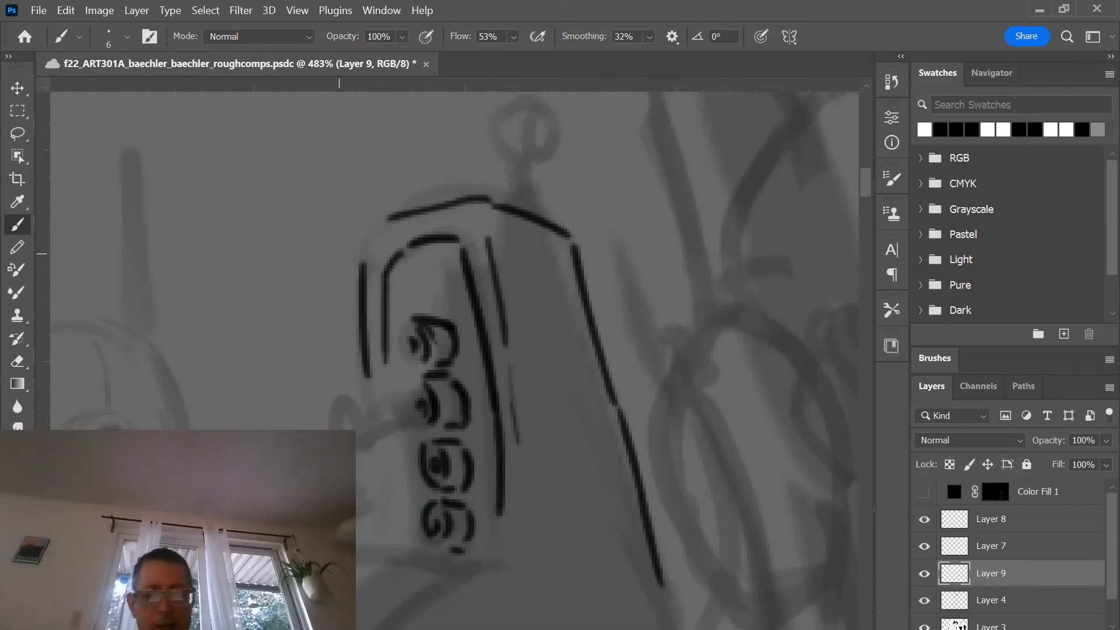
{"action": "key", "text": "super"}
{"action": "type", "text": "pu"}
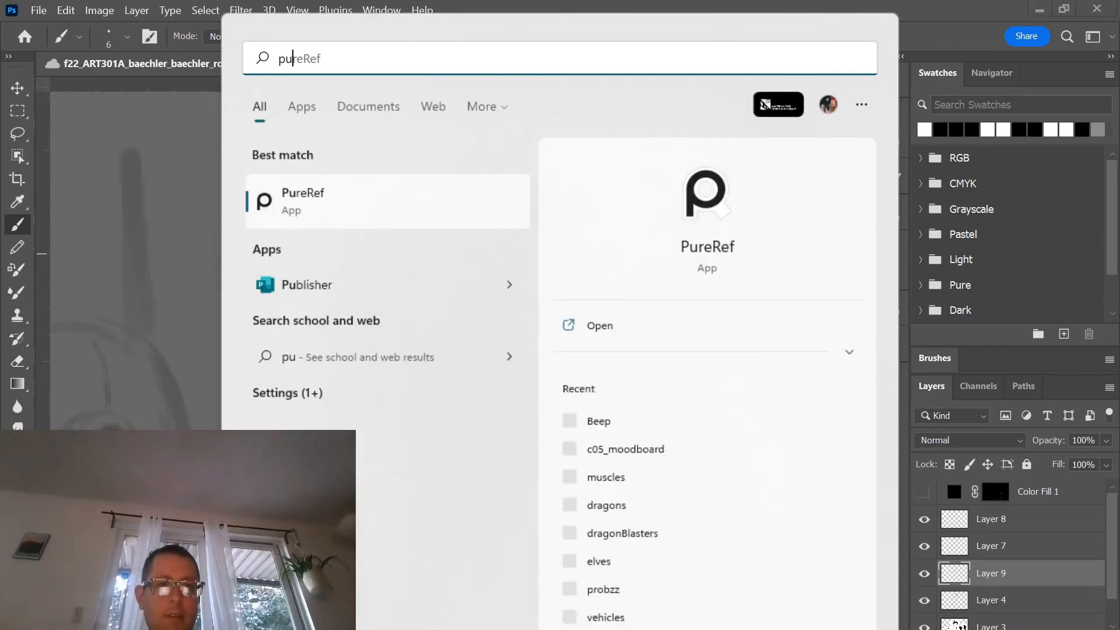
{"action": "key", "text": "Escape"}
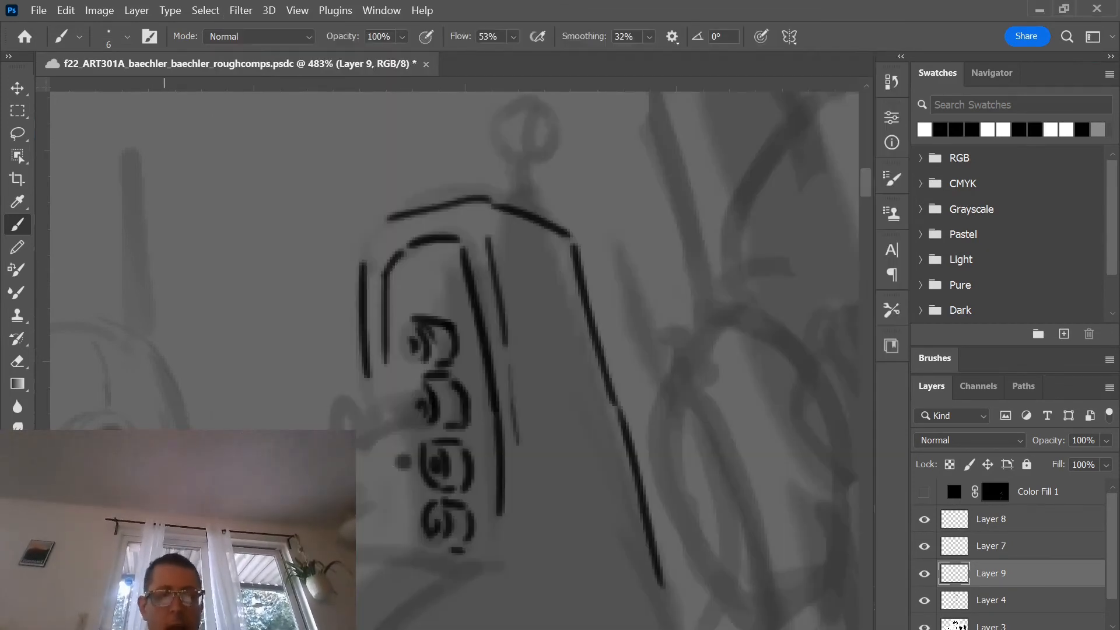
{"action": "key", "text": "ctrl+z"}
- Hide the pixel grid and ink the robot's round eye as concentric rings with a thick dark crescent inside
{"action": "scroll", "coordinate": [454, 361], "scroll_direction": "up", "scroll_amount": 1}
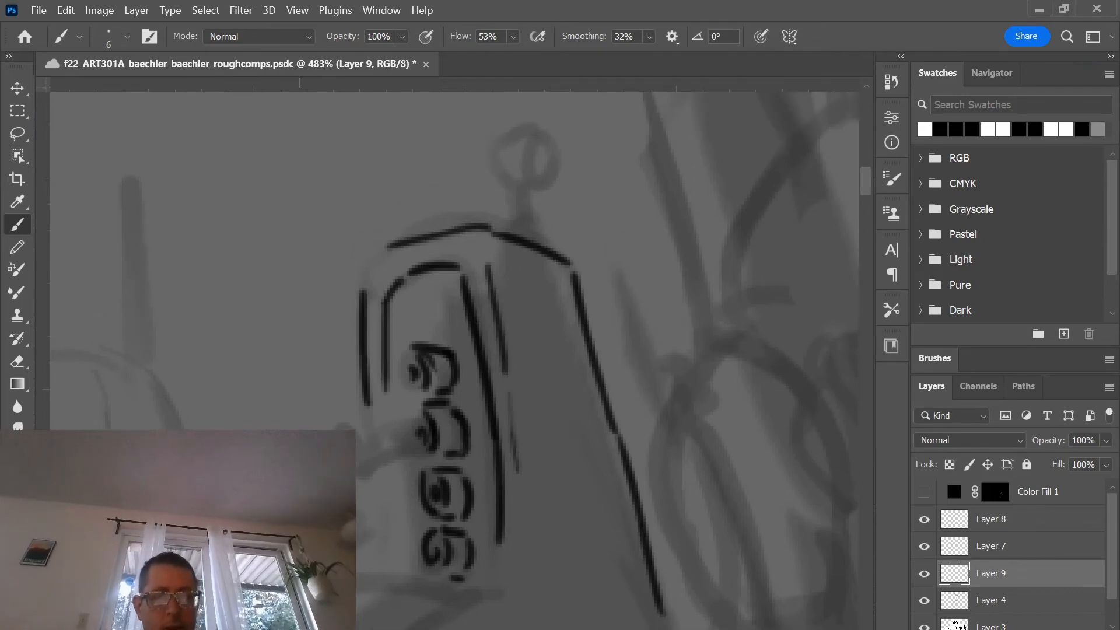
{"action": "left_click_drag", "start_coordinate": [437, 492], "coordinate": [764, 420]}
{"action": "scroll", "coordinate": [417, 384], "scroll_direction": "up", "scroll_amount": 4}
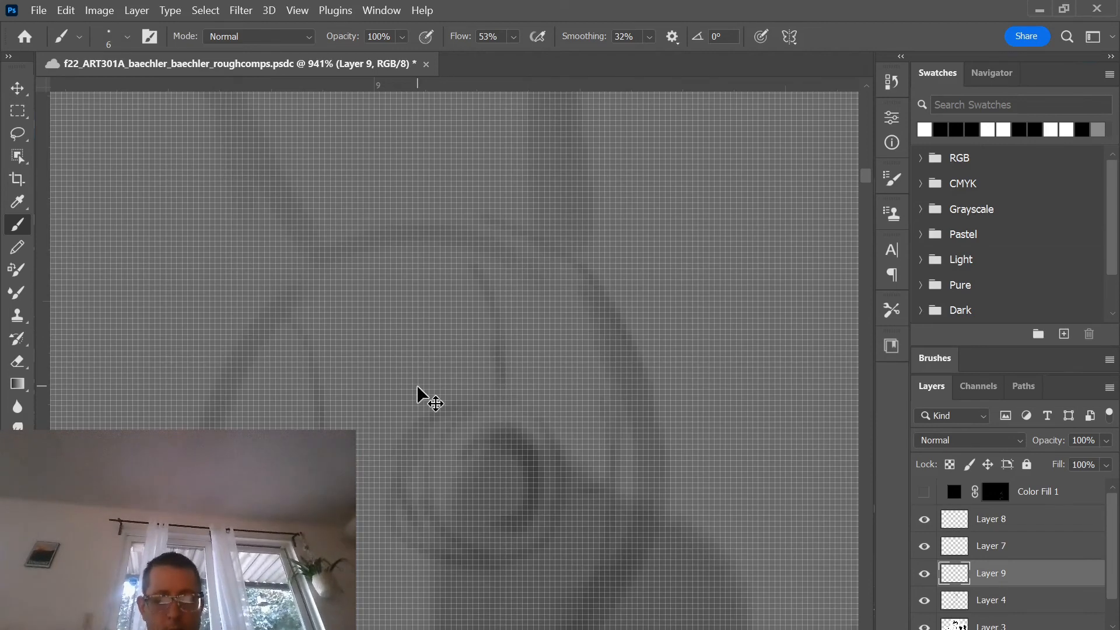
{"action": "key", "text": "ctrl+h"}
{"action": "left_click_drag", "start_coordinate": [561, 526], "coordinate": [554, 443]}
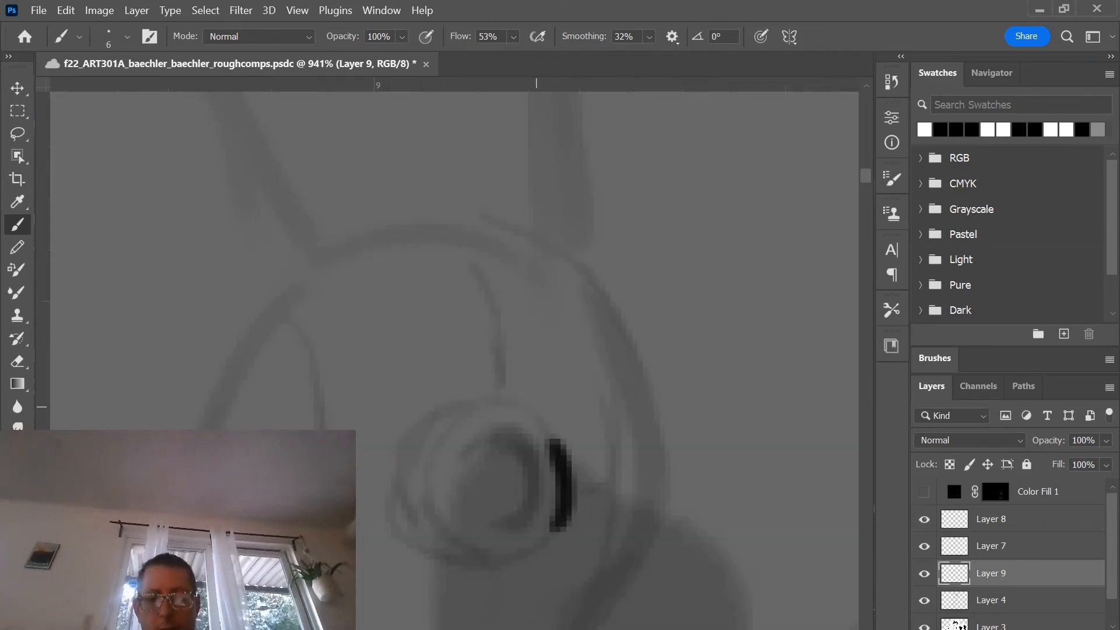
{"action": "mouse_move", "coordinate": [516, 519]}
{"action": "left_mouse_down"}
{"action": "mouse_move", "coordinate": [514, 436]}
{"action": "mouse_move", "coordinate": [527, 464]}
{"action": "mouse_move", "coordinate": [498, 442]}
{"action": "left_mouse_up"}
{"action": "left_click_drag", "start_coordinate": [424, 540], "coordinate": [398, 477]}
{"action": "mouse_move", "coordinate": [561, 529]}
{"action": "left_mouse_down"}
{"action": "mouse_move", "coordinate": [456, 584]}
{"action": "mouse_move", "coordinate": [479, 576]}
{"action": "mouse_move", "coordinate": [436, 558]}
{"action": "left_mouse_up"}
{"action": "mouse_move", "coordinate": [513, 445]}
{"action": "left_mouse_down"}
{"action": "mouse_move", "coordinate": [493, 441]}
{"action": "mouse_move", "coordinate": [470, 458]}
{"action": "left_mouse_up"}
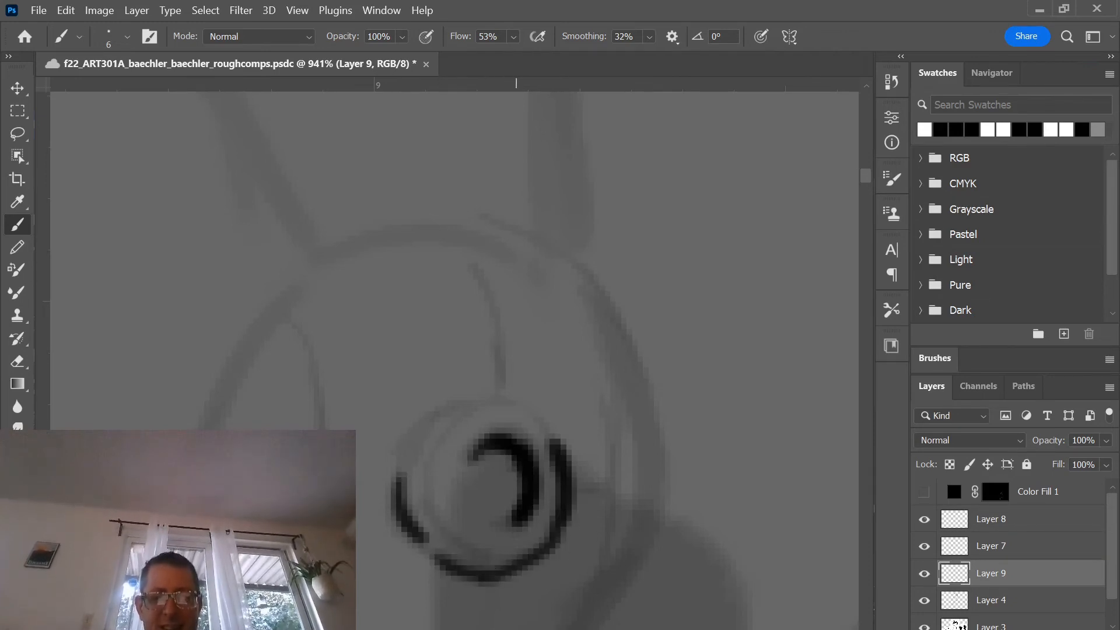
{"action": "mouse_move", "coordinate": [561, 447]}
{"action": "left_mouse_down"}
{"action": "mouse_move", "coordinate": [499, 406]}
{"action": "mouse_move", "coordinate": [438, 421]}
{"action": "mouse_move", "coordinate": [461, 565]}
{"action": "mouse_move", "coordinate": [453, 532]}
{"action": "left_mouse_up"}
{"action": "left_click_drag", "start_coordinate": [435, 436], "coordinate": [407, 470]}
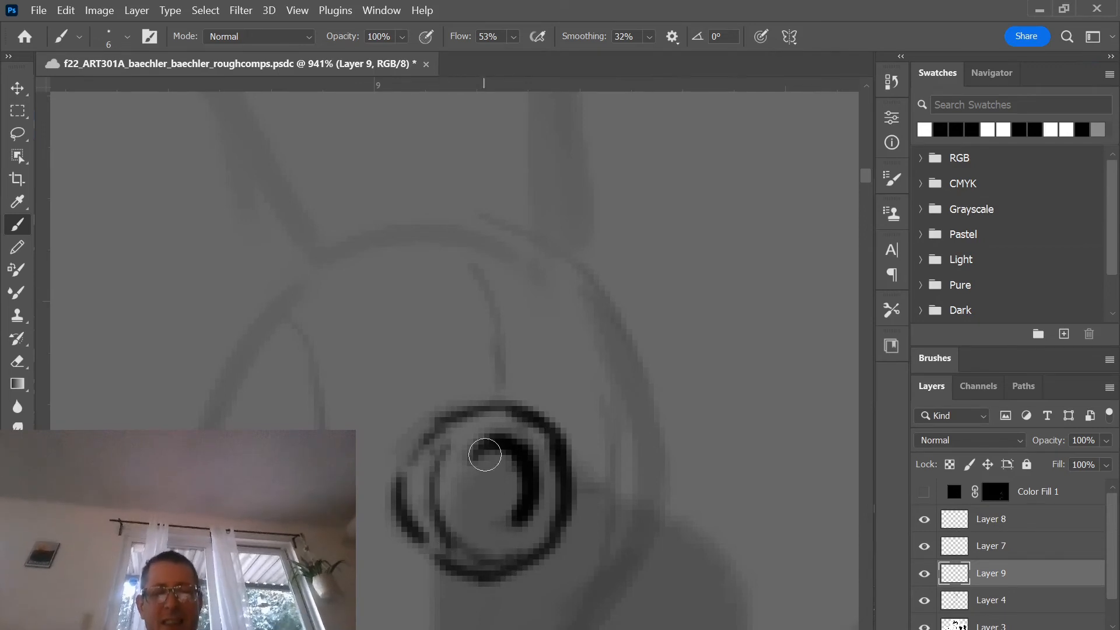
- Ink the double strut and curved crown band above the robot's eye, plus the head's outer edge facing the shoulder block
{"action": "mouse_move", "coordinate": [507, 403]}
{"action": "left_mouse_down"}
{"action": "mouse_move", "coordinate": [505, 367]}
{"action": "mouse_move", "coordinate": [482, 337]}
{"action": "mouse_move", "coordinate": [499, 318]}
{"action": "mouse_move", "coordinate": [468, 331]}
{"action": "mouse_move", "coordinate": [448, 233]}
{"action": "left_mouse_up"}
{"action": "mouse_move", "coordinate": [471, 327]}
{"action": "left_mouse_down"}
{"action": "mouse_move", "coordinate": [402, 231]}
{"action": "mouse_move", "coordinate": [550, 266]}
{"action": "left_mouse_up"}
{"action": "left_click_drag", "start_coordinate": [651, 545], "coordinate": [638, 363]}
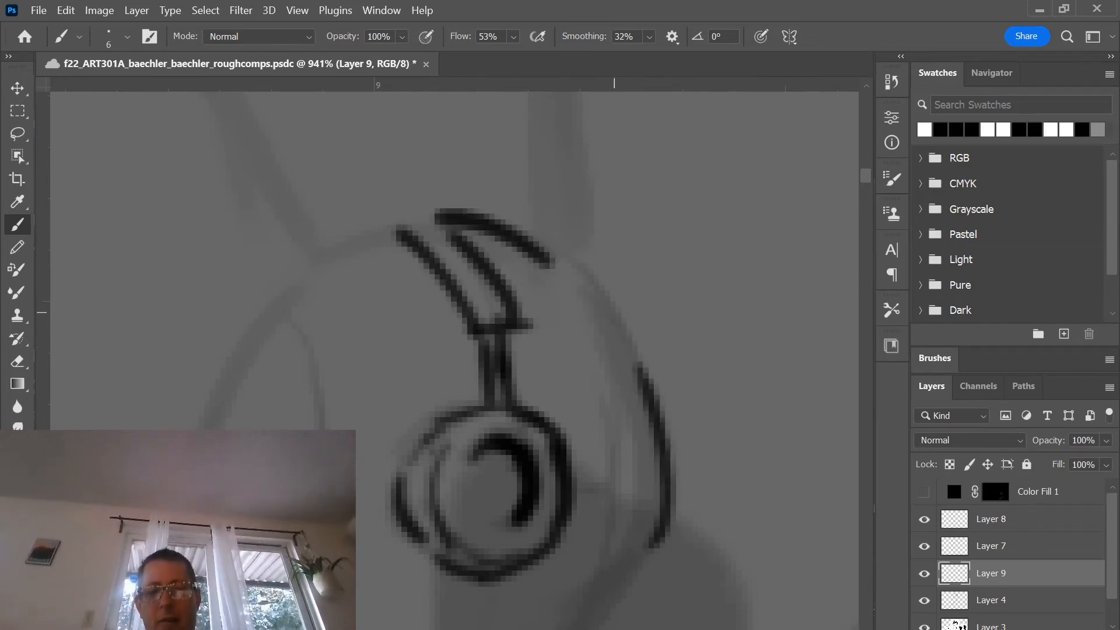
{"action": "left_click_drag", "start_coordinate": [614, 312], "coordinate": [546, 251]}
{"action": "mouse_move", "coordinate": [370, 473]}
{"action": "left_mouse_down"}
{"action": "mouse_move", "coordinate": [489, 317]}
{"action": "mouse_move", "coordinate": [485, 325]}
{"action": "left_mouse_up"}
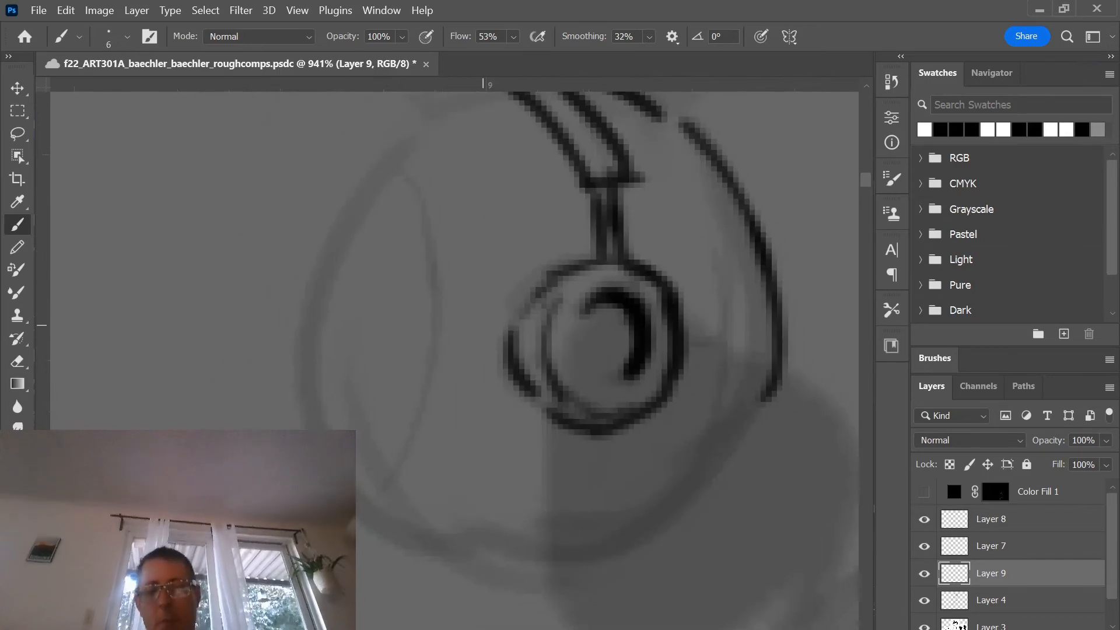
{"action": "mouse_move", "coordinate": [644, 547]}
{"action": "left_mouse_down"}
{"action": "mouse_move", "coordinate": [728, 477]}
{"action": "mouse_move", "coordinate": [757, 417]}
{"action": "left_mouse_up"}
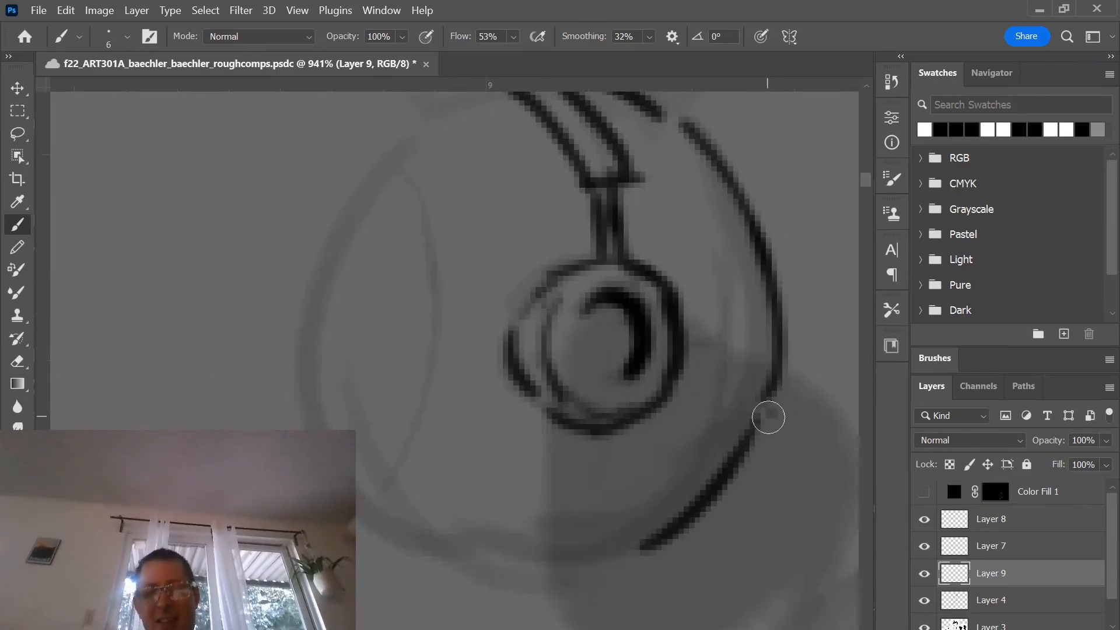
- Add a short horizontal mark on each side of the eye and a long curved panel seam along each side of the face
{"action": "left_click_drag", "start_coordinate": [744, 343], "coordinate": [696, 345]}
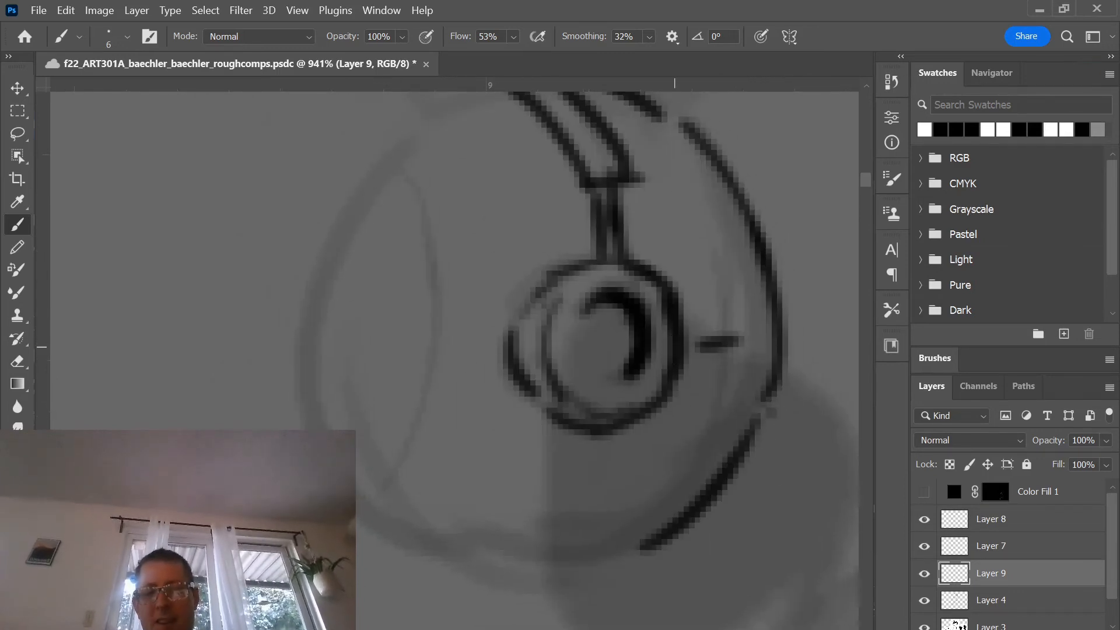
{"action": "left_click_drag", "start_coordinate": [691, 509], "coordinate": [718, 234]}
{"action": "mouse_move", "coordinate": [386, 519]}
{"action": "left_mouse_down"}
{"action": "mouse_move", "coordinate": [430, 422]}
{"action": "mouse_move", "coordinate": [390, 152]}
{"action": "left_mouse_up"}
{"action": "left_click_drag", "start_coordinate": [506, 348], "coordinate": [453, 345]}
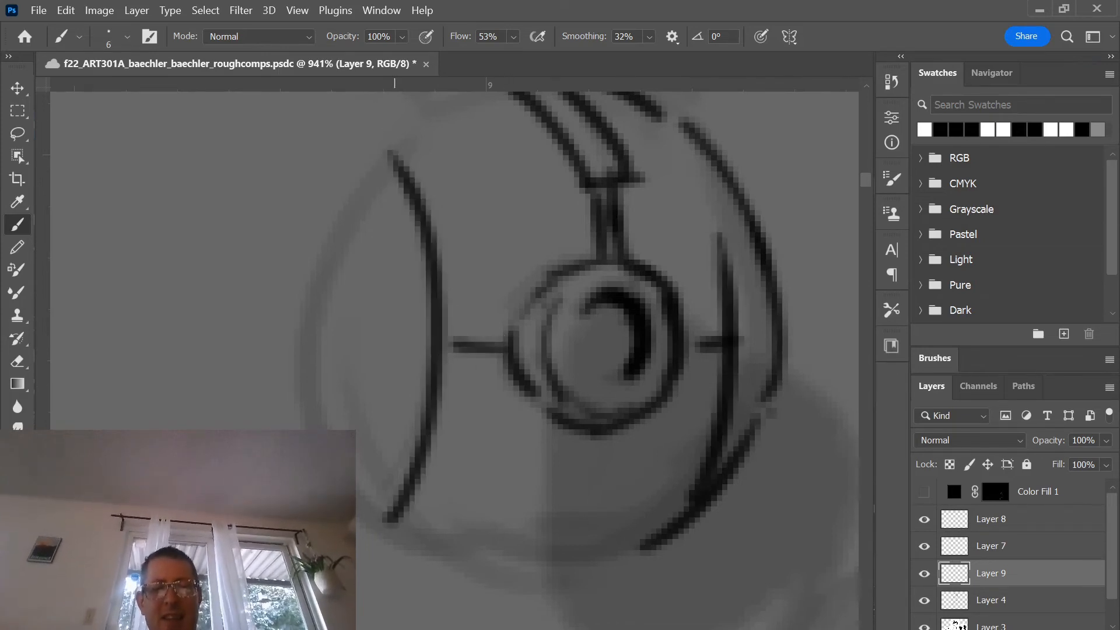
- Ink the head's rounded underside, the outer curve of its far side panel, and the crown line above that panel
{"action": "left_click_drag", "start_coordinate": [395, 532], "coordinate": [402, 528]}
{"action": "mouse_move", "coordinate": [662, 541]}
{"action": "left_mouse_down"}
{"action": "mouse_move", "coordinate": [558, 576]}
{"action": "mouse_move", "coordinate": [471, 567]}
{"action": "left_mouse_up"}
{"action": "mouse_move", "coordinate": [659, 541]}
{"action": "left_mouse_down"}
{"action": "mouse_move", "coordinate": [640, 561]}
{"action": "mouse_move", "coordinate": [412, 541]}
{"action": "mouse_move", "coordinate": [505, 574]}
{"action": "mouse_move", "coordinate": [415, 527]}
{"action": "left_mouse_up"}
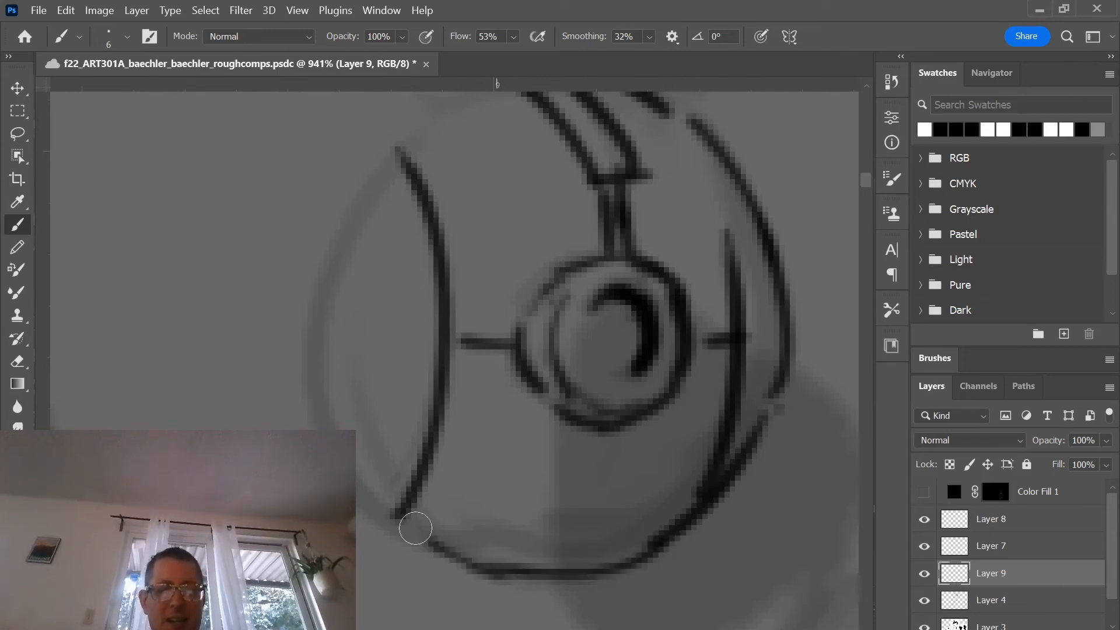
{"action": "left_click_drag", "start_coordinate": [487, 563], "coordinate": [421, 524]}
{"action": "mouse_move", "coordinate": [367, 500]}
{"action": "left_mouse_down"}
{"action": "mouse_move", "coordinate": [407, 531]}
{"action": "mouse_move", "coordinate": [394, 172]}
{"action": "mouse_move", "coordinate": [391, 272]}
{"action": "left_mouse_up"}
{"action": "key", "text": "ctrl+z"}
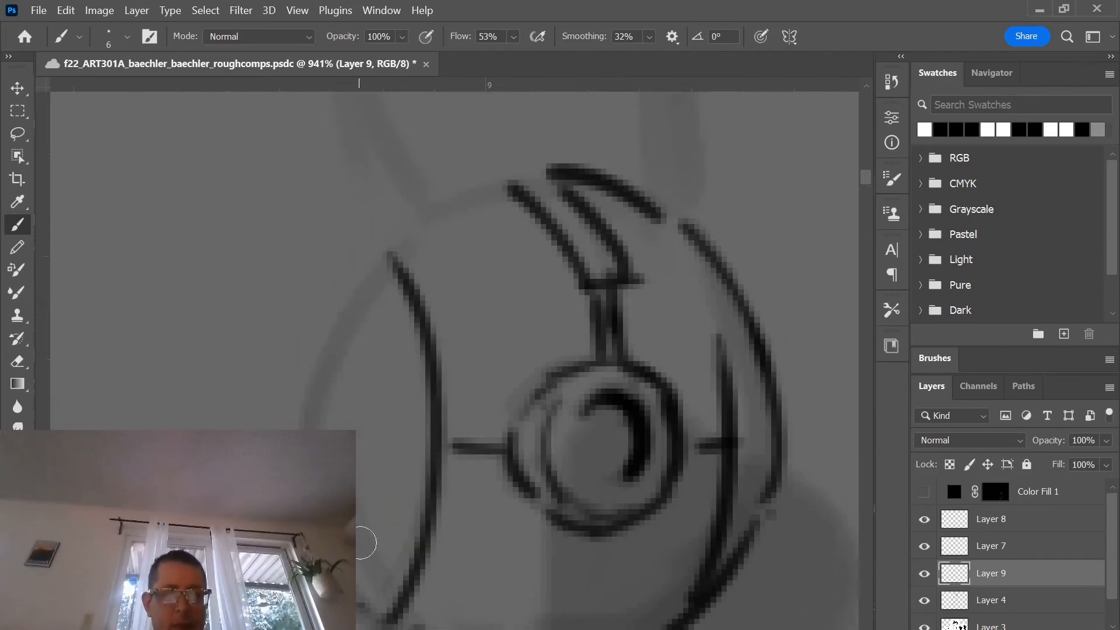
{"action": "mouse_move", "coordinate": [369, 615]}
{"action": "left_mouse_down"}
{"action": "mouse_move", "coordinate": [302, 390]}
{"action": "mouse_move", "coordinate": [379, 265]}
{"action": "mouse_move", "coordinate": [360, 260]}
{"action": "mouse_move", "coordinate": [388, 256]}
{"action": "left_mouse_up"}
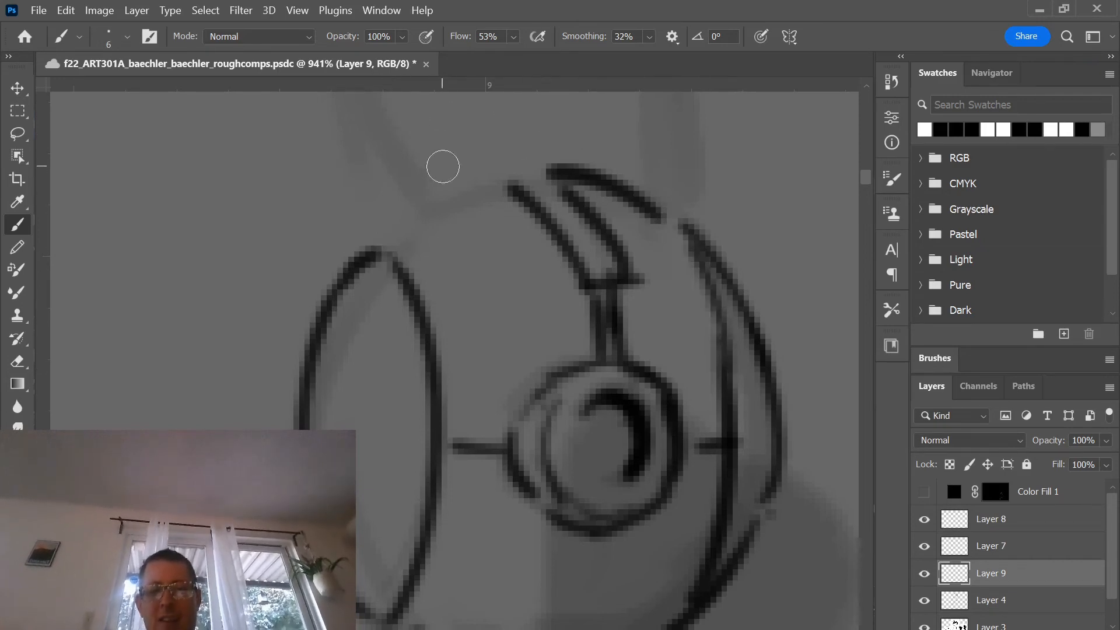
{"action": "left_click_drag", "start_coordinate": [486, 183], "coordinate": [341, 237]}
- Draw two pointed, cat-like ear outlines angled outward above the robot's head
{"action": "left_click_drag", "start_coordinate": [376, 331], "coordinate": [306, 478]}
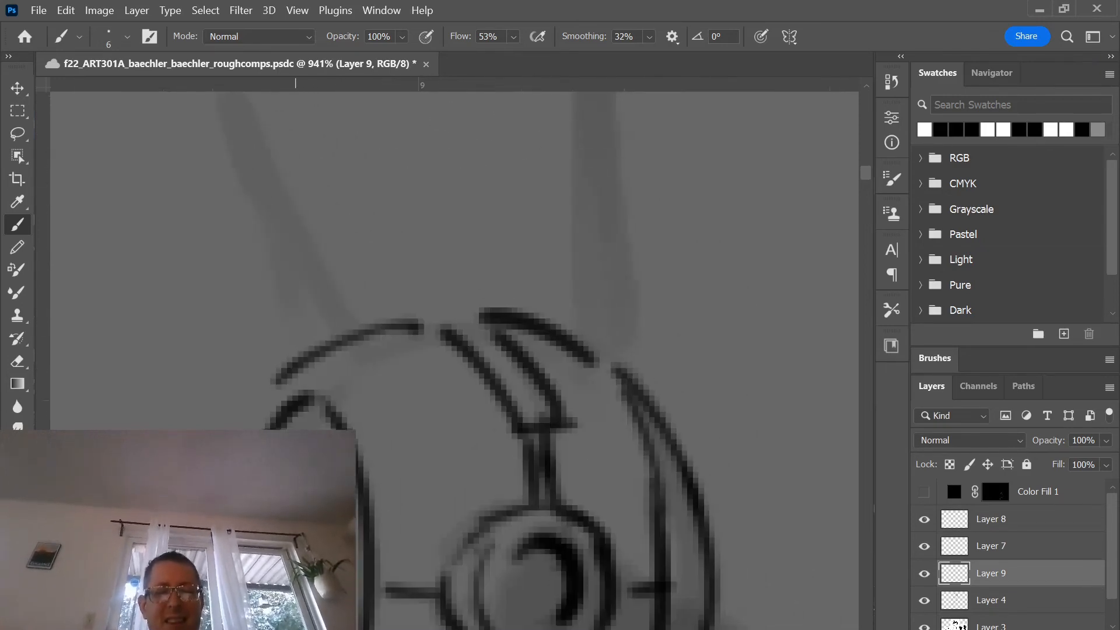
{"action": "mouse_move", "coordinate": [694, 393]}
{"action": "left_mouse_down"}
{"action": "mouse_move", "coordinate": [577, 285]}
{"action": "mouse_move", "coordinate": [513, 396]}
{"action": "left_mouse_up"}
{"action": "mouse_move", "coordinate": [627, 502]}
{"action": "left_mouse_down"}
{"action": "mouse_move", "coordinate": [669, 240]}
{"action": "mouse_move", "coordinate": [669, 261]}
{"action": "mouse_move", "coordinate": [543, 318]}
{"action": "left_mouse_up"}
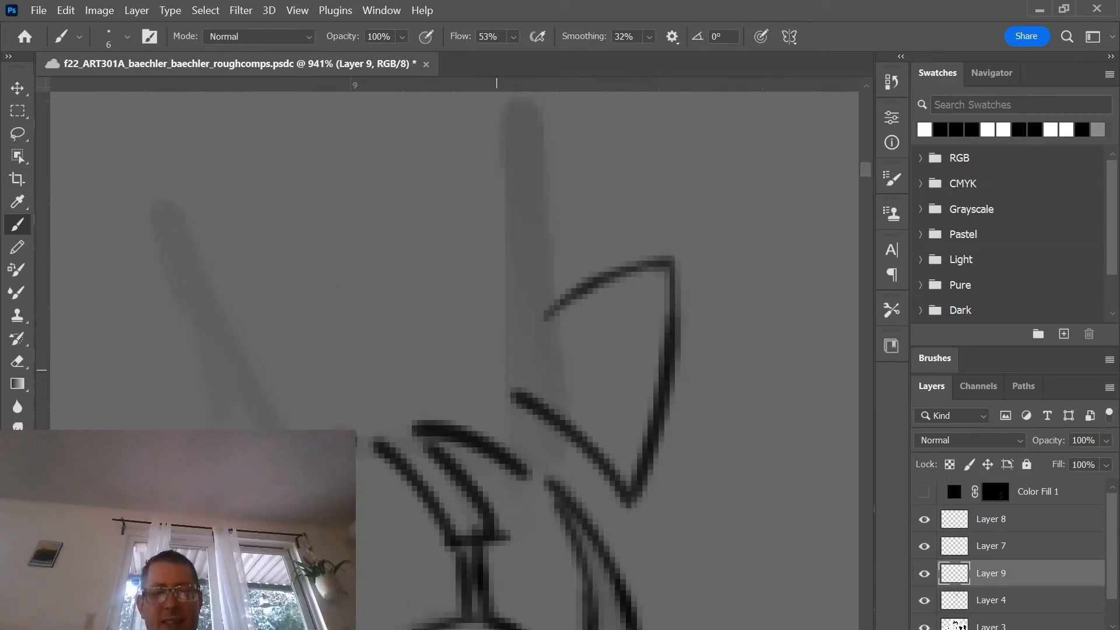
{"action": "mouse_move", "coordinate": [316, 375]}
{"action": "left_mouse_down"}
{"action": "mouse_move", "coordinate": [196, 258]}
{"action": "mouse_move", "coordinate": [148, 256]}
{"action": "mouse_move", "coordinate": [169, 425]}
{"action": "mouse_move", "coordinate": [220, 407]}
{"action": "mouse_move", "coordinate": [170, 426]}
{"action": "left_mouse_up"}
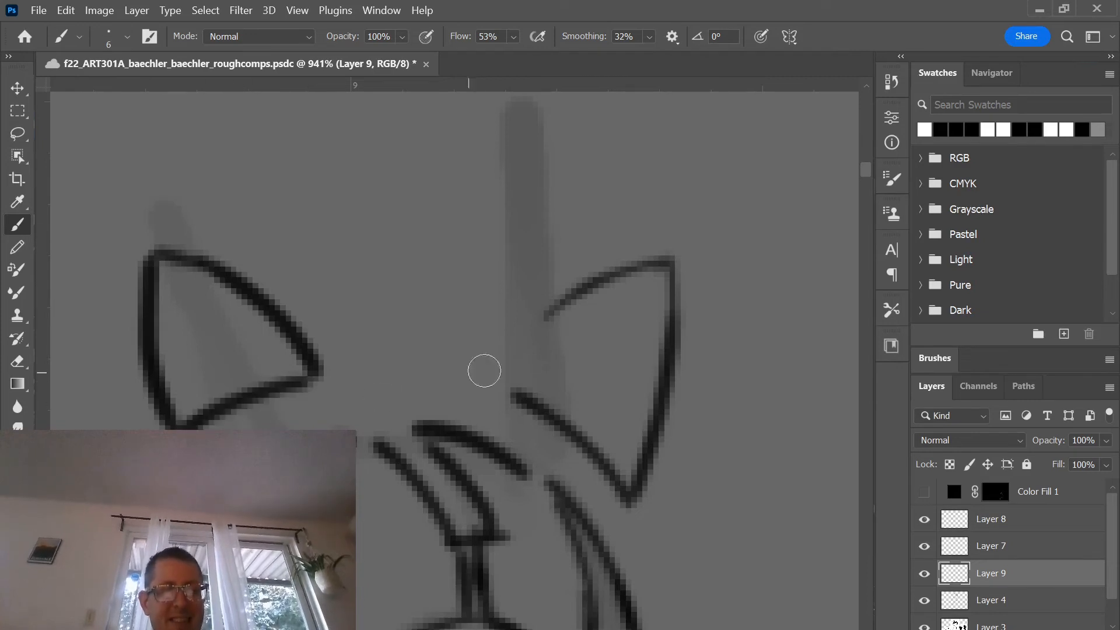
{"action": "left_click_drag", "start_coordinate": [543, 323], "coordinate": [511, 377]}
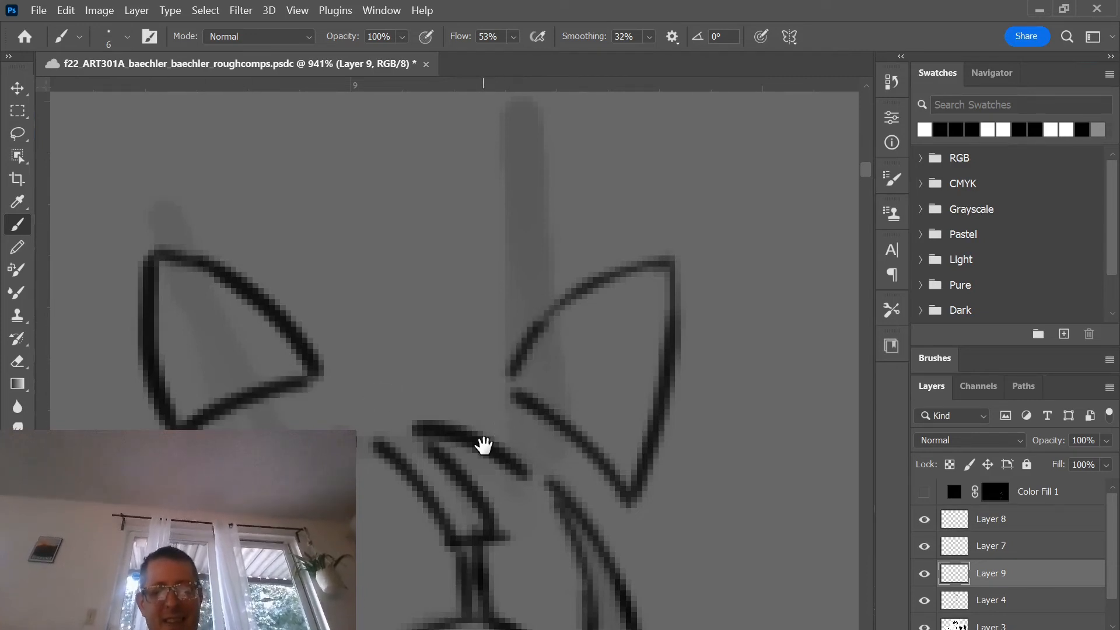
- Close both ears with narrow elliptical bases and add a short stroke at the top of the crown band
{"action": "left_click_drag", "start_coordinate": [482, 445], "coordinate": [461, 360]}
{"action": "mouse_move", "coordinate": [605, 421]}
{"action": "left_mouse_down"}
{"action": "mouse_move", "coordinate": [500, 325]}
{"action": "mouse_move", "coordinate": [583, 419]}
{"action": "left_mouse_up"}
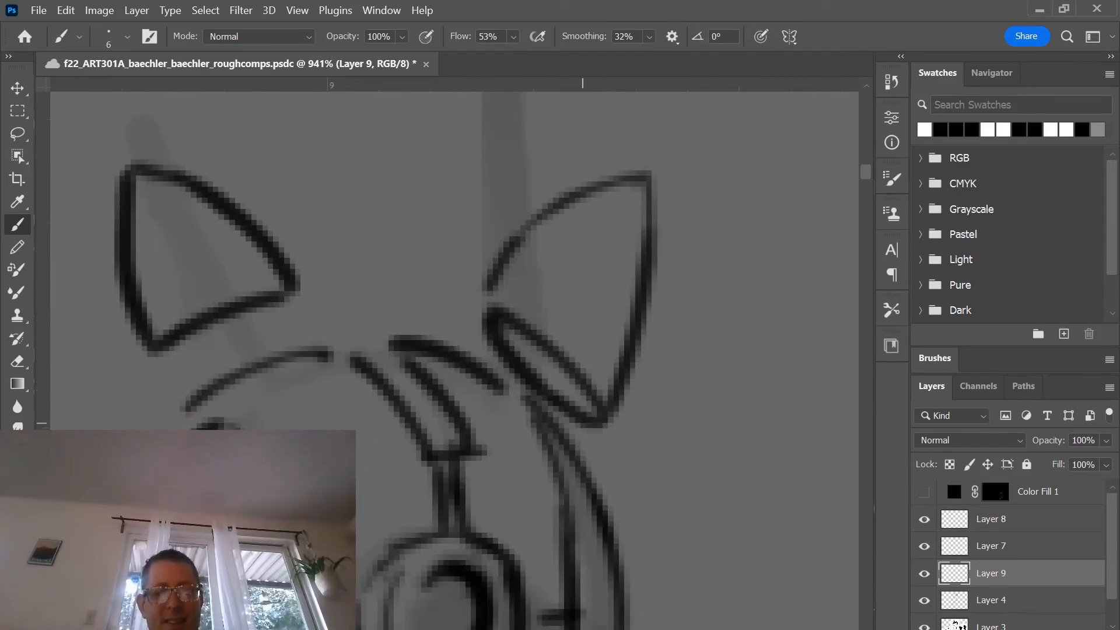
{"action": "left_click_drag", "start_coordinate": [305, 303], "coordinate": [164, 388]}
{"action": "left_click_drag", "start_coordinate": [219, 355], "coordinate": [154, 360]}
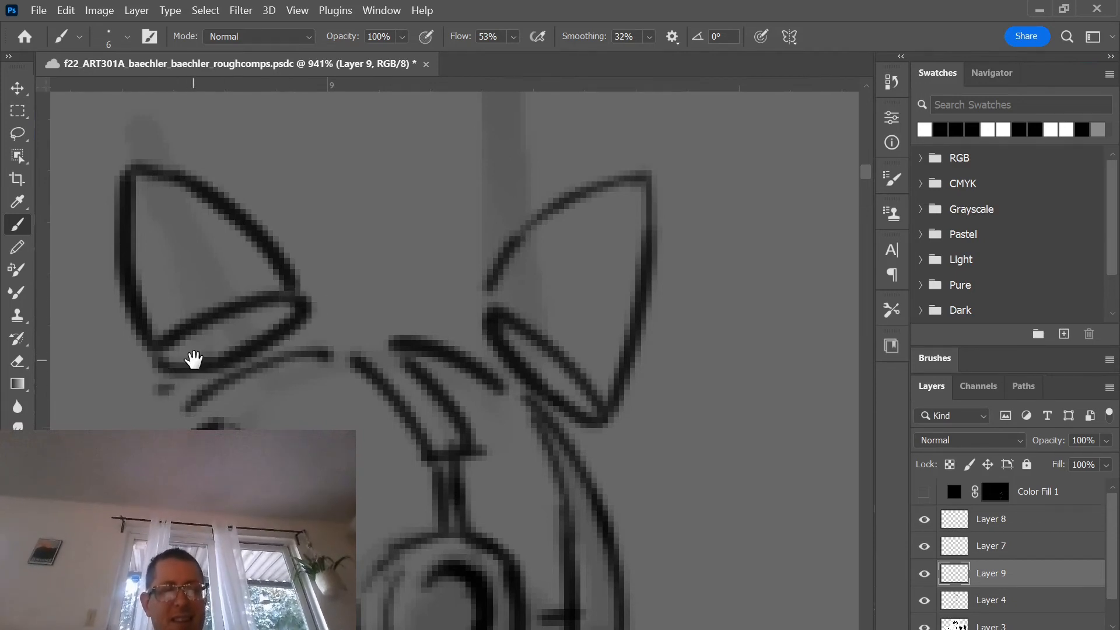
{"action": "mouse_move", "coordinate": [303, 508]}
{"action": "left_mouse_down"}
{"action": "mouse_move", "coordinate": [272, 408]}
{"action": "mouse_move", "coordinate": [235, 409]}
{"action": "left_mouse_up"}
{"action": "mouse_move", "coordinate": [272, 267]}
{"action": "left_mouse_down"}
{"action": "mouse_move", "coordinate": [257, 243]}
{"action": "mouse_move", "coordinate": [337, 249]}
{"action": "left_mouse_up"}
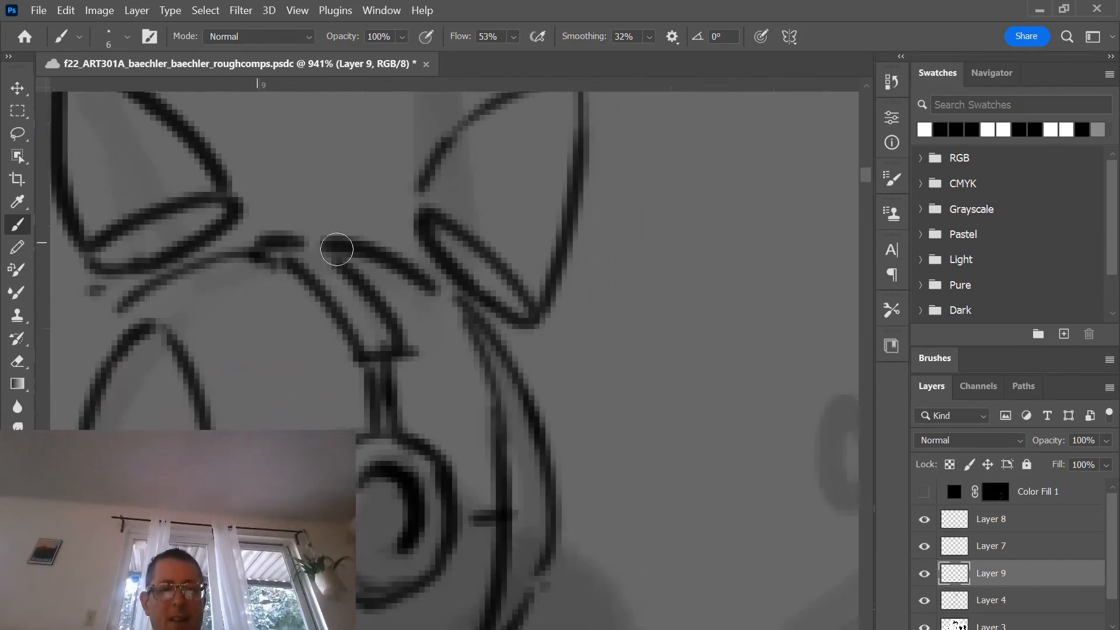
- Switch to the reference image board and load a recent scene into it
{"action": "key", "text": "alt+Tab"}
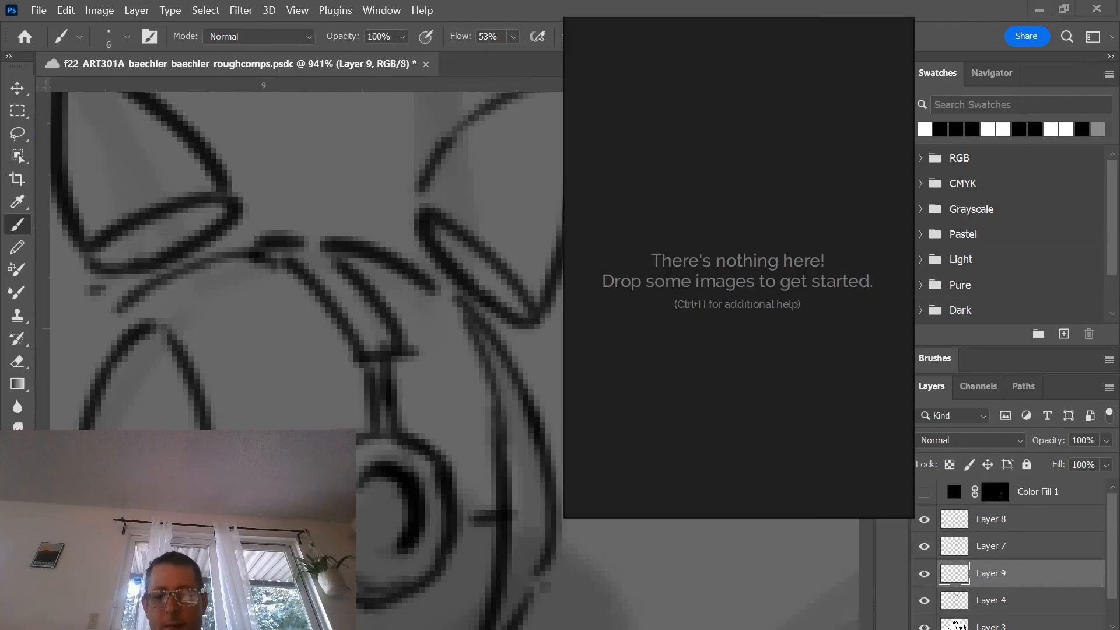
{"action": "right_click", "coordinate": [754, 204]}
{"action": "mouse_move", "coordinate": [810, 493]}
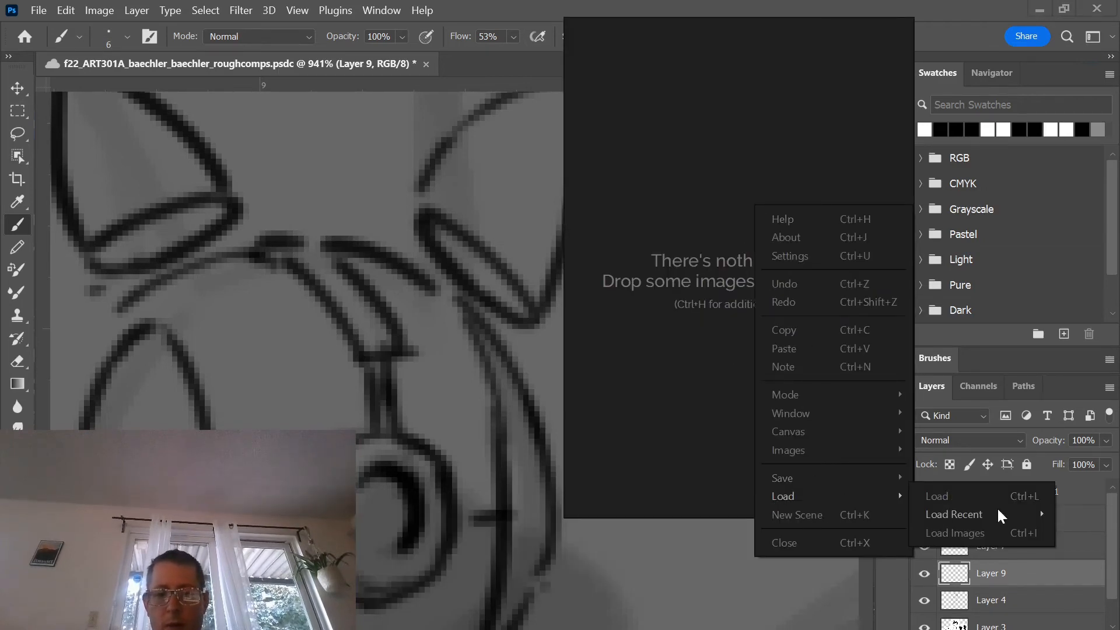
{"action": "mouse_move", "coordinate": [971, 521]}
{"action": "left_click", "coordinate": [656, 514]}
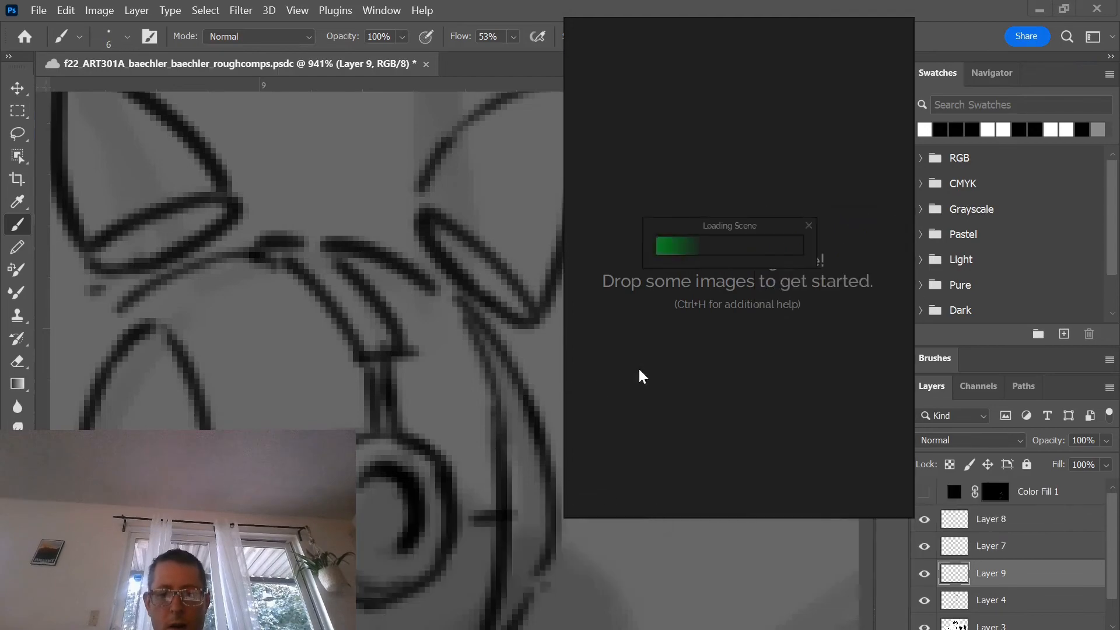
- Browse the reference board for the racing car photos and examine the number 4, number 1 and STP number 17 cars up close
{"action": "scroll", "coordinate": [673, 366], "scroll_direction": "up", "scroll_amount": 5}
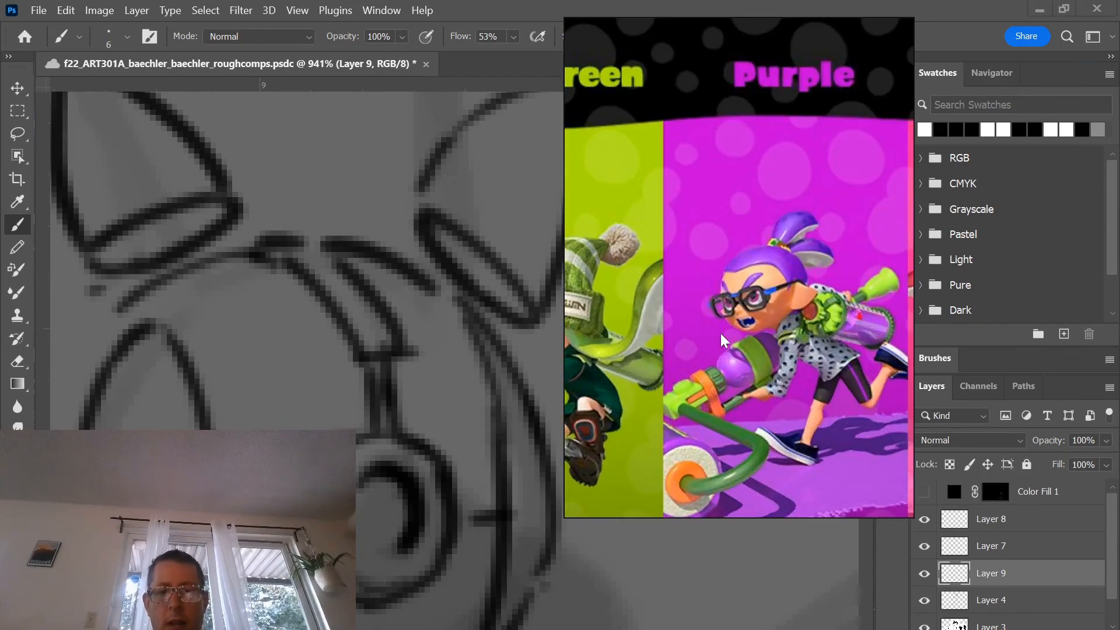
{"action": "scroll", "coordinate": [724, 330], "scroll_direction": "down", "scroll_amount": 10}
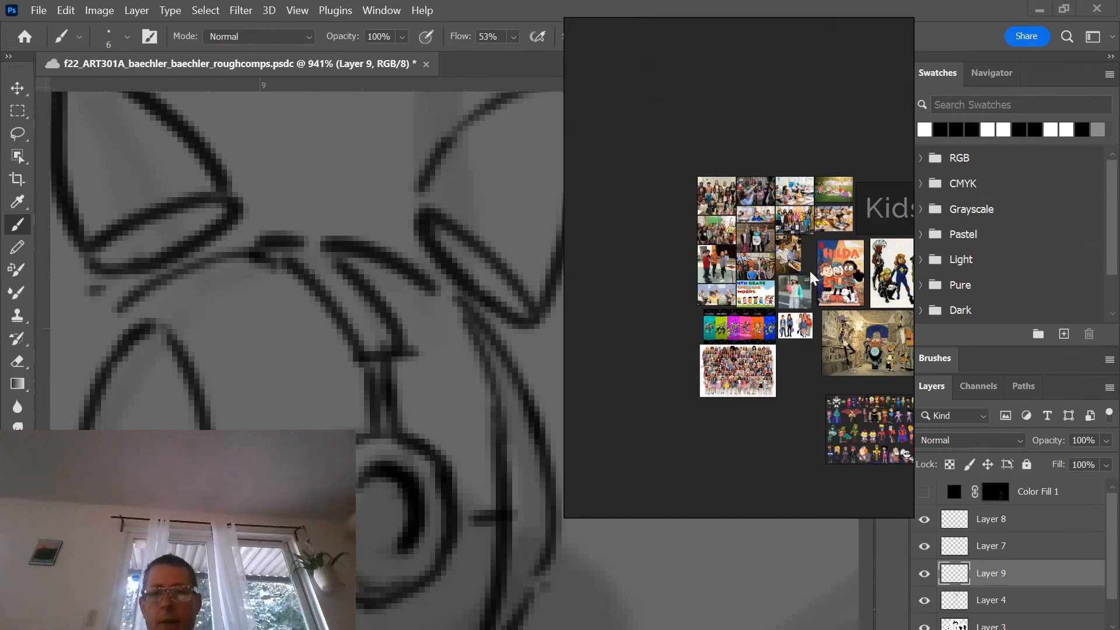
{"action": "scroll", "coordinate": [645, 294], "scroll_direction": "up", "scroll_amount": 6}
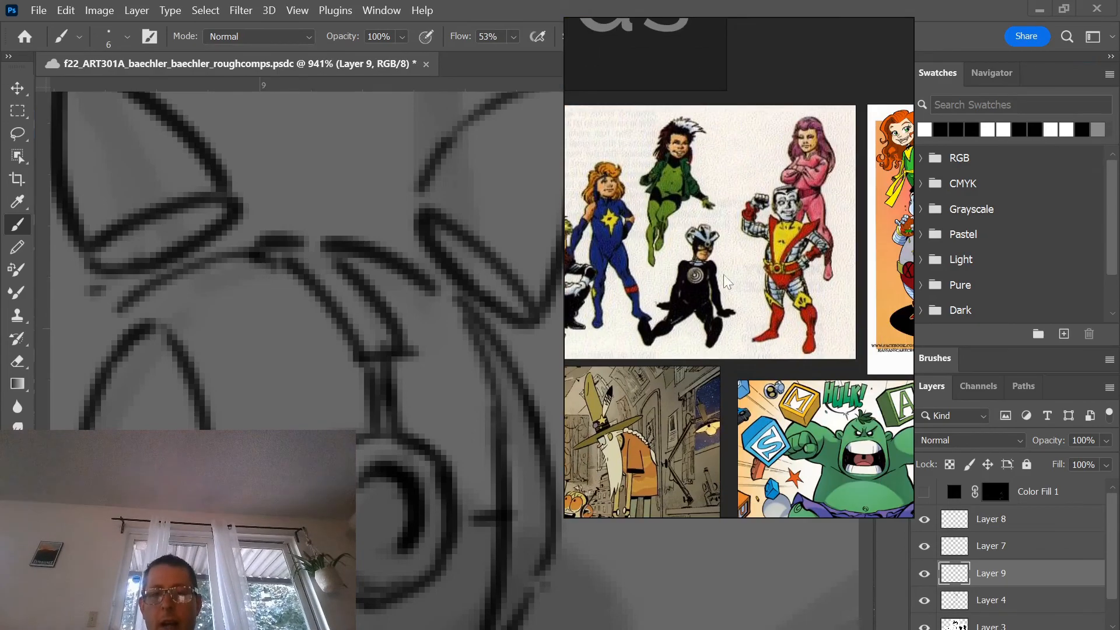
{"action": "scroll", "coordinate": [723, 281], "scroll_direction": "down", "scroll_amount": 8}
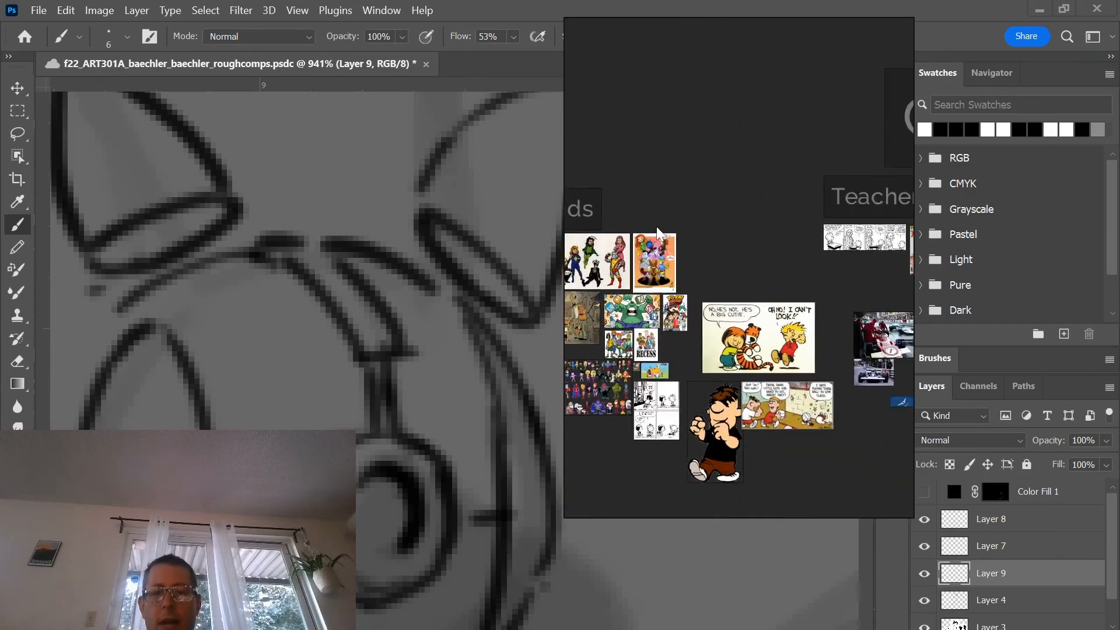
{"action": "scroll", "coordinate": [734, 370], "scroll_direction": "down", "scroll_amount": 3}
{"action": "scroll", "coordinate": [736, 359], "scroll_direction": "up", "scroll_amount": 9}
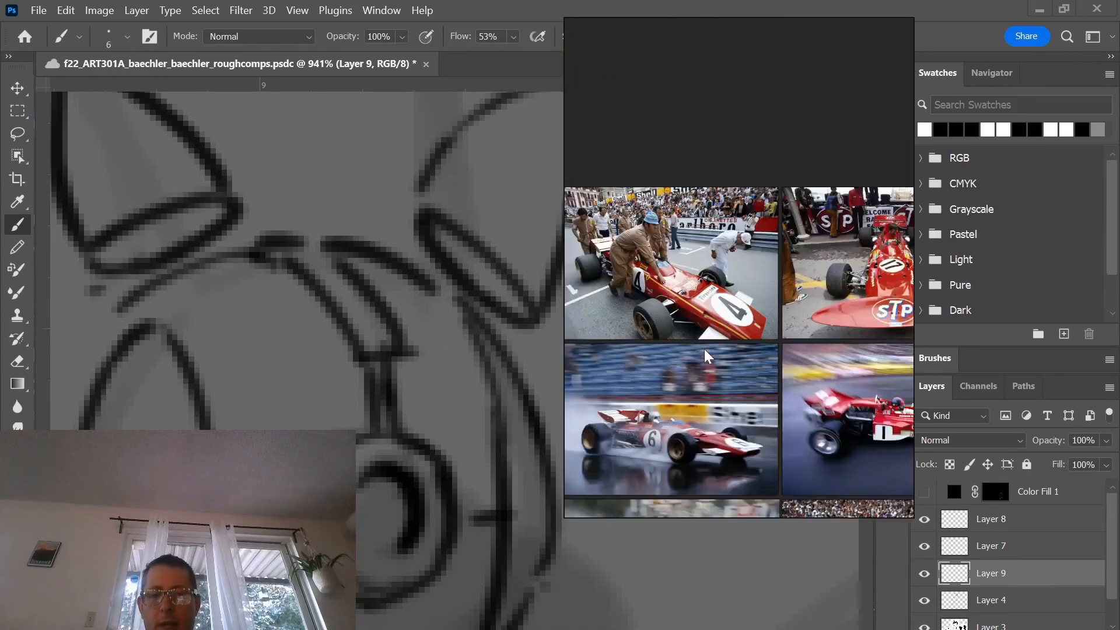
{"action": "left_click", "coordinate": [710, 266]}
{"action": "scroll", "coordinate": [709, 265], "scroll_direction": "up", "scroll_amount": 4}
{"action": "scroll", "coordinate": [701, 274], "scroll_direction": "down", "scroll_amount": 2}
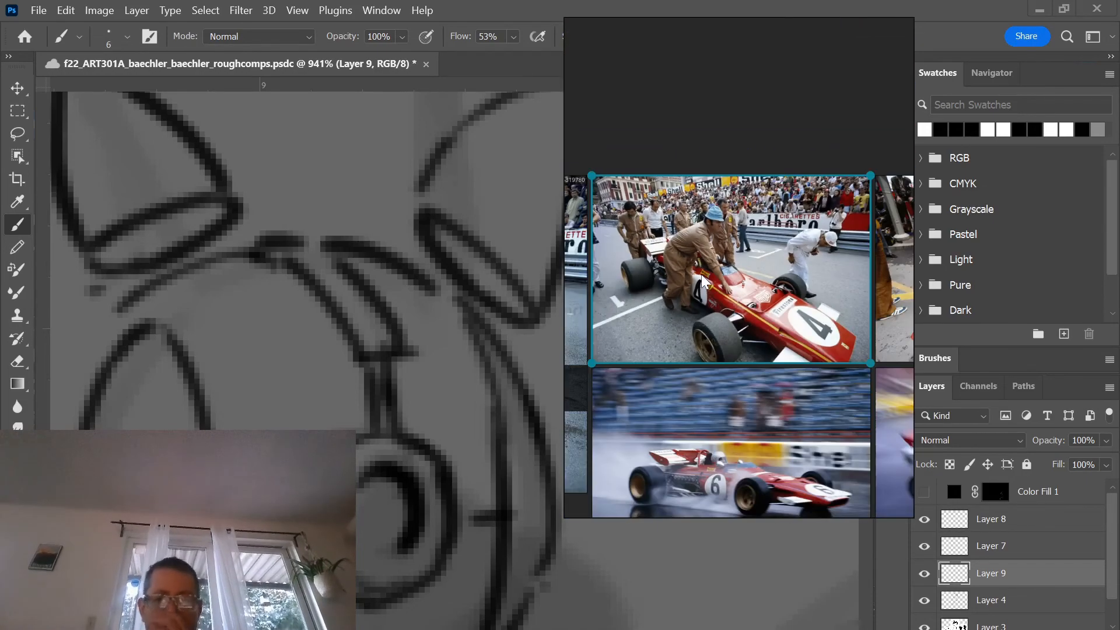
{"action": "scroll", "coordinate": [701, 274], "scroll_direction": "up", "scroll_amount": 2}
{"action": "scroll", "coordinate": [706, 275], "scroll_direction": "down", "scroll_amount": 5}
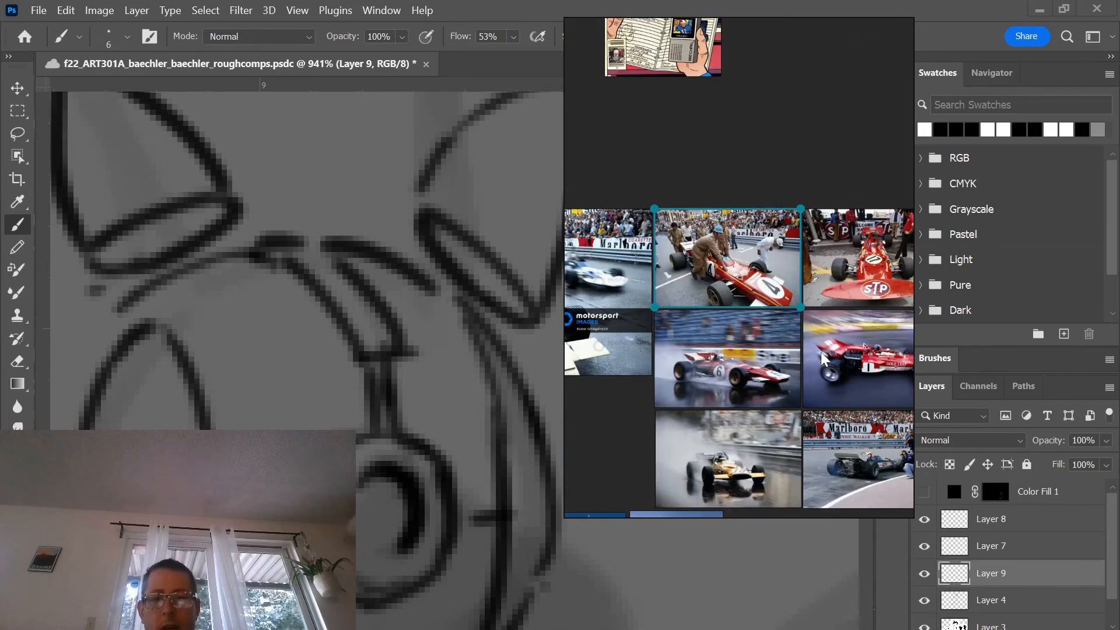
{"action": "double_click", "coordinate": [853, 374]}
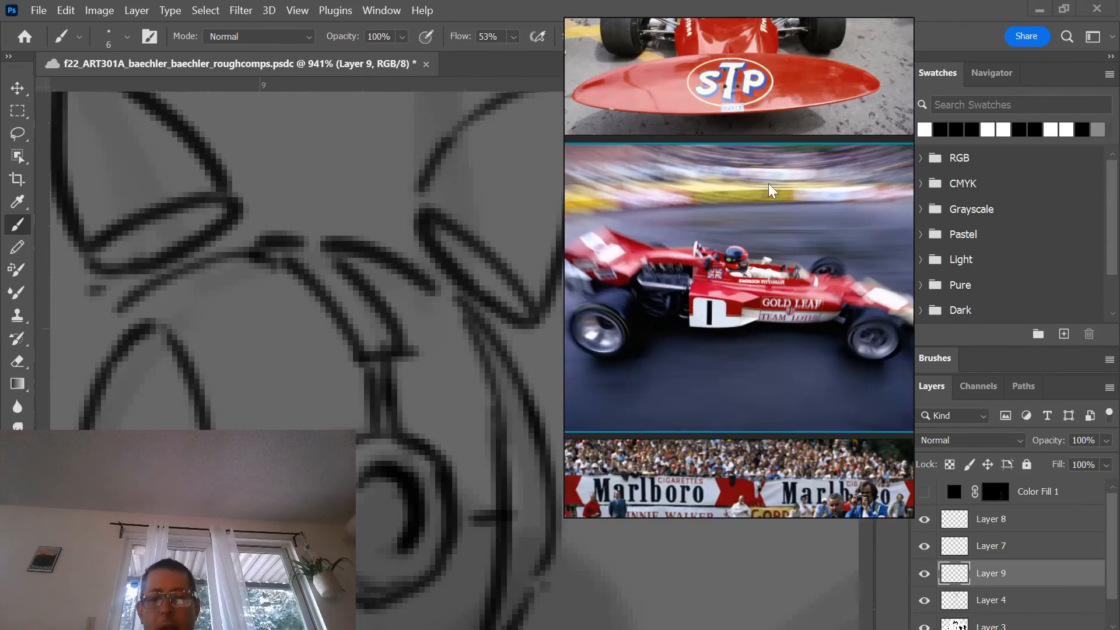
{"action": "double_click", "coordinate": [733, 76]}
{"action": "scroll", "coordinate": [677, 354], "scroll_direction": "up", "scroll_amount": 3}
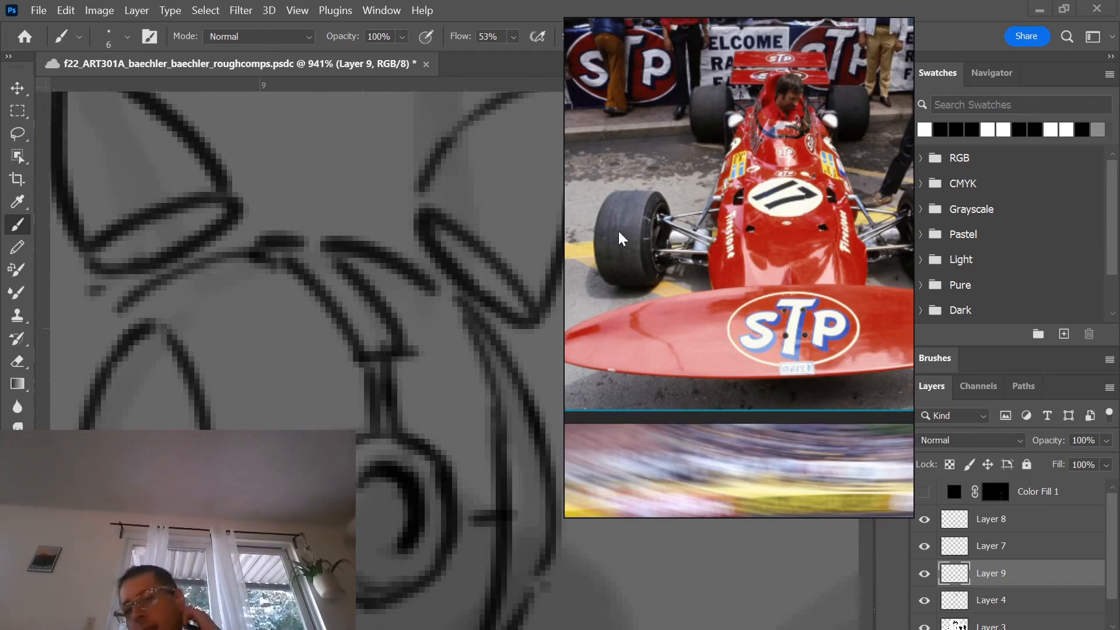
- Set the reference board to stay always on top of the drawing
{"action": "scroll", "coordinate": [285, 407], "scroll_direction": "down", "scroll_amount": 12}
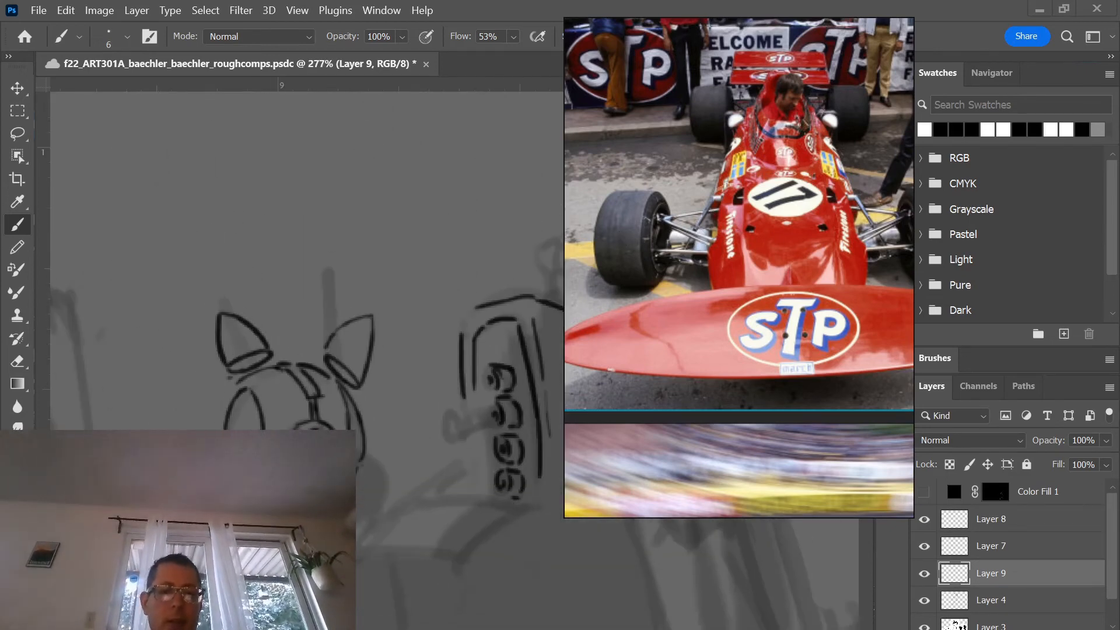
{"action": "left_click", "coordinate": [365, 2]}
{"action": "left_click_drag", "start_coordinate": [329, 487], "coordinate": [370, 89]}
{"action": "mouse_move", "coordinate": [439, 560]}
{"action": "left_mouse_down"}
{"action": "mouse_move", "coordinate": [457, 417]}
{"action": "mouse_move", "coordinate": [492, 523]}
{"action": "left_mouse_up"}
{"action": "left_click_drag", "start_coordinate": [414, 410], "coordinate": [476, 462]}
{"action": "scroll", "coordinate": [489, 486], "scroll_direction": "up", "scroll_amount": 4}
{"action": "key", "text": "alt+Tab"}
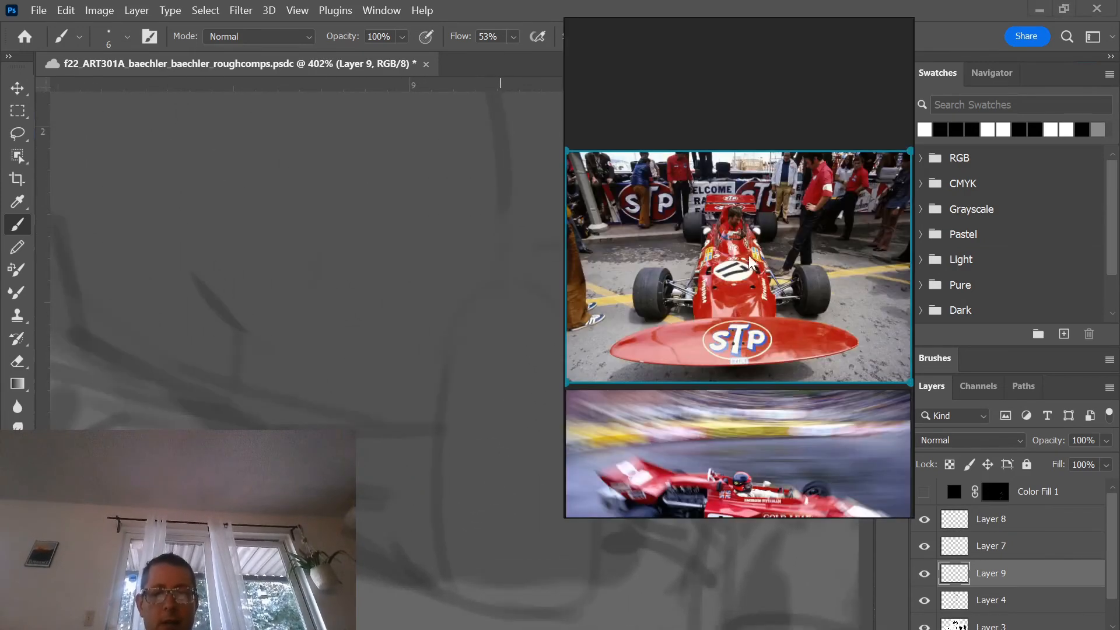
{"action": "right_click", "coordinate": [754, 257]}
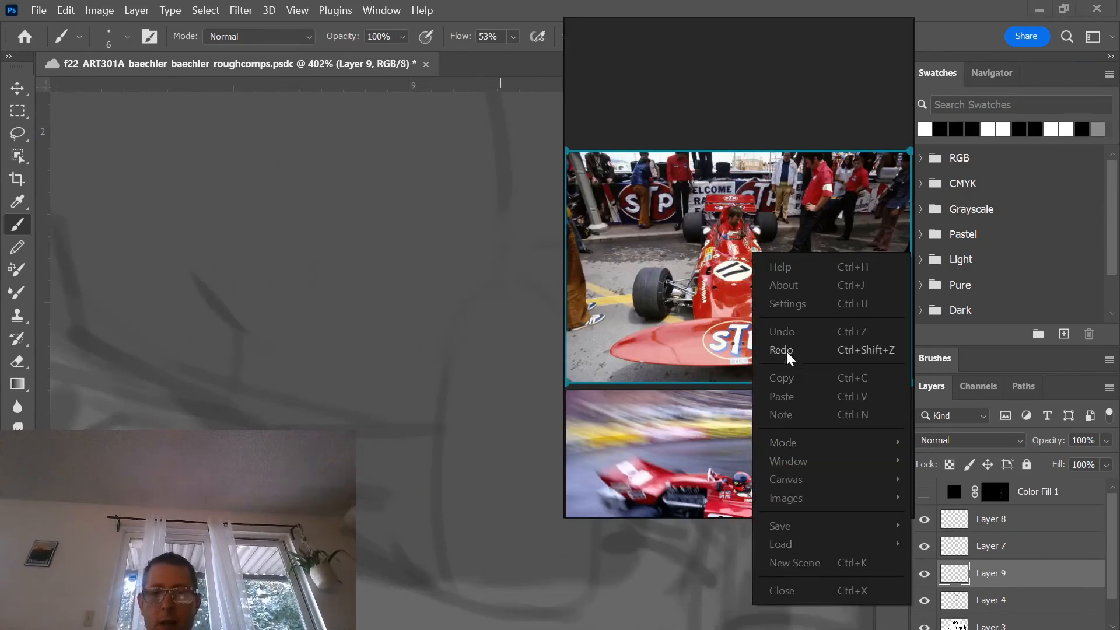
{"action": "mouse_move", "coordinate": [791, 442]}
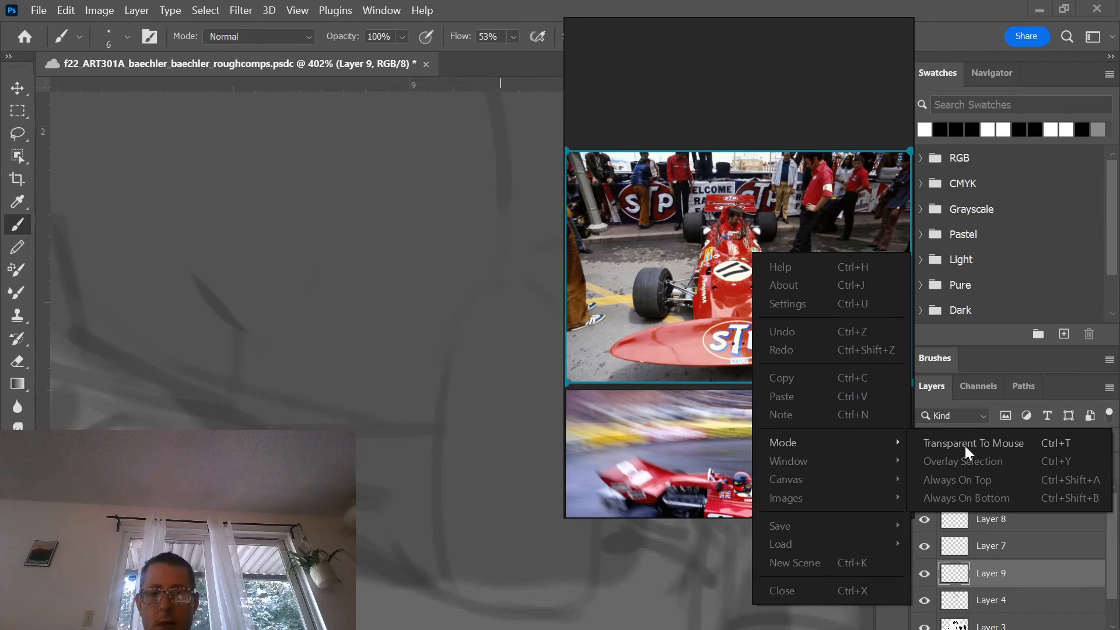
{"action": "left_click", "coordinate": [964, 478]}
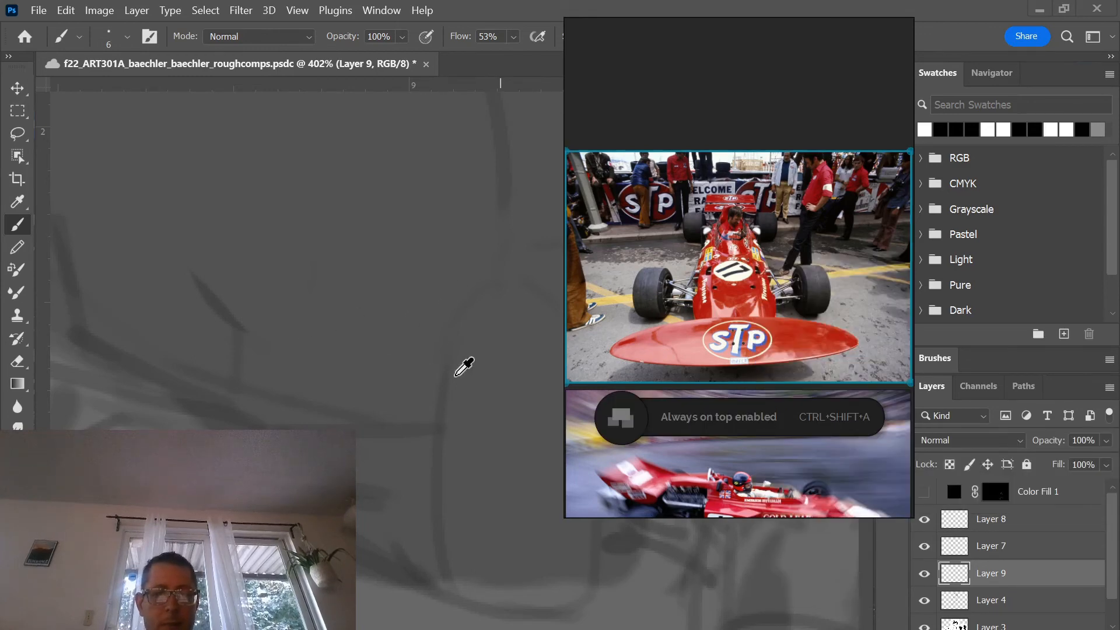
- Look over the sketched robot body, and examine the number 4 racing car photo up close around its wheels and suspension
{"action": "scroll", "coordinate": [247, 322], "scroll_direction": "up", "scroll_amount": 4}
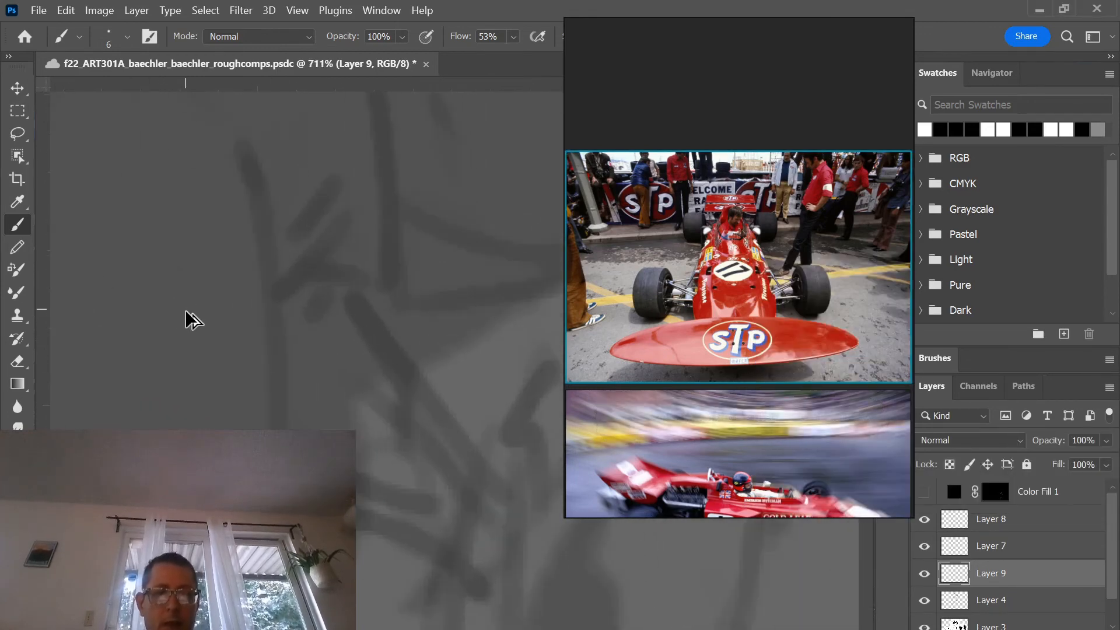
{"action": "left_click_drag", "start_coordinate": [203, 302], "coordinate": [233, 200]}
{"action": "scroll", "coordinate": [241, 255], "scroll_direction": "down", "scroll_amount": 1}
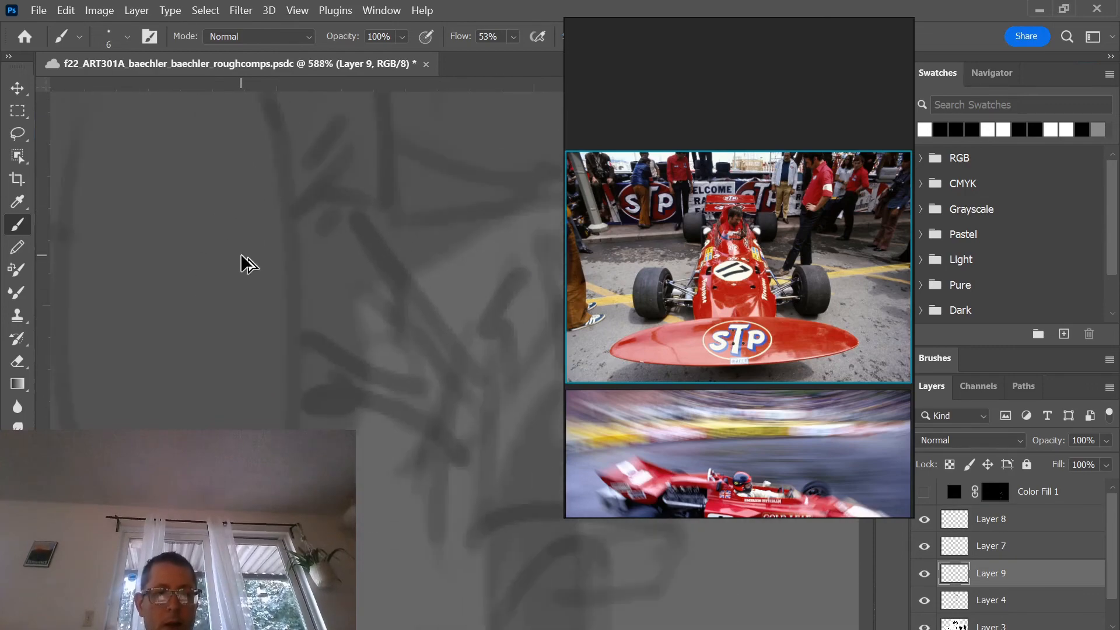
{"action": "scroll", "coordinate": [241, 255], "scroll_direction": "down", "scroll_amount": 1}
{"action": "left_click_drag", "start_coordinate": [241, 255], "coordinate": [303, 338]}
{"action": "scroll", "coordinate": [562, 293], "scroll_direction": "up", "scroll_amount": 1}
{"action": "scroll", "coordinate": [771, 391], "scroll_direction": "down", "scroll_amount": 4}
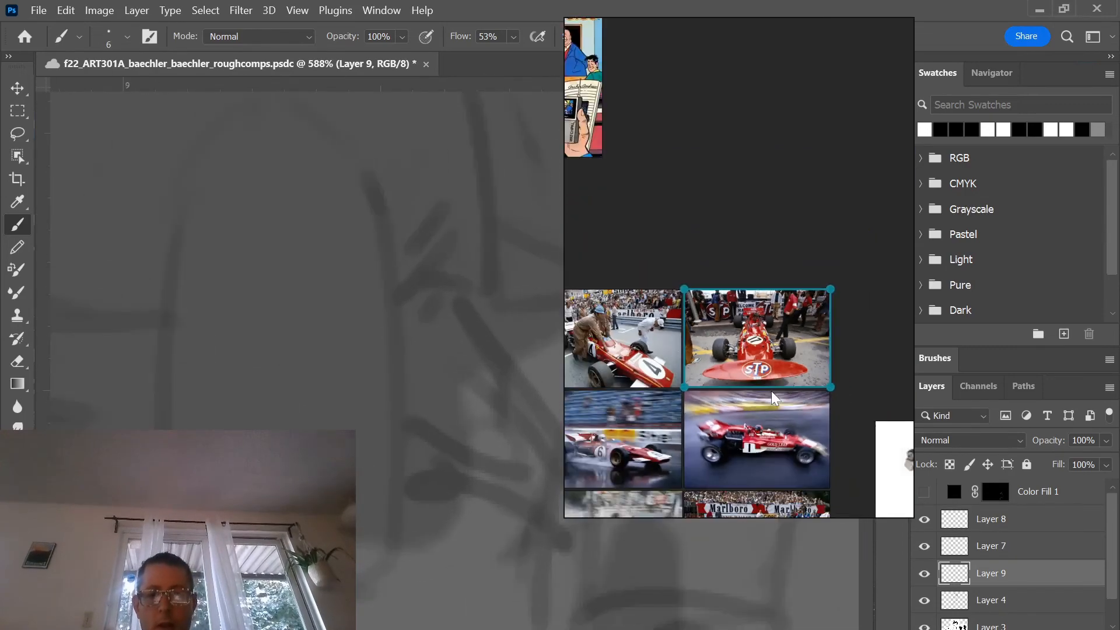
{"action": "scroll", "coordinate": [770, 391], "scroll_direction": "down", "scroll_amount": 2}
{"action": "scroll", "coordinate": [684, 359], "scroll_direction": "up", "scroll_amount": 6}
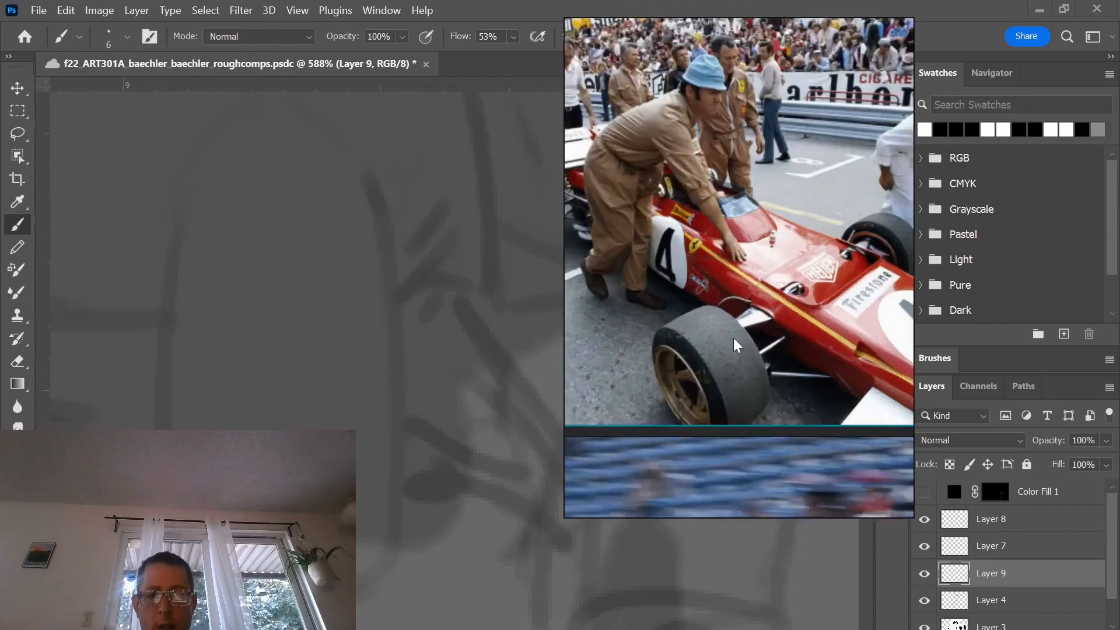
{"action": "scroll", "coordinate": [733, 337], "scroll_direction": "up", "scroll_amount": 2}
{"action": "scroll", "coordinate": [694, 251], "scroll_direction": "down", "scroll_amount": 3}
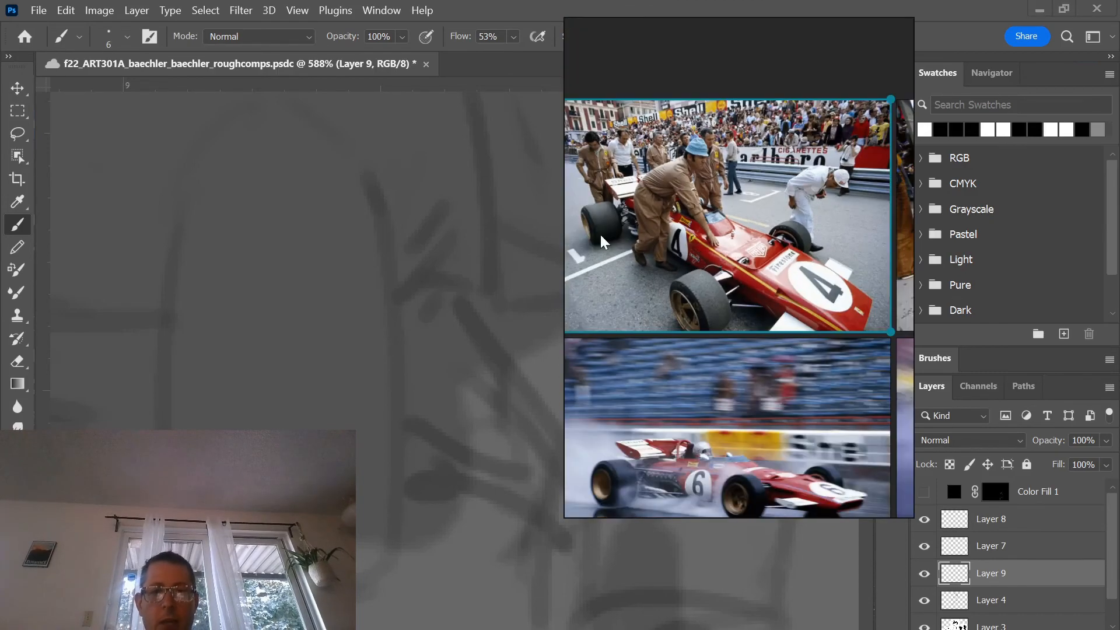
{"action": "scroll", "coordinate": [612, 215], "scroll_direction": "up", "scroll_amount": 6}
{"action": "scroll", "coordinate": [611, 214], "scroll_direction": "down", "scroll_amount": 5}
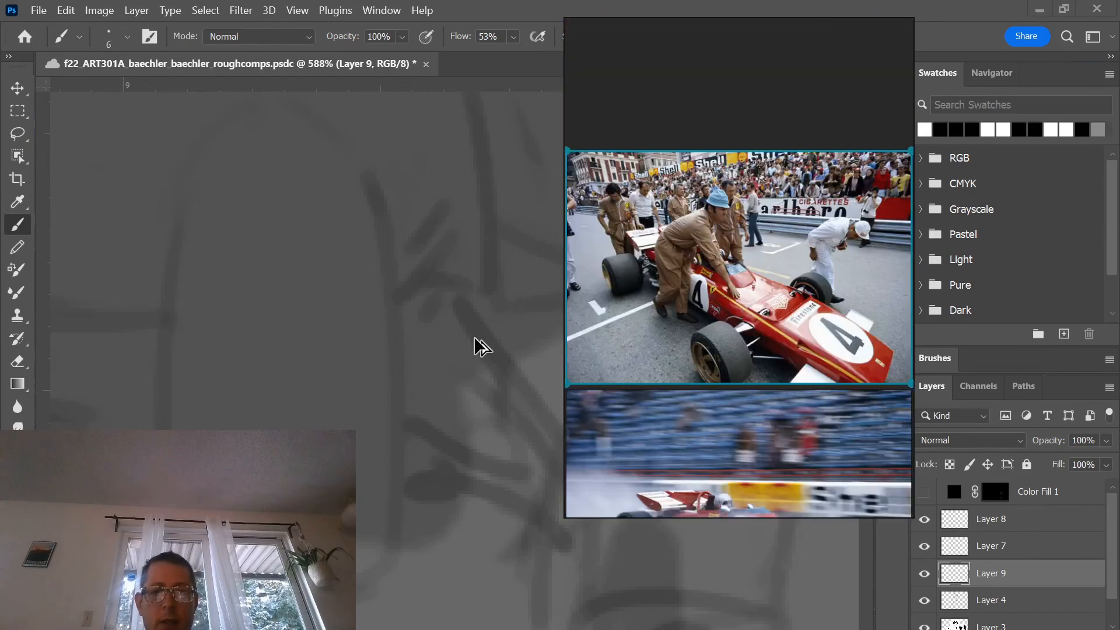
{"action": "scroll", "coordinate": [619, 301], "scroll_direction": "up", "scroll_amount": 2}
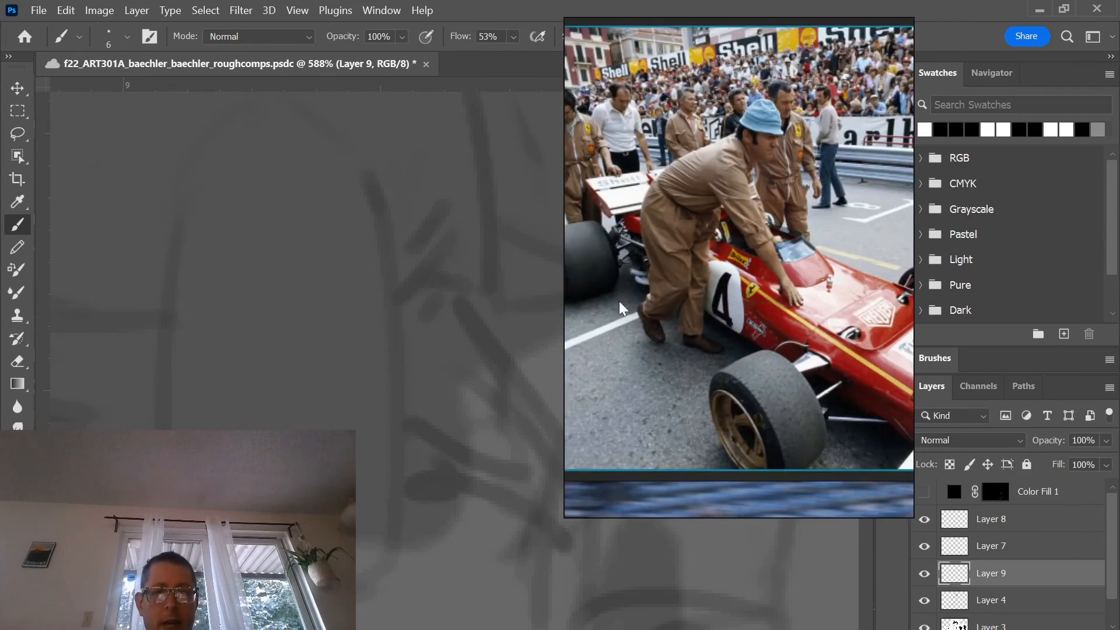
- Ink a curved vertical edge for the robot's mechanical housing, plus two parallel diagonal struts with a short vertical line across their outer ends
{"action": "left_click_drag", "start_coordinate": [213, 370], "coordinate": [450, 442]}
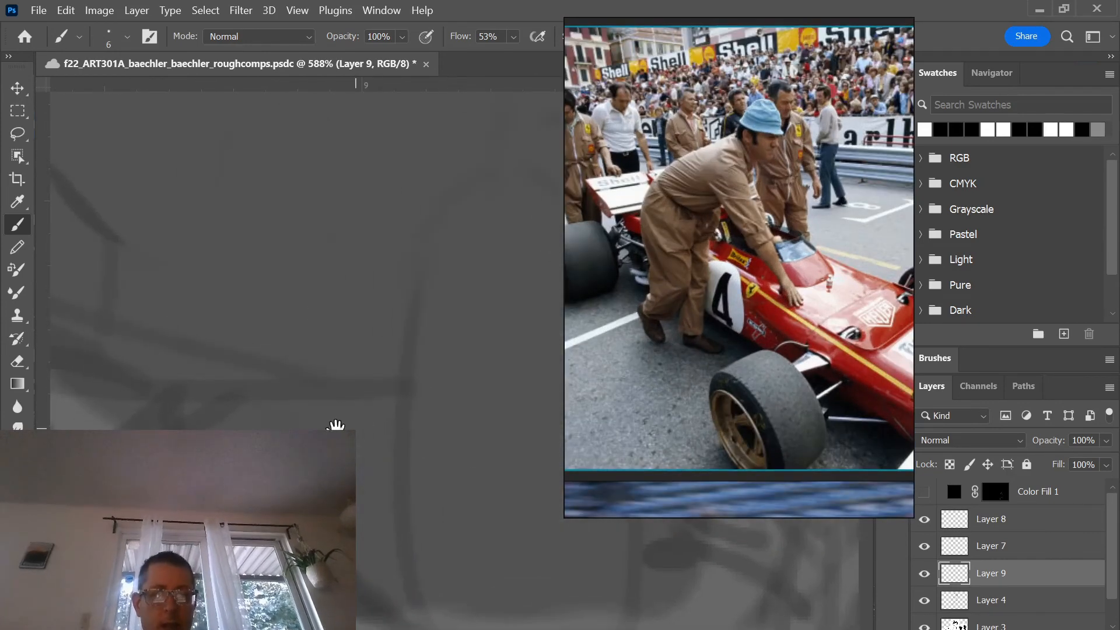
{"action": "left_click_drag", "start_coordinate": [360, 447], "coordinate": [369, 438]}
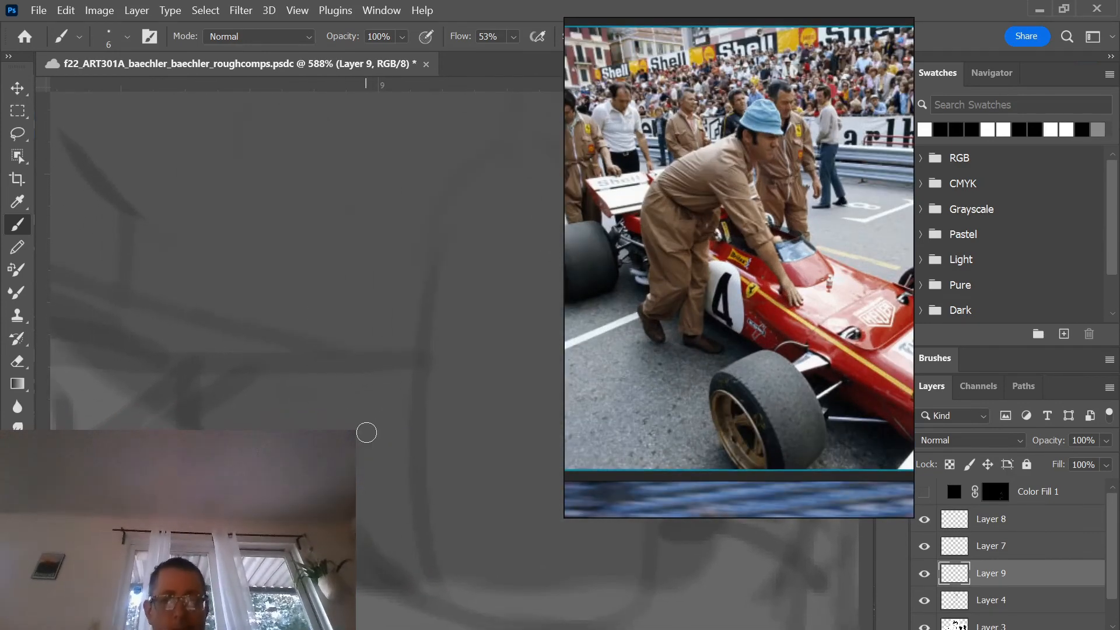
{"action": "left_click", "coordinate": [399, 578]}
{"action": "mouse_move", "coordinate": [399, 577]}
{"action": "left_mouse_down"}
{"action": "mouse_move", "coordinate": [410, 466]}
{"action": "mouse_move", "coordinate": [372, 315]}
{"action": "left_mouse_up"}
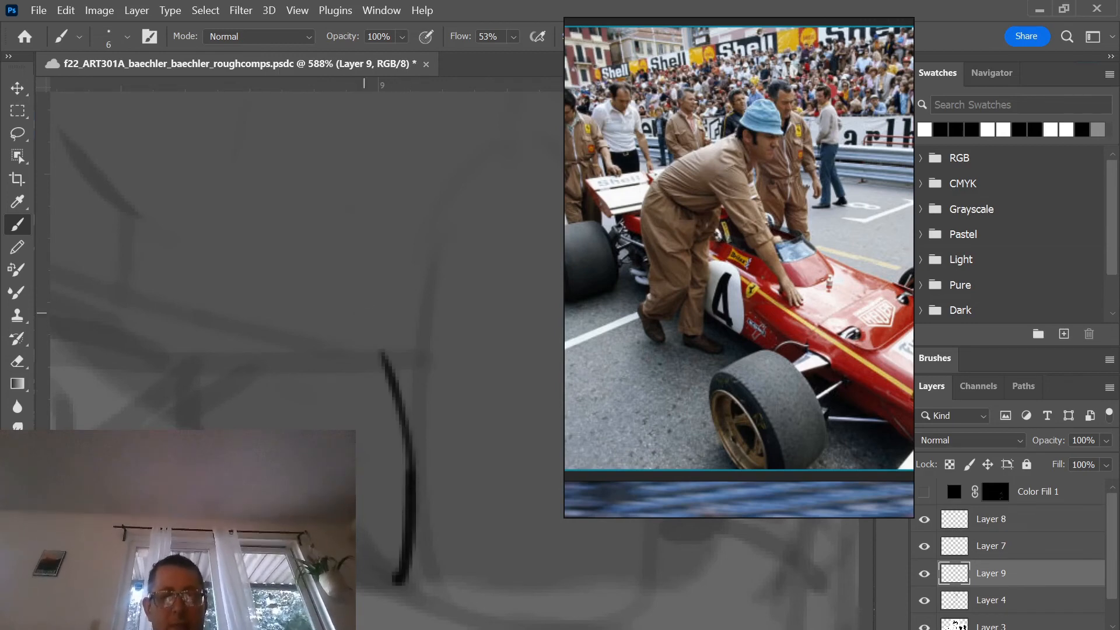
{"action": "mouse_move", "coordinate": [323, 374]}
{"action": "left_mouse_down"}
{"action": "mouse_move", "coordinate": [369, 362]}
{"action": "mouse_move", "coordinate": [445, 315]}
{"action": "mouse_move", "coordinate": [228, 408]}
{"action": "left_mouse_up"}
{"action": "mouse_move", "coordinate": [307, 302]}
{"action": "left_mouse_down"}
{"action": "mouse_move", "coordinate": [187, 391]}
{"action": "mouse_move", "coordinate": [208, 428]}
{"action": "left_mouse_up"}
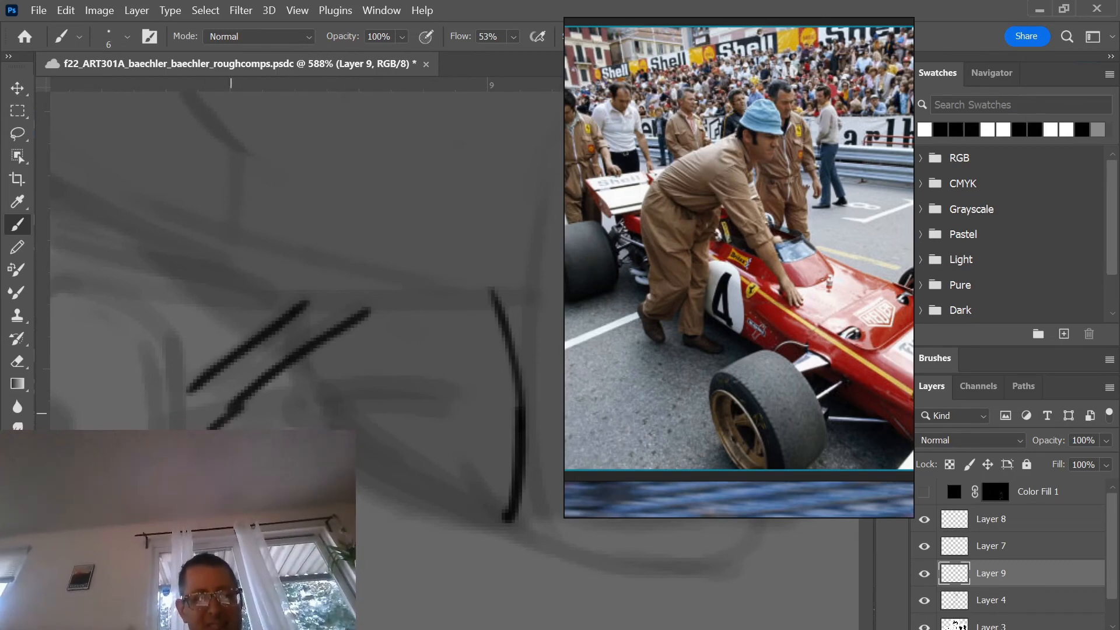
{"action": "left_click_drag", "start_coordinate": [177, 347], "coordinate": [190, 429]}
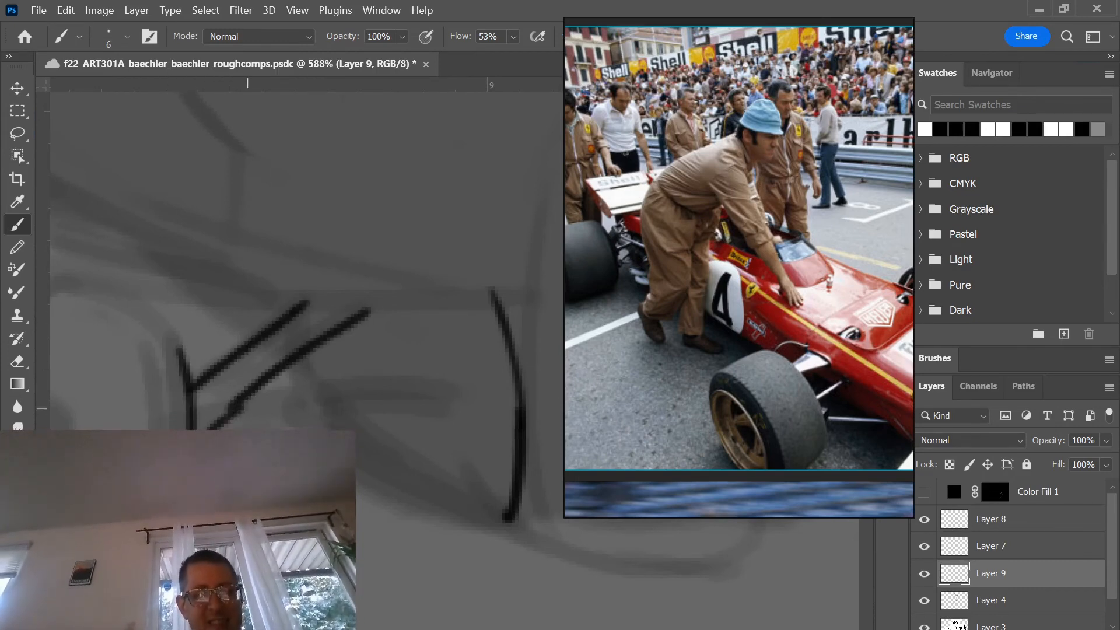
{"action": "left_click_drag", "start_coordinate": [187, 343], "coordinate": [235, 345]}
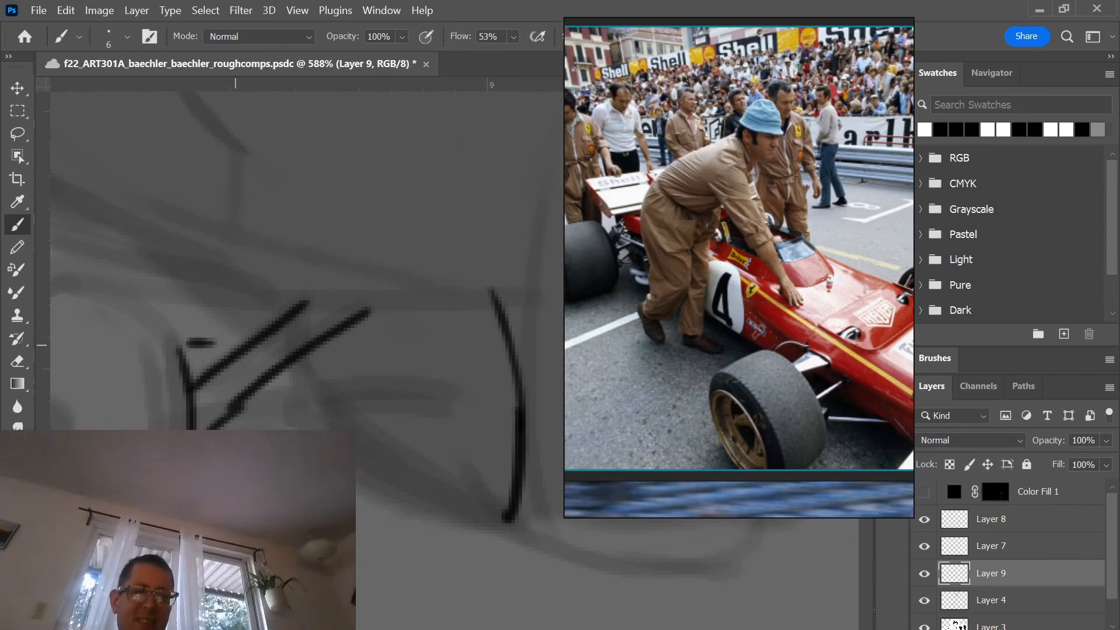
- Ink a stepped cylinder with a rounded end between the diagonal struts and the housing's curved edge
{"action": "mouse_move", "coordinate": [304, 350]}
{"action": "left_mouse_down"}
{"action": "mouse_move", "coordinate": [360, 351]}
{"action": "mouse_move", "coordinate": [385, 379]}
{"action": "left_mouse_up"}
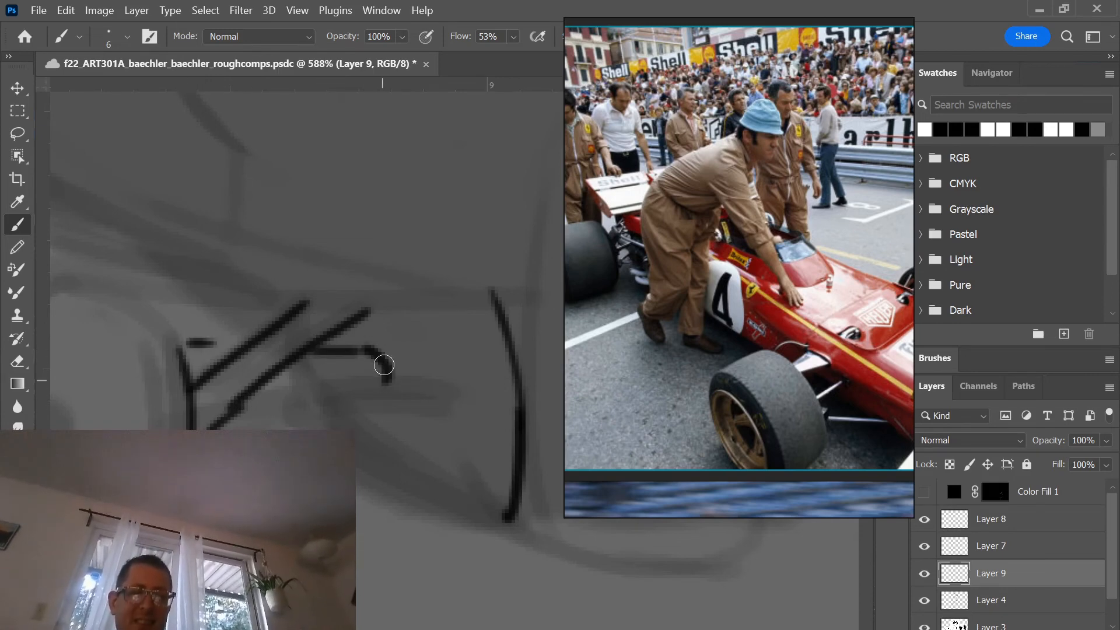
{"action": "mouse_move", "coordinate": [384, 331]}
{"action": "left_mouse_down"}
{"action": "mouse_move", "coordinate": [467, 350]}
{"action": "mouse_move", "coordinate": [457, 430]}
{"action": "mouse_move", "coordinate": [370, 425]}
{"action": "mouse_move", "coordinate": [353, 337]}
{"action": "mouse_move", "coordinate": [403, 395]}
{"action": "mouse_move", "coordinate": [399, 415]}
{"action": "mouse_move", "coordinate": [295, 403]}
{"action": "left_mouse_up"}
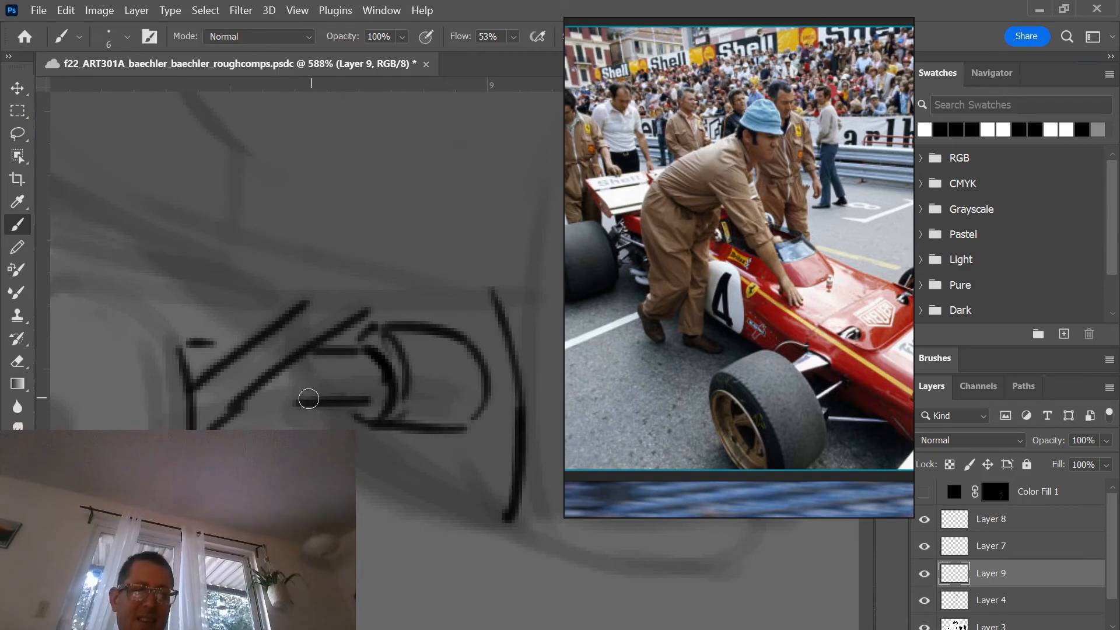
{"action": "mouse_move", "coordinate": [303, 390]}
{"action": "left_mouse_down"}
{"action": "mouse_move", "coordinate": [266, 387]}
{"action": "mouse_move", "coordinate": [312, 387]}
{"action": "mouse_move", "coordinate": [280, 400]}
{"action": "left_mouse_up"}
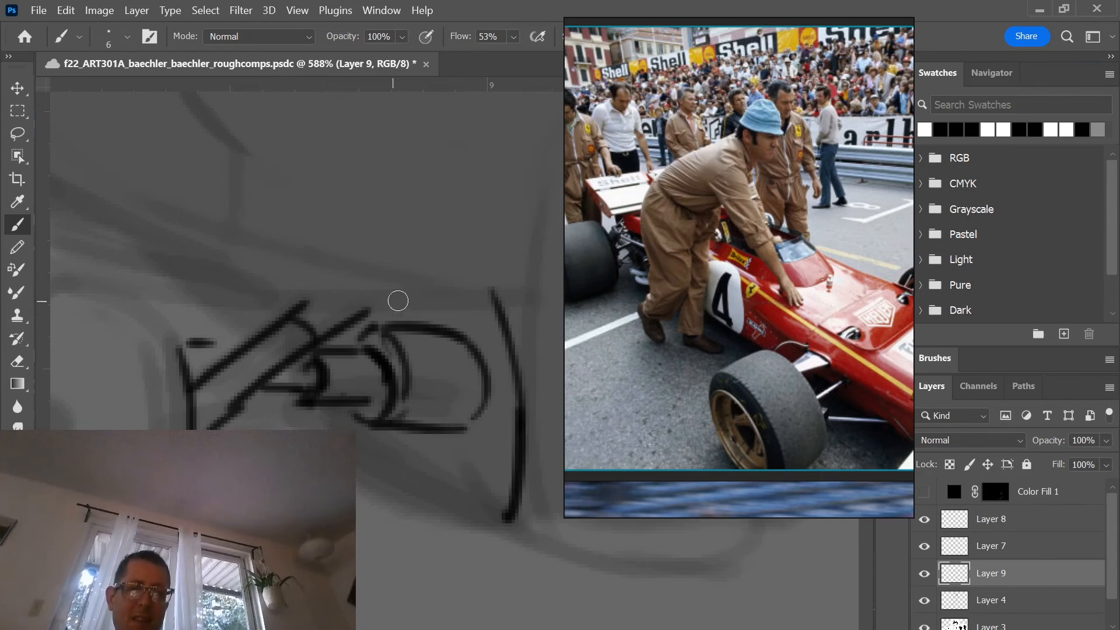
- Ink an arched top edge joining the struts to the housing's curved side, and two parallel curves along its underside
{"action": "mouse_move", "coordinate": [508, 341]}
{"action": "left_mouse_down"}
{"action": "mouse_move", "coordinate": [474, 286]}
{"action": "mouse_move", "coordinate": [290, 299]}
{"action": "left_mouse_up"}
{"action": "scroll", "coordinate": [215, 301], "scroll_direction": "down", "scroll_amount": 2}
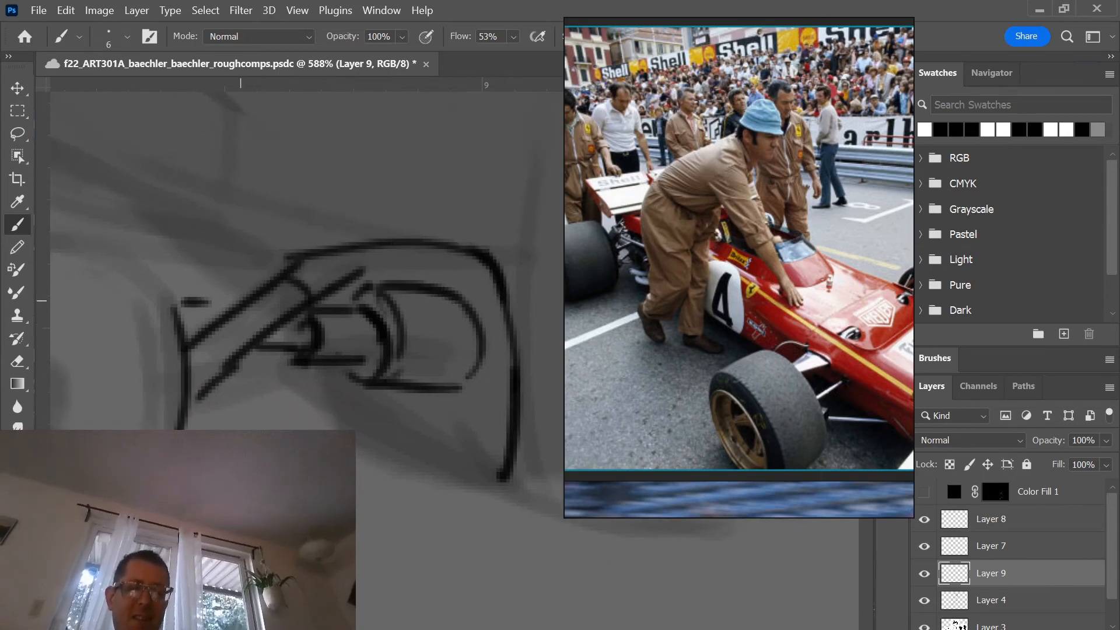
{"action": "left_click", "coordinate": [518, 503]}
{"action": "mouse_move", "coordinate": [554, 517]}
{"action": "left_mouse_down"}
{"action": "mouse_move", "coordinate": [495, 527]}
{"action": "mouse_move", "coordinate": [325, 427]}
{"action": "left_mouse_up"}
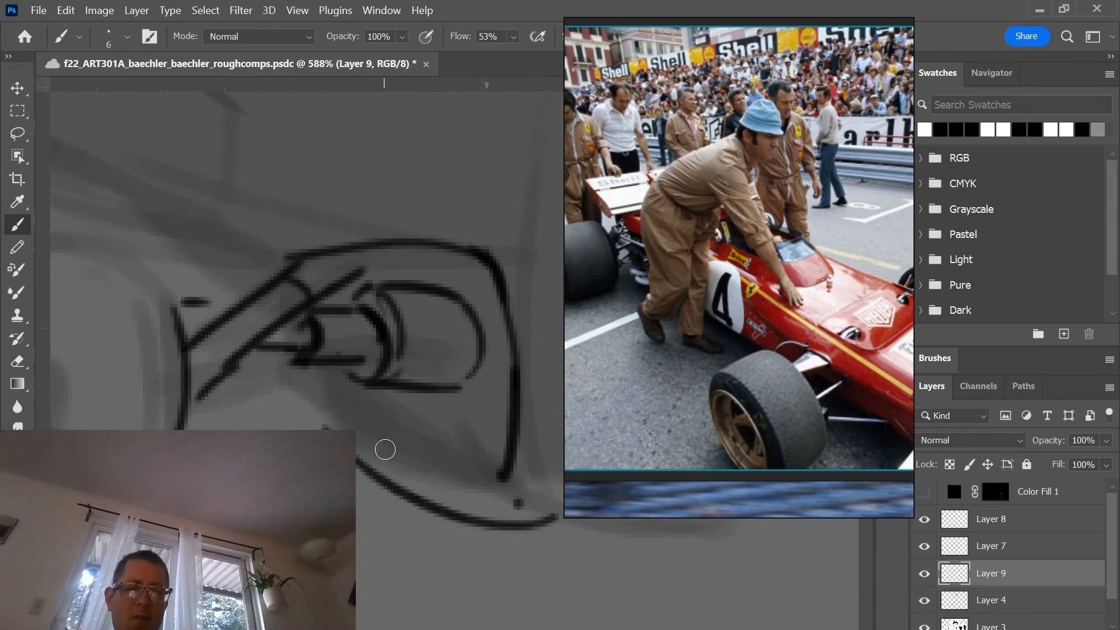
{"action": "left_click_drag", "start_coordinate": [496, 482], "coordinate": [387, 460]}
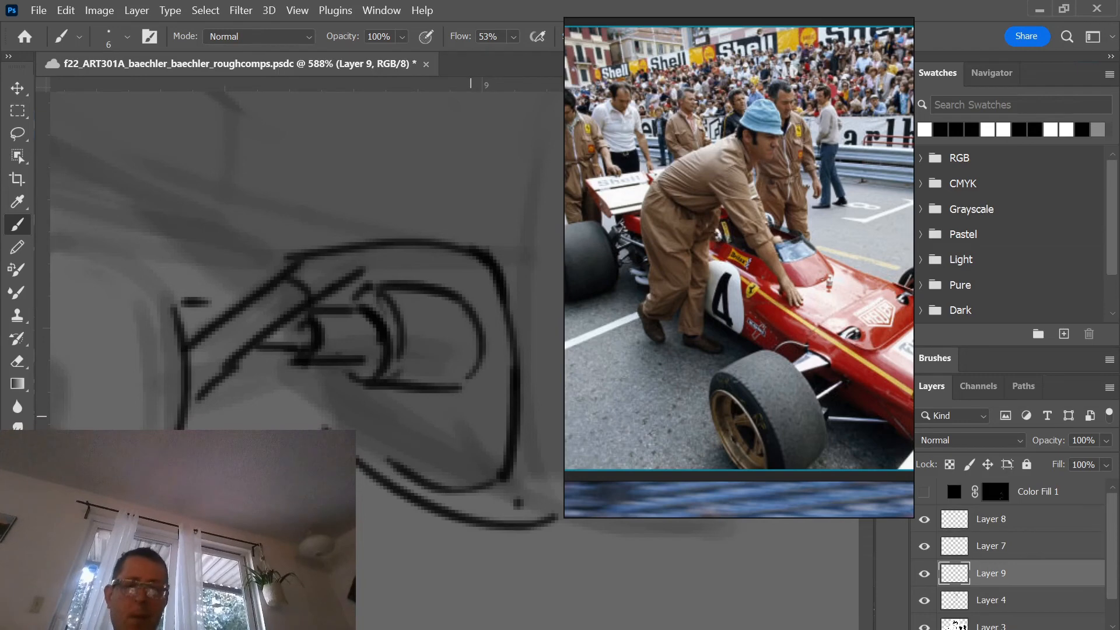
{"action": "mouse_move", "coordinate": [506, 416]}
{"action": "left_mouse_down"}
{"action": "mouse_move", "coordinate": [439, 409]}
{"action": "mouse_move", "coordinate": [500, 432]}
{"action": "mouse_move", "coordinate": [474, 460]}
{"action": "mouse_move", "coordinate": [497, 443]}
{"action": "left_mouse_up"}
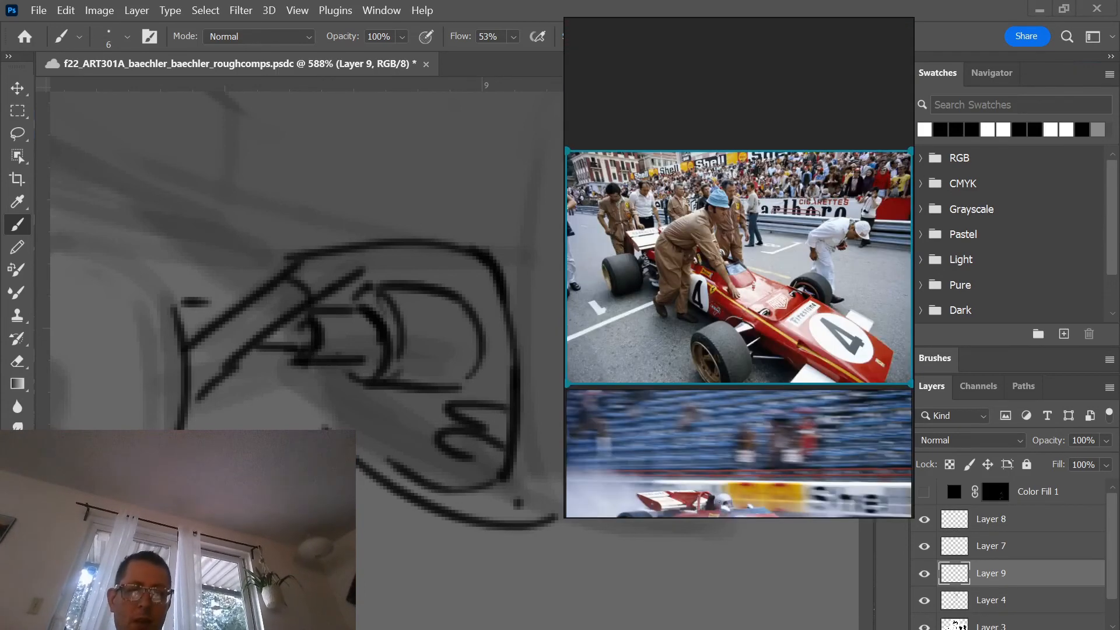
{"action": "key", "text": "ctrl+z"}
{"action": "key", "text": "ctrl+z"}
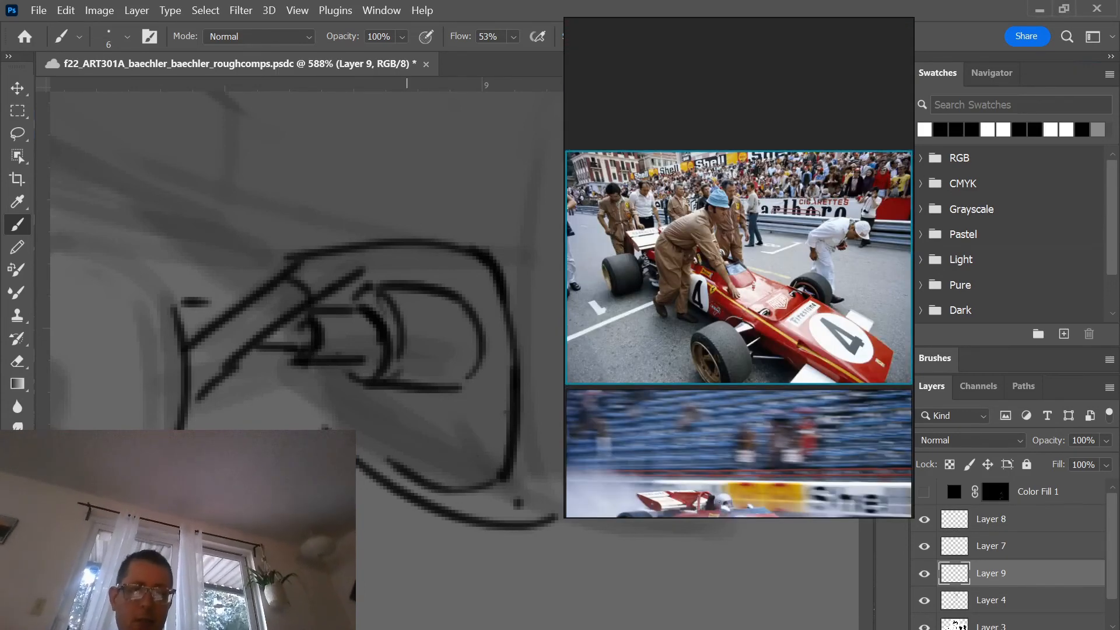
{"action": "scroll", "coordinate": [407, 315], "scroll_direction": "up", "scroll_amount": 2}
{"action": "scroll", "coordinate": [808, 353], "scroll_direction": "up", "scroll_amount": 5}
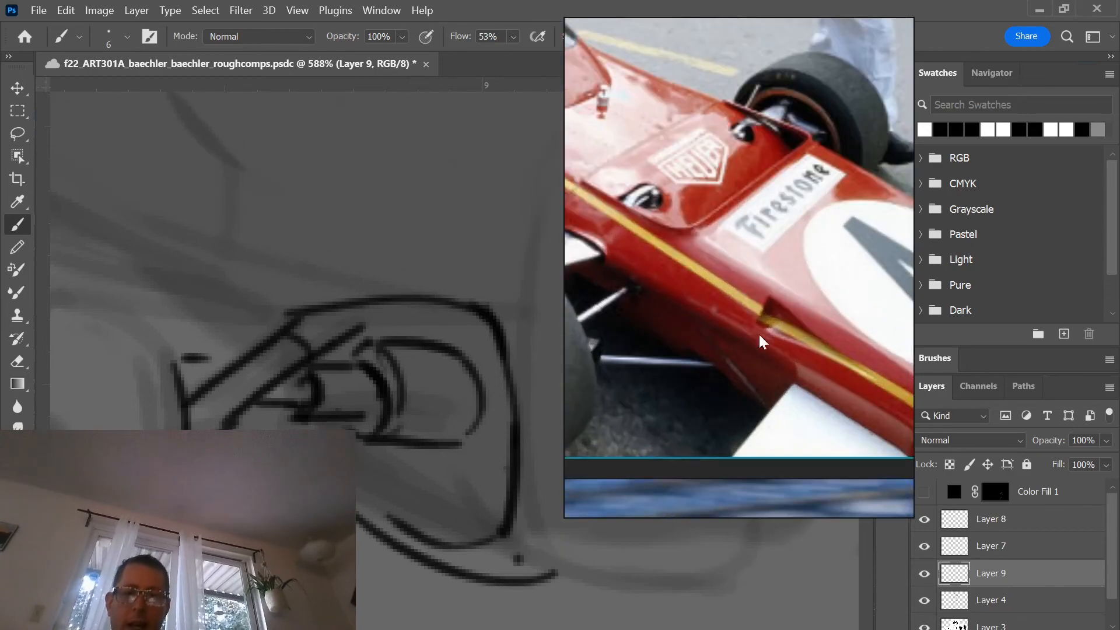
{"action": "scroll", "coordinate": [622, 273], "scroll_direction": "down", "scroll_amount": 3}
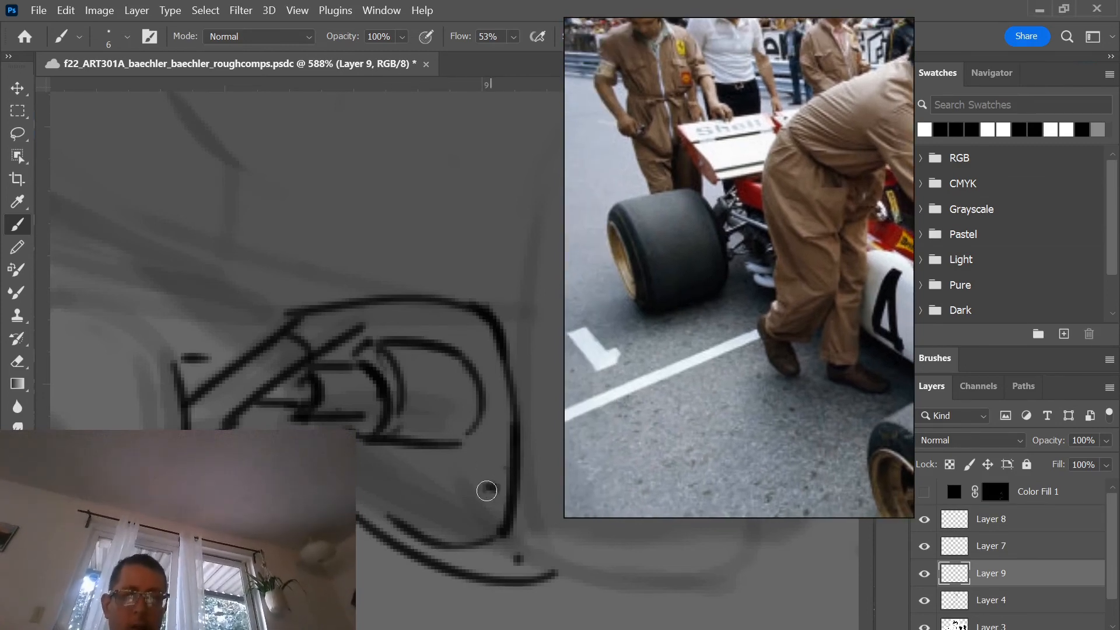
{"action": "mouse_move", "coordinate": [497, 488]}
{"action": "left_mouse_down"}
{"action": "mouse_move", "coordinate": [463, 482]}
{"action": "mouse_move", "coordinate": [473, 533]}
{"action": "mouse_move", "coordinate": [448, 496]}
{"action": "left_mouse_up"}
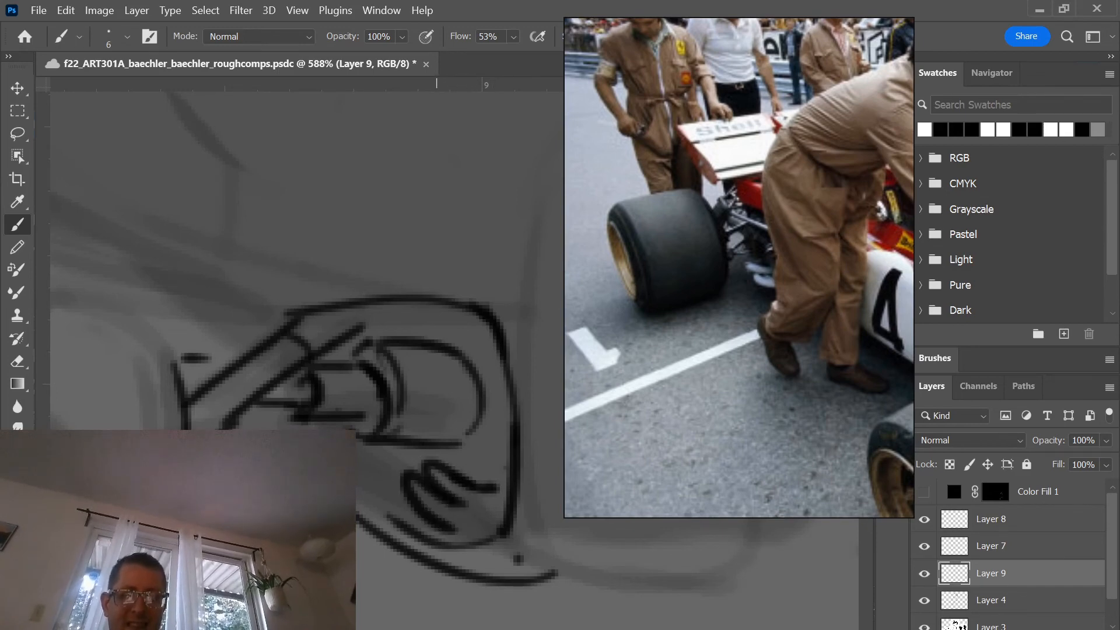
{"action": "left_click_drag", "start_coordinate": [330, 496], "coordinate": [330, 506]}
{"action": "key", "text": "ctrl+z"}
{"action": "key", "text": "ctrl+z"}
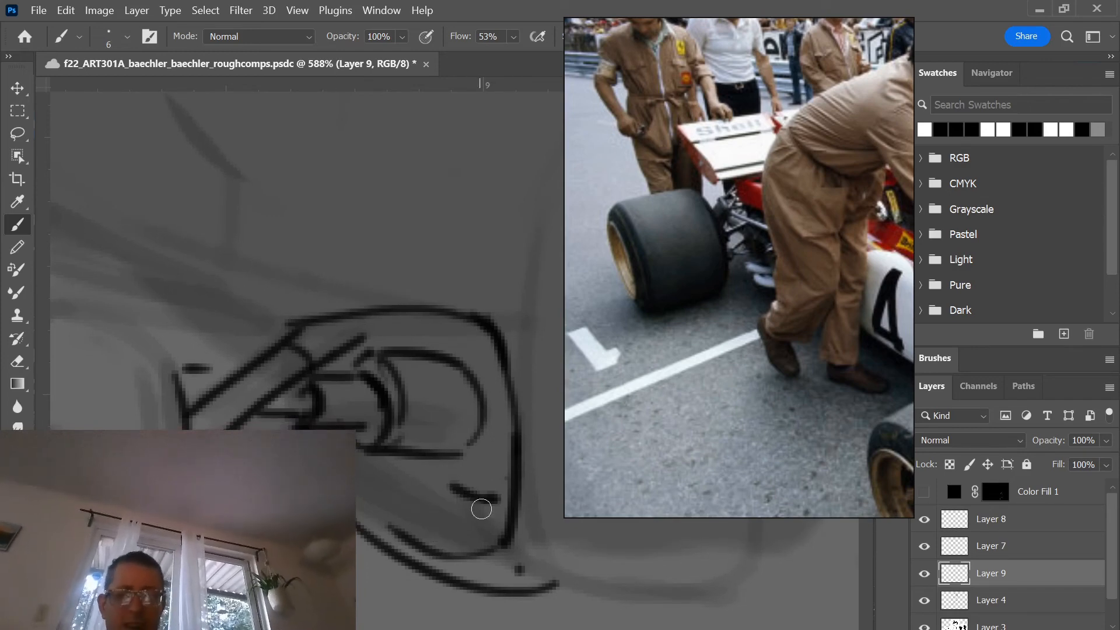
- Ink looped tube shapes in the lower corner of the housing and fill the gap between them and the cylinder with solid black
{"action": "mouse_move", "coordinate": [429, 471]}
{"action": "left_mouse_down"}
{"action": "mouse_move", "coordinate": [457, 533]}
{"action": "mouse_move", "coordinate": [491, 535]}
{"action": "left_mouse_up"}
{"action": "left_click_drag", "start_coordinate": [423, 504], "coordinate": [471, 551]}
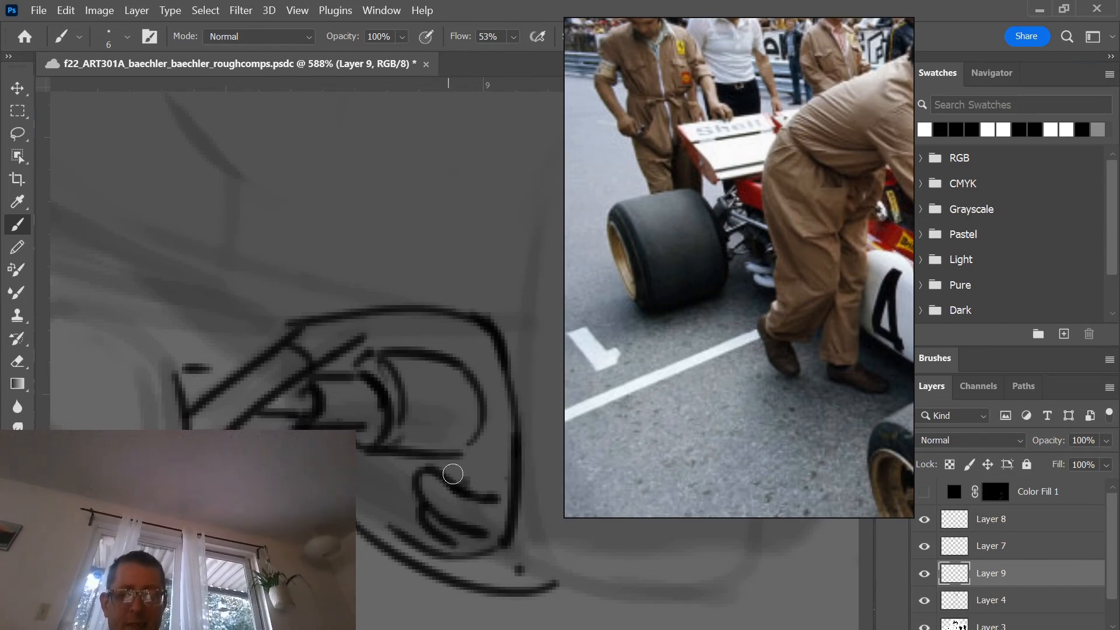
{"action": "left_click_drag", "start_coordinate": [461, 479], "coordinate": [494, 494]}
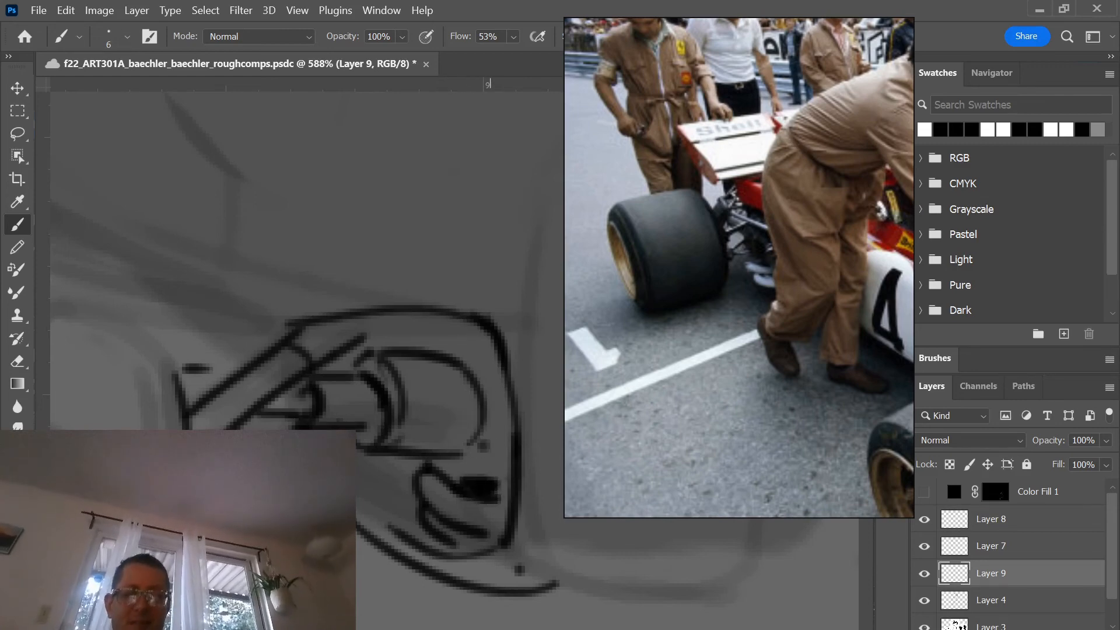
{"action": "mouse_move", "coordinate": [484, 445]}
{"action": "left_mouse_down"}
{"action": "mouse_move", "coordinate": [502, 480]}
{"action": "mouse_move", "coordinate": [505, 447]}
{"action": "mouse_move", "coordinate": [484, 458]}
{"action": "mouse_move", "coordinate": [497, 470]}
{"action": "mouse_move", "coordinate": [464, 476]}
{"action": "left_mouse_up"}
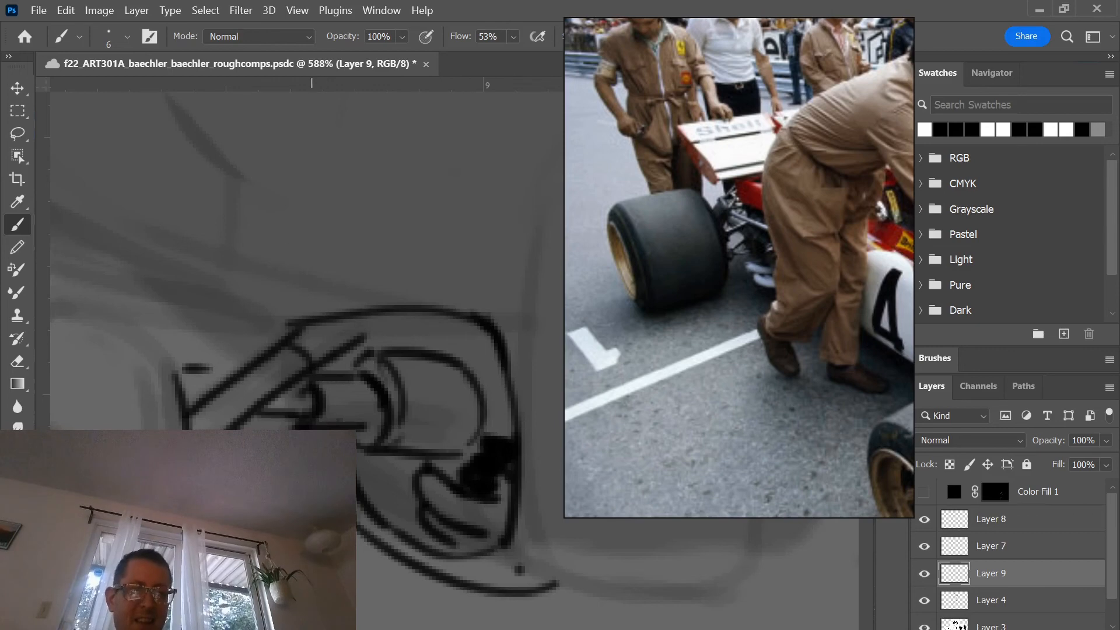
- Add short cross lines along the housing's lower rim and block in solid black shadows under the cylinder and beside the tubes
{"action": "left_click_drag", "start_coordinate": [402, 539], "coordinate": [408, 571]}
{"action": "left_click_drag", "start_coordinate": [370, 515], "coordinate": [385, 552]}
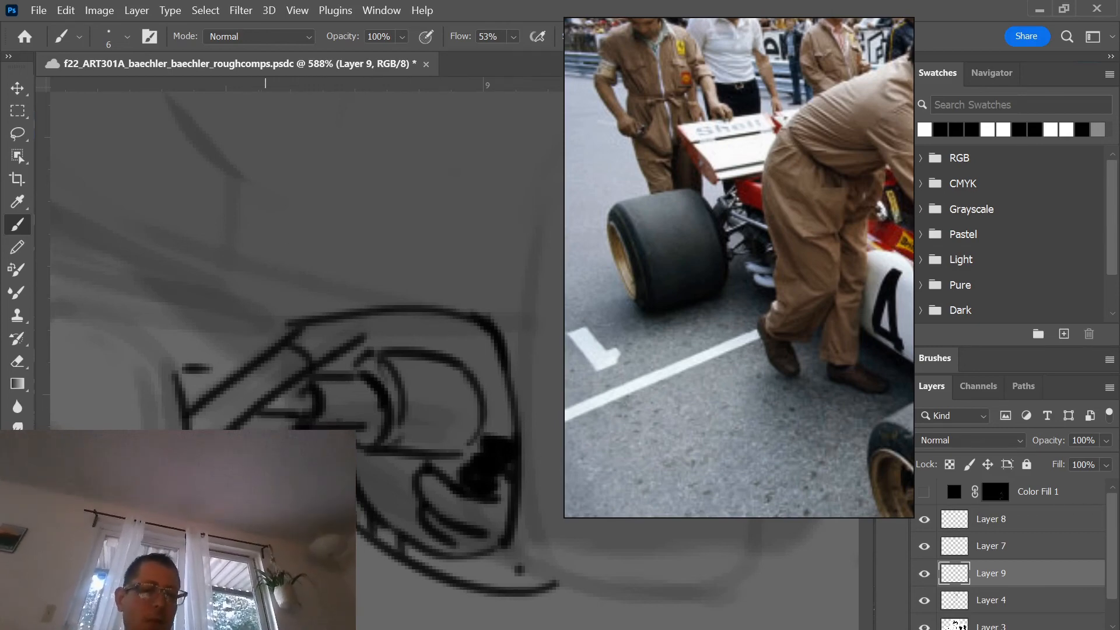
{"action": "mouse_move", "coordinate": [425, 465]}
{"action": "left_mouse_down"}
{"action": "mouse_move", "coordinate": [422, 505]}
{"action": "mouse_move", "coordinate": [399, 490]}
{"action": "mouse_move", "coordinate": [445, 548]}
{"action": "mouse_move", "coordinate": [415, 535]}
{"action": "mouse_move", "coordinate": [400, 510]}
{"action": "left_mouse_up"}
{"action": "mouse_move", "coordinate": [365, 461]}
{"action": "left_mouse_down"}
{"action": "mouse_move", "coordinate": [410, 460]}
{"action": "mouse_move", "coordinate": [379, 463]}
{"action": "left_mouse_up"}
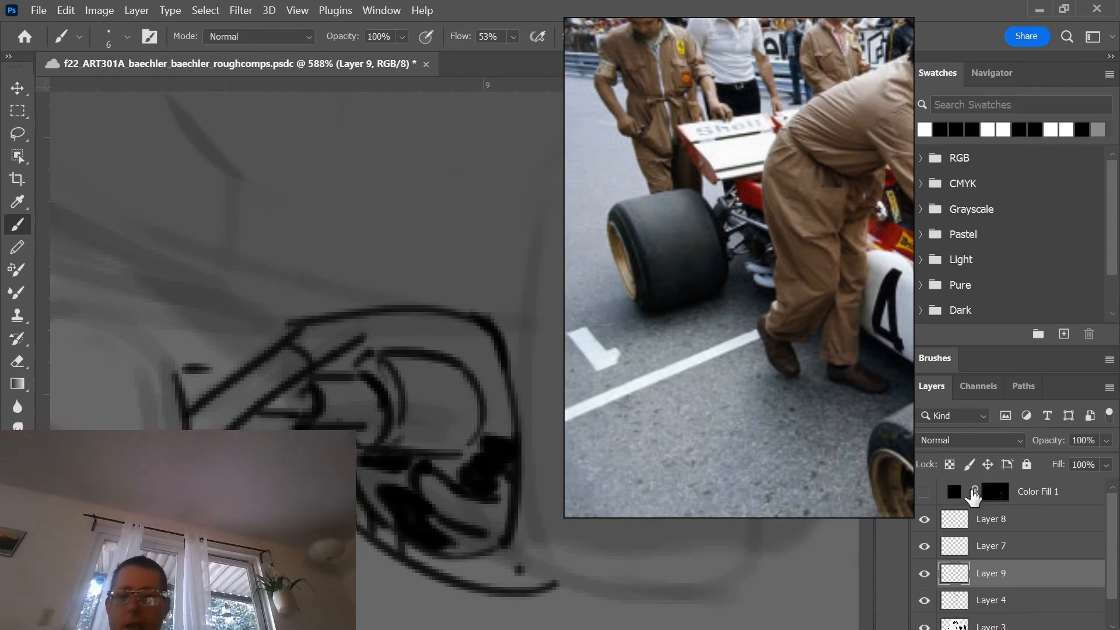
- Select the Color Fill 1 layer mask with the layer hidden, try grouping the layer and undo the group
{"action": "left_click", "coordinate": [924, 491]}
{"action": "left_click", "coordinate": [1006, 494]}
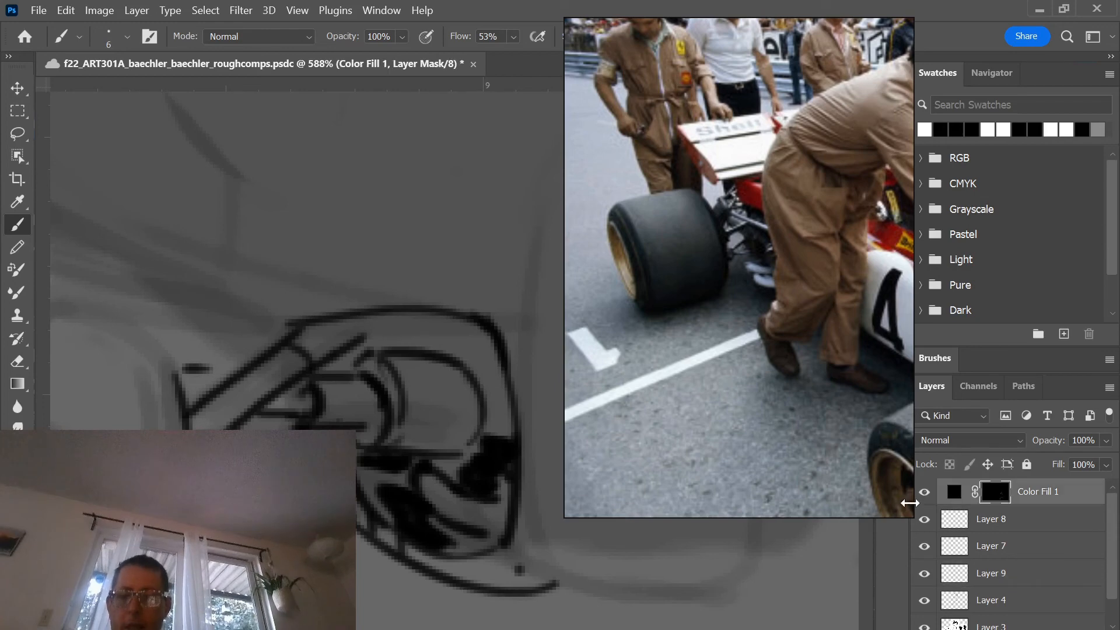
{"action": "left_click", "coordinate": [924, 491]}
{"action": "key", "text": "ctrl+g"}
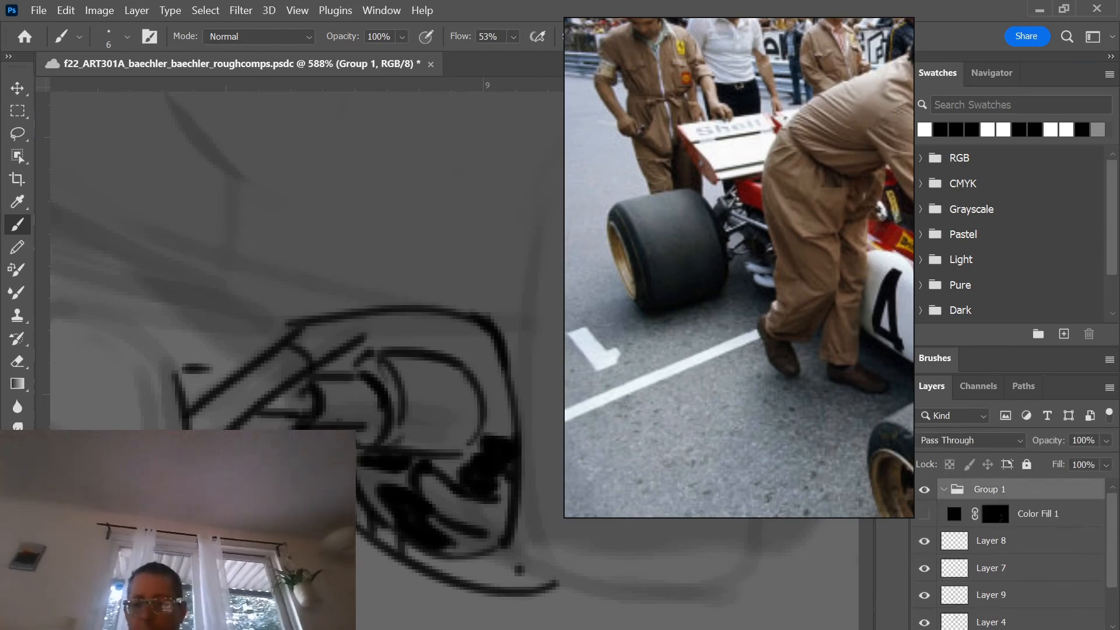
{"action": "key", "text": "ctrl+z"}
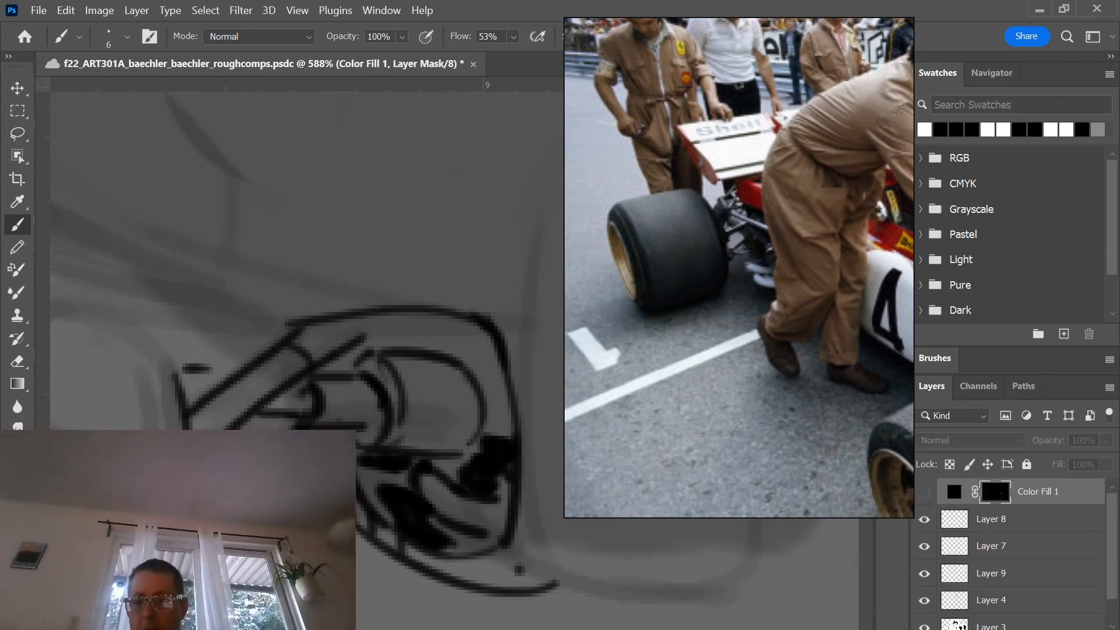
- Add a black Solid Color fill layer above Color Fill 1 and return to the Brush tool
{"action": "left_click", "coordinate": [1025, 628]}
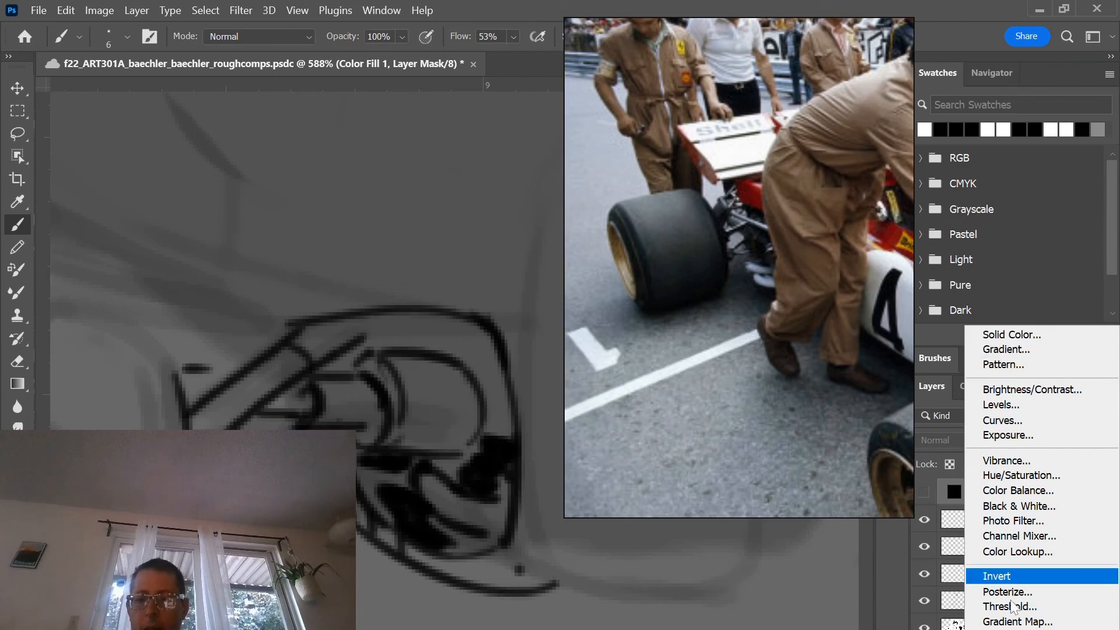
{"action": "left_click", "coordinate": [1021, 628]}
{"action": "left_click", "coordinate": [1020, 629]}
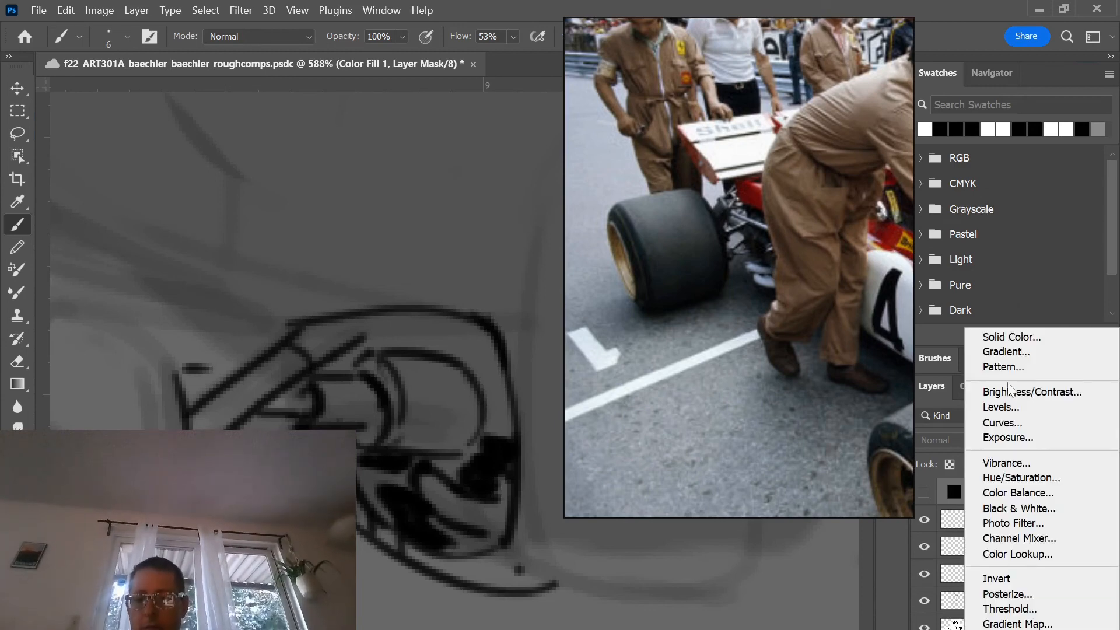
{"action": "left_click", "coordinate": [999, 337]}
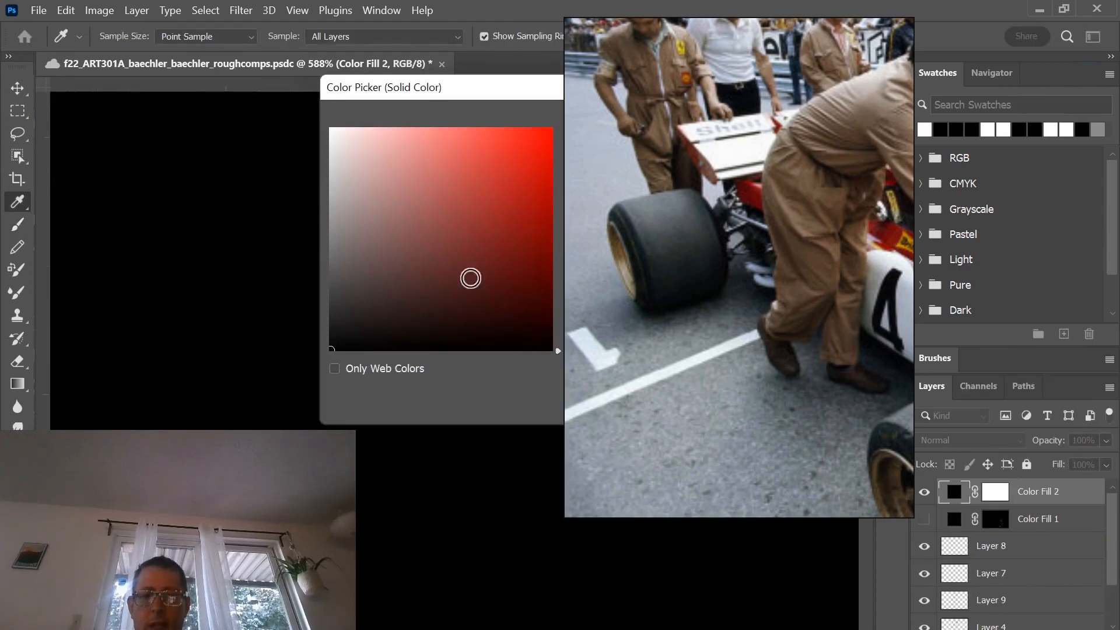
{"action": "key", "text": "Return"}
{"action": "key", "text": "b"}
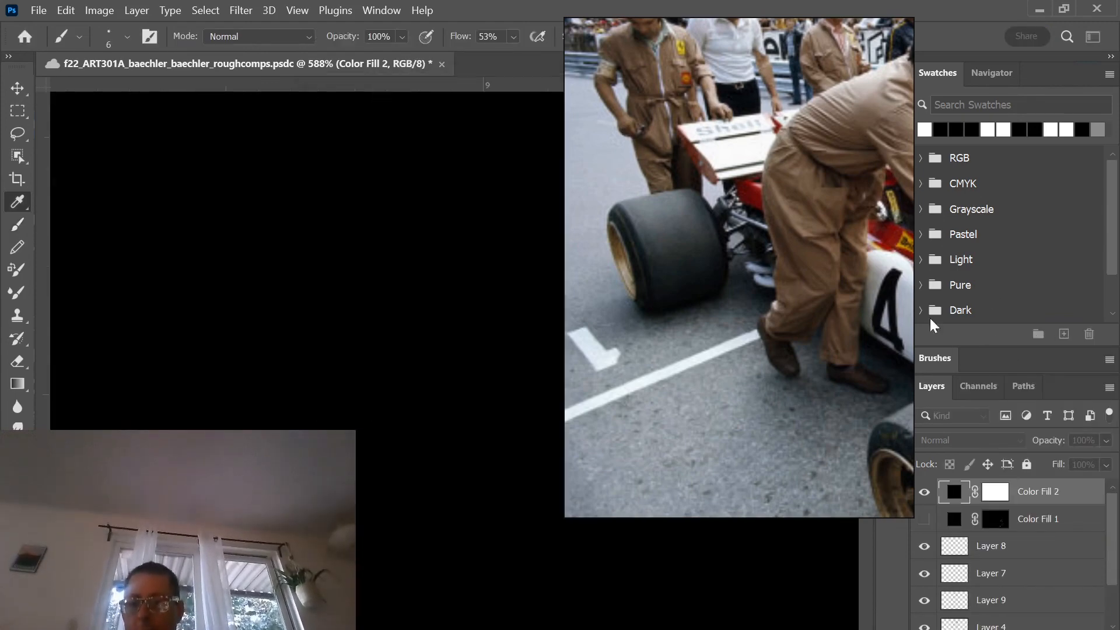
- Reposition the race car reference photo, invert the Color Fill 2 mask to black, and swap the foreground and background colors
{"action": "left_click_drag", "start_coordinate": [723, 200], "coordinate": [661, 271]}
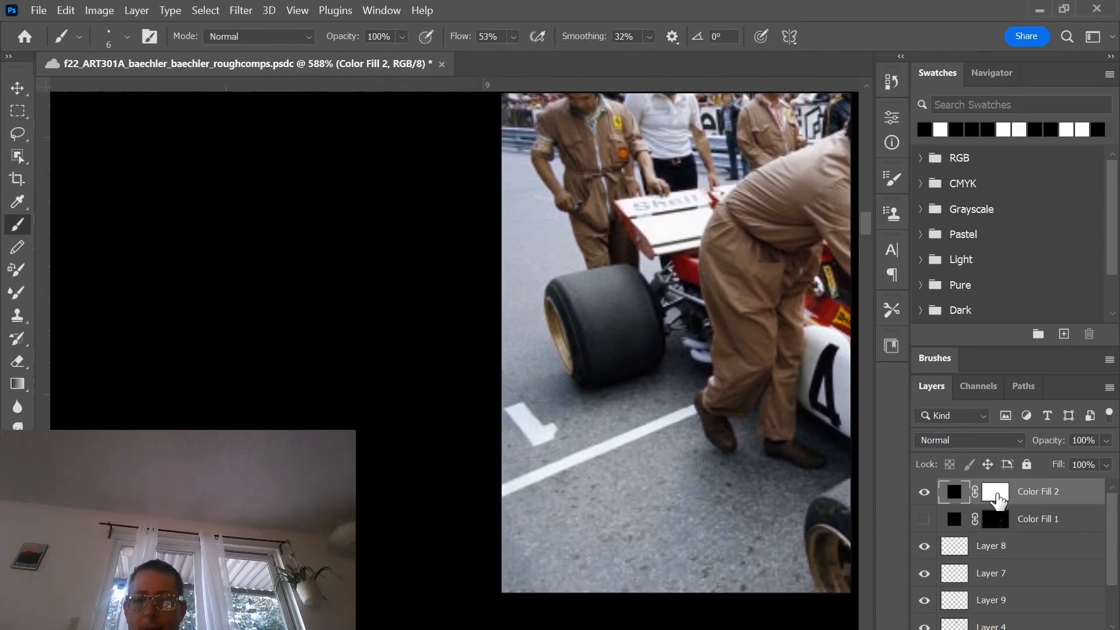
{"action": "left_click", "coordinate": [998, 496]}
{"action": "key", "text": "ctrl+i"}
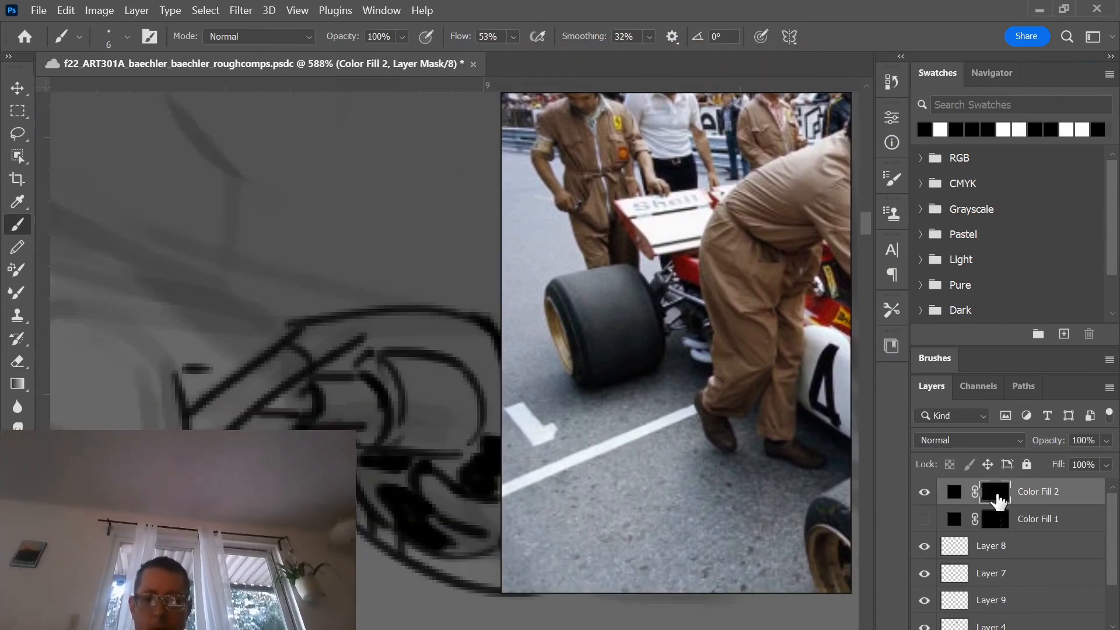
{"action": "left_click_drag", "start_coordinate": [297, 408], "coordinate": [245, 425]}
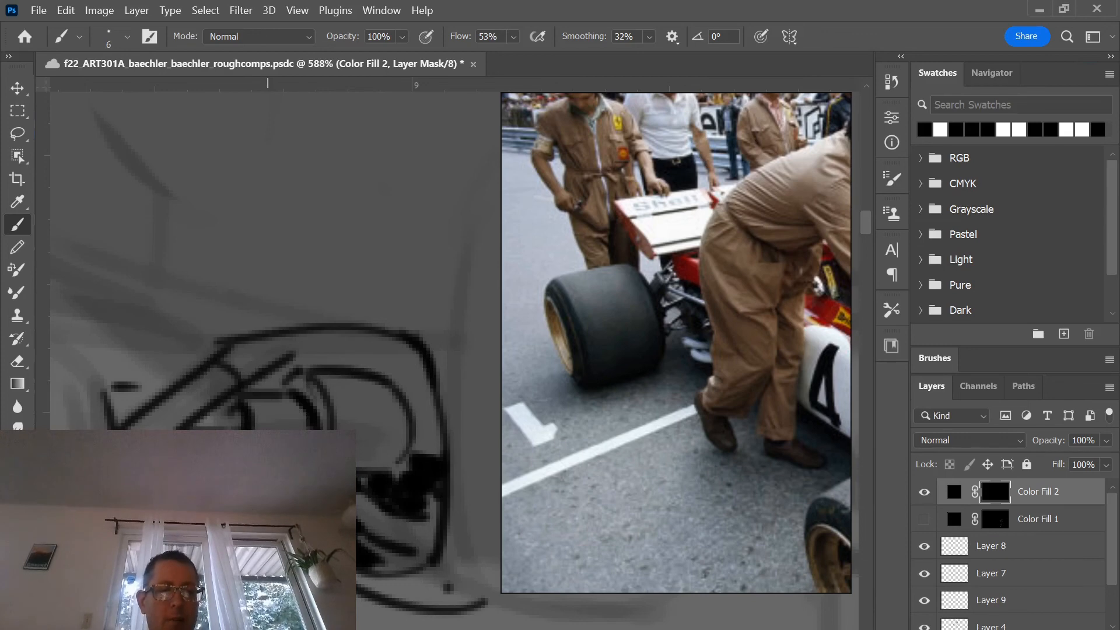
{"action": "key", "text": "x"}
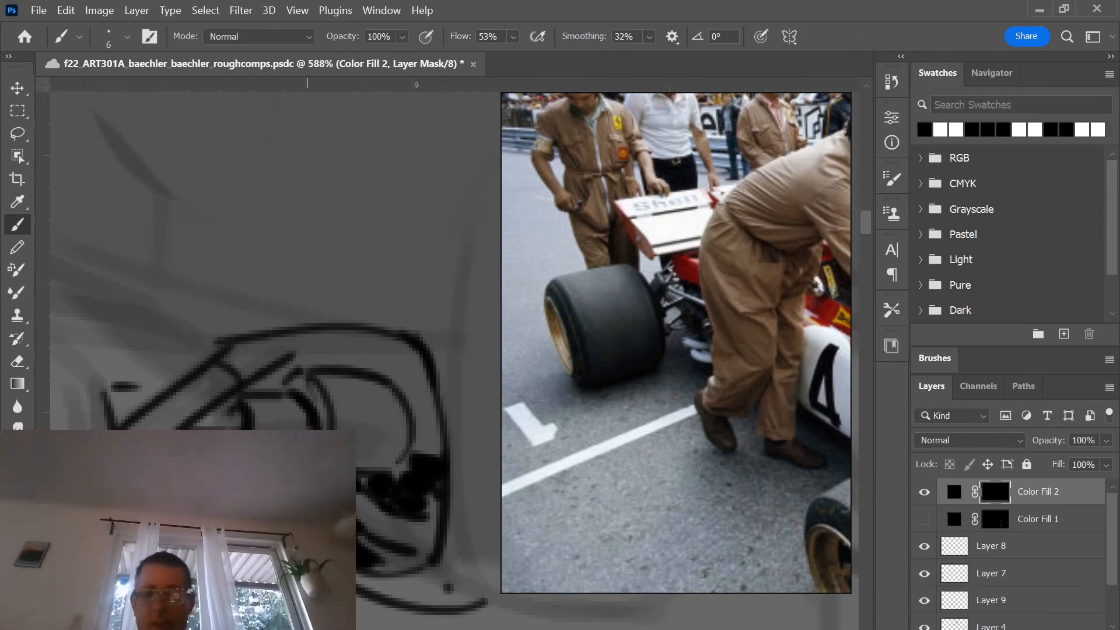
- Toggle Layer 9's visibility to check whether it holds the housing line art, and select that layer
{"action": "left_click", "coordinate": [956, 546]}
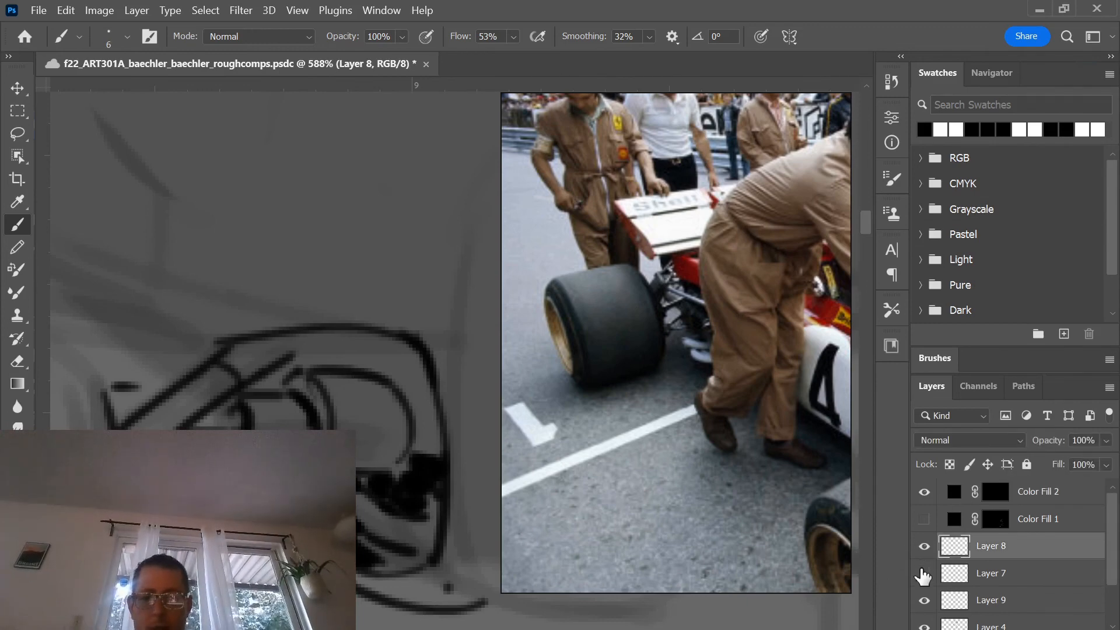
{"action": "left_click", "coordinate": [924, 600]}
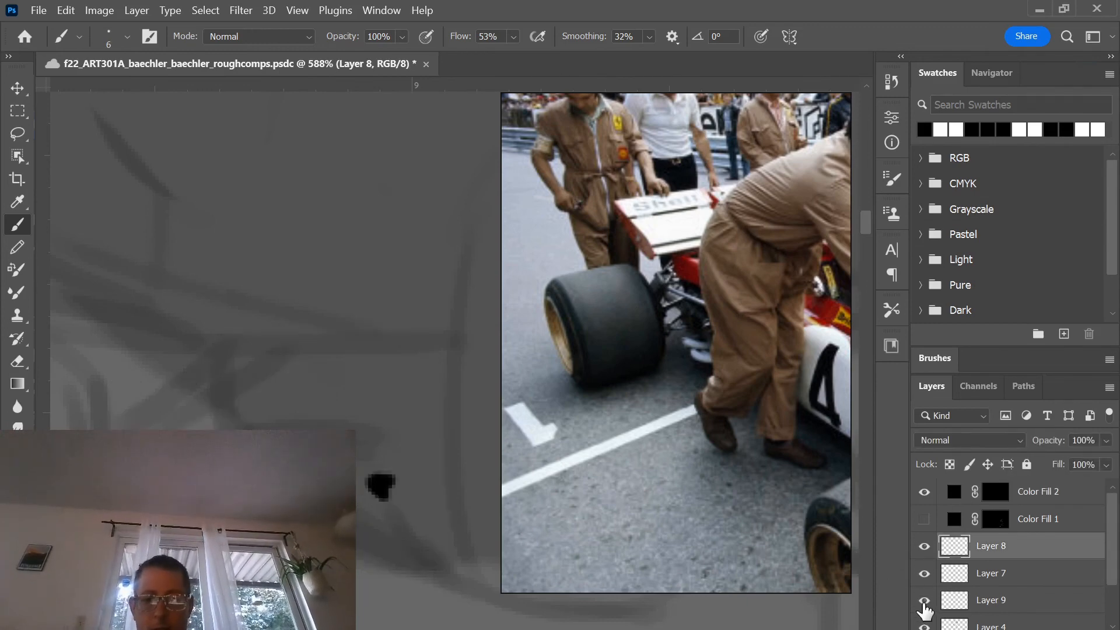
{"action": "left_click", "coordinate": [924, 600]}
{"action": "left_click", "coordinate": [951, 600]}
{"action": "left_click", "coordinate": [925, 600]}
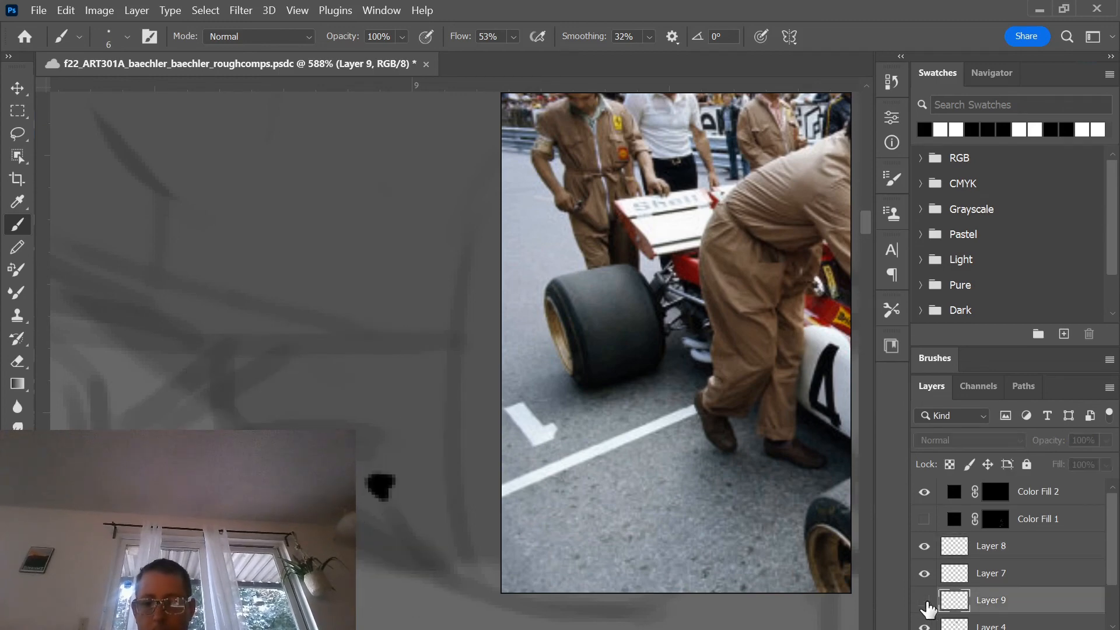
{"action": "left_click", "coordinate": [925, 600]}
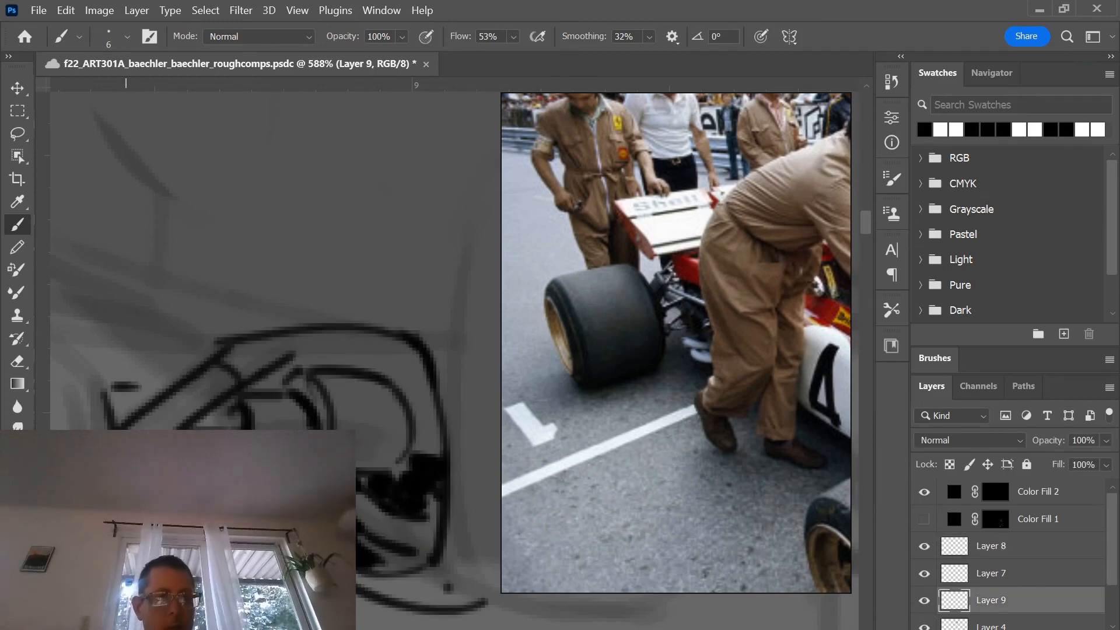
- Switch to the Eraser at size 7 and target the Color Fill 2 layer mask, working around the inked housing
{"action": "key", "text": "e"}
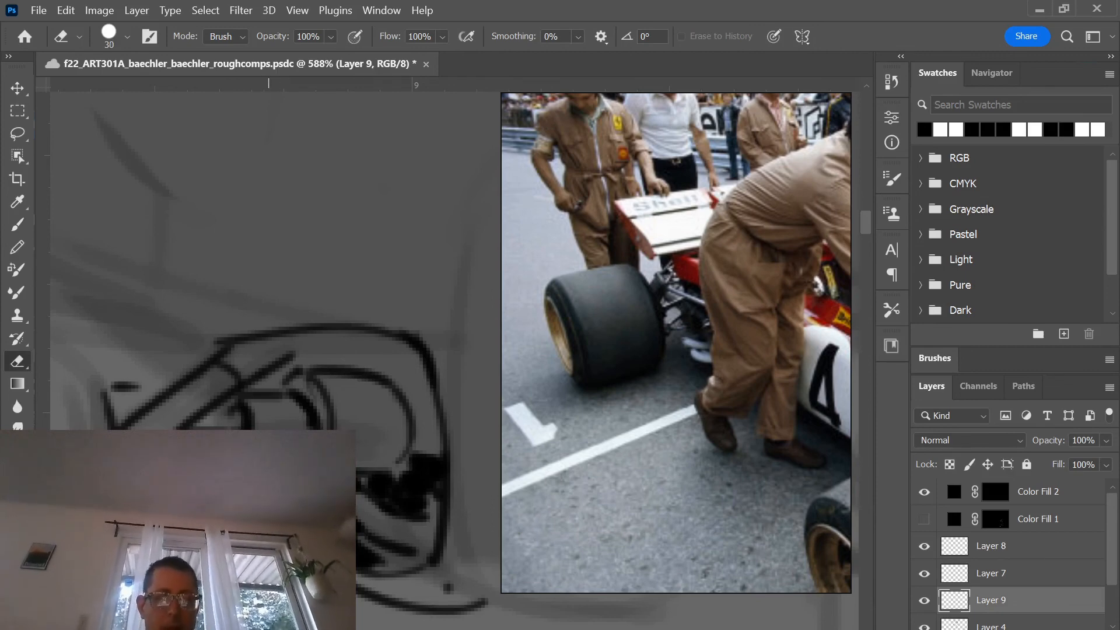
{"action": "key", "text": "bracketleft"}
{"action": "key", "text": "bracketleft"}
{"action": "key", "text": "bracketleft"}
{"action": "key", "text": "bracketleft"}
{"action": "key", "text": "bracketleft"}
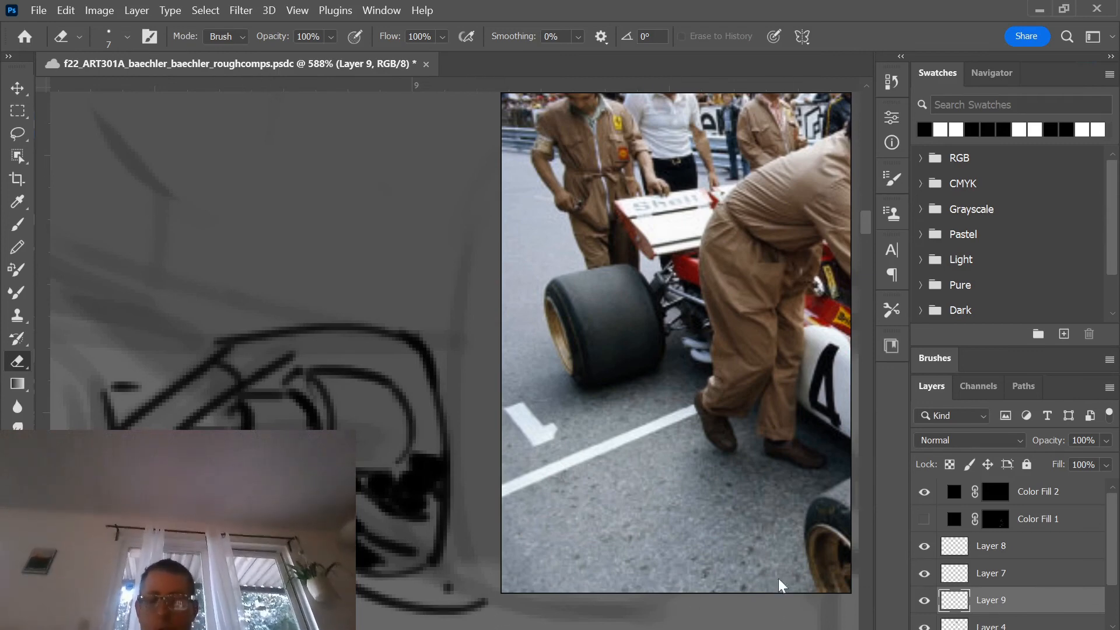
{"action": "left_click", "coordinate": [995, 496]}
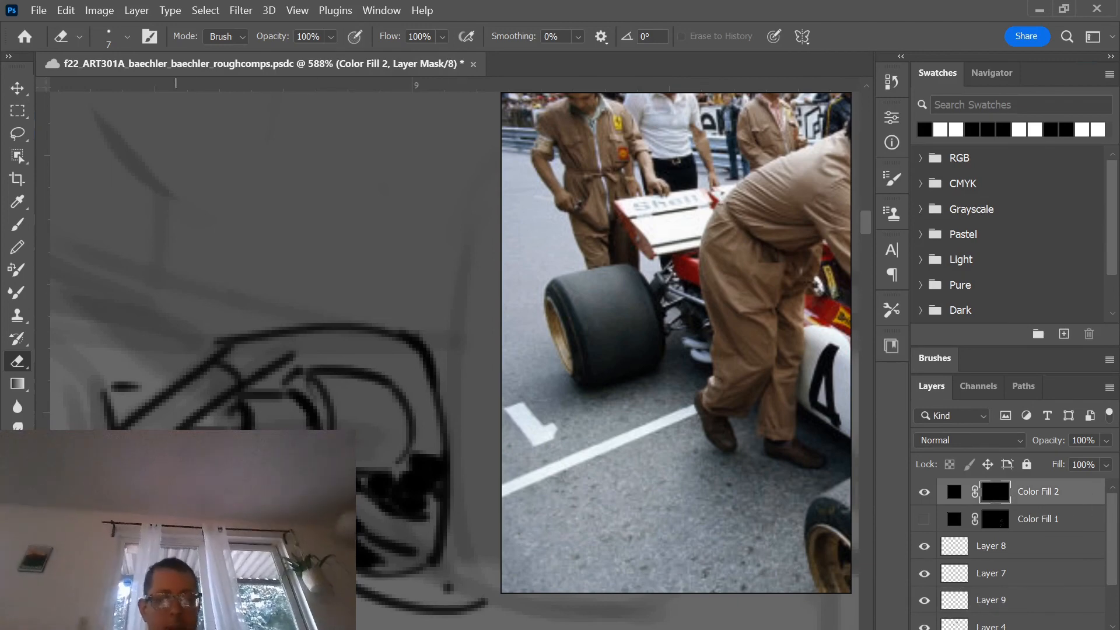
{"action": "left_click_drag", "start_coordinate": [327, 467], "coordinate": [262, 489]}
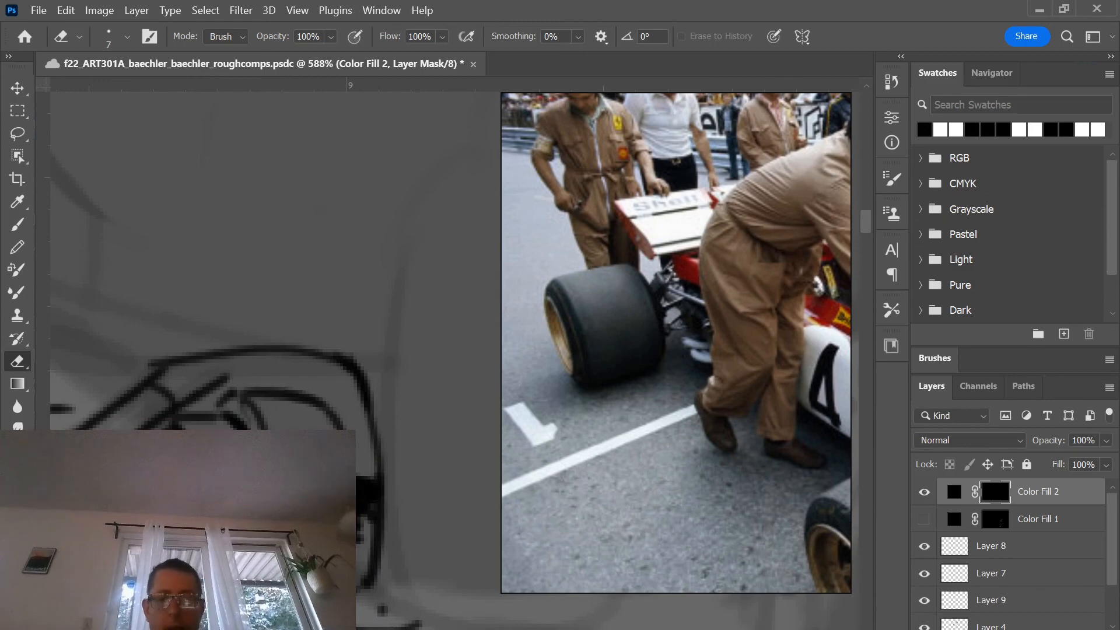
{"action": "left_click_drag", "start_coordinate": [66, 458], "coordinate": [116, 458]}
{"action": "left_click_drag", "start_coordinate": [233, 457], "coordinate": [333, 458]}
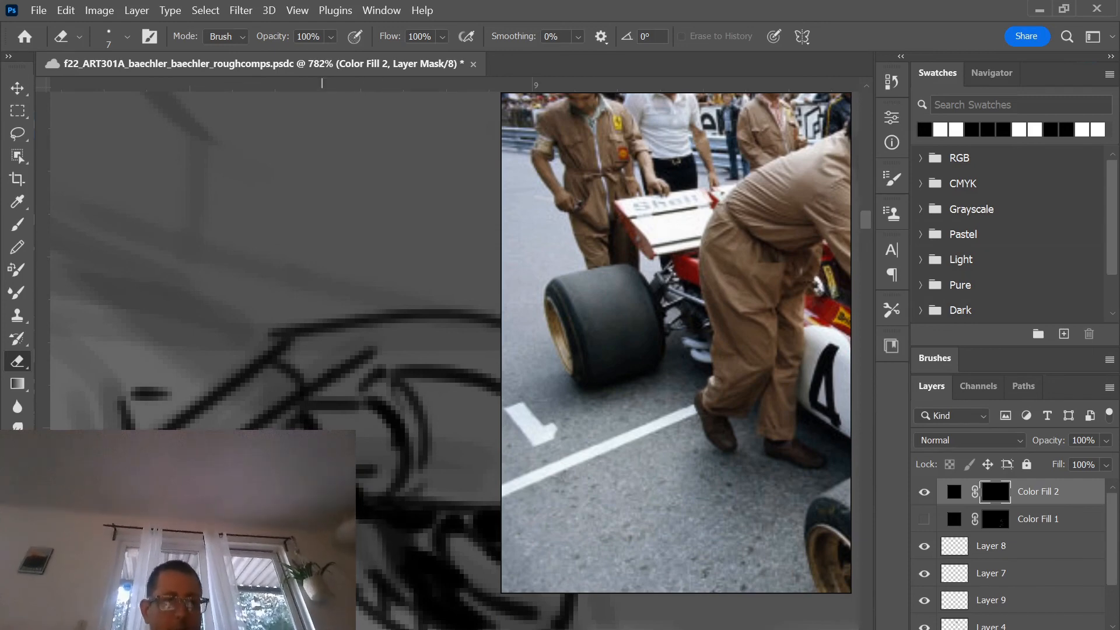
- Brush more black shadow under the housing's cylinder through the Color Fill 2 mask, and dismiss the chat notification
{"action": "left_click", "coordinate": [17, 224]}
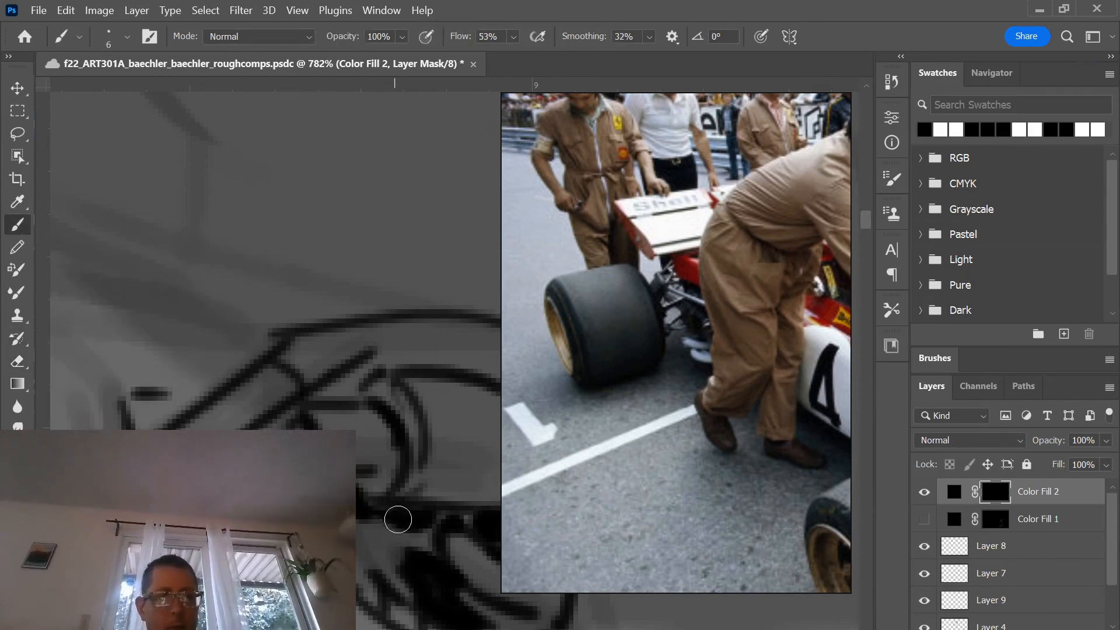
{"action": "mouse_move", "coordinate": [383, 542]}
{"action": "left_mouse_down"}
{"action": "mouse_move", "coordinate": [389, 518]}
{"action": "mouse_move", "coordinate": [388, 566]}
{"action": "mouse_move", "coordinate": [392, 515]}
{"action": "mouse_move", "coordinate": [368, 579]}
{"action": "left_mouse_up"}
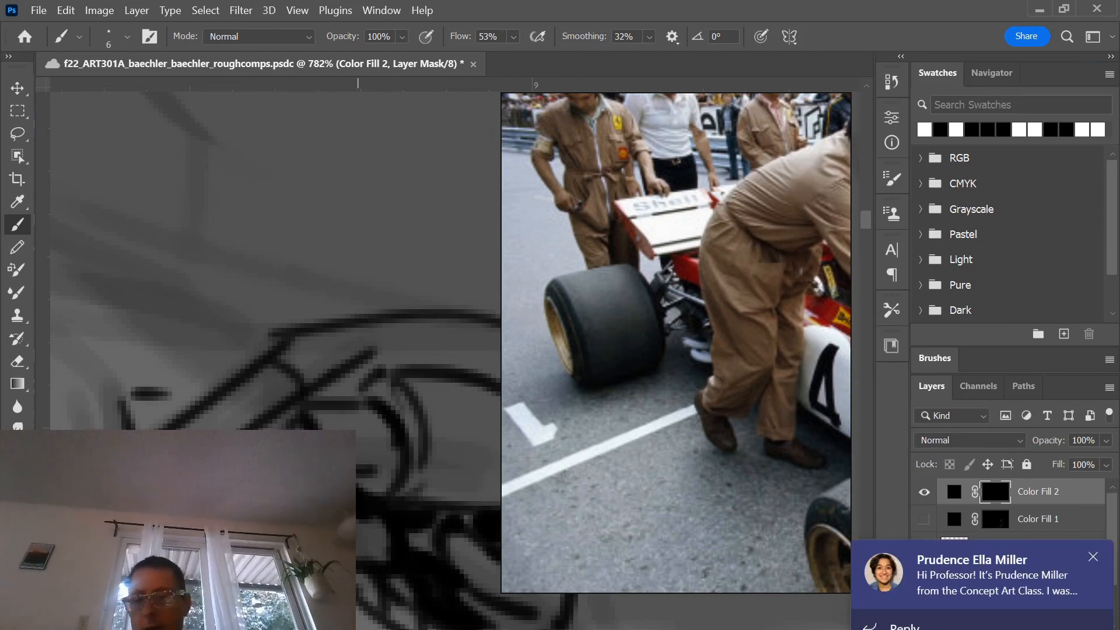
{"action": "left_click", "coordinate": [1092, 556]}
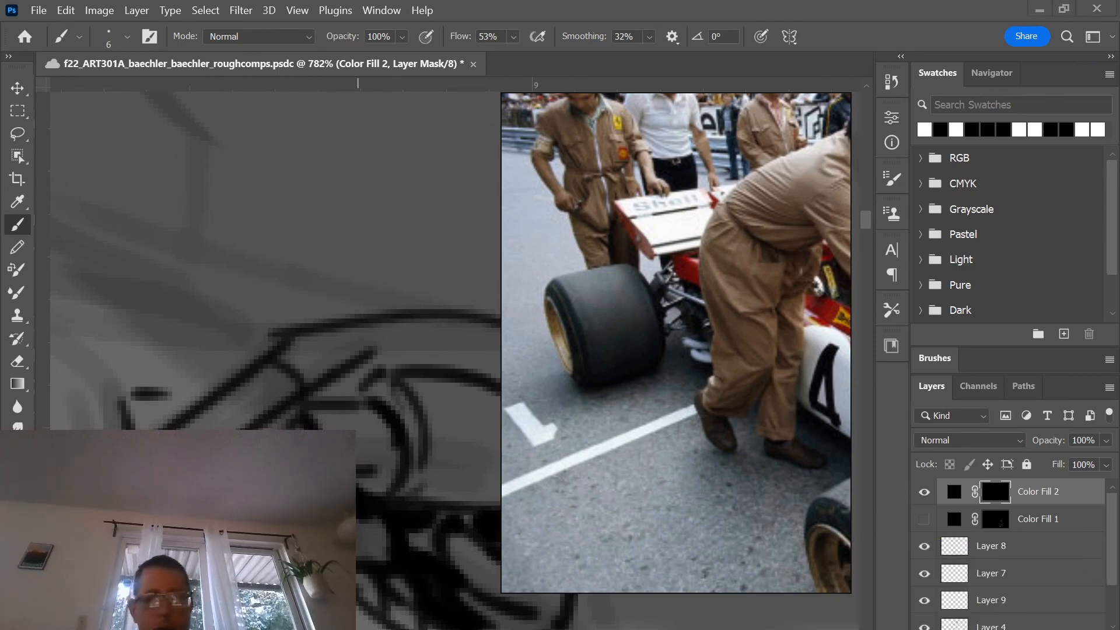
{"action": "key", "text": "x"}
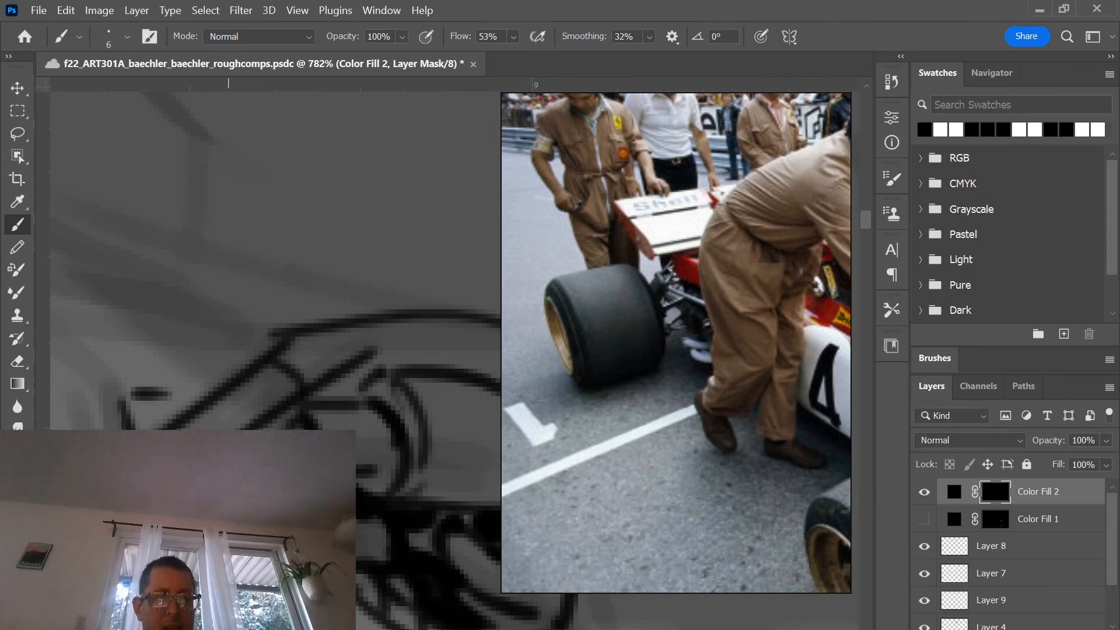
{"action": "key", "text": "x"}
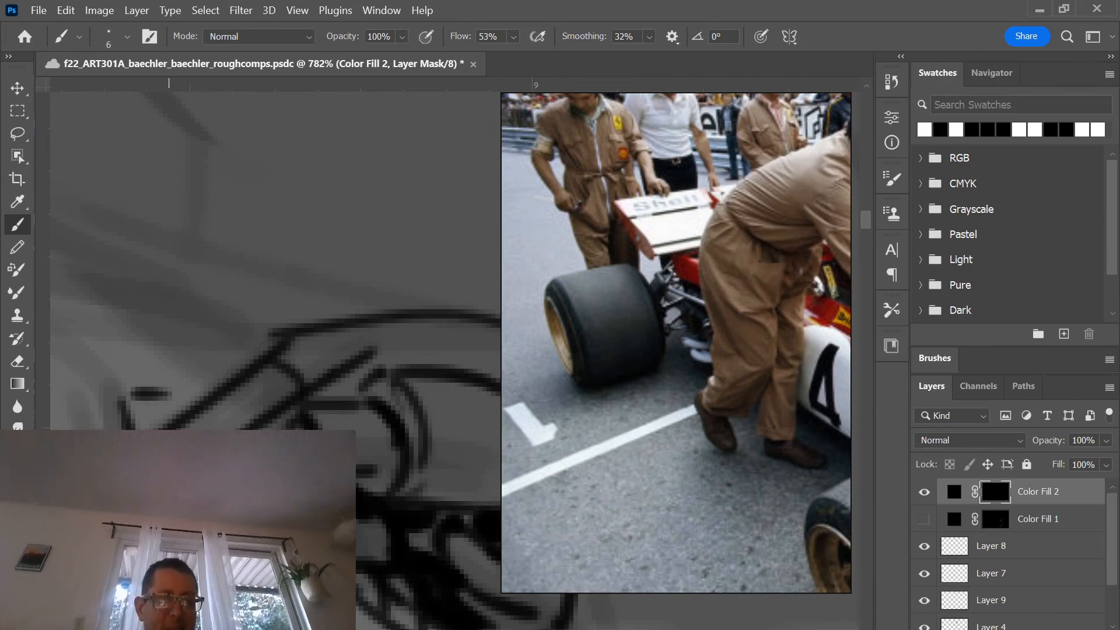
{"action": "key", "text": "x"}
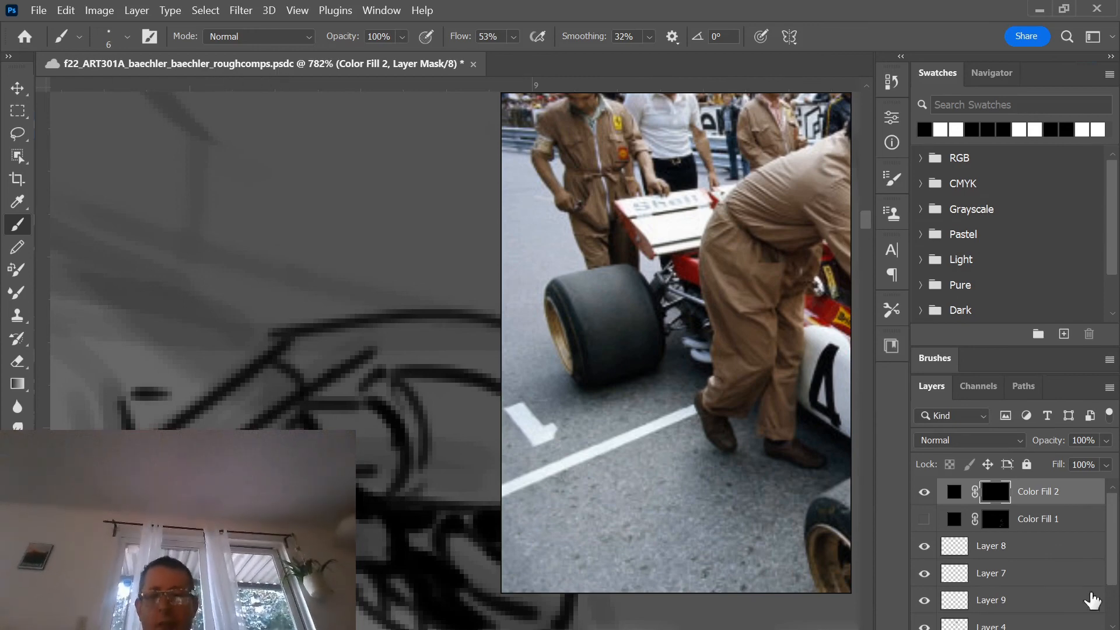
- Merge the line art layers from Layer 8 down through Layer 4 into a single layer
{"action": "left_click", "coordinate": [948, 606]}
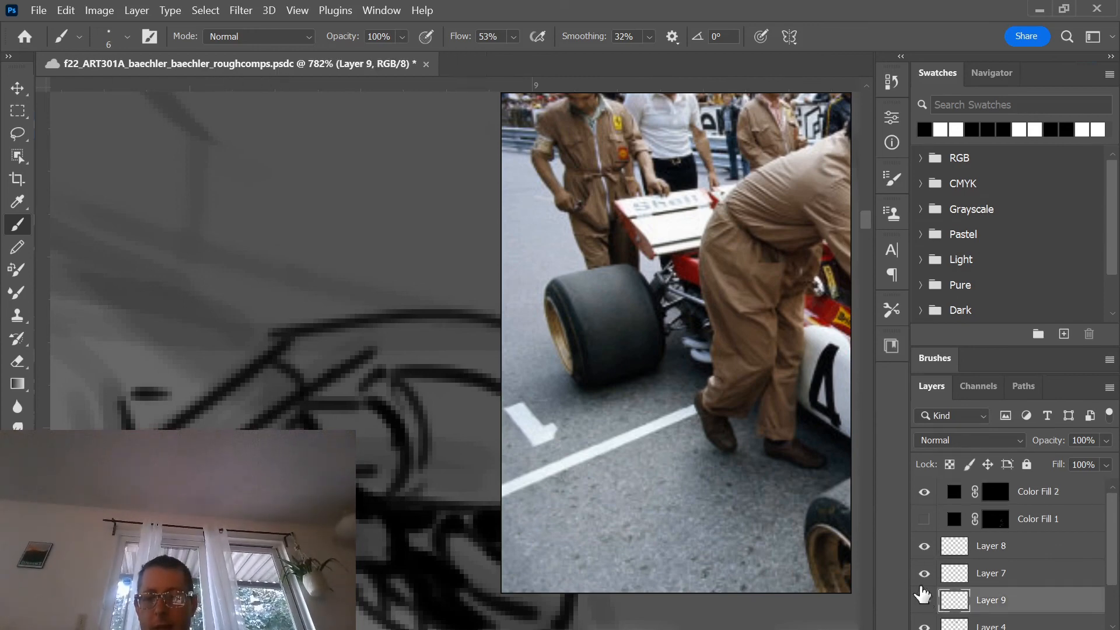
{"action": "left_click", "coordinate": [923, 547]}
{"action": "left_click", "coordinate": [944, 548]}
{"action": "left_click", "coordinate": [924, 546]}
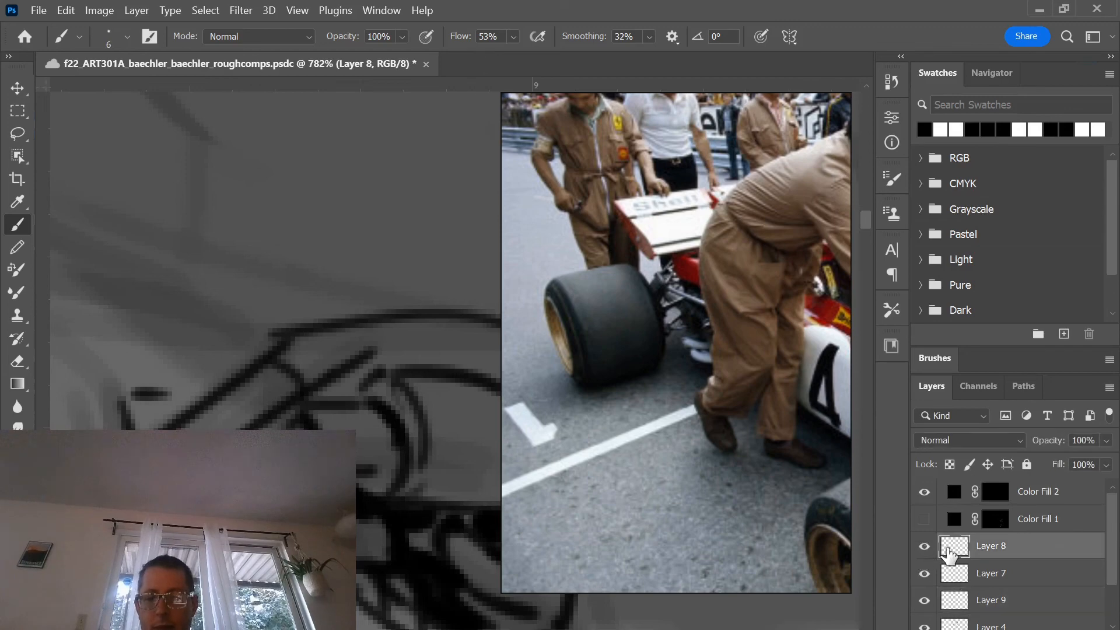
{"action": "scroll", "coordinate": [945, 560], "scroll_direction": "down", "scroll_amount": 1}
{"action": "scroll", "coordinate": [281, 525], "scroll_direction": "down", "scroll_amount": 2}
{"action": "scroll", "coordinate": [281, 525], "scroll_direction": "down", "scroll_amount": 8}
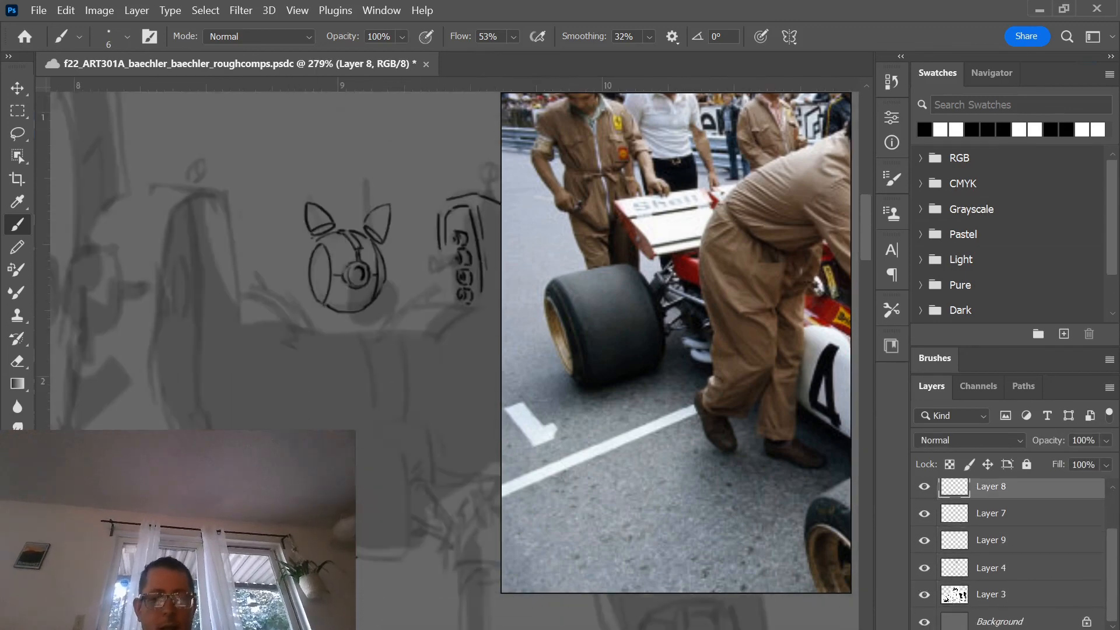
{"action": "left_click_drag", "start_coordinate": [363, 500], "coordinate": [107, 395]}
{"action": "scroll", "coordinate": [303, 417], "scroll_direction": "down", "scroll_amount": 5}
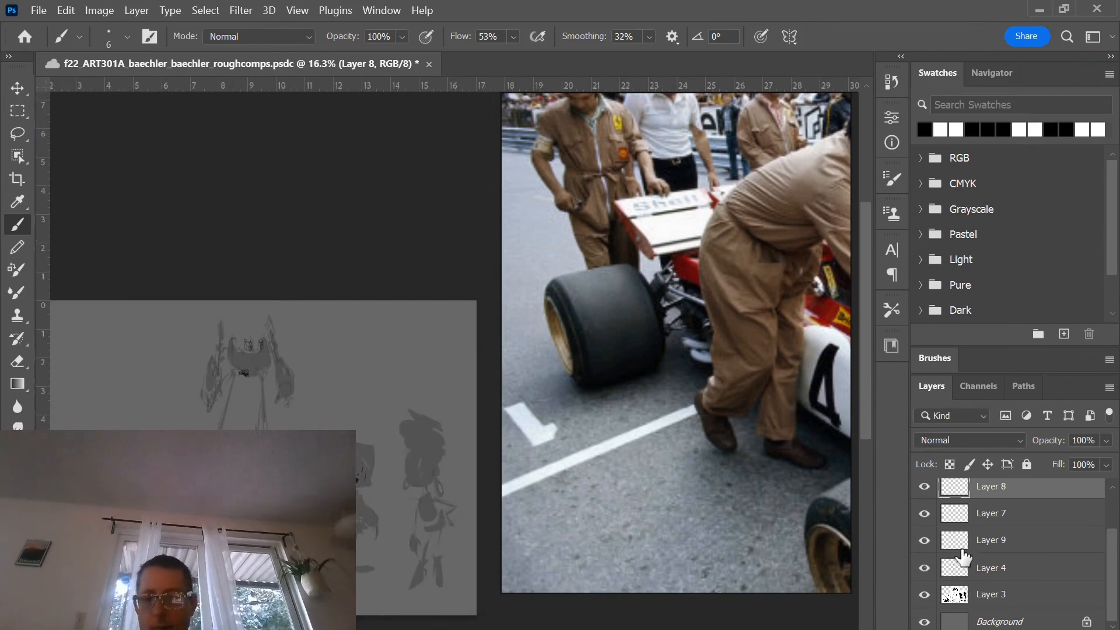
{"action": "left_click", "coordinate": [962, 567], "text": "shift"}
{"action": "key", "text": "ctrl+e"}
- Erase along the edge of the inked housing on the merged Layer 8 with the size 7 Eraser
{"action": "scroll", "coordinate": [244, 373], "scroll_direction": "up", "scroll_amount": 10}
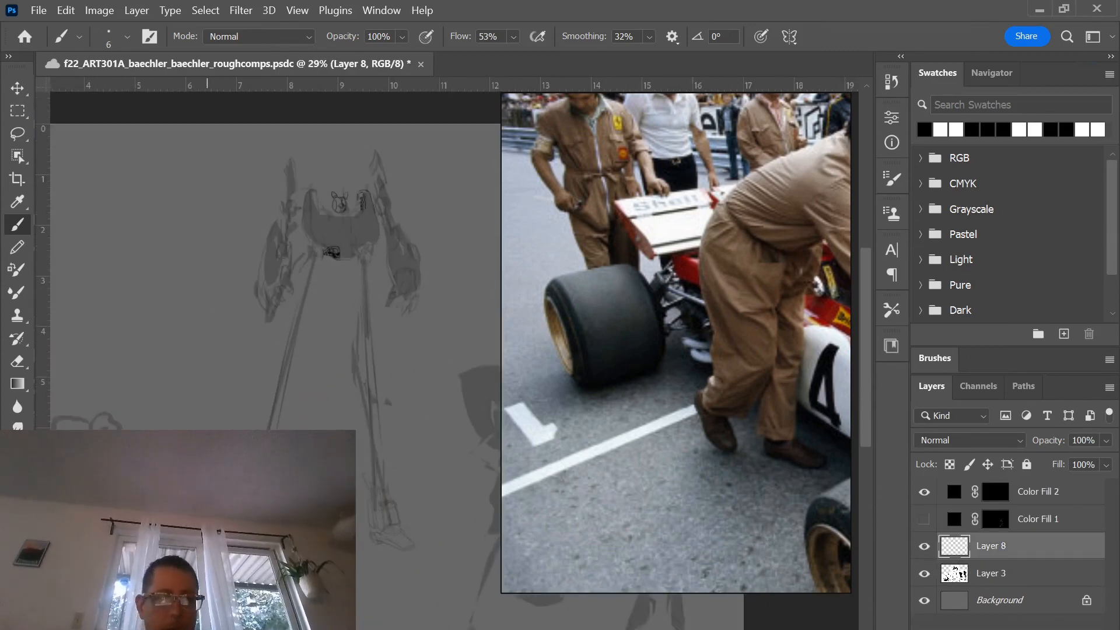
{"action": "scroll", "coordinate": [350, 262], "scroll_direction": "up", "scroll_amount": 7}
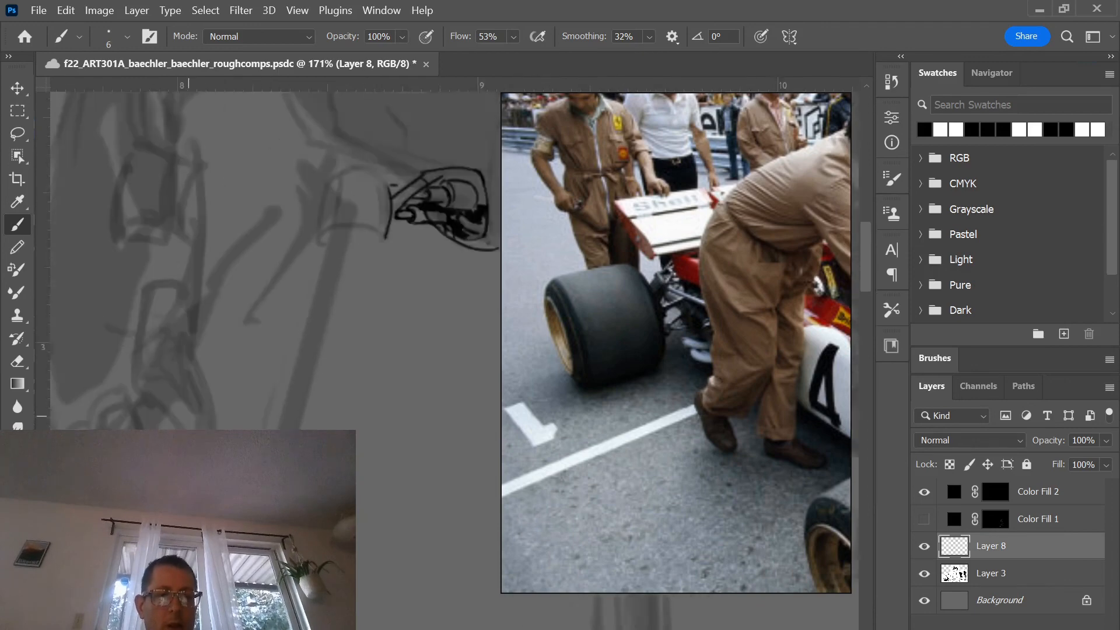
{"action": "scroll", "coordinate": [251, 263], "scroll_direction": "right", "scroll_amount": 3}
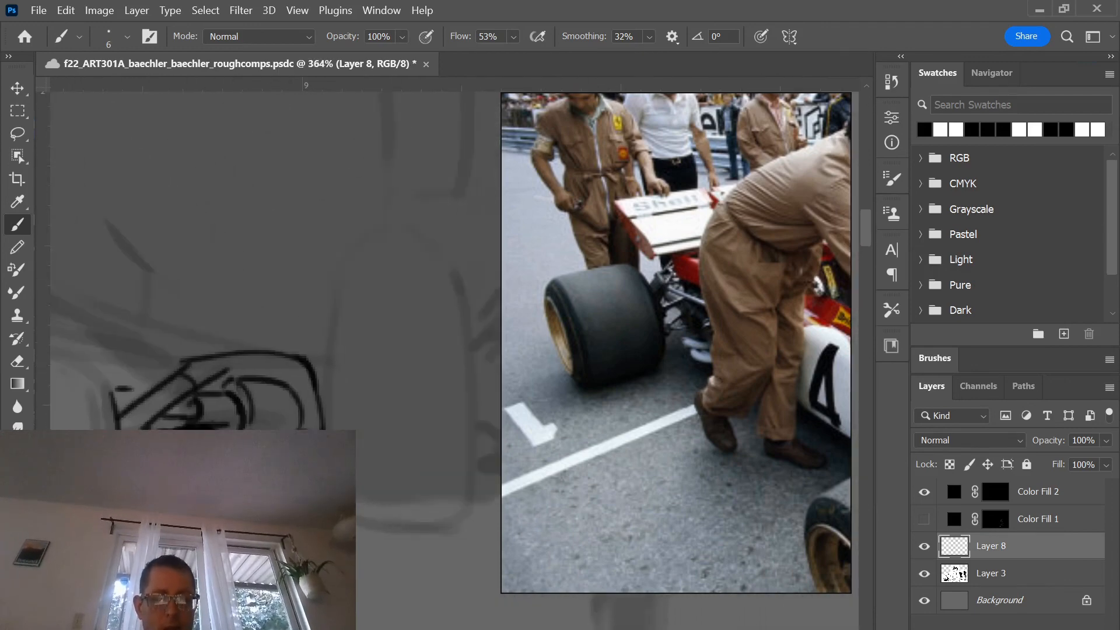
{"action": "key", "text": "e"}
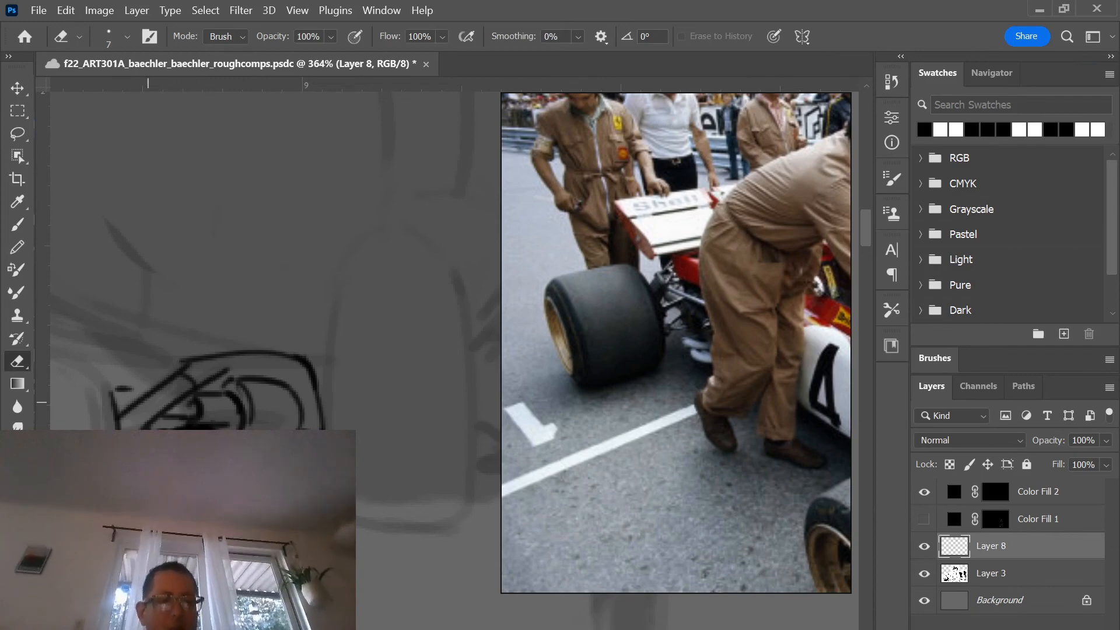
{"action": "left_click_drag", "start_coordinate": [150, 402], "coordinate": [208, 481]}
{"action": "scroll", "coordinate": [208, 481], "scroll_direction": "up", "scroll_amount": 2}
{"action": "scroll", "coordinate": [283, 525], "scroll_direction": "up", "scroll_amount": 2}
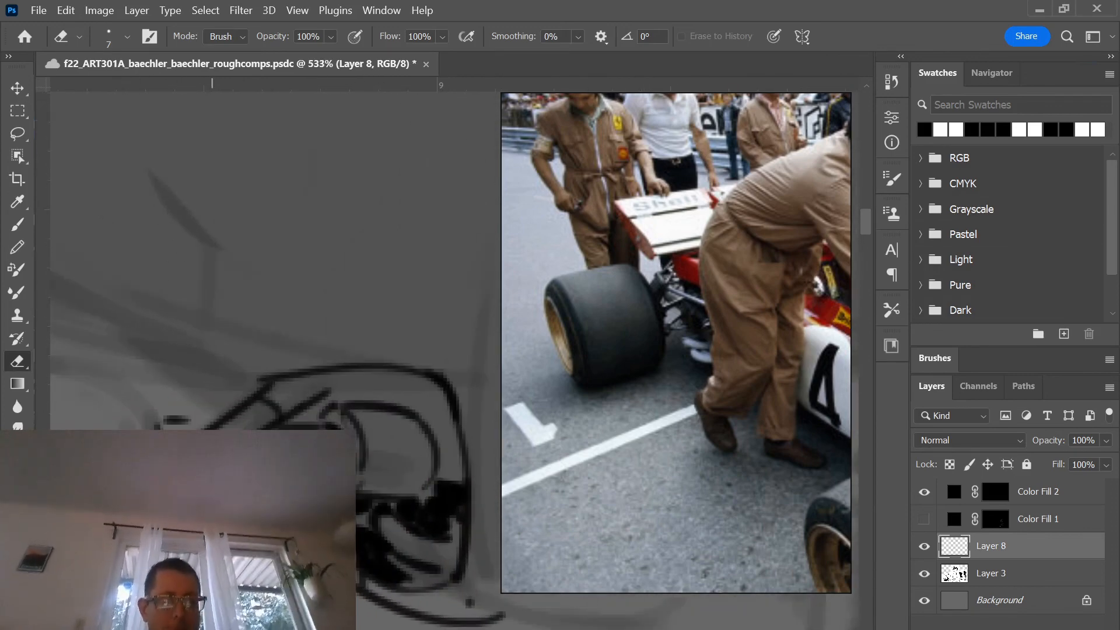
- Select the Color Fill 2 layer and switch from the Eraser to the size 6 Brush tool
{"action": "left_click", "coordinate": [995, 493]}
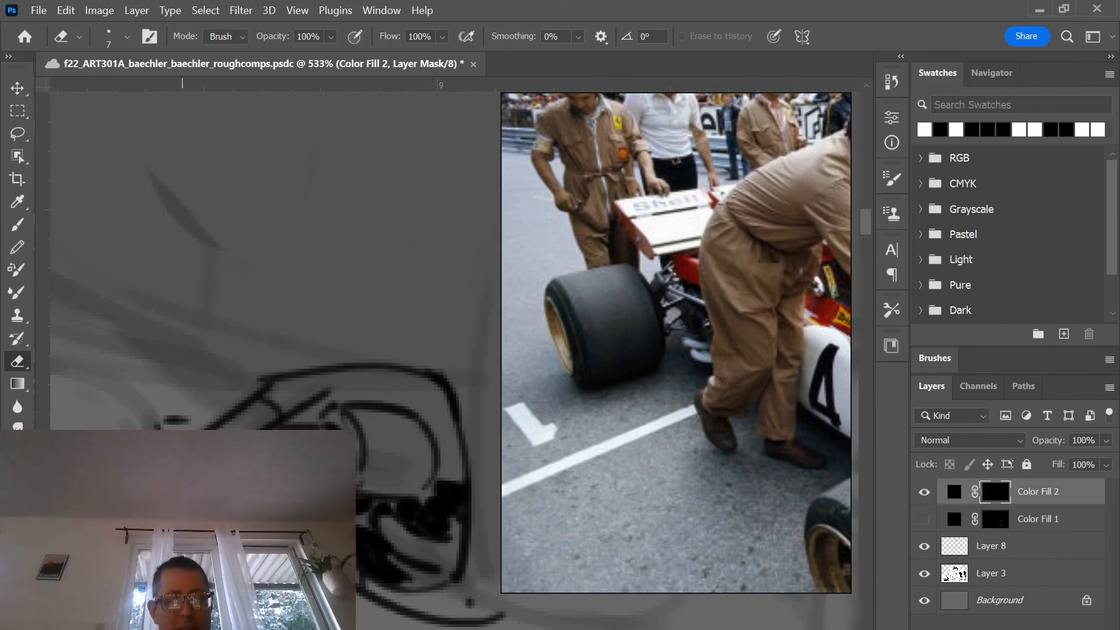
{"action": "key", "text": "ctrl+2"}
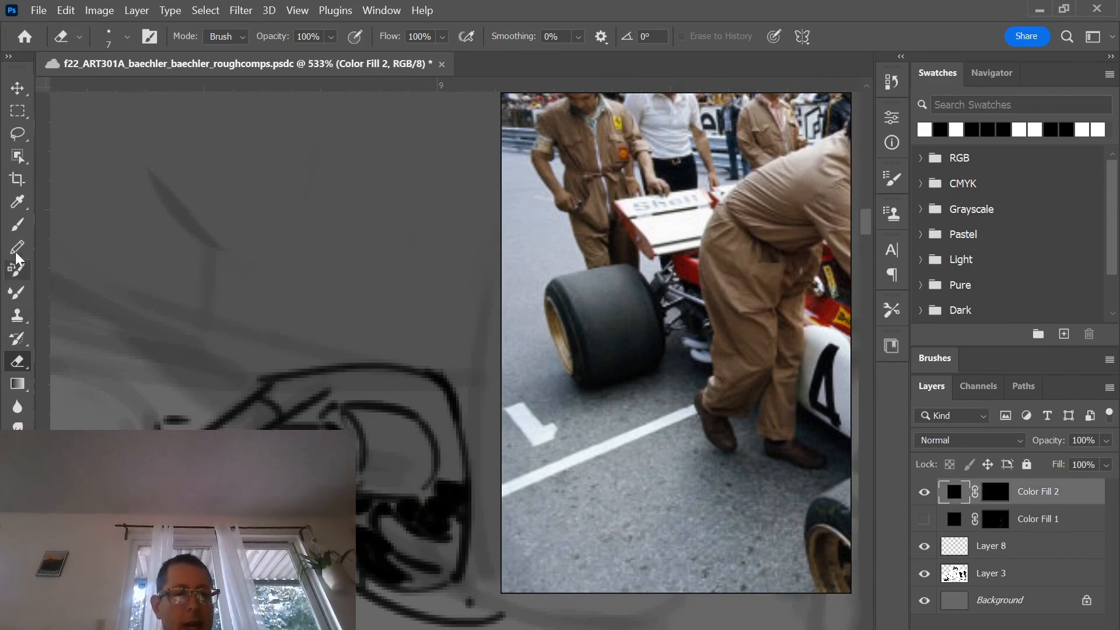
{"action": "left_click", "coordinate": [18, 228]}
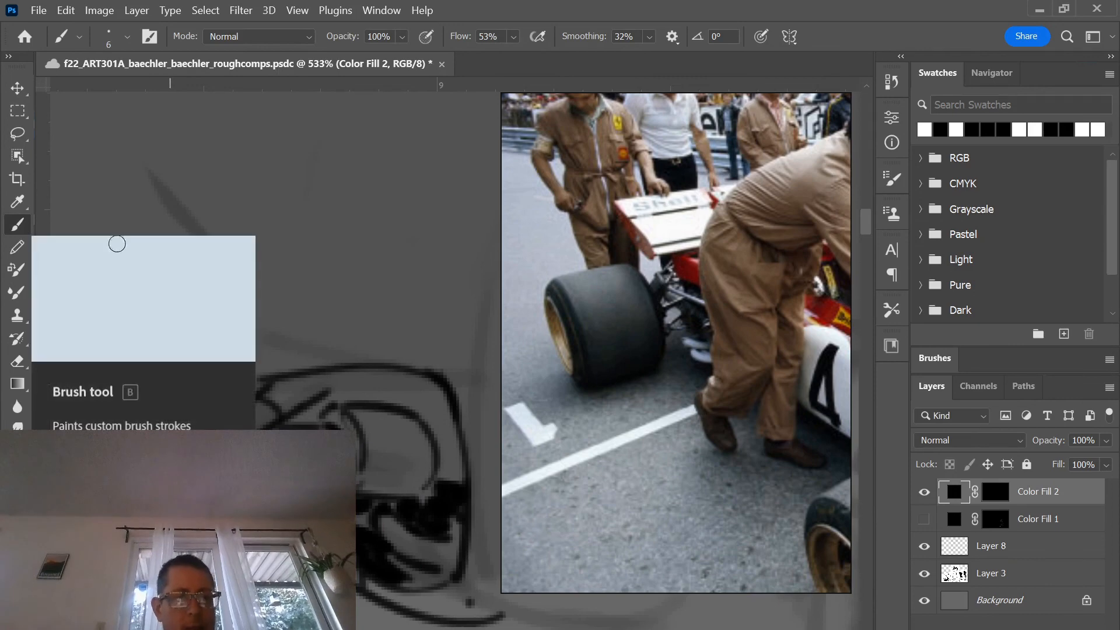
{"action": "left_click", "coordinate": [183, 435]}
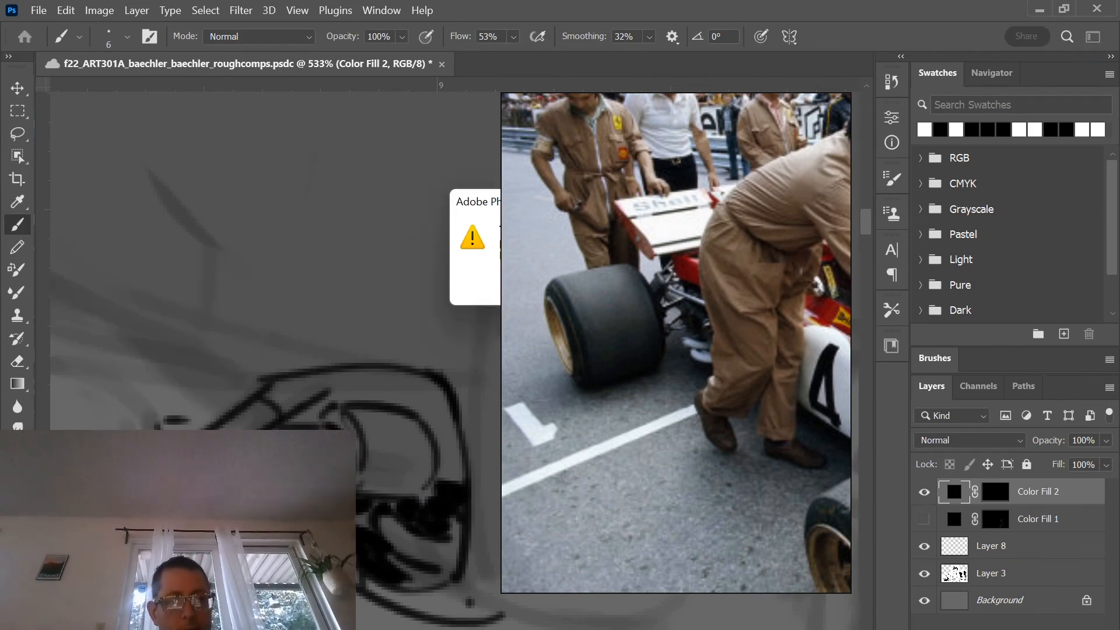
{"action": "key", "text": "Return"}
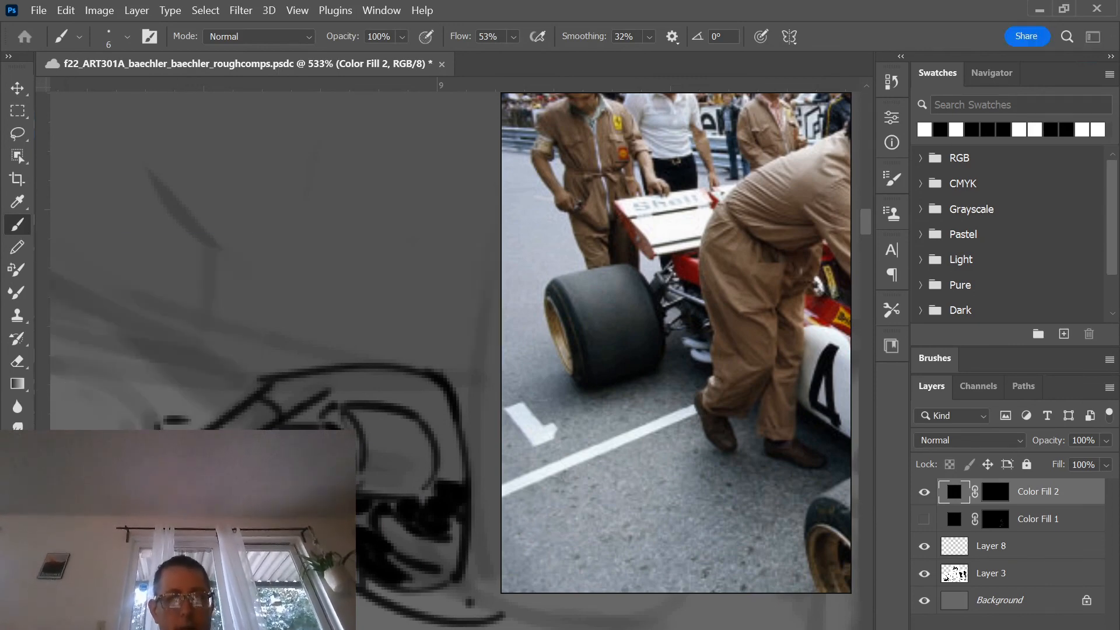
{"action": "left_click", "coordinate": [183, 434]}
{"action": "left_click", "coordinate": [429, 286]}
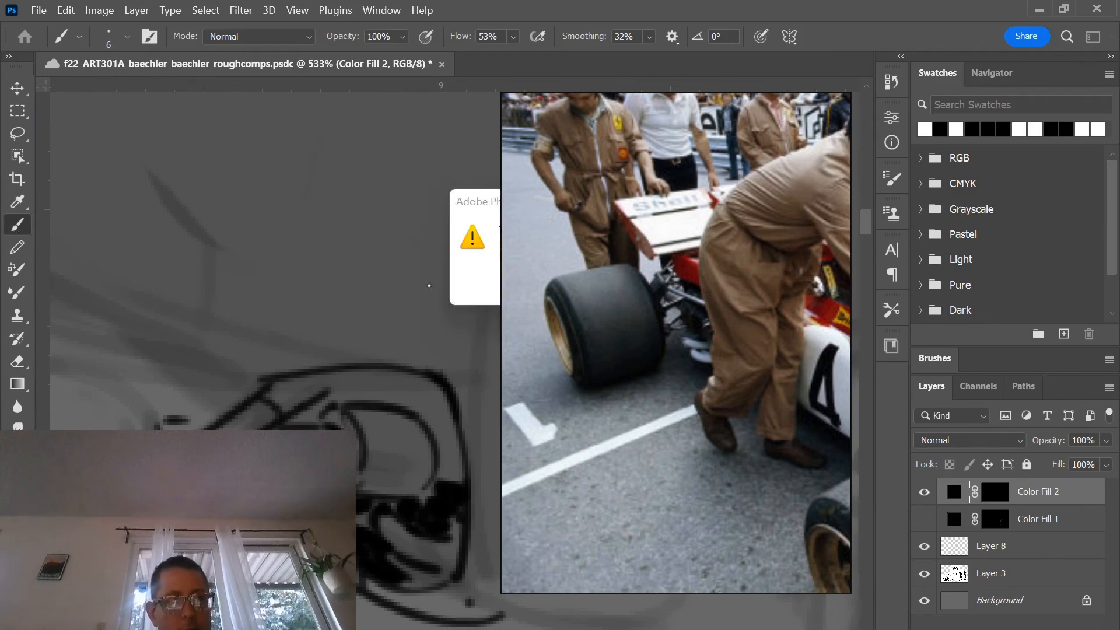
{"action": "left_click_drag", "start_coordinate": [661, 221], "coordinate": [242, 324]}
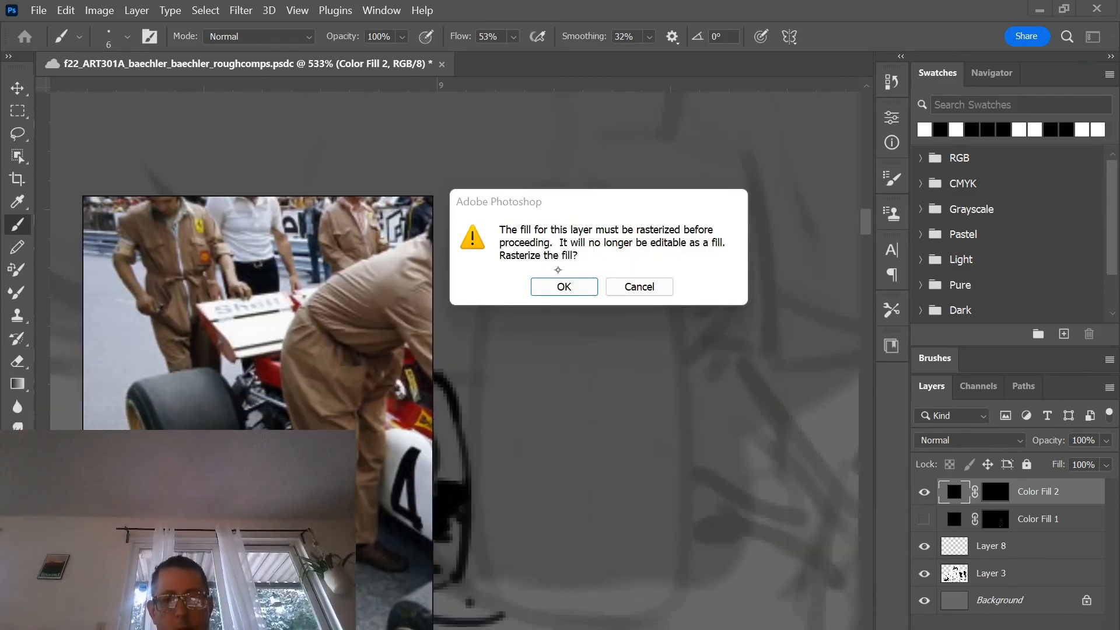
{"action": "left_click", "coordinate": [630, 287]}
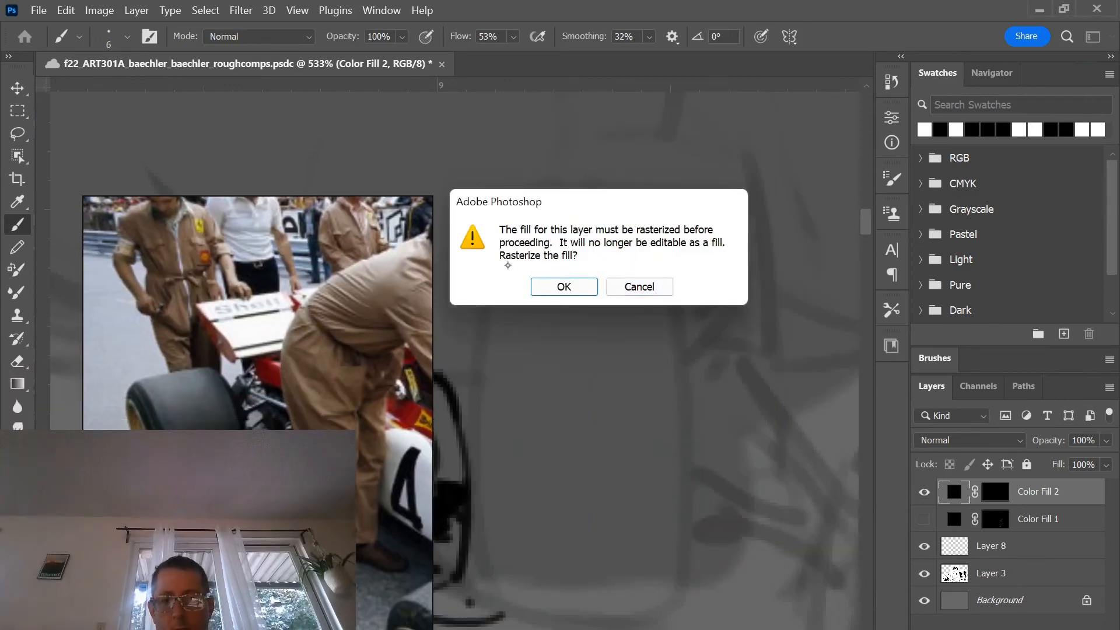
{"action": "left_click", "coordinate": [640, 280]}
- Target the Color Fill 2 layer mask, move the reference photo clear of the line art, and brush a curved black contour beside the inked housing
{"action": "left_click", "coordinate": [1004, 489]}
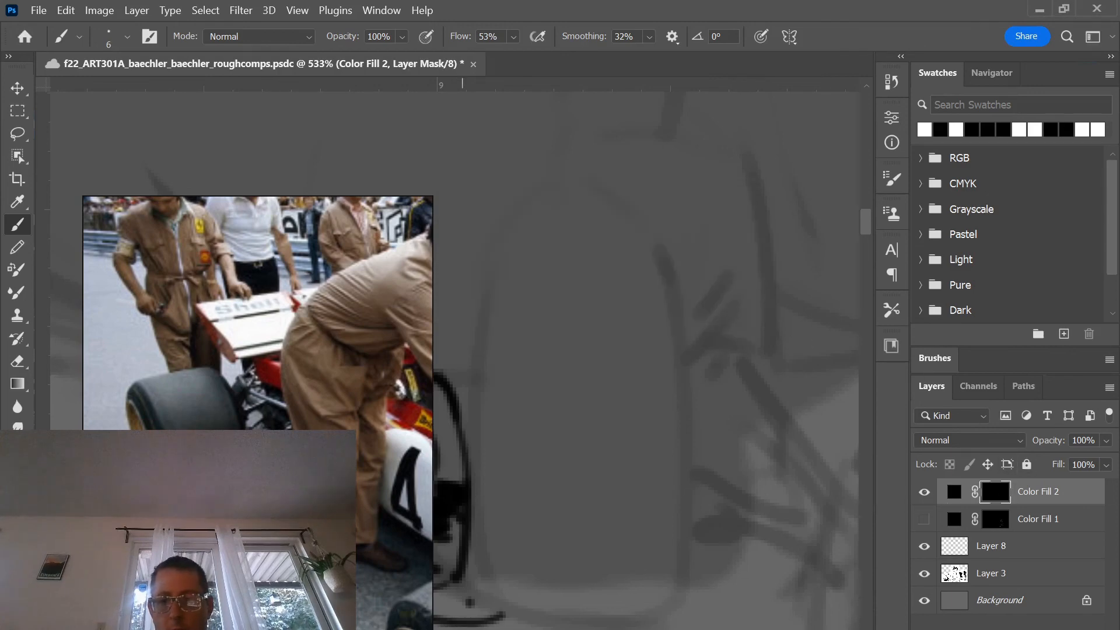
{"action": "left_click_drag", "start_coordinate": [131, 413], "coordinate": [561, 315]}
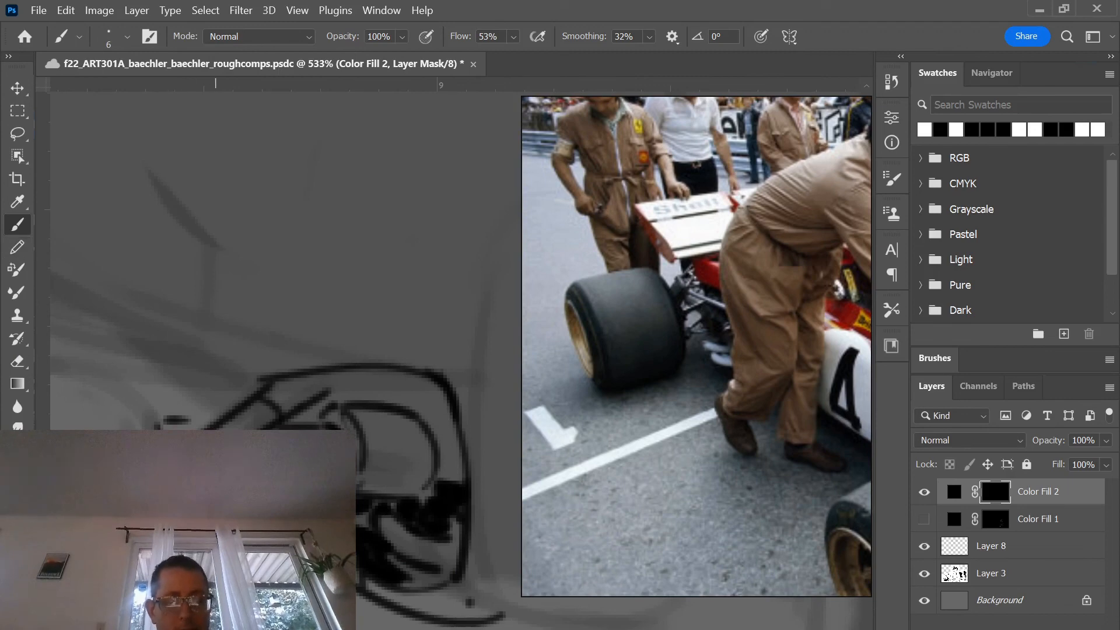
{"action": "key", "text": "z"}
{"action": "key", "text": "b"}
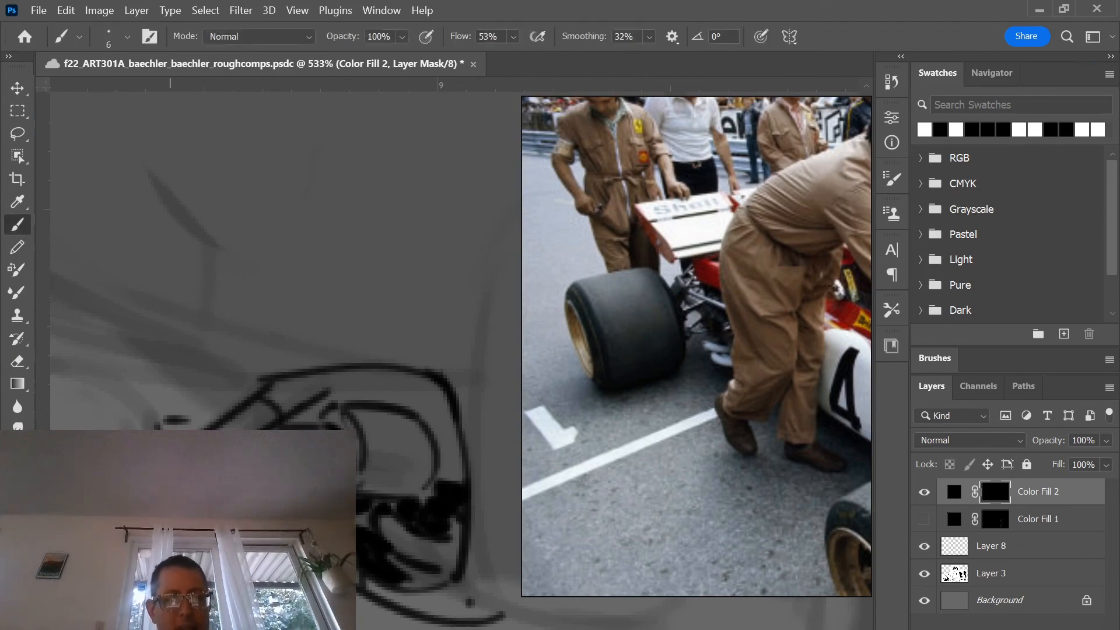
{"action": "mouse_move", "coordinate": [180, 350]}
{"action": "left_mouse_down"}
{"action": "mouse_move", "coordinate": [111, 344]}
{"action": "mouse_move", "coordinate": [262, 367]}
{"action": "left_mouse_up"}
{"action": "scroll", "coordinate": [111, 344], "scroll_direction": "down", "scroll_amount": 3}
{"action": "scroll", "coordinate": [113, 344], "scroll_direction": "down", "scroll_amount": 8}
{"action": "scroll", "coordinate": [257, 409], "scroll_direction": "up", "scroll_amount": 6}
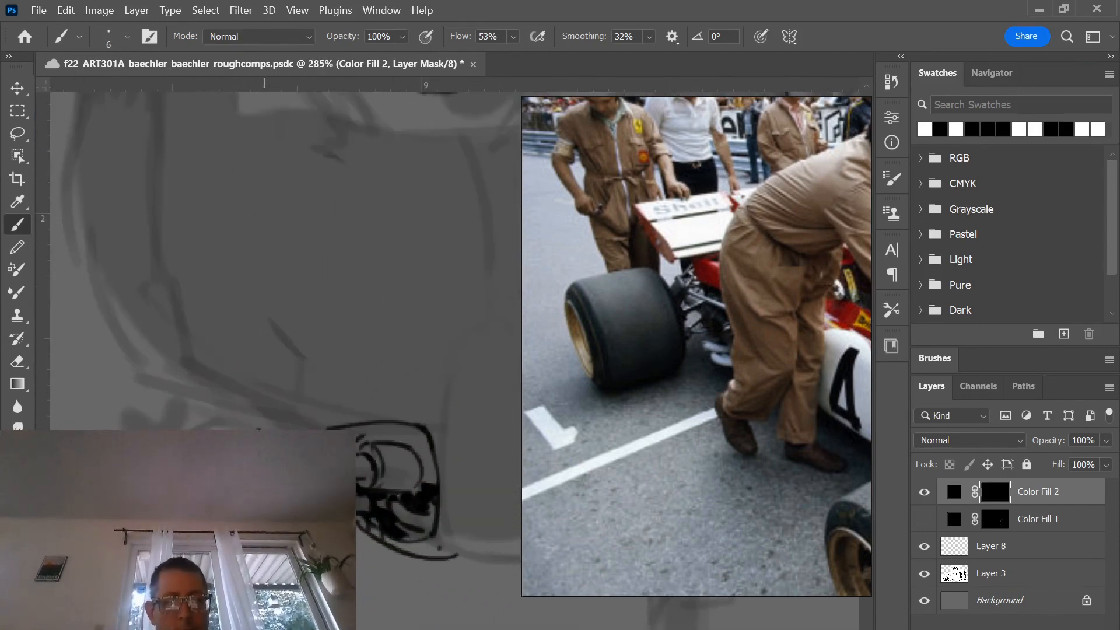
{"action": "left_click_drag", "start_coordinate": [264, 428], "coordinate": [175, 429]}
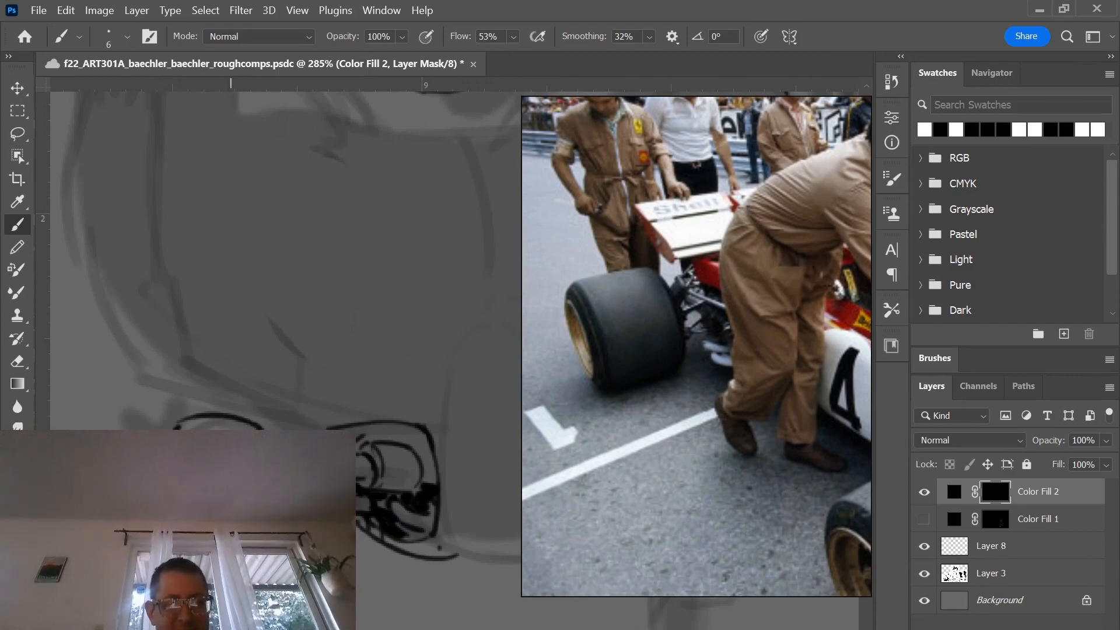
{"action": "scroll", "coordinate": [230, 301], "scroll_direction": "down", "scroll_amount": 8}
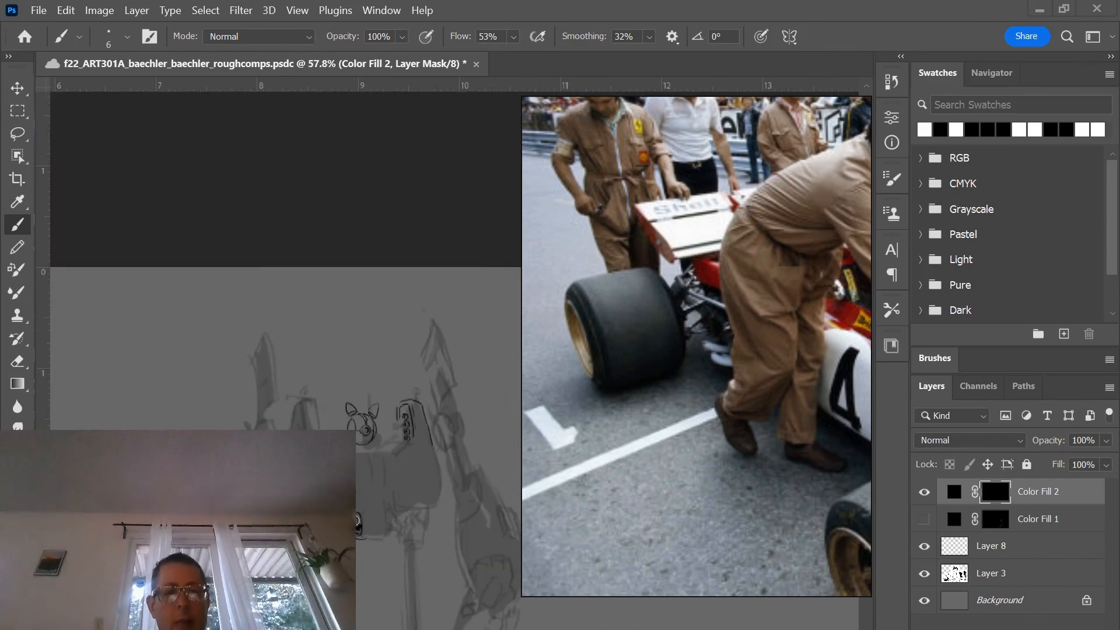
{"action": "scroll", "coordinate": [398, 570], "scroll_direction": "down", "scroll_amount": 4}
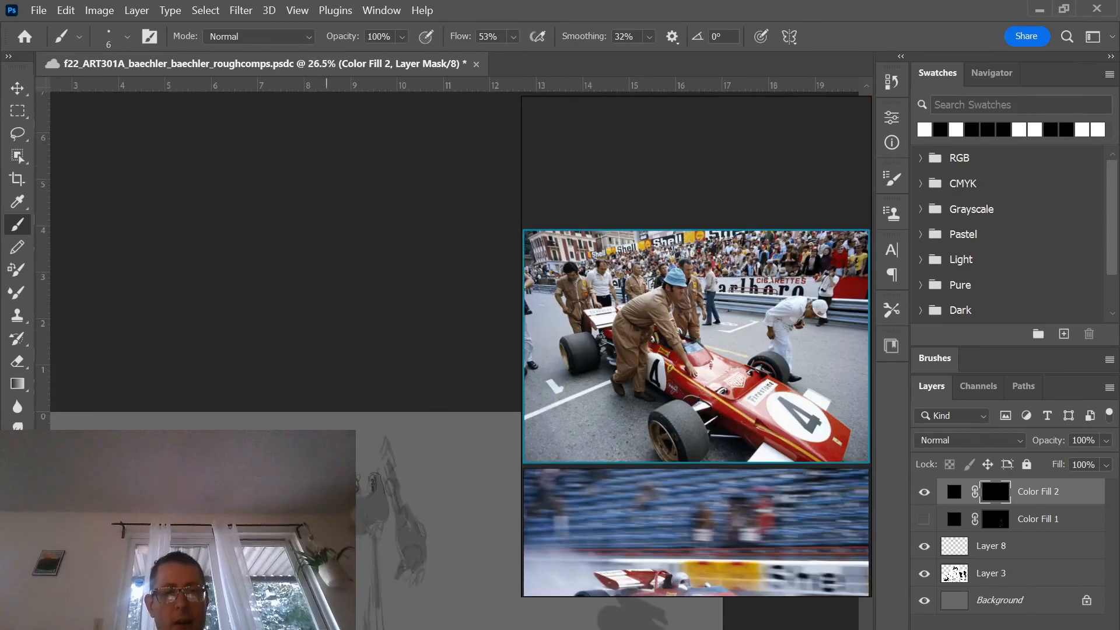
{"action": "mouse_move", "coordinate": [368, 466]}
{"action": "left_mouse_down"}
{"action": "mouse_move", "coordinate": [244, 237]}
{"action": "mouse_move", "coordinate": [273, 171]}
{"action": "mouse_move", "coordinate": [294, 157]}
{"action": "left_mouse_up"}
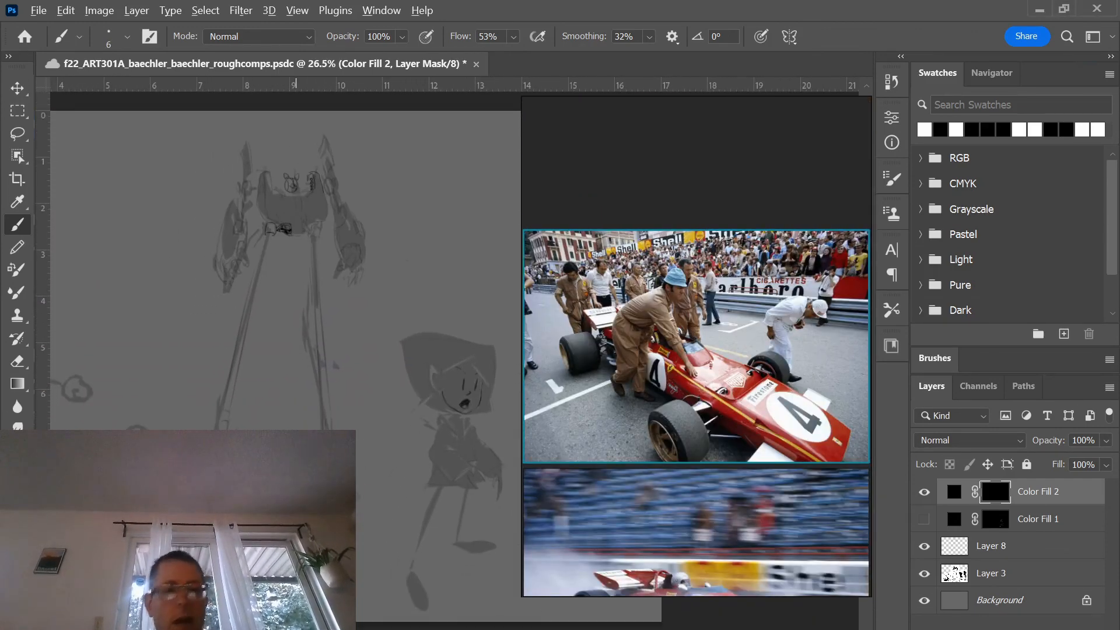